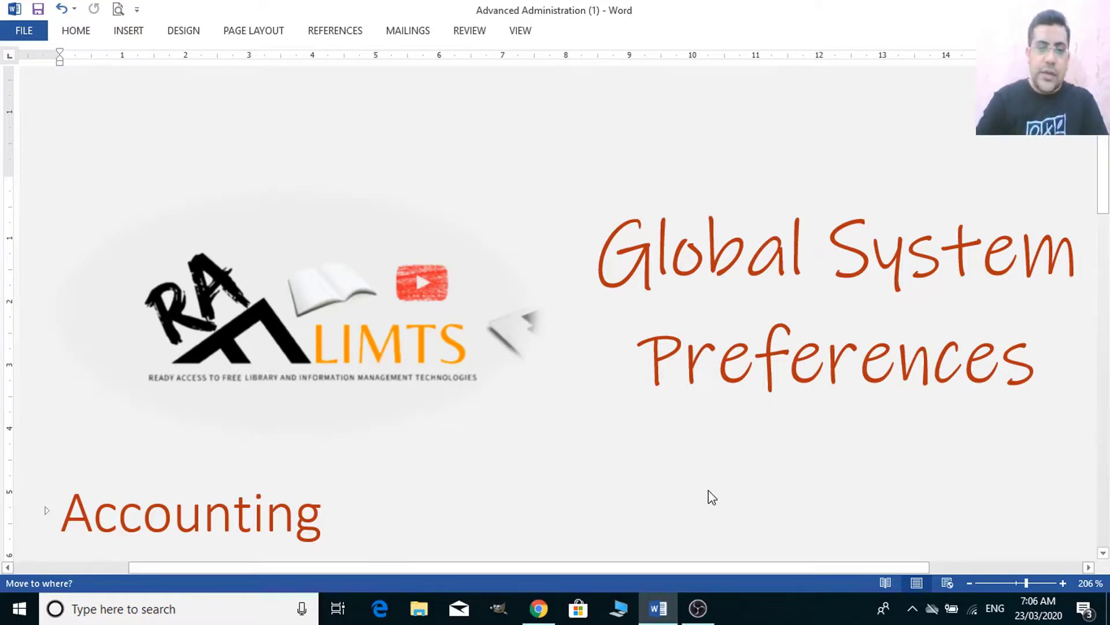
- Search 'koha manual 19.11' in a new Chrome tab and open the Koha 19.11 Manual (en) result
scroll(711, 496, "down", 5)
scroll(711, 496, "down", 5)
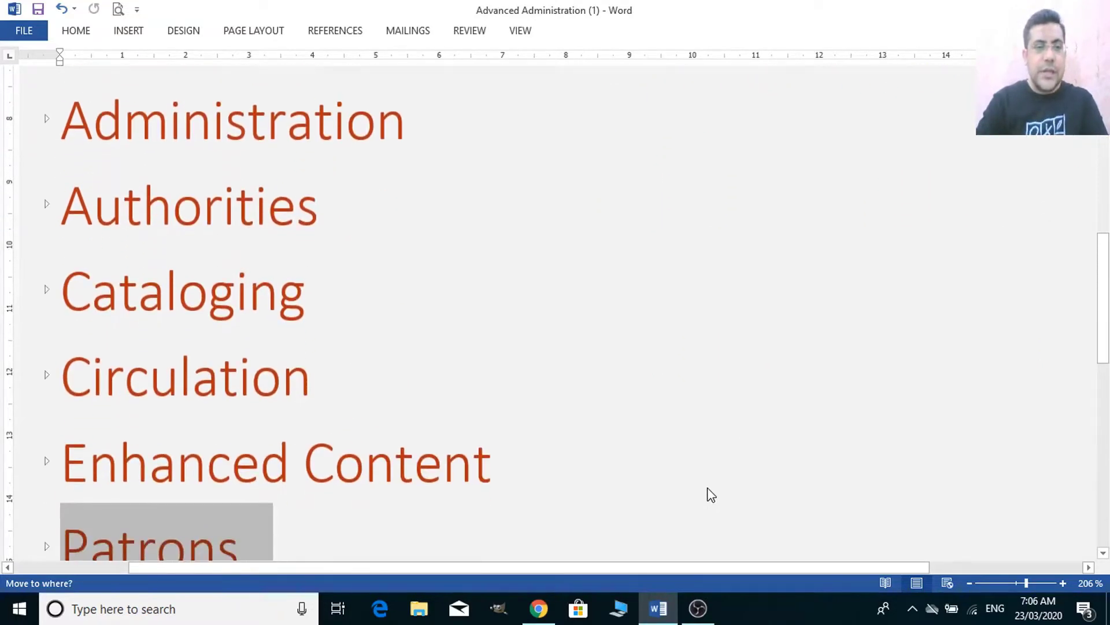
scroll(305, 428, "down", 2)
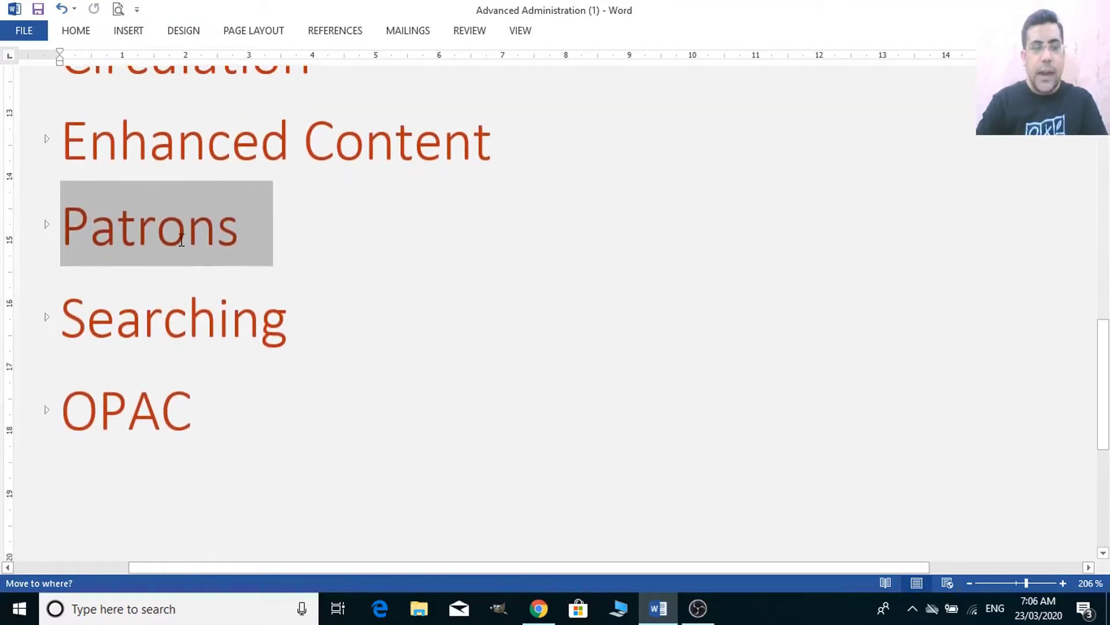
scroll(206, 468, "down", 1)
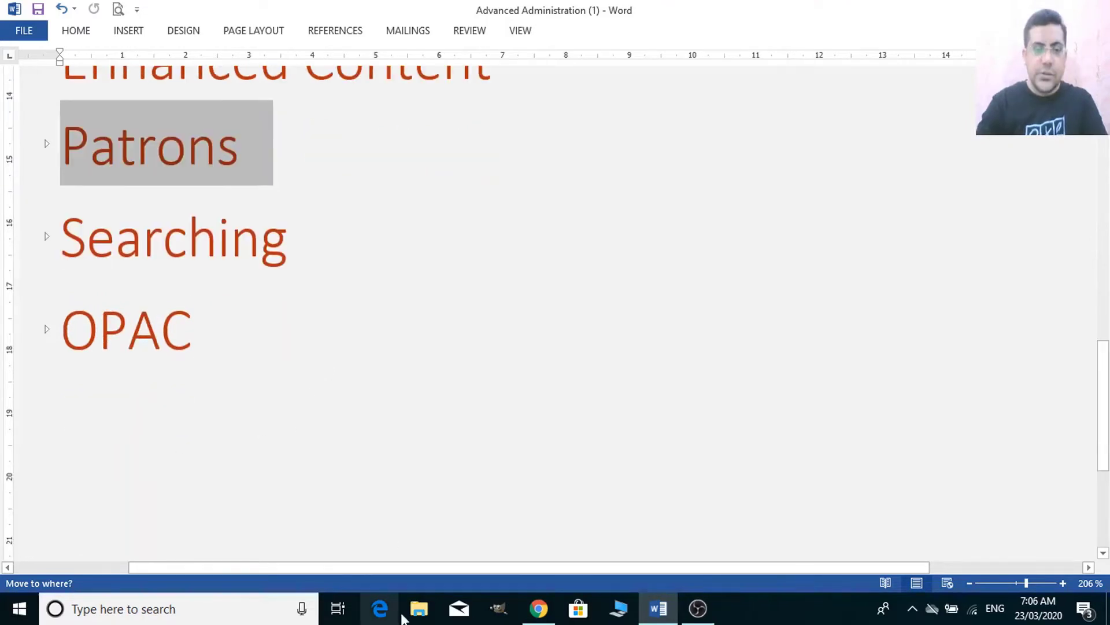
left_click(541, 613)
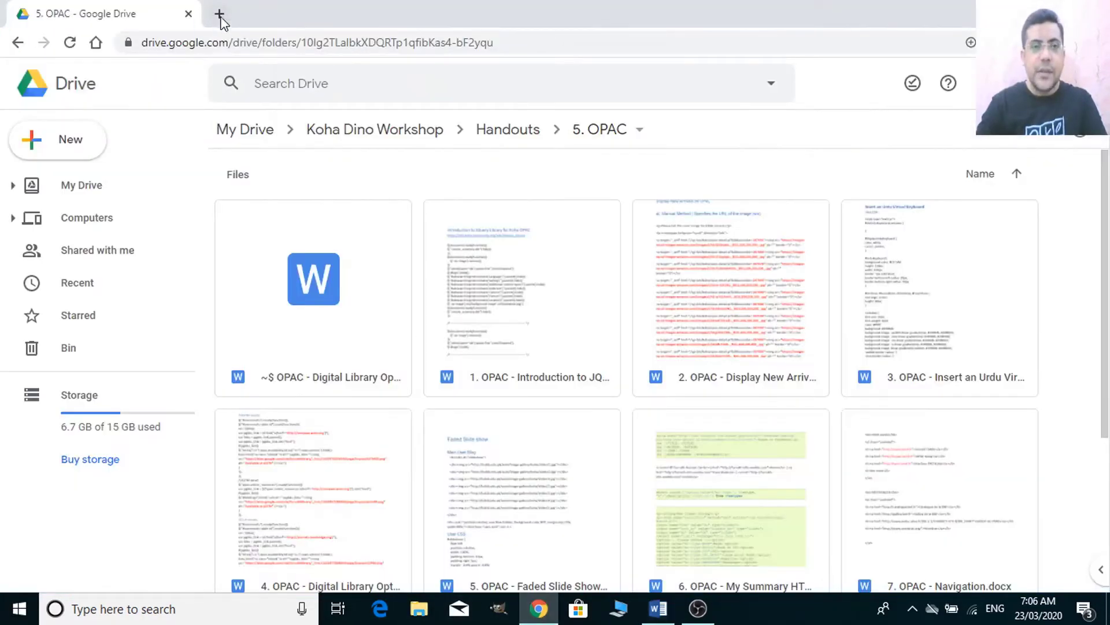
left_click(219, 14)
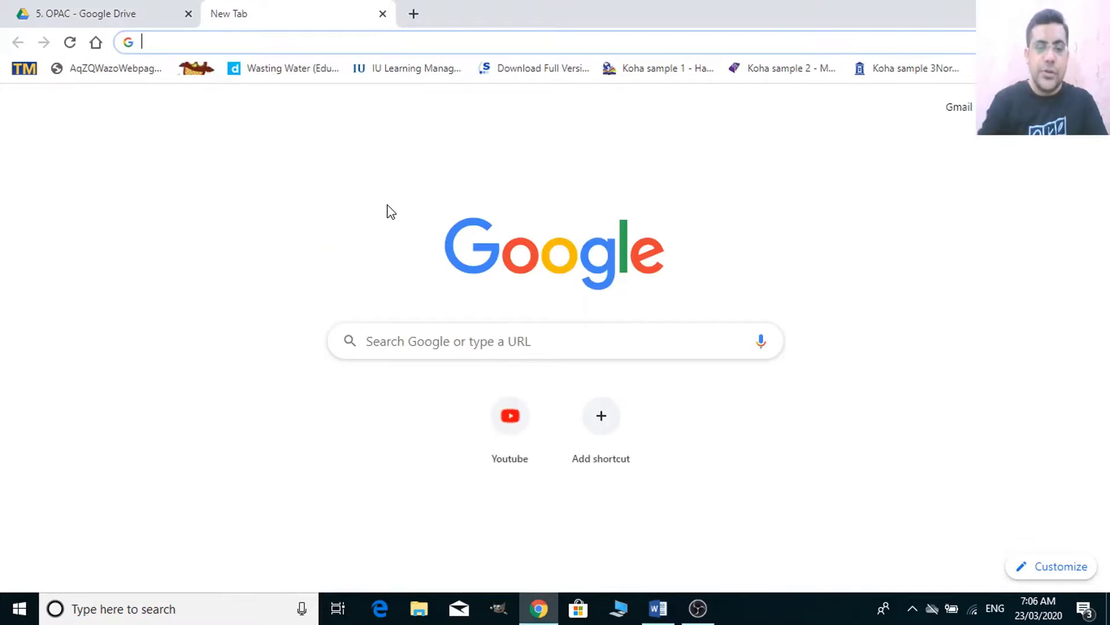
type("koha ma")
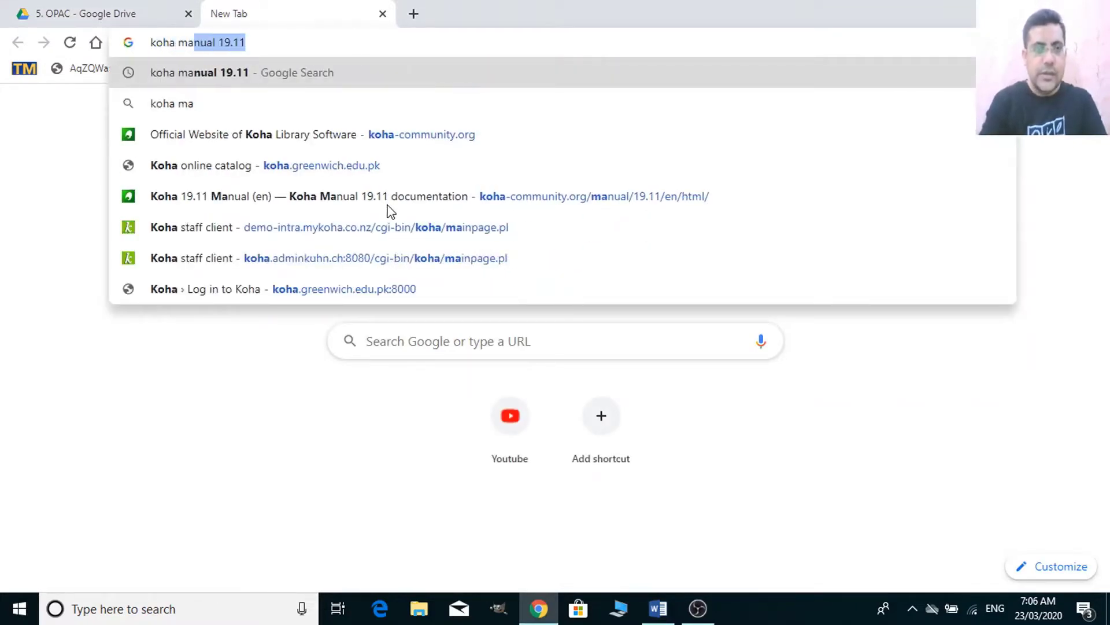
type("nual 19.")
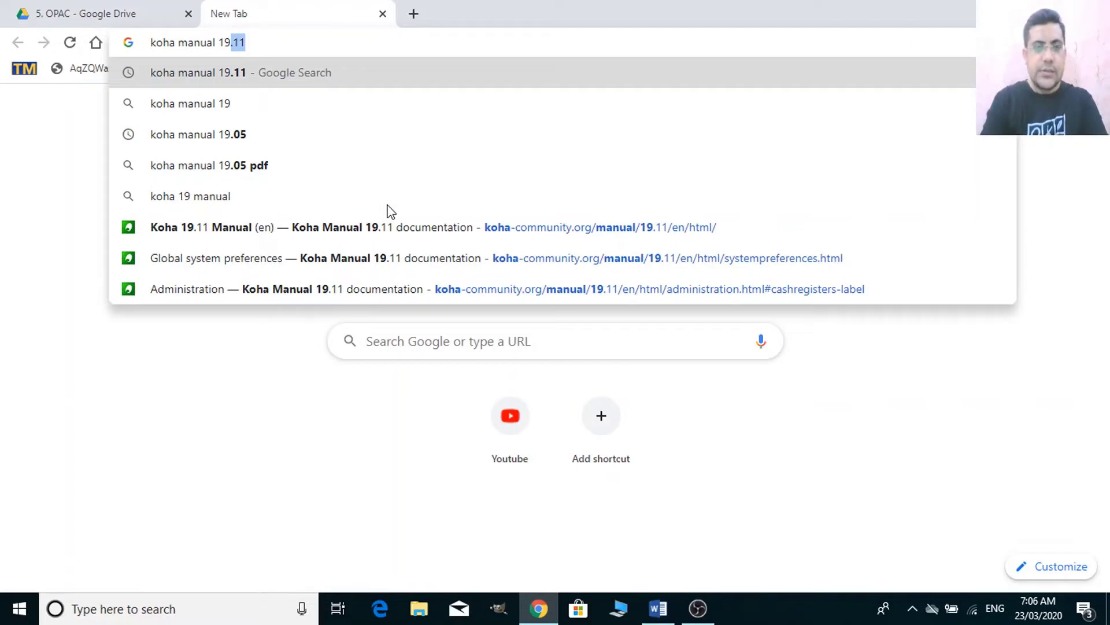
type("11")
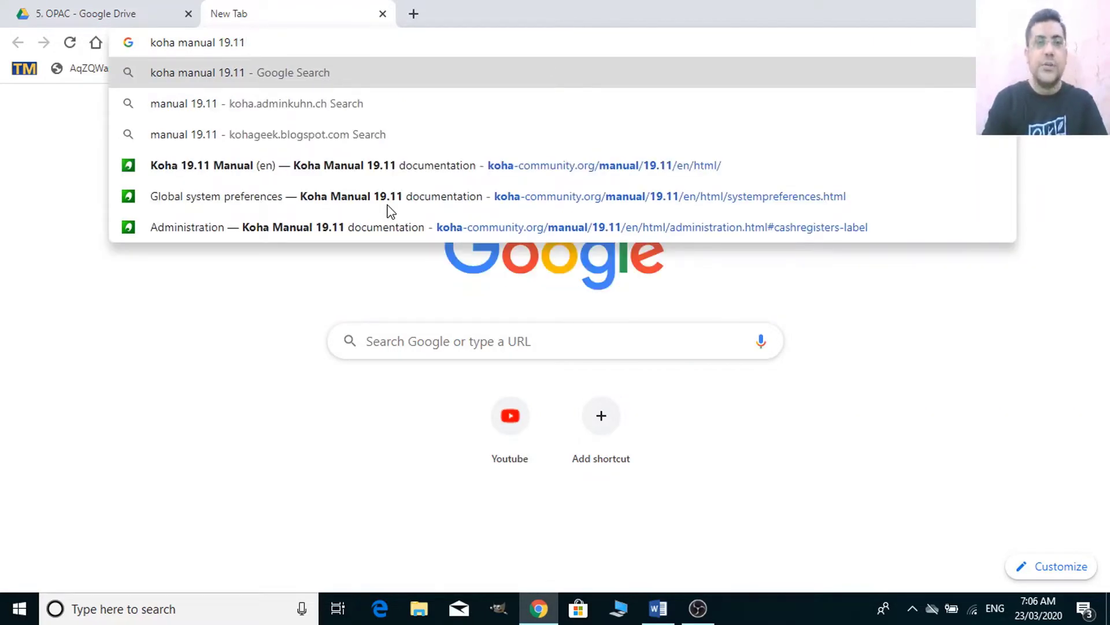
key("Return")
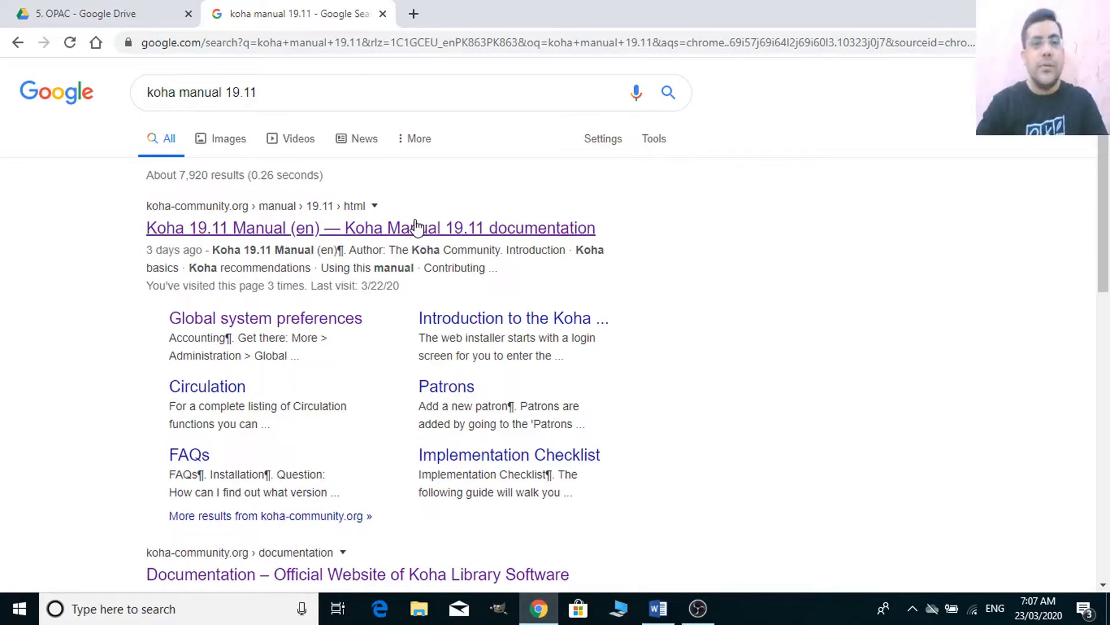
left_click(417, 229)
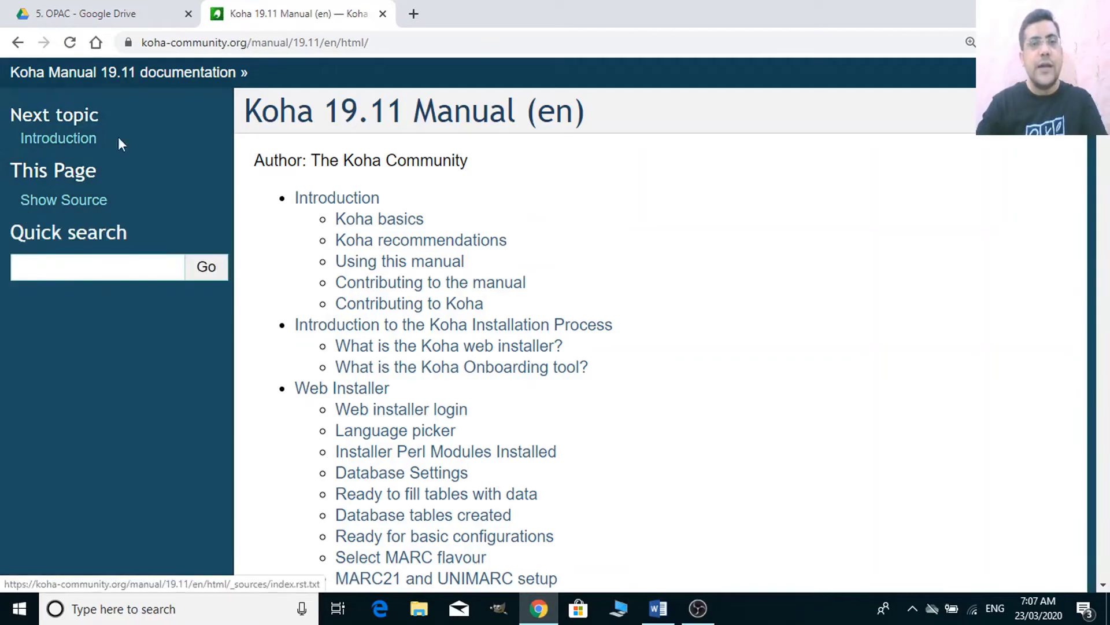
- Scroll the manual's contents down to Global system preferences, then open another blank tab
scroll(422, 427, "down", 6)
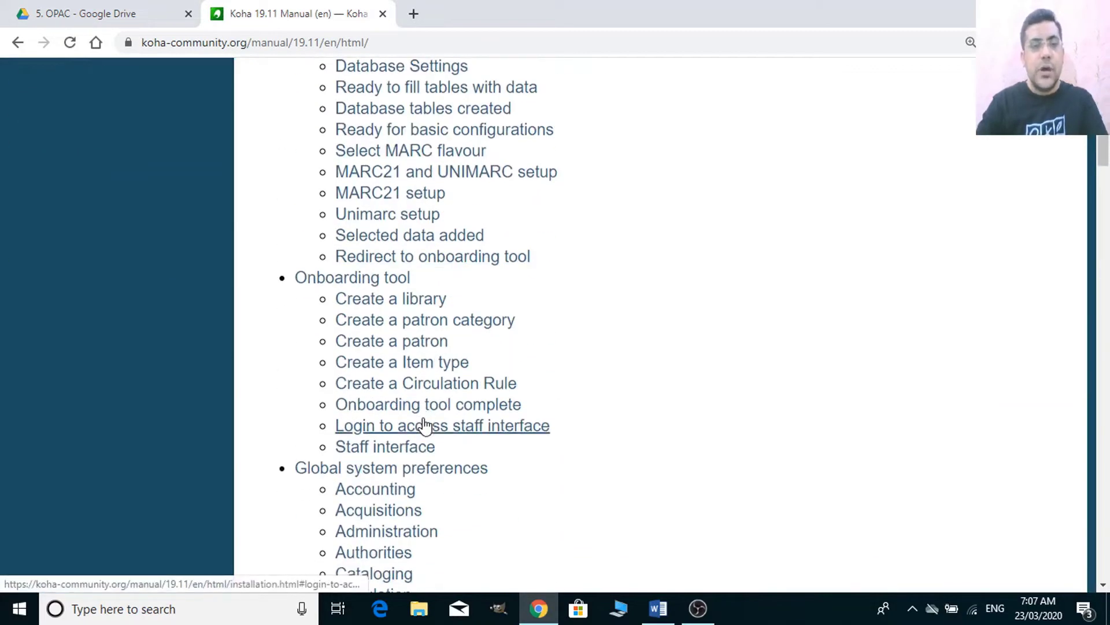
scroll(425, 425, "down", 3)
scroll(437, 399, "down", 2)
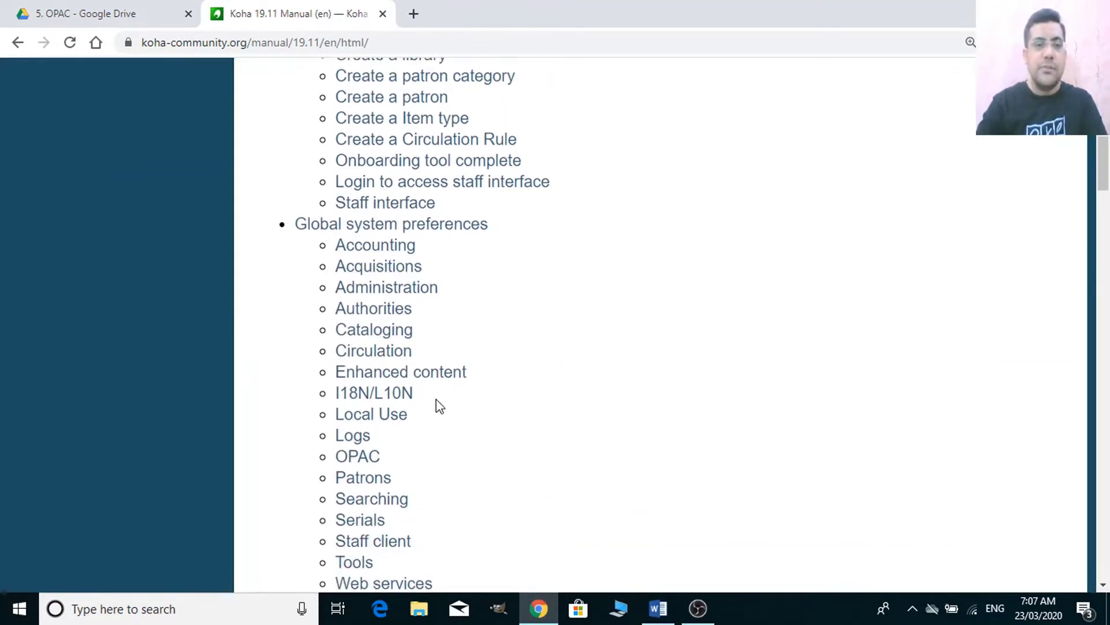
scroll(434, 434, "down", 2)
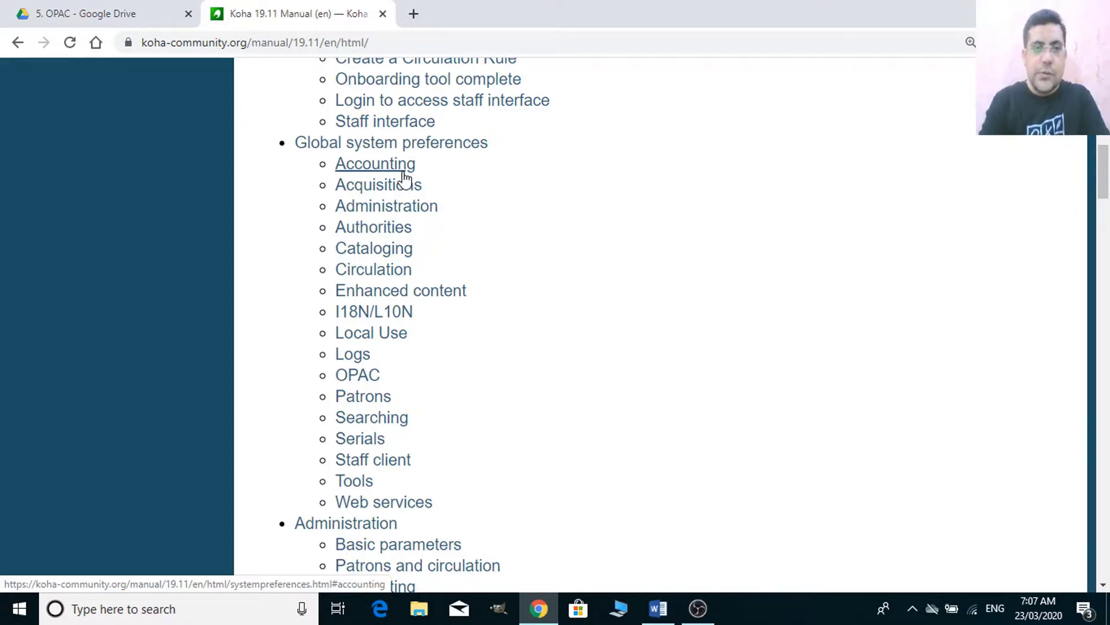
left_click(413, 14)
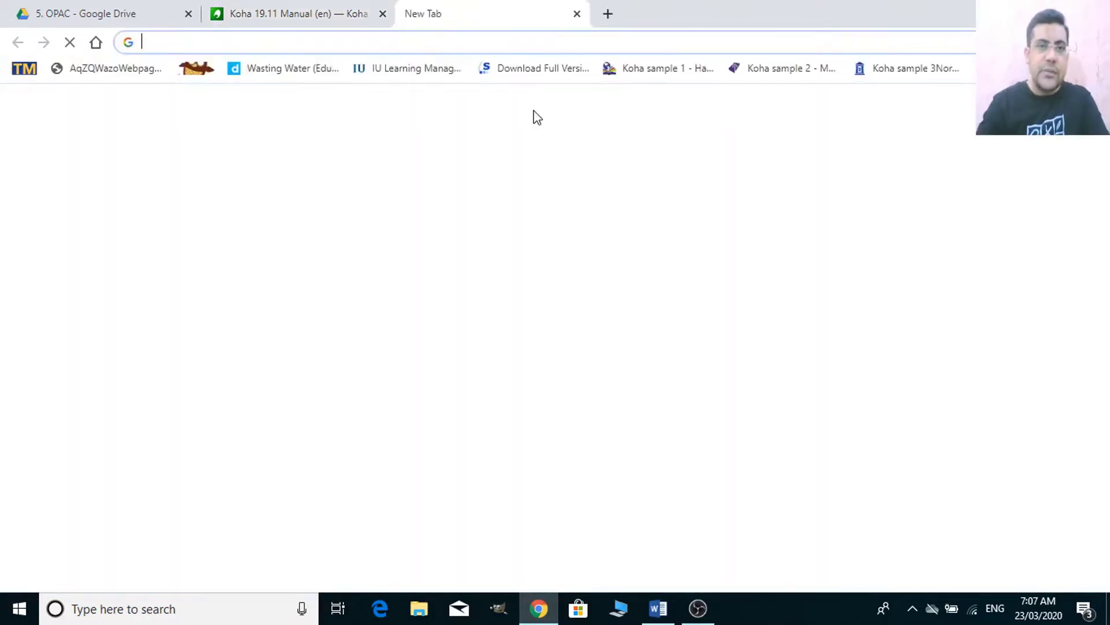
- Search Google for 'koha demo' and open 'Demo – Official Website of Koha Library Software'
type("koha ")
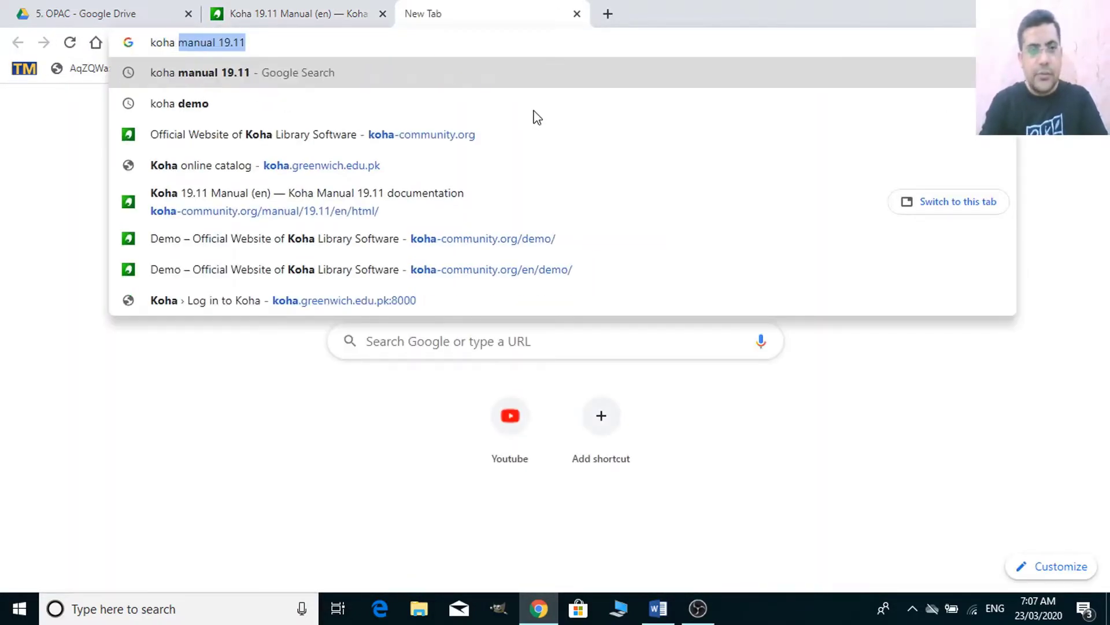
type("demo")
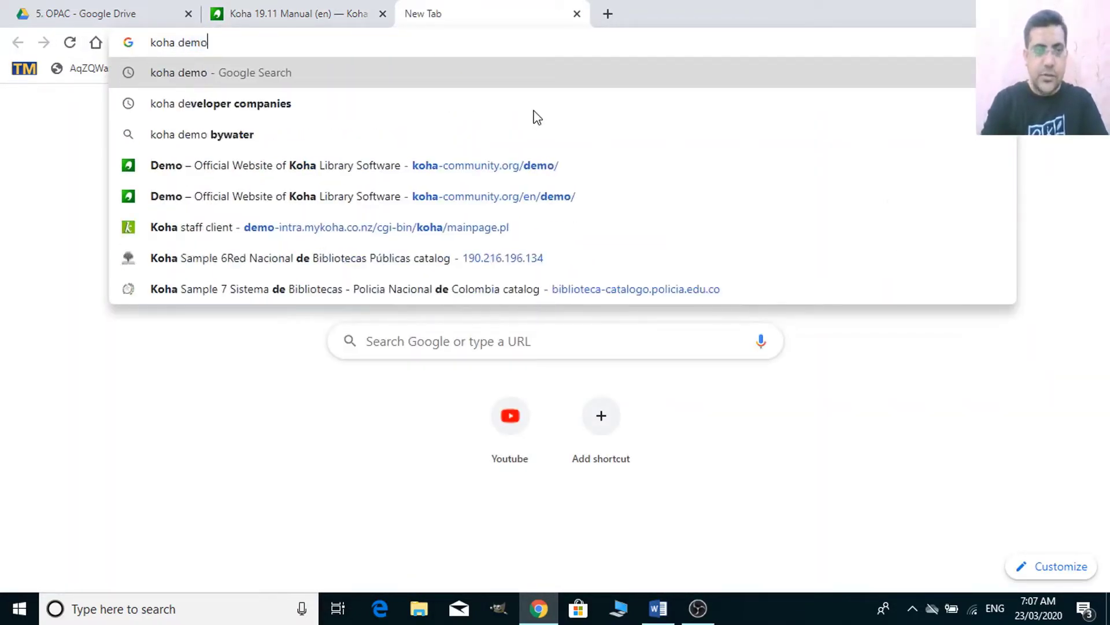
key("Return")
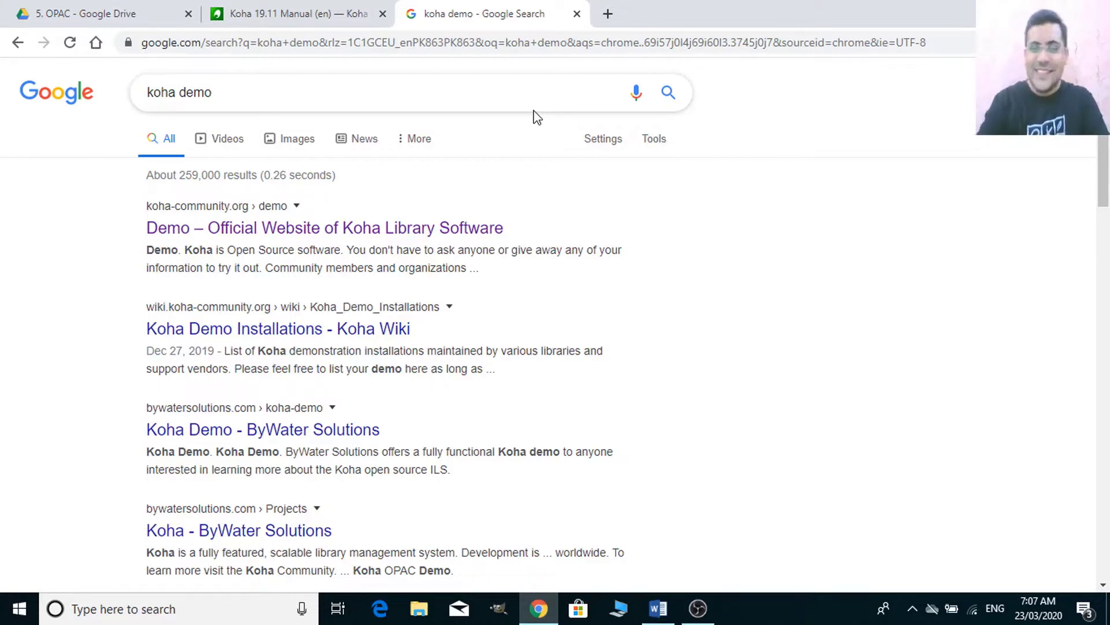
scroll(353, 441, "down", 1)
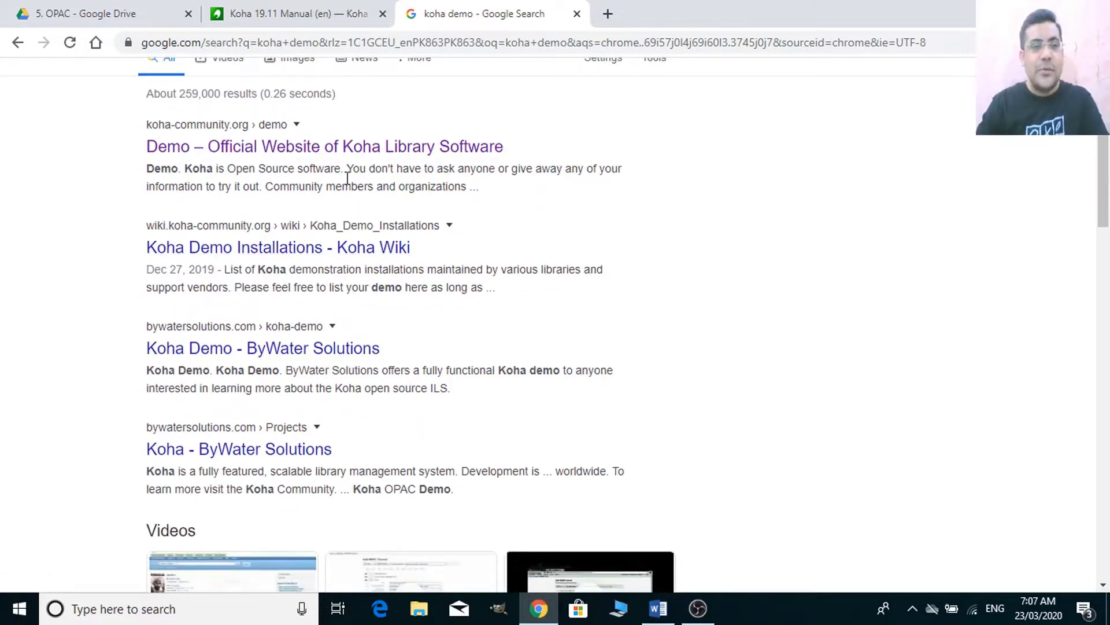
left_click_drag(354, 163, 408, 131)
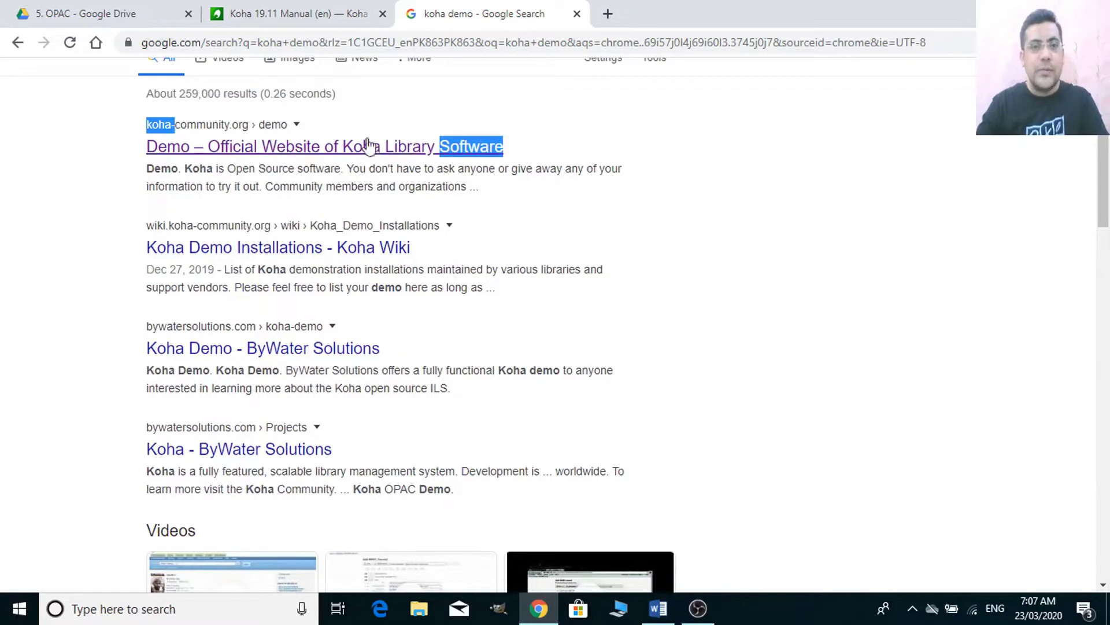
left_click(368, 148)
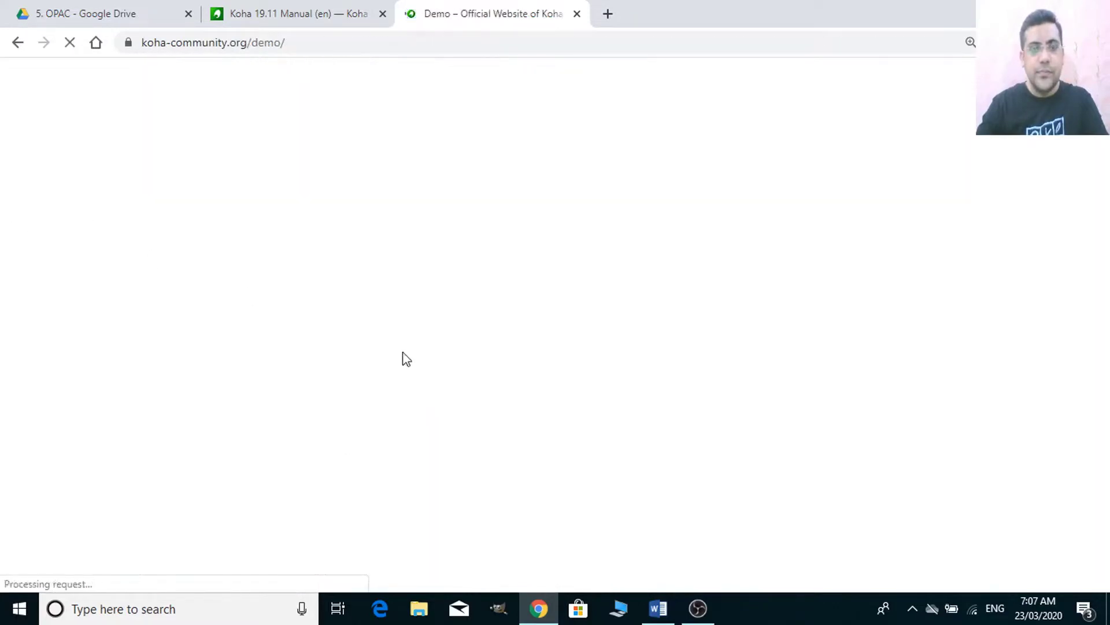
- Open the first 19.11 demo's Staff Interface, with its OPAC in a separate new tab
scroll(422, 404, "down", 5)
scroll(423, 405, "down", 8)
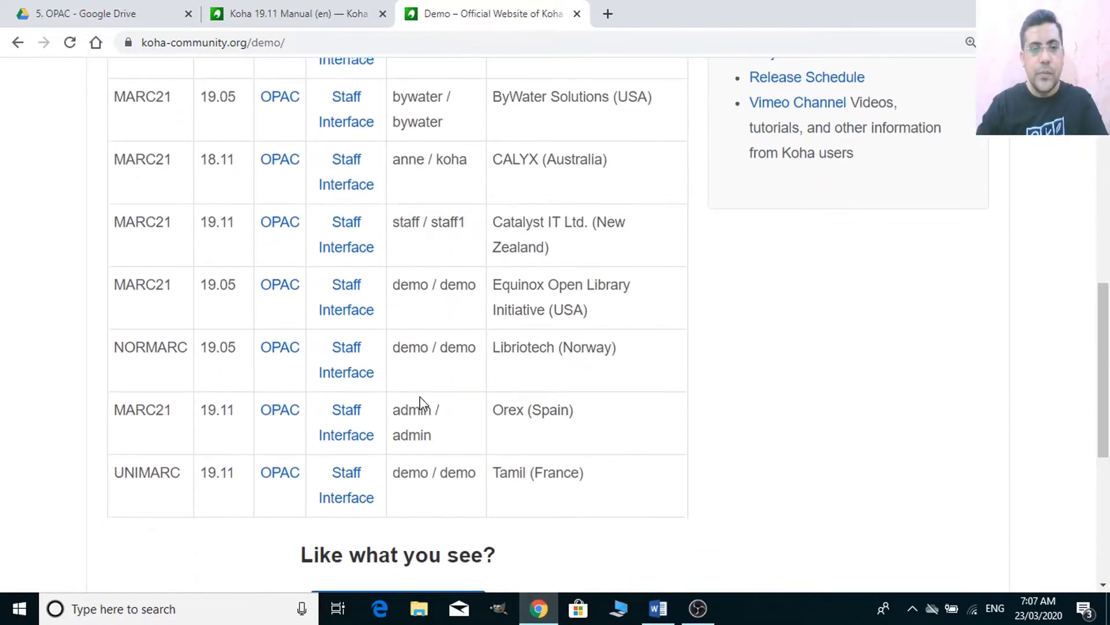
scroll(422, 401, "up", 6)
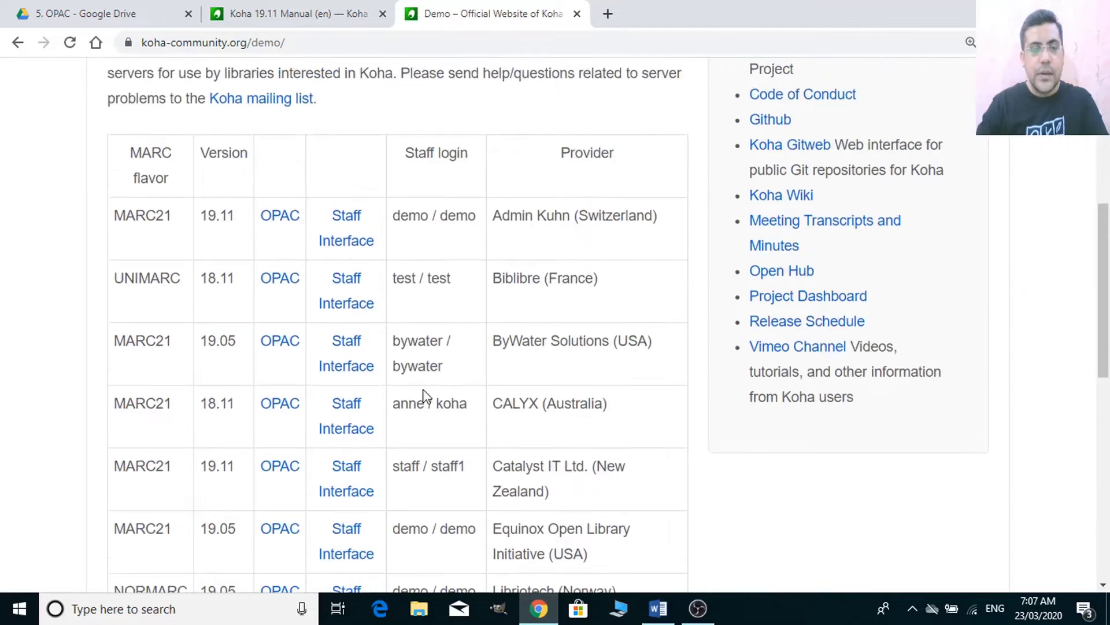
left_click(359, 245)
right_click(293, 221)
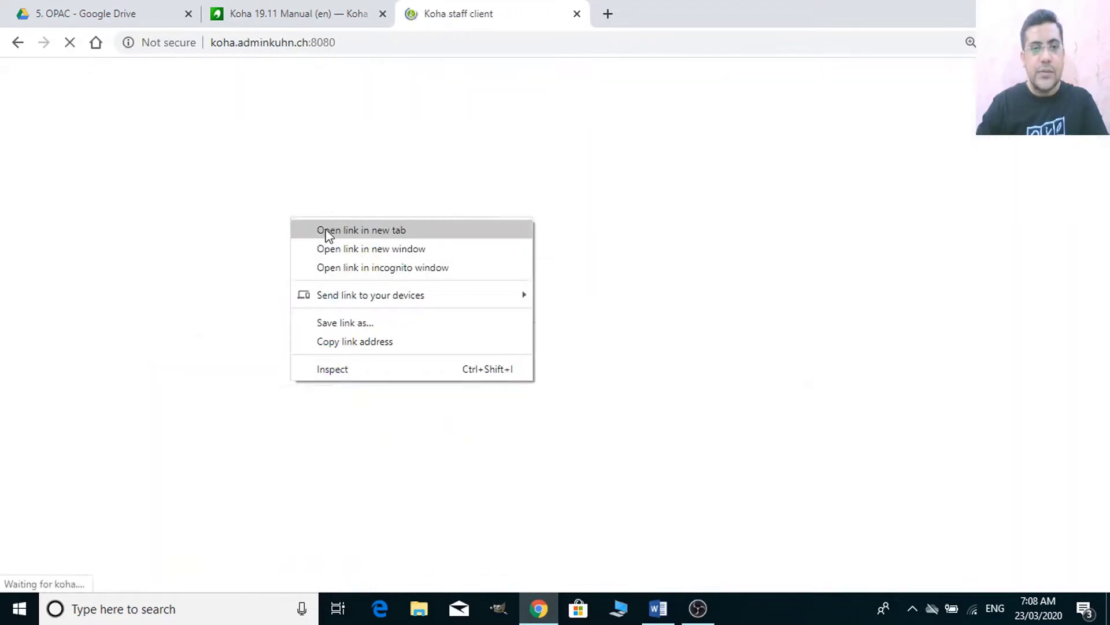
left_click(325, 230)
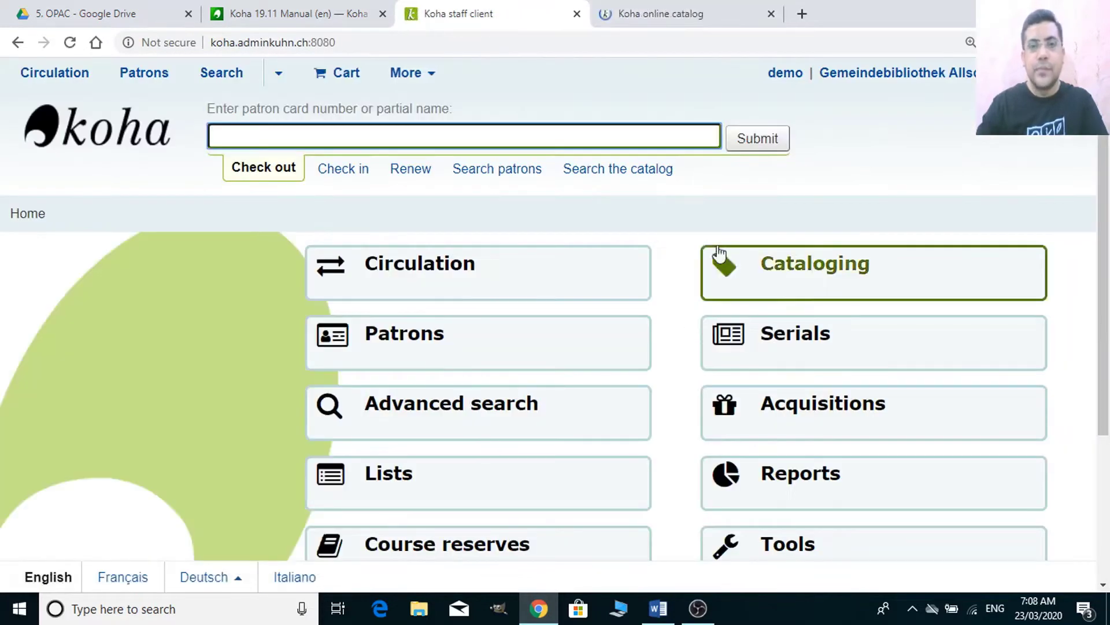
left_click(711, 5)
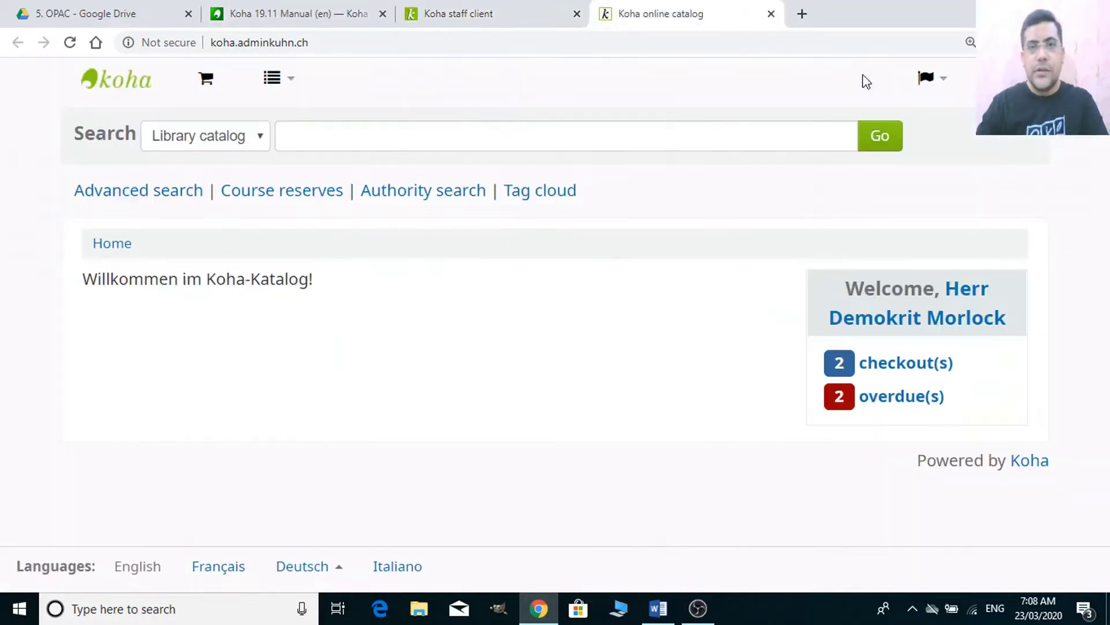
left_click(555, 14)
- Log out of the staff client, sign back in with the demo staff credentials, then return to the manual
left_click(920, 83)
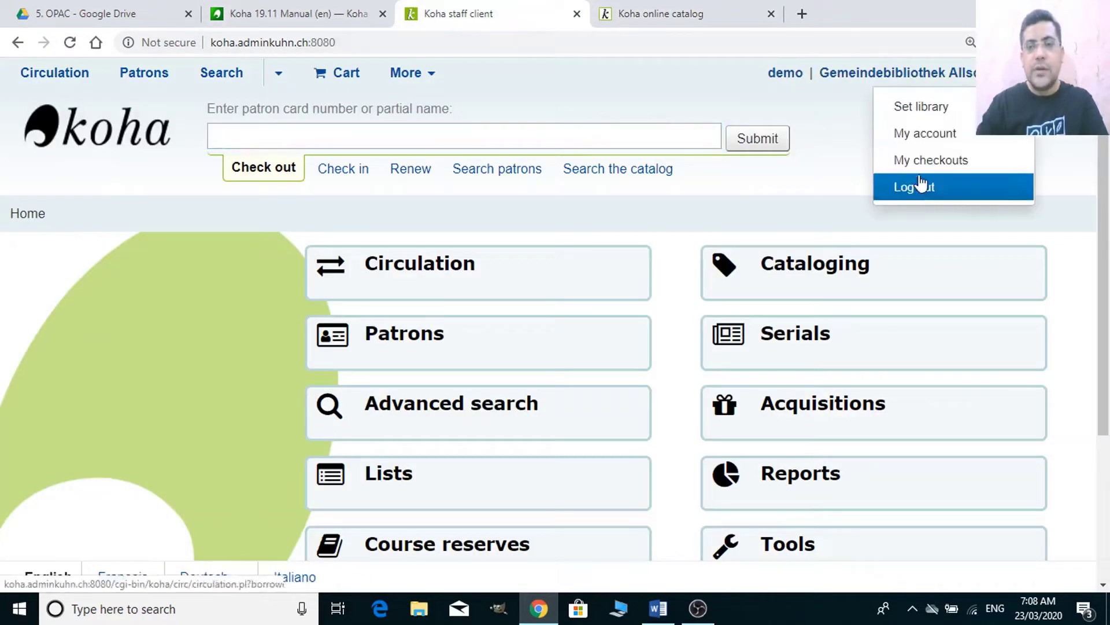
left_click(919, 186)
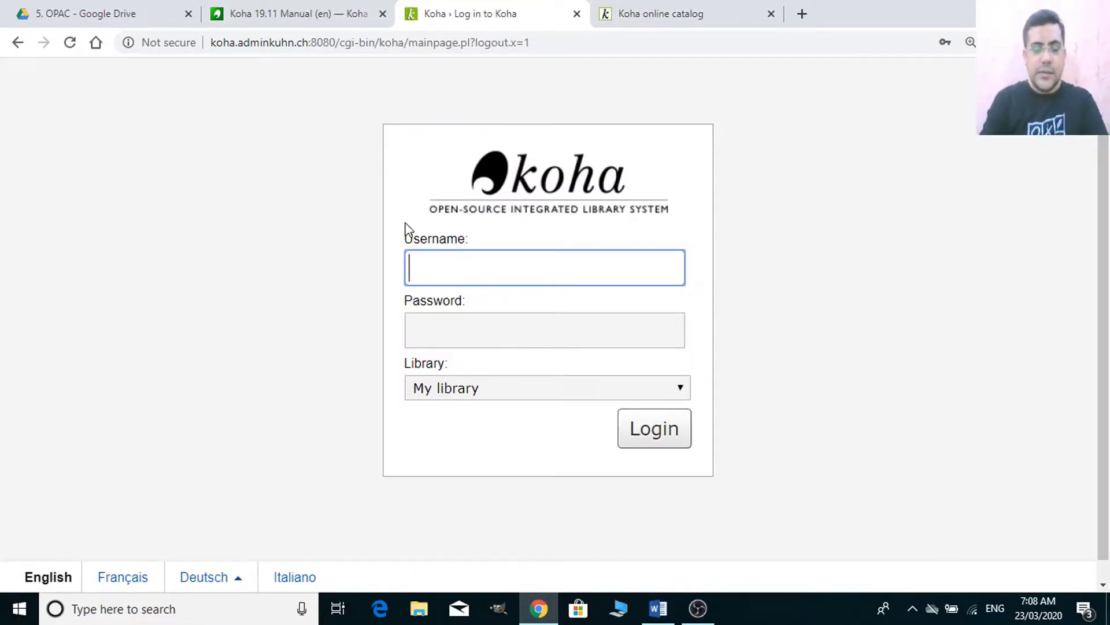
type("demo")
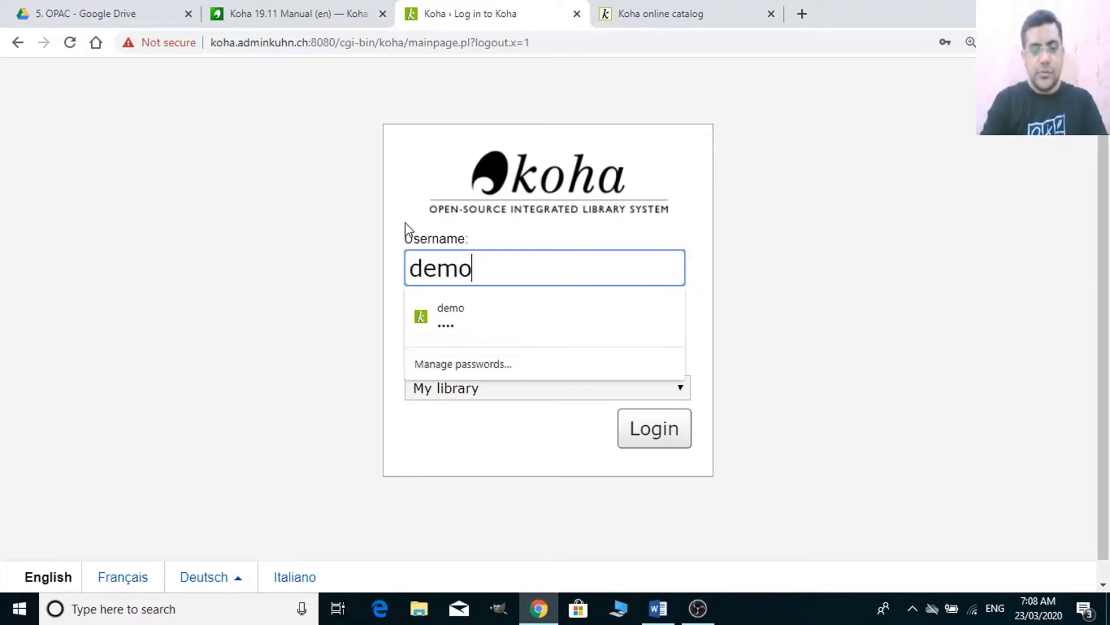
key("Tab")
type("demo")
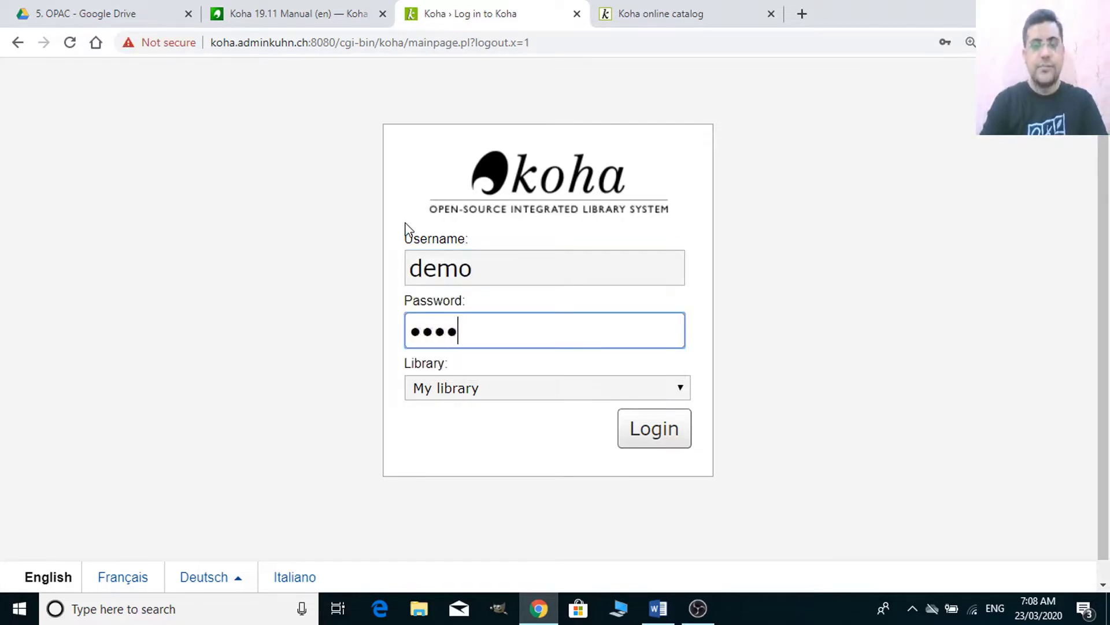
left_click(680, 433)
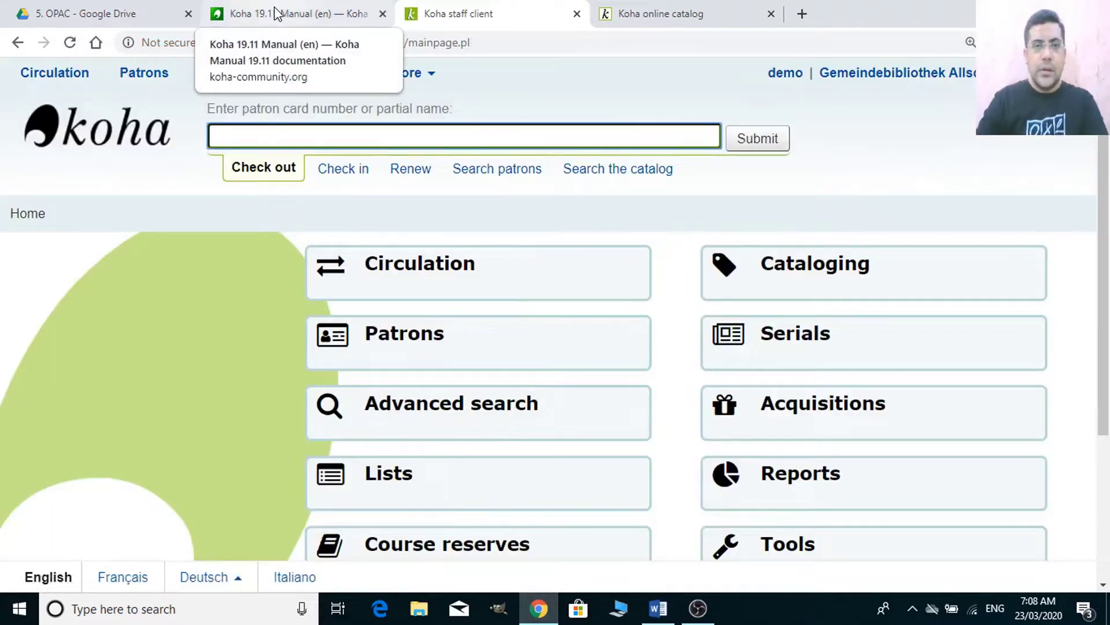
left_click(277, 14)
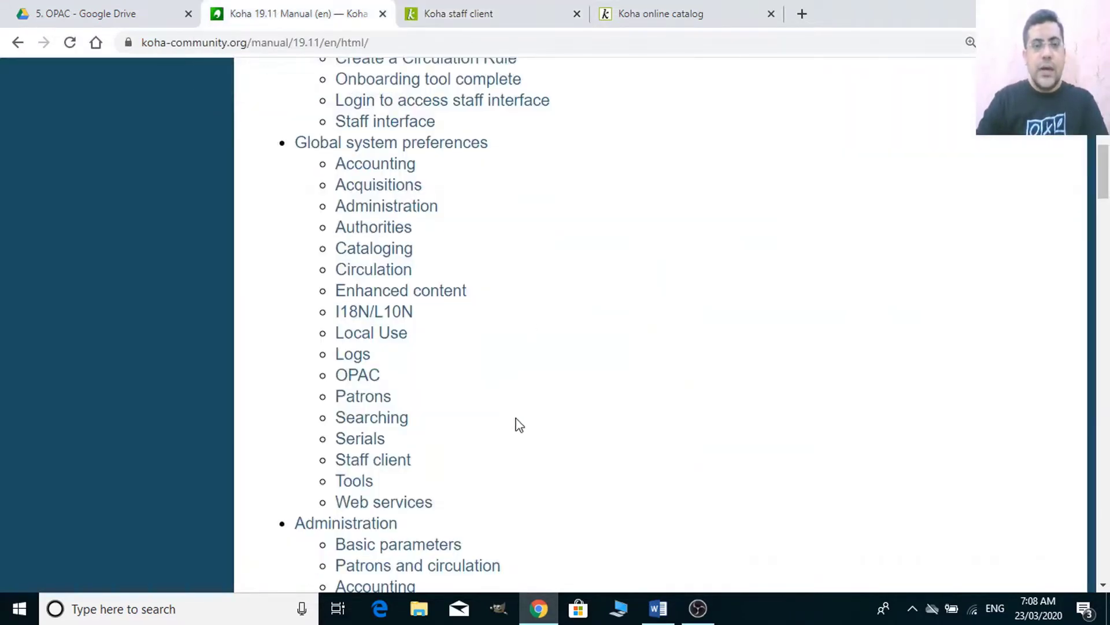
scroll(512, 424, "down", 1)
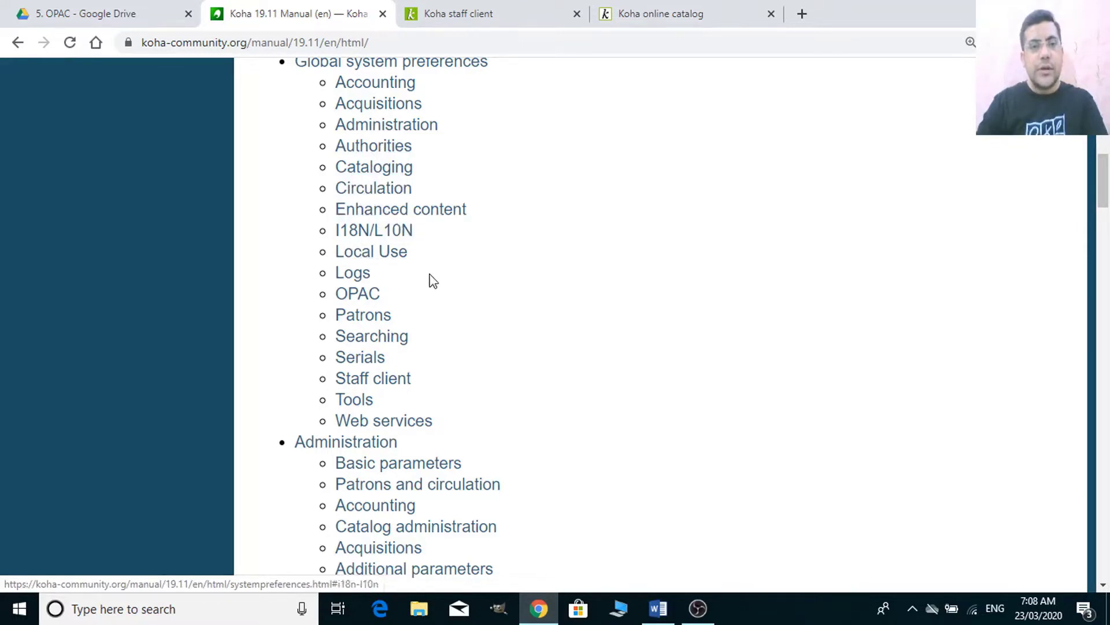
scroll(345, 353, "down", 3)
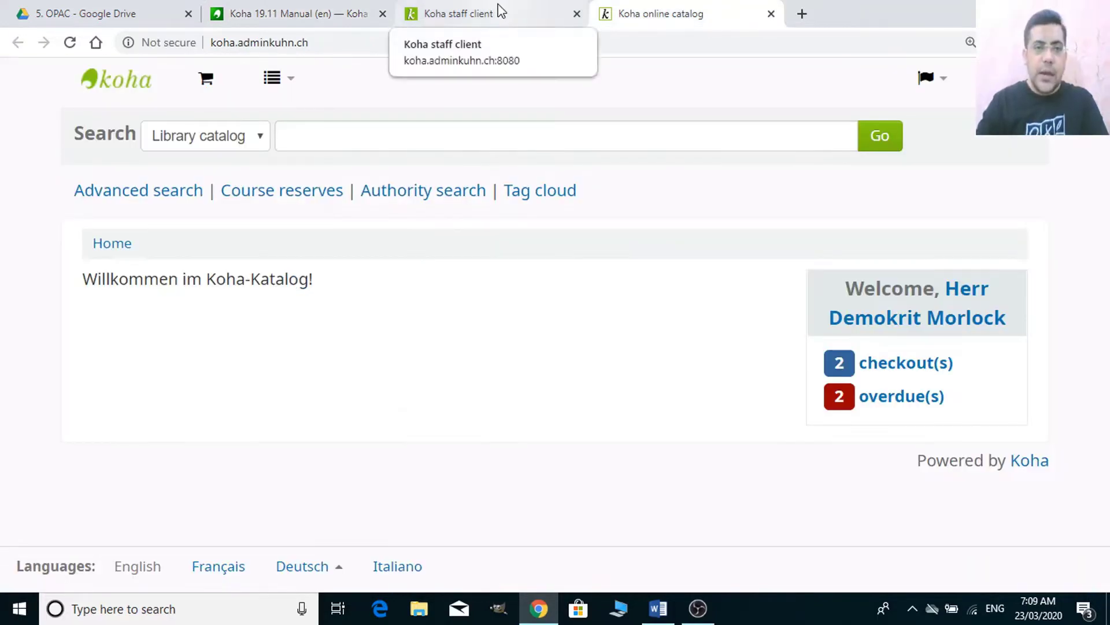
left_click(501, 10)
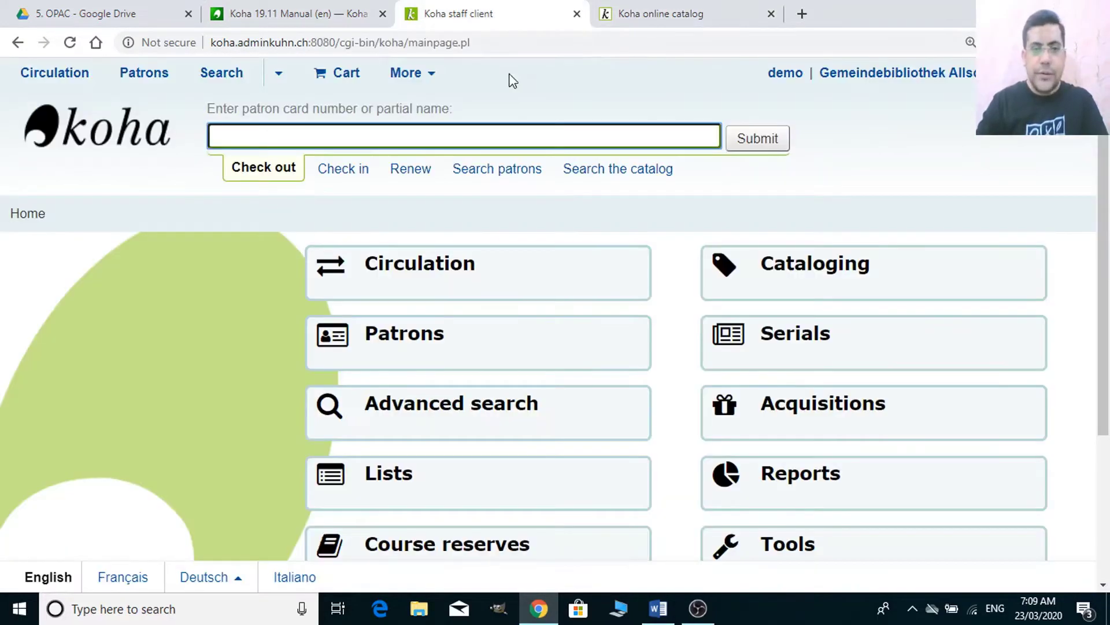
scroll(723, 543, "down", 3)
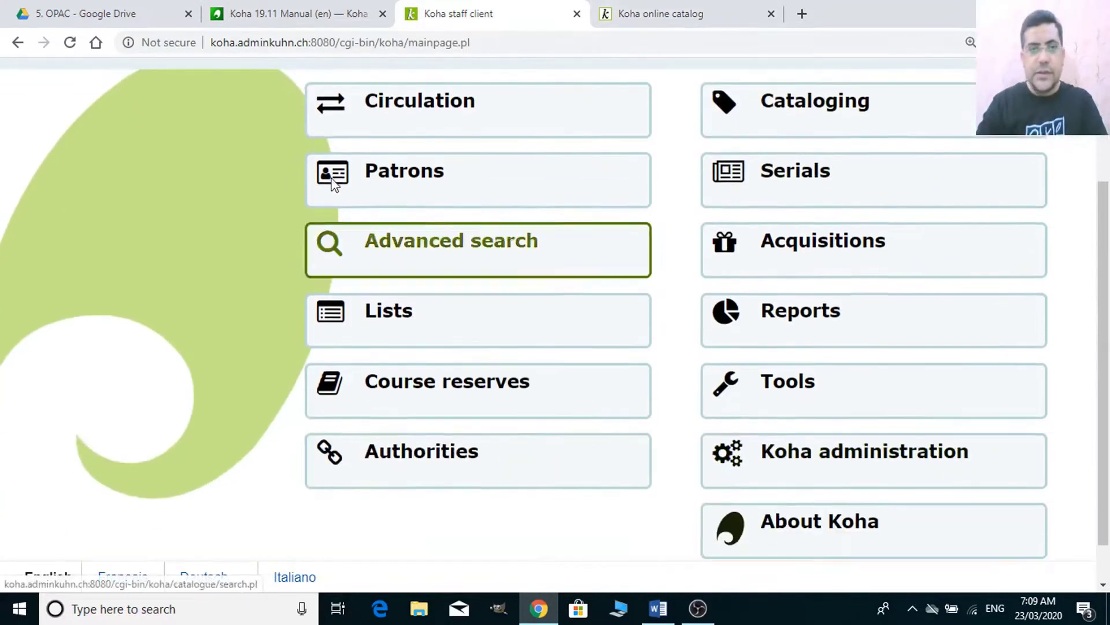
left_click(323, 8)
scroll(529, 381, "down", 4)
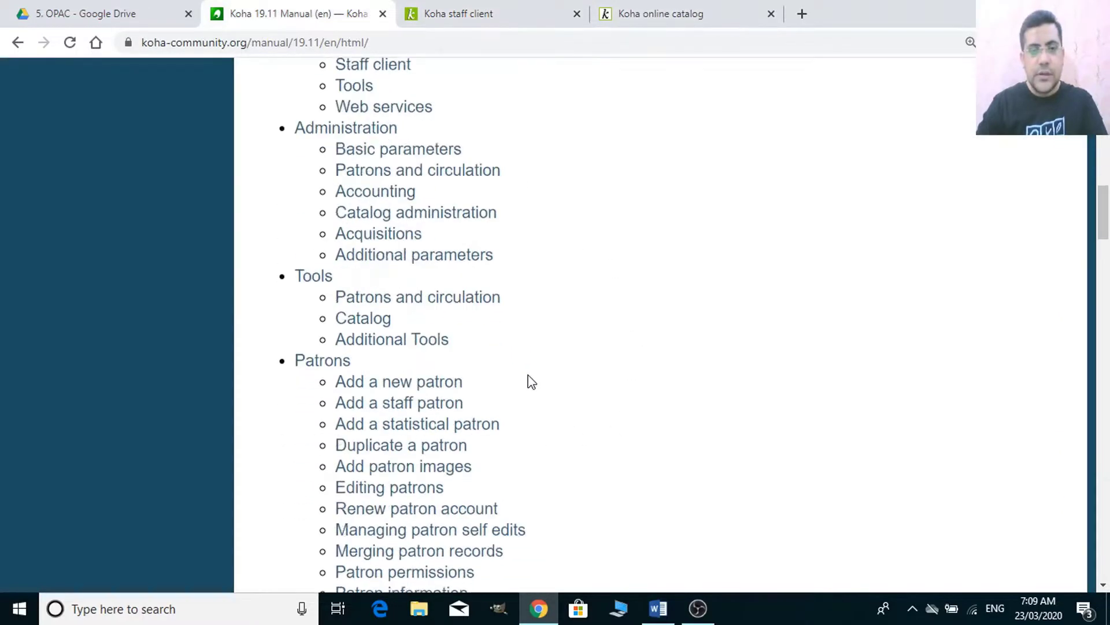
scroll(500, 354, "down", 3)
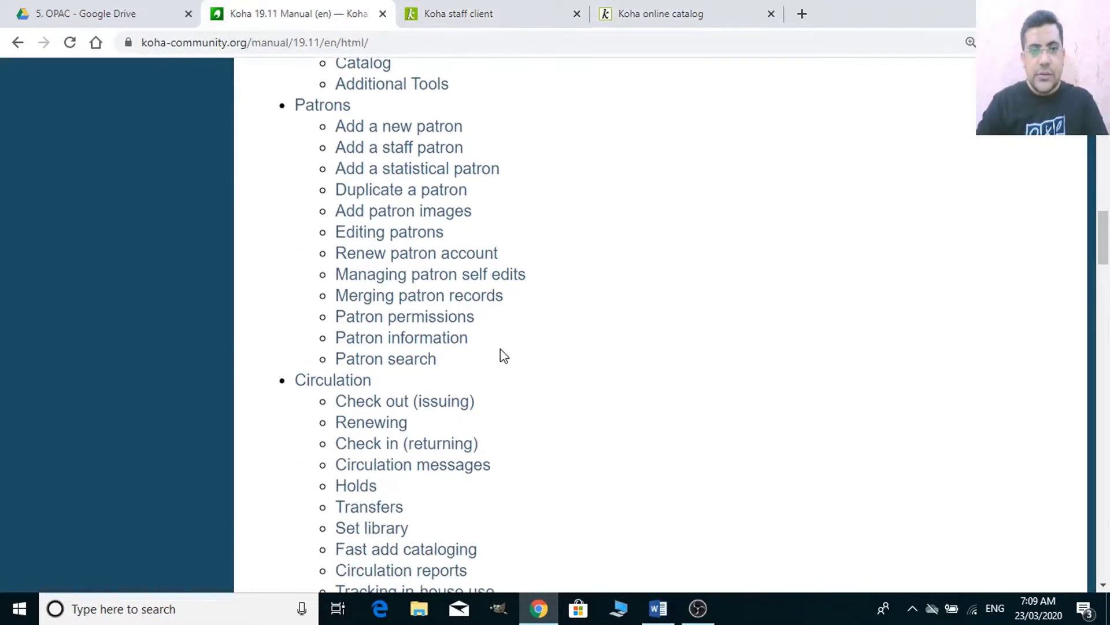
scroll(501, 354, "up", 11)
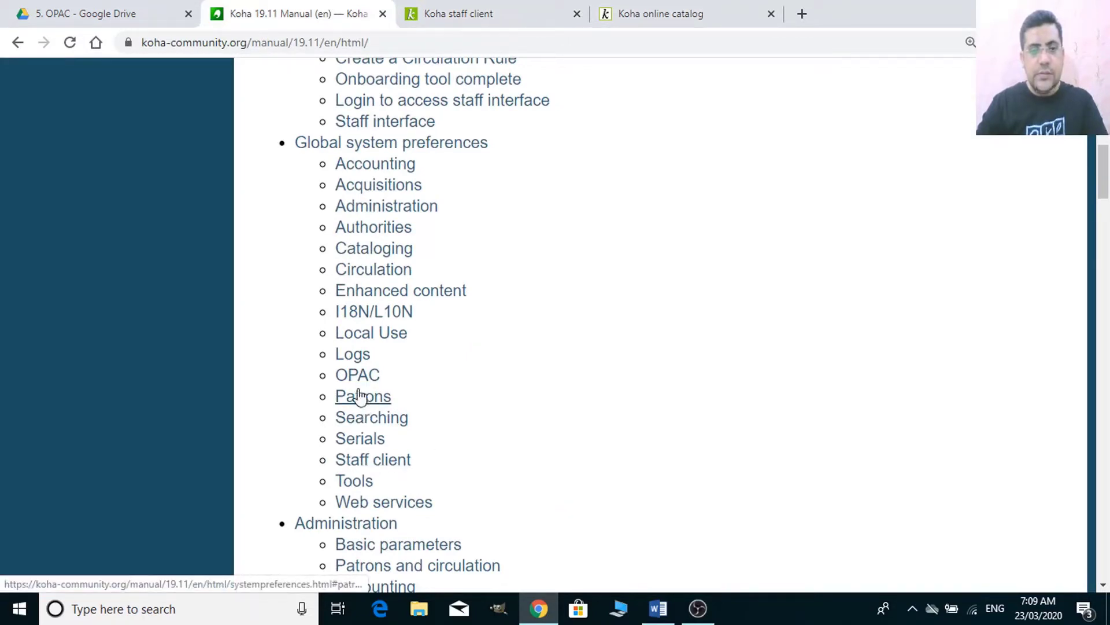
left_click(659, 609)
- Expand the Patrons heading in the Word notes to list its six preference names, then go back to Chrome
left_click(467, 342)
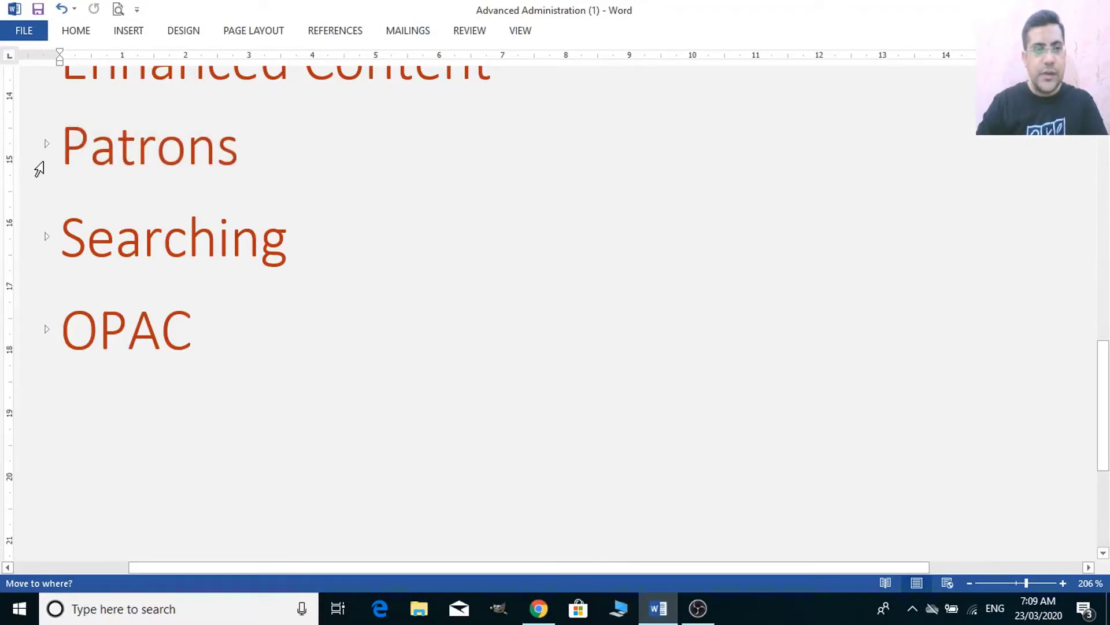
left_click(46, 144)
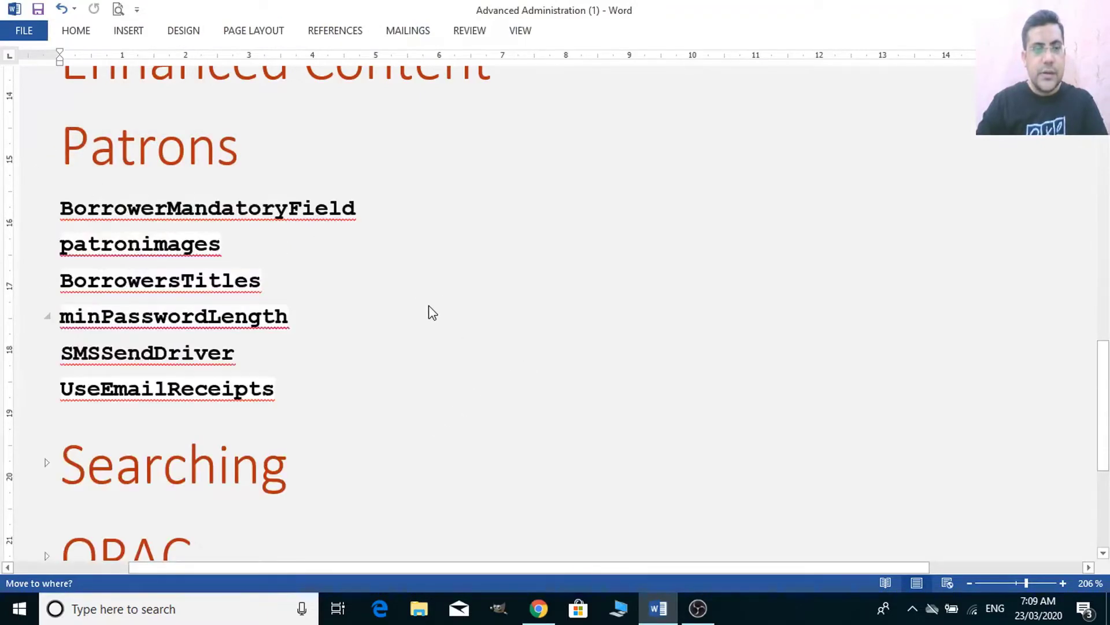
scroll(245, 285, "down", 1)
scroll(244, 284, "up", 1)
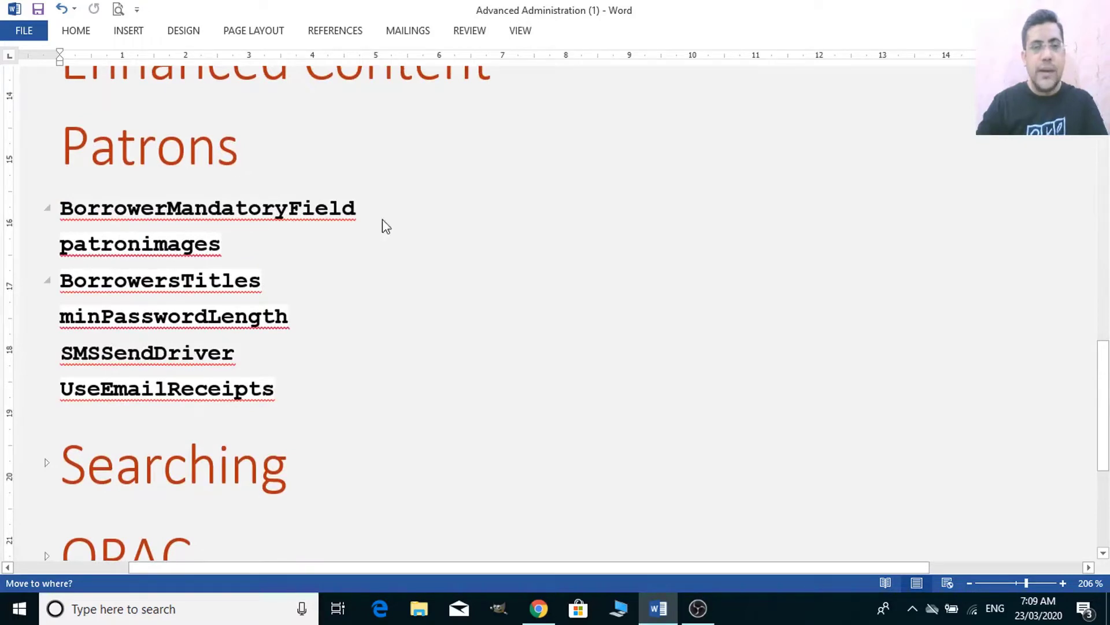
left_click(538, 617)
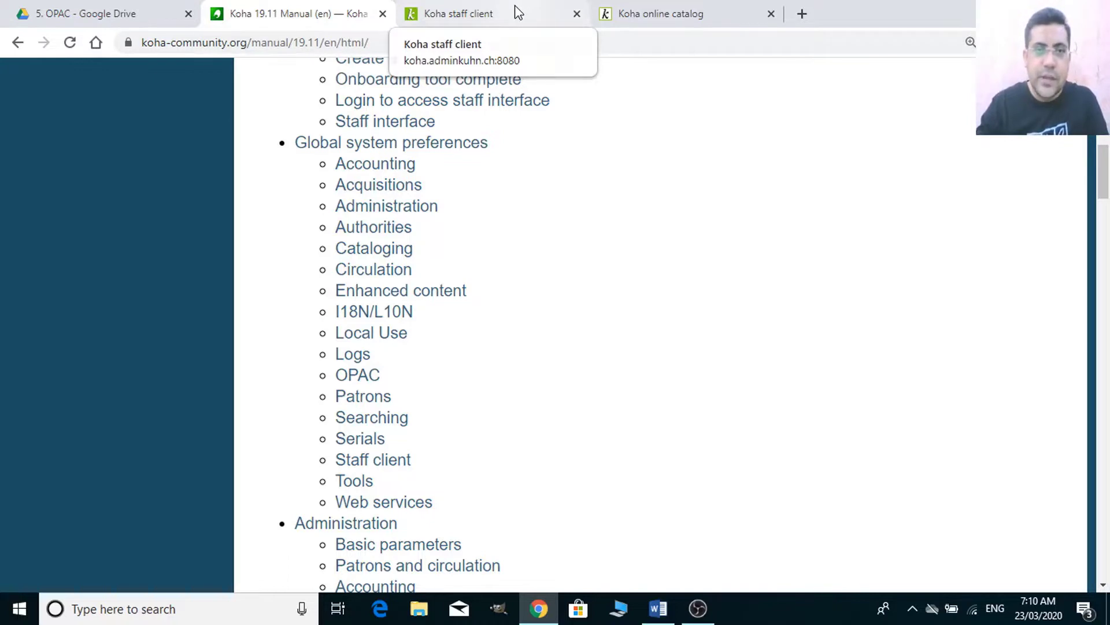
- From the Koha staff client main page, go to the Koha administration tile
left_click(517, 12)
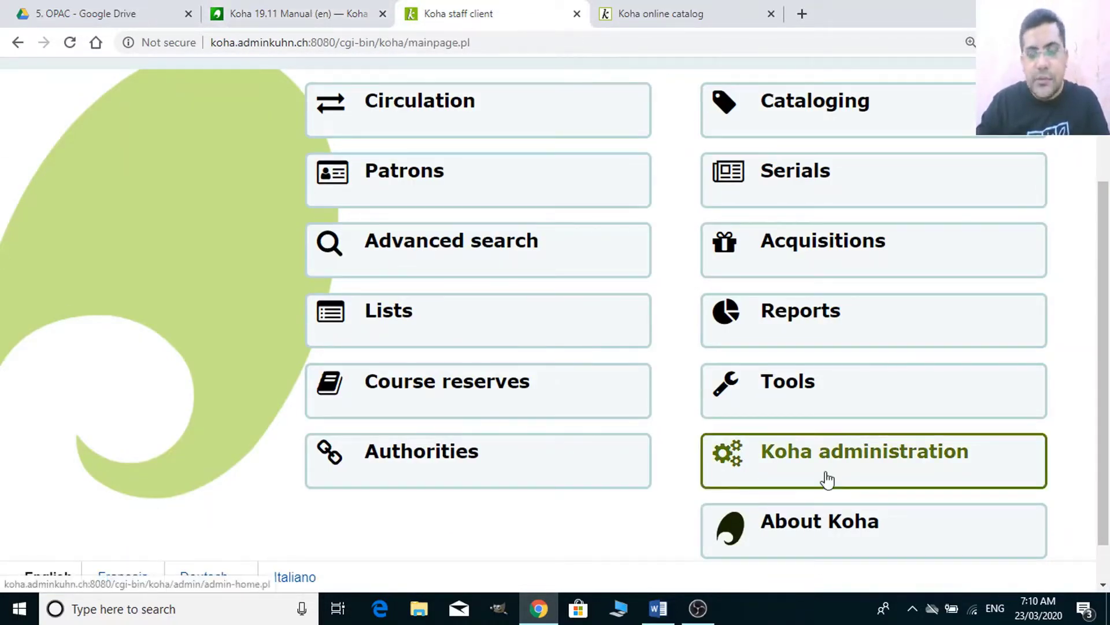
scroll(827, 479, "up", 3)
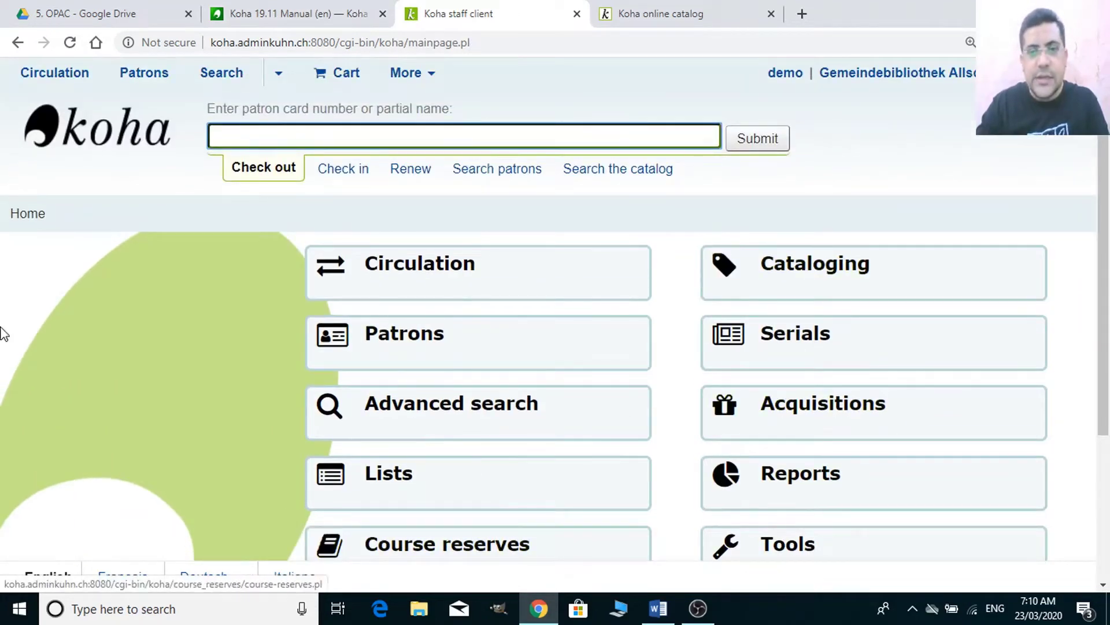
scroll(505, 473, "down", 3)
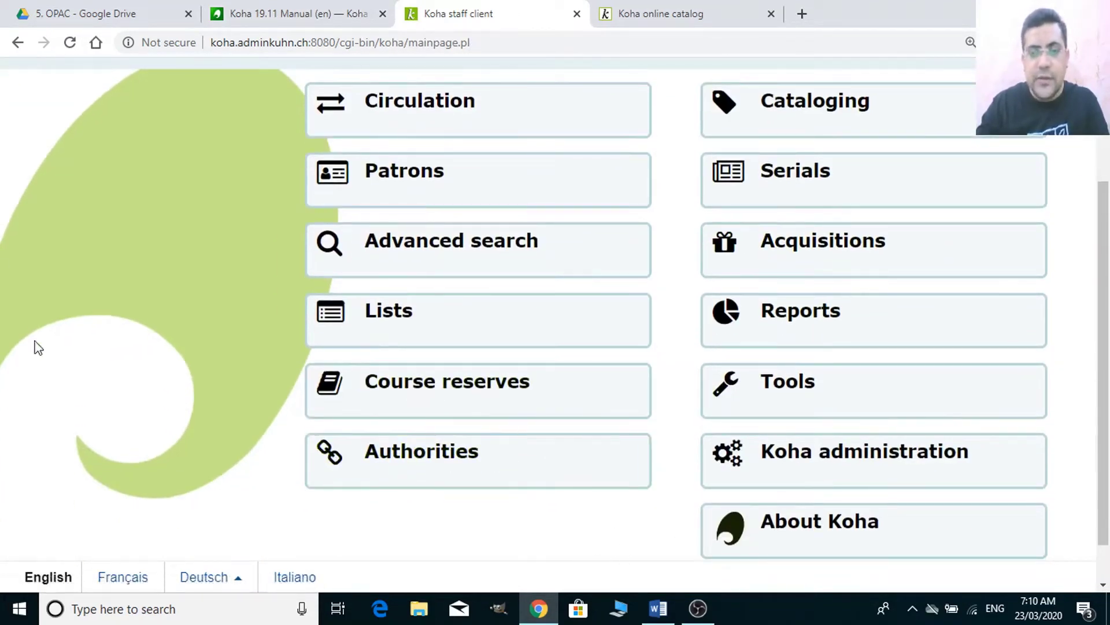
scroll(728, 498, "down", 1)
scroll(114, 123, "up", 4)
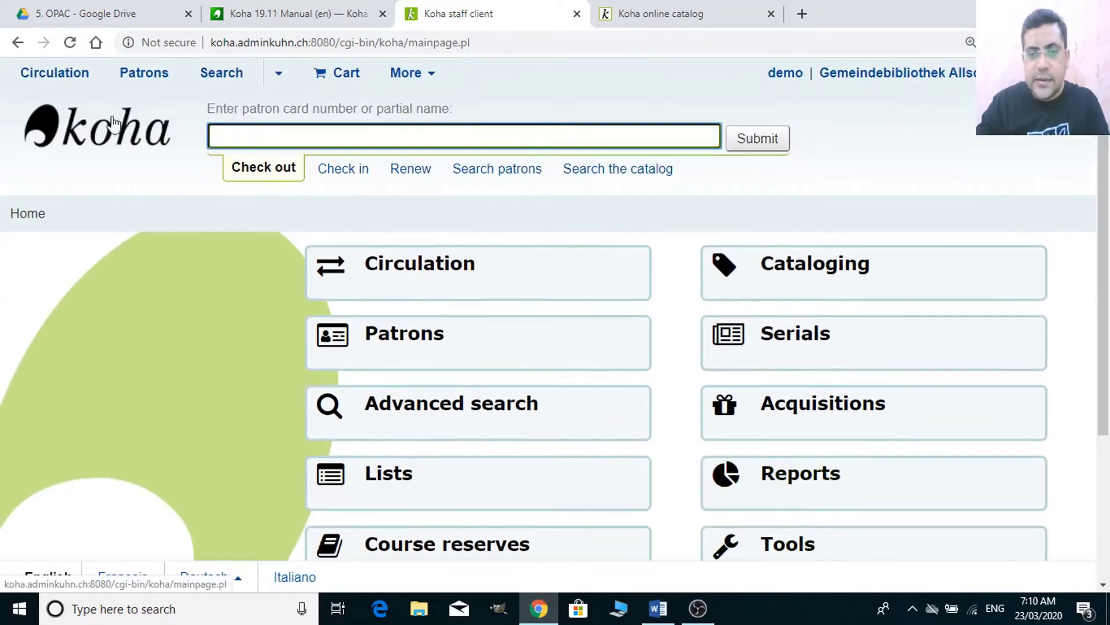
scroll(761, 359, "down", 3)
scroll(679, 396, "up", 3)
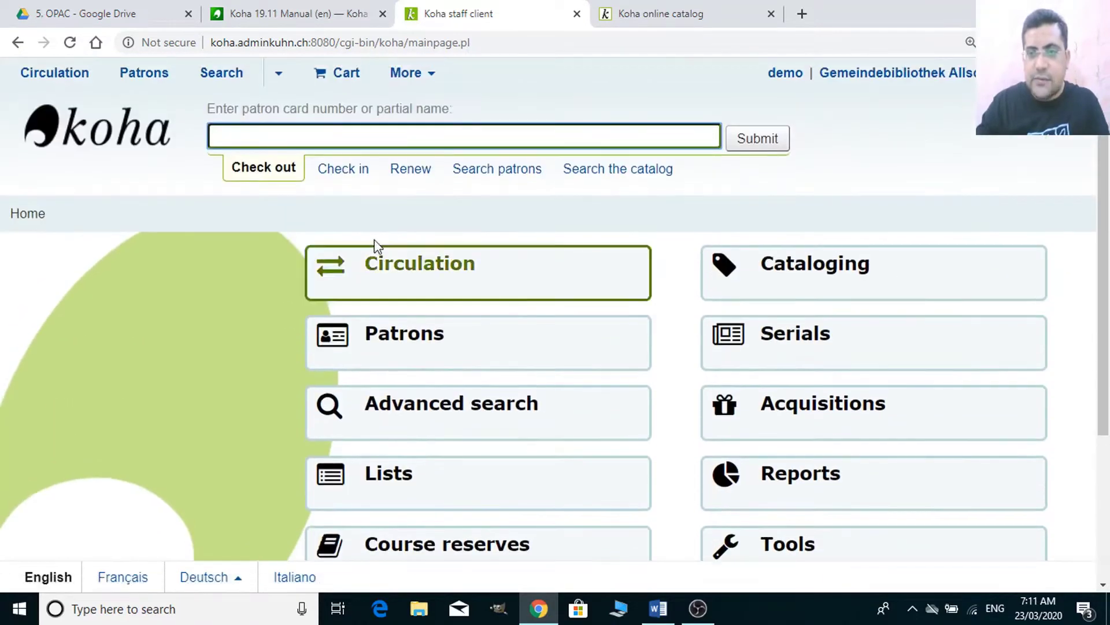
scroll(831, 459, "down", 3)
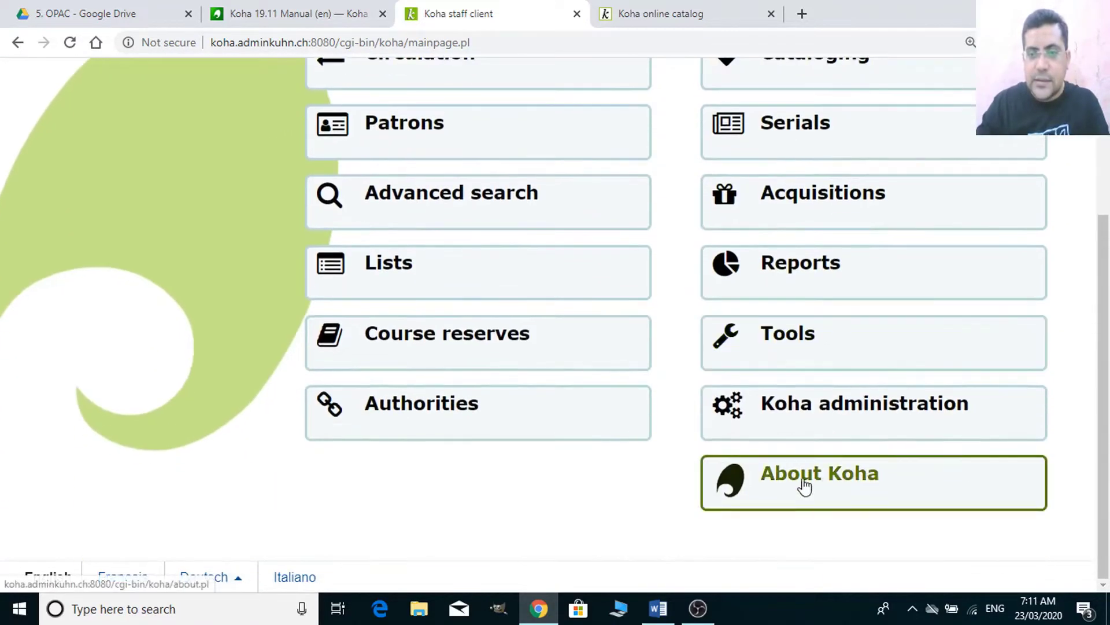
left_click(813, 428)
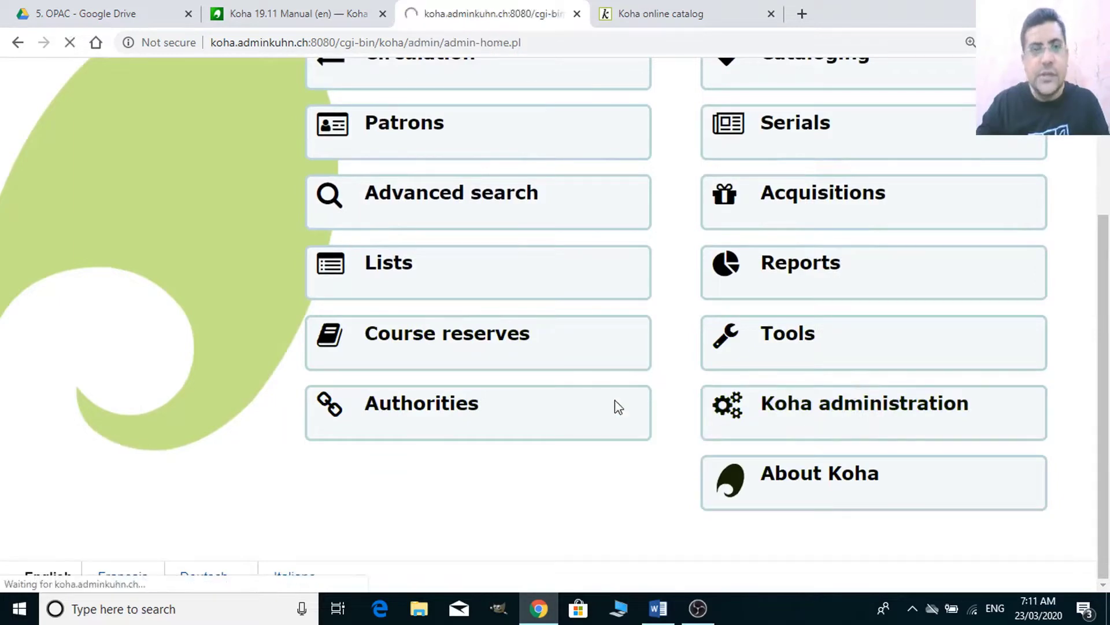
scroll(399, 379, "down", 5)
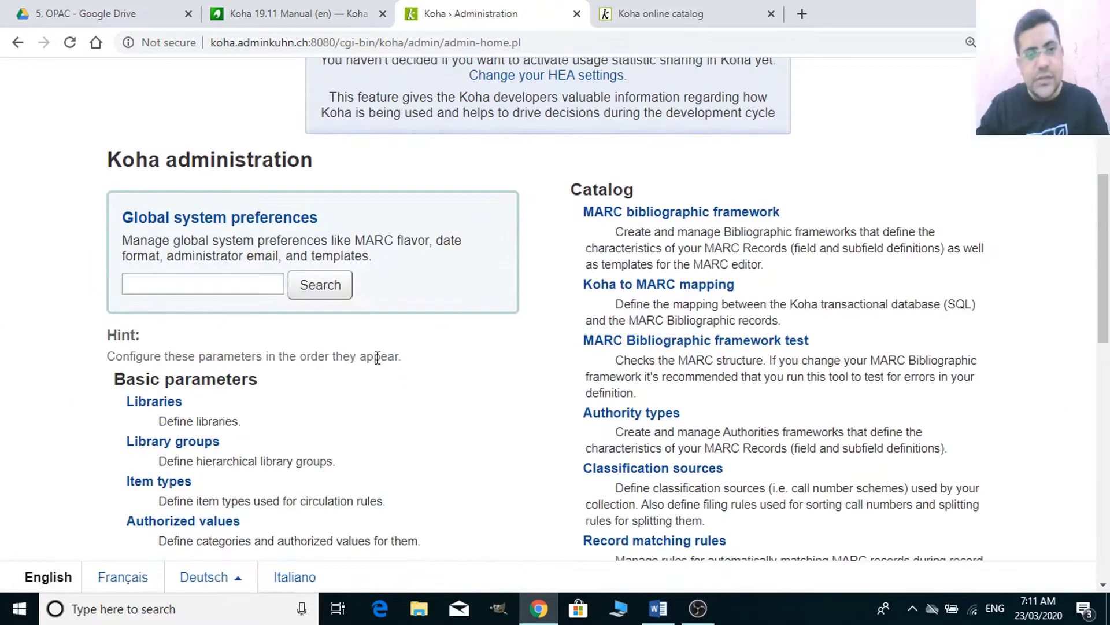
- Open Global system preferences and show its Patrons section
left_click(225, 224)
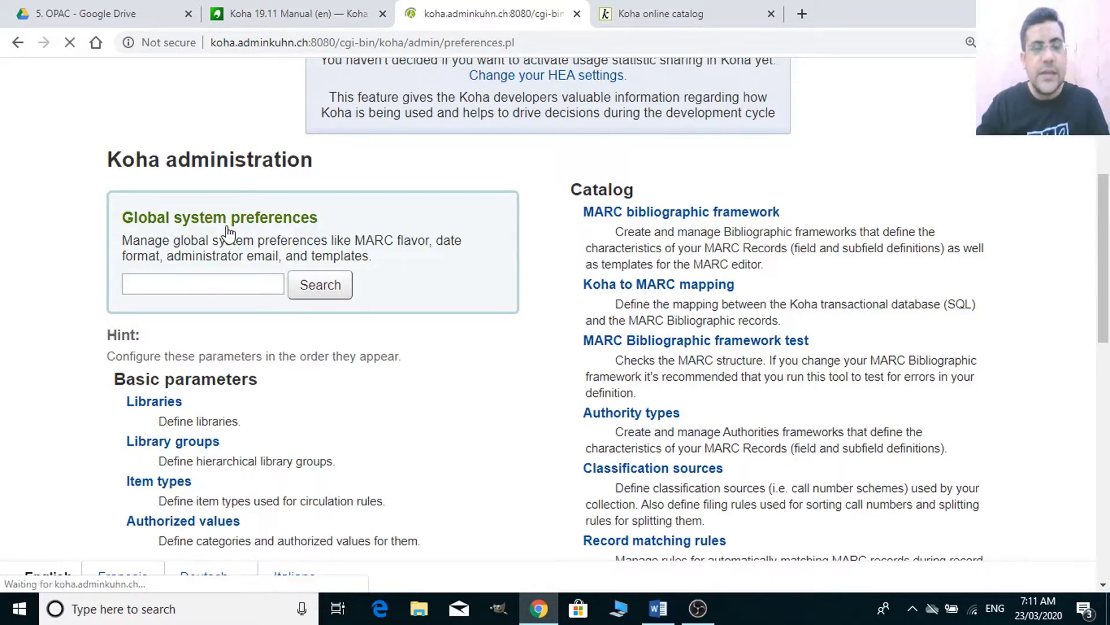
scroll(327, 413, "down", 8)
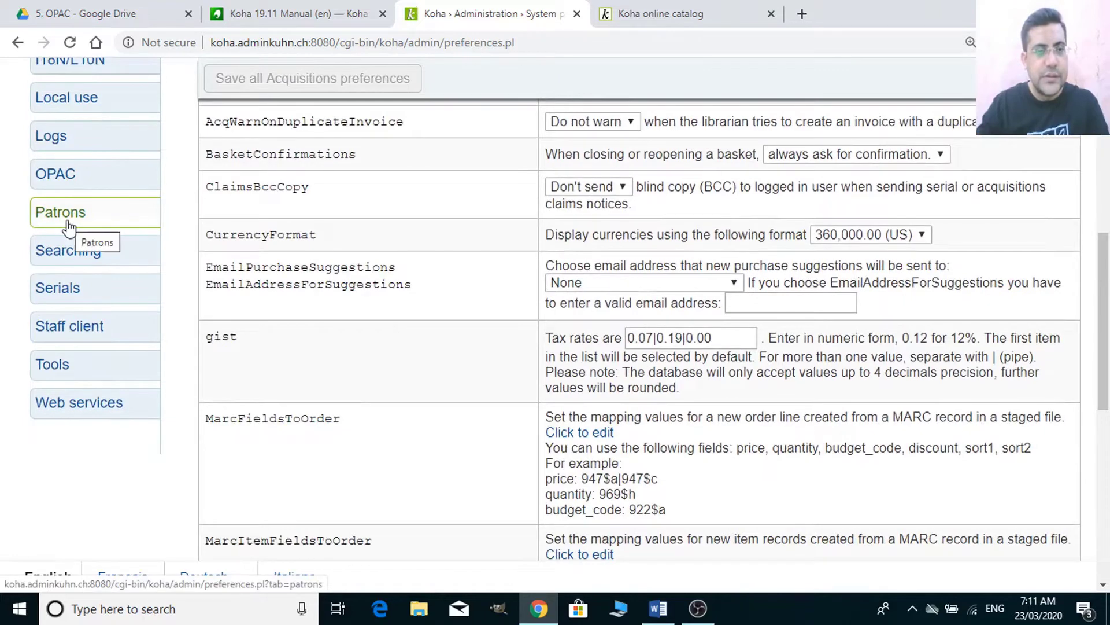
scroll(205, 316, "up", 4)
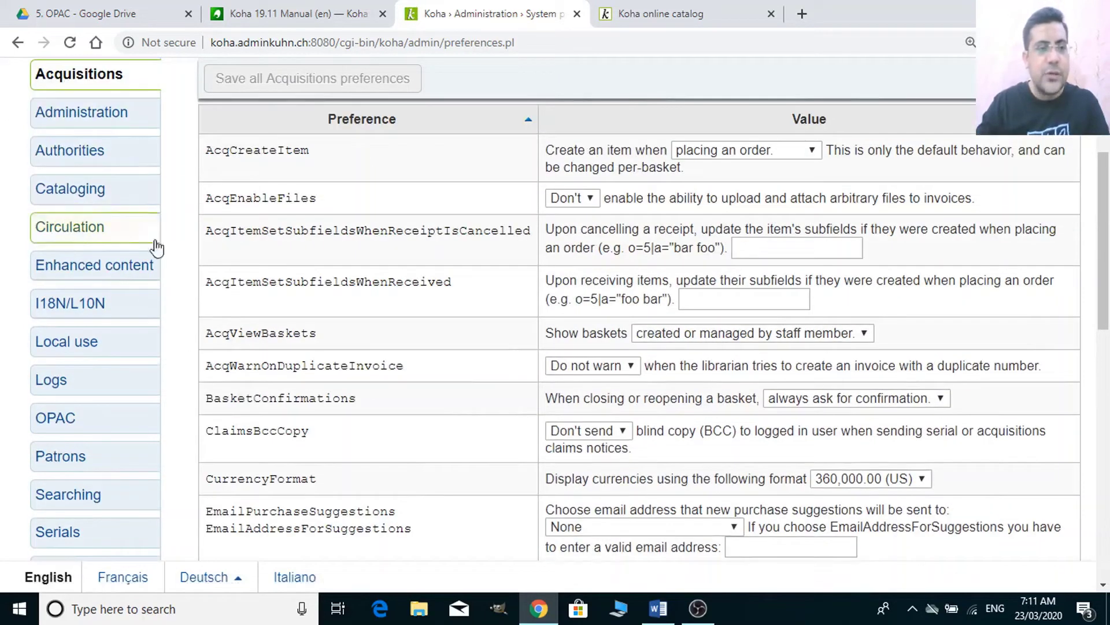
scroll(95, 255, "up", 1)
scroll(95, 255, "up", 1)
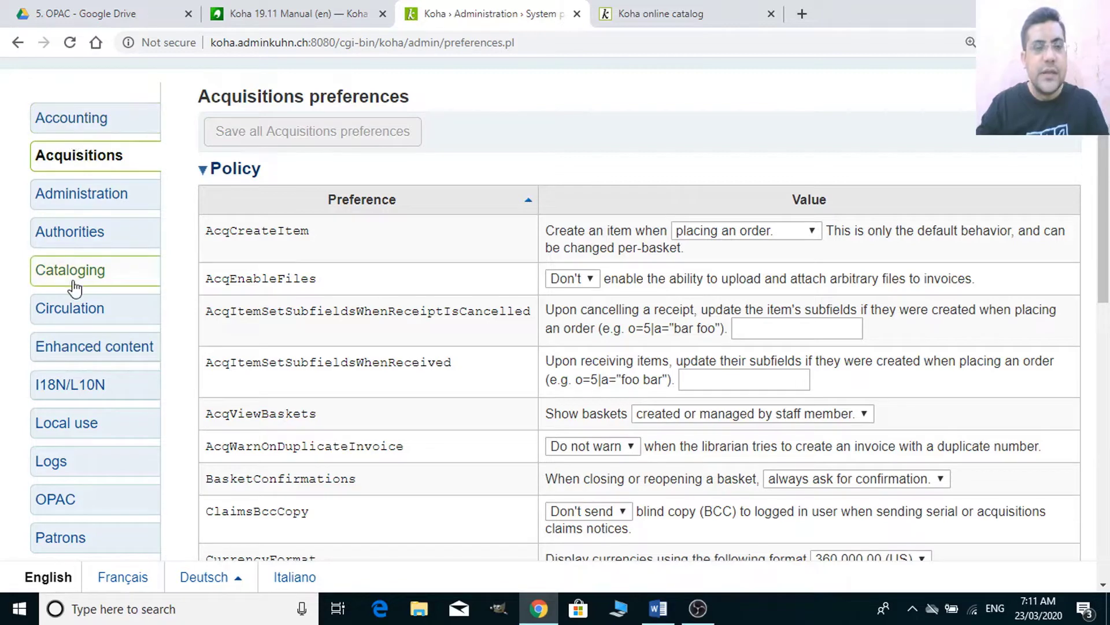
scroll(118, 379, "down", 1)
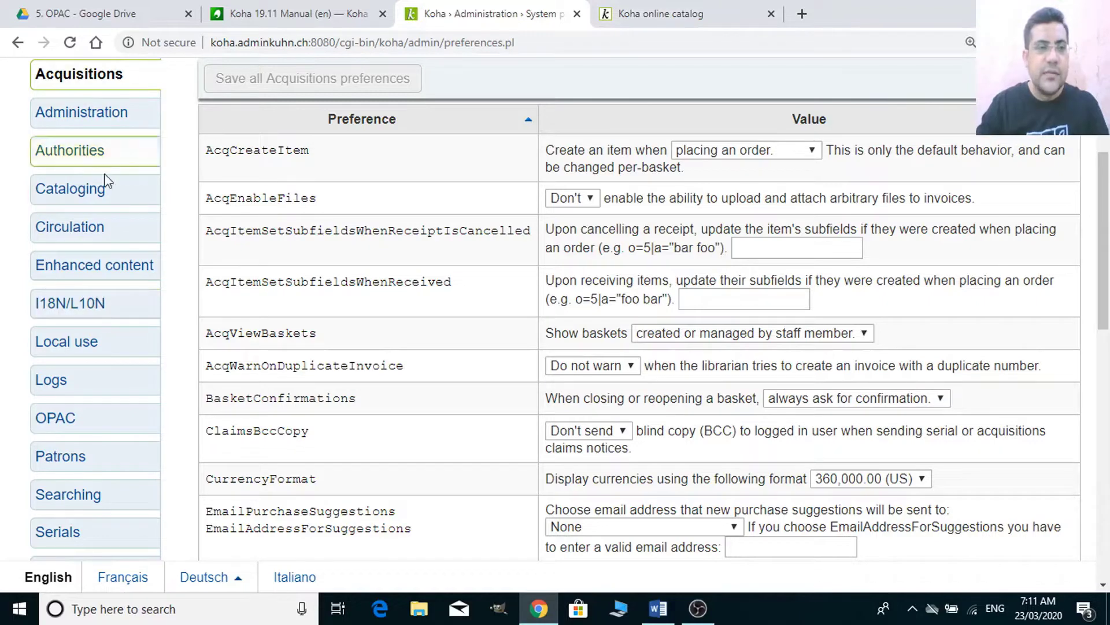
scroll(113, 203, "up", 3)
scroll(101, 246, "down", 4)
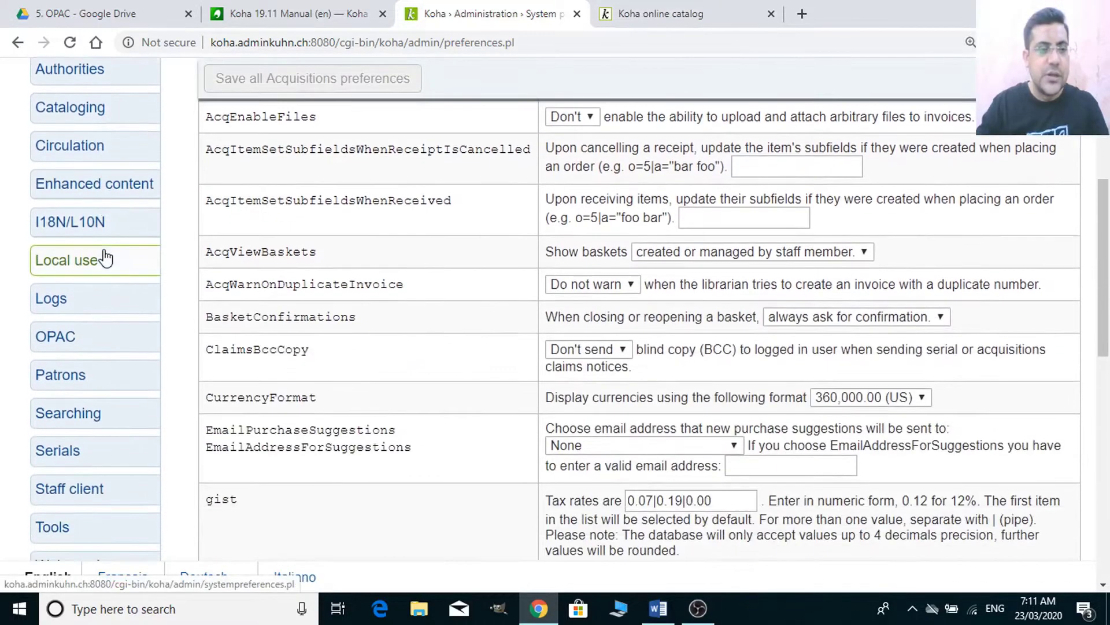
scroll(103, 239, "down", 3)
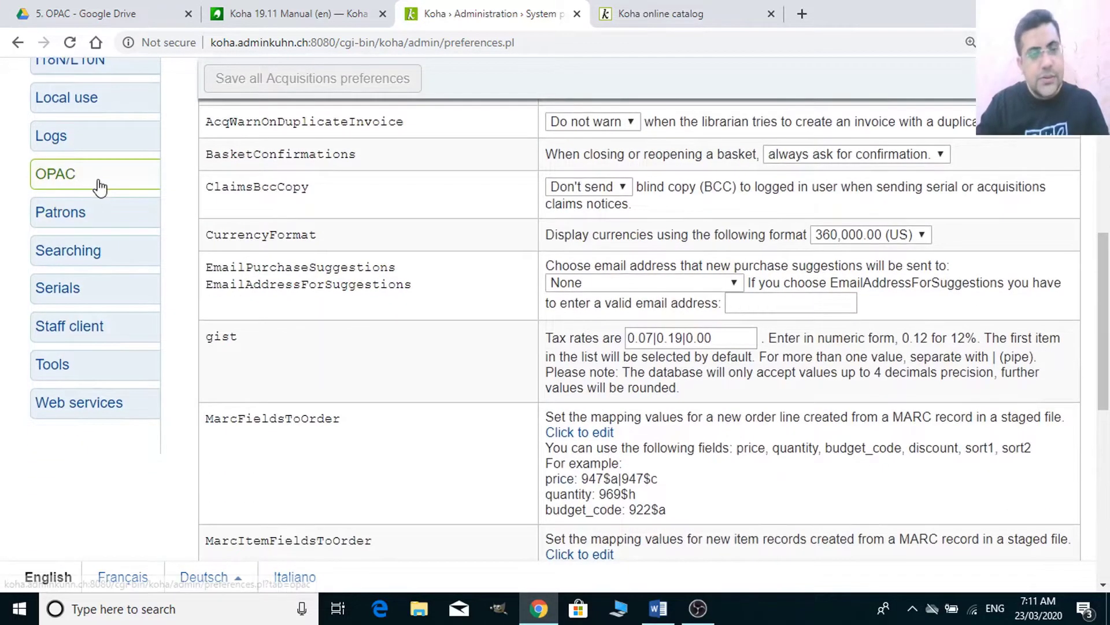
left_click(67, 214)
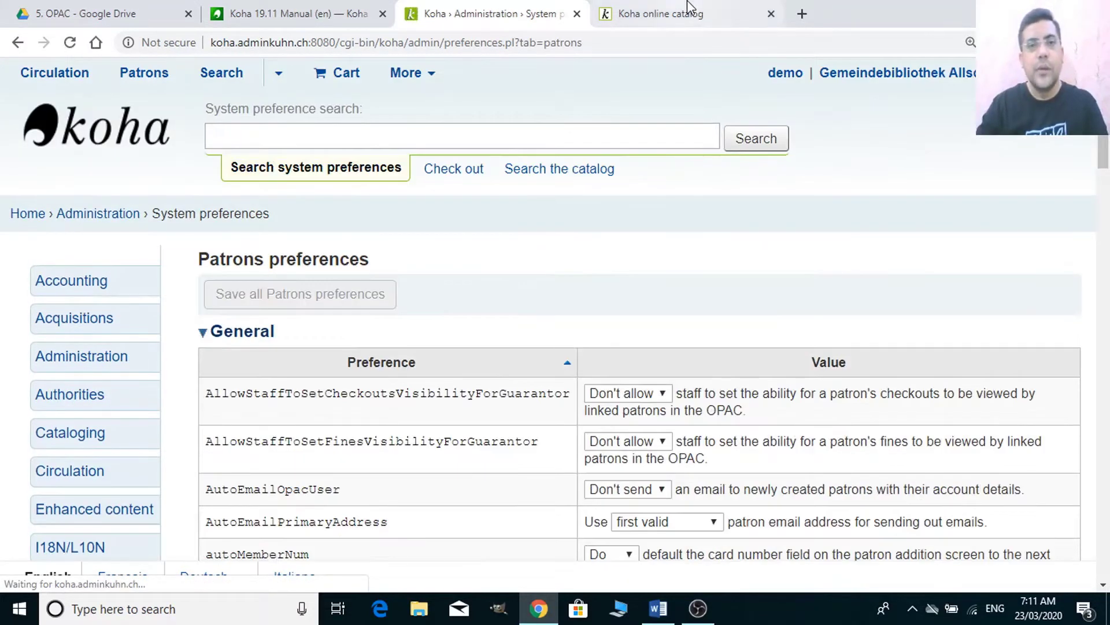
- Open an extra blank browser tab, then return to the system preferences tab
left_click(676, 13)
left_click(801, 14)
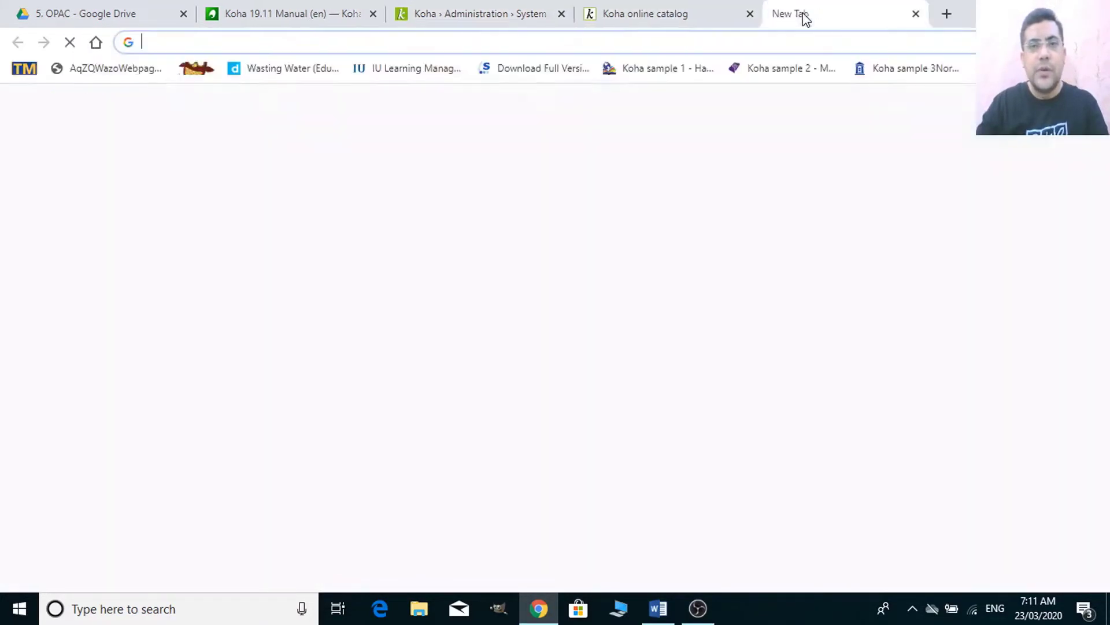
left_click(425, 13)
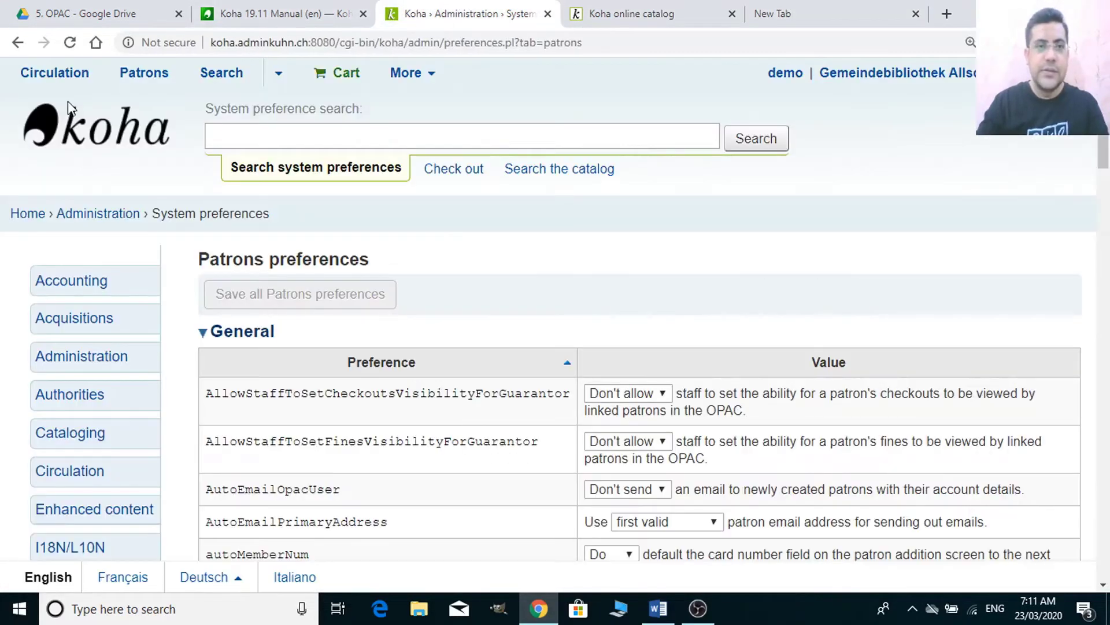
- Open the staff client home page in a new tab via the Home breadcrumb
right_click(41, 215)
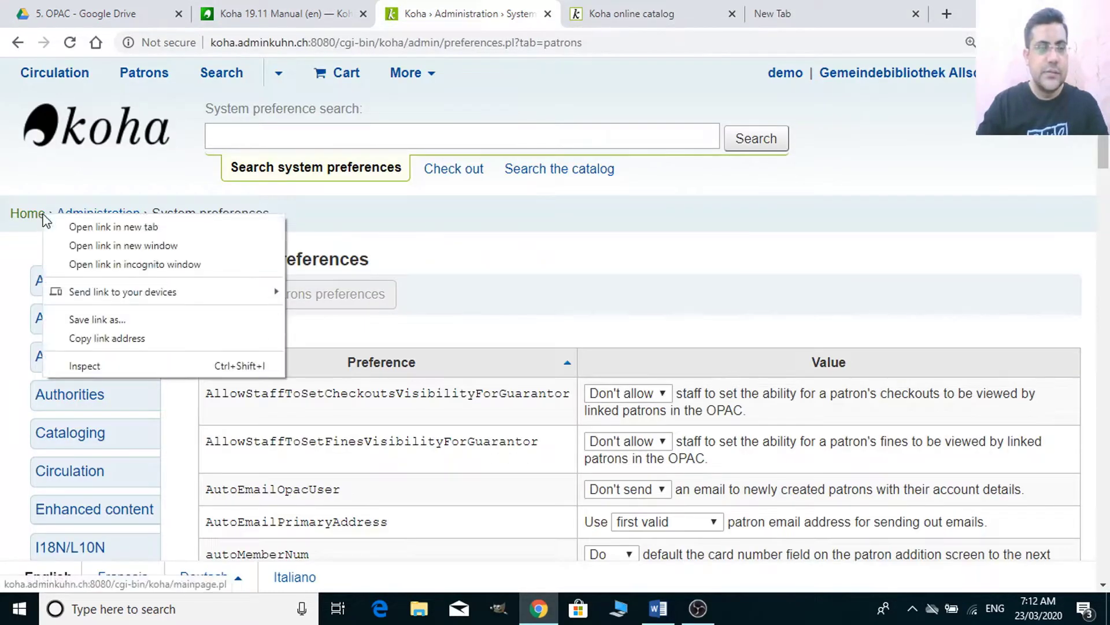
left_click(74, 226)
left_click(558, 13)
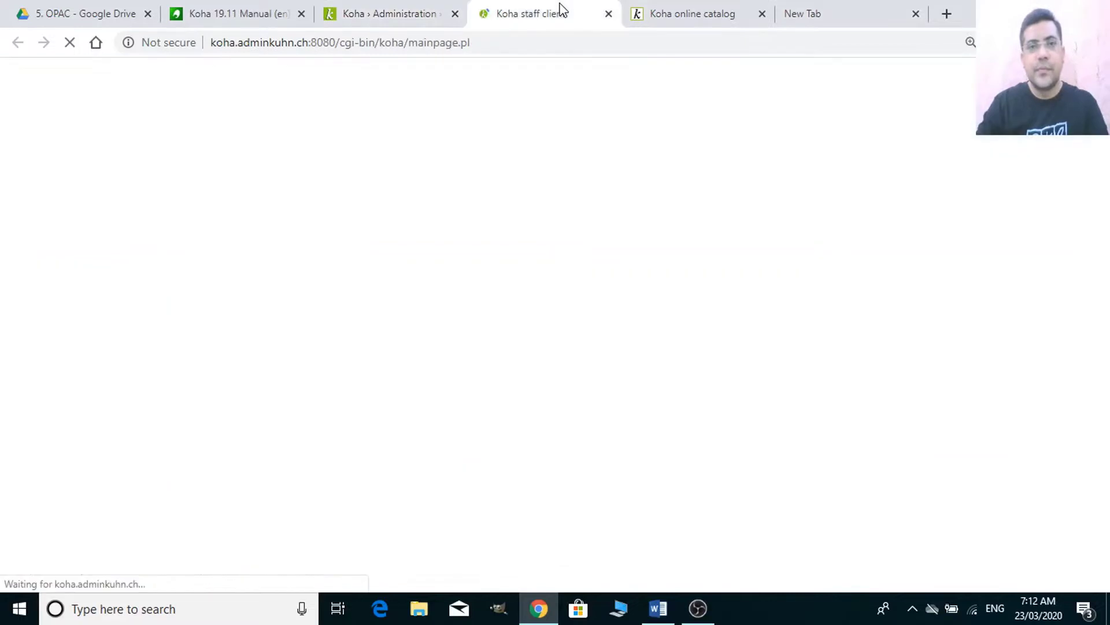
- In the Patrons module, start a new Student patron from the New patron menu
scroll(583, 297, "down", 2)
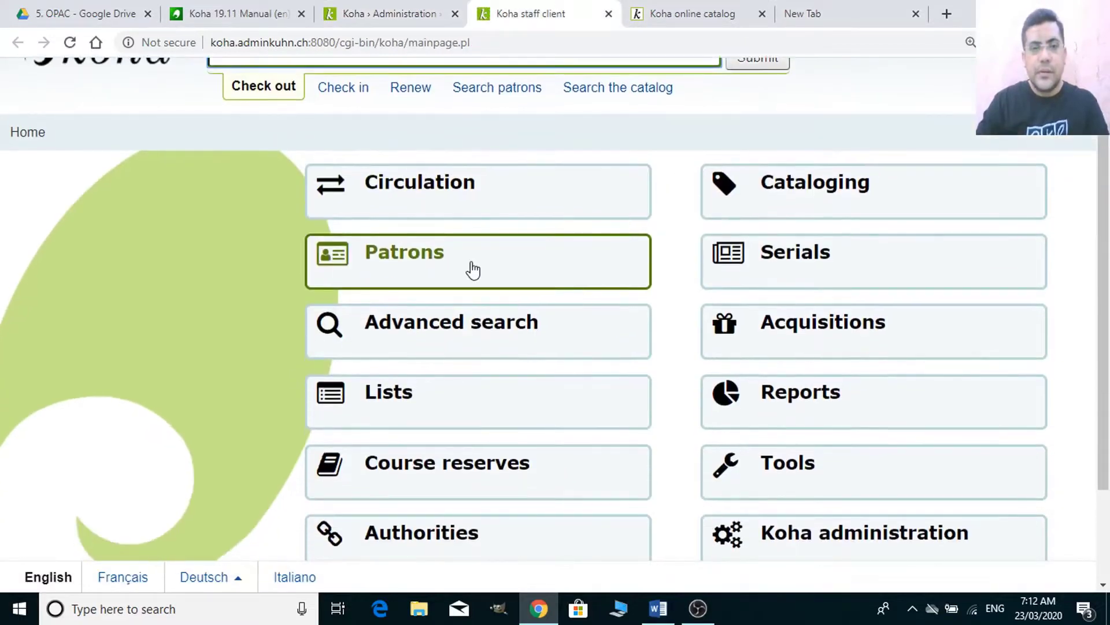
left_click(473, 269)
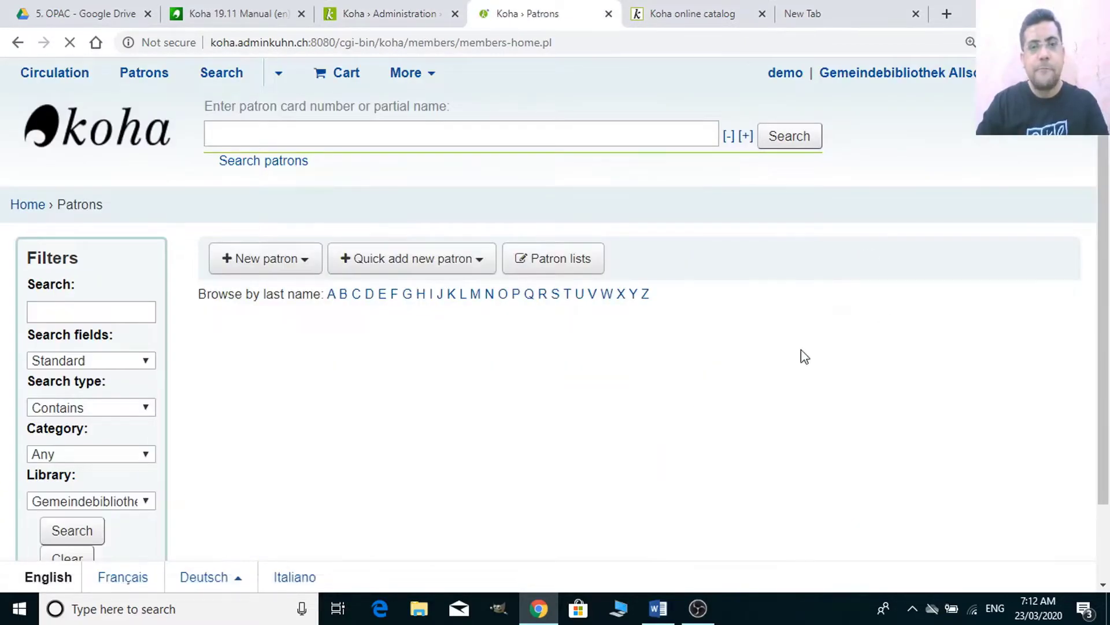
scroll(801, 352, "down", 2)
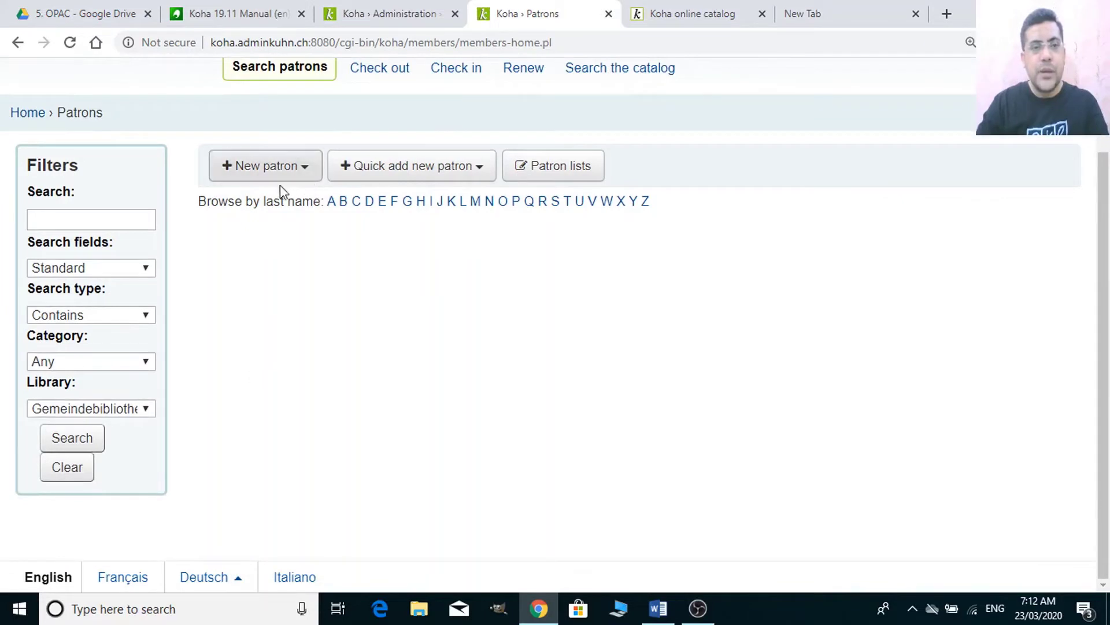
left_click(292, 169)
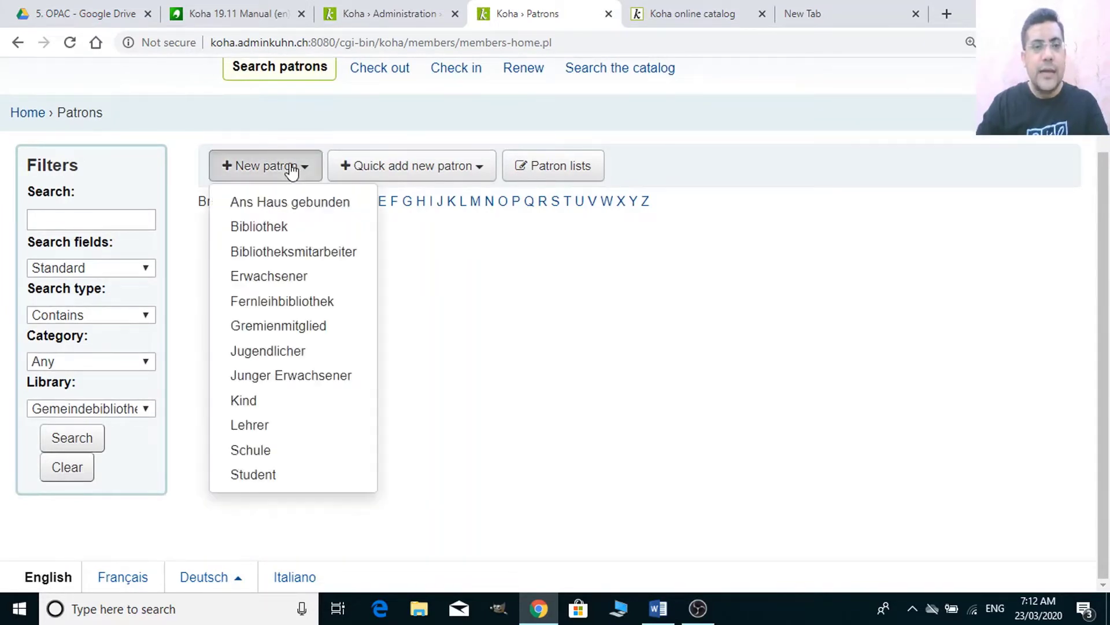
left_click(251, 481)
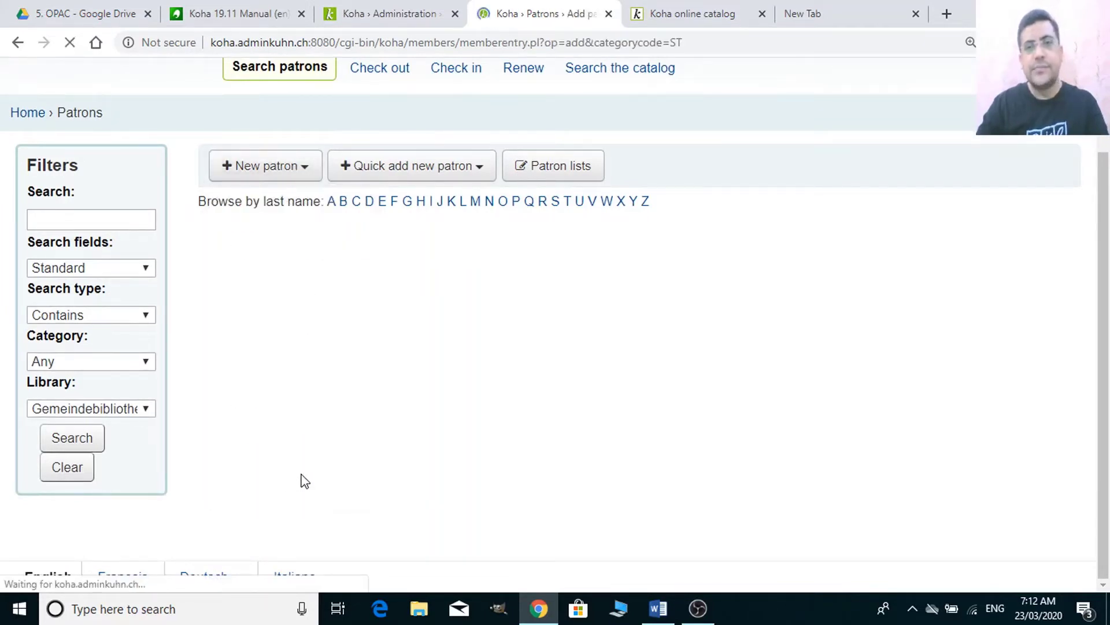
scroll(441, 418, "down", 2)
scroll(347, 289, "down", 1)
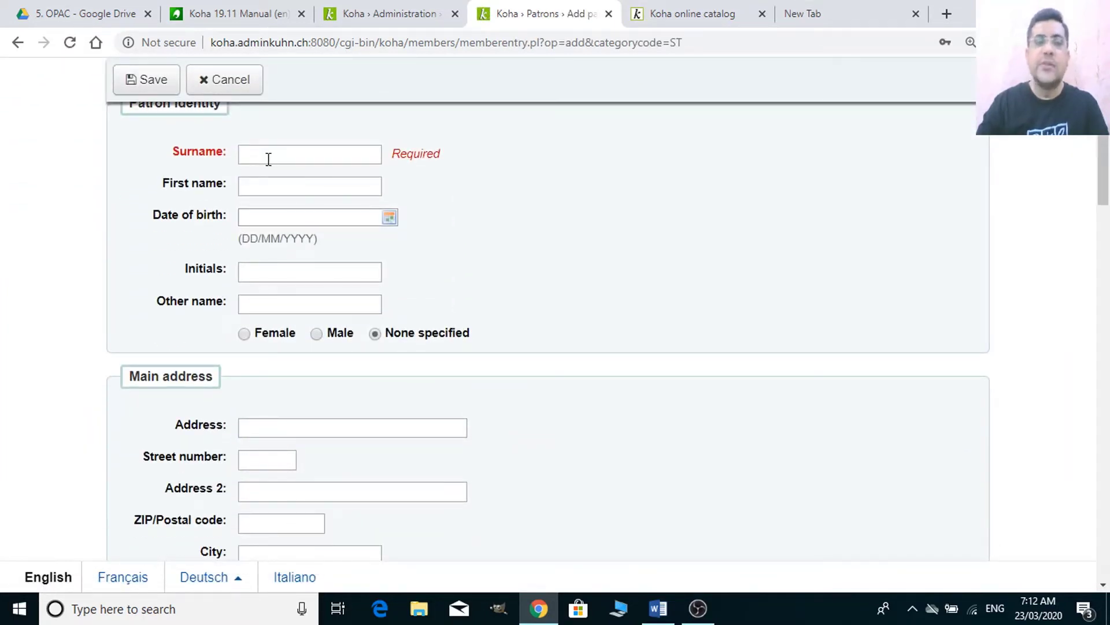
- Scroll through the Add patron form, noting required Surname and Card number, then switch to the online catalog
scroll(428, 386, "down", 20)
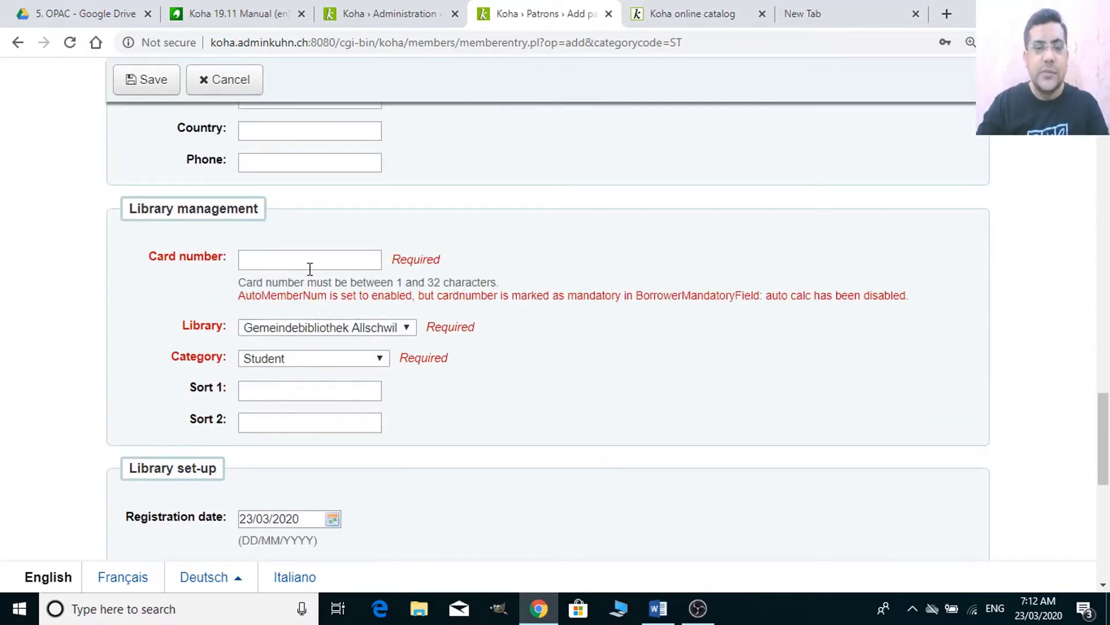
scroll(454, 449, "up", 15)
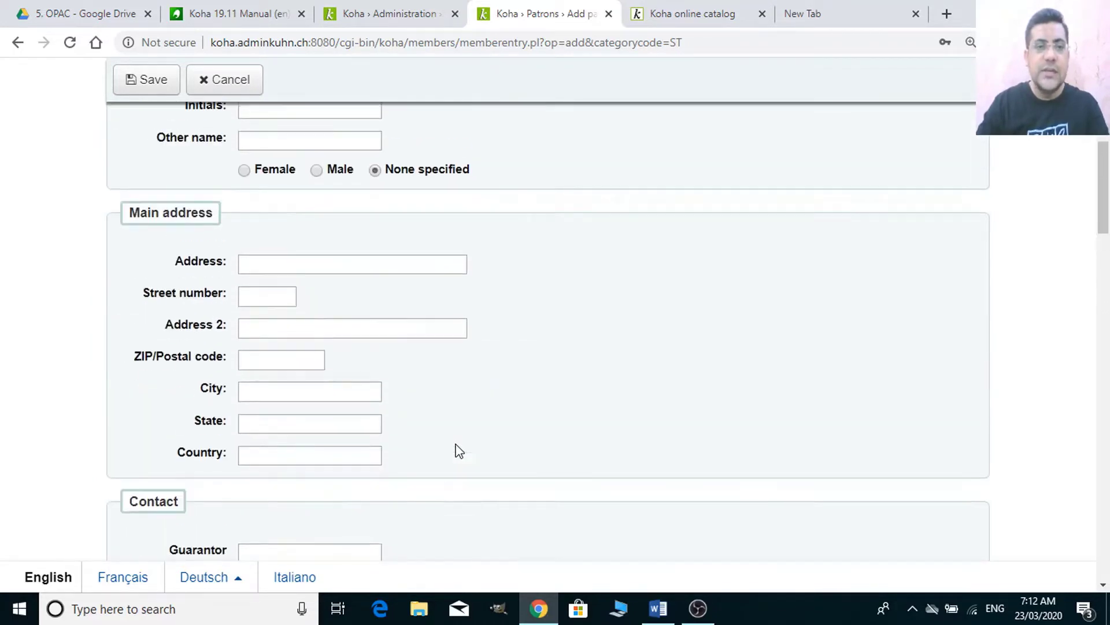
scroll(457, 451, "up", 4)
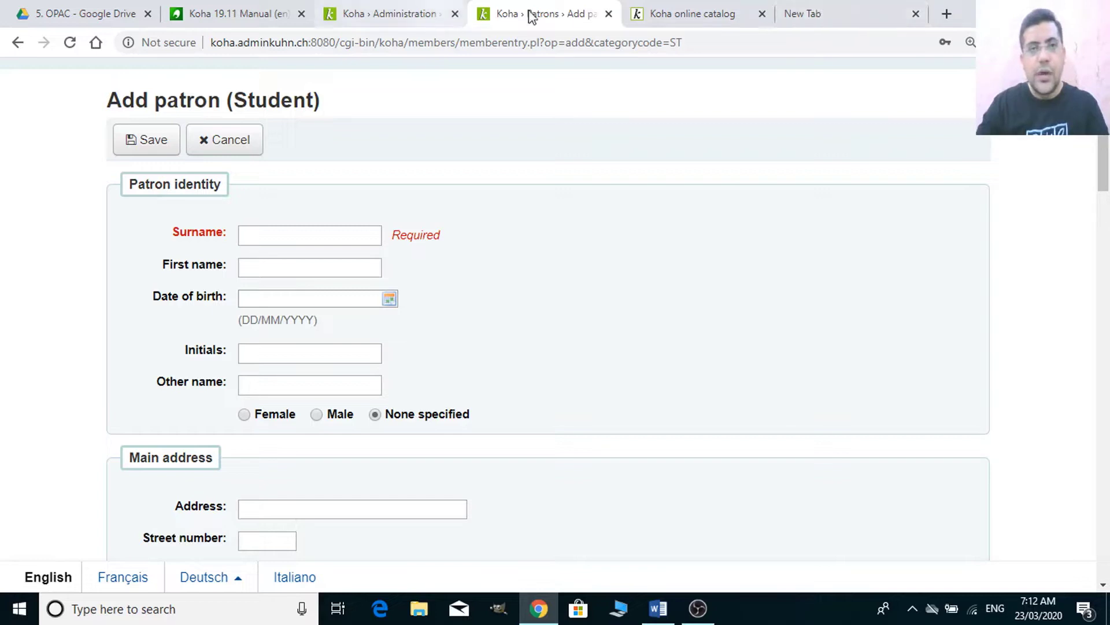
left_click(717, 17)
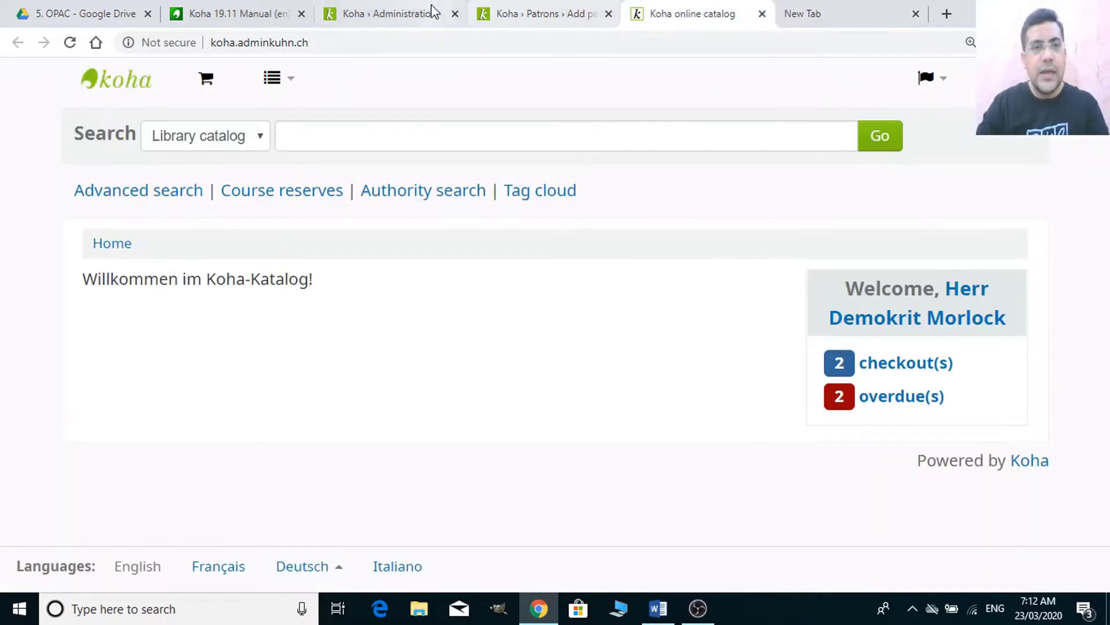
- Return to the Patrons preferences and place the cursor after surname in BorrowerMandatoryField
left_click(433, 13)
scroll(119, 416, "down", 7)
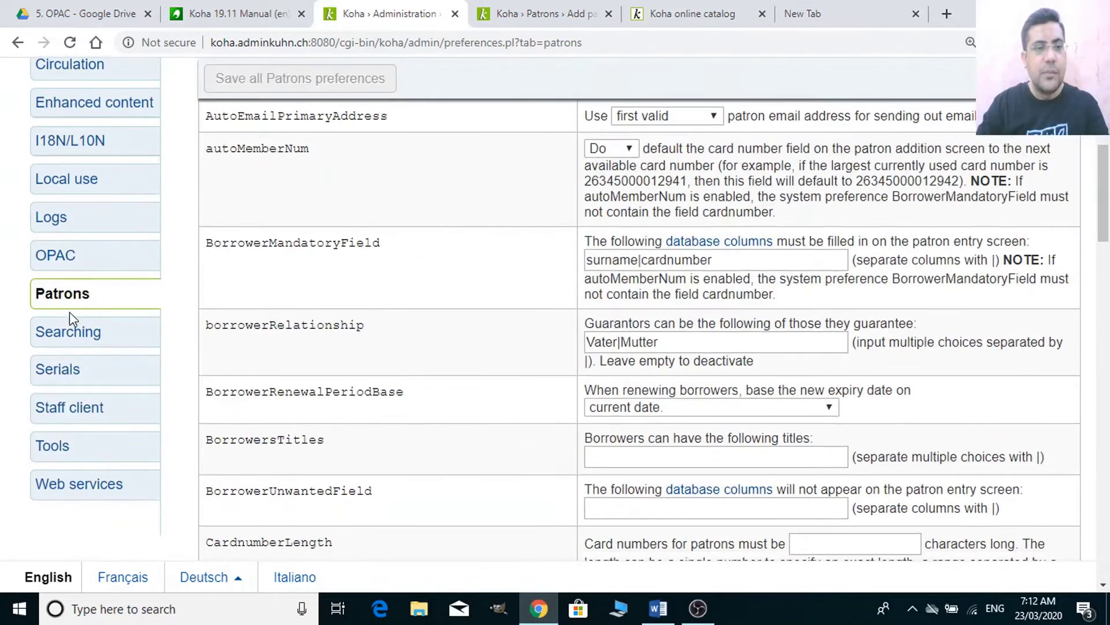
scroll(454, 364, "down", 1)
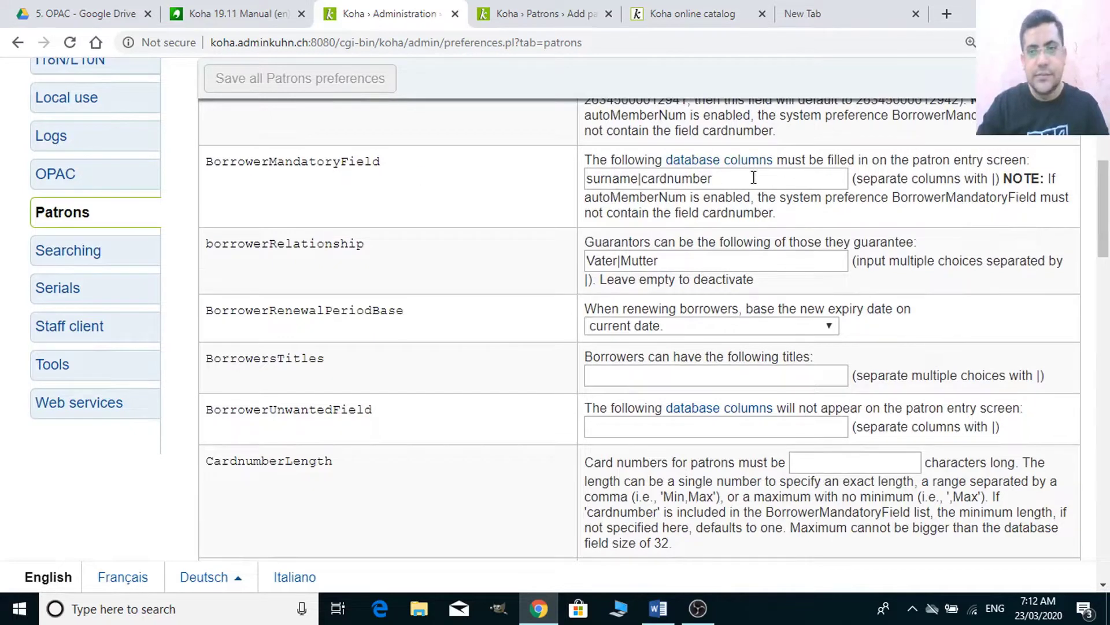
left_click_drag(754, 178, 550, 184)
left_click(653, 177)
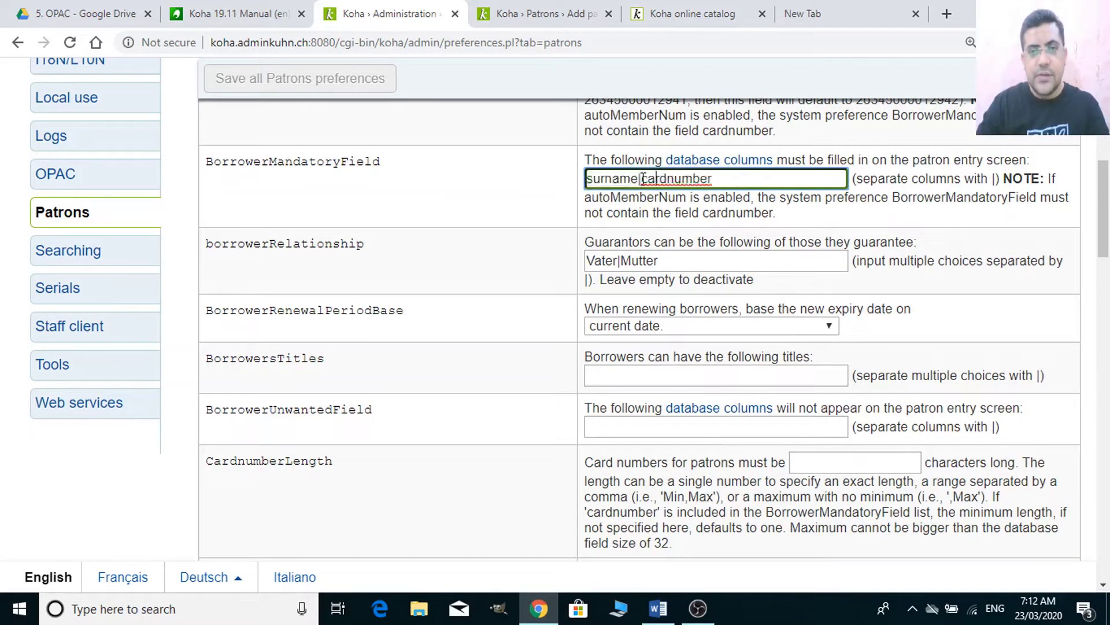
triple_click(638, 181)
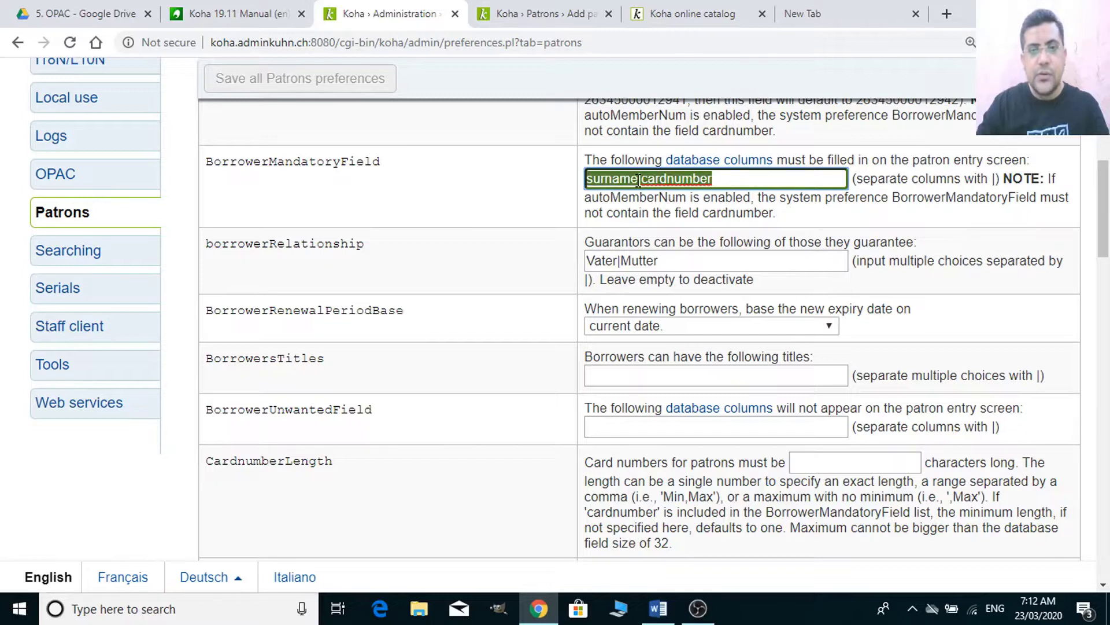
left_click(639, 179)
- Select 'surname|' in BorrowerMandatoryField and delete it, leaving only cardnumber
key("shift+Left")
key("shift+Left")
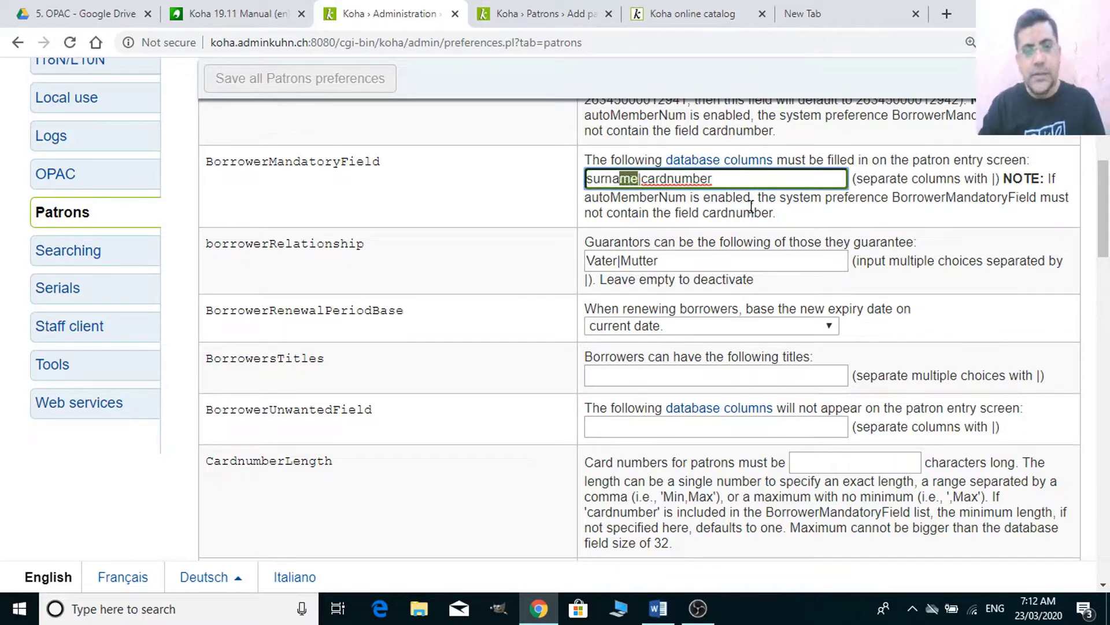
key("shift+Left")
key("shift+Left")
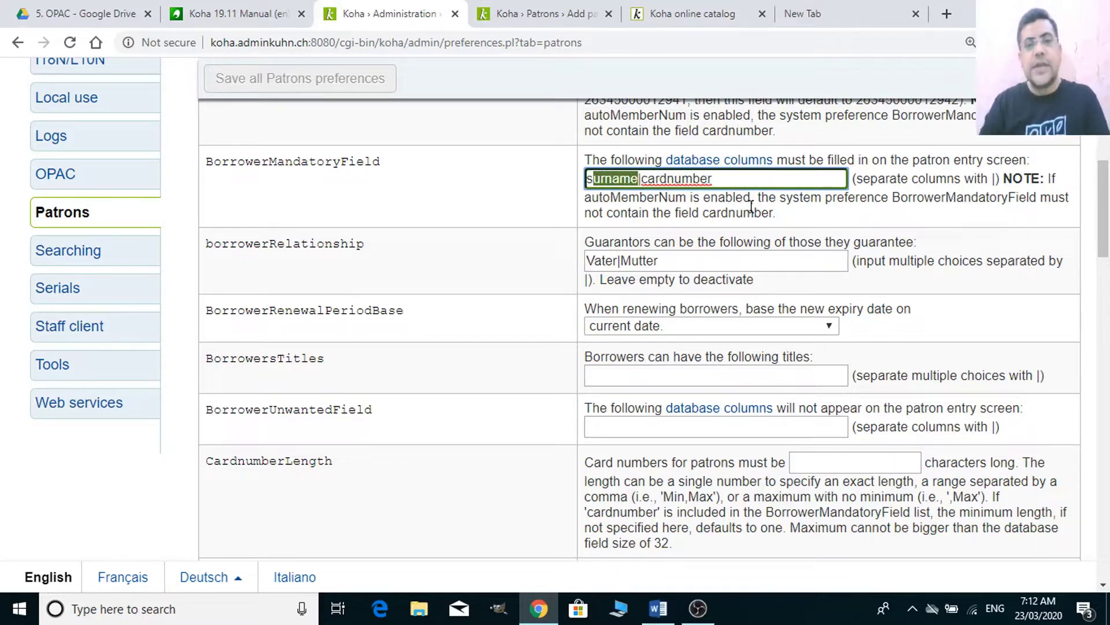
key("shift+Right")
key("Right")
key("Right")
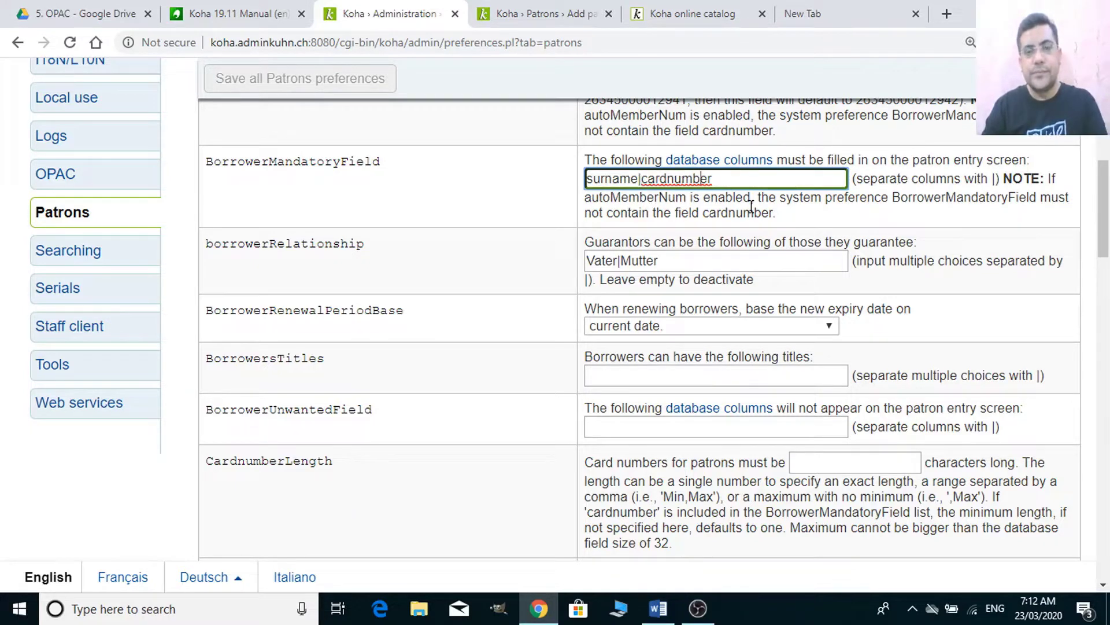
key("shift+Left")
key("shift+Left")
key("shift+Left")
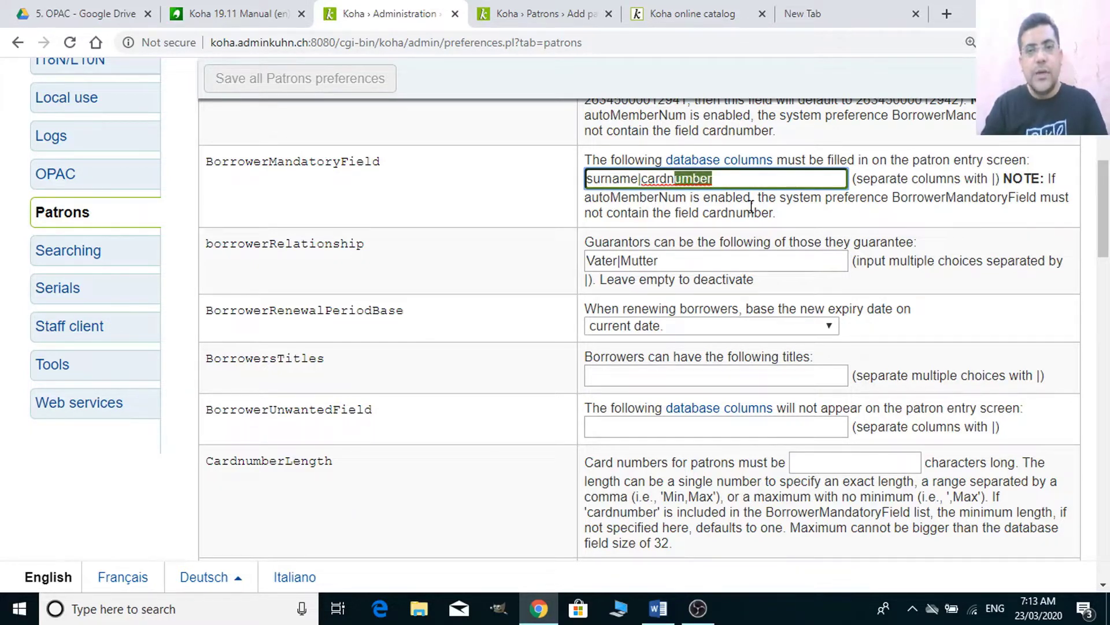
key("Left")
key("Left")
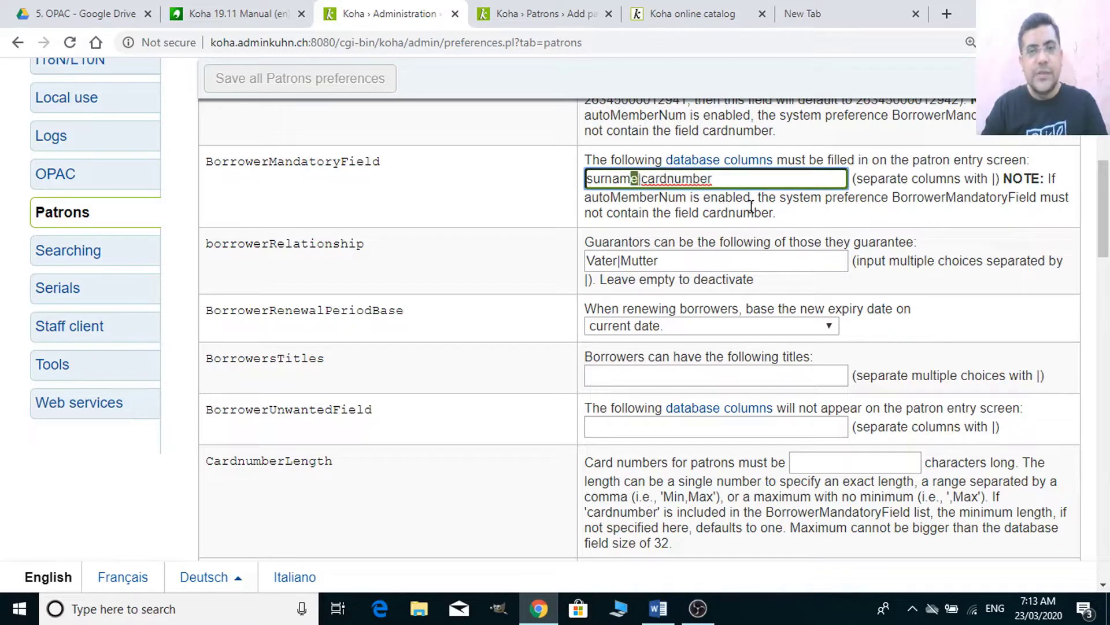
key("shift+Left")
key("shift+Left")
key("shift+Left")
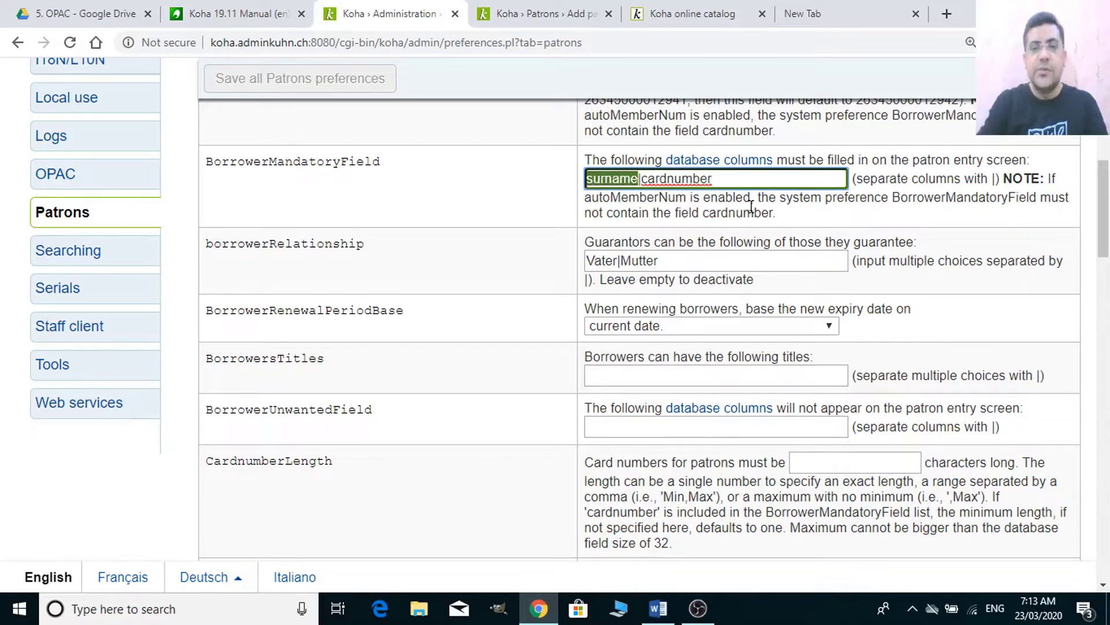
key("Delete")
key("Delete")
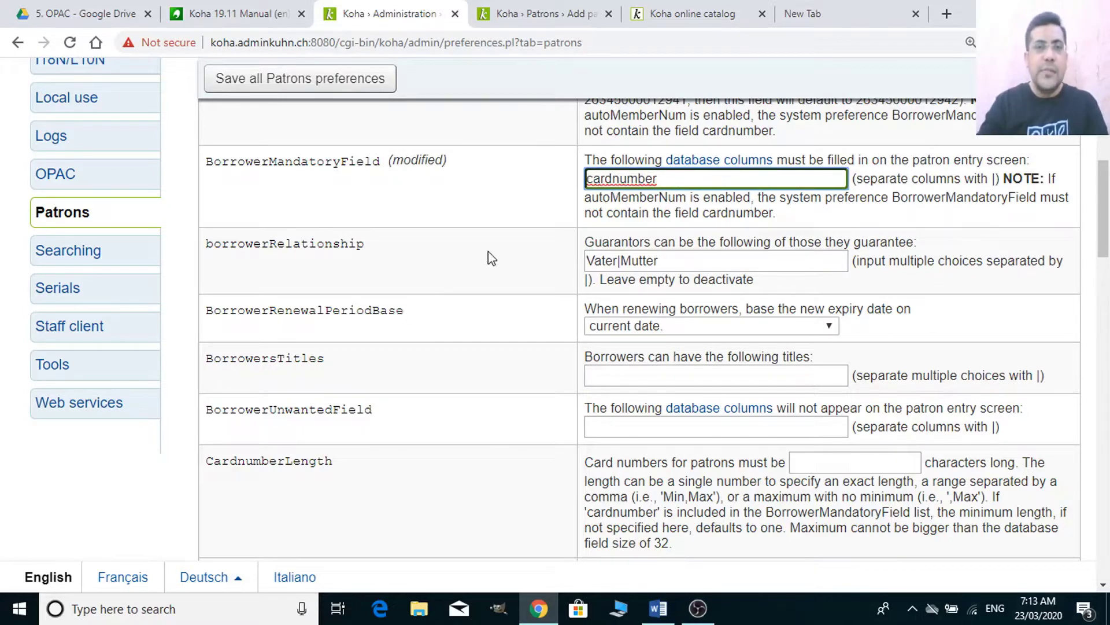
- Save the Patrons preferences with BorrowerMandatoryField reduced to cardnumber
left_click(490, 19)
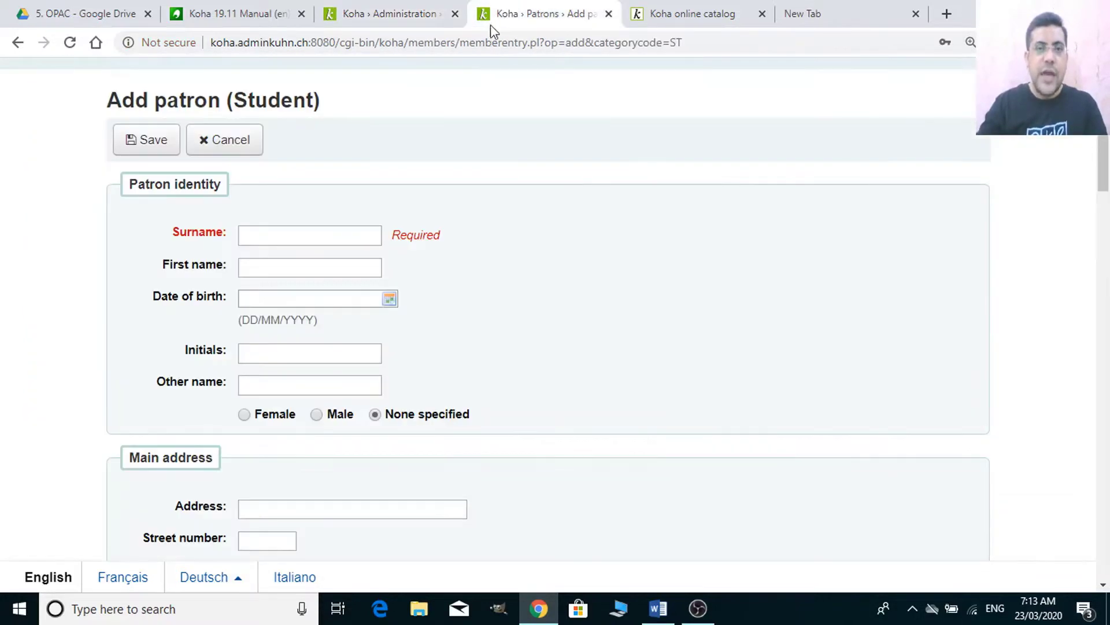
left_click(357, 24)
left_click(292, 79)
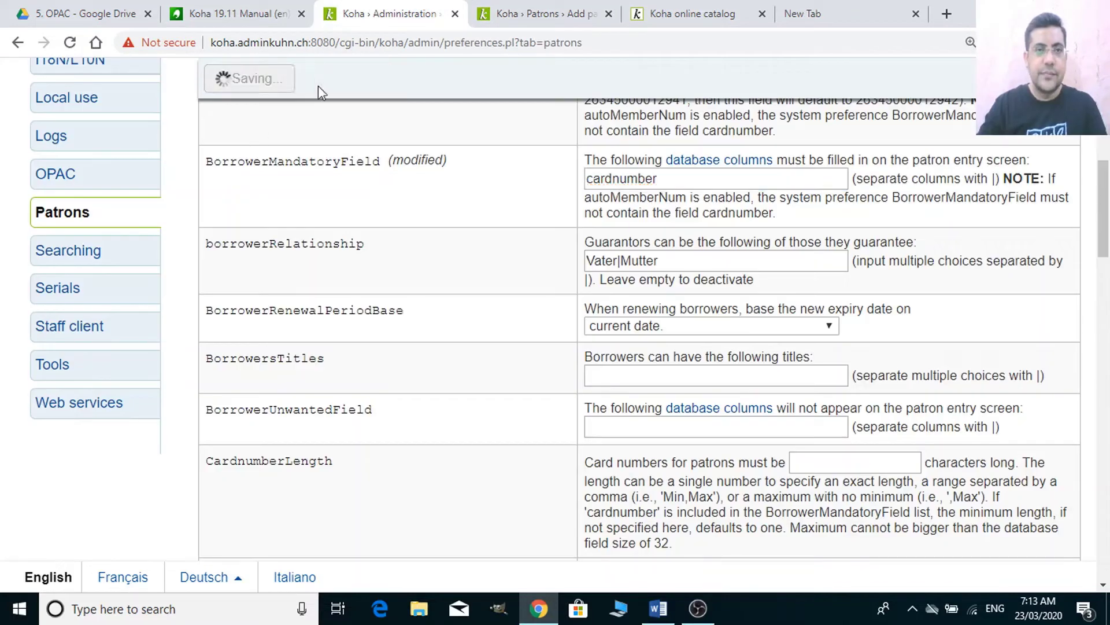
- Reload the Add patron (Student) form and confirm Surname is no longer marked required
left_click(579, 19)
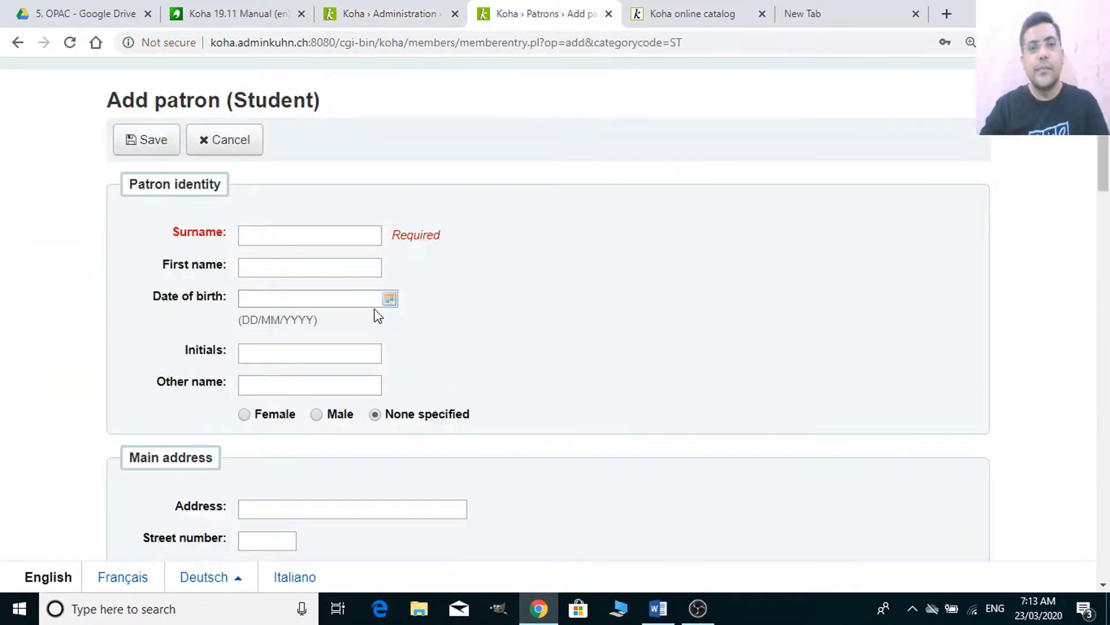
left_click(366, 43)
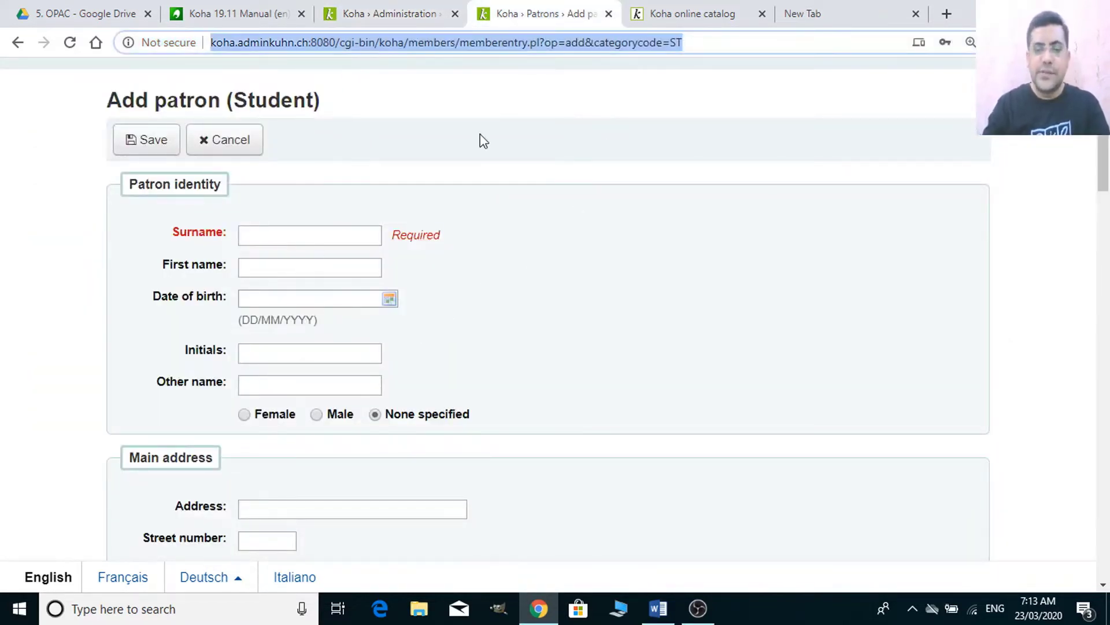
key("Return")
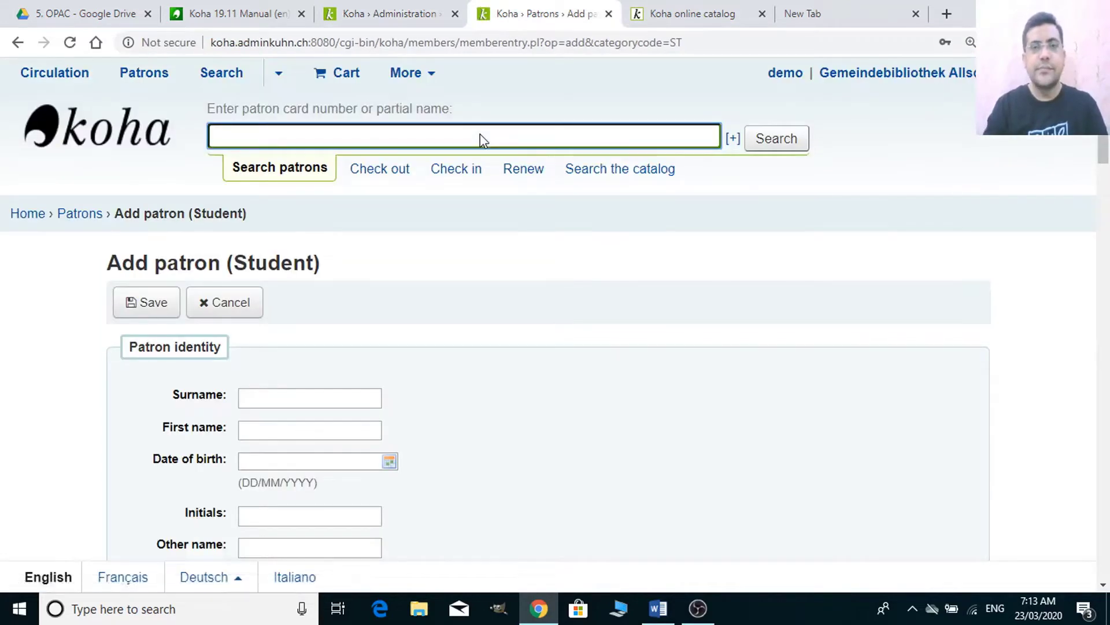
scroll(260, 460, "down", 3)
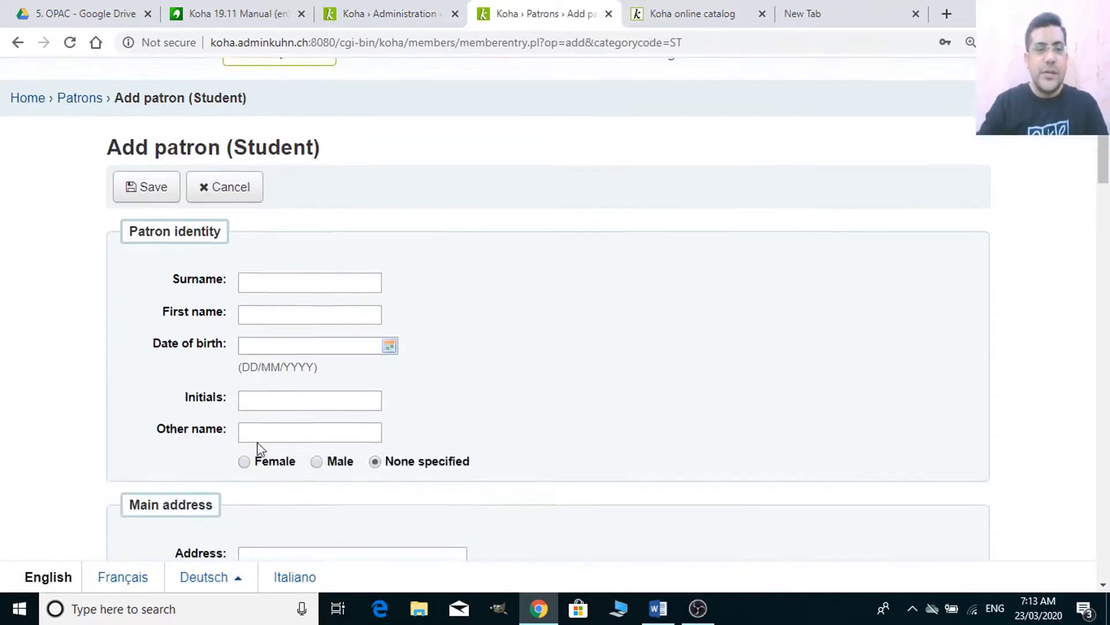
left_click(265, 238)
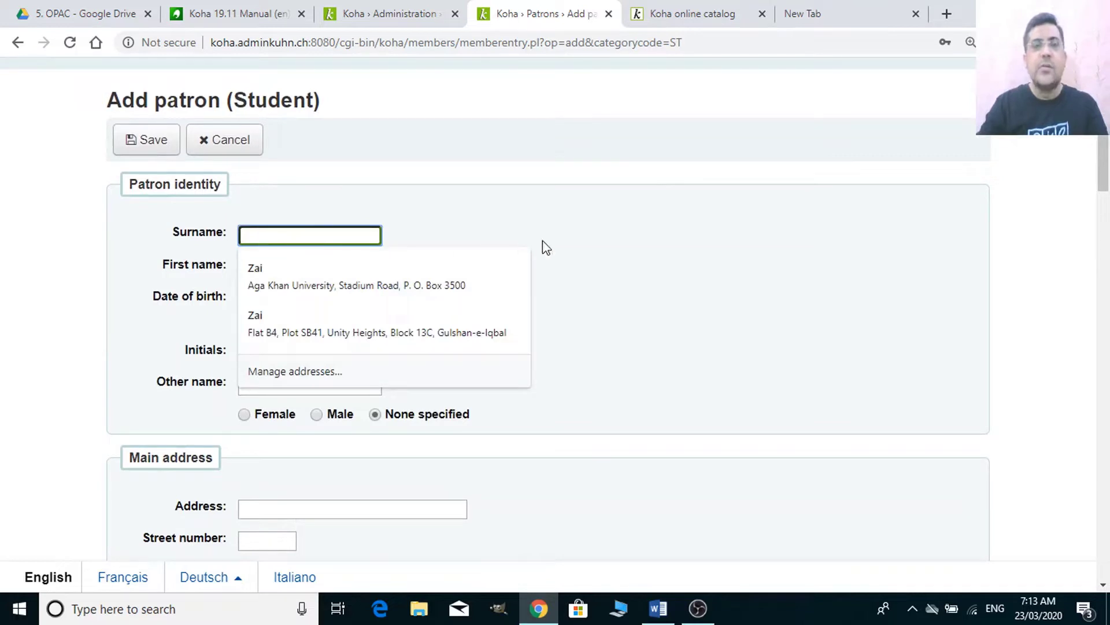
left_click(615, 263)
left_click(393, 14)
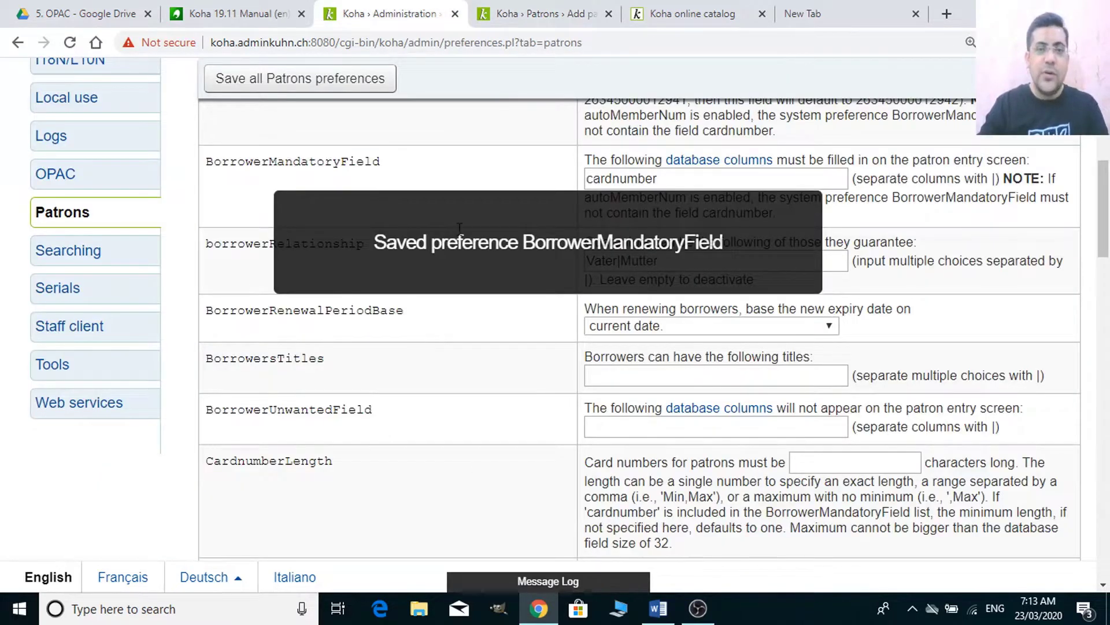
left_click(528, 7)
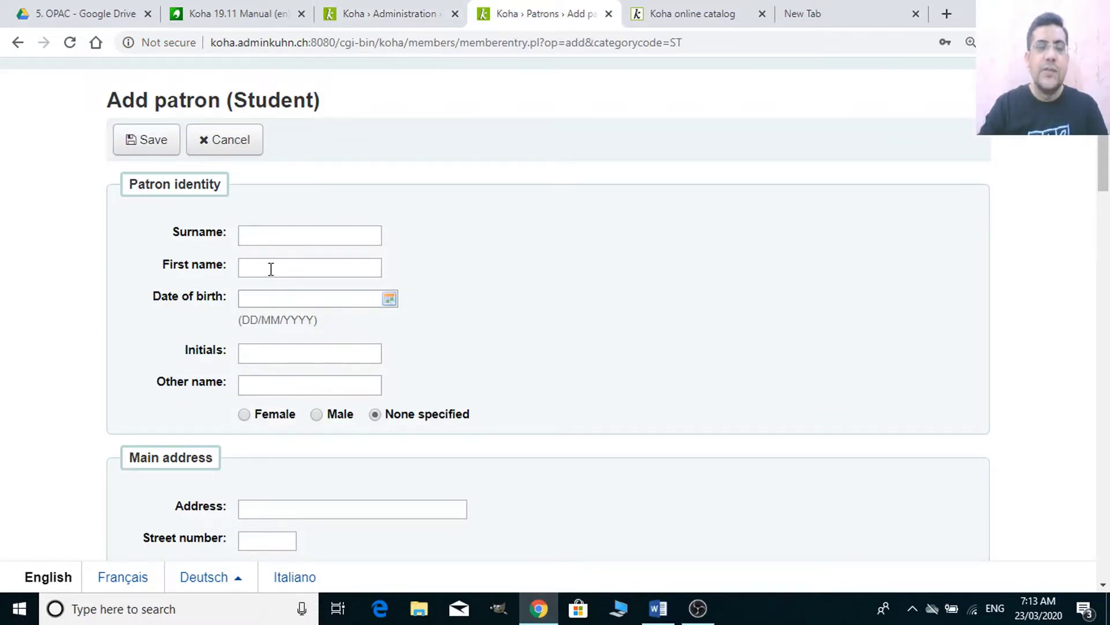
left_click(375, 8)
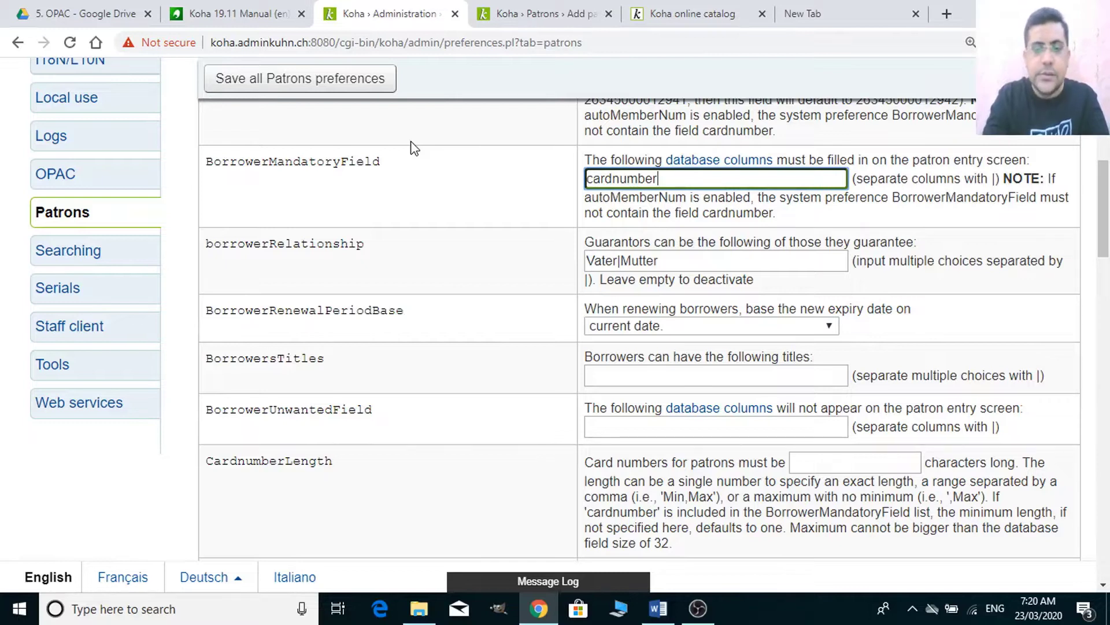
- Append |firstname to BorrowerMandatoryField, save, and reload the Add patron form
type("|firstname")
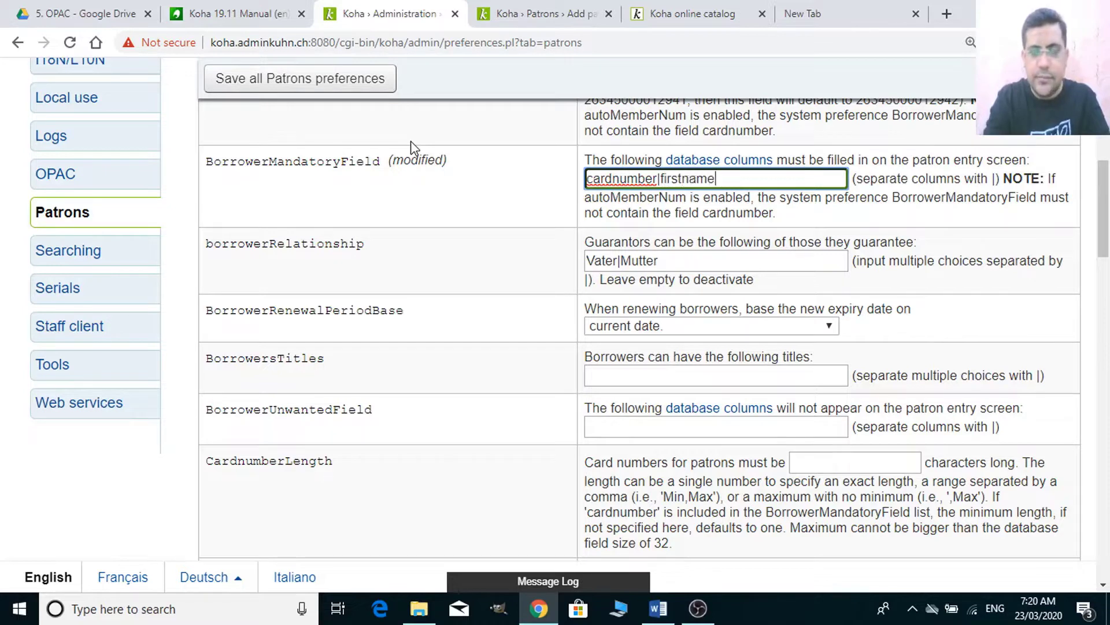
left_click(316, 83)
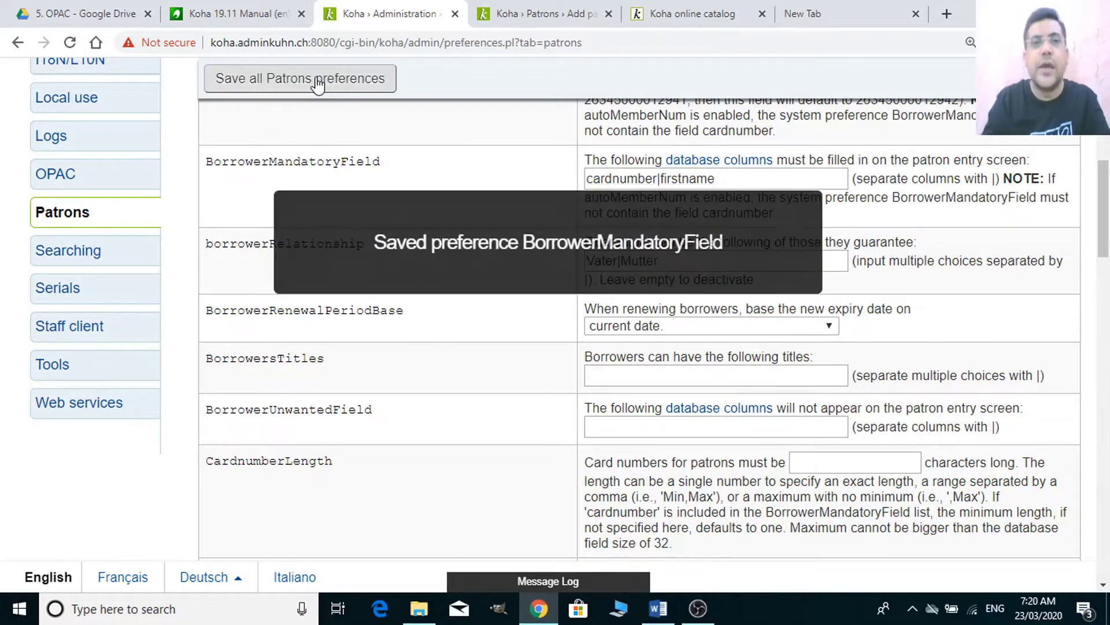
left_click(511, 17)
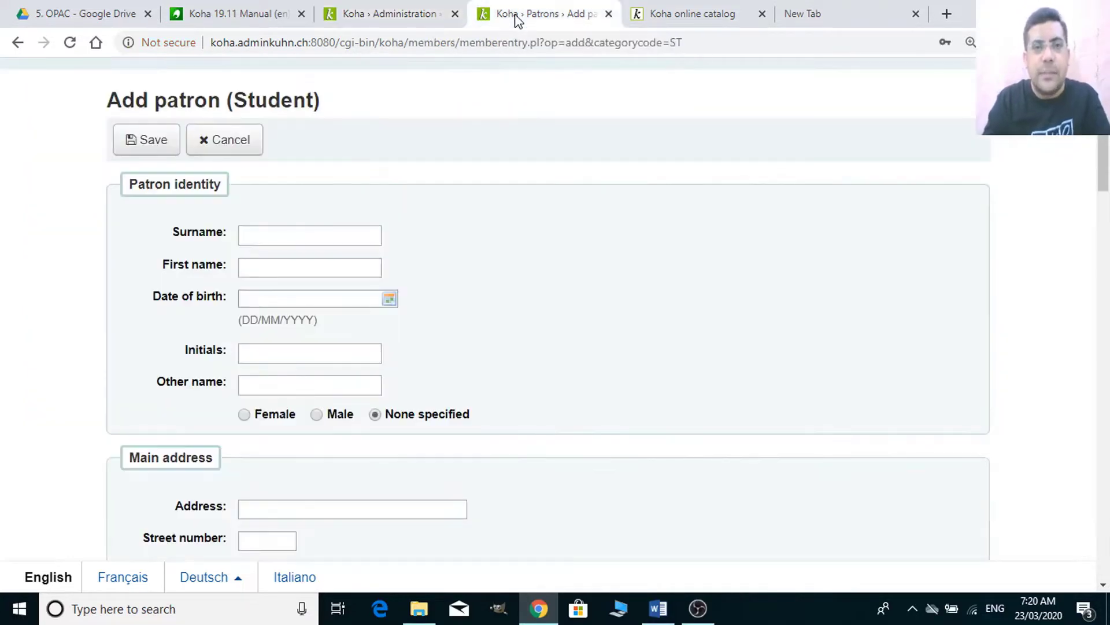
left_click(419, 37)
key("Return")
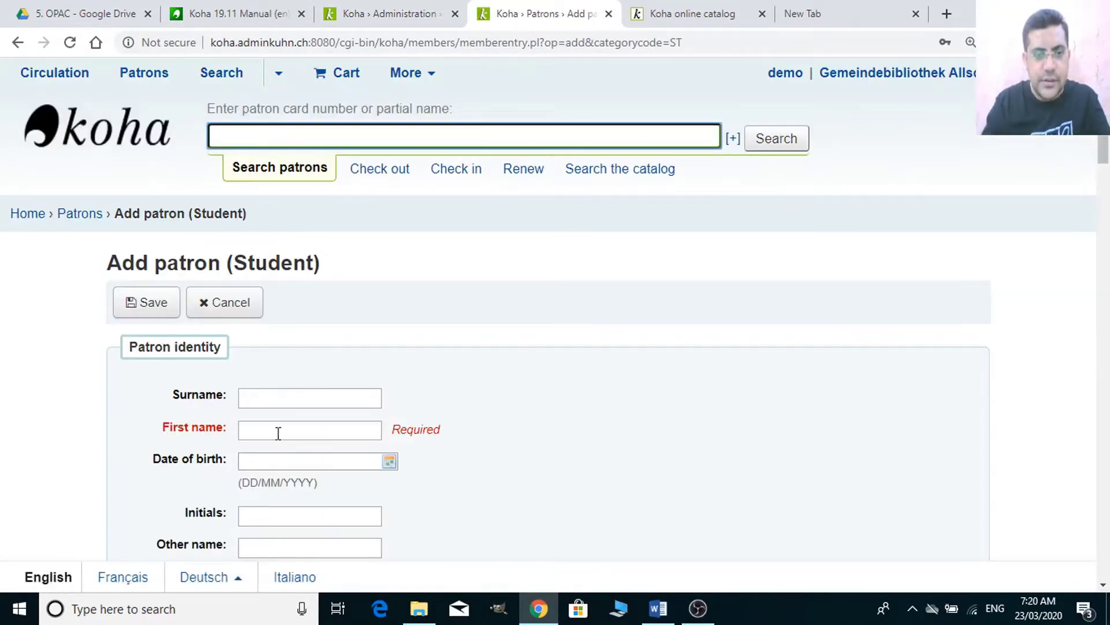
- Extend BorrowerMandatoryField to cardnumber|firstname|surname and save the Patrons preferences
left_click(402, 14)
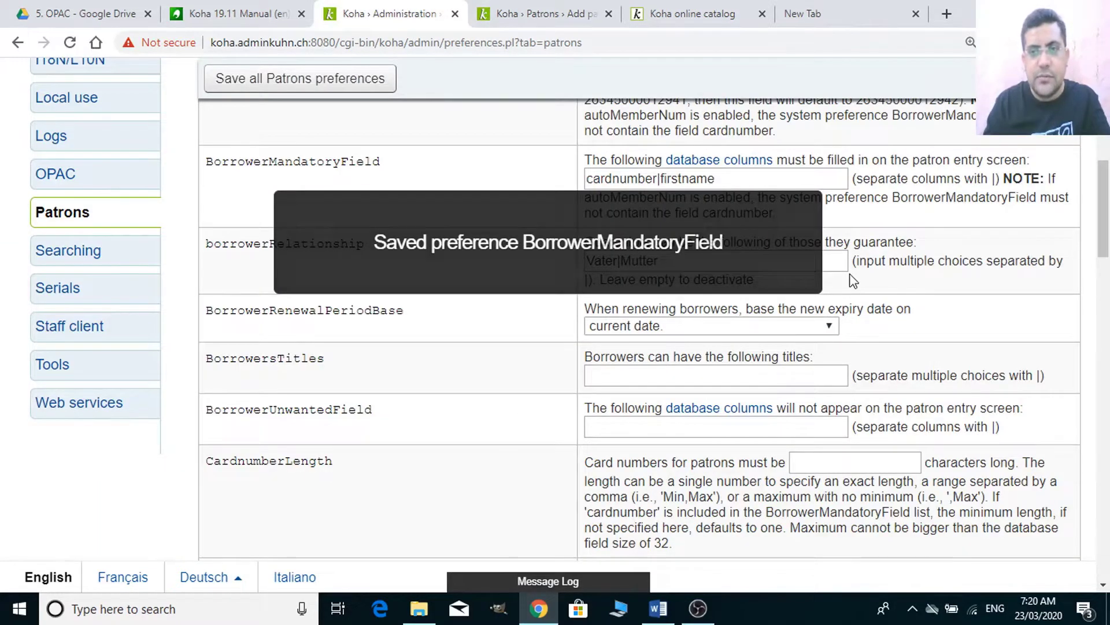
double_click(709, 180)
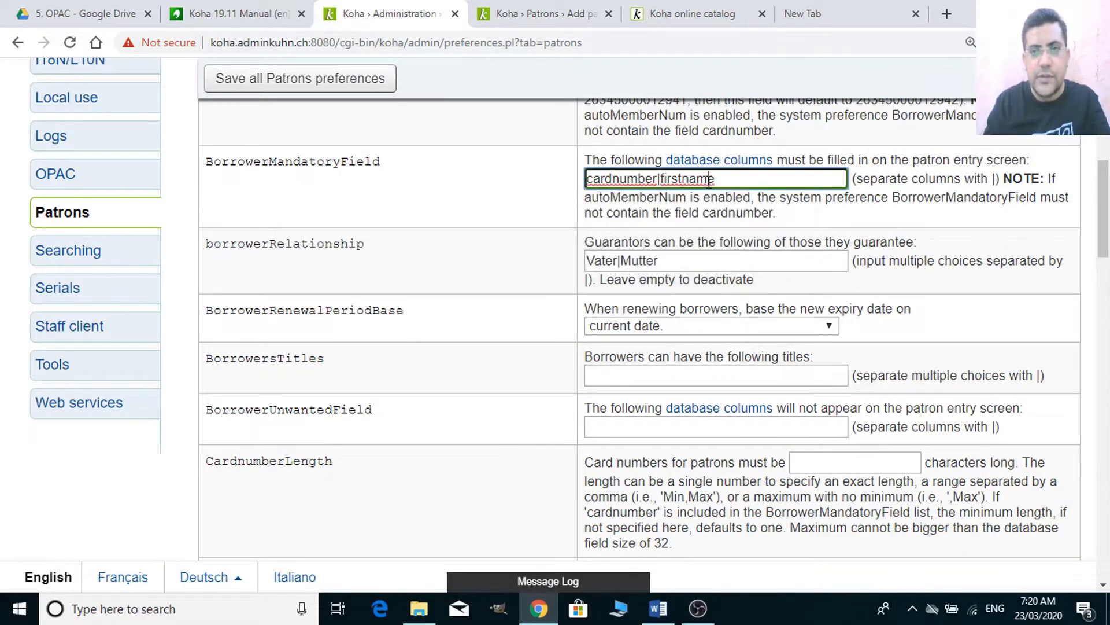
left_click(730, 177)
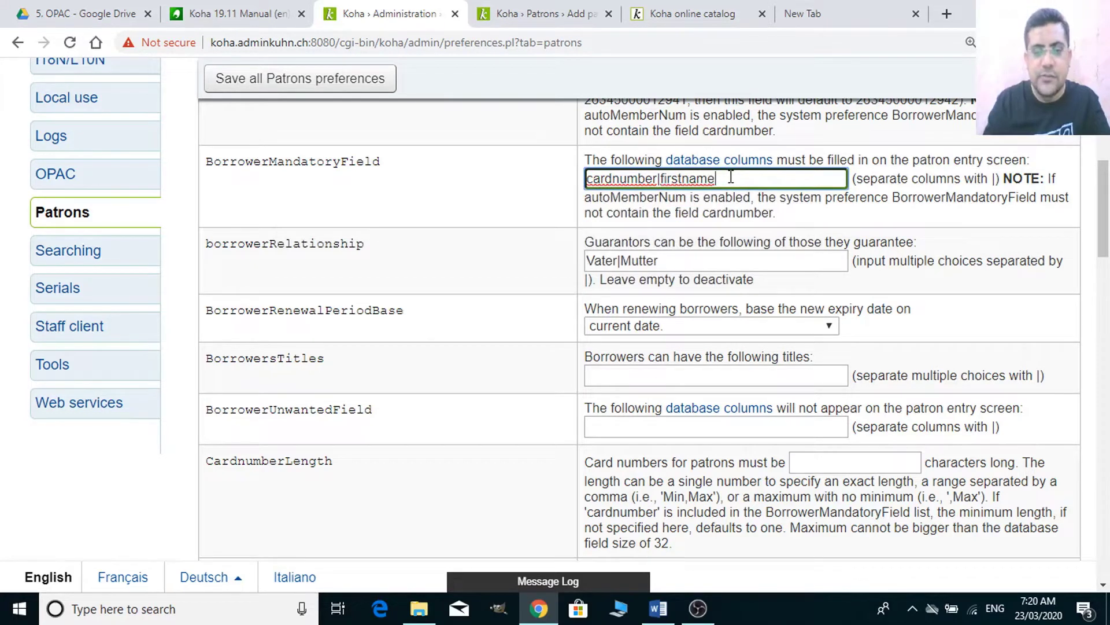
type("|")
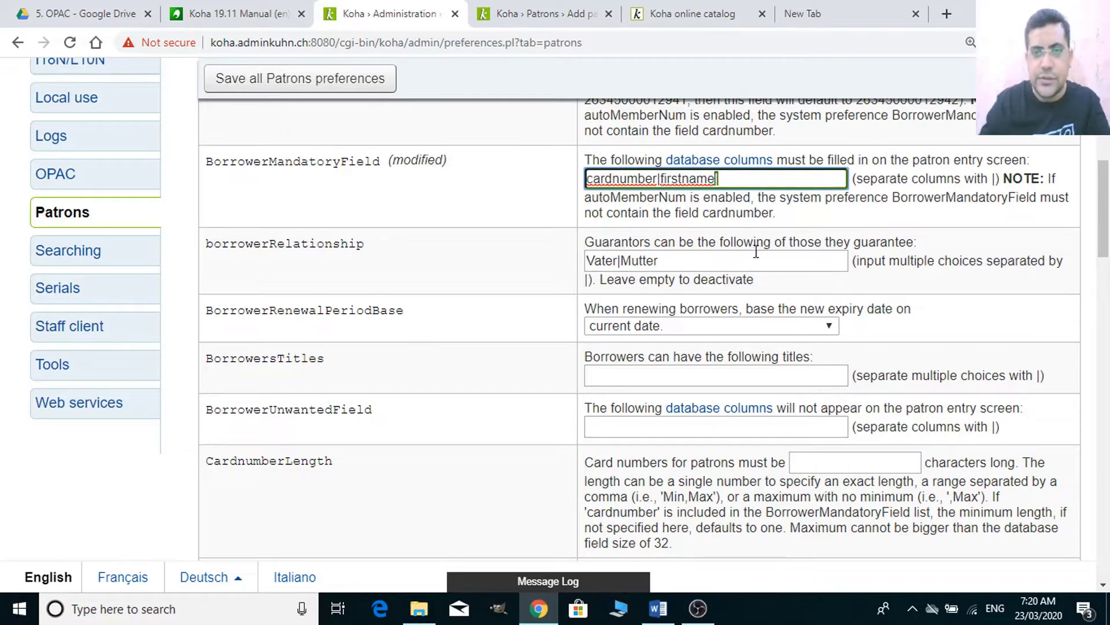
key("ctrl+plus")
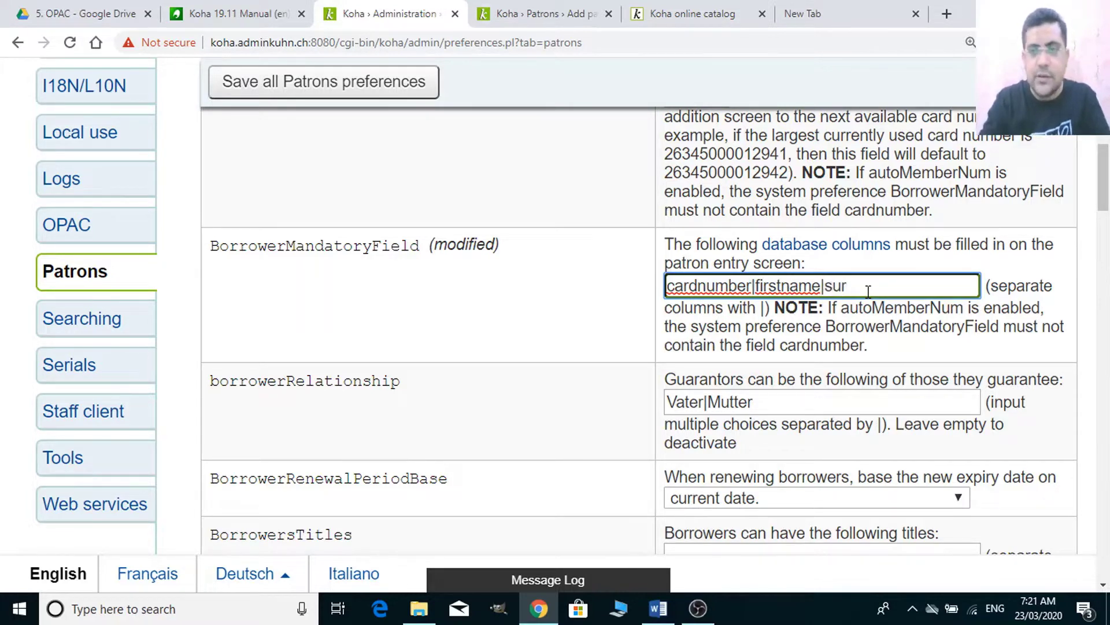
type("nam")
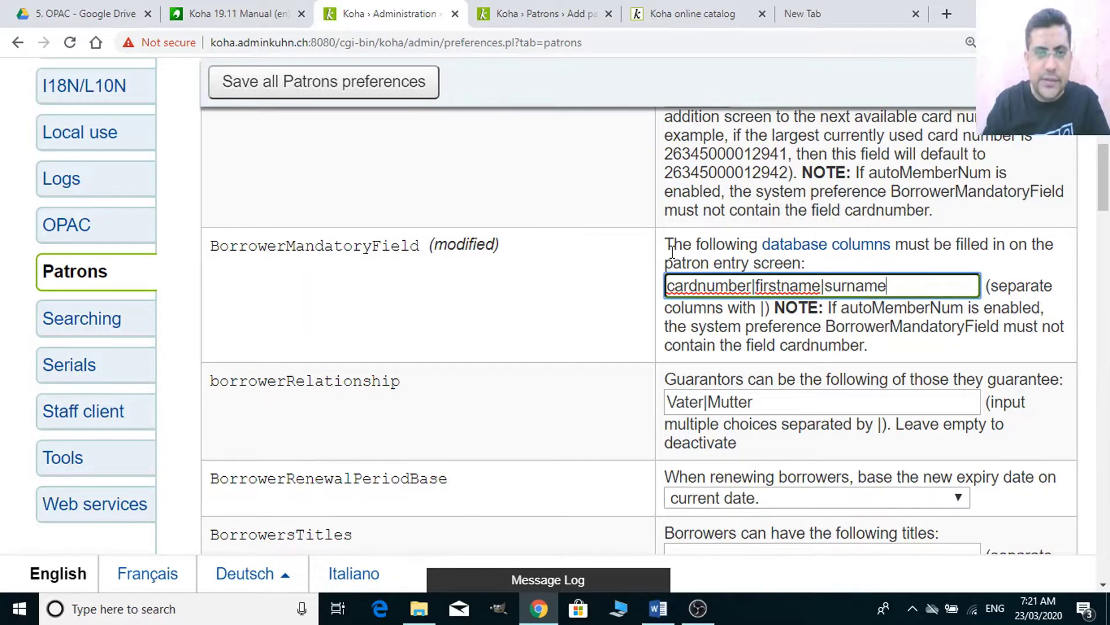
type("e")
left_click(417, 93)
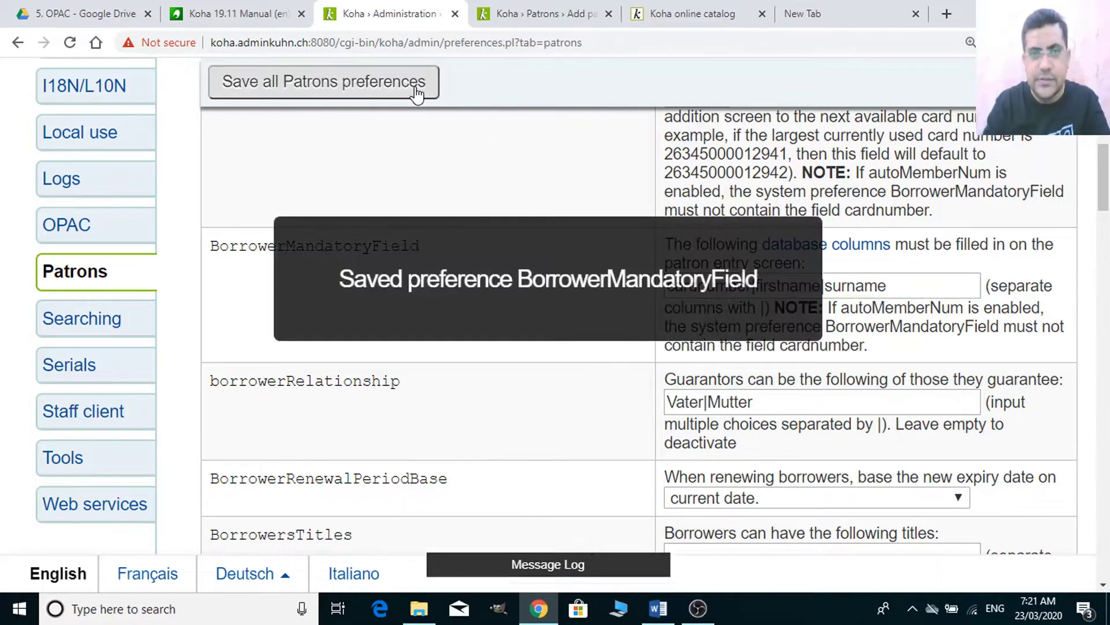
left_click(483, 13)
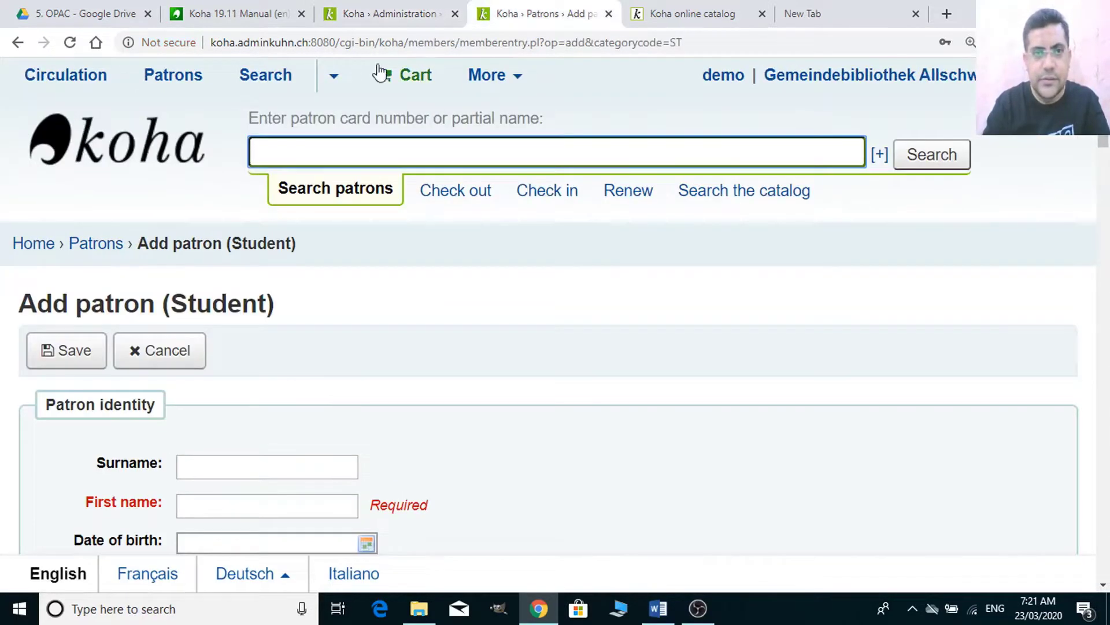
- Reload the Add patron form and check that surname, first name and card number are Required
left_click(376, 42)
key("Return")
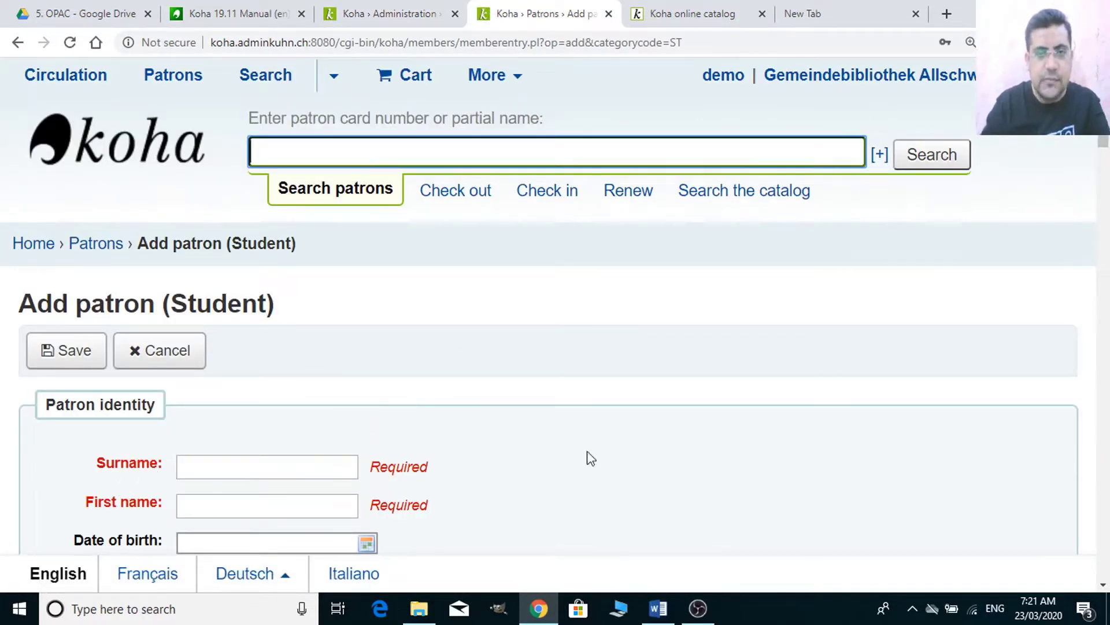
left_click_drag(1104, 90, 1107, 400)
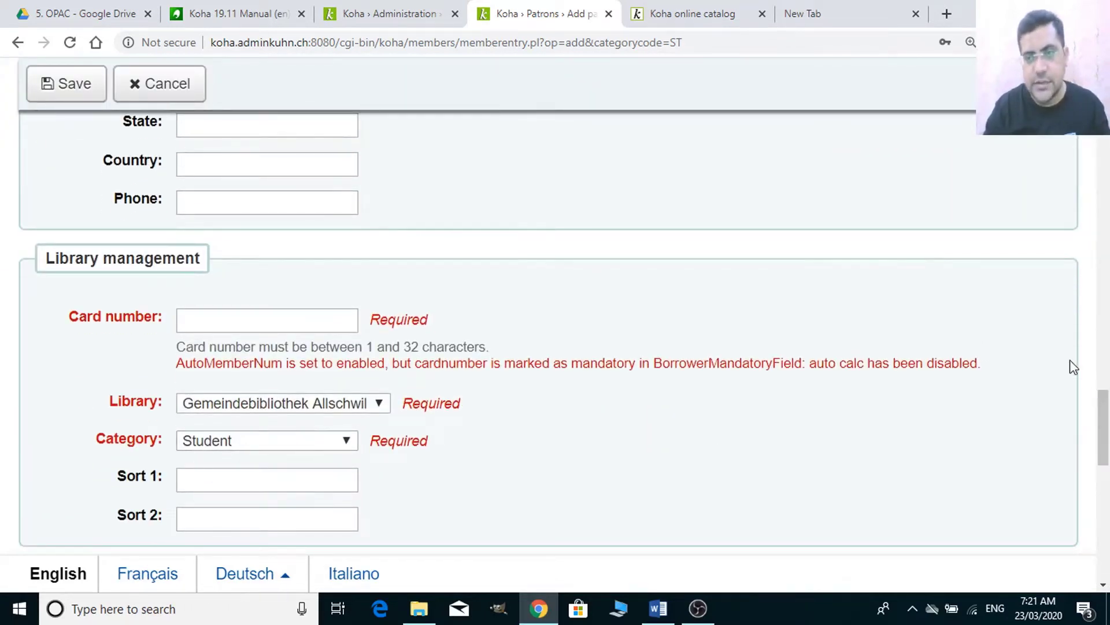
left_click_drag(1104, 428, 1107, 137)
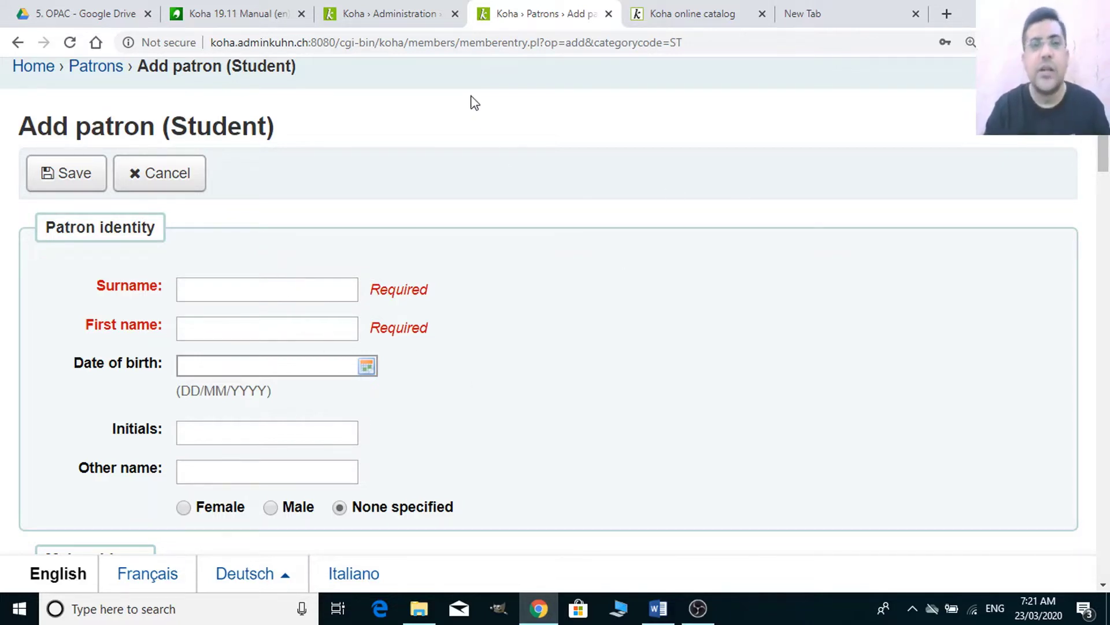
- Open the 'database columns' reference for the borrowers table from the preference
left_click(397, 15)
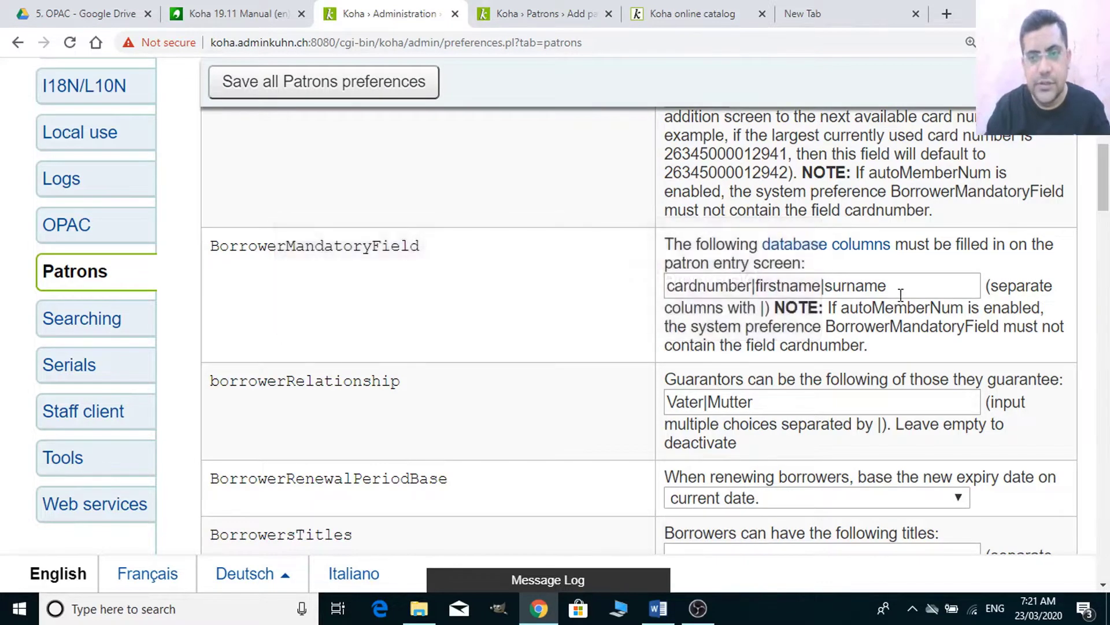
left_click(901, 295)
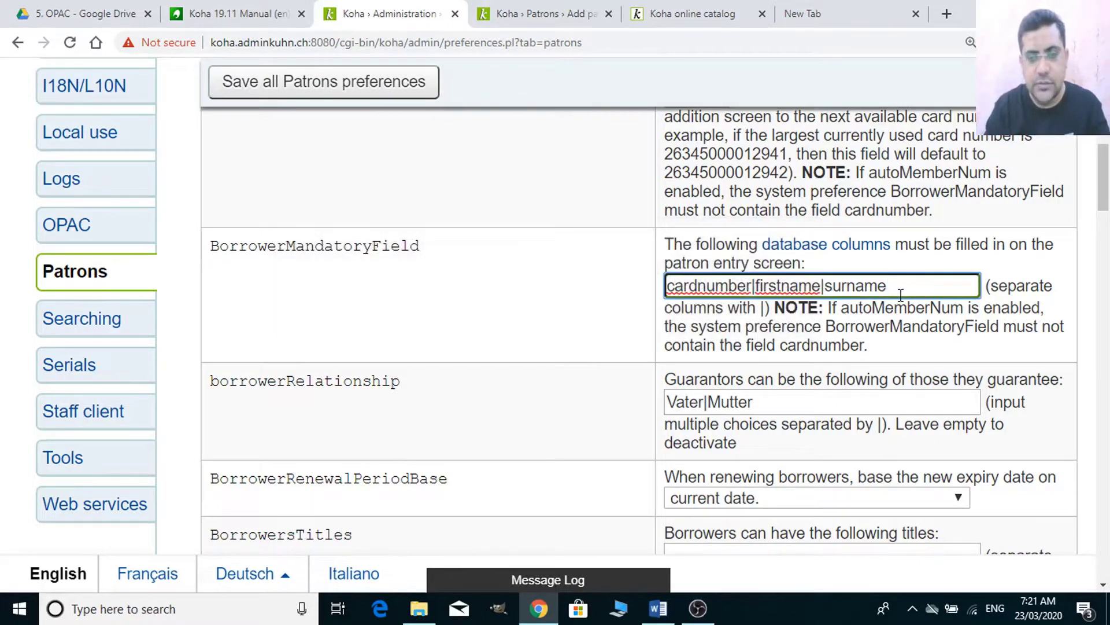
left_click(839, 253)
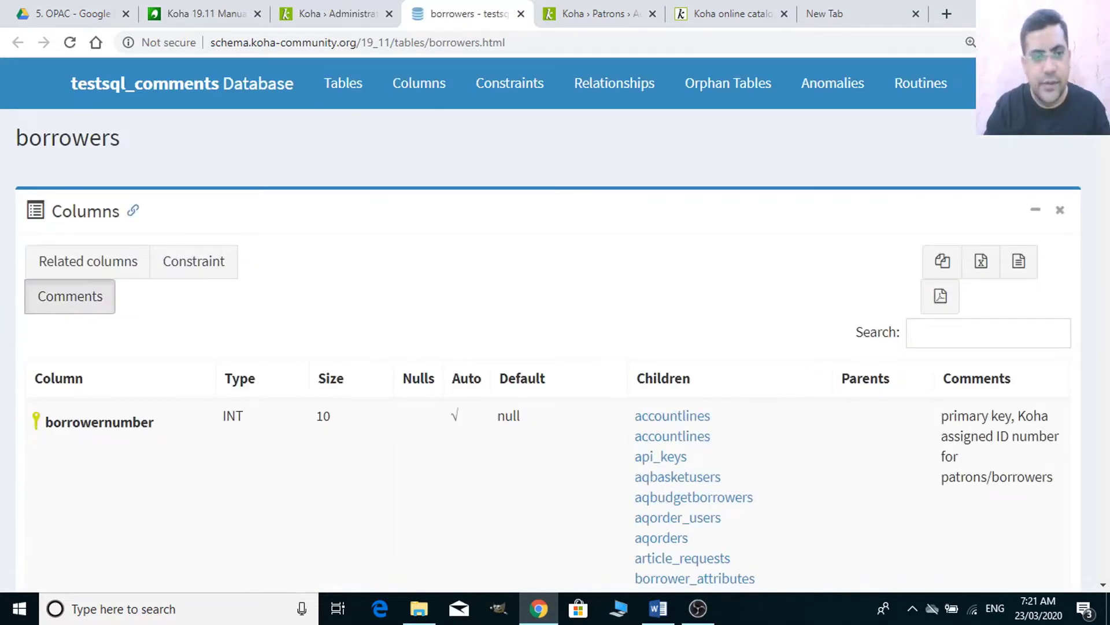
- Scroll through the borrowers table columns like surname, firstname, email and phone
scroll(796, 235, "down", 5)
scroll(797, 236, "down", 8)
scroll(796, 236, "up", 13)
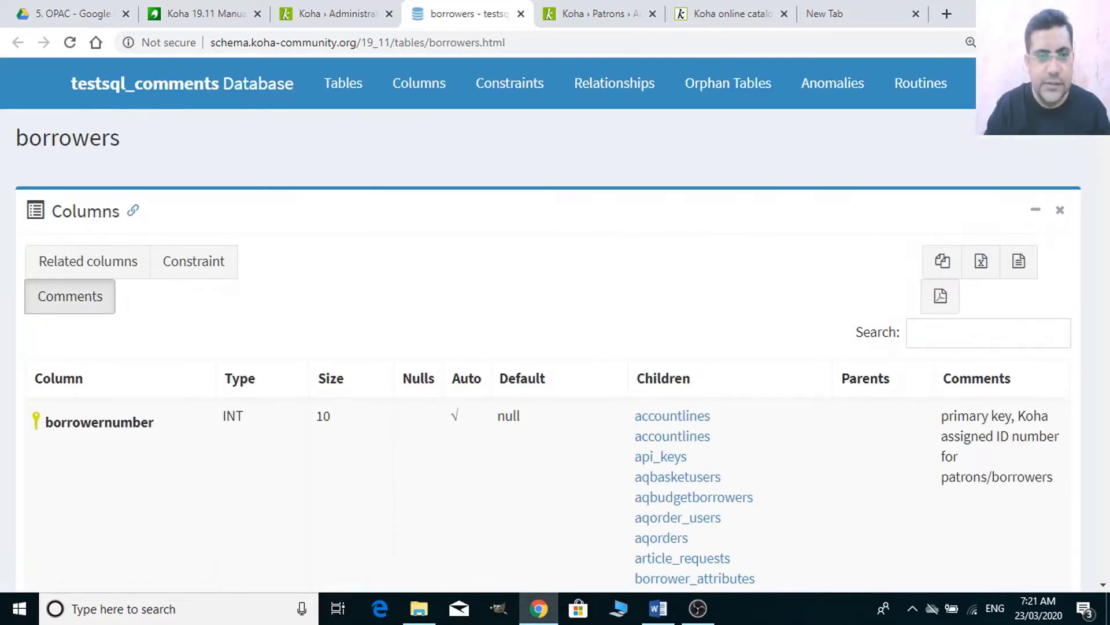
left_click(1102, 585)
scroll(1102, 584, "down", 11)
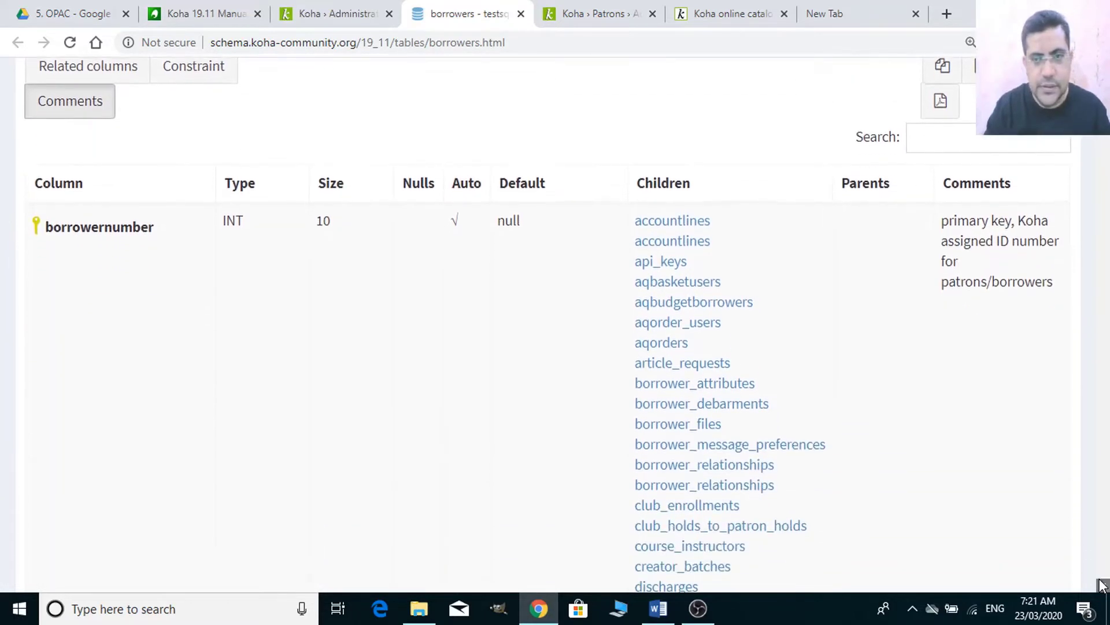
scroll(1101, 584, "down", 15)
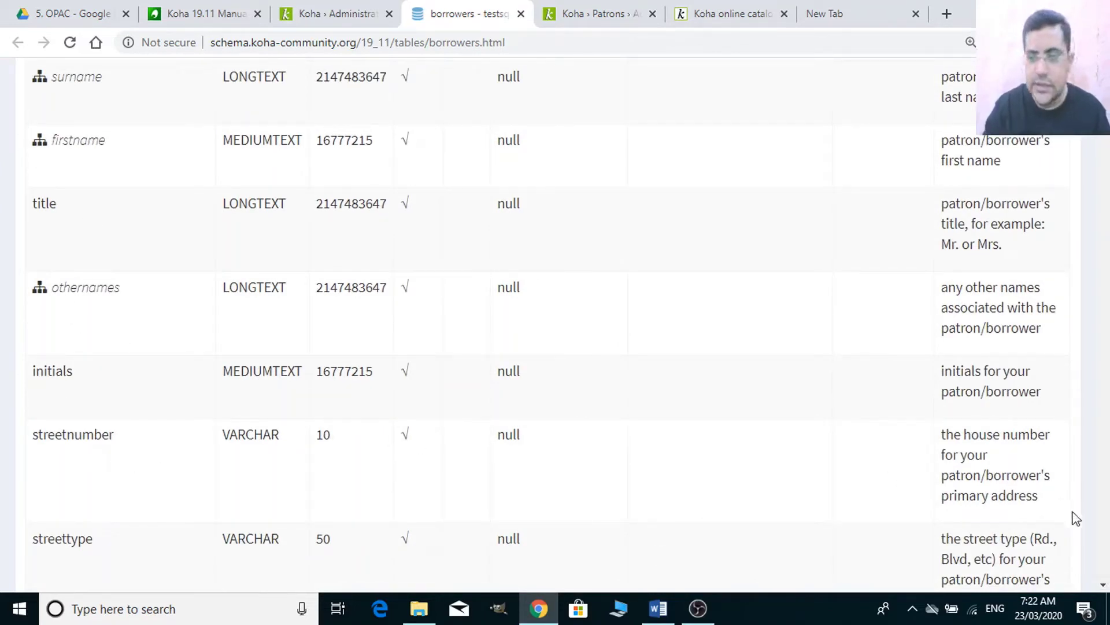
scroll(1108, 561, "down", 10)
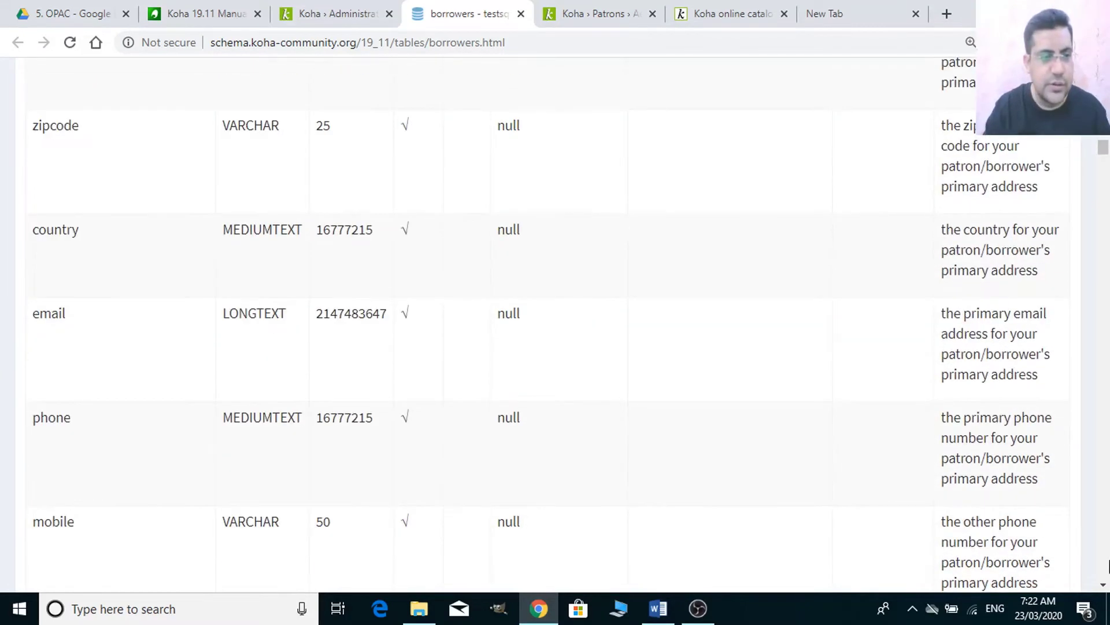
scroll(1108, 564, "down", 5)
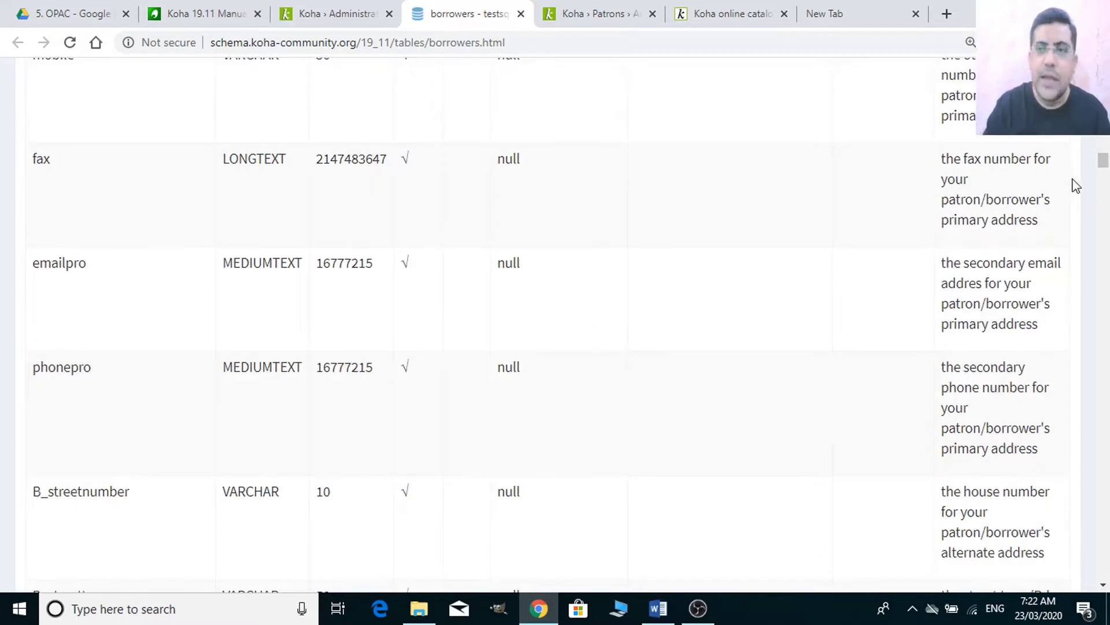
scroll(546, 324, "up", 5)
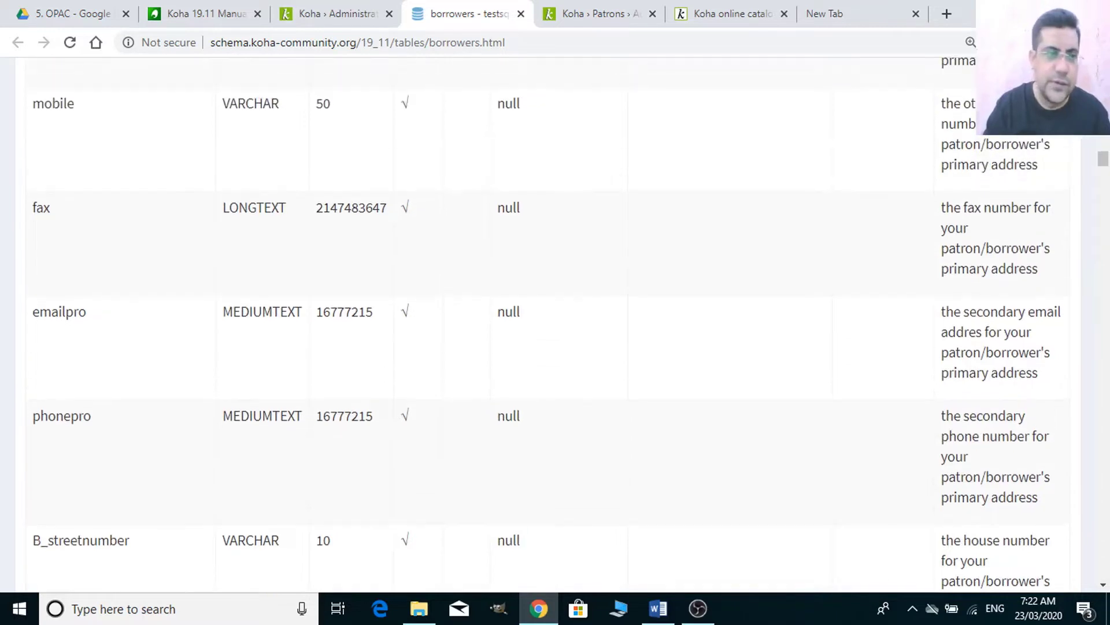
scroll(547, 323, "up", 1)
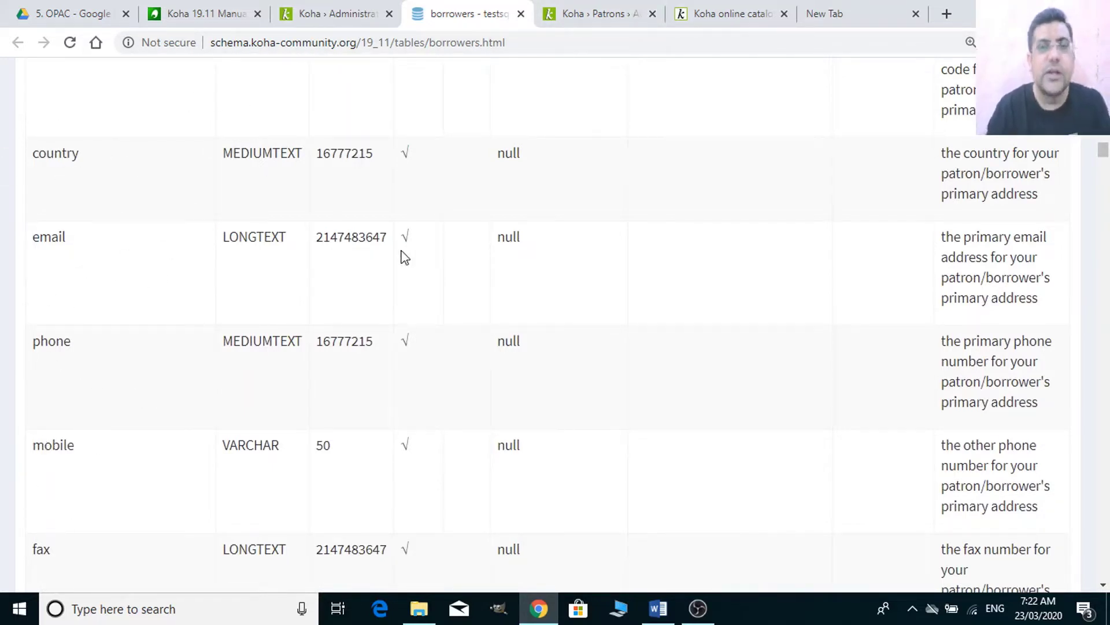
left_click(609, 17)
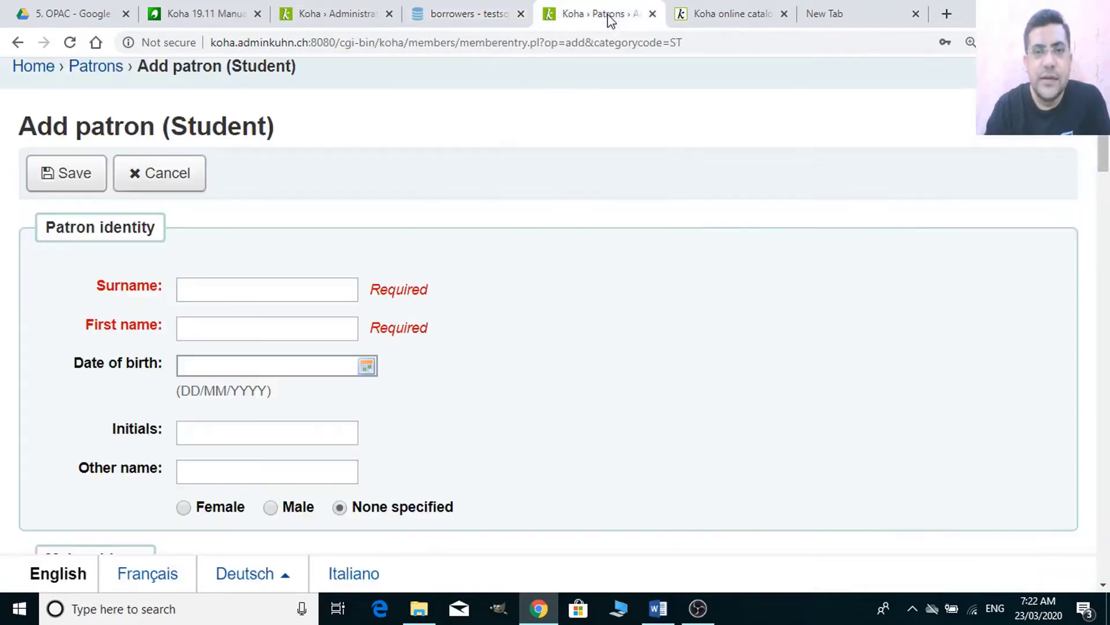
- Glance at the OPAC catalogue, then cancel the unfinished student patron form
mouse_move(1108, 153)
left_mouse_down()
mouse_move(1108, 297)
mouse_move(1108, 159)
left_mouse_up()
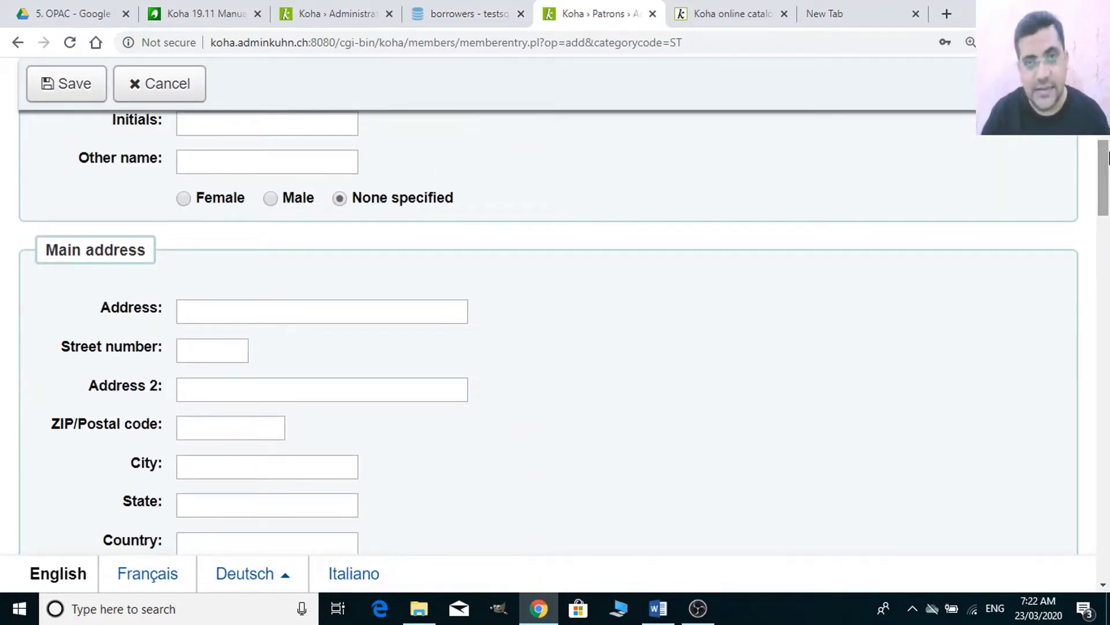
left_click(364, 11)
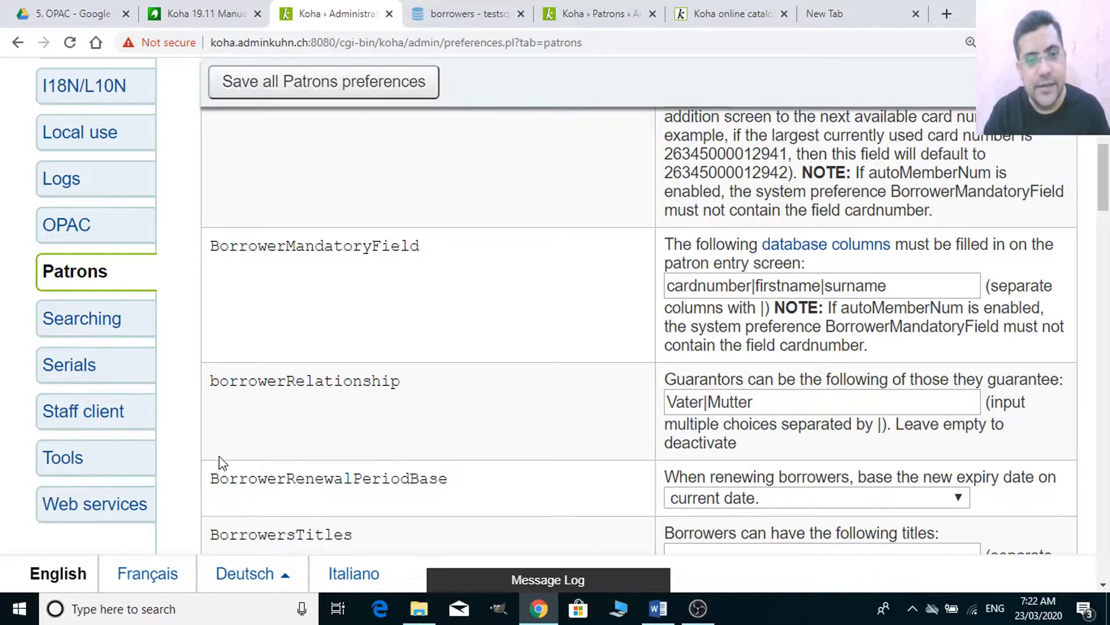
key("alt+Tab")
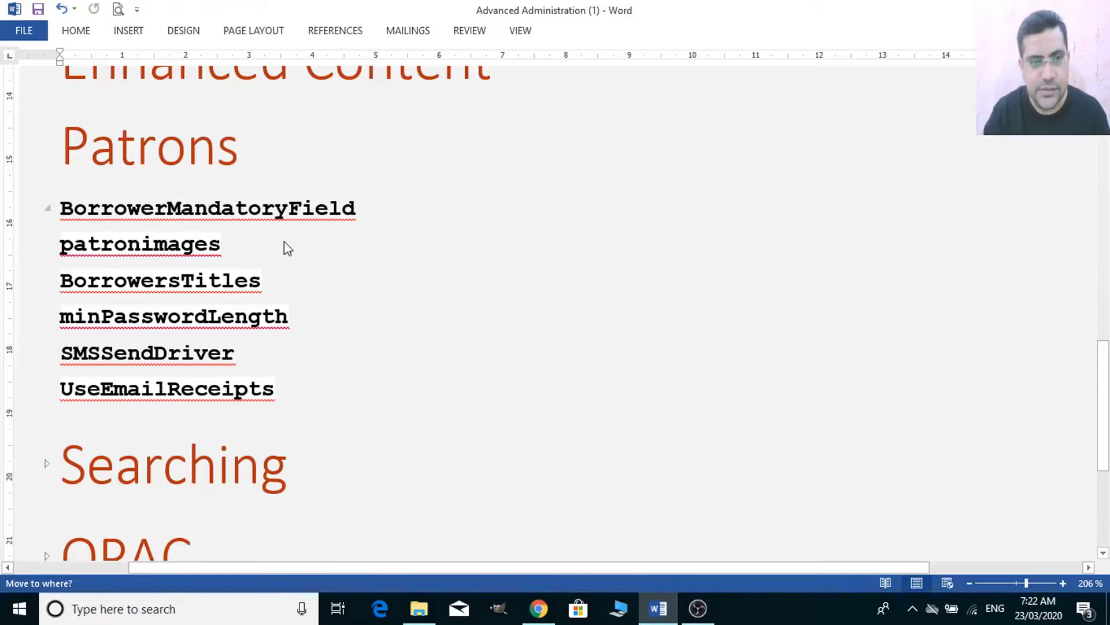
left_click(539, 607)
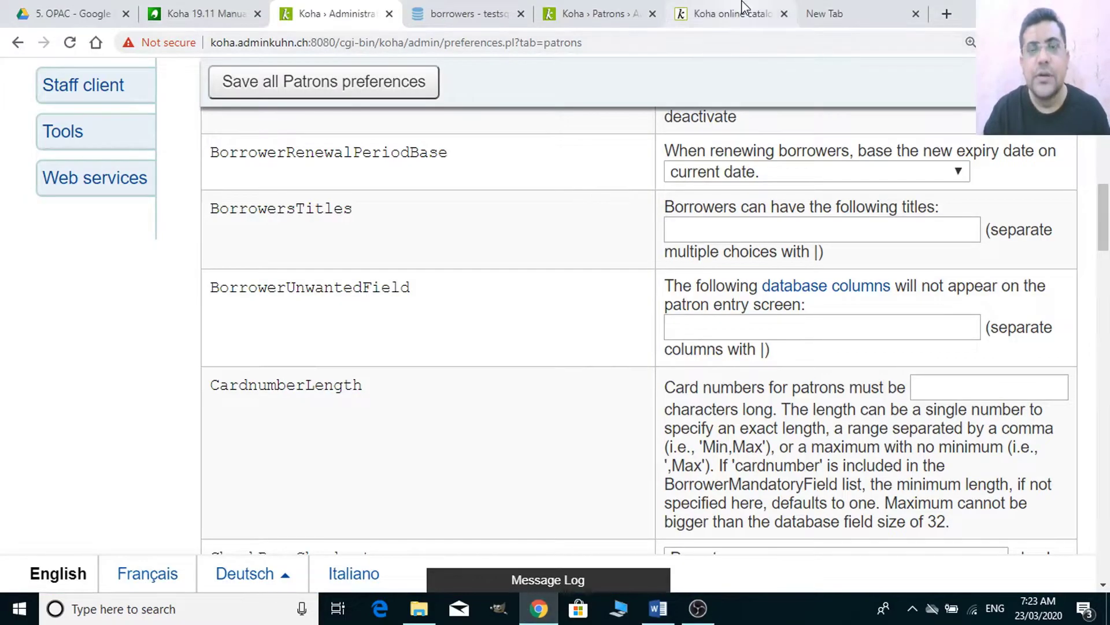
left_click(737, 12)
left_click(616, 8)
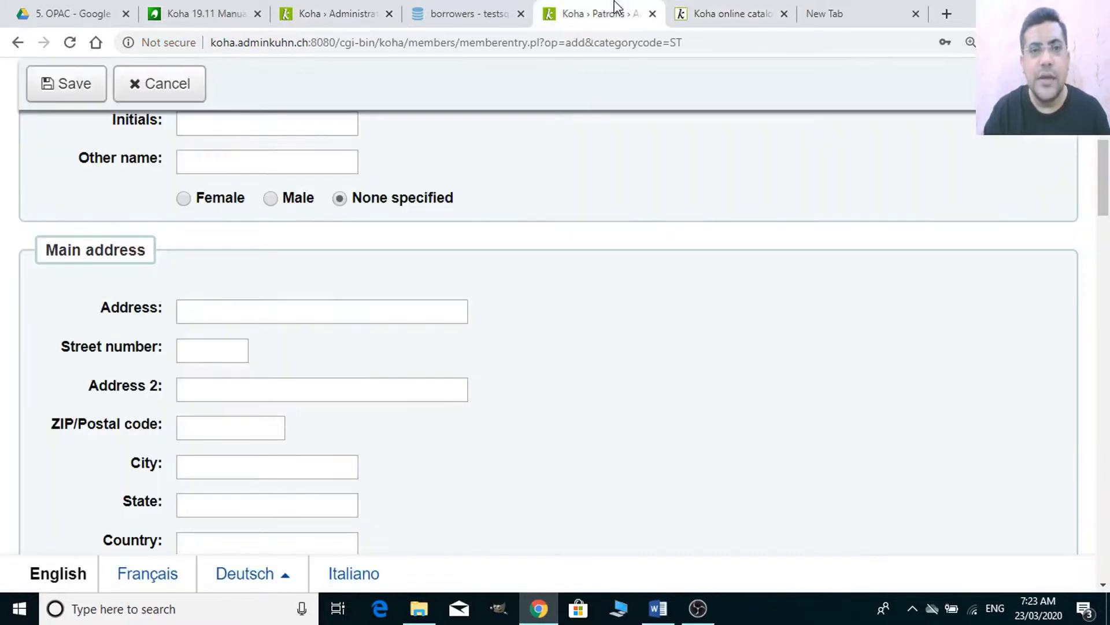
scroll(774, 144, "up", 10)
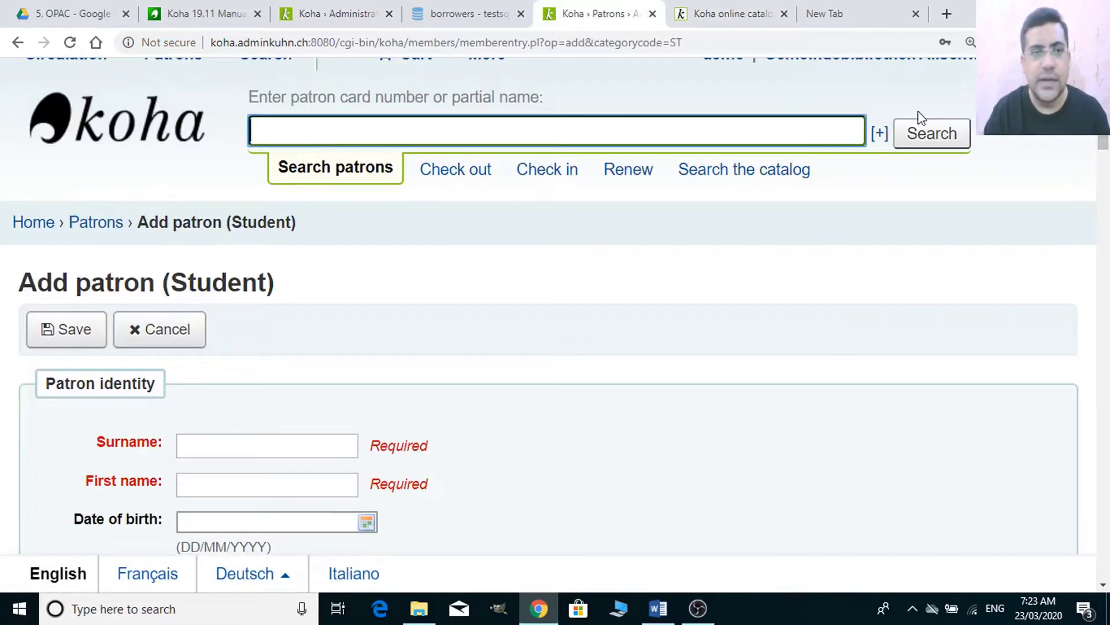
left_click(705, 12)
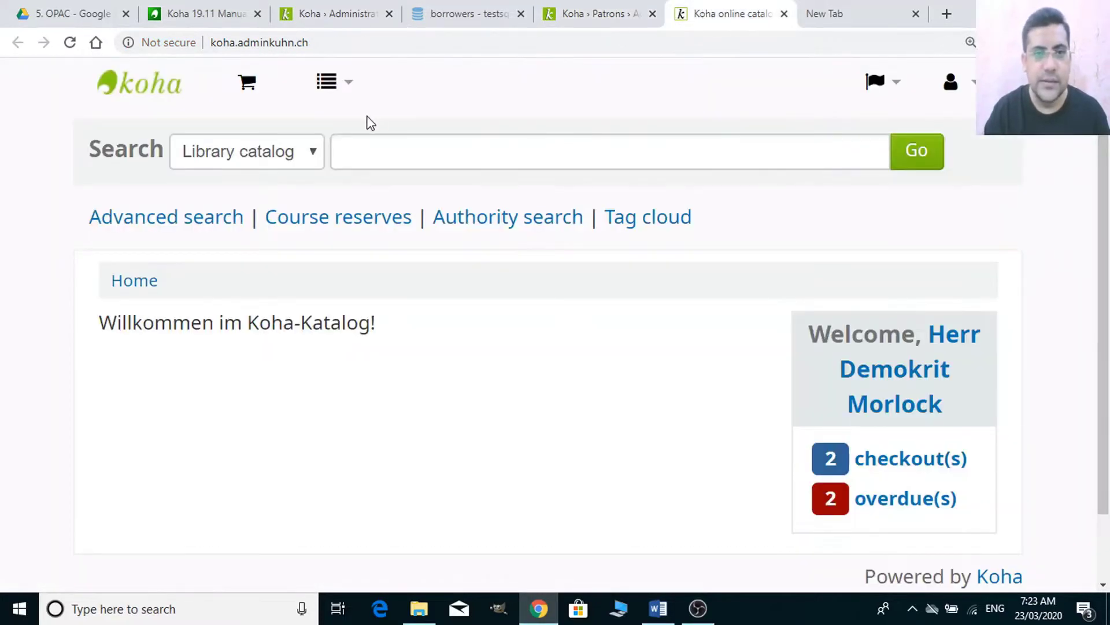
left_click(583, 7)
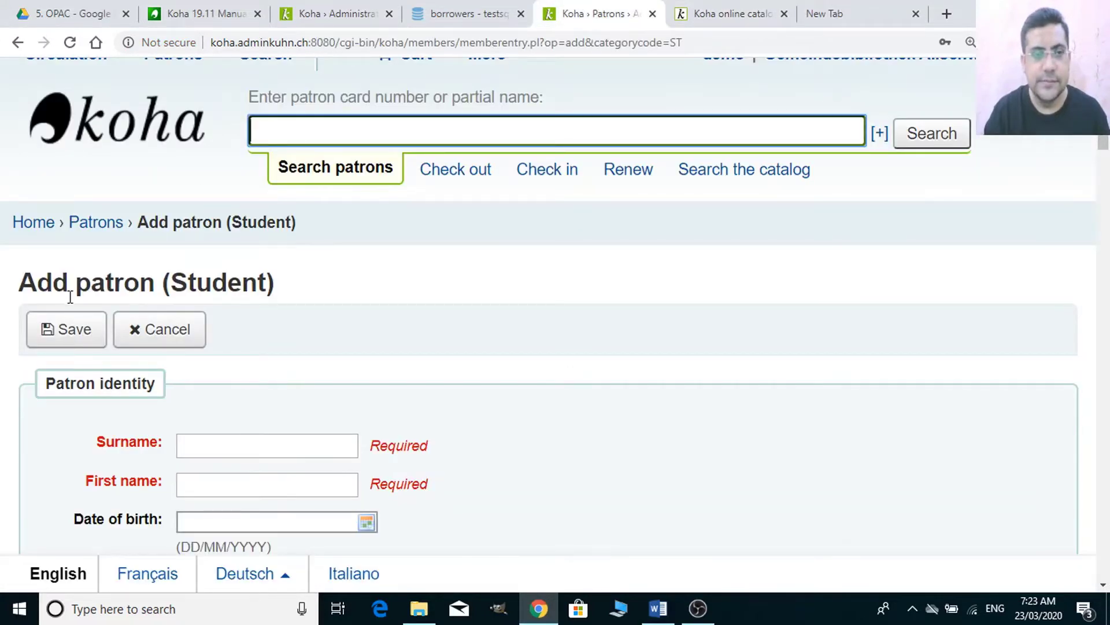
left_click(148, 344)
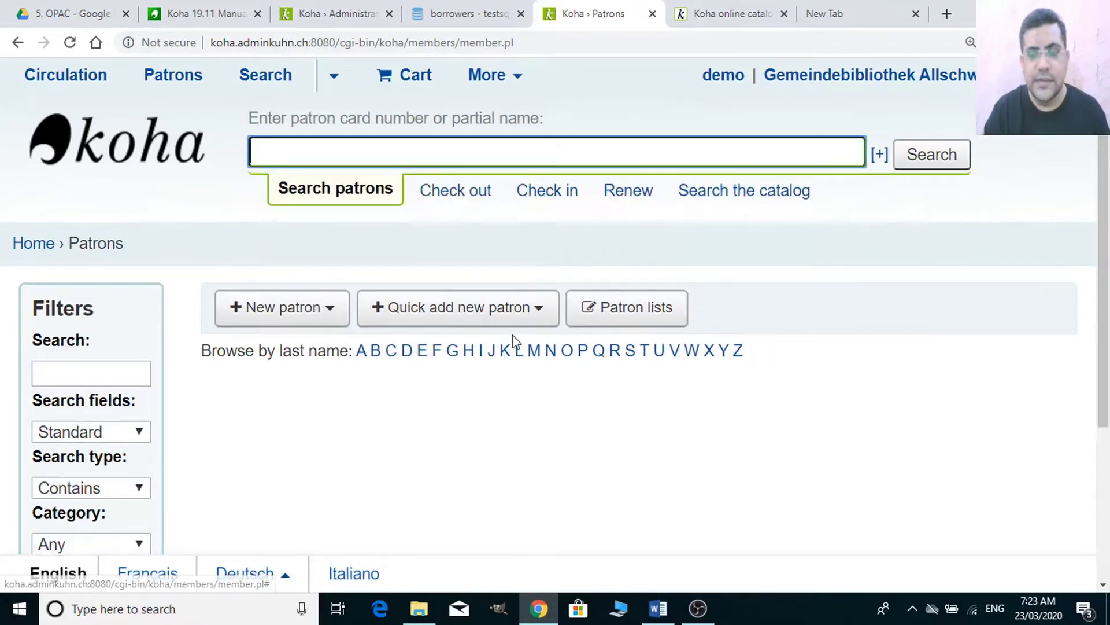
- Browse patrons whose last name starts with Z and view the student's record
left_click(739, 353)
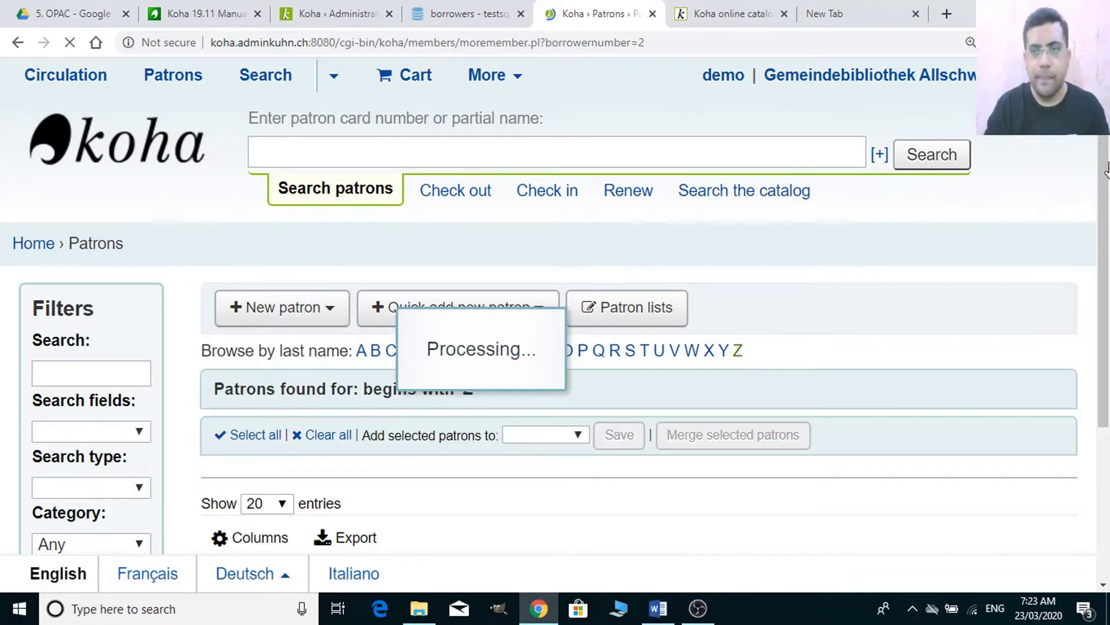
left_click_drag(1107, 172, 1109, 260)
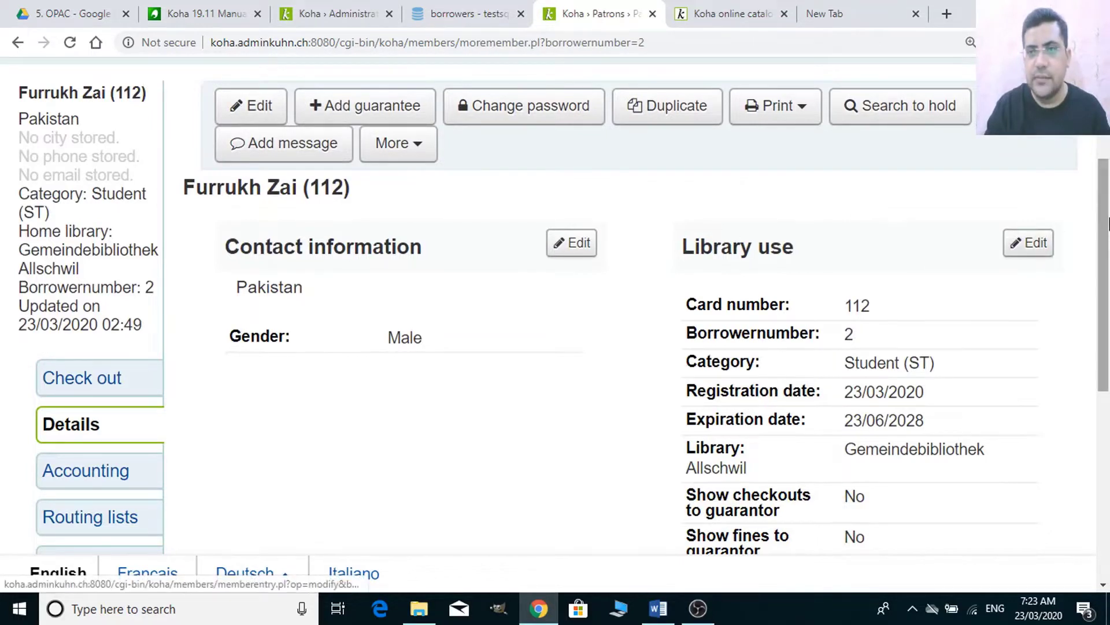
left_click_drag(1108, 223, 1109, 191)
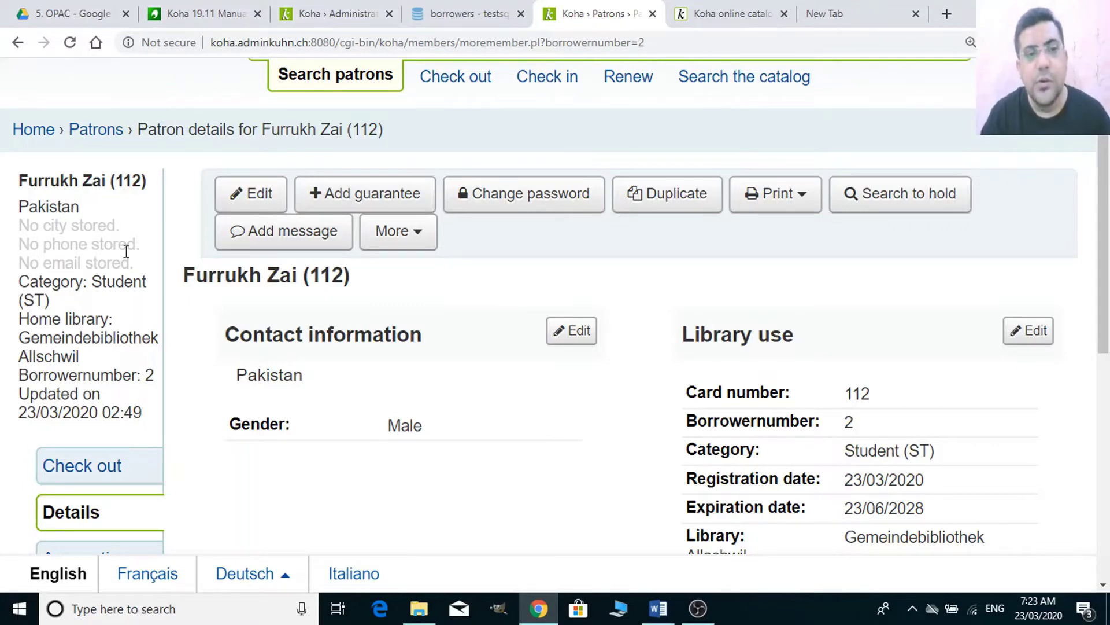
left_click(323, 8)
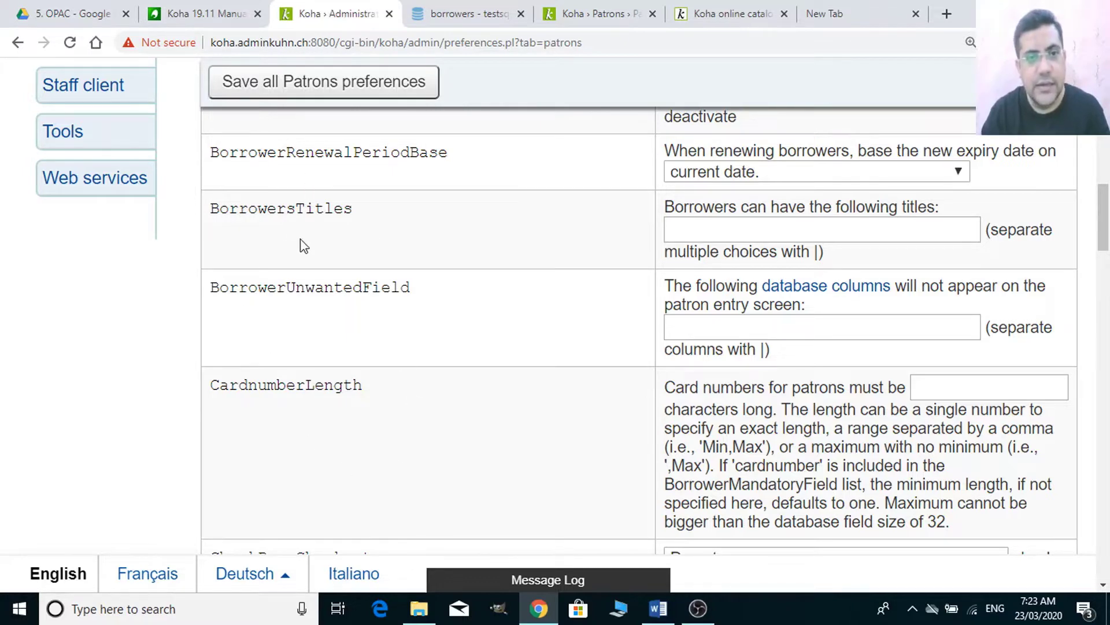
- Set patronimages to Allow and save the Patrons preferences
left_click(1105, 204)
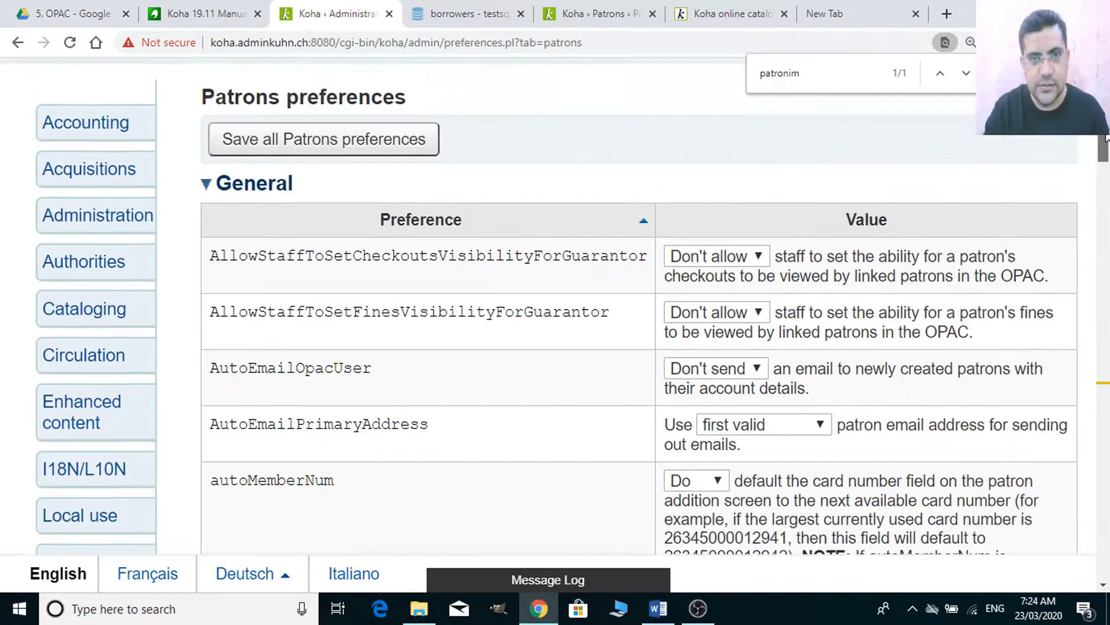
left_click_drag(1105, 145, 1105, 396)
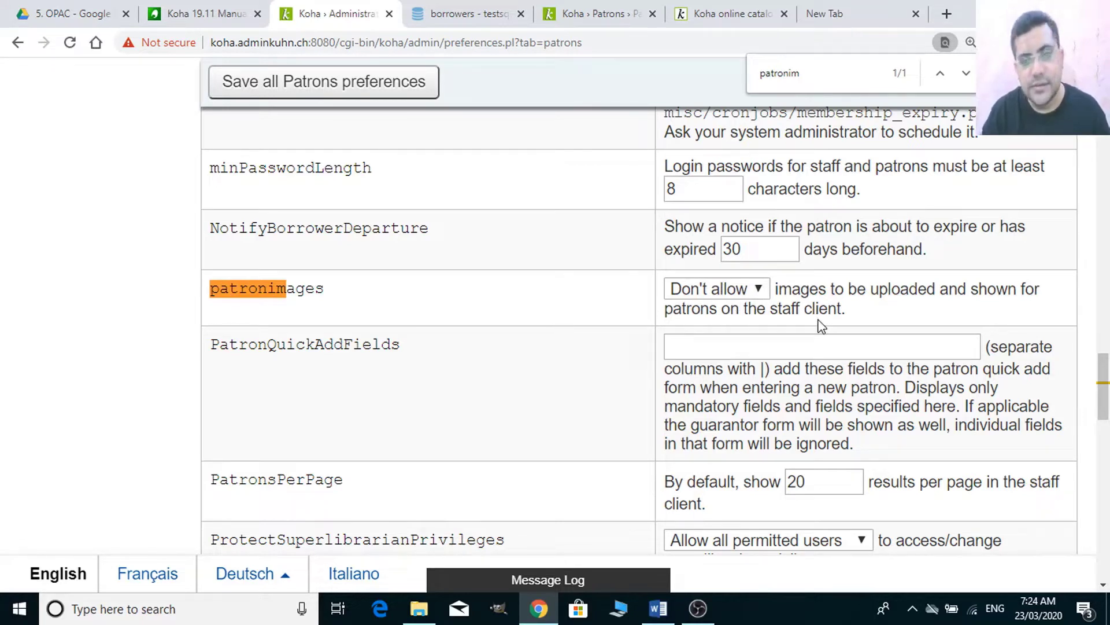
left_click(749, 289)
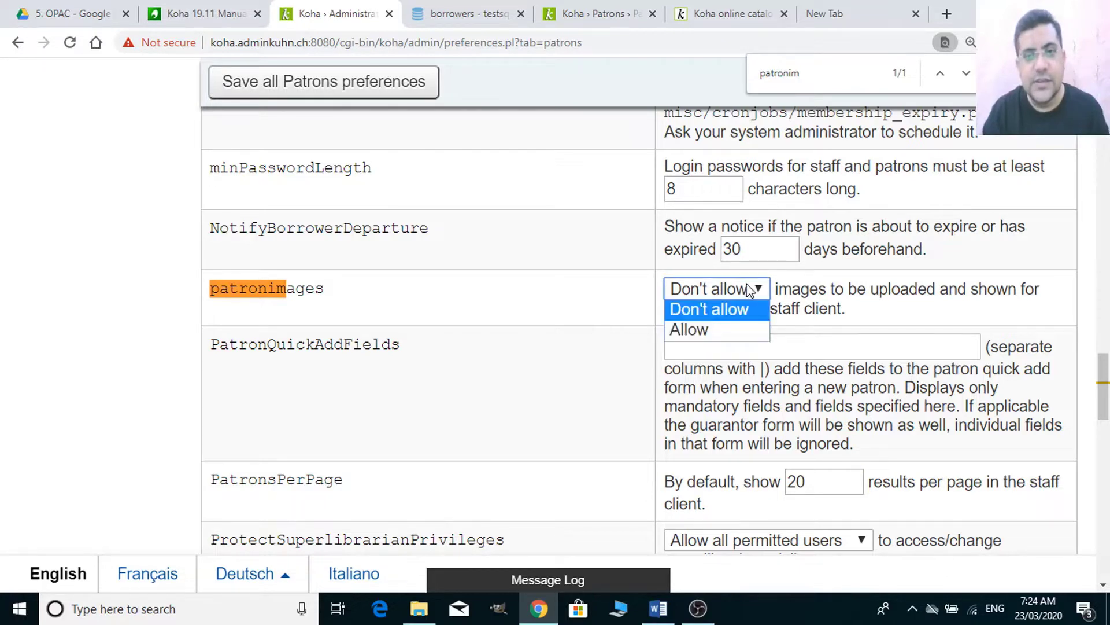
left_click(709, 331)
left_click(380, 94)
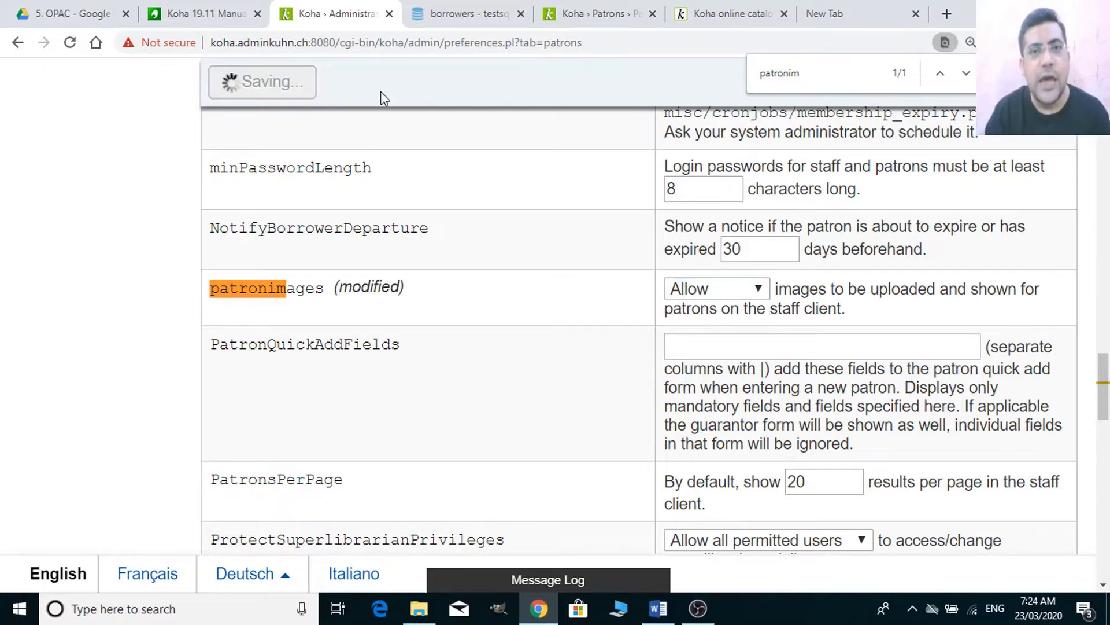
left_click(589, 13)
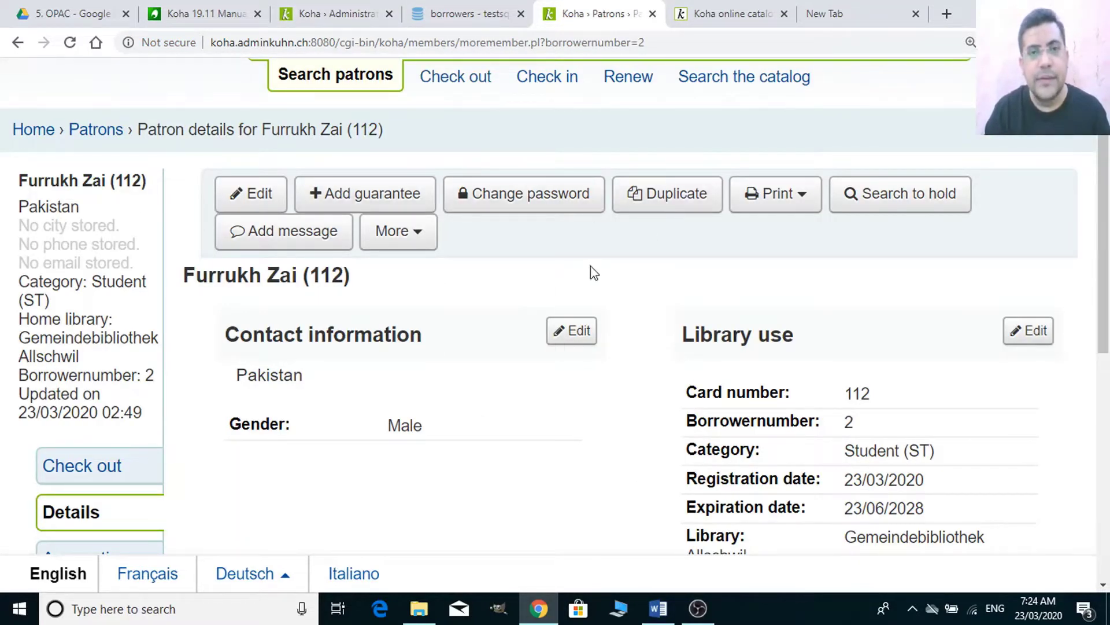
- Reload the patron's details page so the empty photo slot appears
left_click(351, 44)
key("Return")
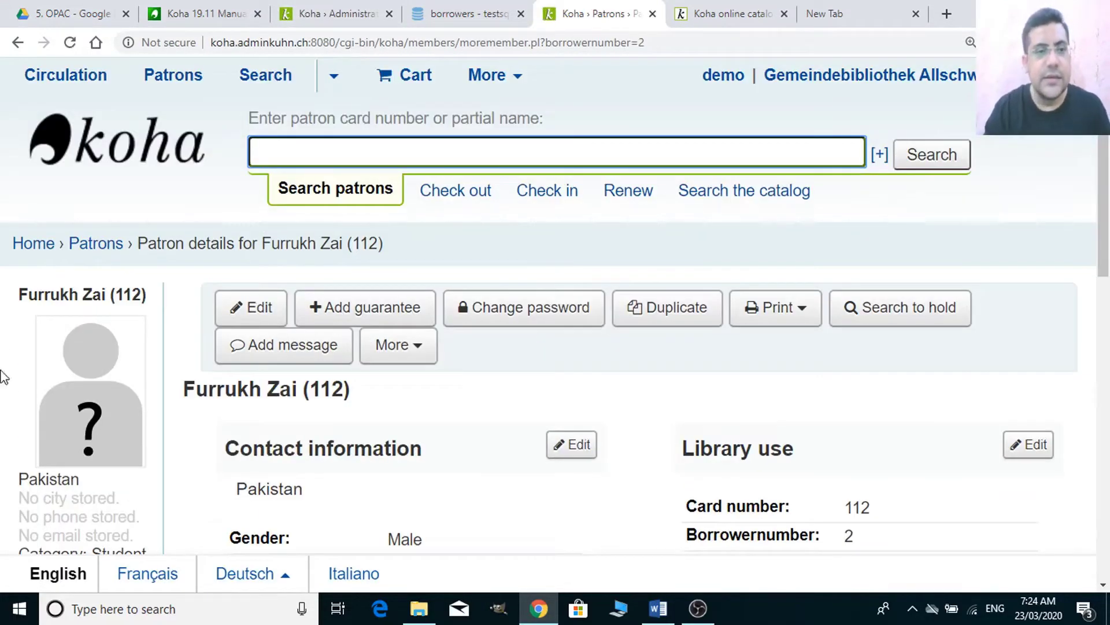
mouse_move(87, 441)
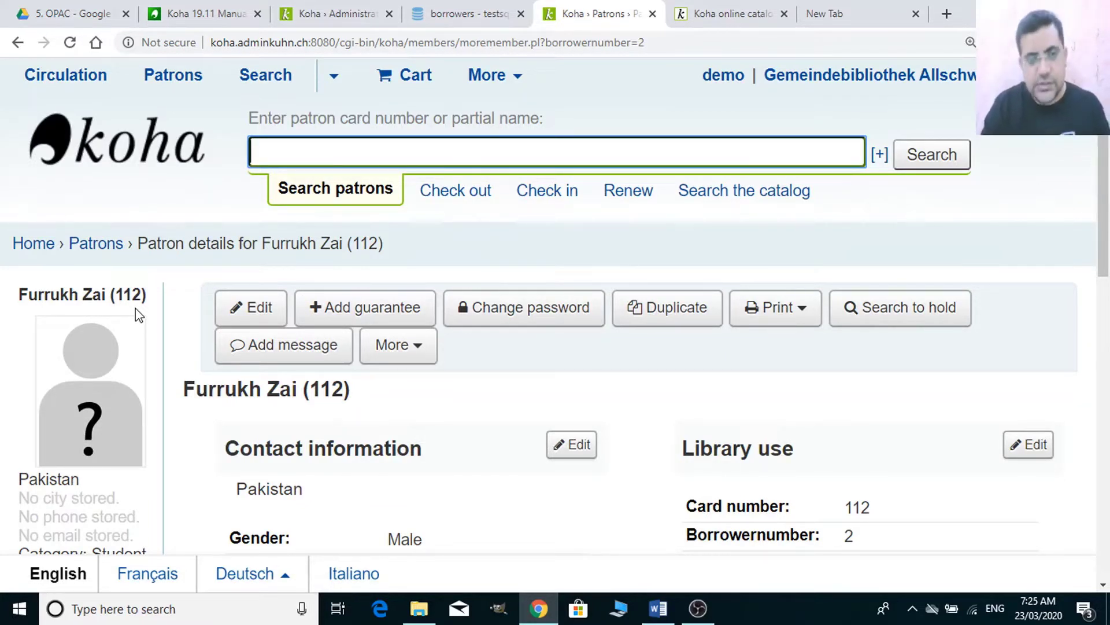
mouse_move(101, 382)
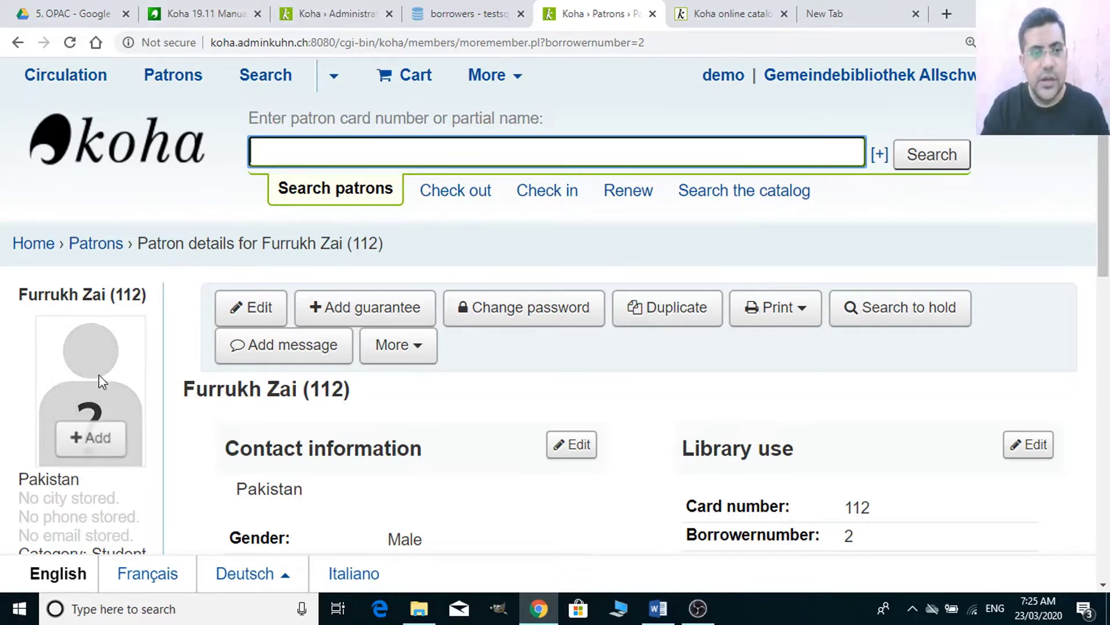
left_click(337, 9)
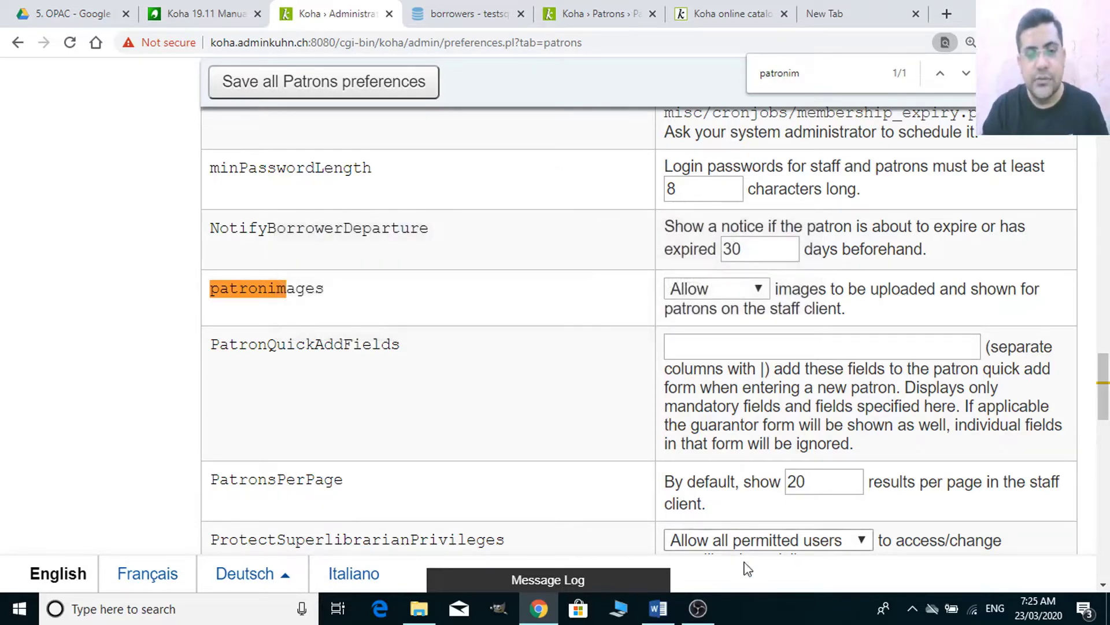
left_click(658, 609)
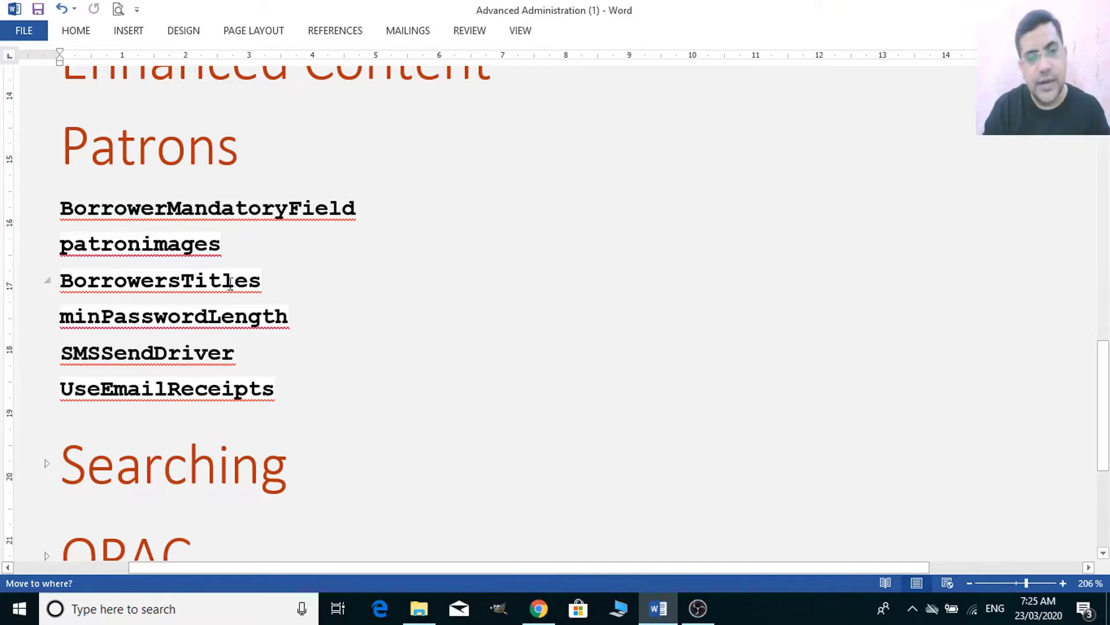
left_click(272, 288)
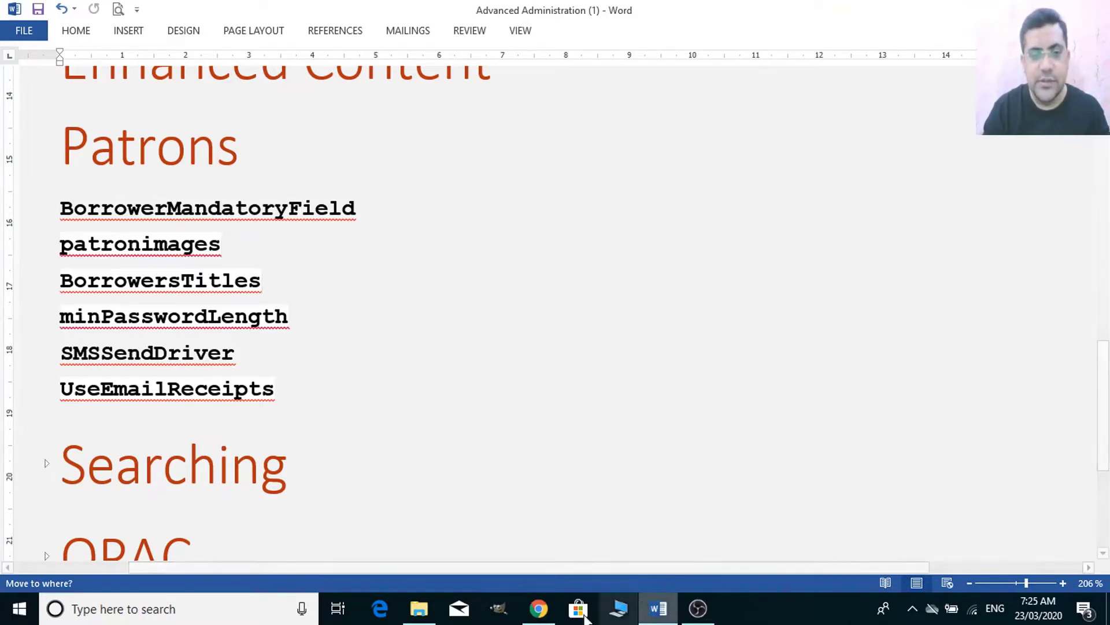
left_click(538, 607)
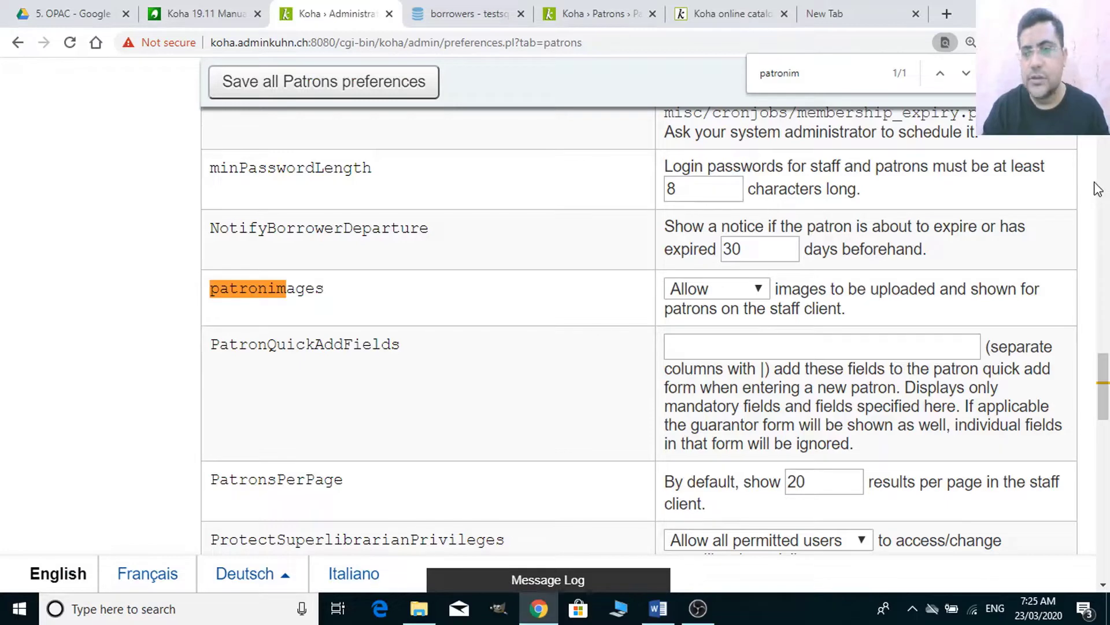
- Open a blank new patron form for the Bibliotheksmitarbeiter category via Home › Patrons
mouse_move(1105, 386)
left_mouse_down()
mouse_move(1106, 407)
mouse_move(1105, 366)
left_mouse_up()
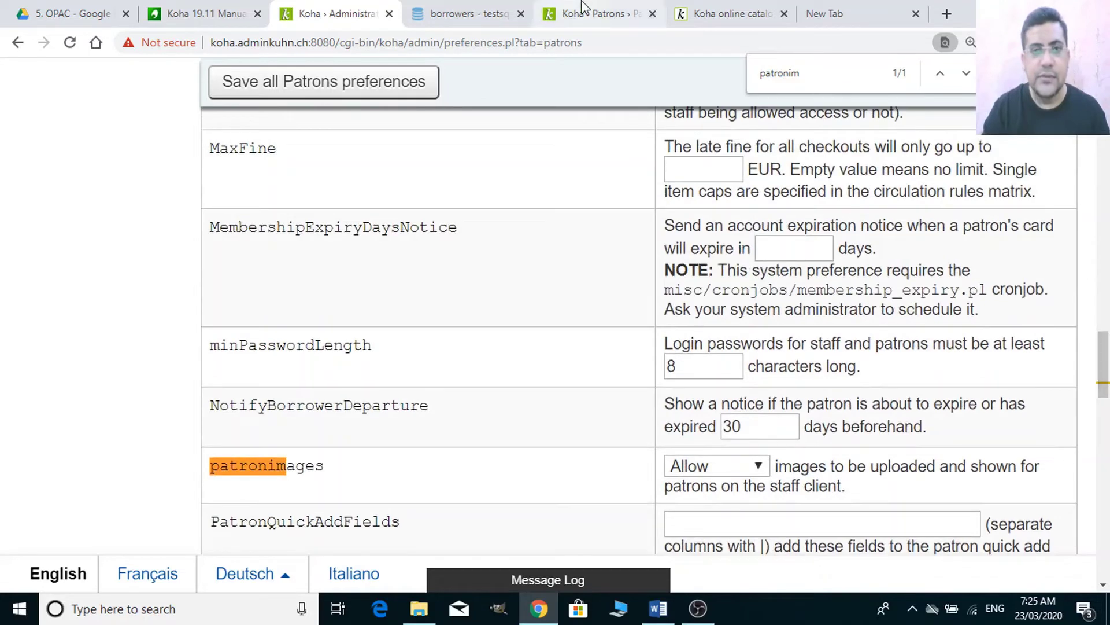
left_click(584, 8)
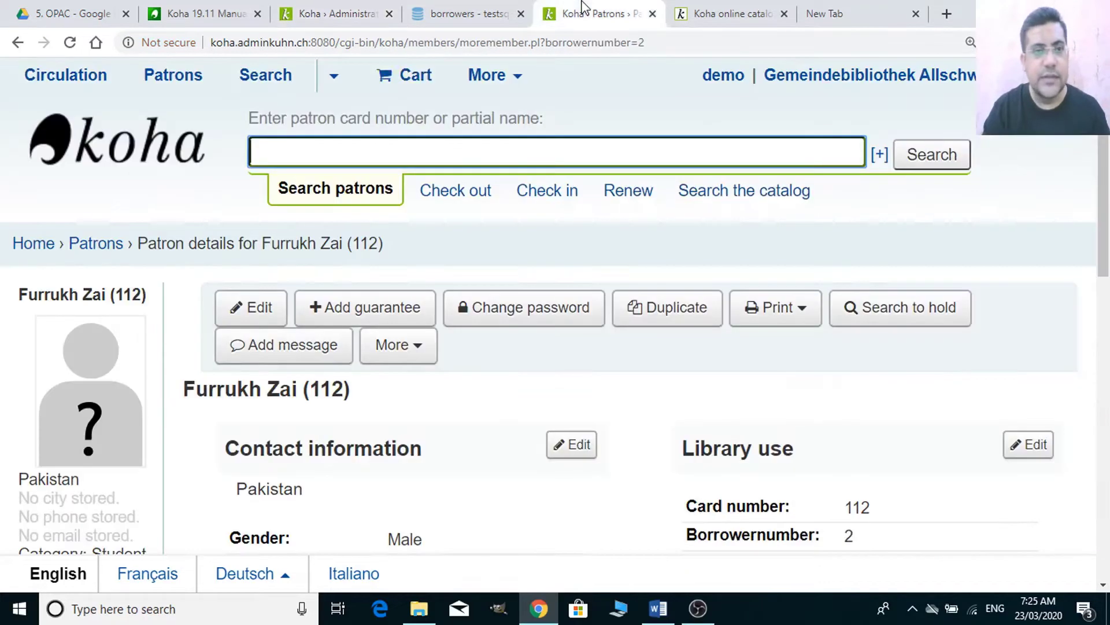
left_click(46, 253)
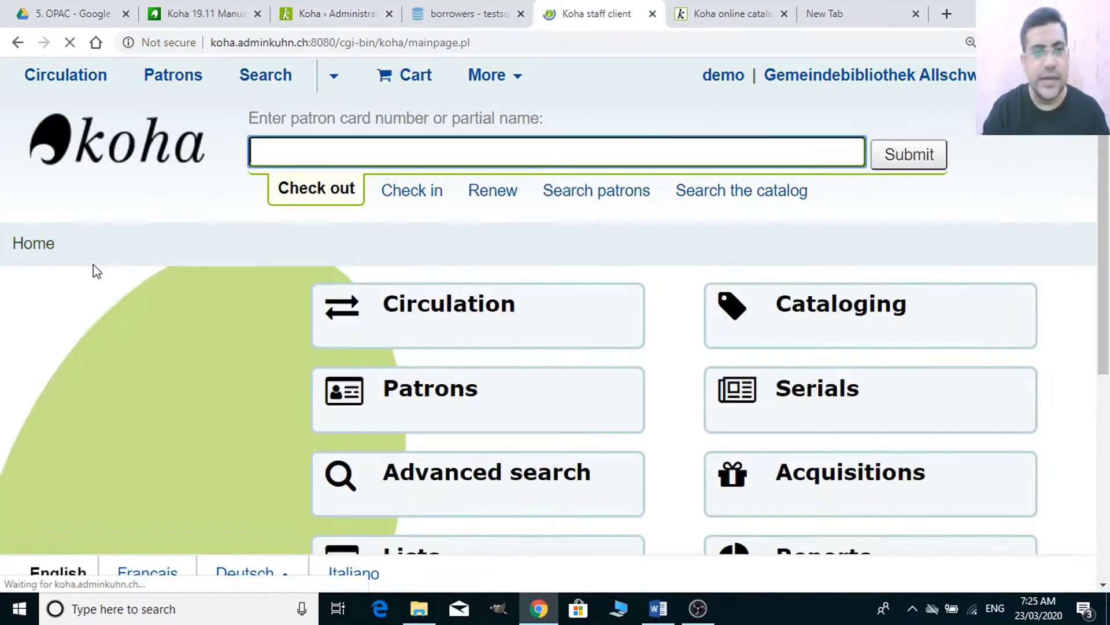
left_click(457, 395)
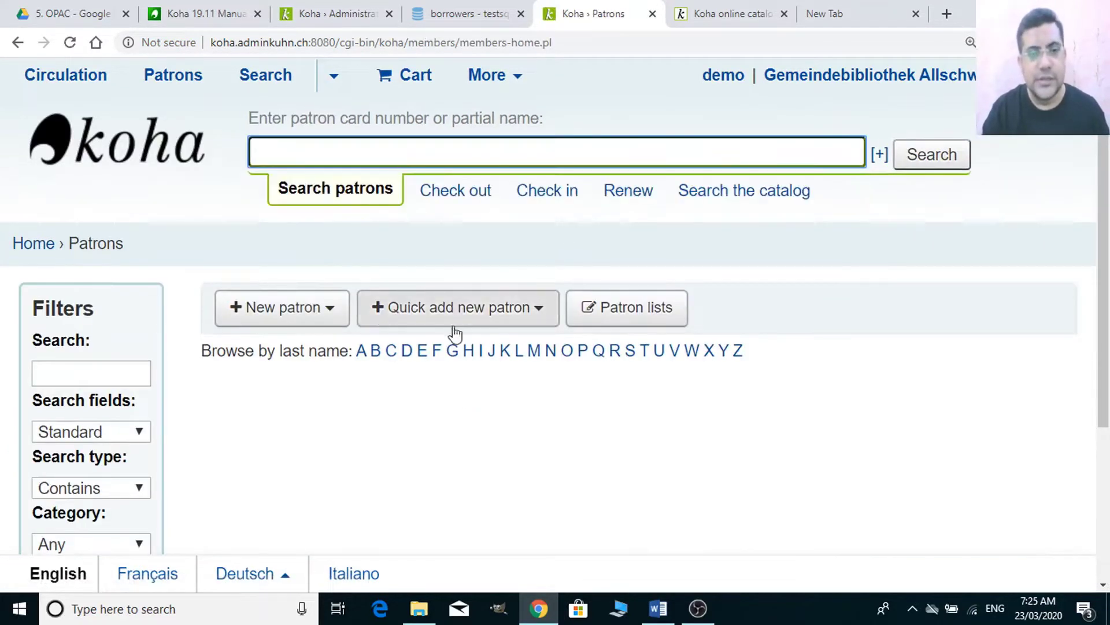
left_click(299, 330)
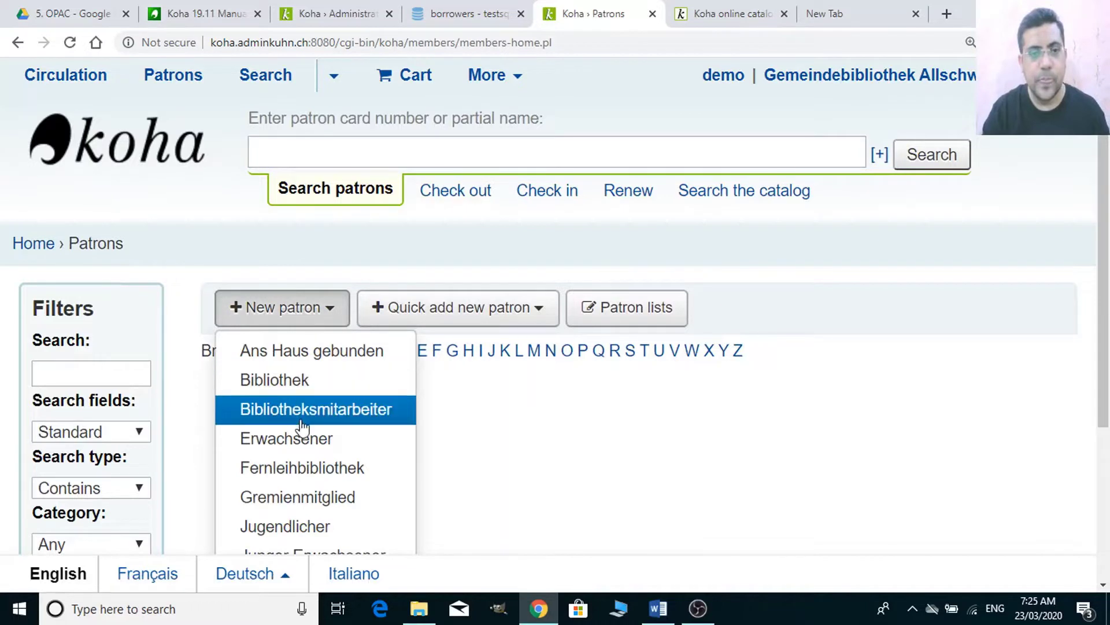
left_click(300, 425)
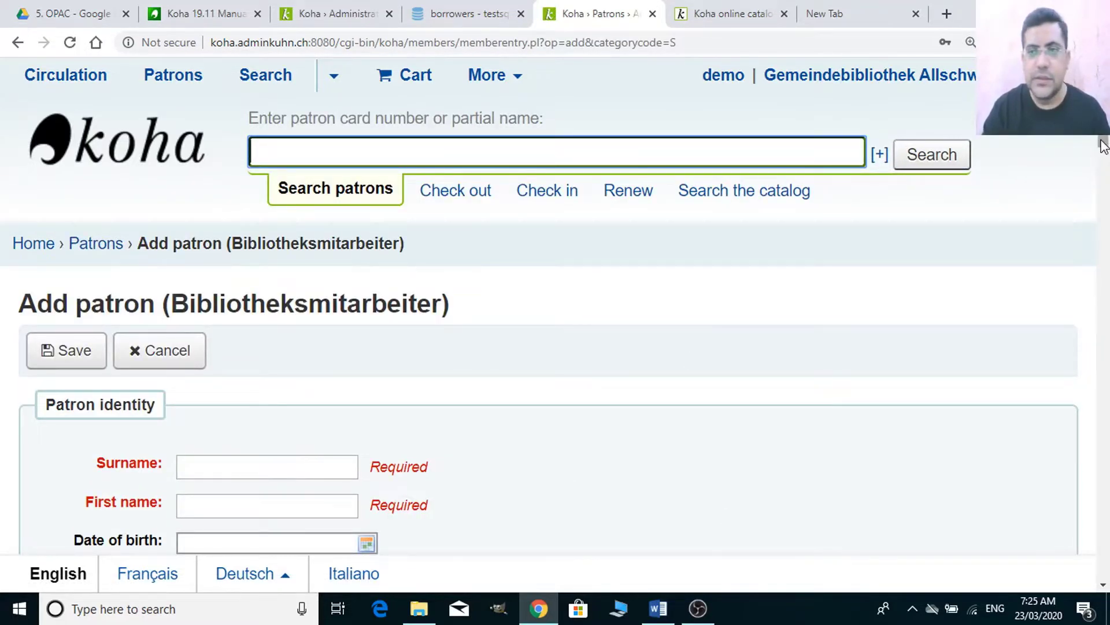
- Scroll down the Add patron form, then return to the Koha › Administration Patrons preferences tab
scroll(1103, 146, "down", 3)
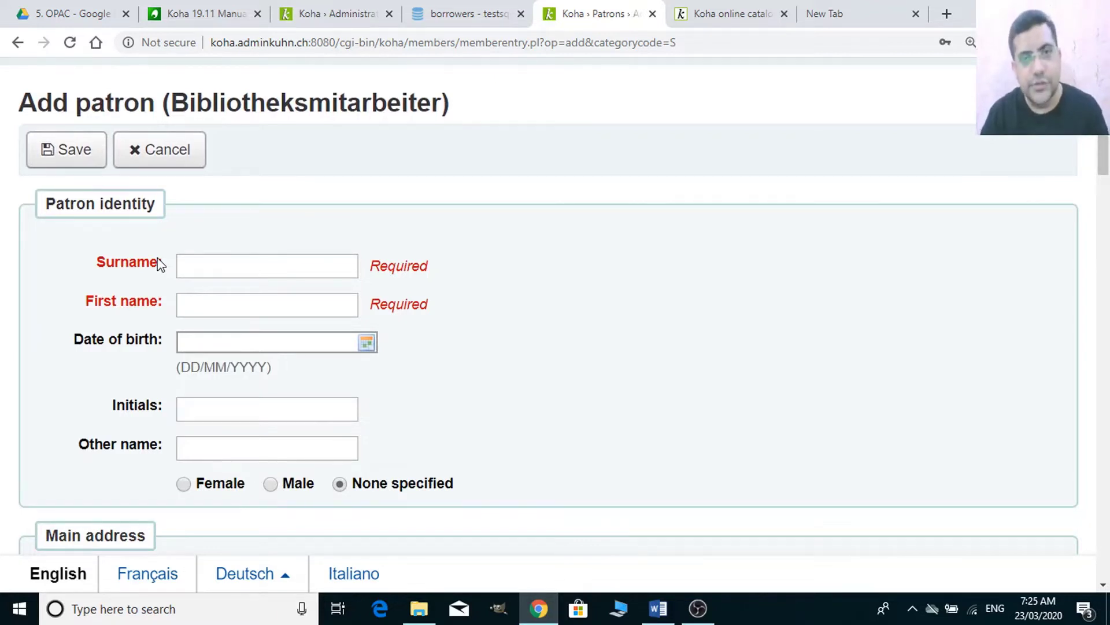
left_click(360, 14)
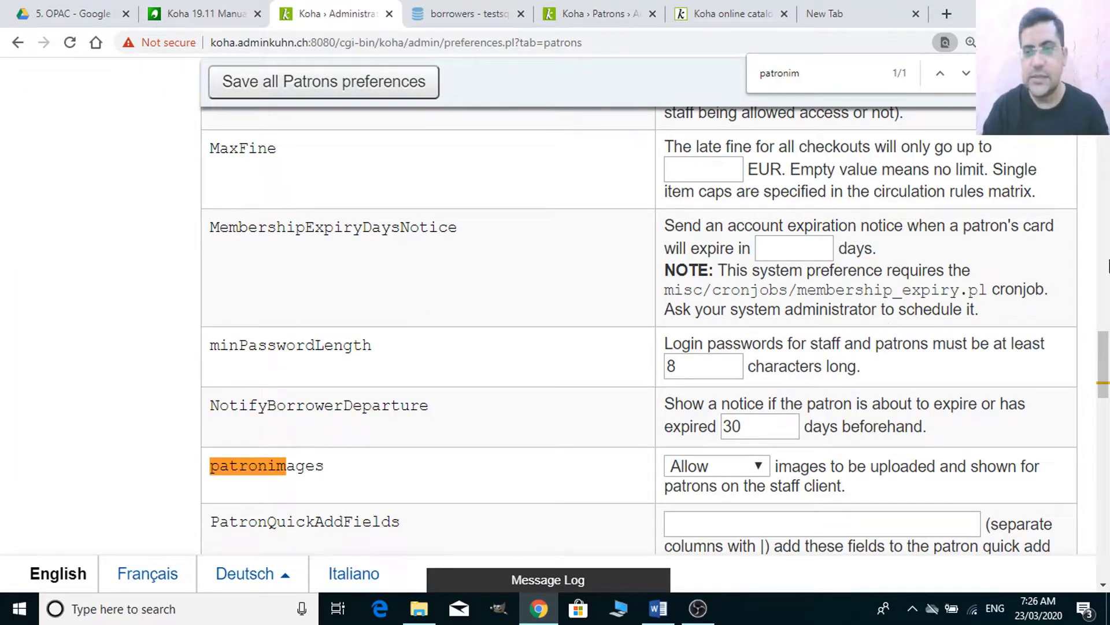
scroll(1104, 307, "up", 3)
left_click_drag(1104, 306, 1103, 128)
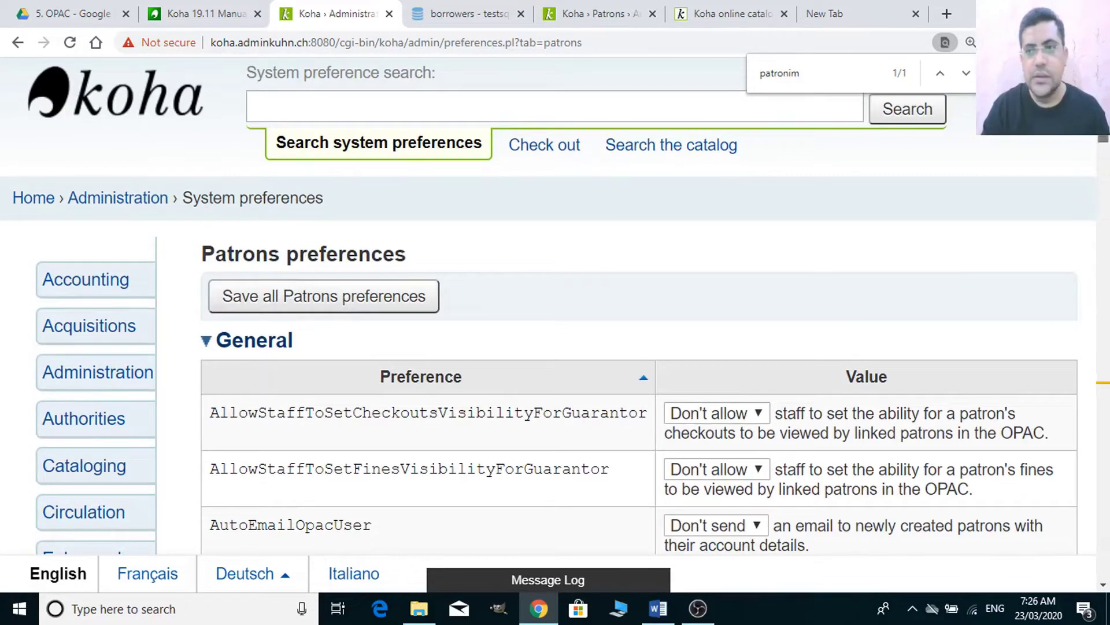
scroll(1106, 143, "down", 6)
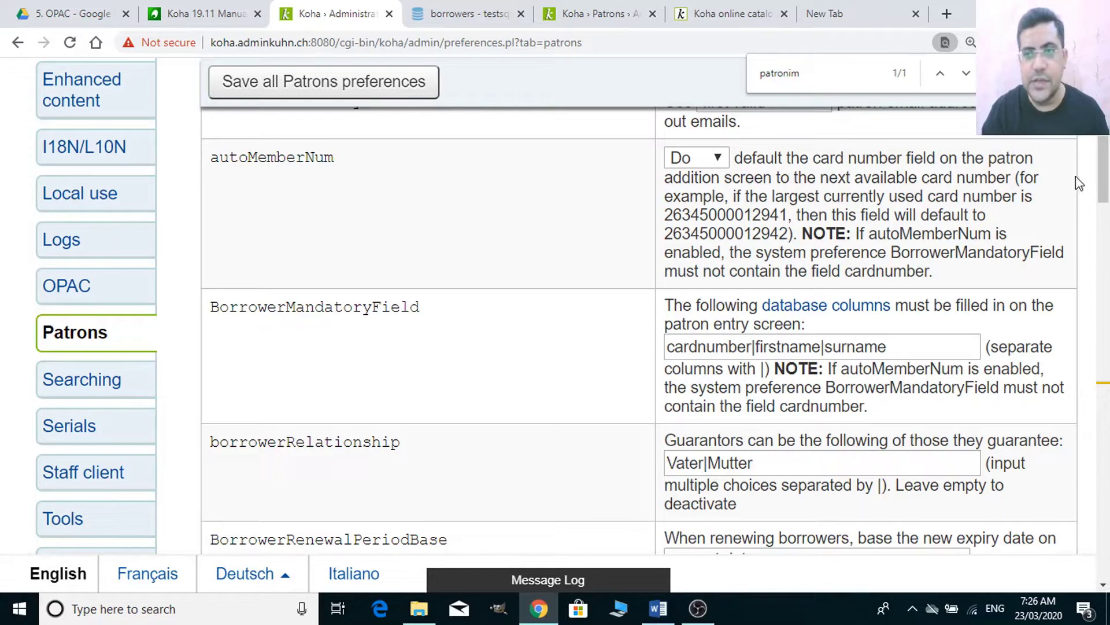
scroll(1105, 203, "down", 4)
left_click_drag(1106, 204, 1106, 220)
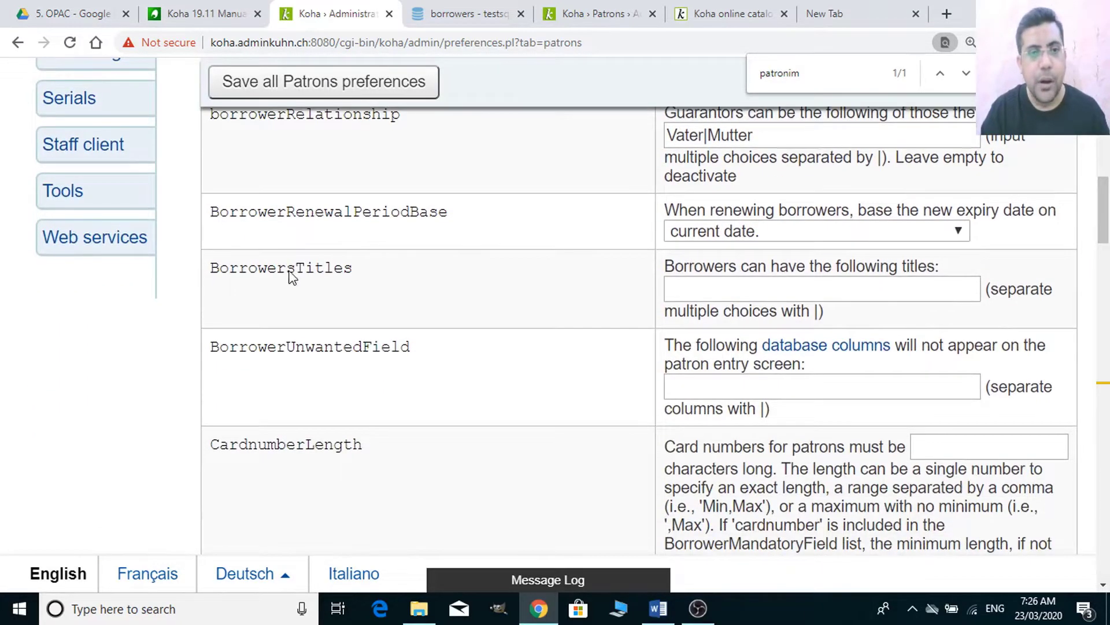
- Enter Mr., Ms., Mrs., Dr., Prof. in BorrowersTitles, removing the space after each pipe
left_click(717, 291)
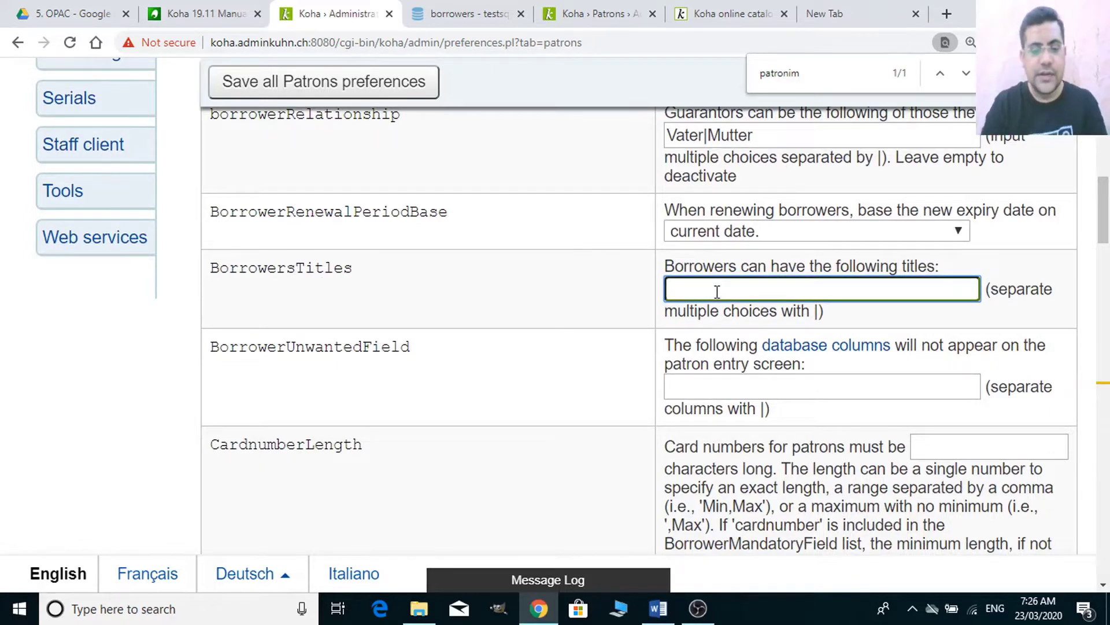
type("Mr")
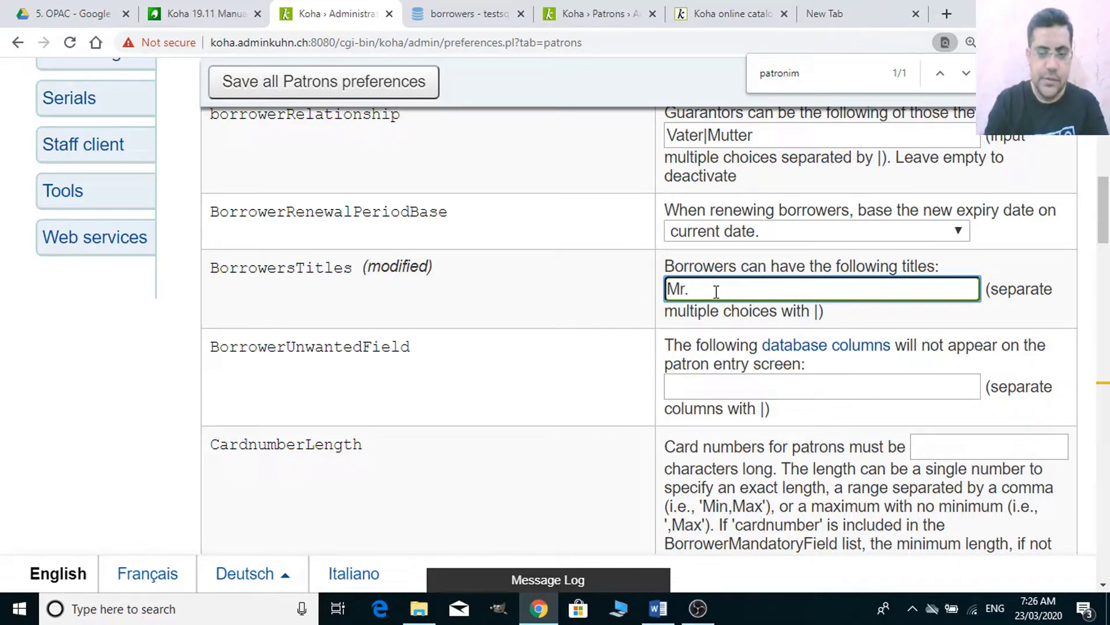
type(". |")
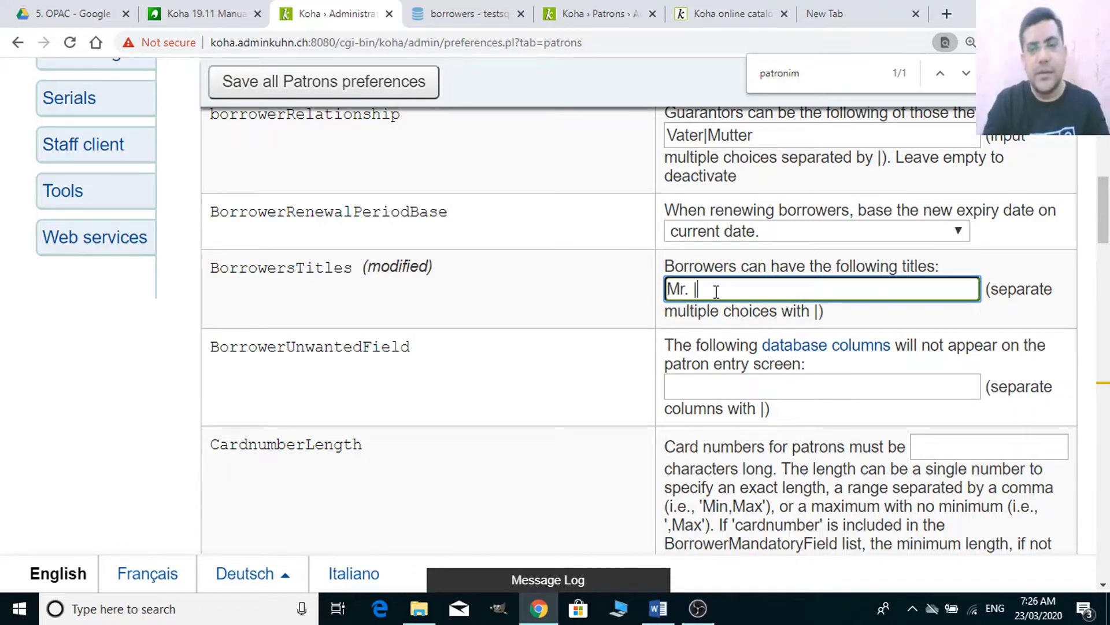
type(" Ms")
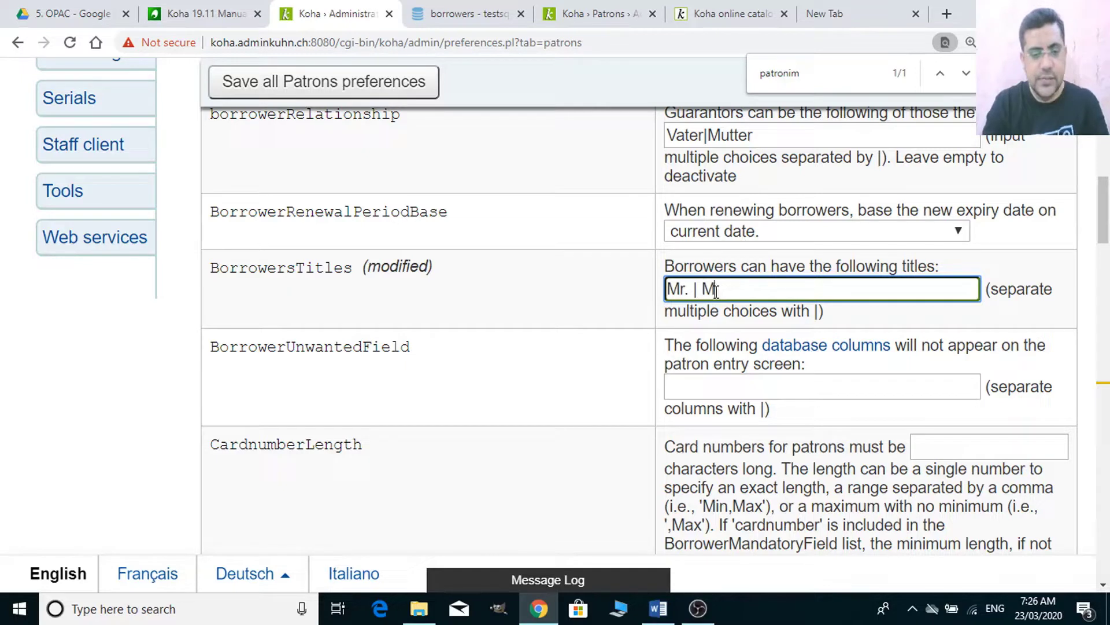
type(". ")
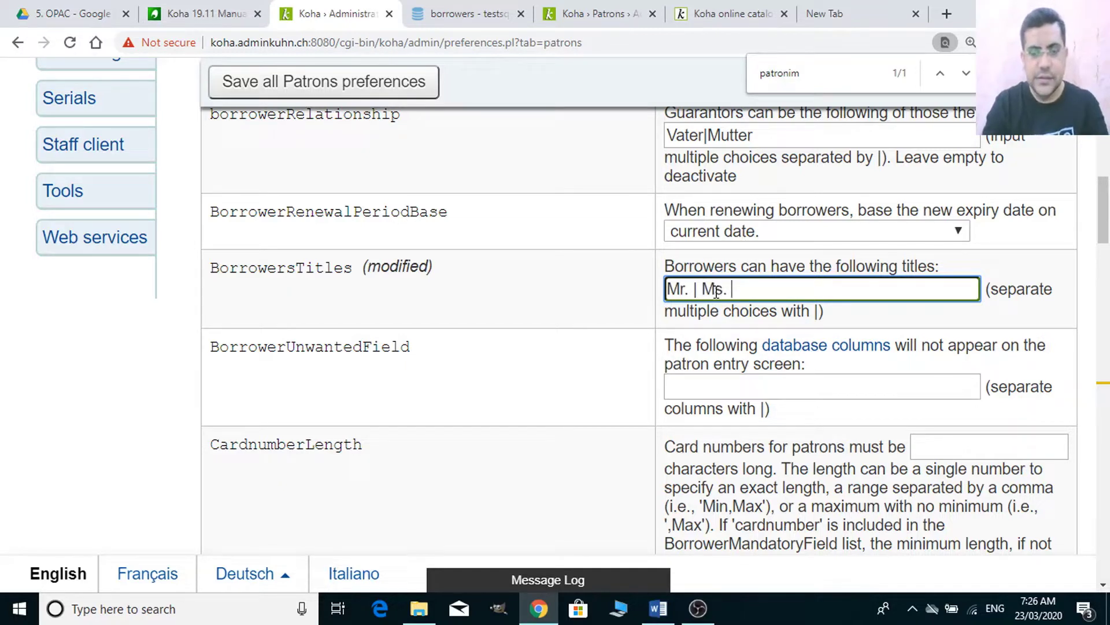
type("|")
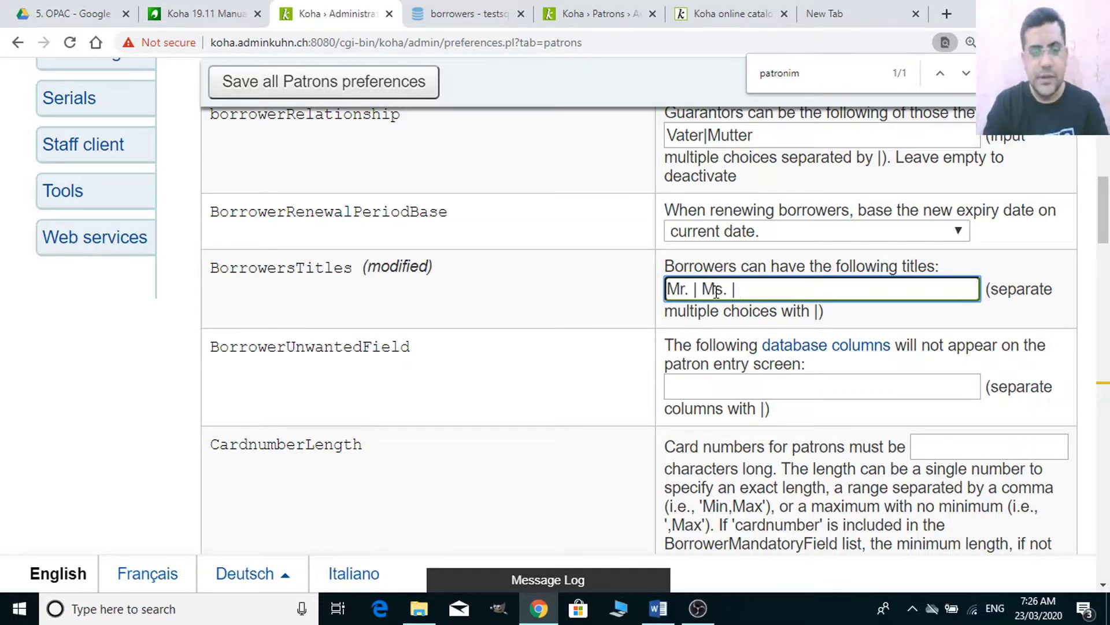
type(" Mrs.")
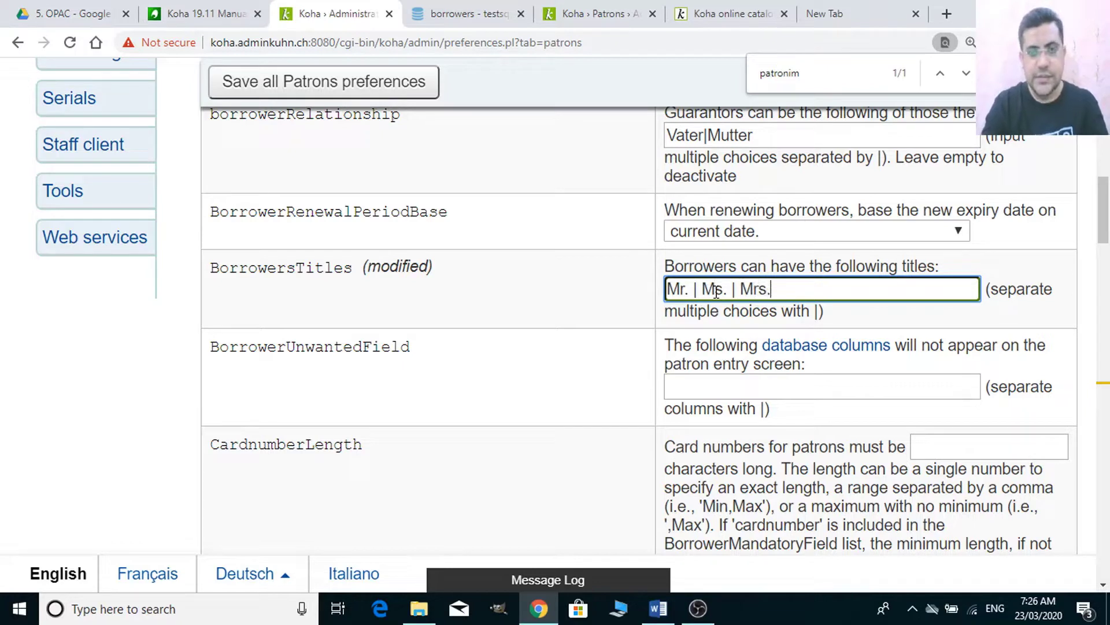
type(" | ")
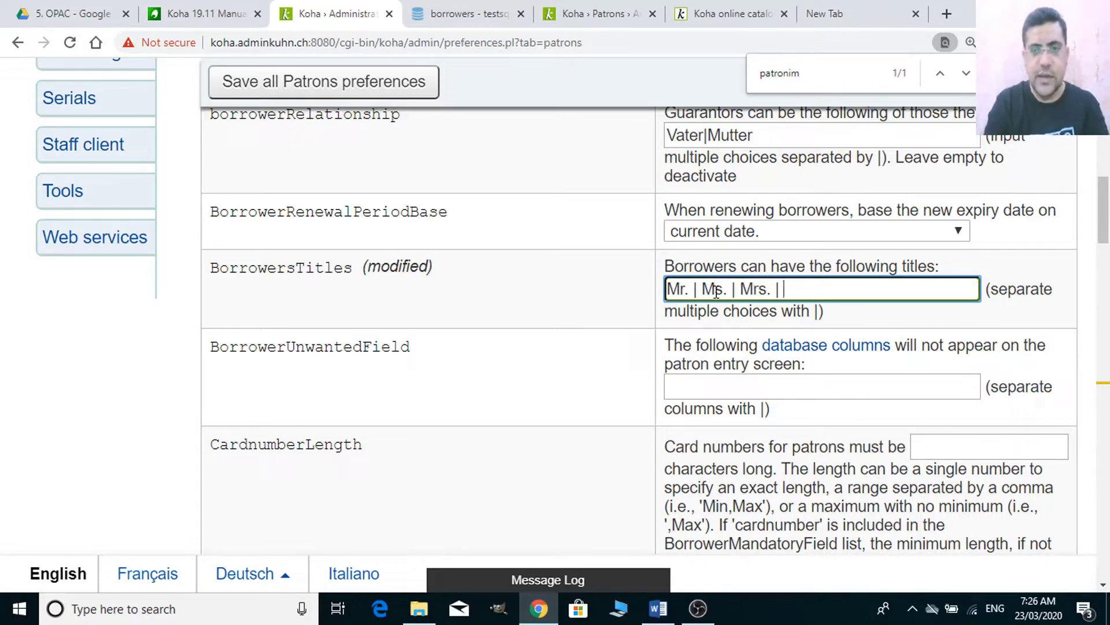
type("Dr")
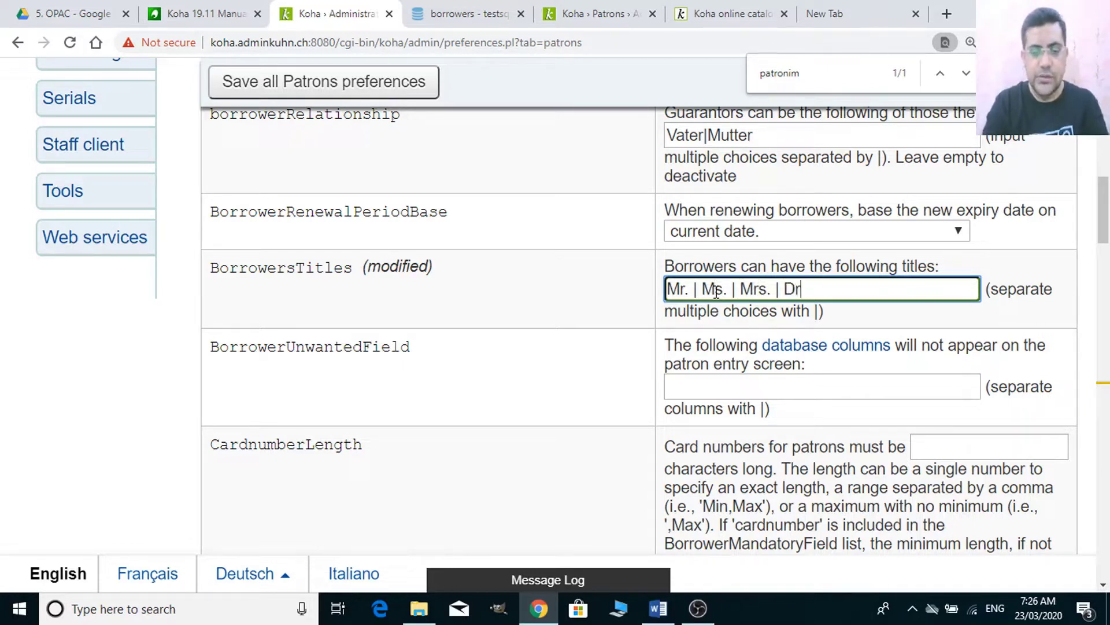
type(". |")
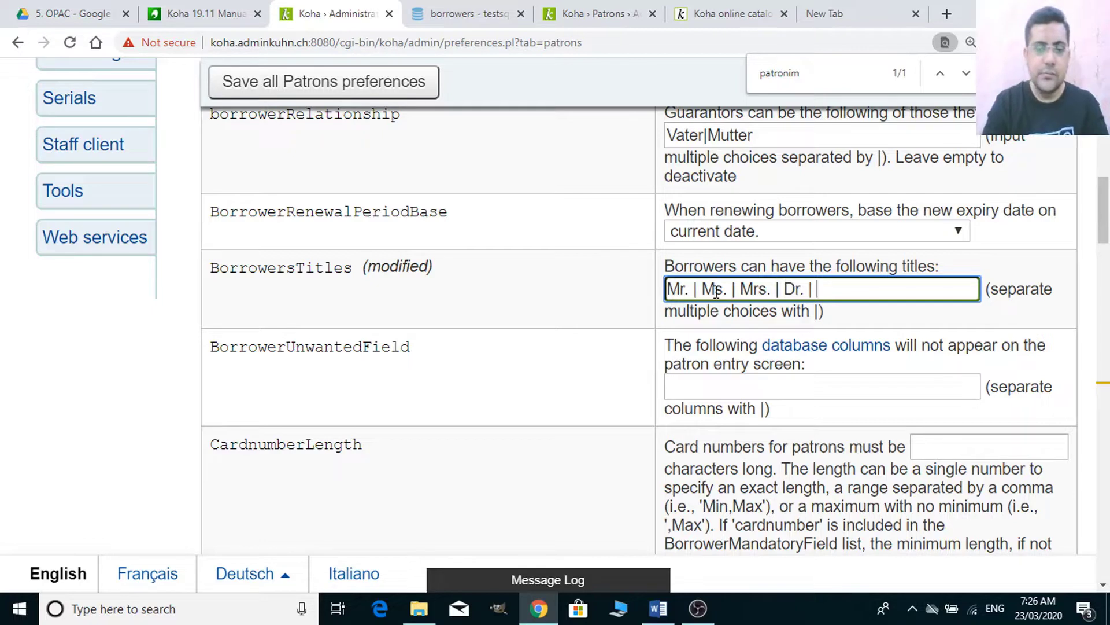
type(" Prof. ")
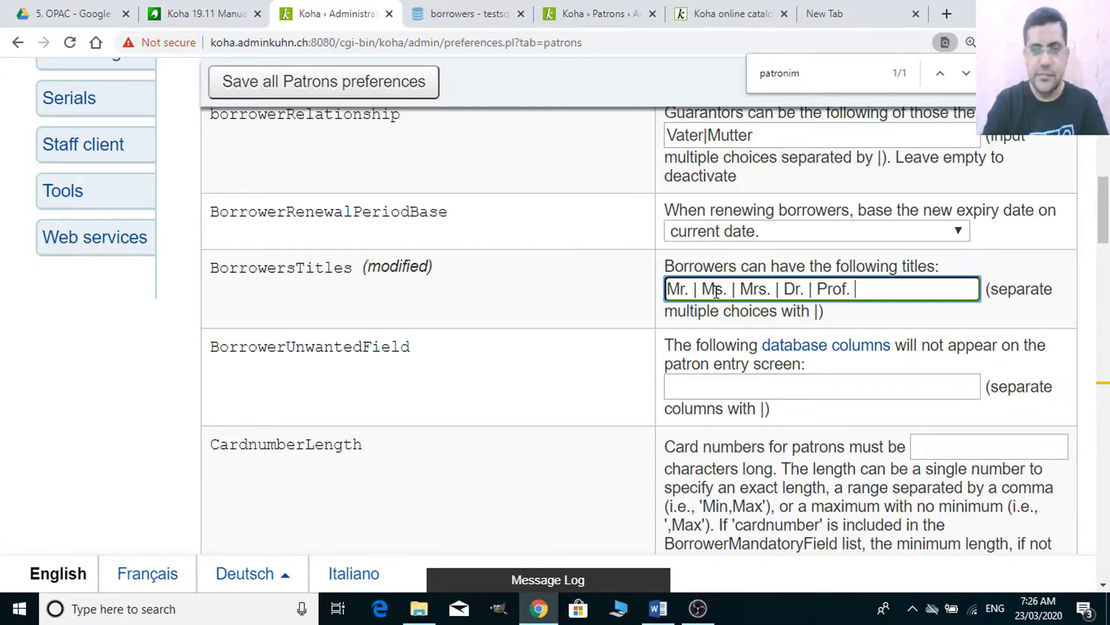
type("|")
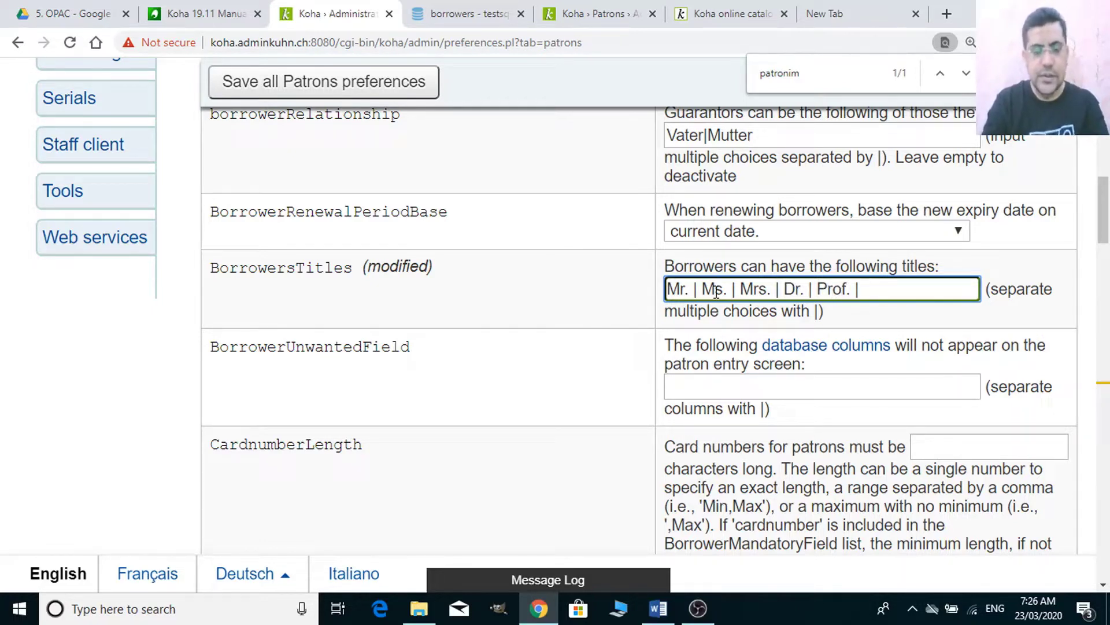
type("E")
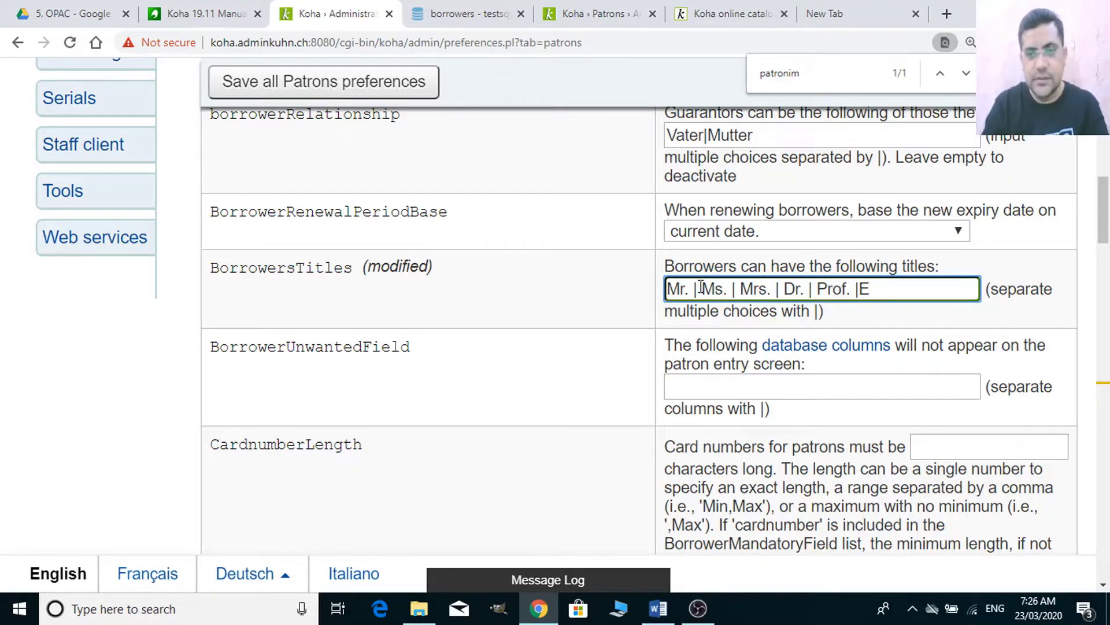
left_click(698, 289)
key("Delete")
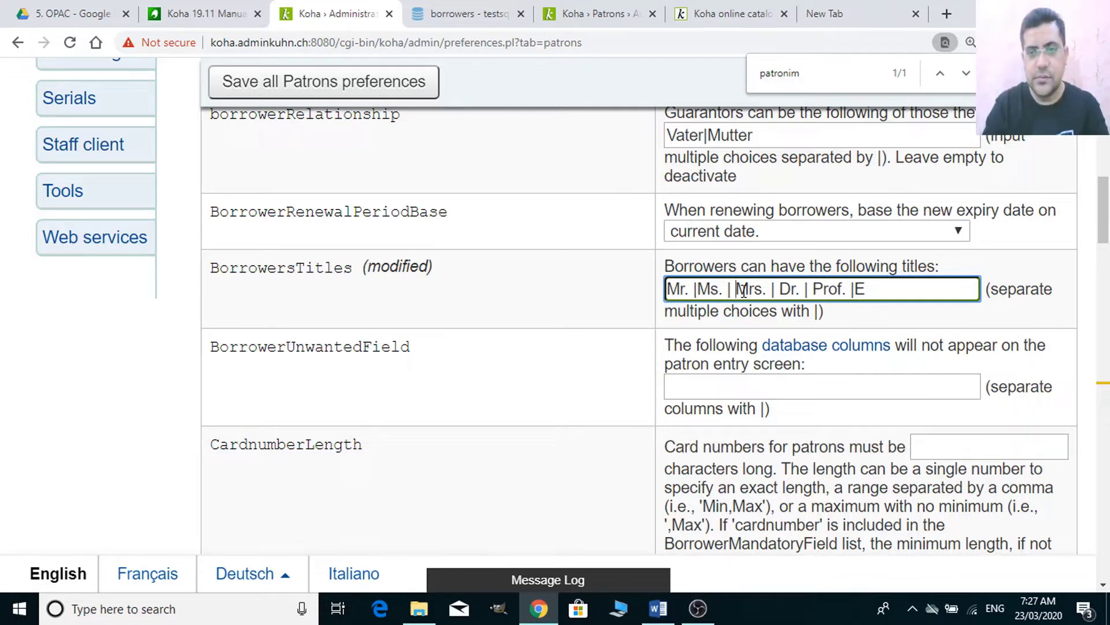
key("BackSpace")
key("Right")
key("Right")
key("Right")
key("Right")
key("Right")
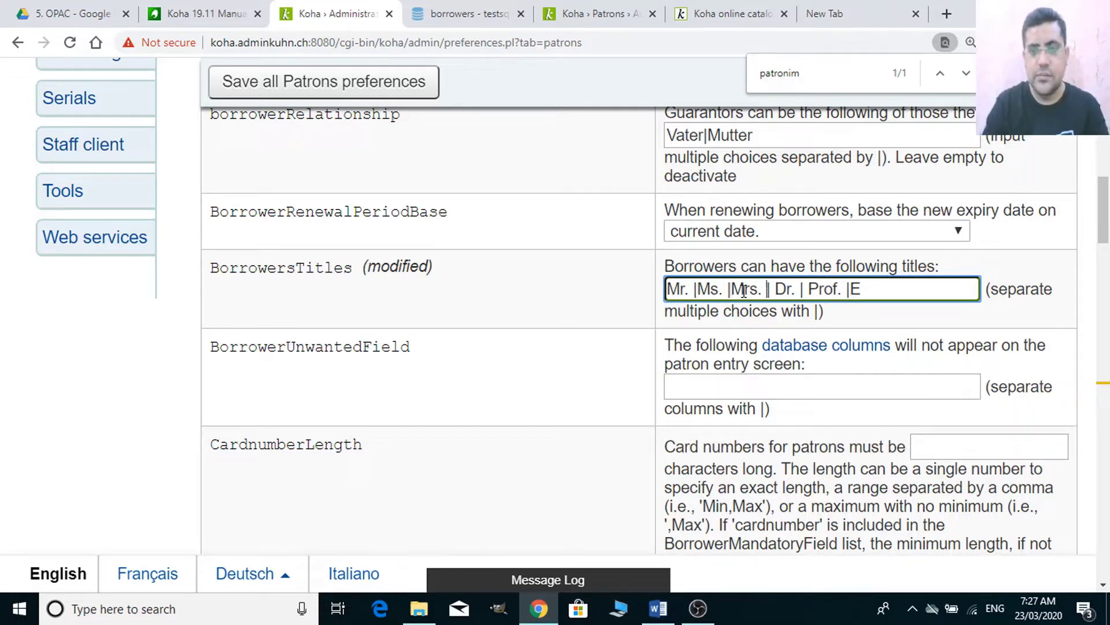
key("BackSpace")
key("Right")
key("Right")
key("Right")
key("Right")
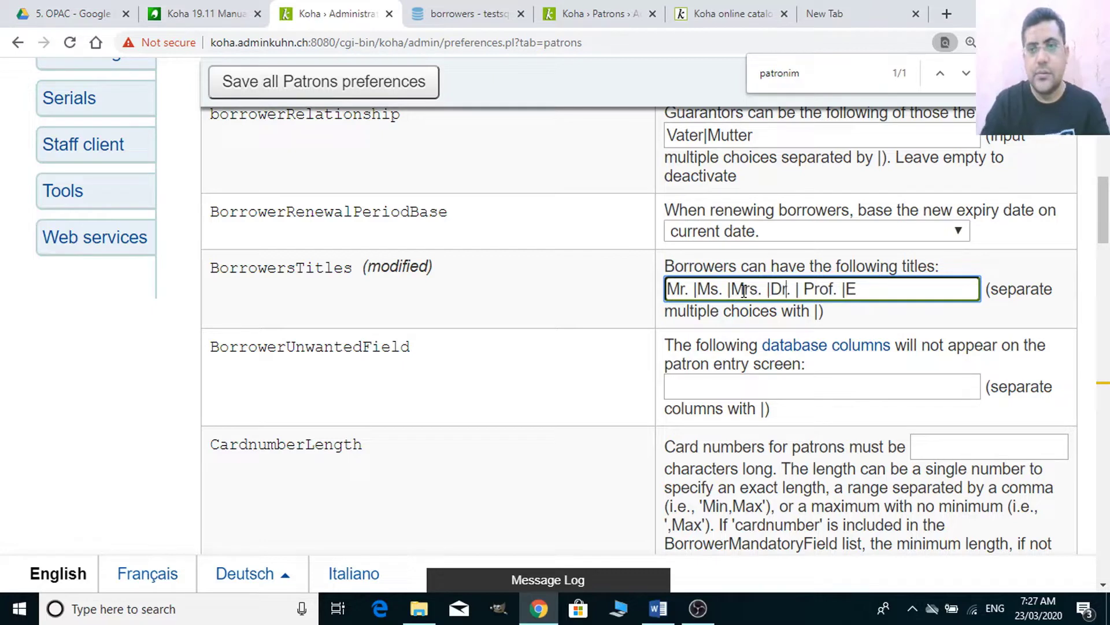
key("Delete")
key("Right")
key("Right")
key("Right")
key("Right")
key("Right")
key("Right")
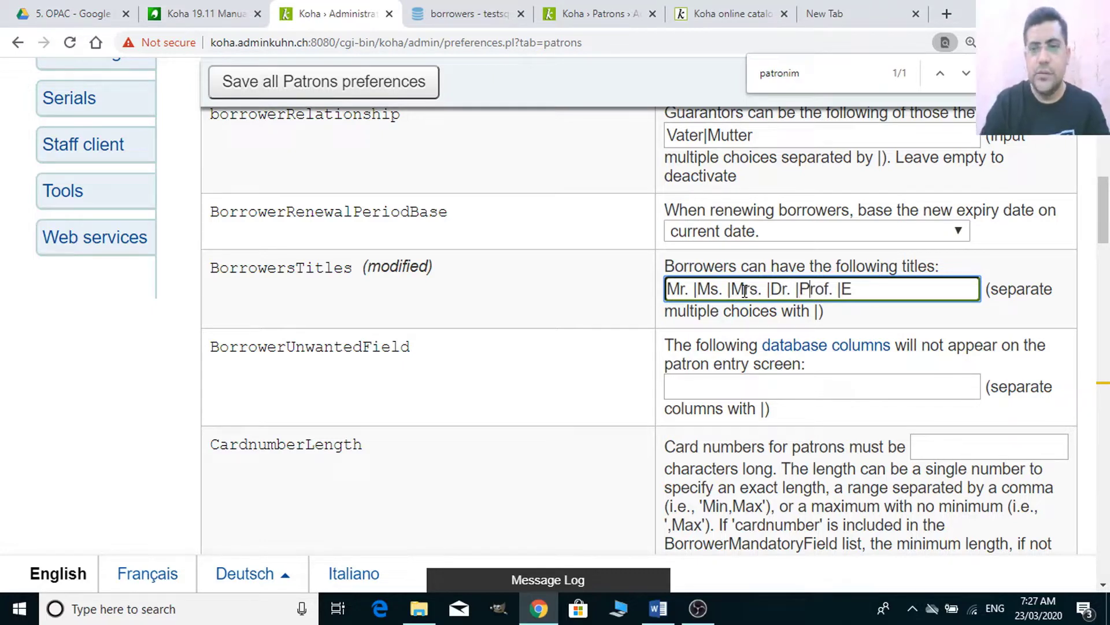
key("Right")
key("Right")
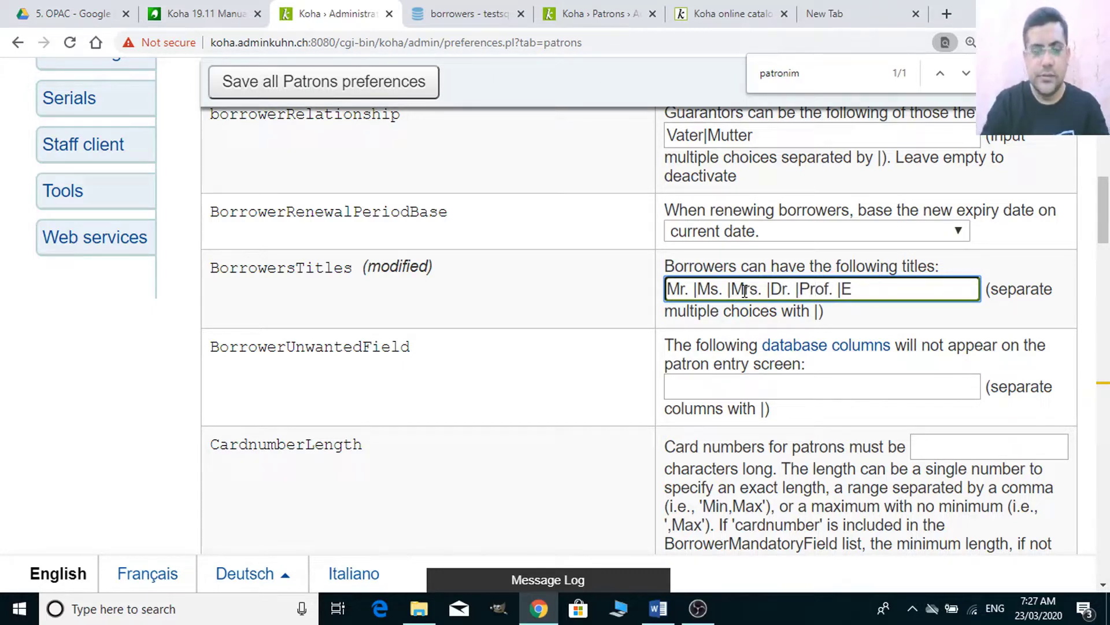
- Extend the titles list with Engr., Prof. Dr. and Sir
type("ngr.")
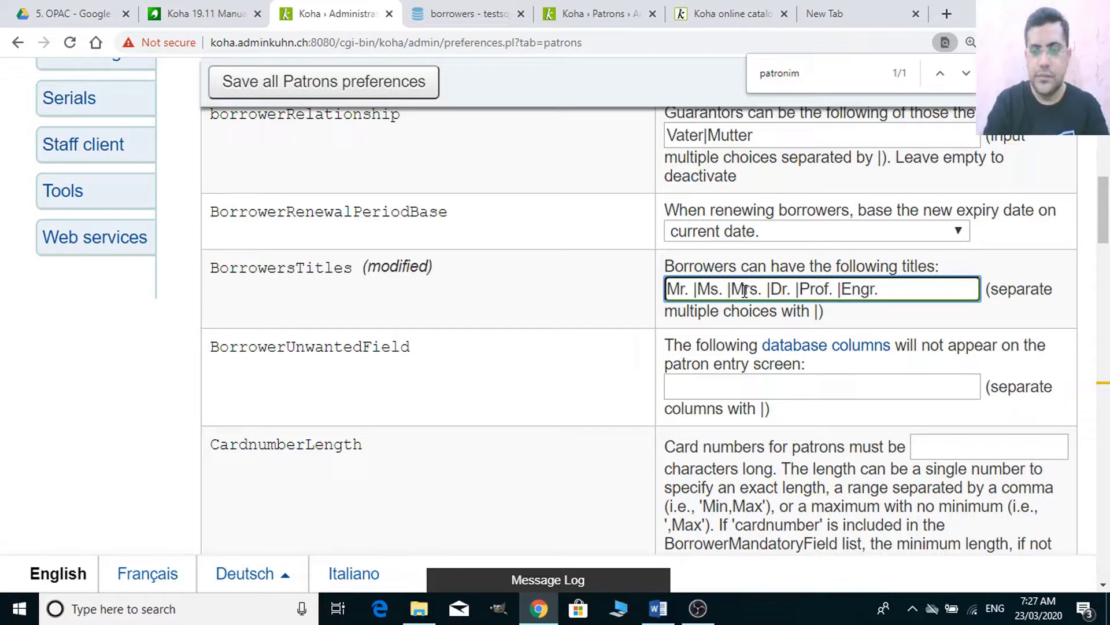
type(" |")
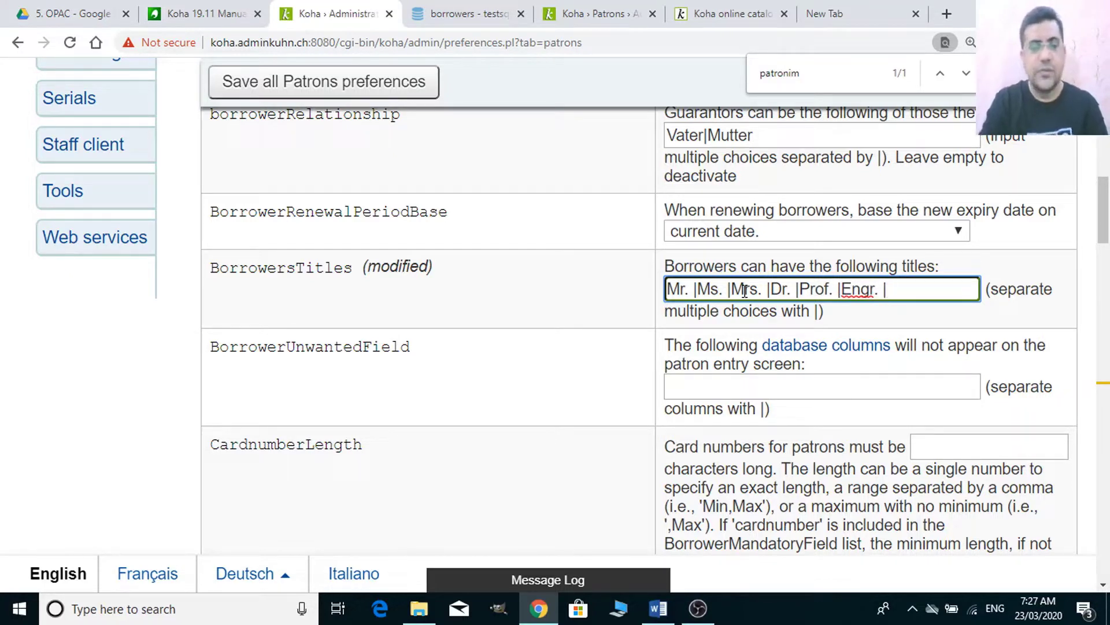
type(" Prof")
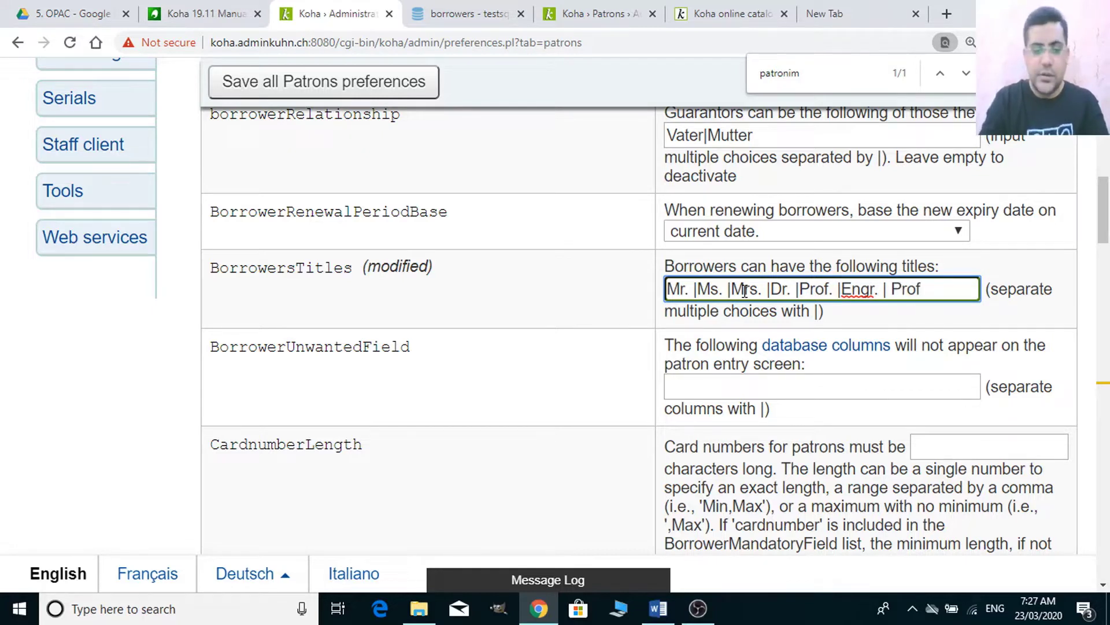
key("BackSpace")
key("BackSpace")
key("BackSpace")
key("BackSpace")
key("BackSpace")
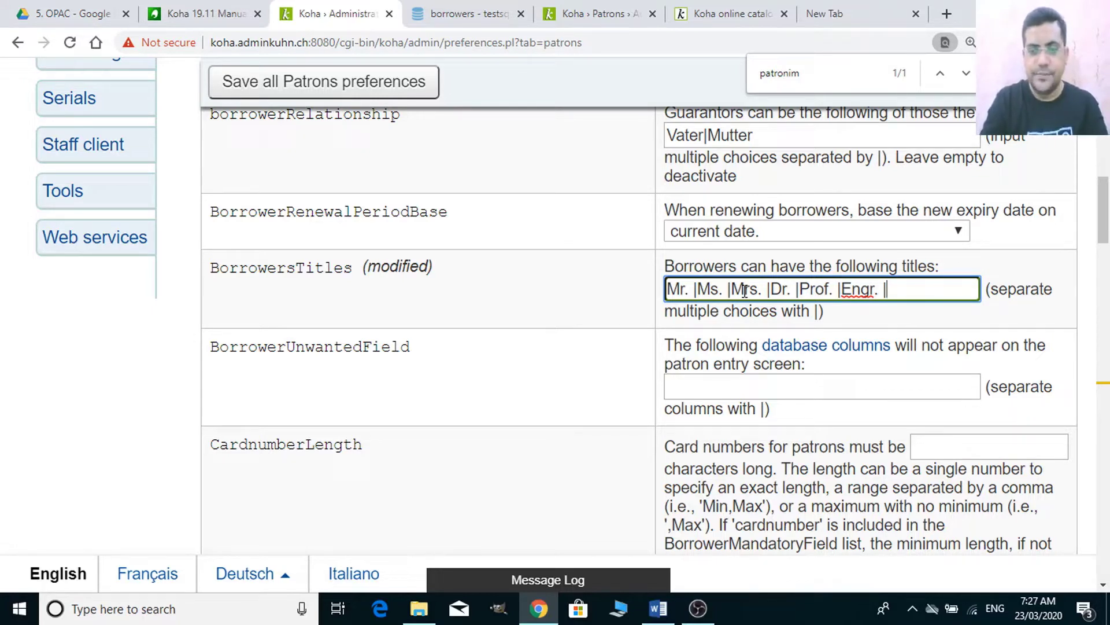
type("Prof.")
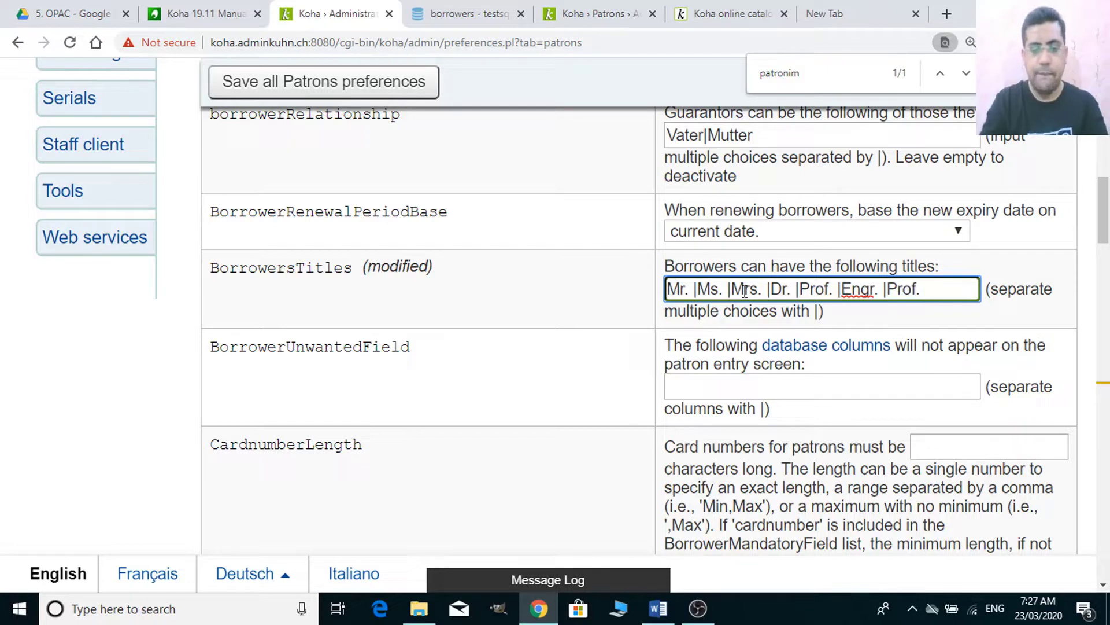
key("BackSpace")
key("BackSpace")
type("f")
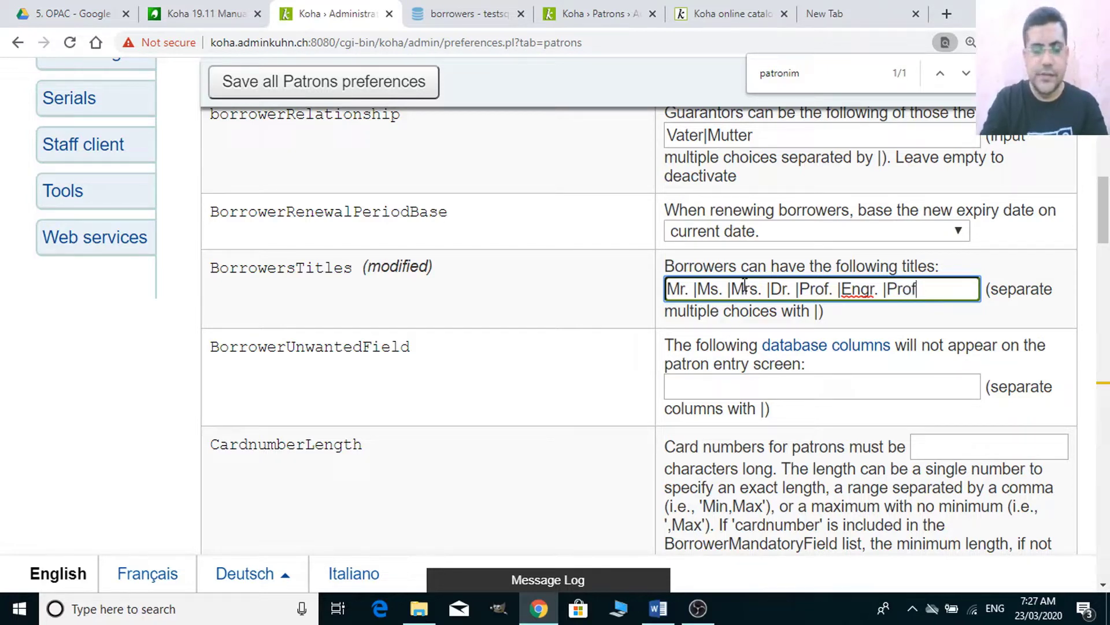
type(". Dr")
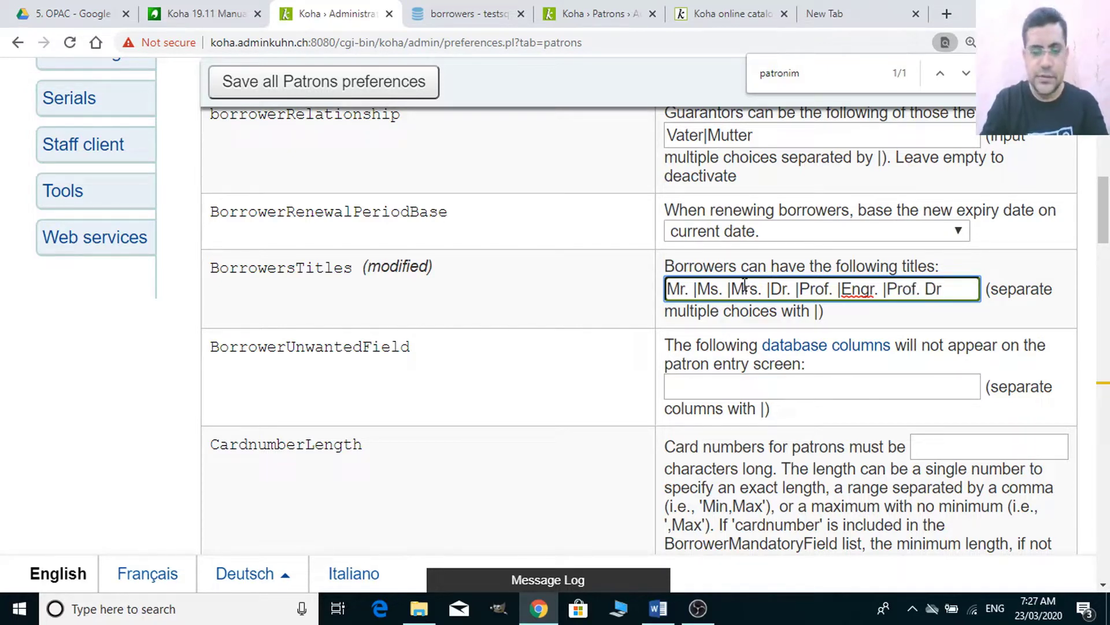
type(". |")
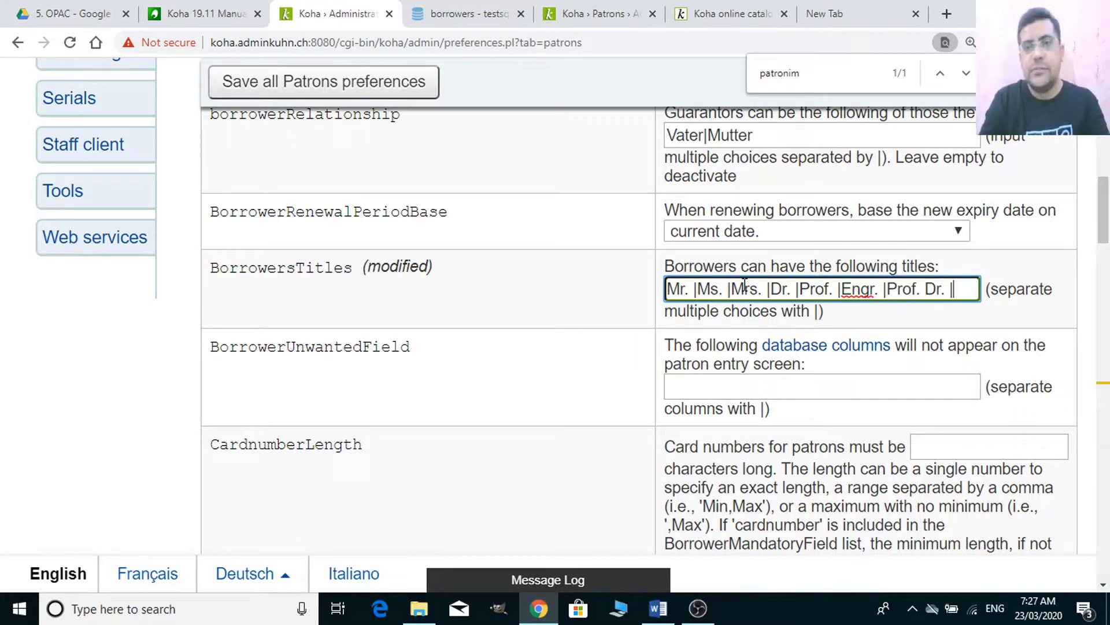
type("Sir")
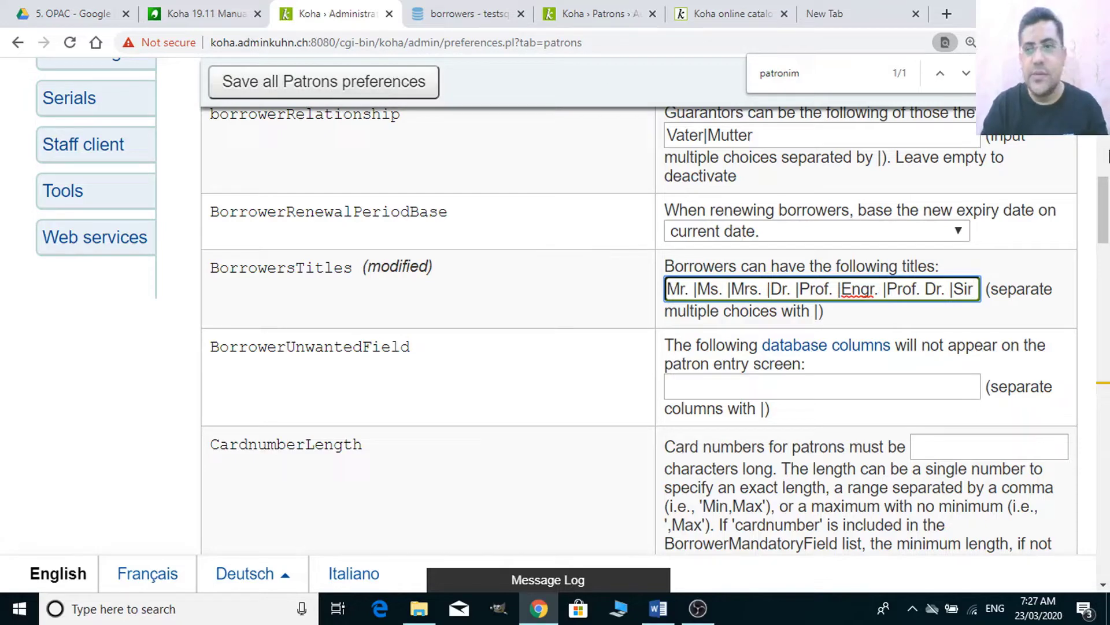
- Finish the BorrowersTitles list (Mr. through Sir) and save all Patrons preferences
left_click_drag(1104, 191, 1104, 168)
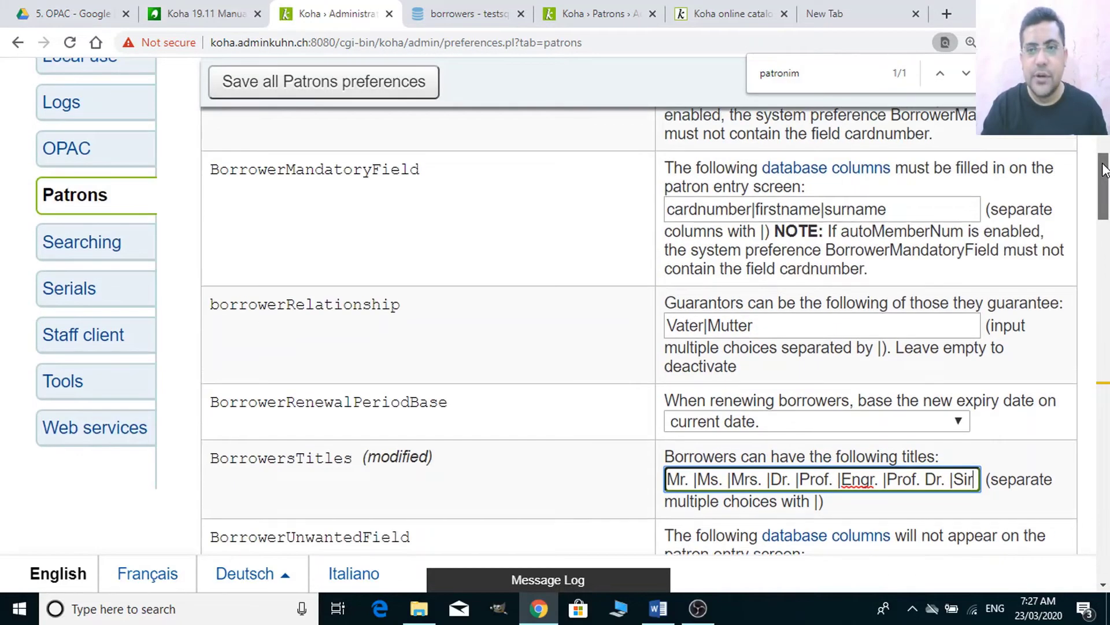
left_click(766, 308)
left_click_drag(764, 325, 683, 306)
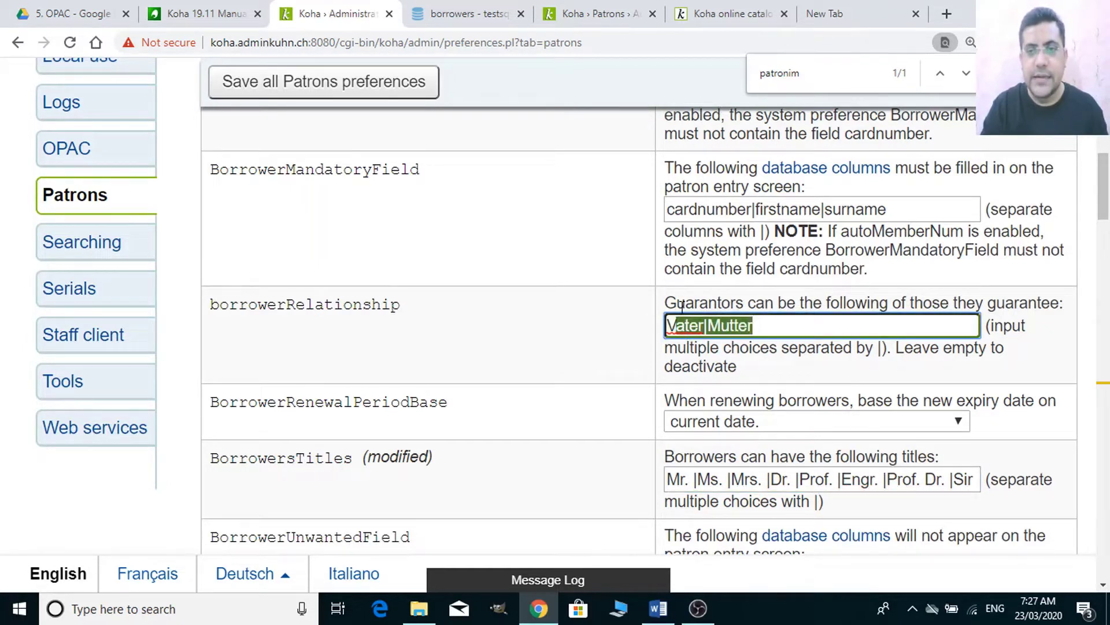
double_click(782, 323)
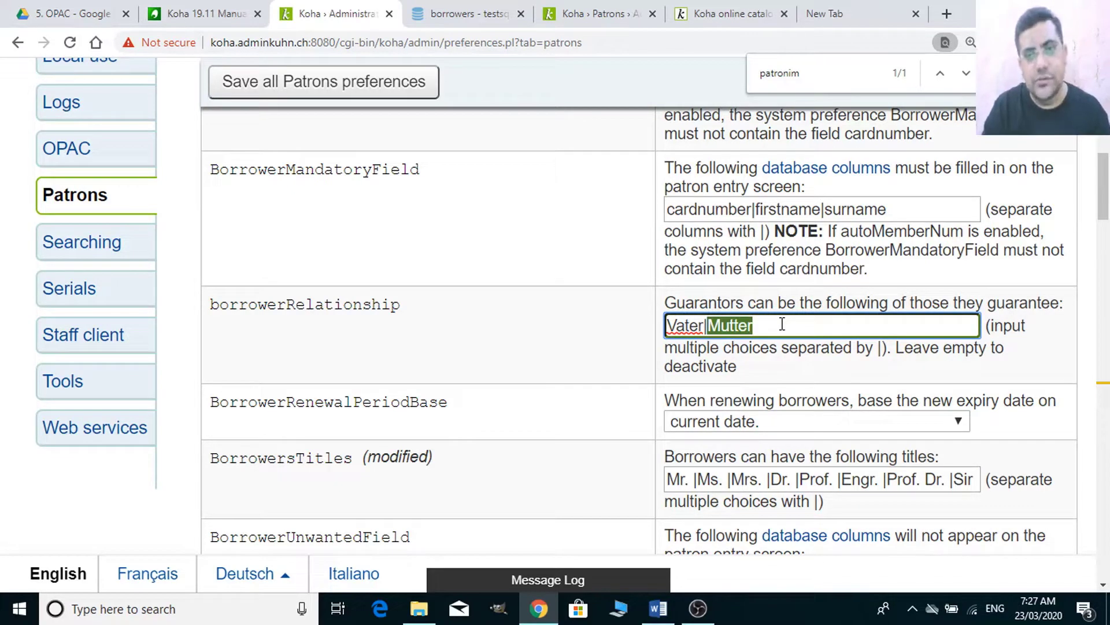
left_click(782, 324)
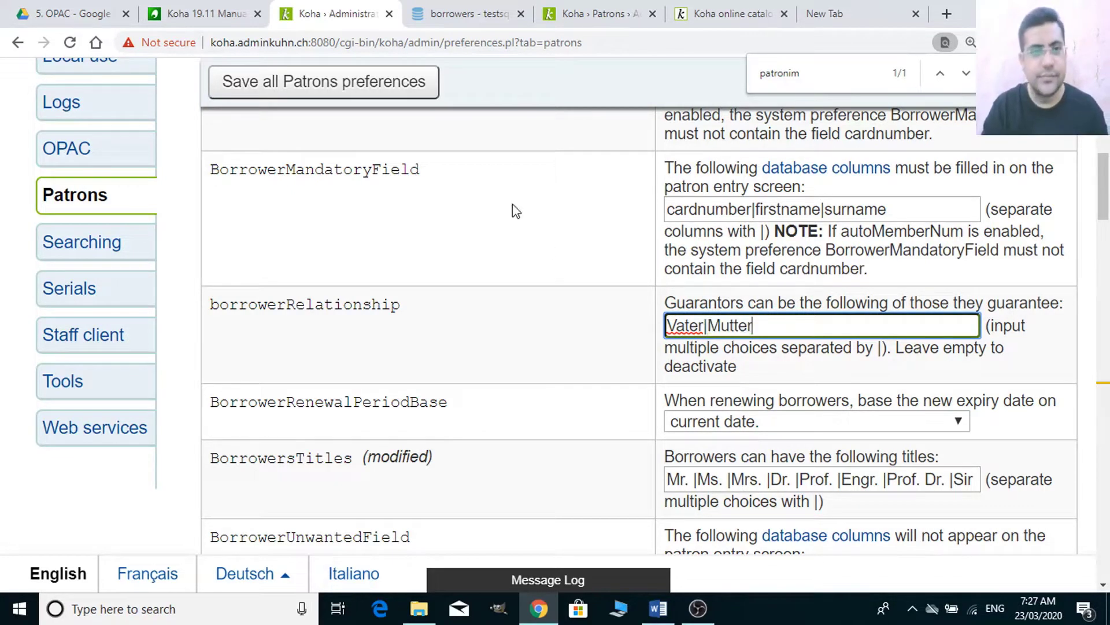
left_click(412, 94)
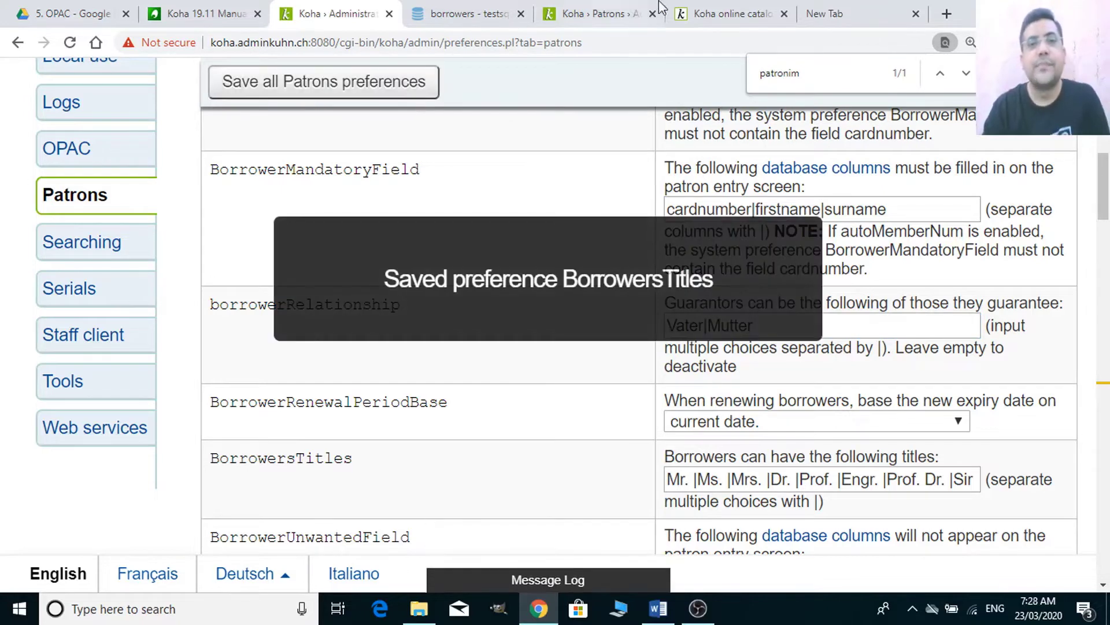
- Reload the Add patron form and choose Dr. as the salutation
left_click(596, 14)
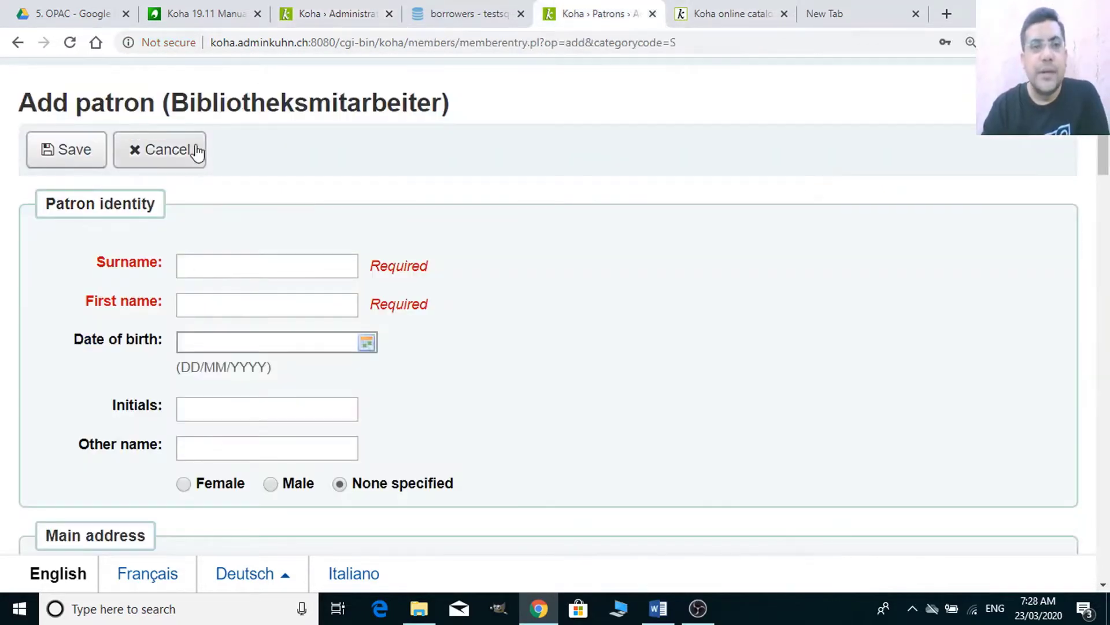
left_click(360, 46)
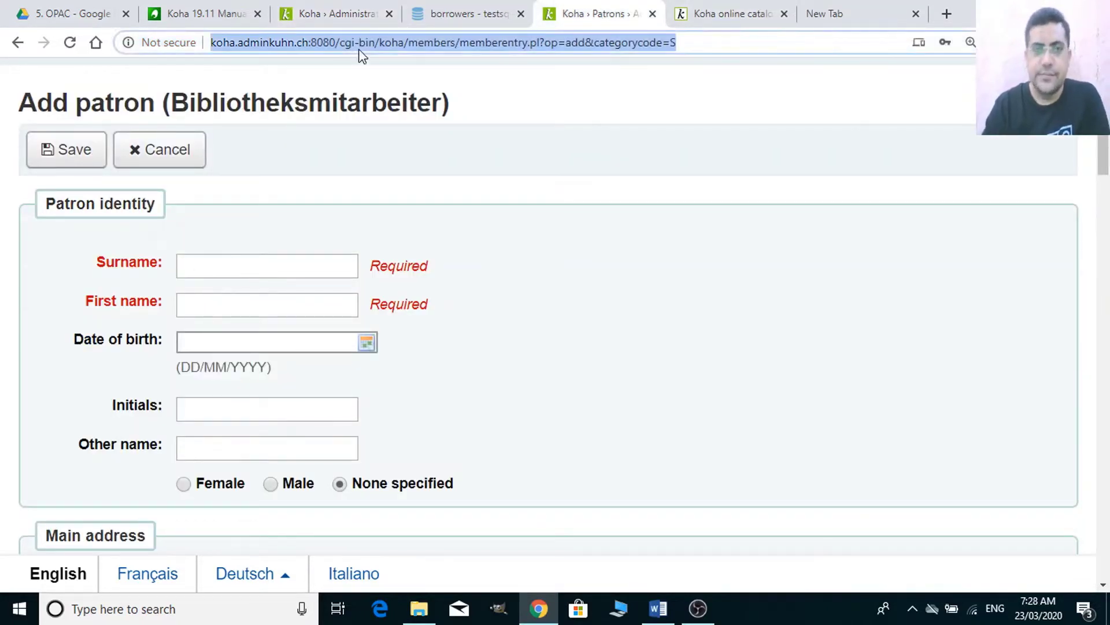
key("Return")
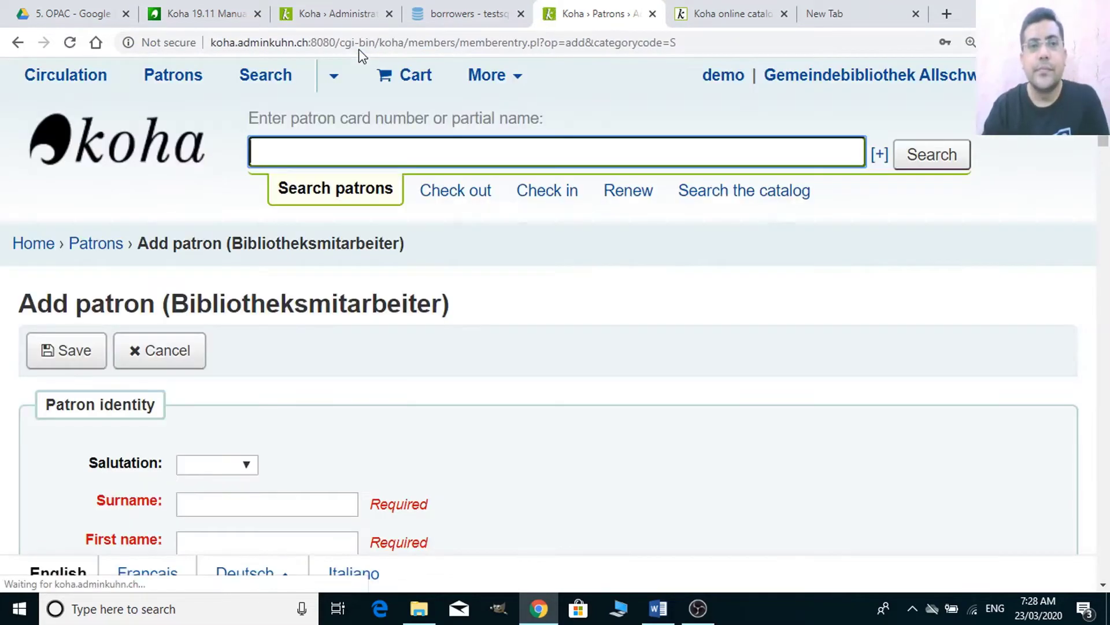
left_click(240, 466)
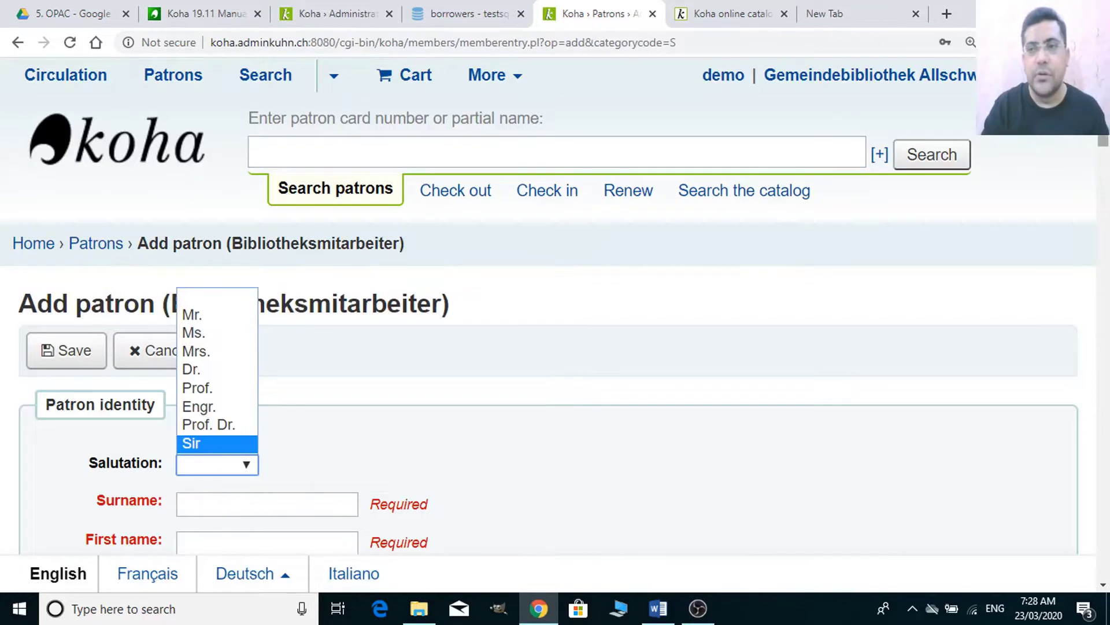
scroll(353, 303, "down", 3)
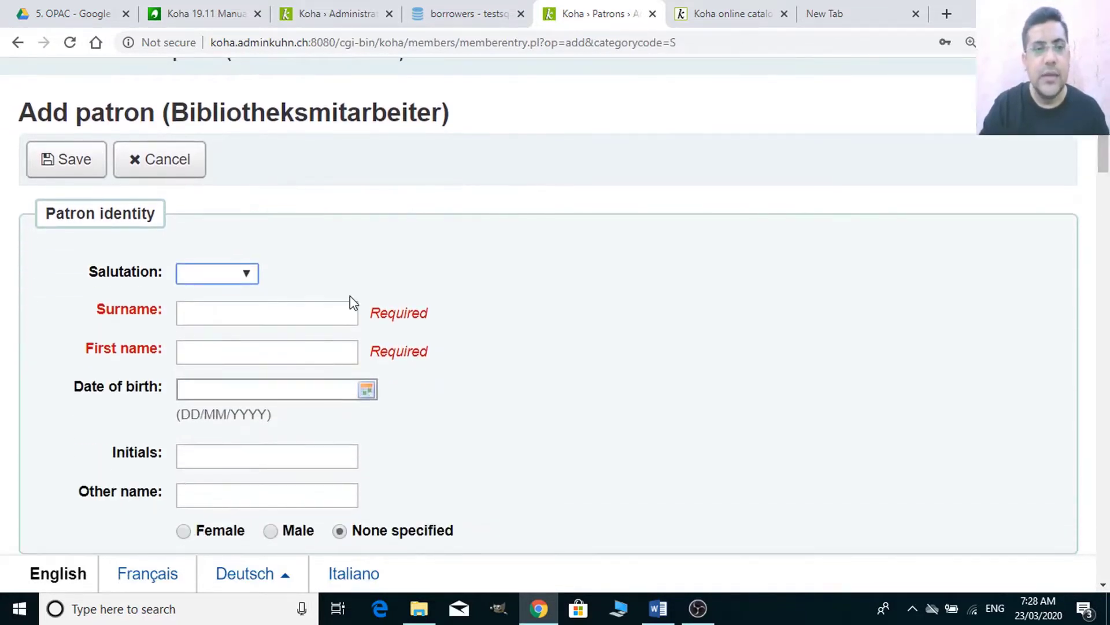
left_click(249, 278)
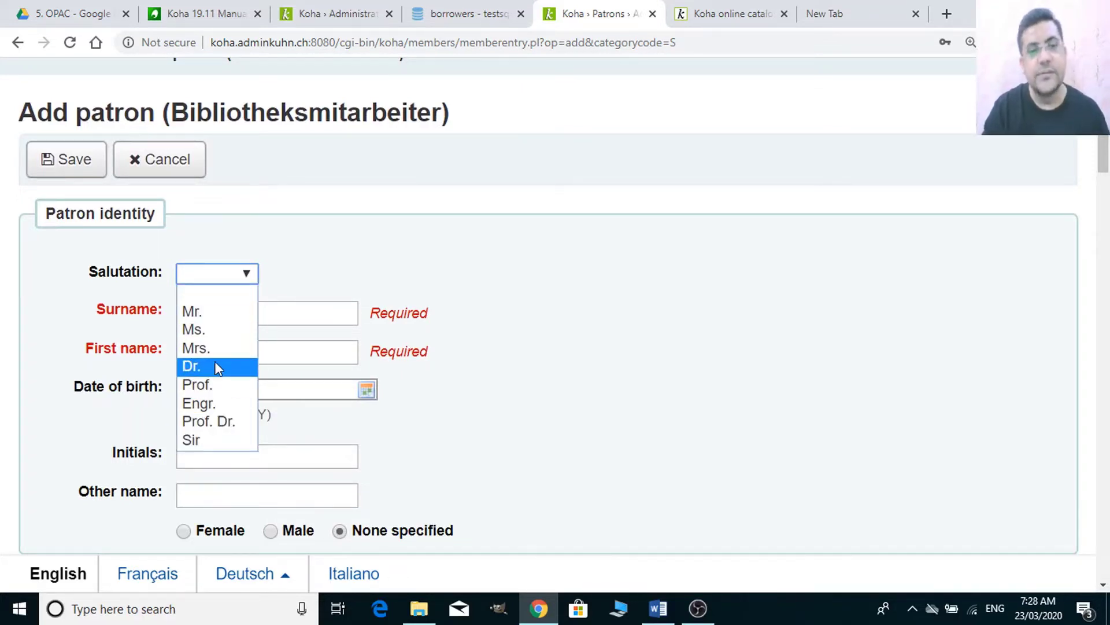
left_click(217, 366)
- Fill in the patron's surname and first name, then return to the Patrons preferences tab
left_click(243, 306)
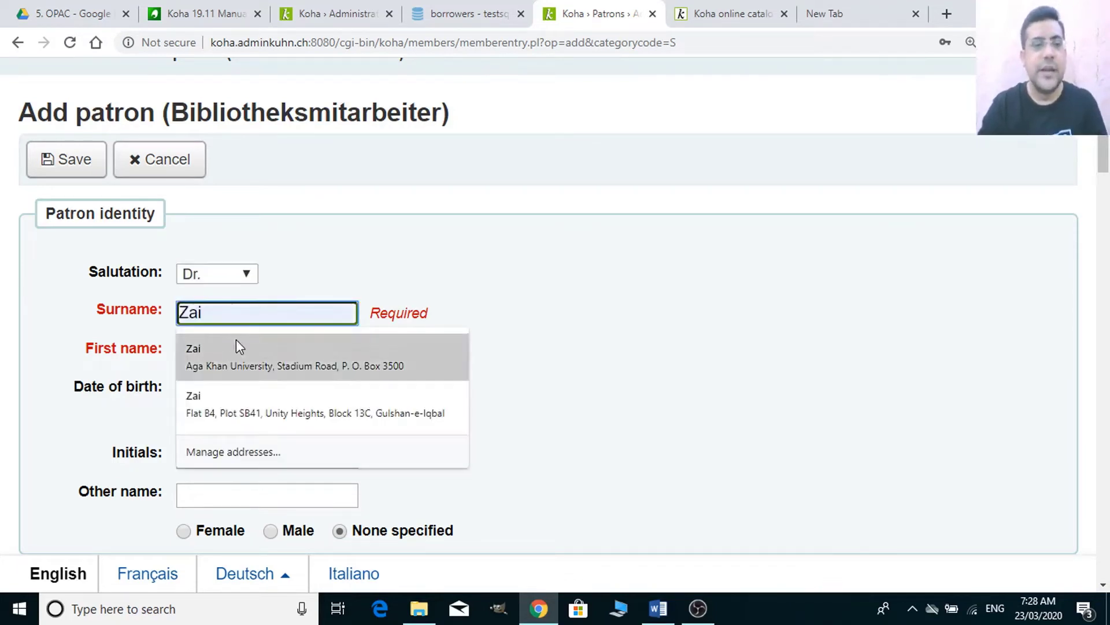
left_click(232, 360)
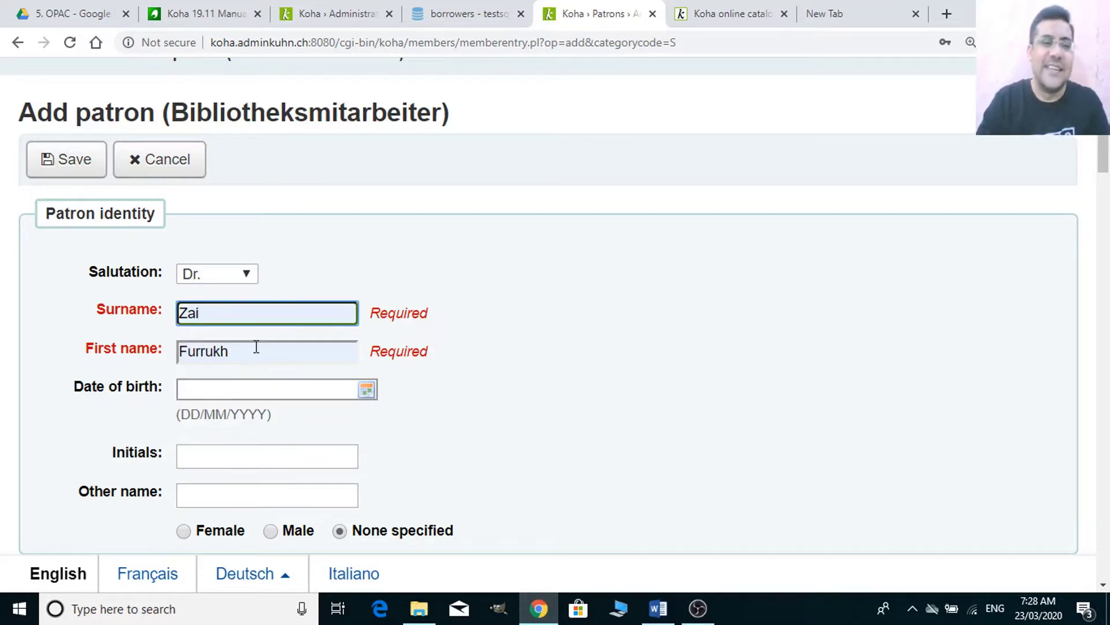
key("BackSpace")
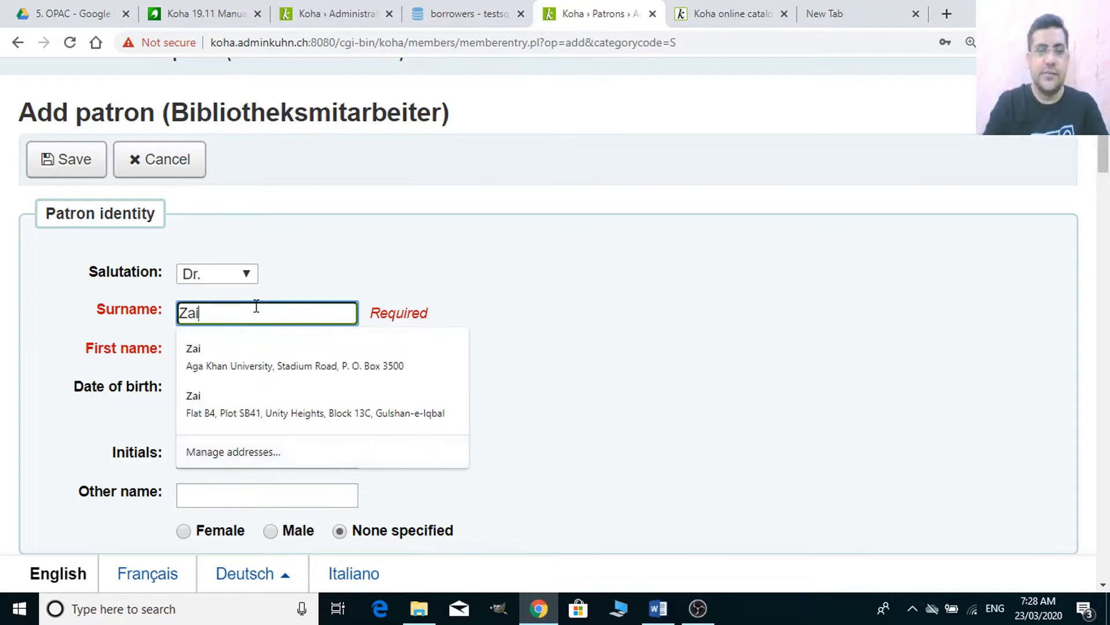
key("BackSpace")
key("BackSpace")
key("BackSpace")
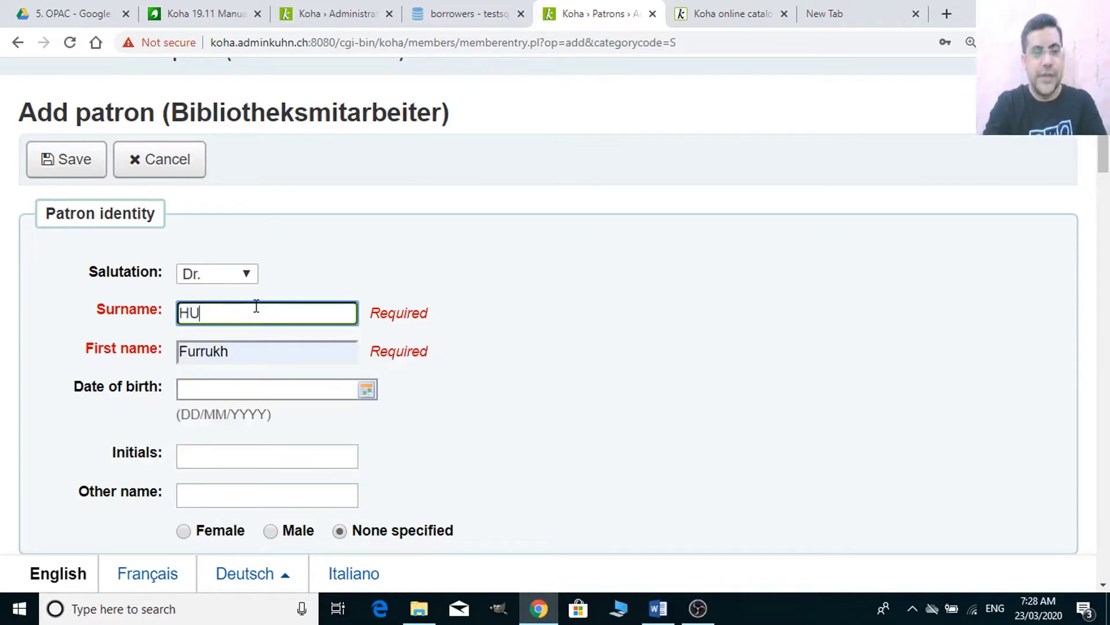
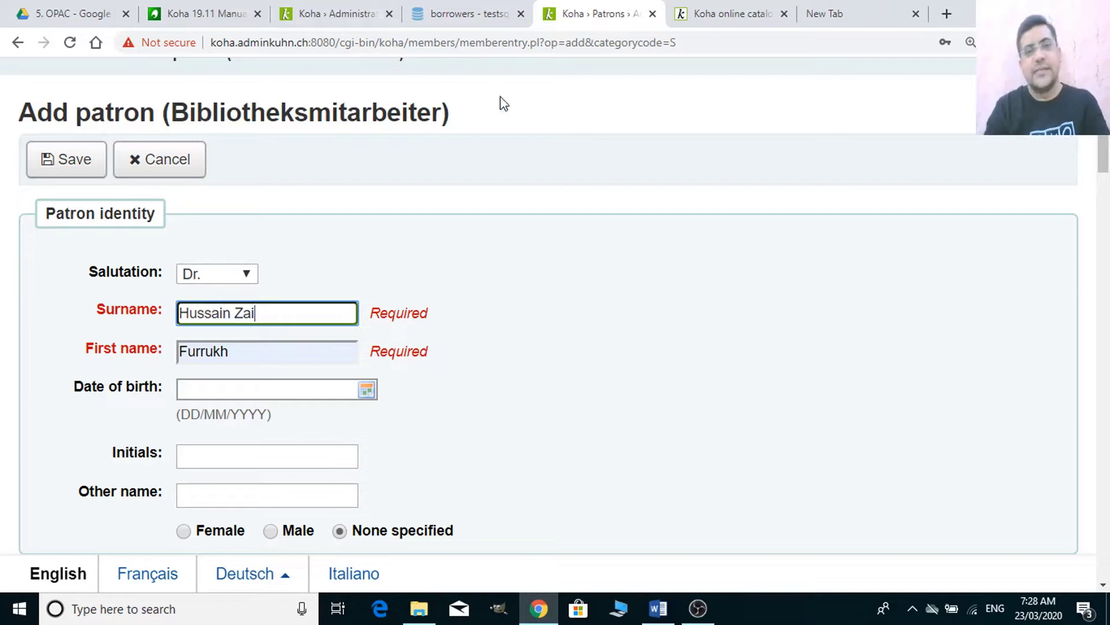
left_click(307, 11)
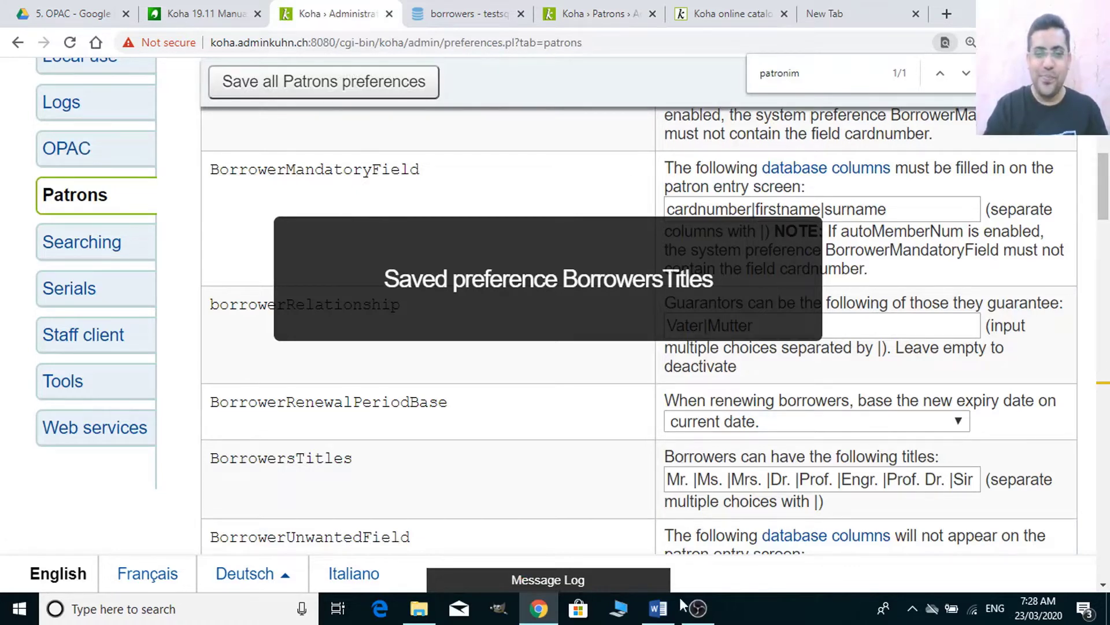
left_click(662, 608)
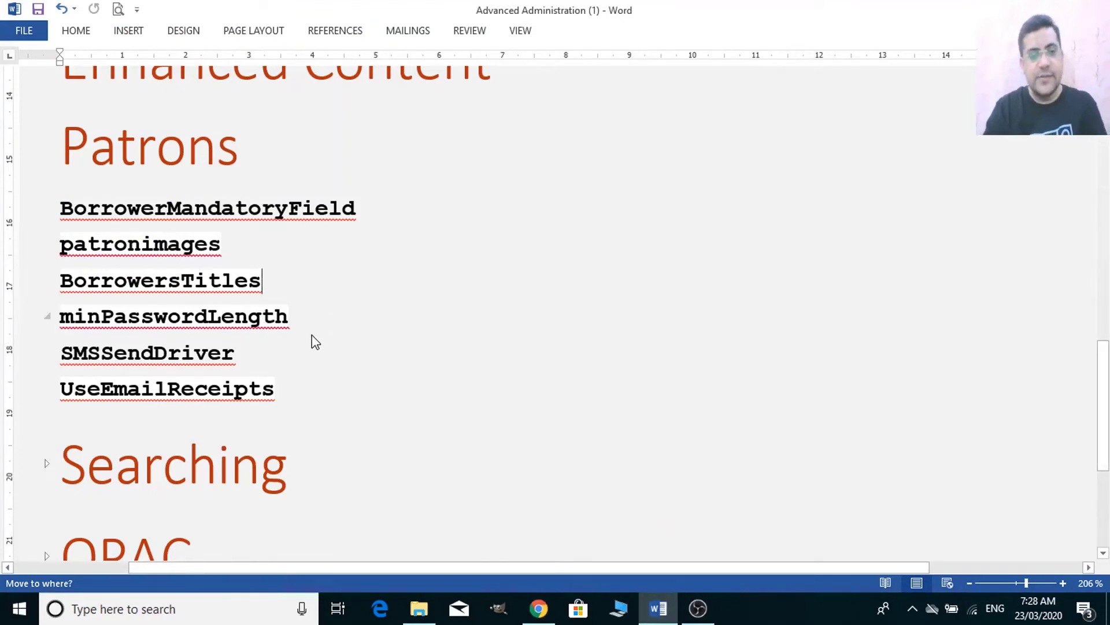
key("super+Tab")
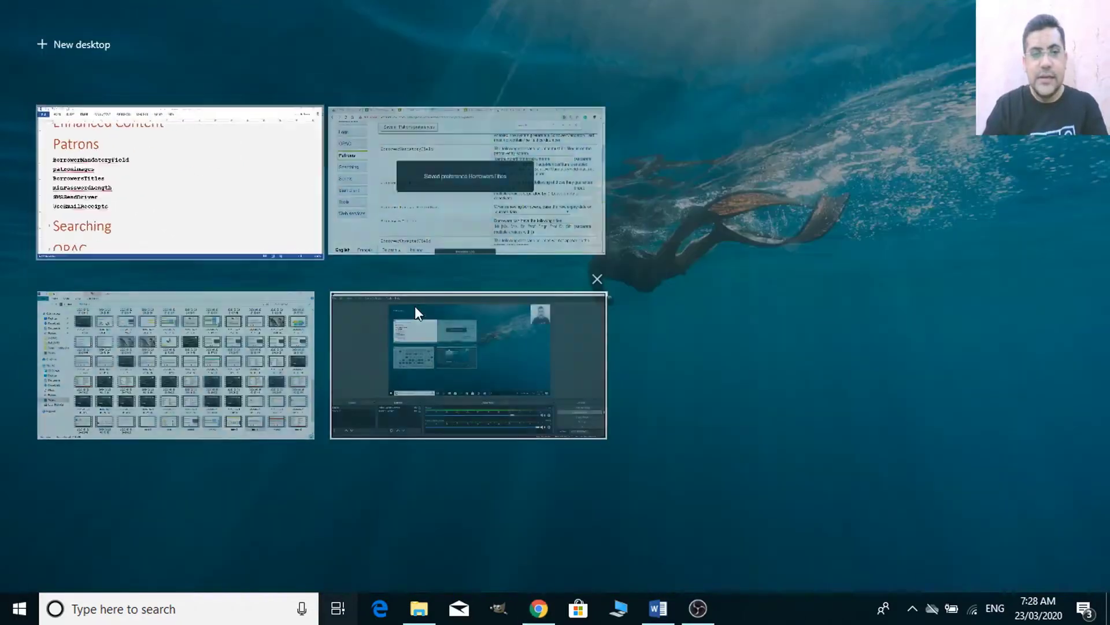
key("Escape")
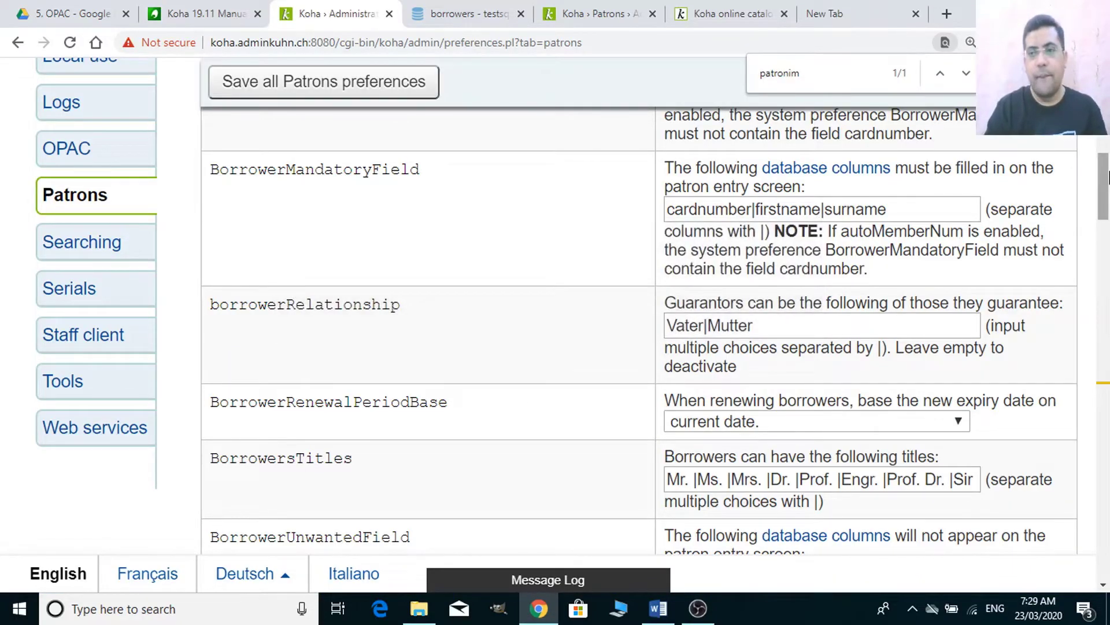
left_click_drag(1108, 176, 1108, 230)
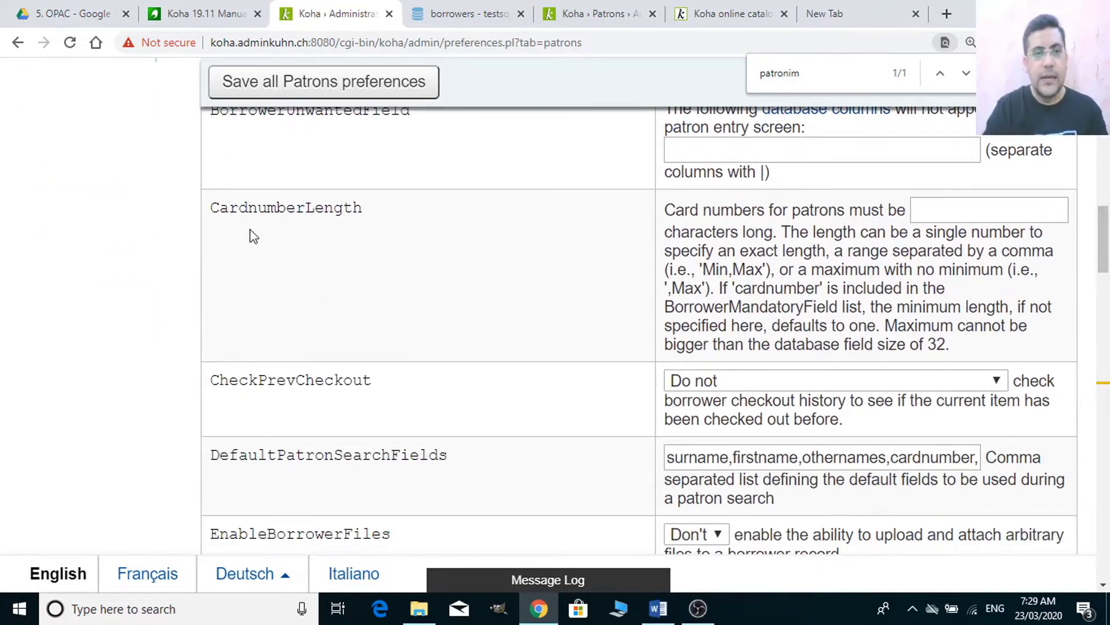
left_click(983, 200)
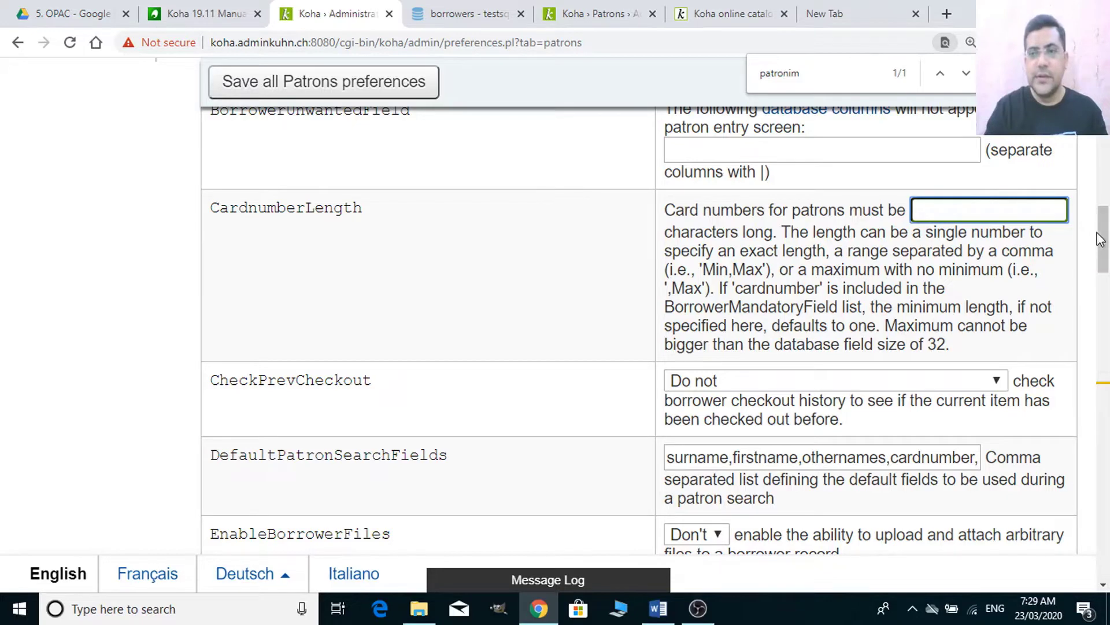
left_click_drag(1100, 238, 1104, 392)
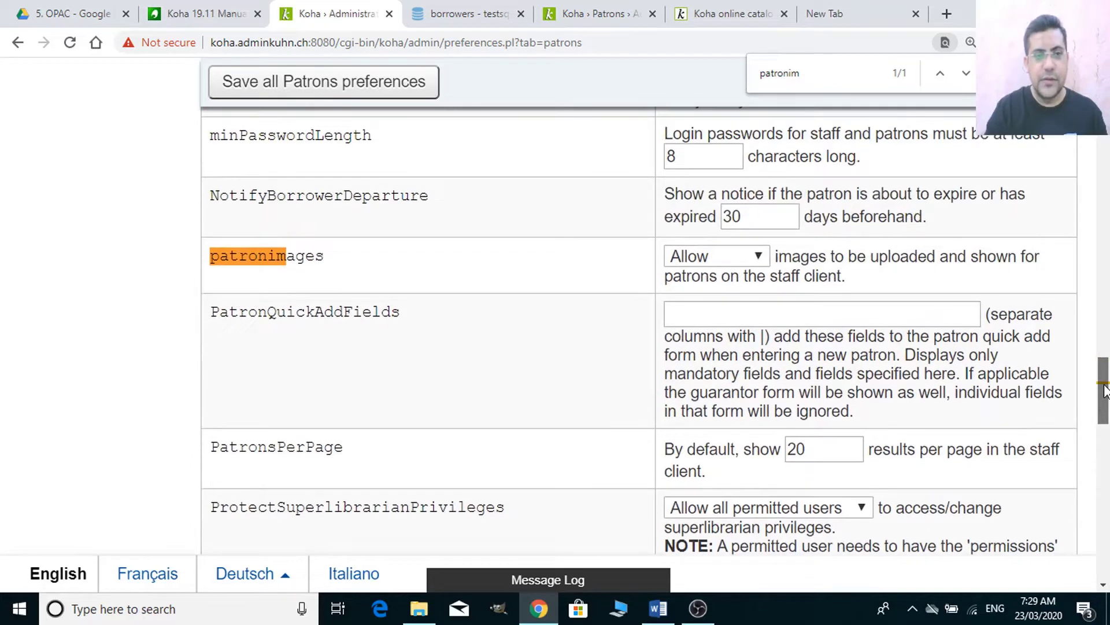
- Find minPasswordLength by searching 'pass', set it to 8 and save Patrons preferences
key("ctrl+f")
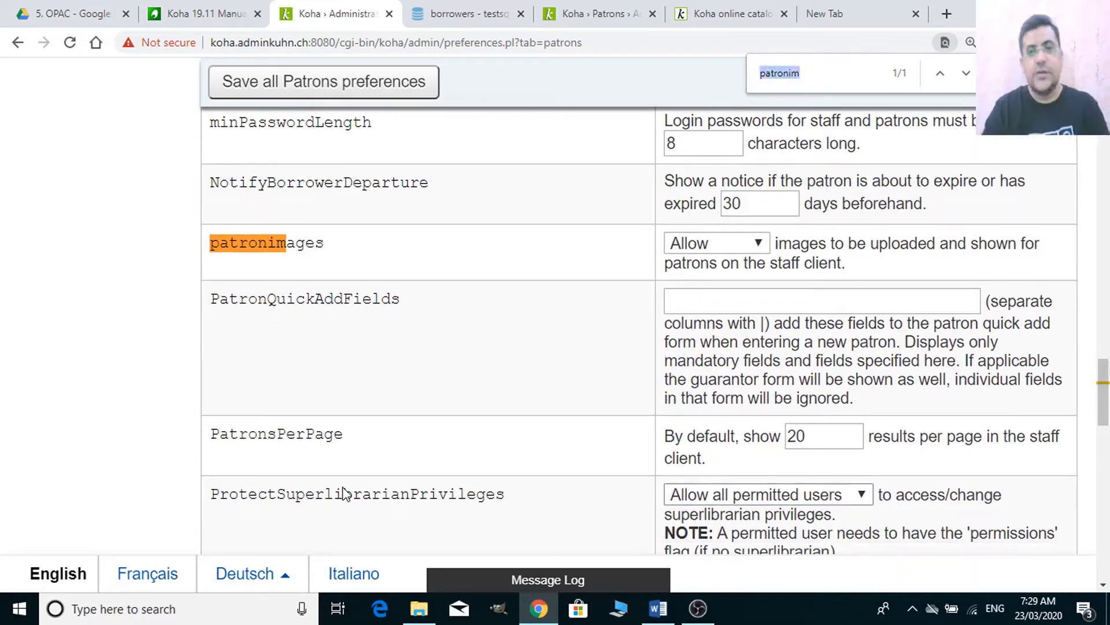
type("pass")
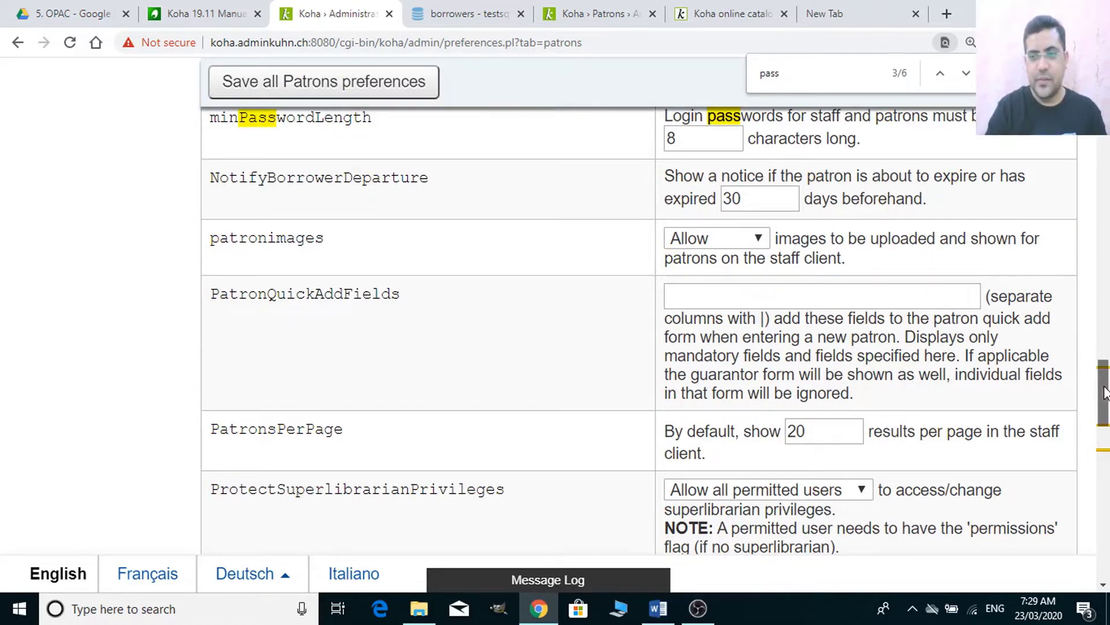
left_click_drag(1106, 393, 1107, 366)
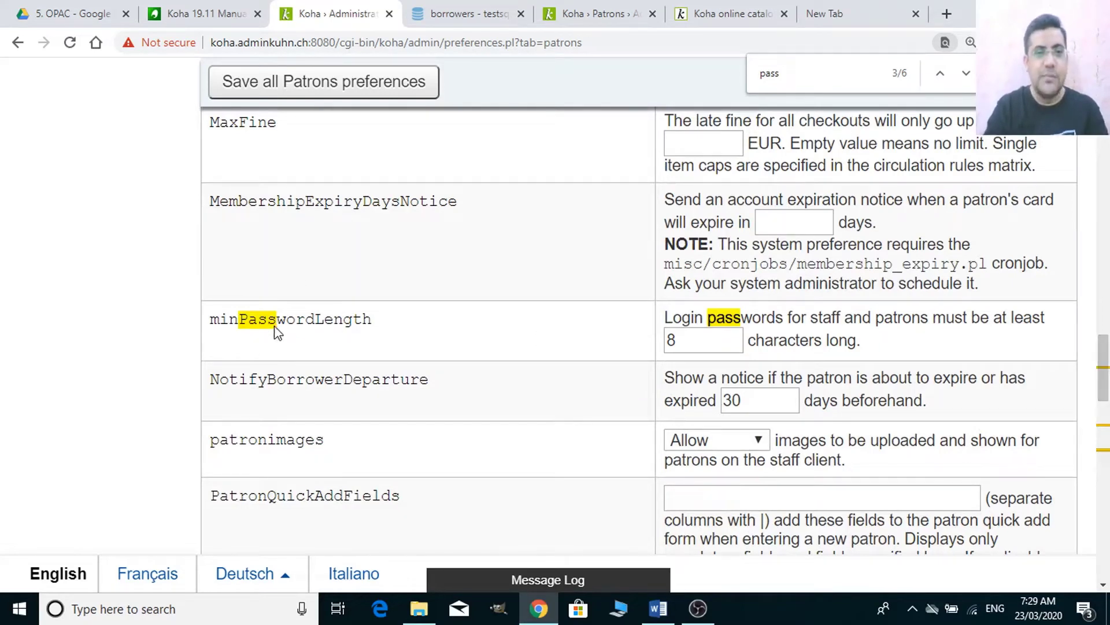
left_click(706, 351)
key("BackSpace")
type("3")
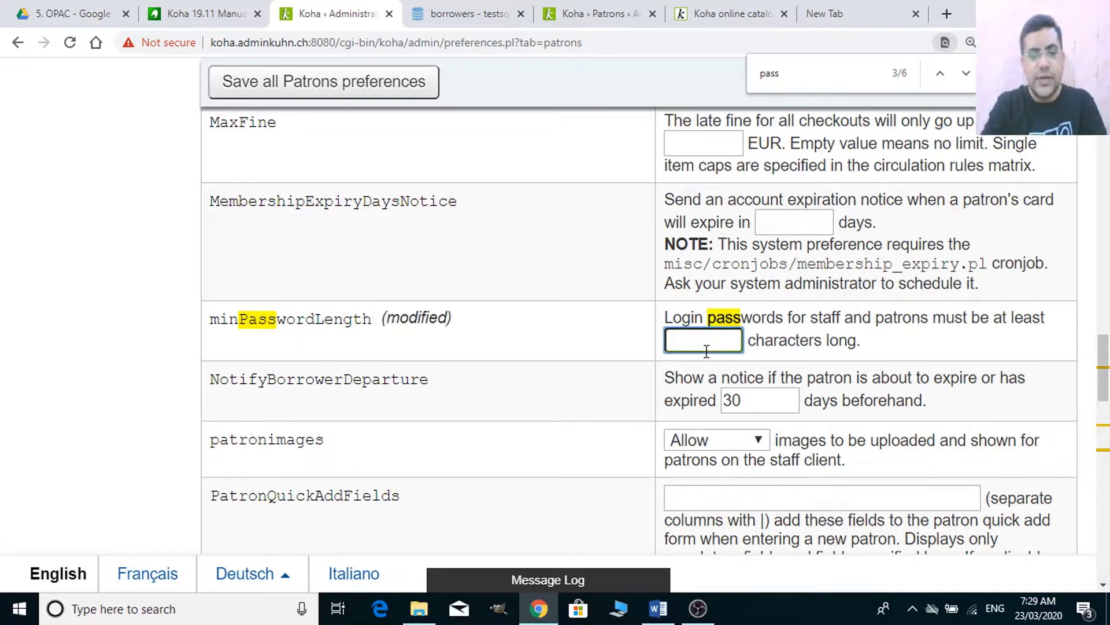
type("8")
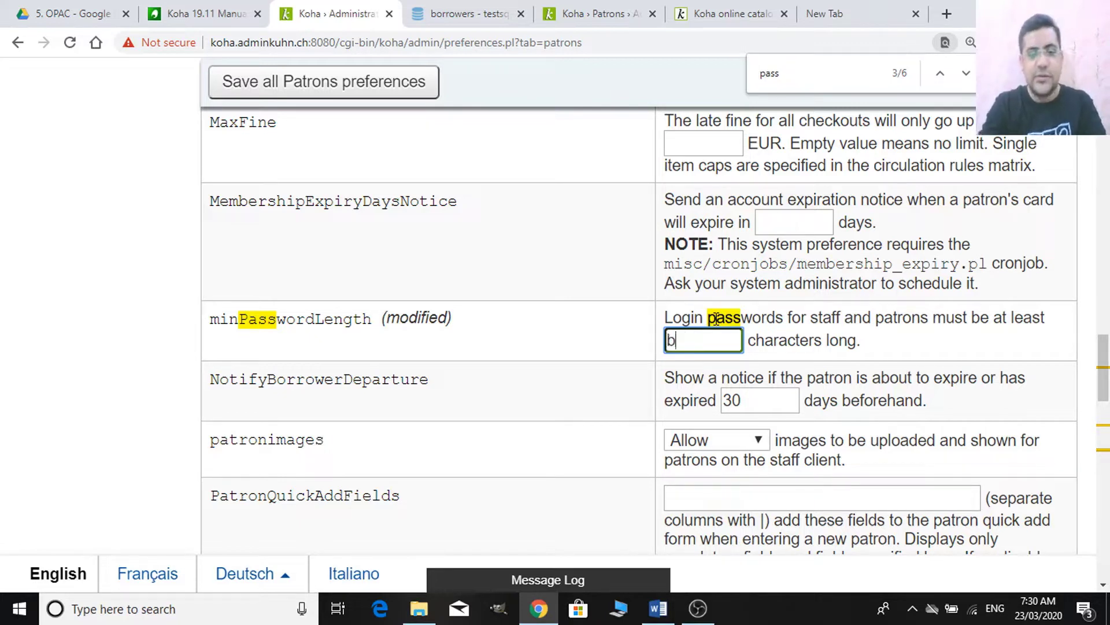
type("c")
key("BackSpace")
key("BackSpace")
type("a")
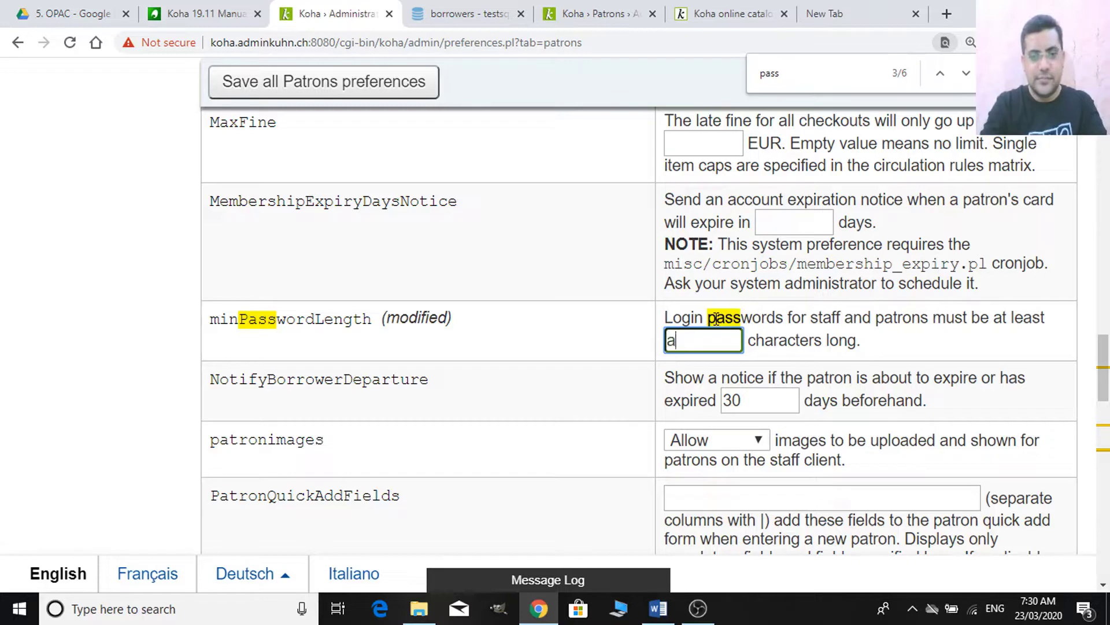
type("bc123")
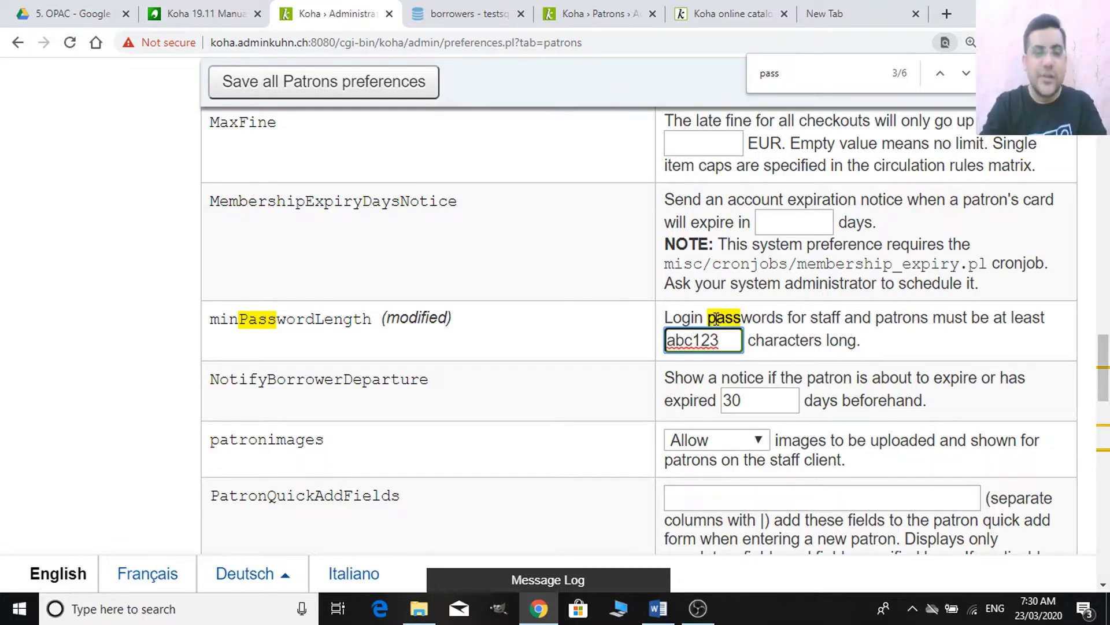
key("BackSpace")
key("BackSpace")
key("BackSpace")
key("BackSpace")
key("BackSpace")
key("BackSpace")
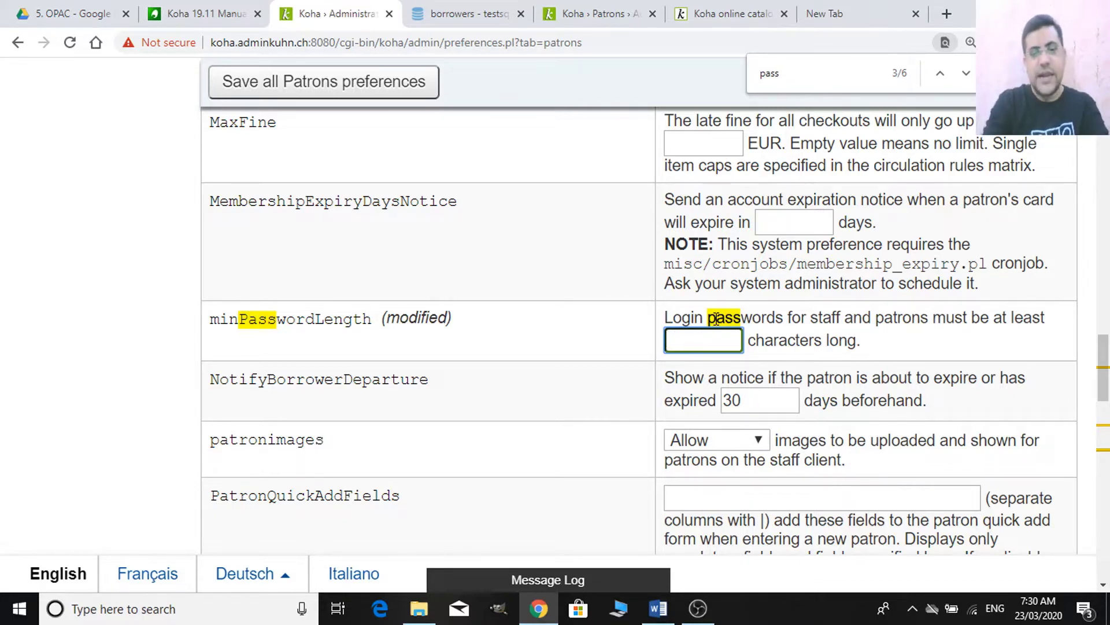
type("8")
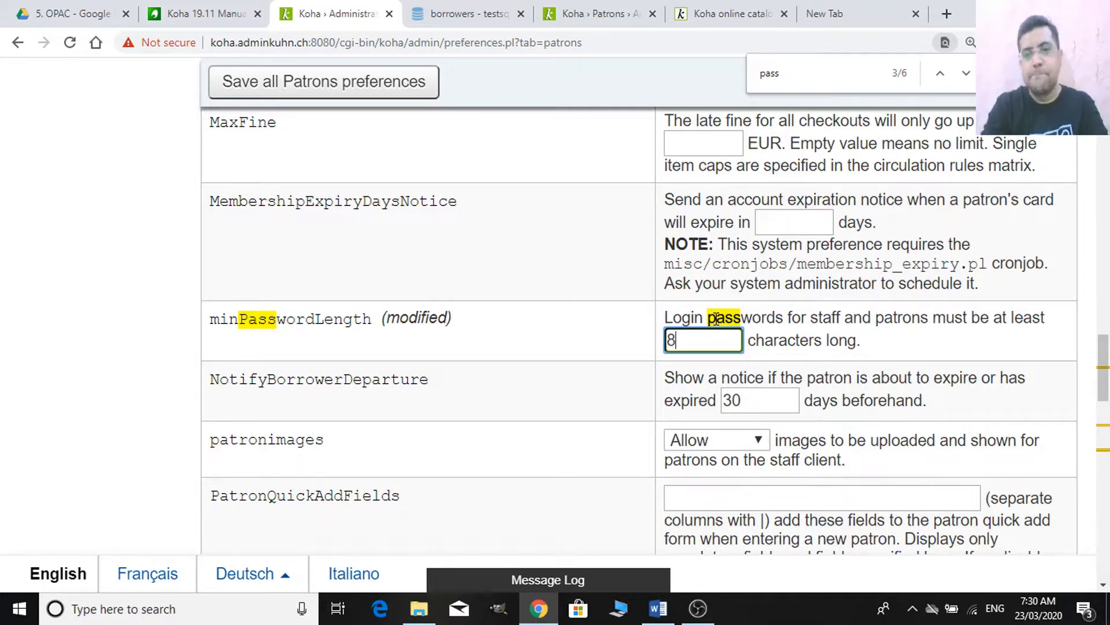
left_click(426, 108)
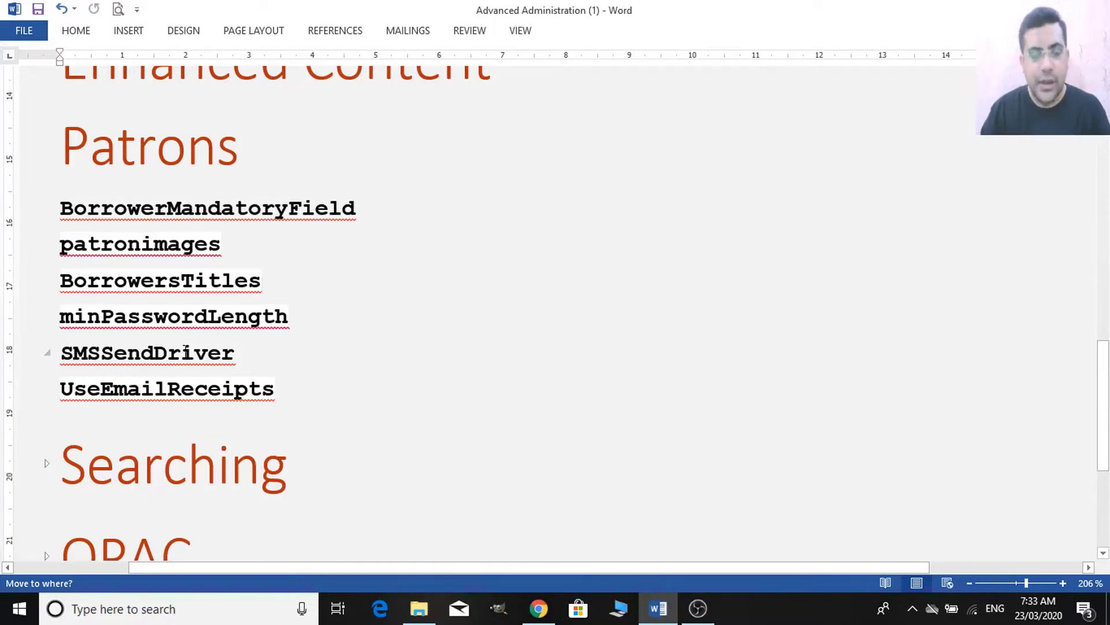
- Locate the SMSSendDriver field by searching 'smssen', then switch to the Word notes
key("alt+Tab")
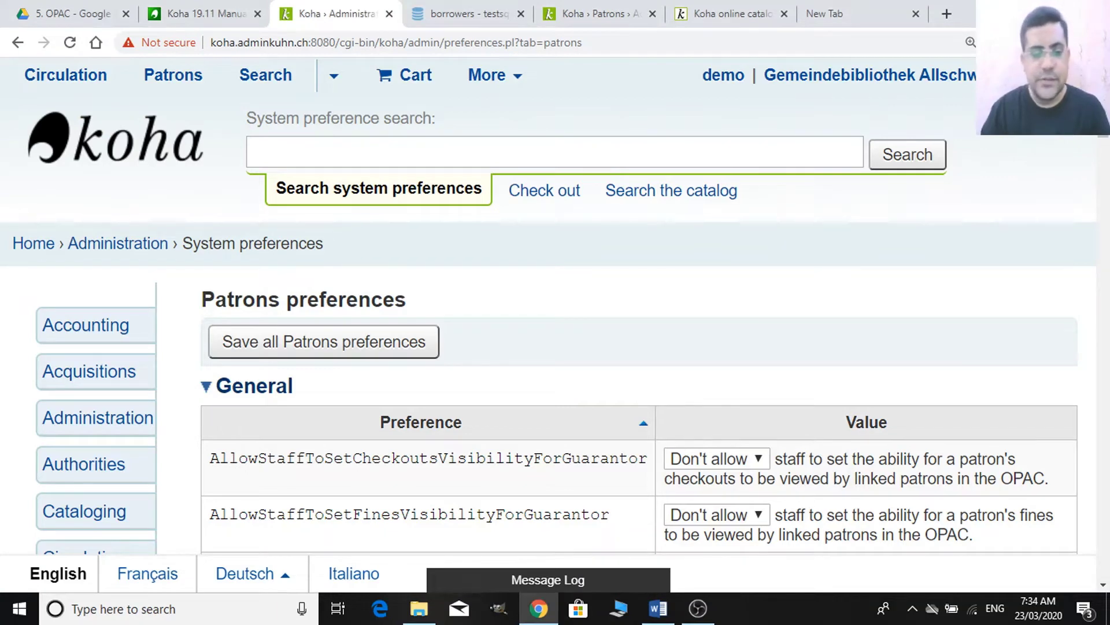
key("ctrl+f")
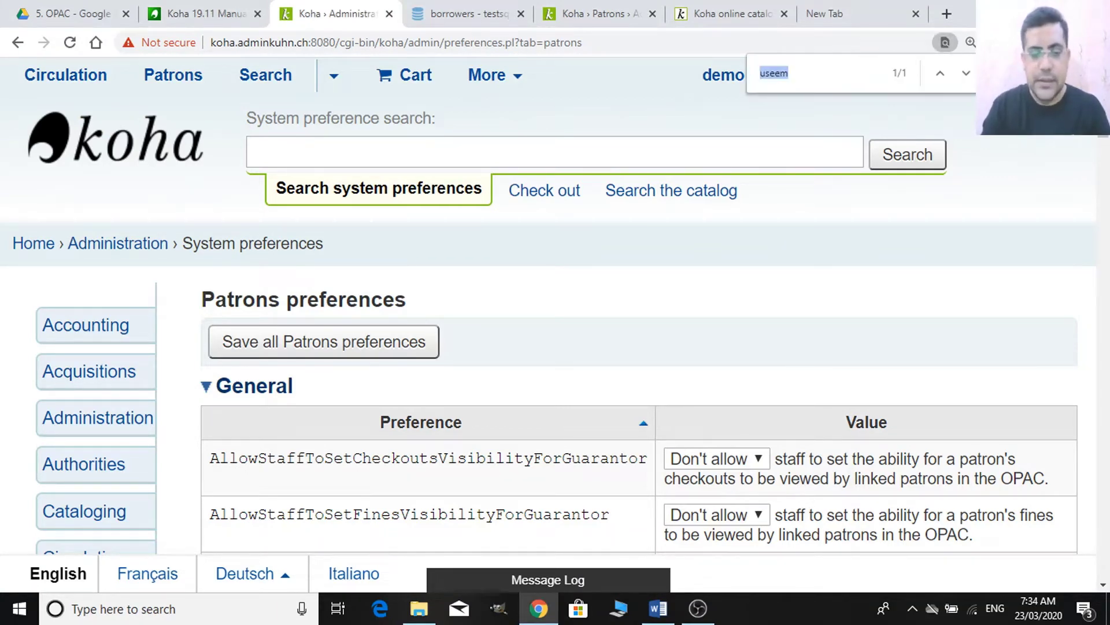
type("sms")
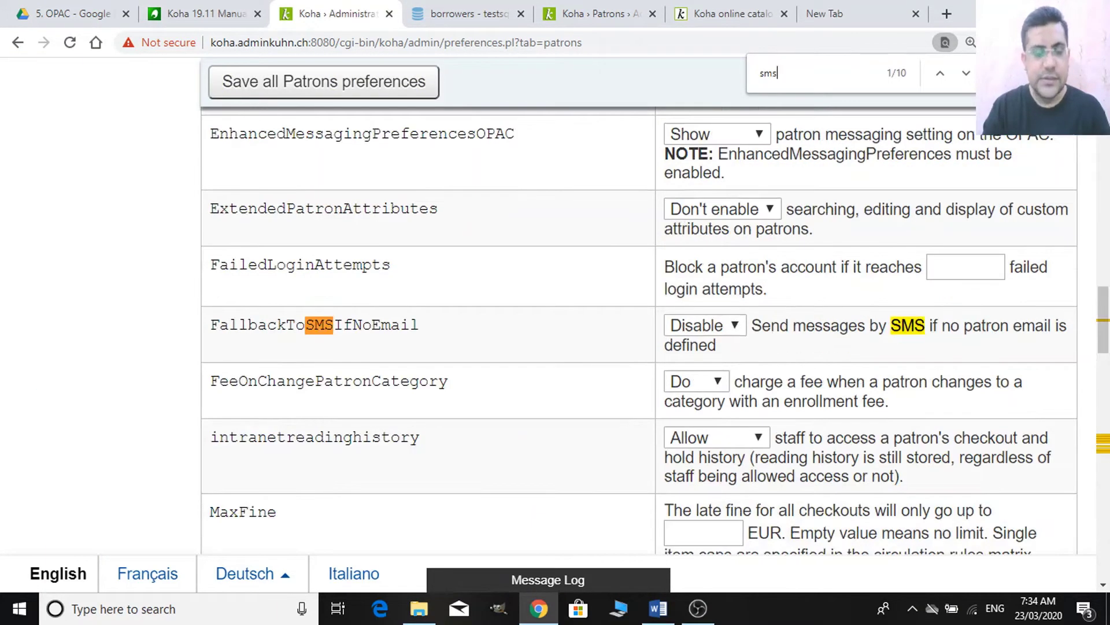
type("sen")
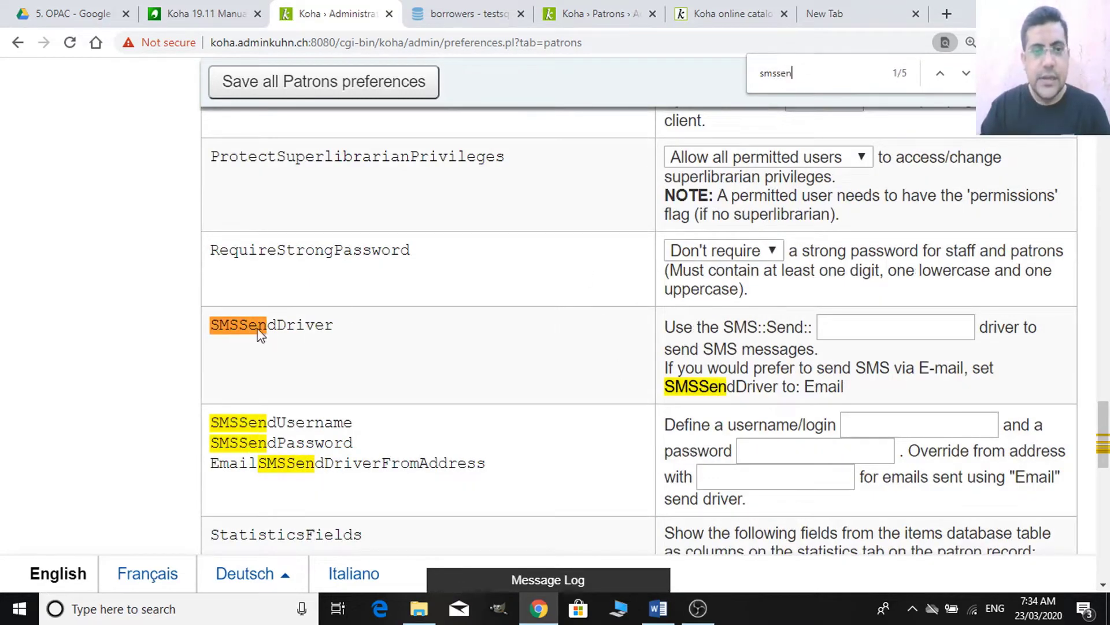
left_click(922, 325)
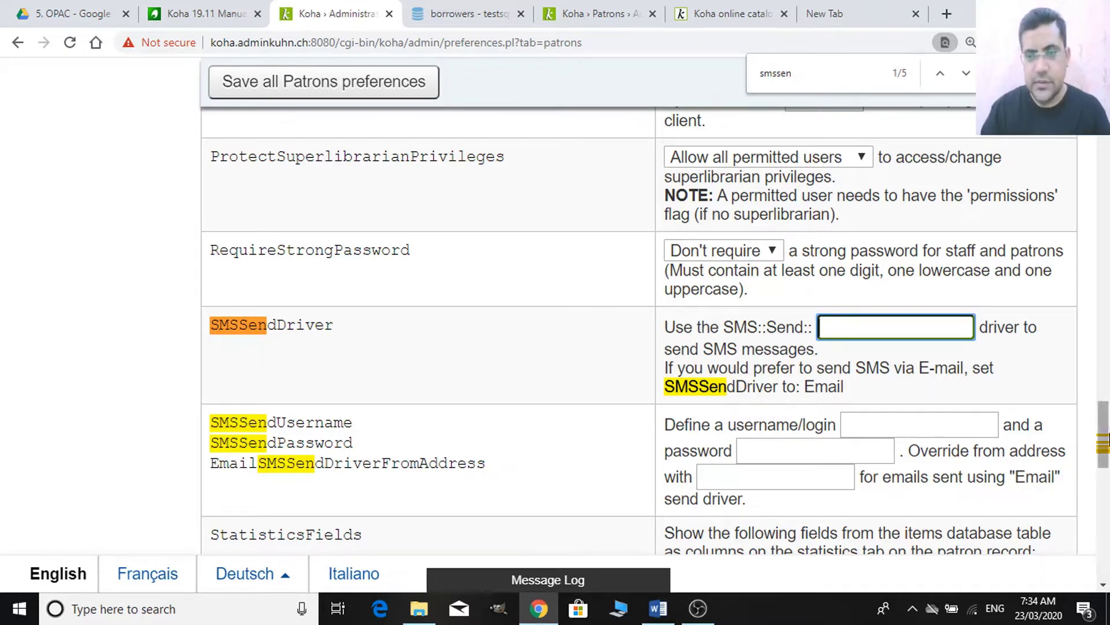
left_click_drag(1105, 440, 1107, 469)
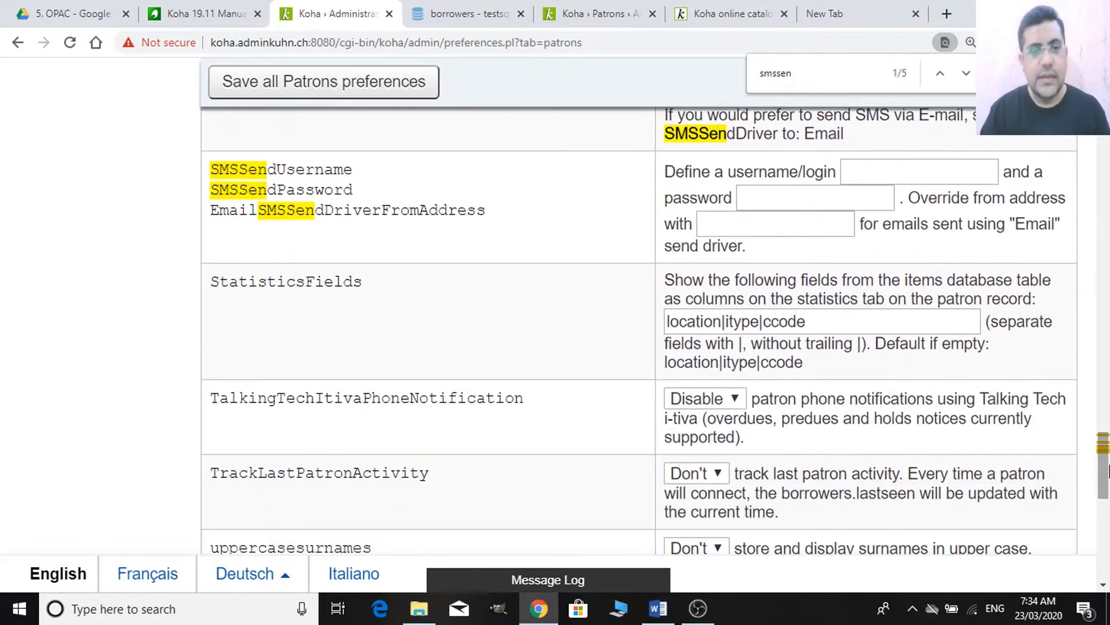
key("alt+Tab")
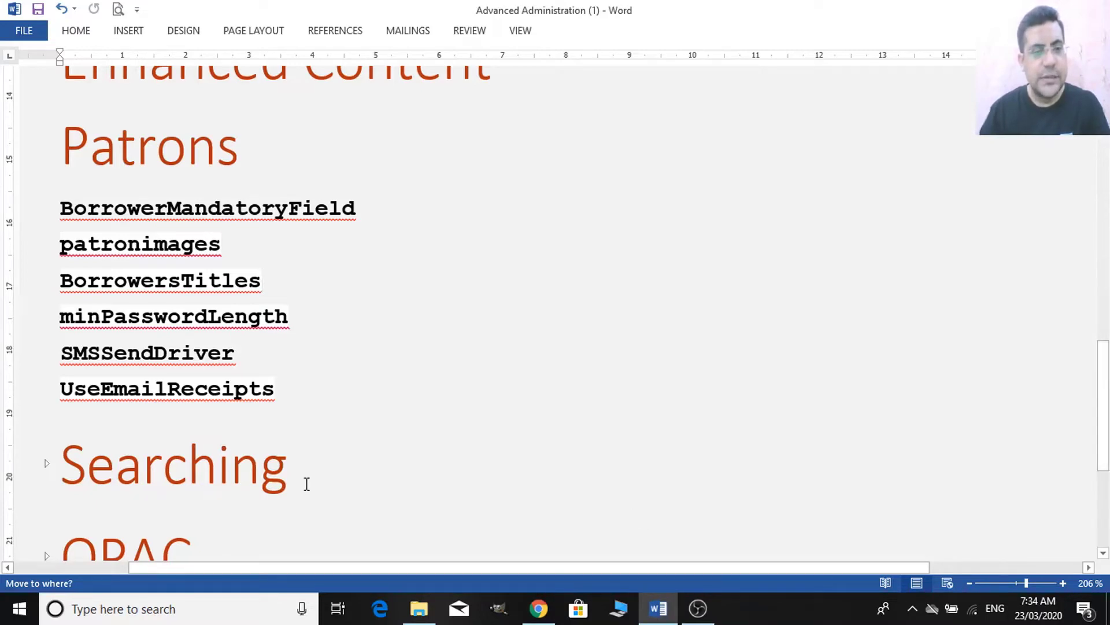
- Find UseEmailReceipts via 'emailre', set it to Send, and save Patrons preferences
key("alt+Tab")
key("alt+Tab")
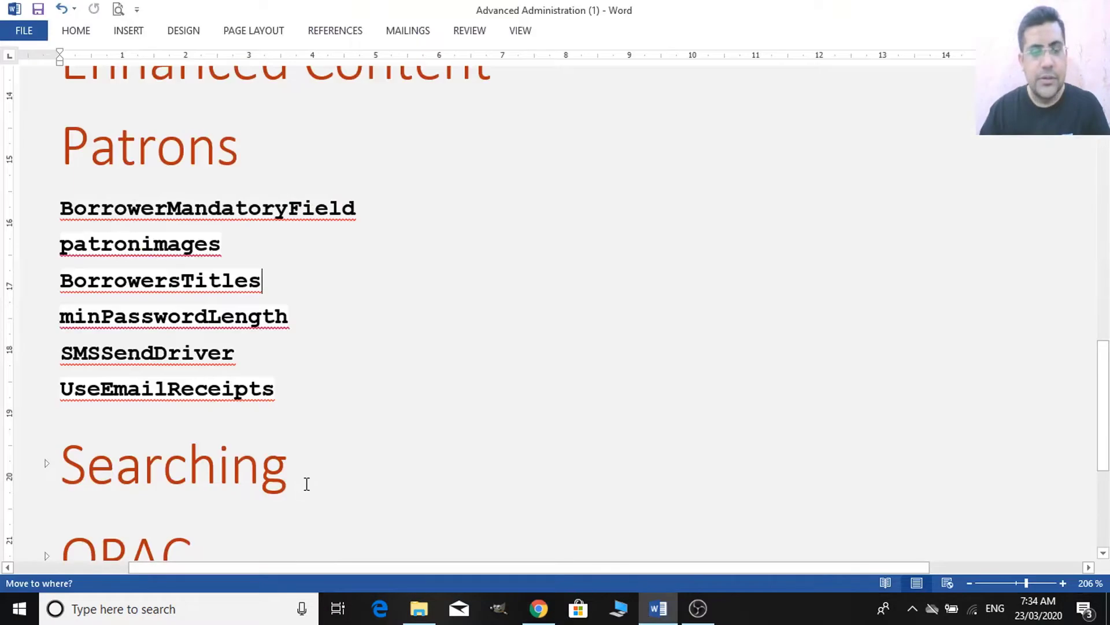
key("alt+Tab")
key("ctrl+f")
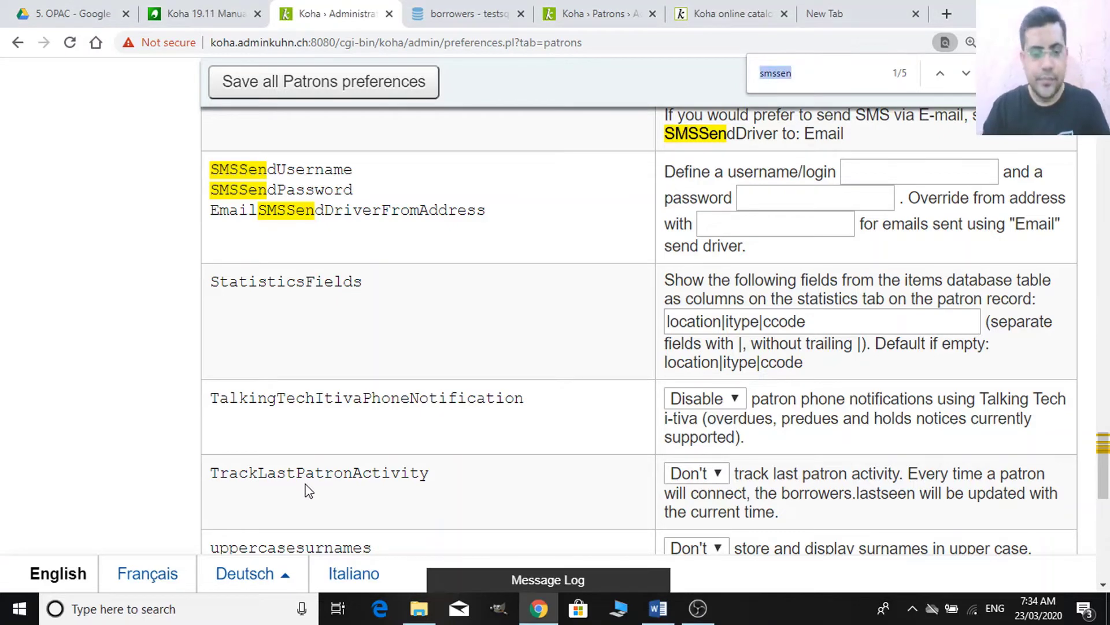
type("email")
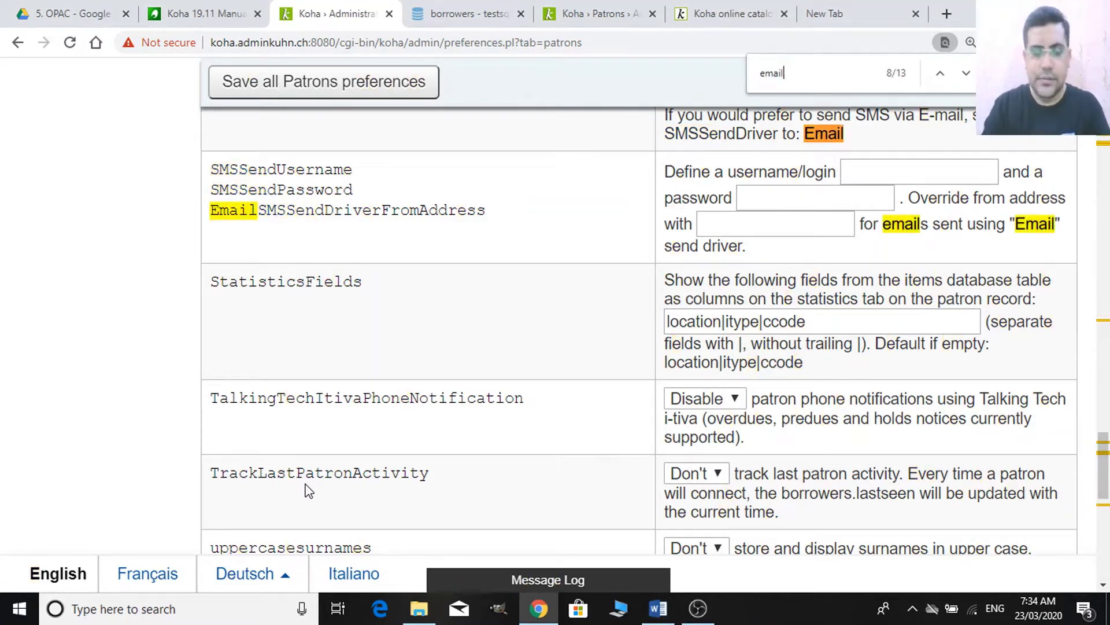
type("re")
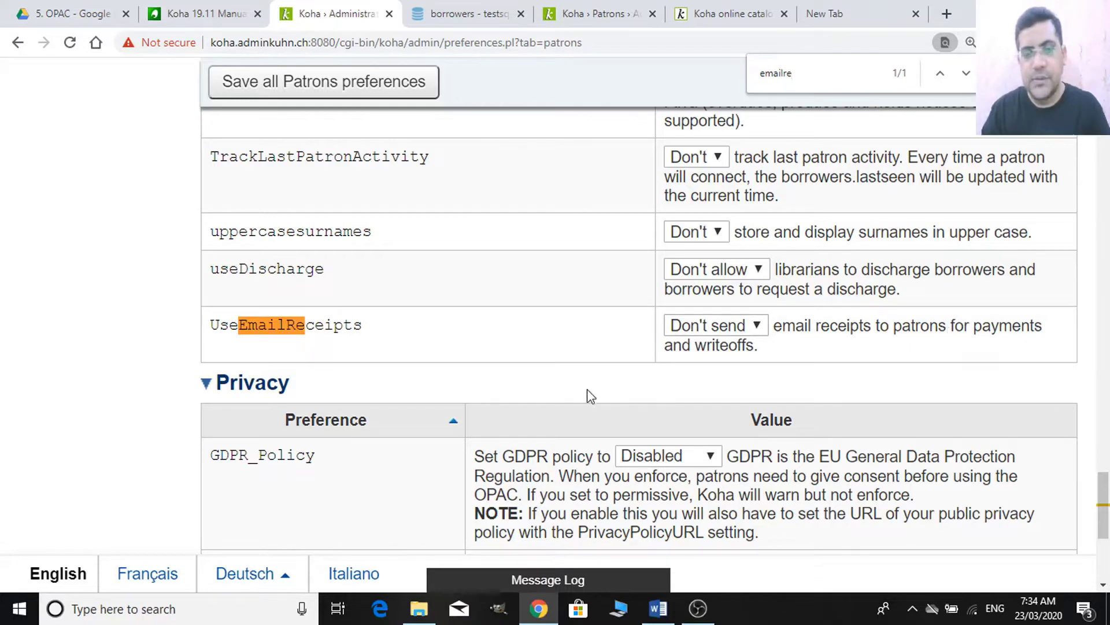
left_click(765, 325)
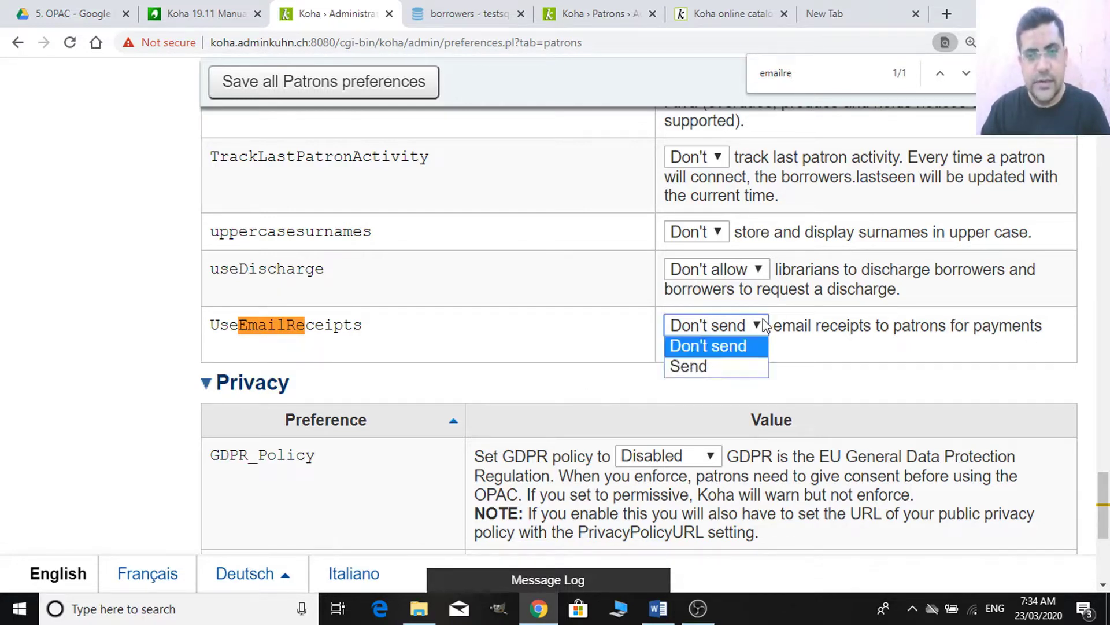
left_click(702, 364)
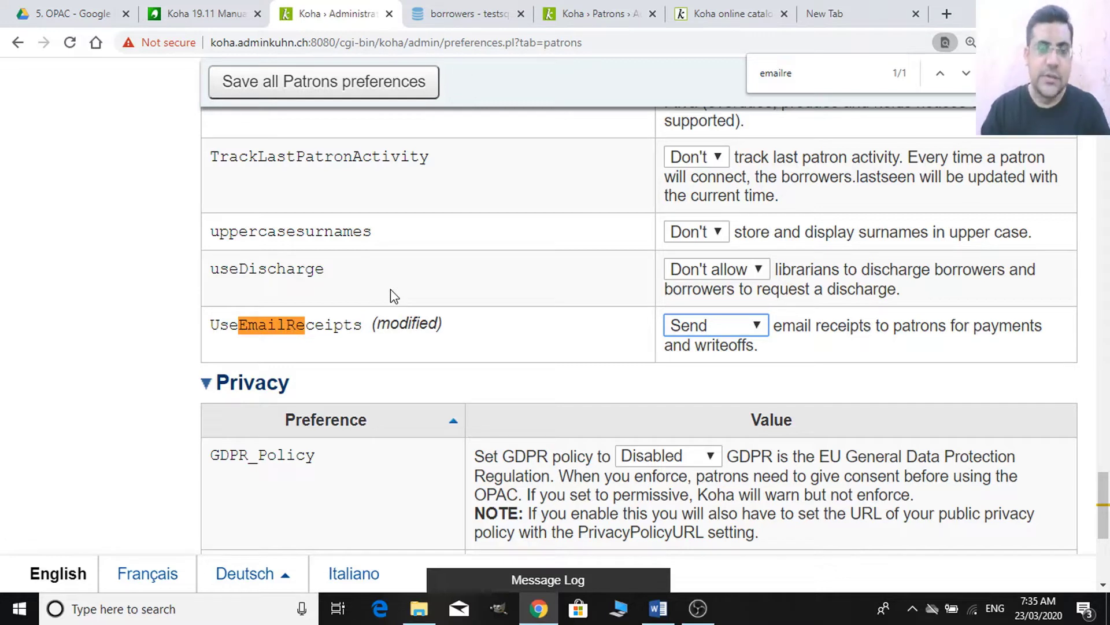
left_click(376, 82)
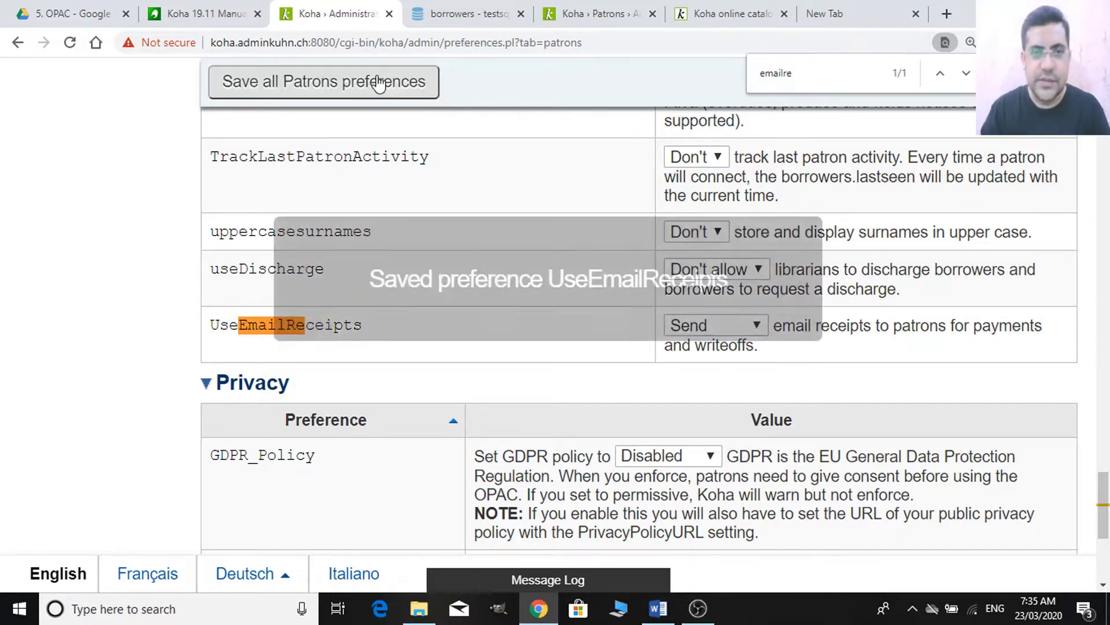
left_click(593, 13)
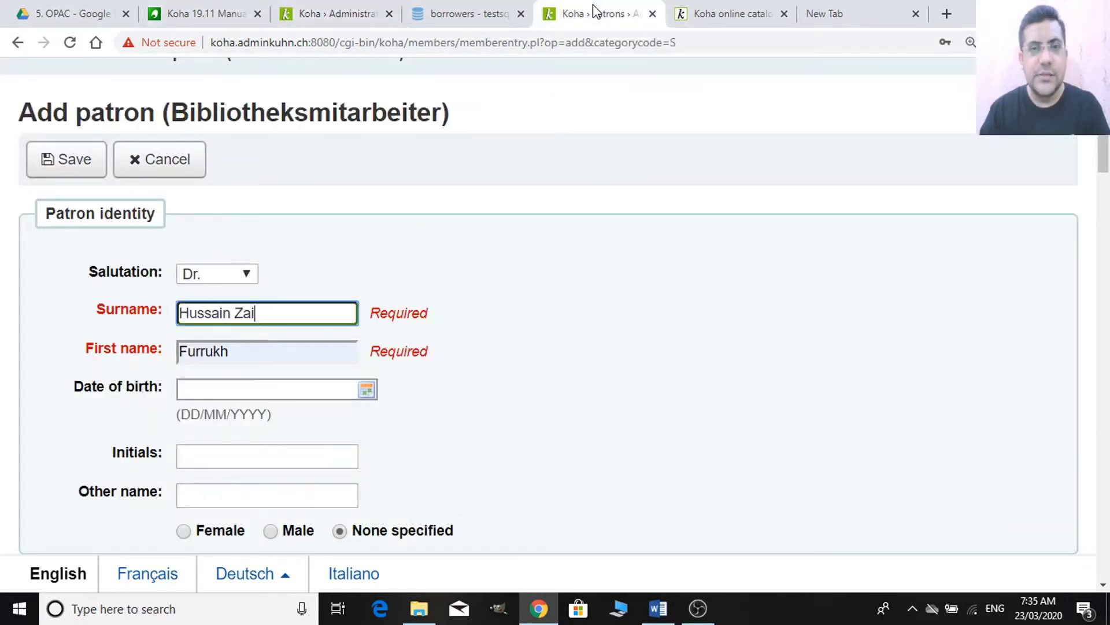
left_click(431, 15)
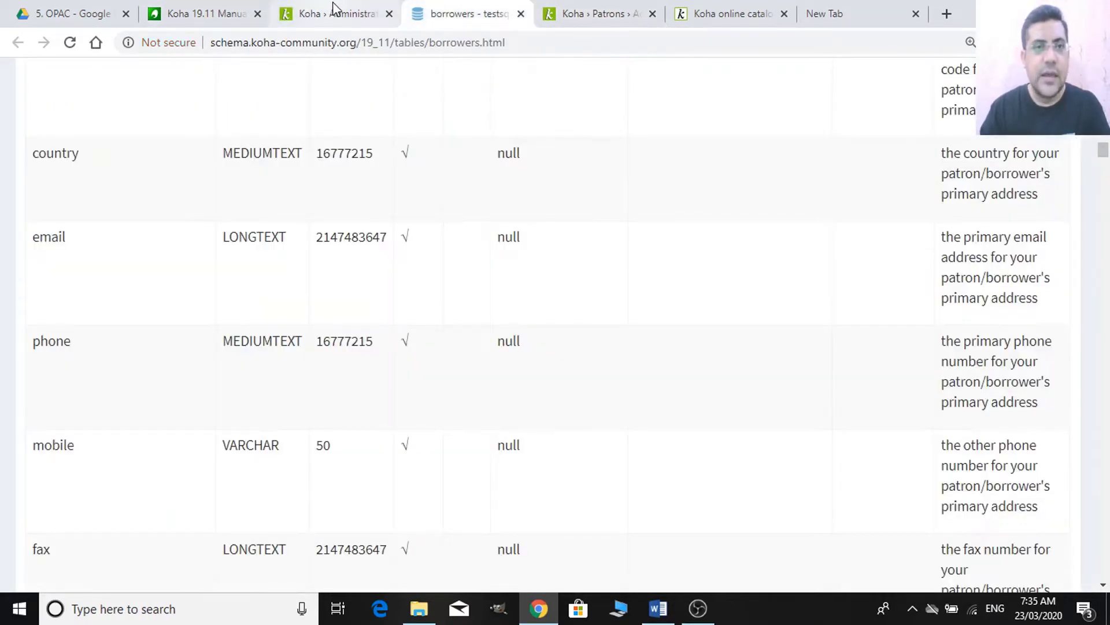
left_click(332, 12)
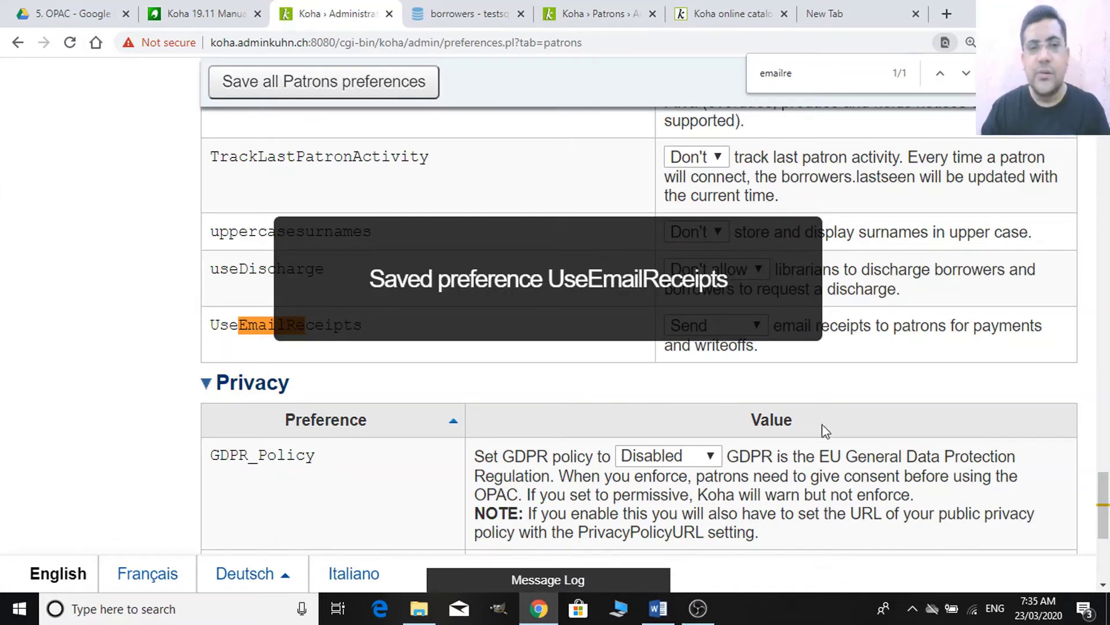
left_click_drag(1105, 478, 1106, 399)
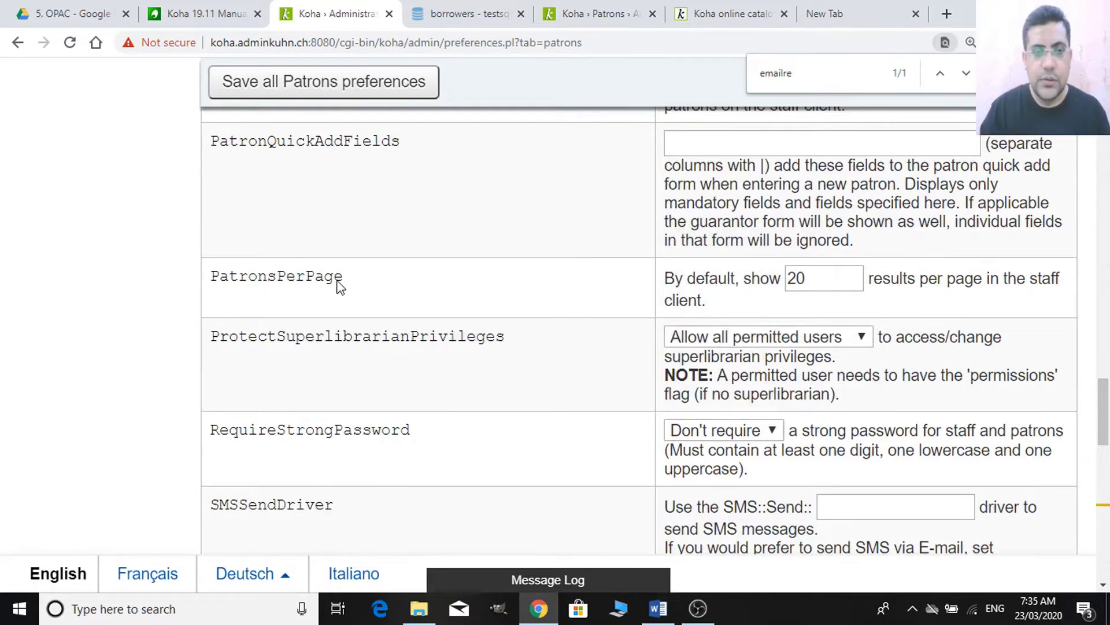
left_click(818, 270)
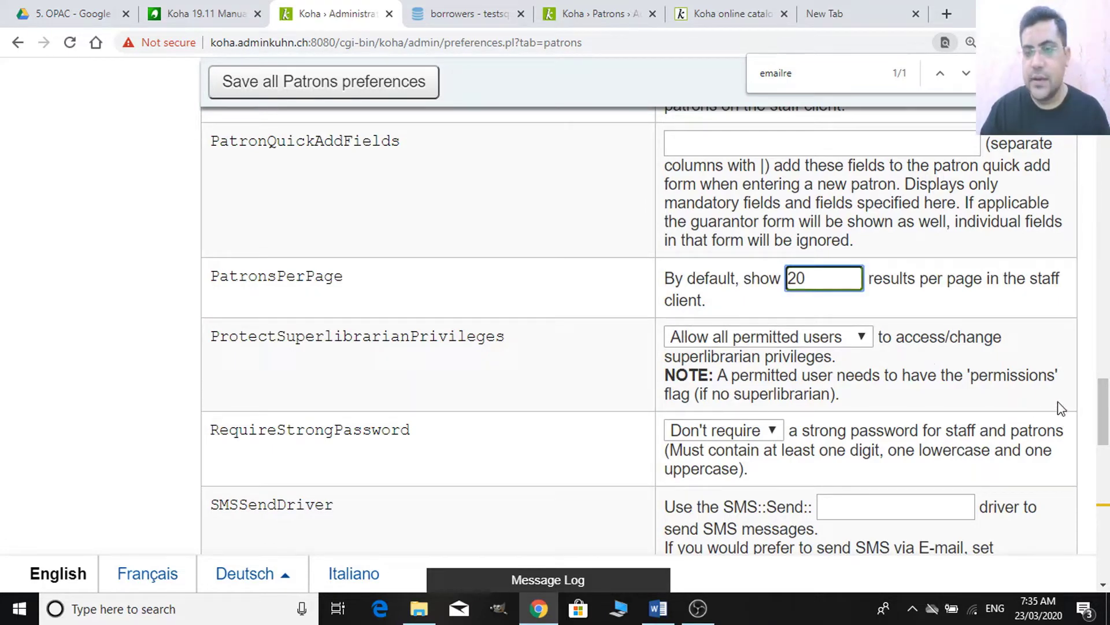
left_click_drag(1106, 423, 1107, 224)
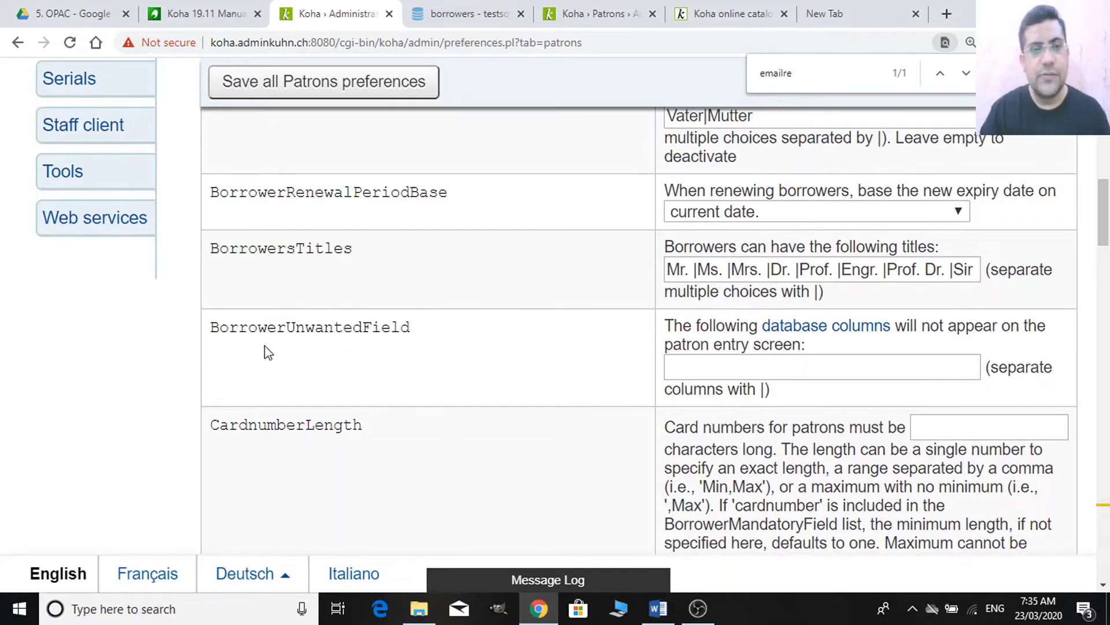
- Set BorrowerUnwantedField to surname in the Patrons preferences
left_click(581, 13)
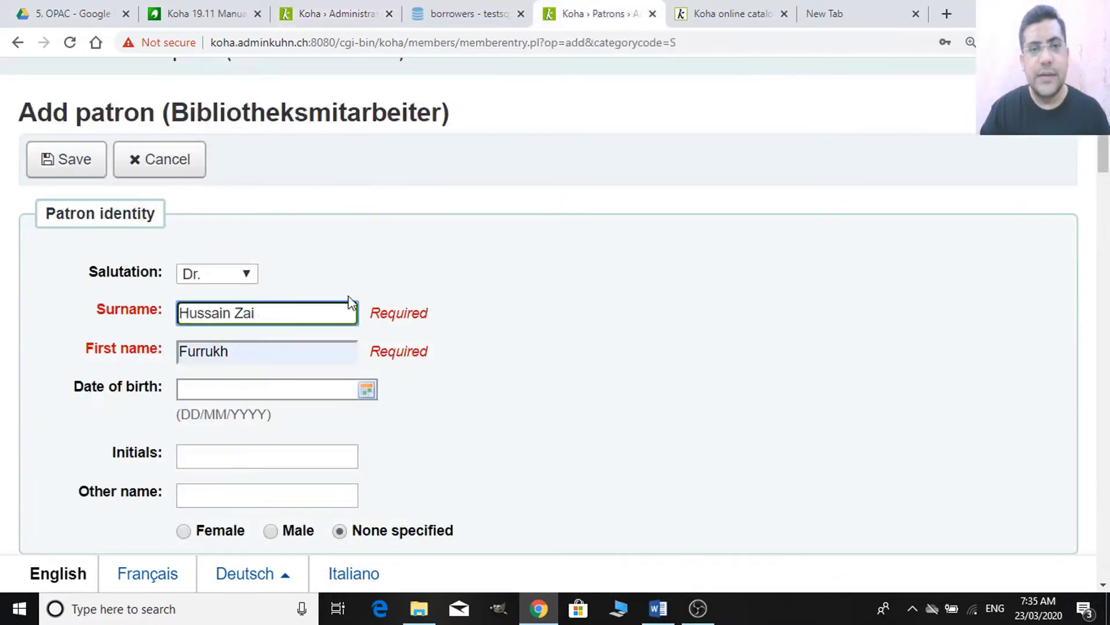
left_click(350, 12)
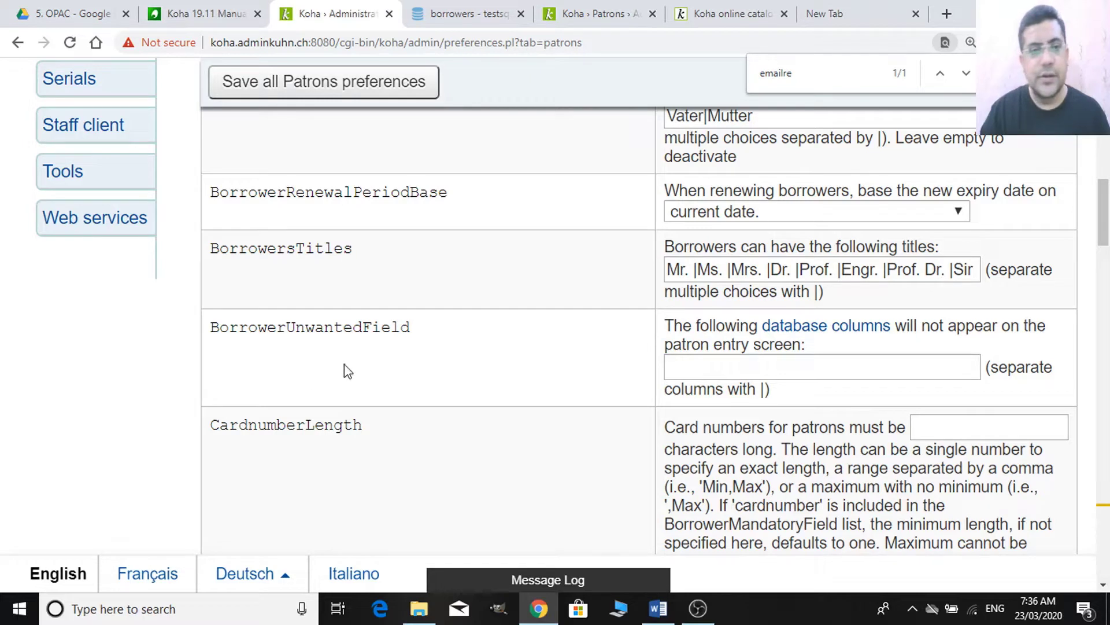
left_click_drag(418, 328, 209, 360)
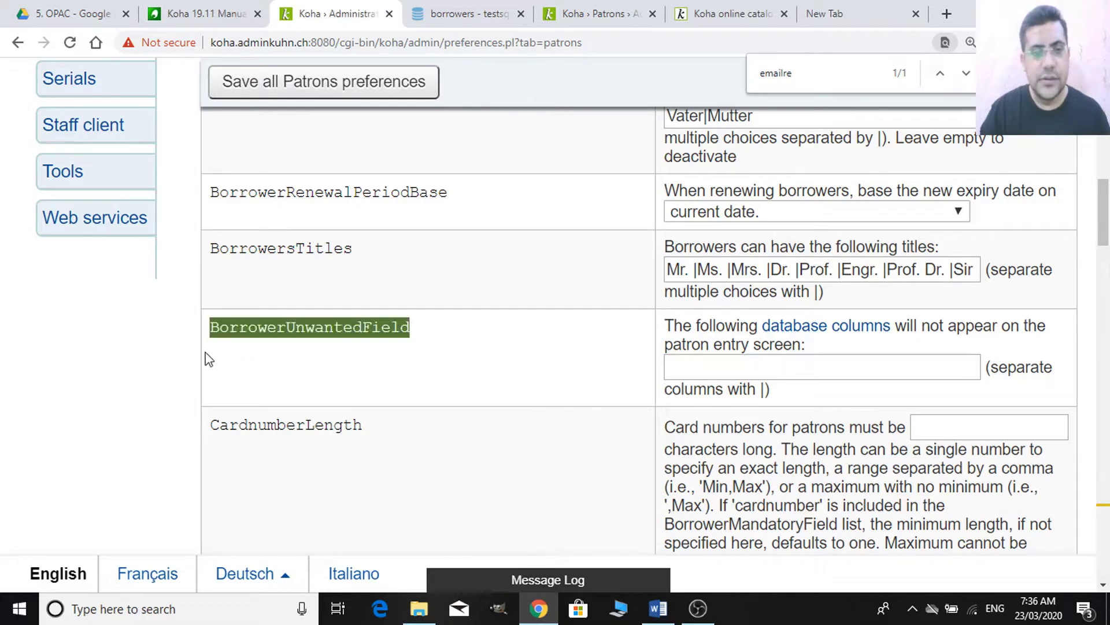
left_click(748, 376)
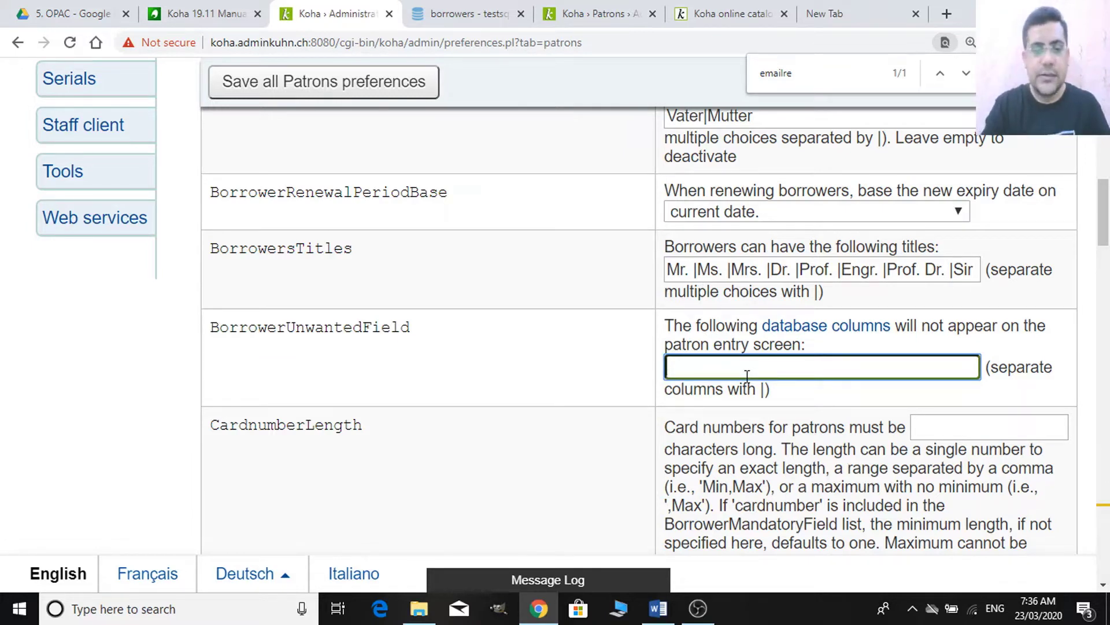
type("surname")
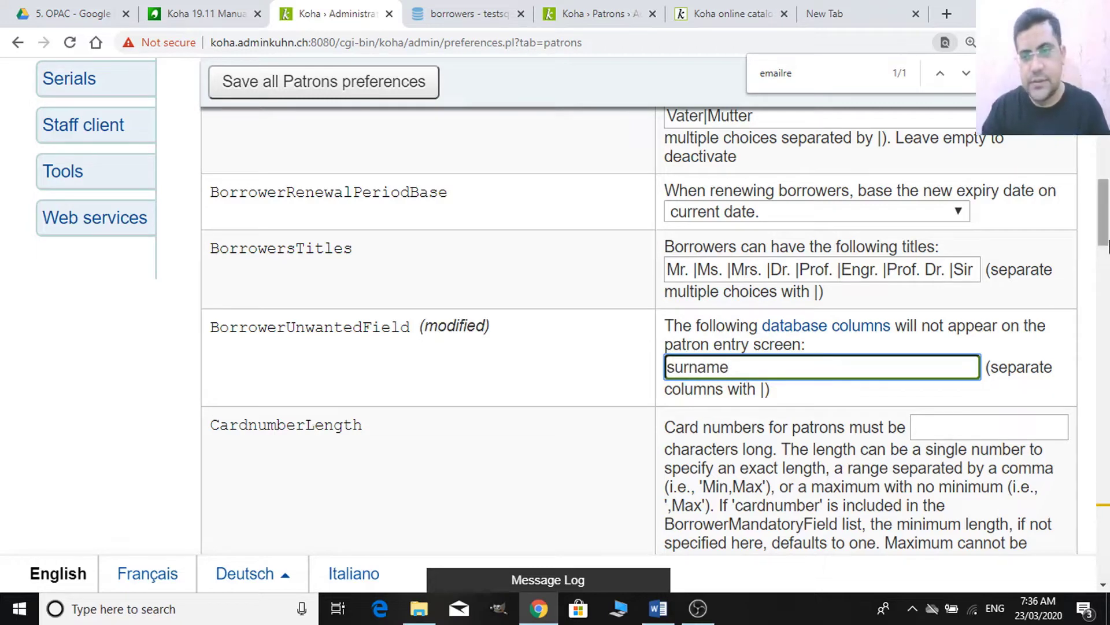
- Remove surname from BorrowerMandatoryField, leaving cardnumber|firstname
left_click_drag(1107, 245, 1108, 219)
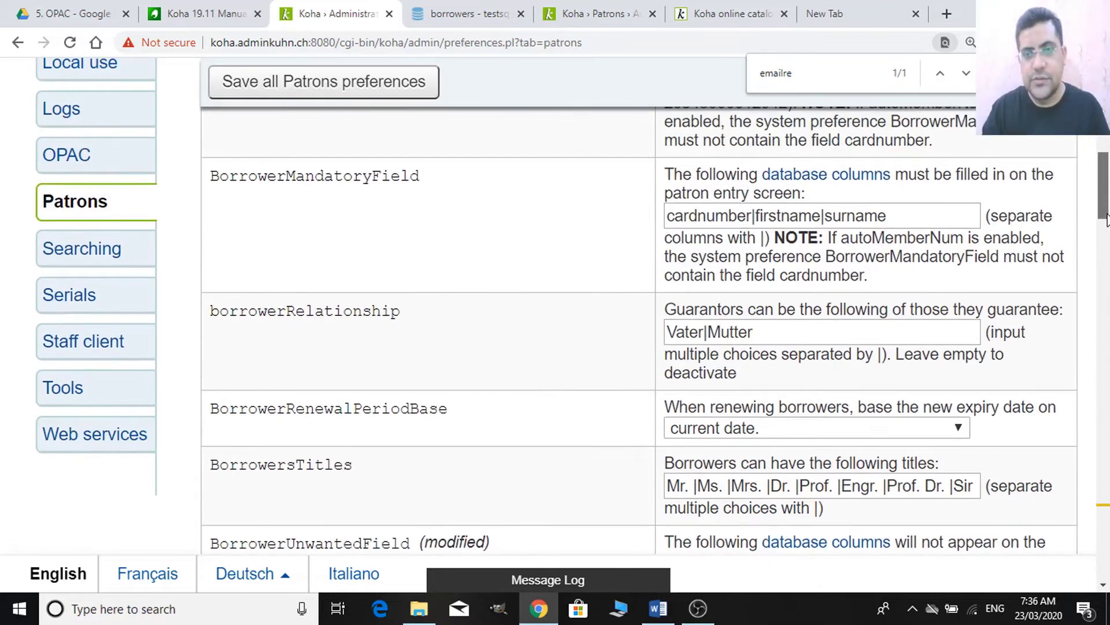
left_click(906, 213)
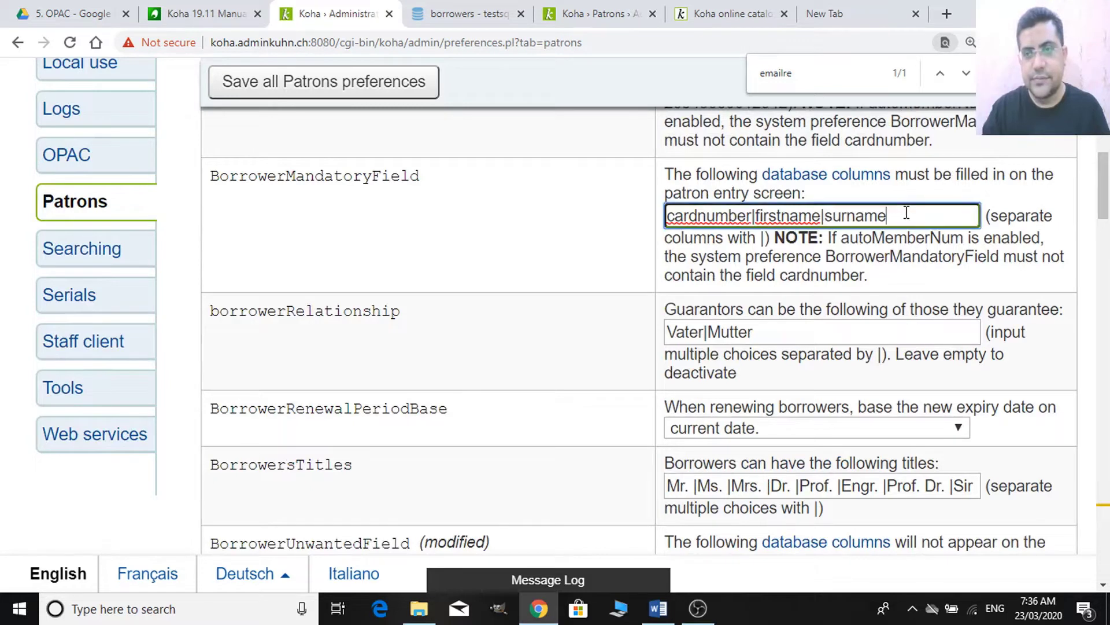
key("BackSpace")
key("BackSpace")
key("BackSpace")
key("BackSpace")
key("BackSpace")
key("BackSpace")
key("BackSpace")
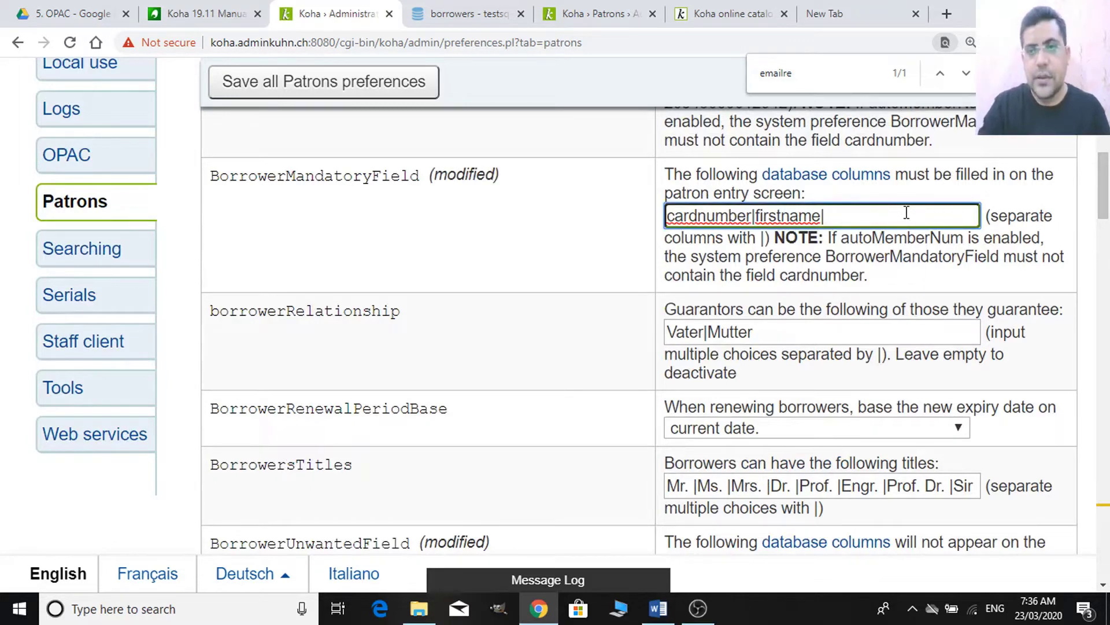
key("BackSpace")
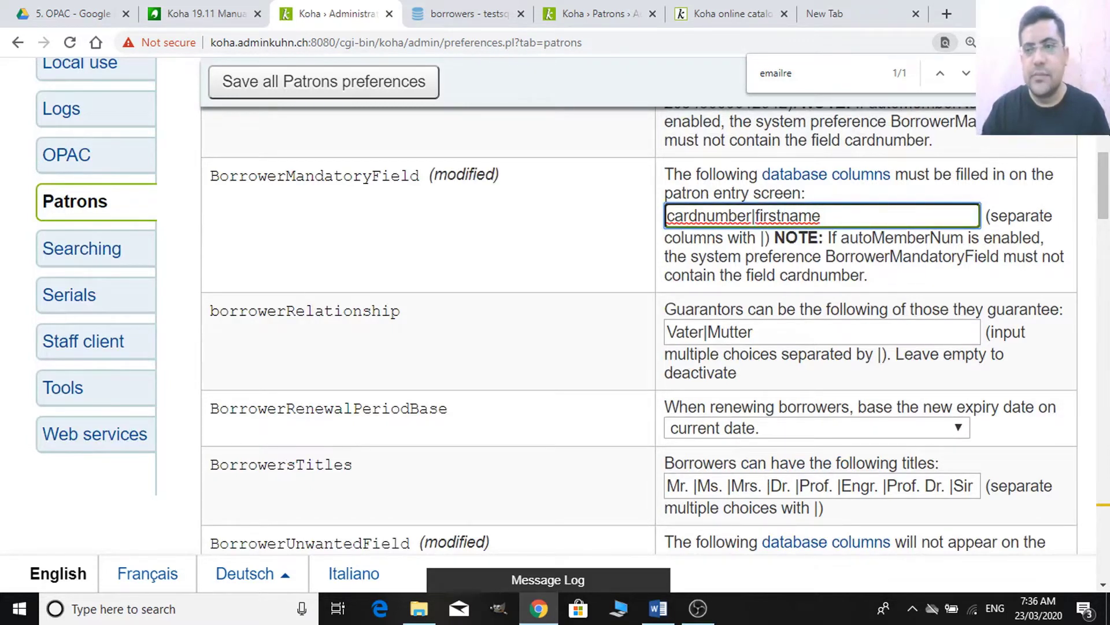
left_click_drag(1103, 184, 1105, 225)
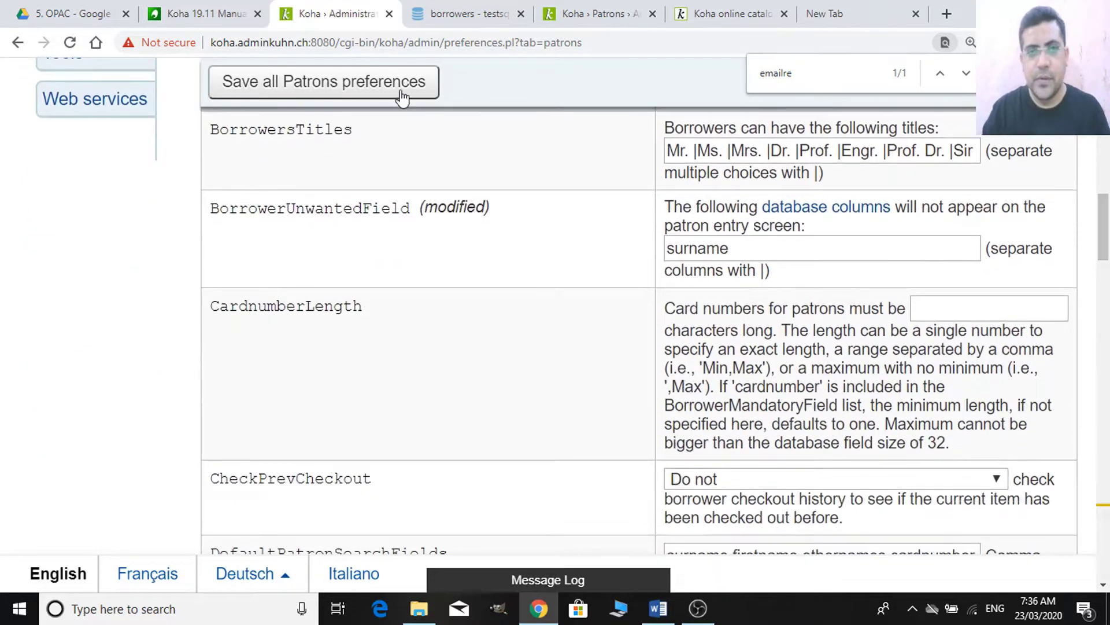
- Save both modified Patrons preferences and switch to the Bibliotheksmitarbeiter Add patron form
left_click(558, 6)
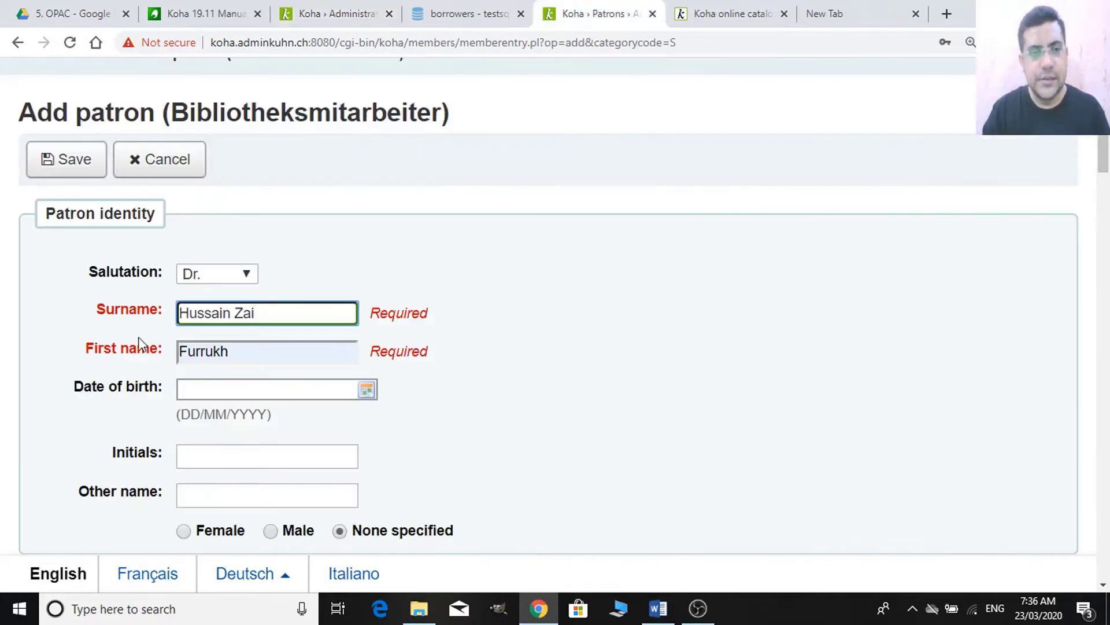
left_click(346, 15)
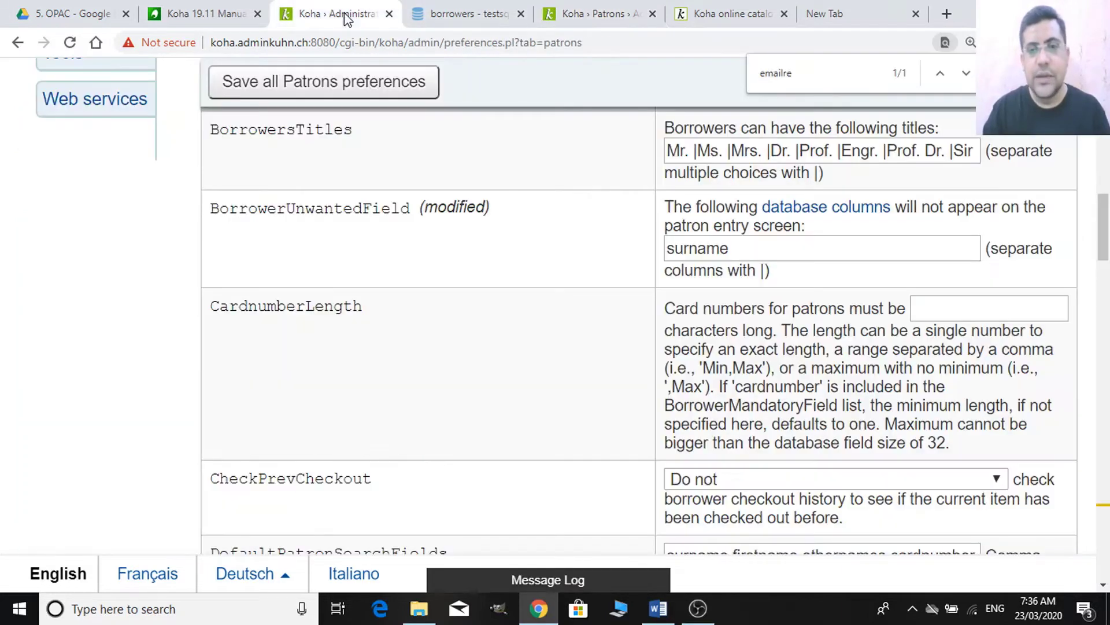
left_click(365, 97)
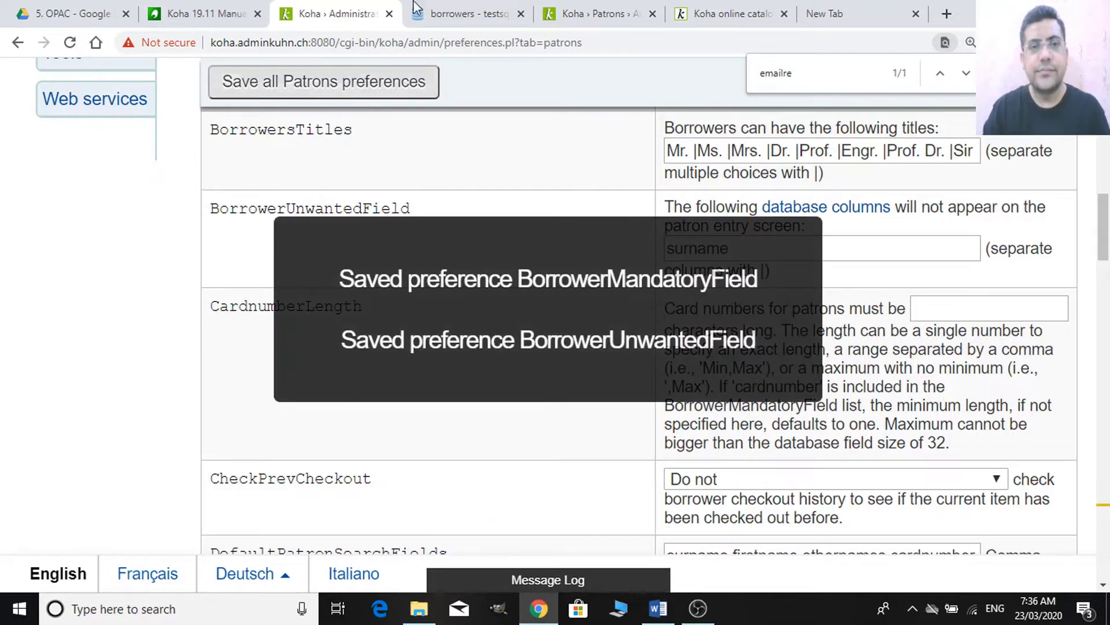
left_click(571, 11)
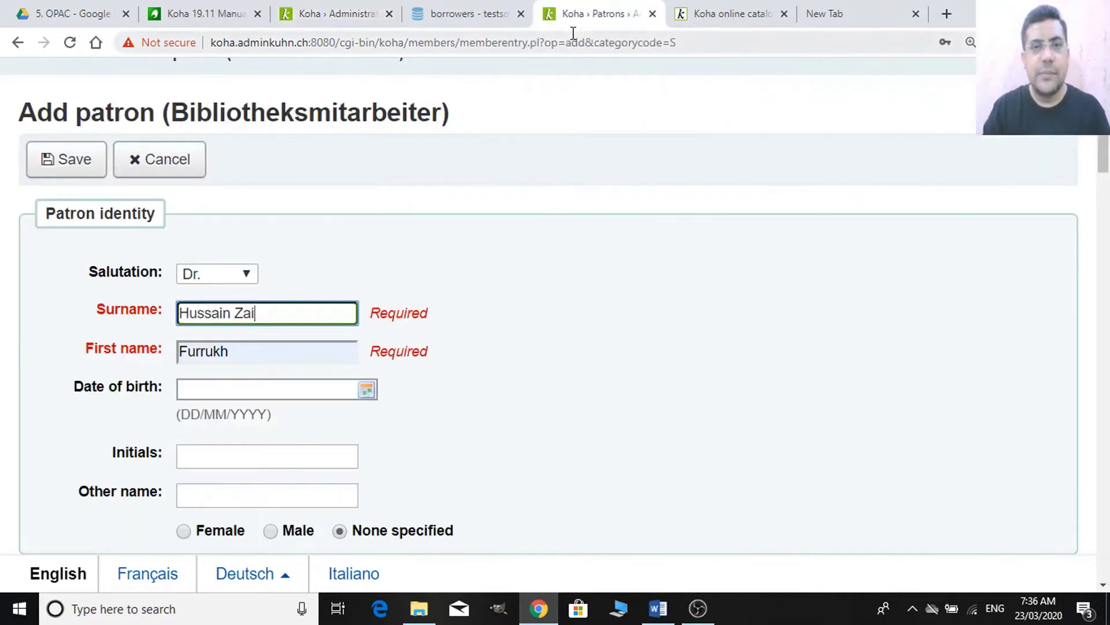
- Reload the Add patron form to confirm Surname is gone, then return to Patrons preferences
left_click(573, 44)
key("Return")
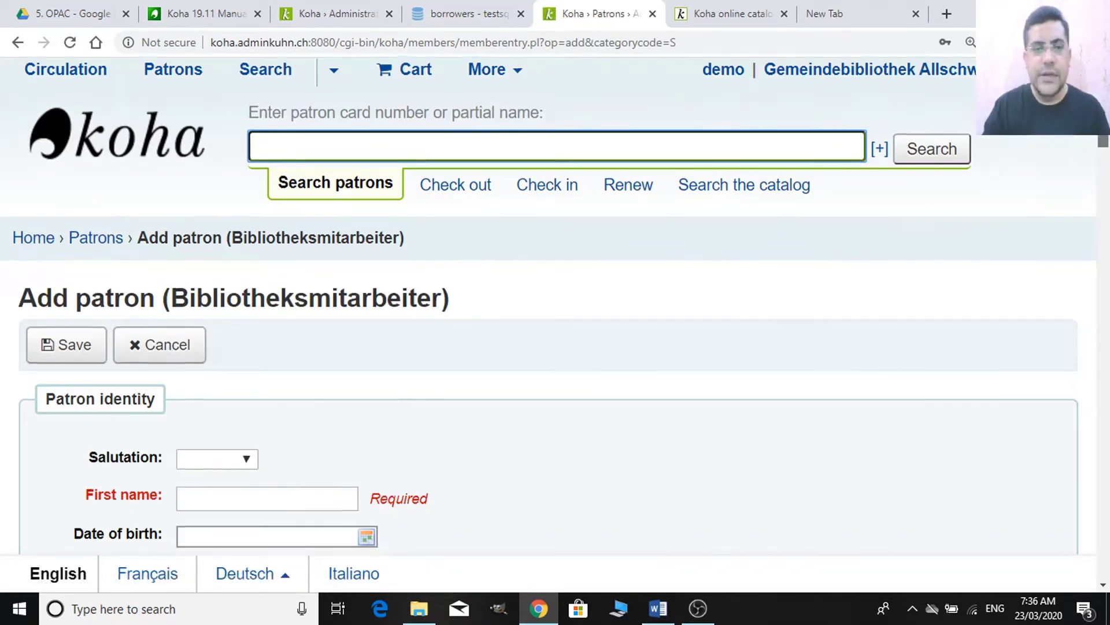
scroll(160, 243, "down", 3)
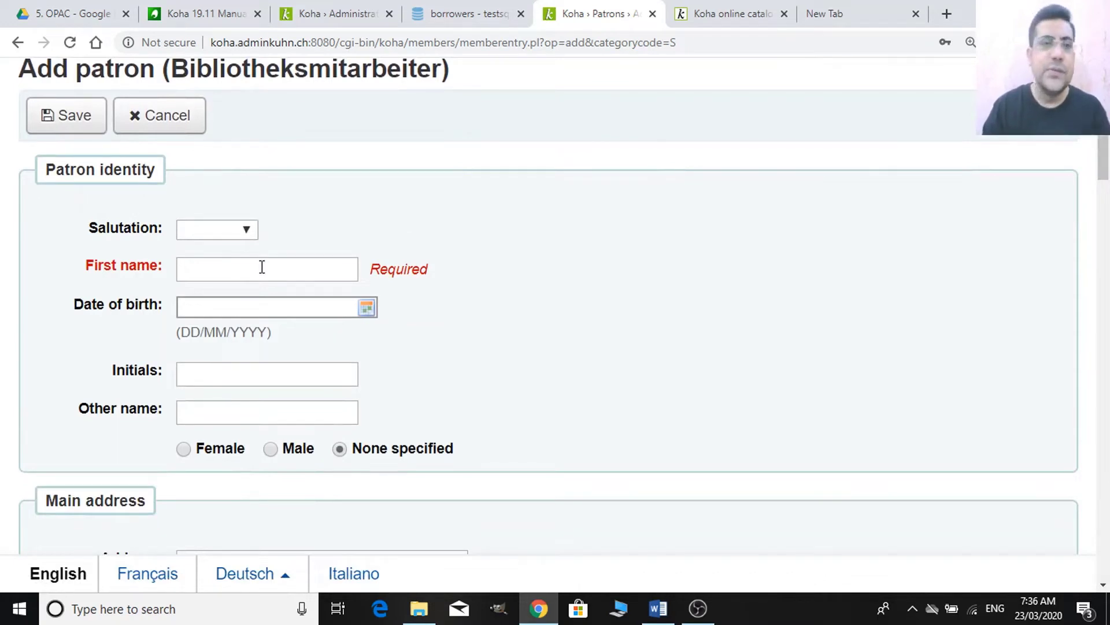
left_click(322, 14)
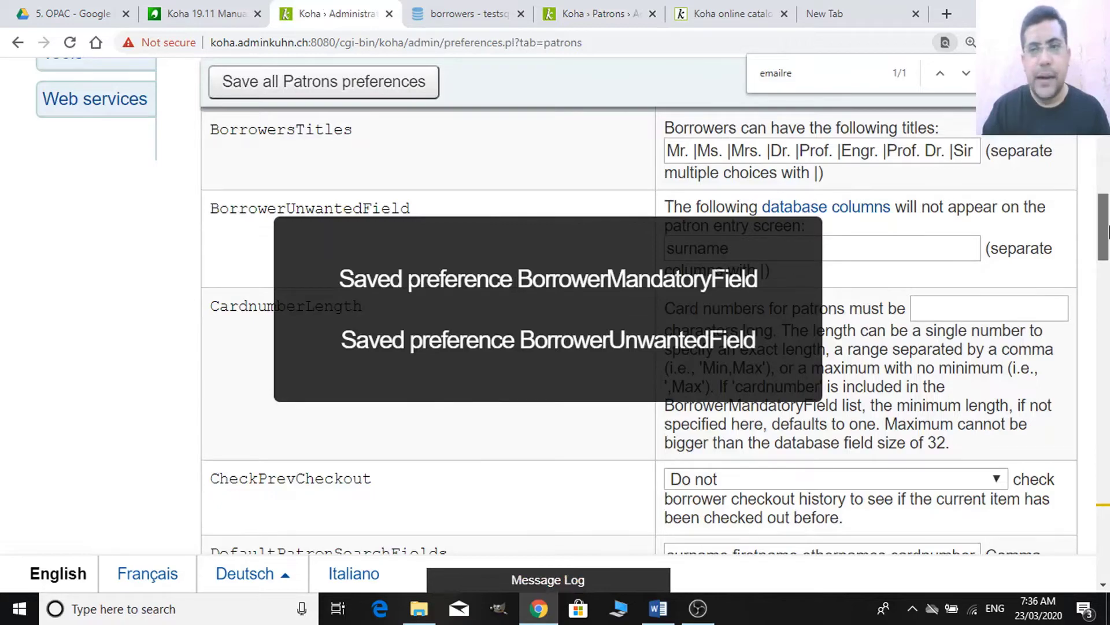
left_click_drag(1103, 226, 1108, 174)
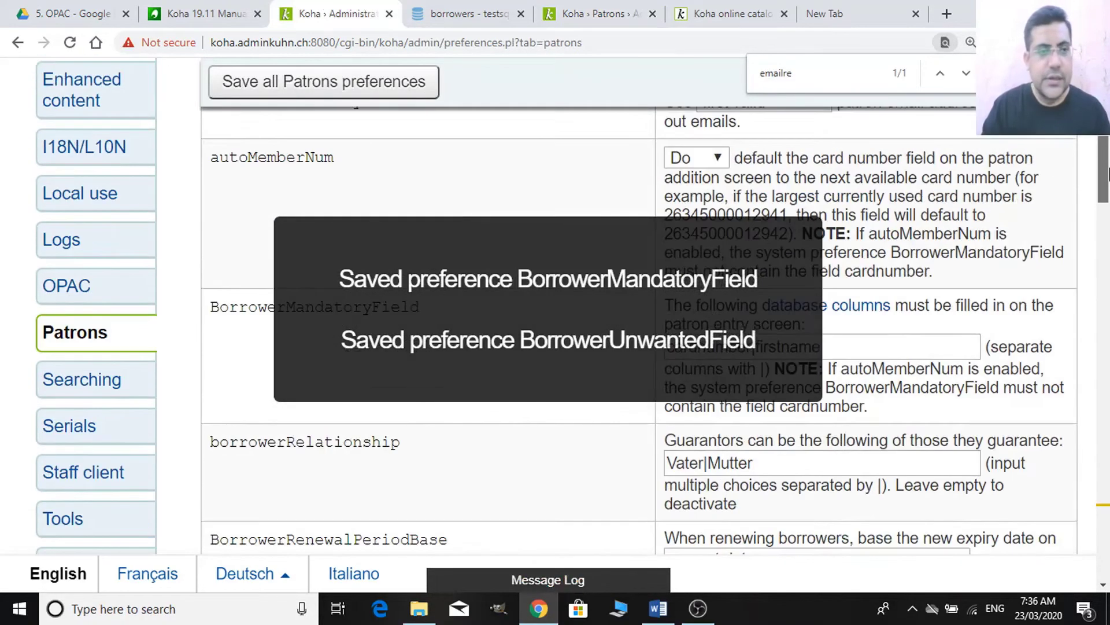
- Open the Searching system preferences, scroll through them, then bring up the Word notes
left_click(99, 394)
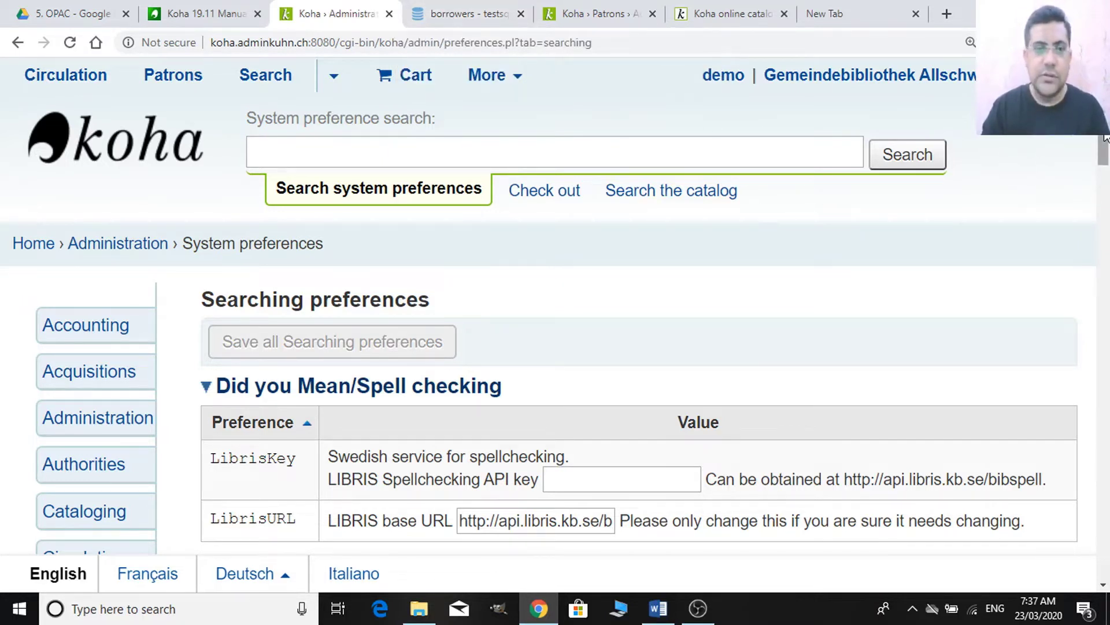
left_click_drag(1106, 139, 1108, 186)
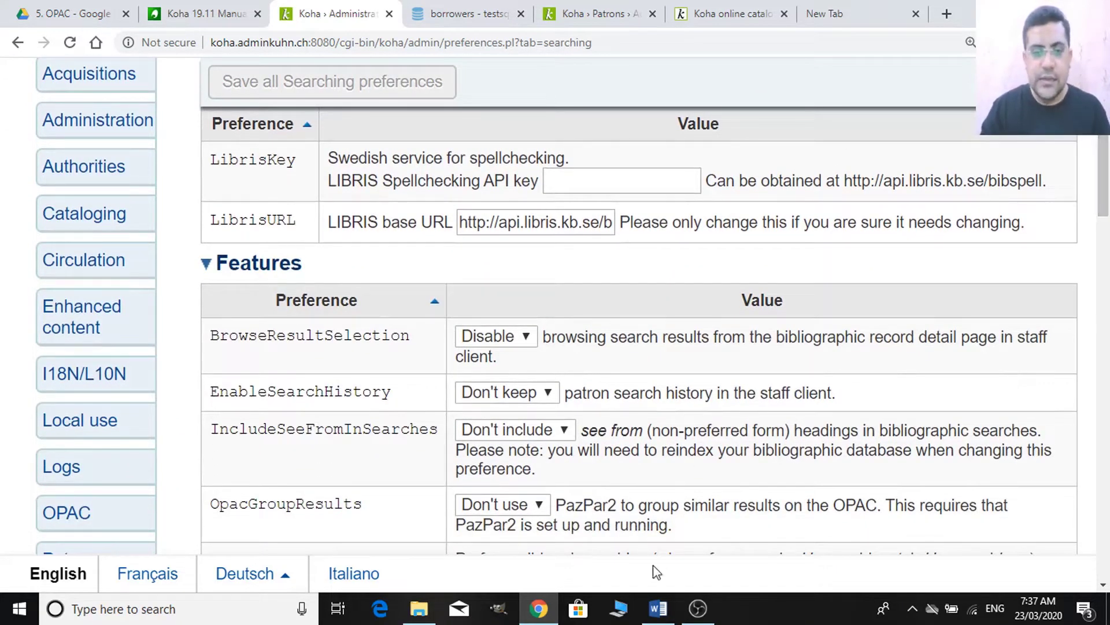
left_click(658, 609)
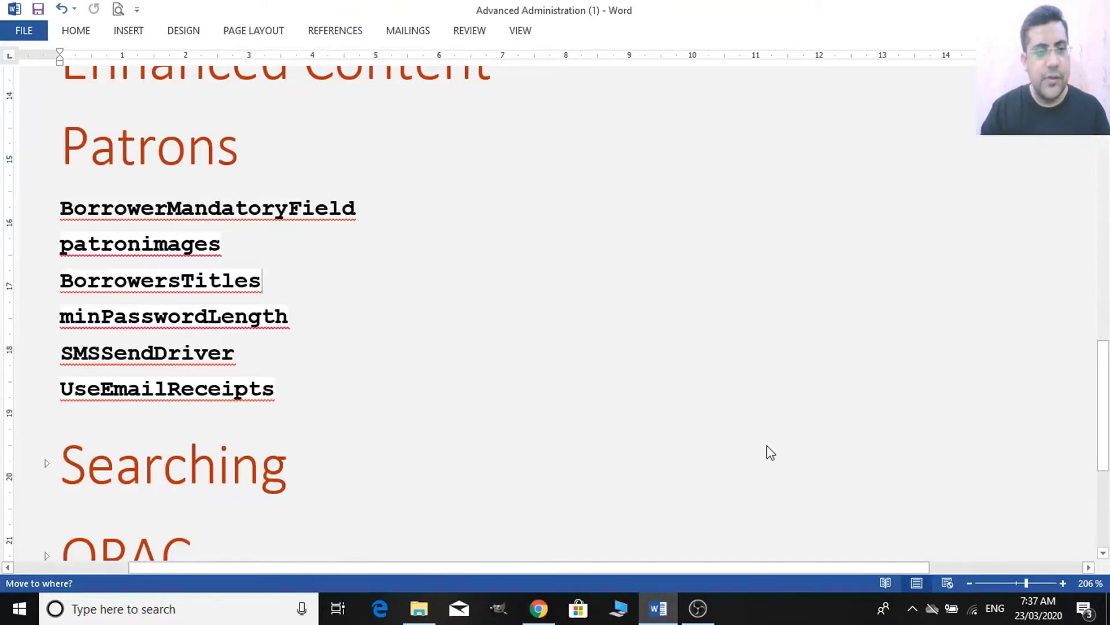
- Expand the Word notes' Searching section to review its four preferences from defaultSortField, then return to Chrome
left_click_drag(1108, 357, 1108, 399)
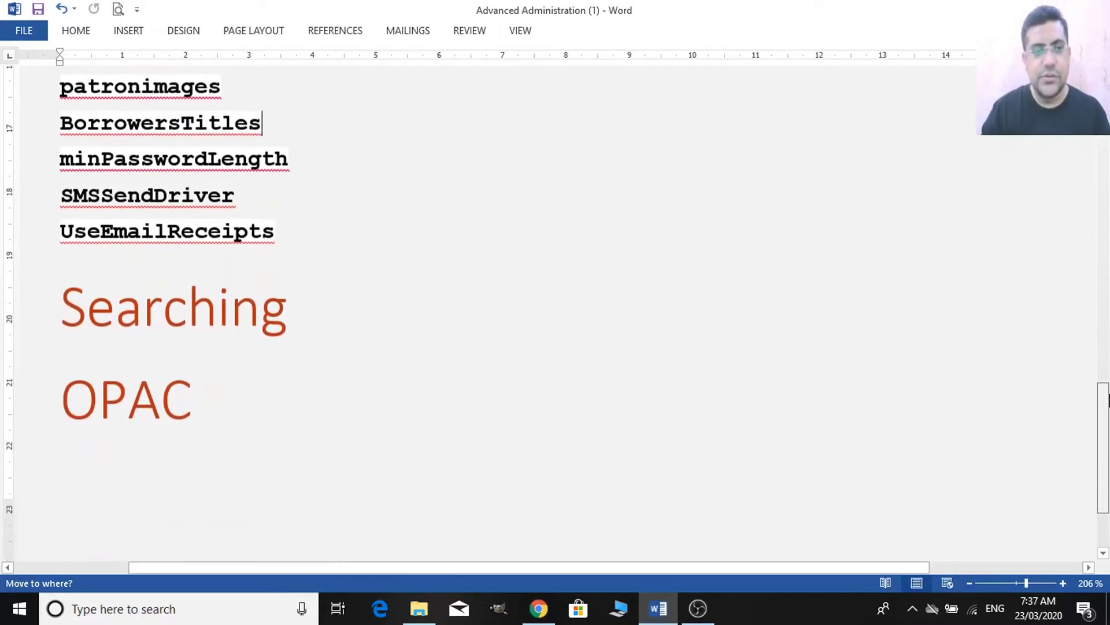
left_click(46, 308)
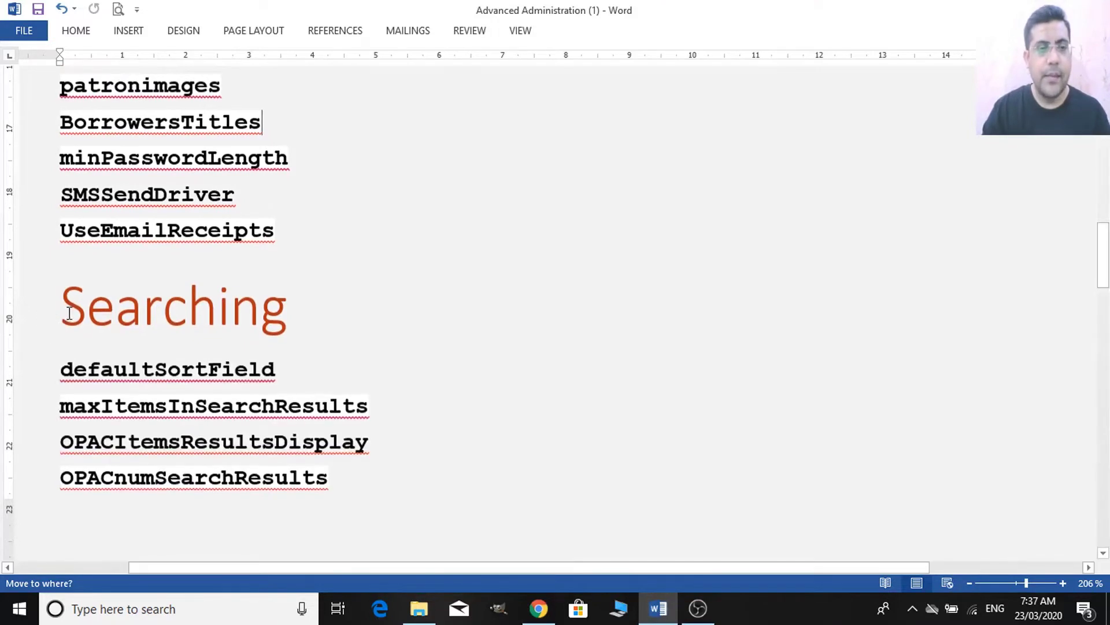
left_click_drag(1106, 271, 1107, 288)
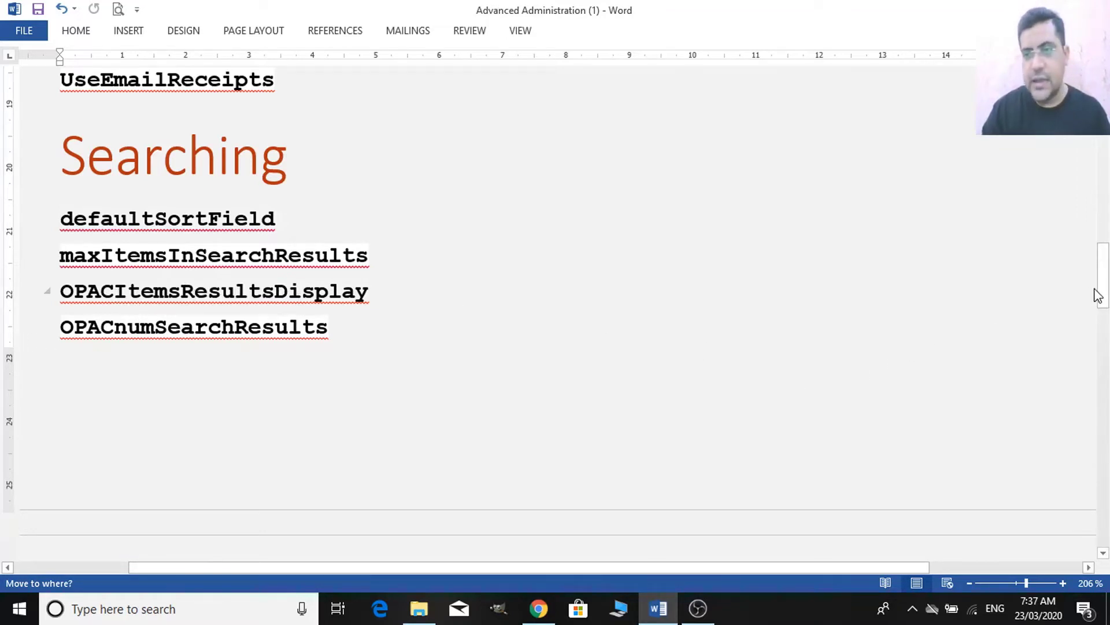
mouse_move(1103, 291)
left_mouse_down()
mouse_move(1108, 358)
mouse_move(1108, 273)
mouse_move(1107, 299)
left_mouse_up()
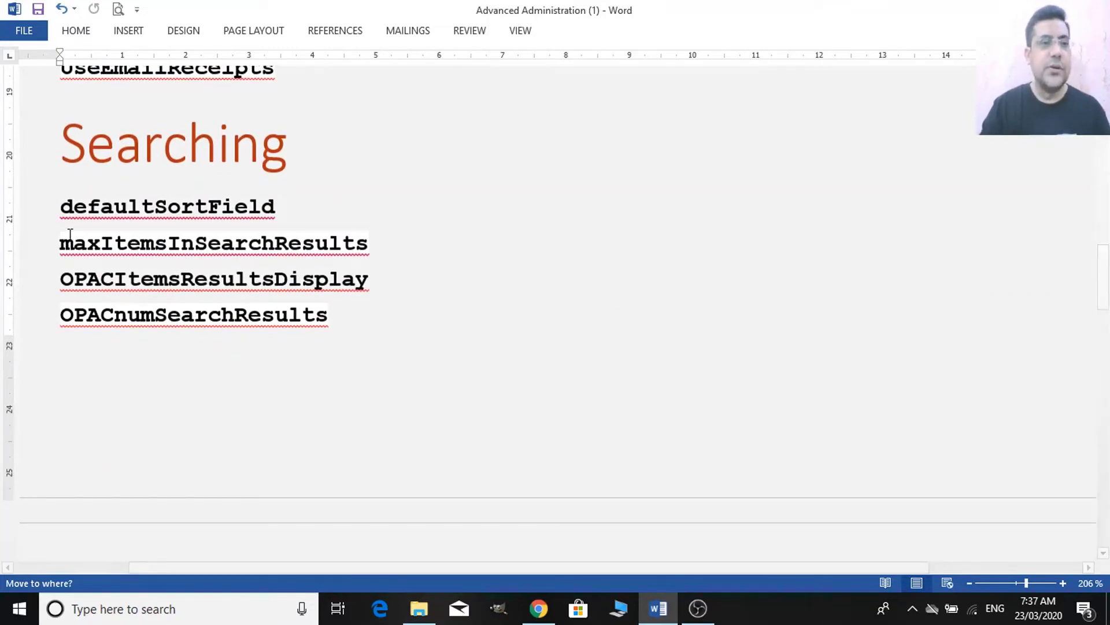
key("alt+Tab")
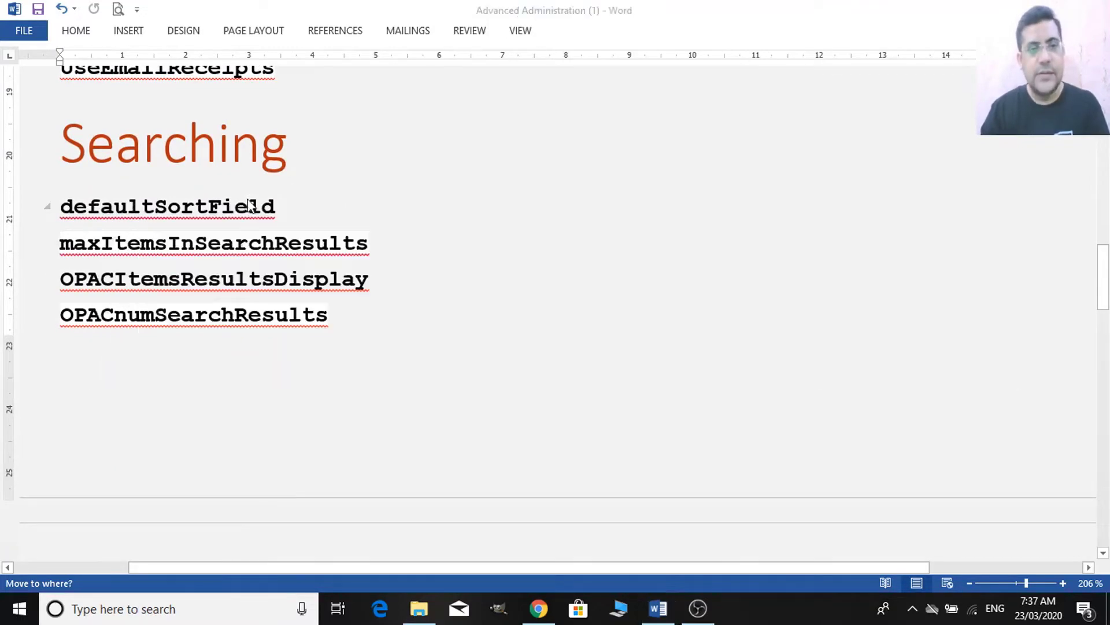
key("alt+Tab")
key("alt+Tab")
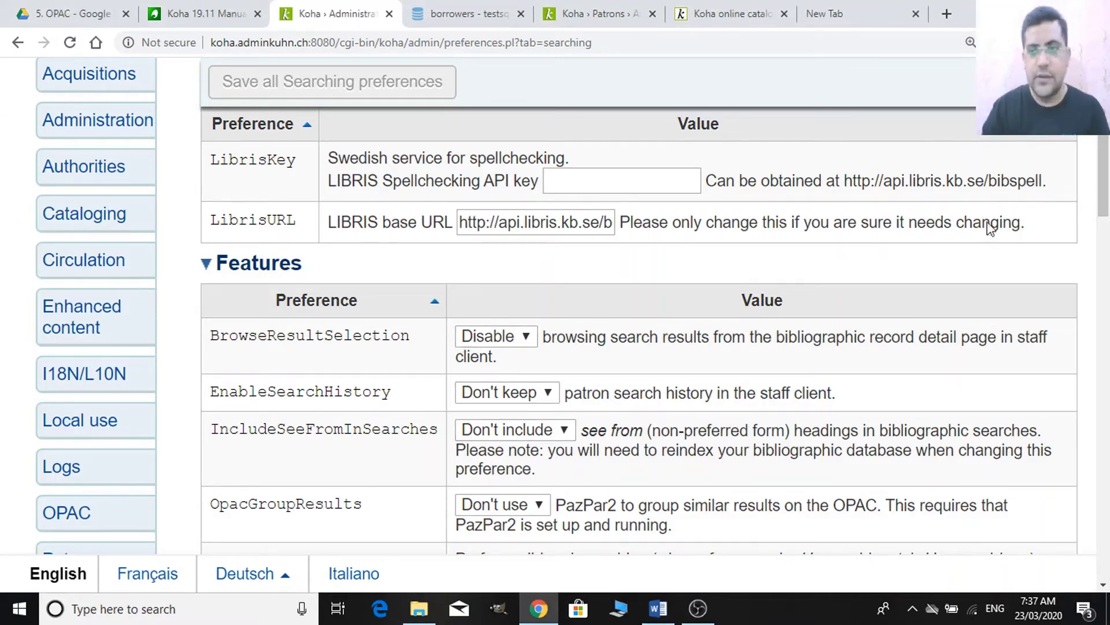
- Open the Searching category of Koha's system preferences
left_click_drag(1103, 184, 1103, 162)
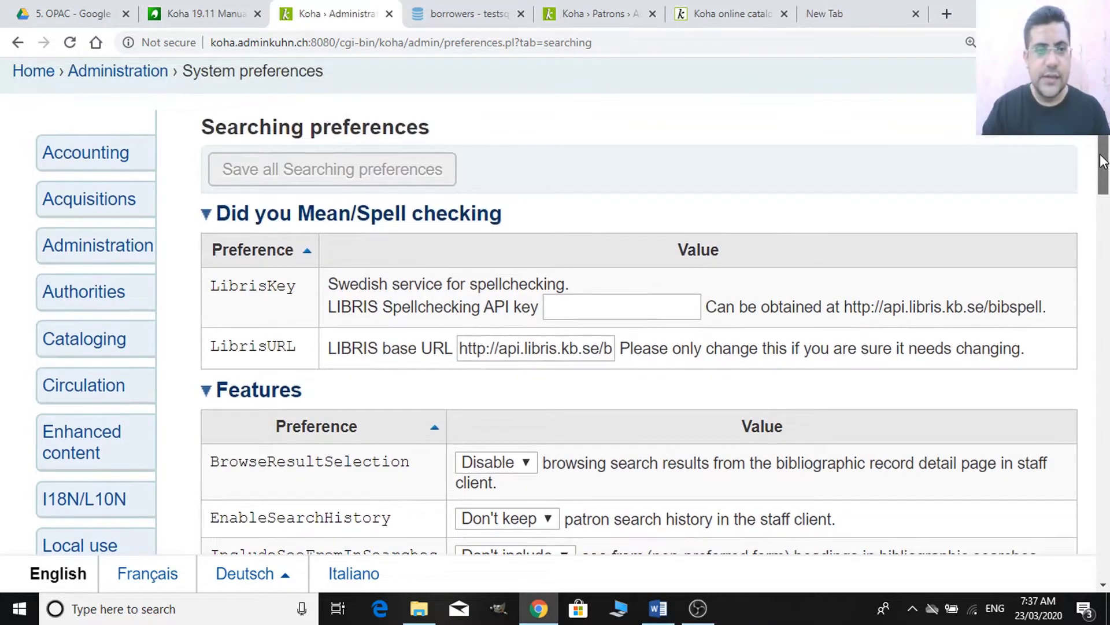
scroll(1104, 162, "down", 1)
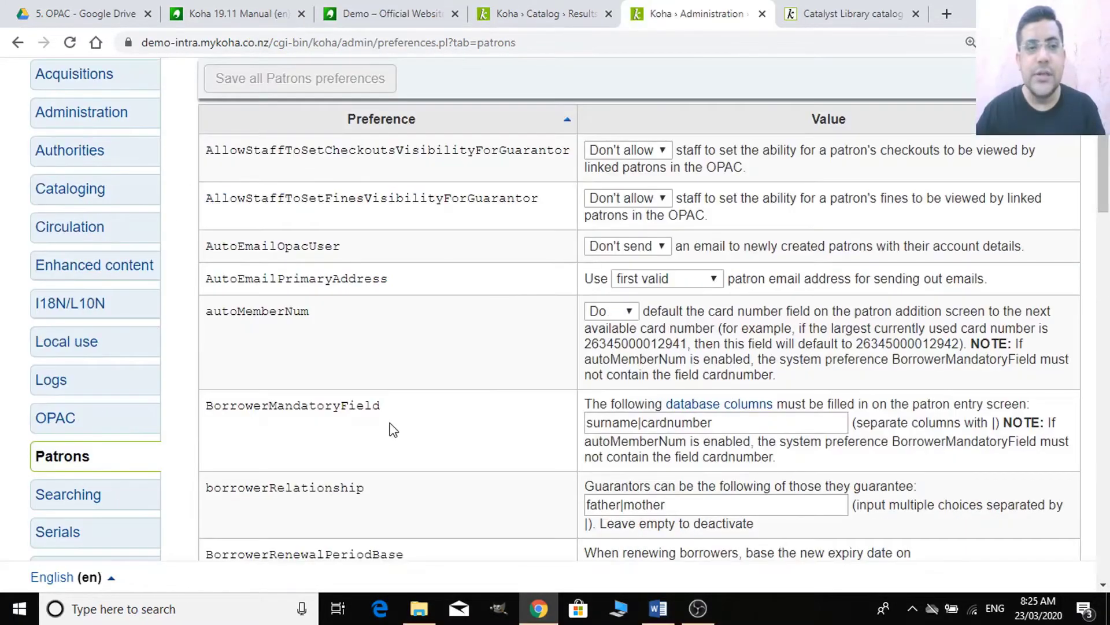
scroll(391, 428, "down", 1)
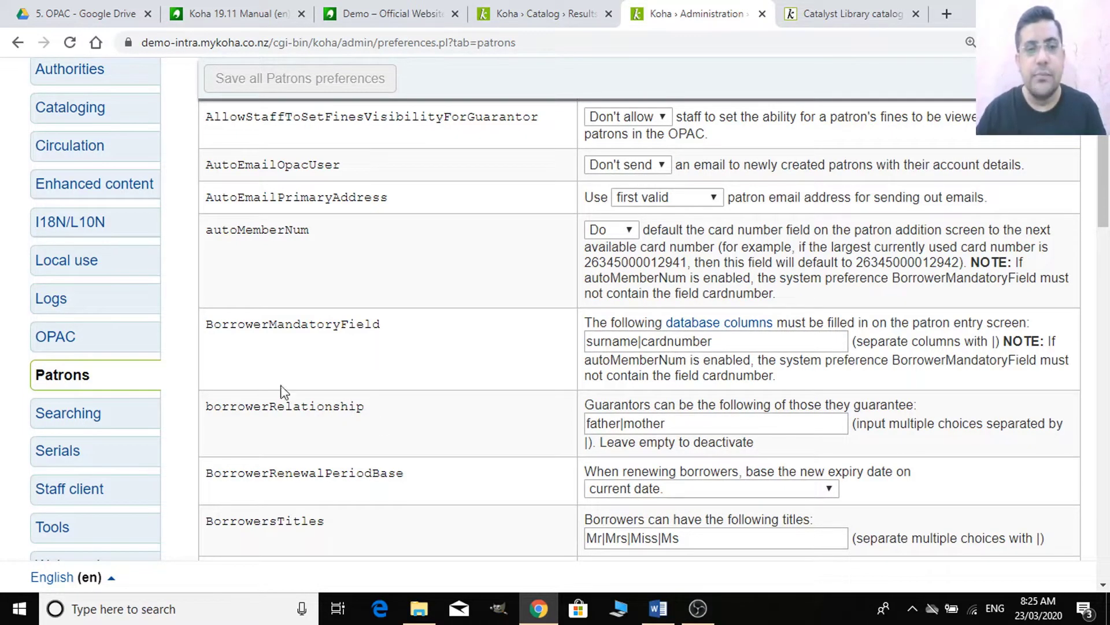
left_click(97, 415)
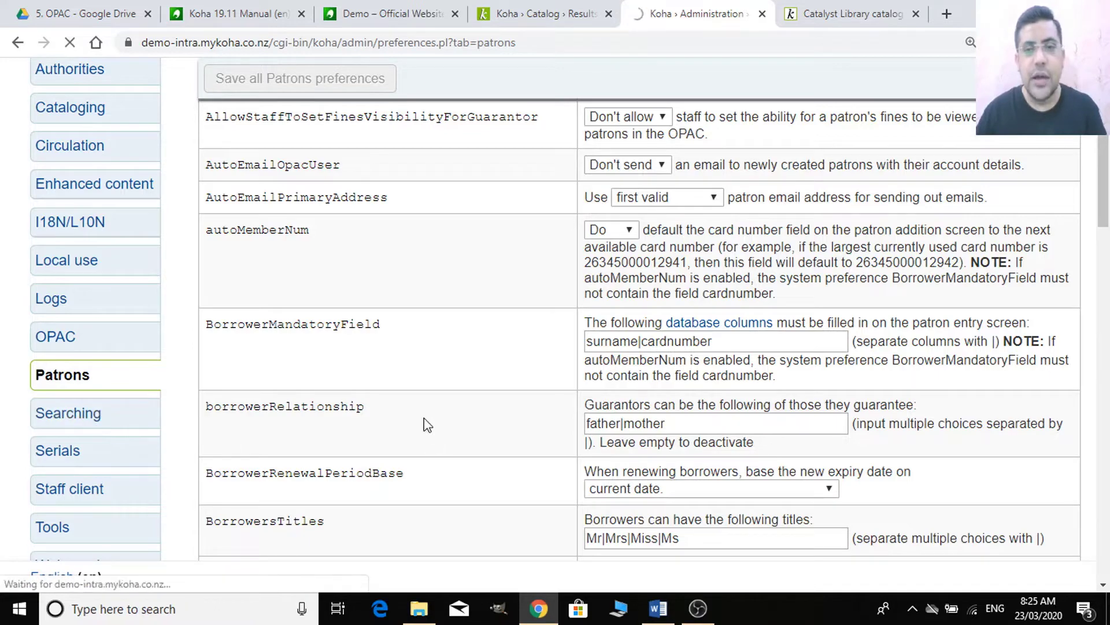
- Set the QueryFuzzy preference to 'Try' so similarly spelled words are matched
scroll(414, 410, "down", 8)
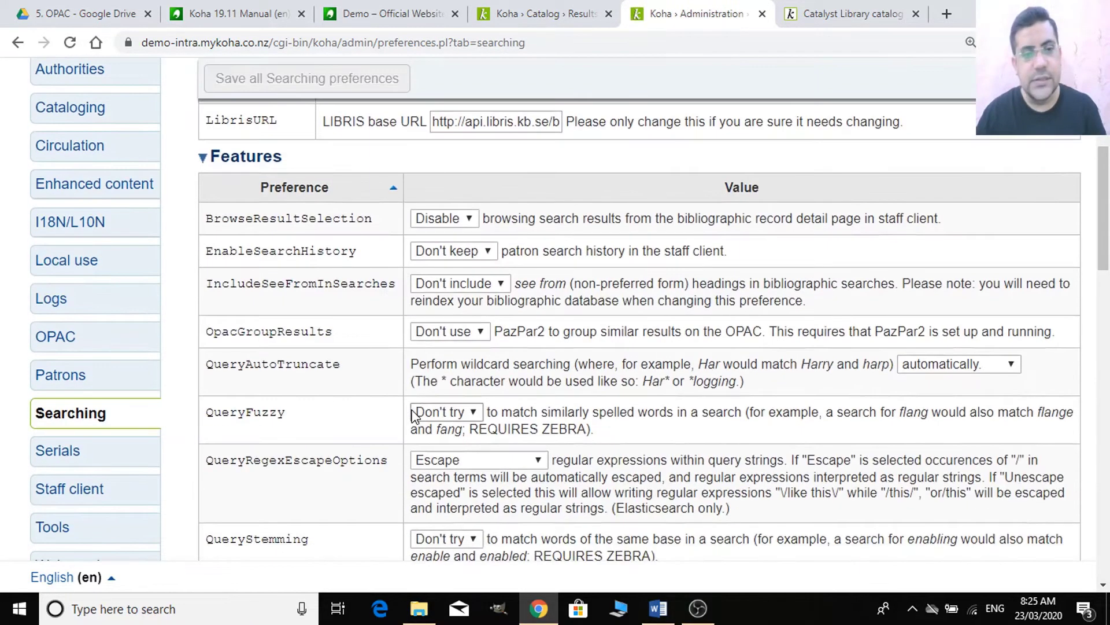
scroll(490, 435, "up", 10)
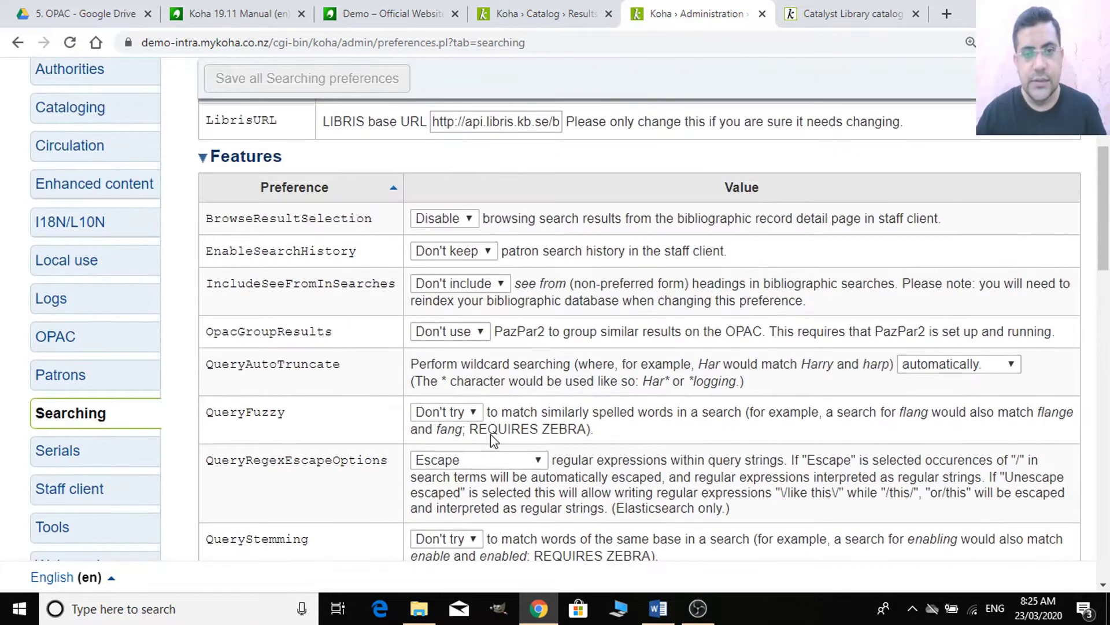
scroll(248, 335, "down", 5)
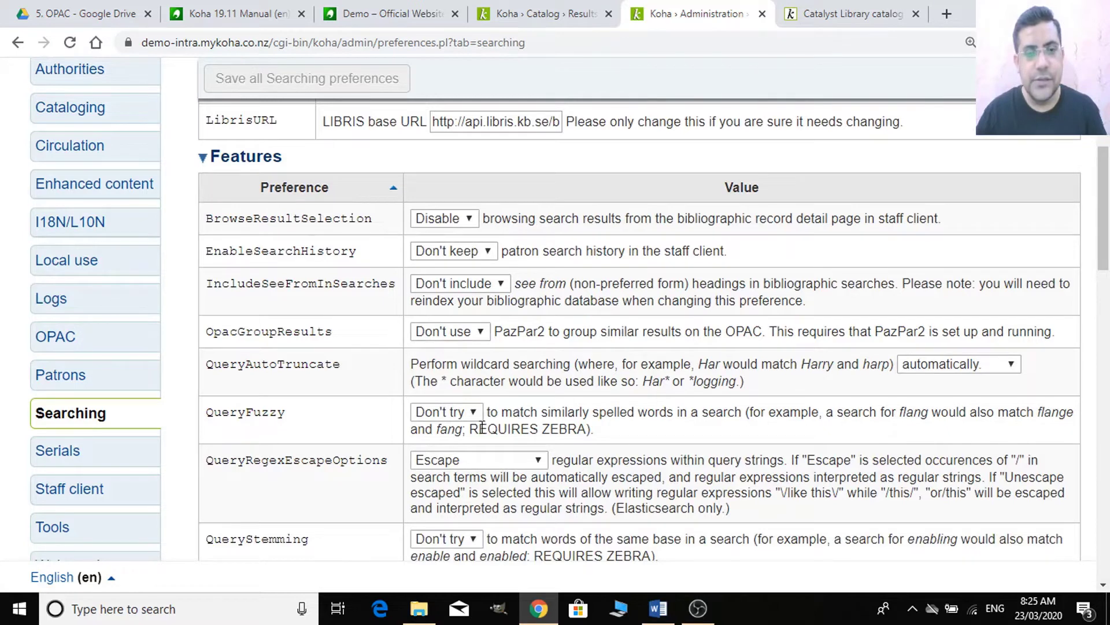
scroll(463, 416, "down", 1)
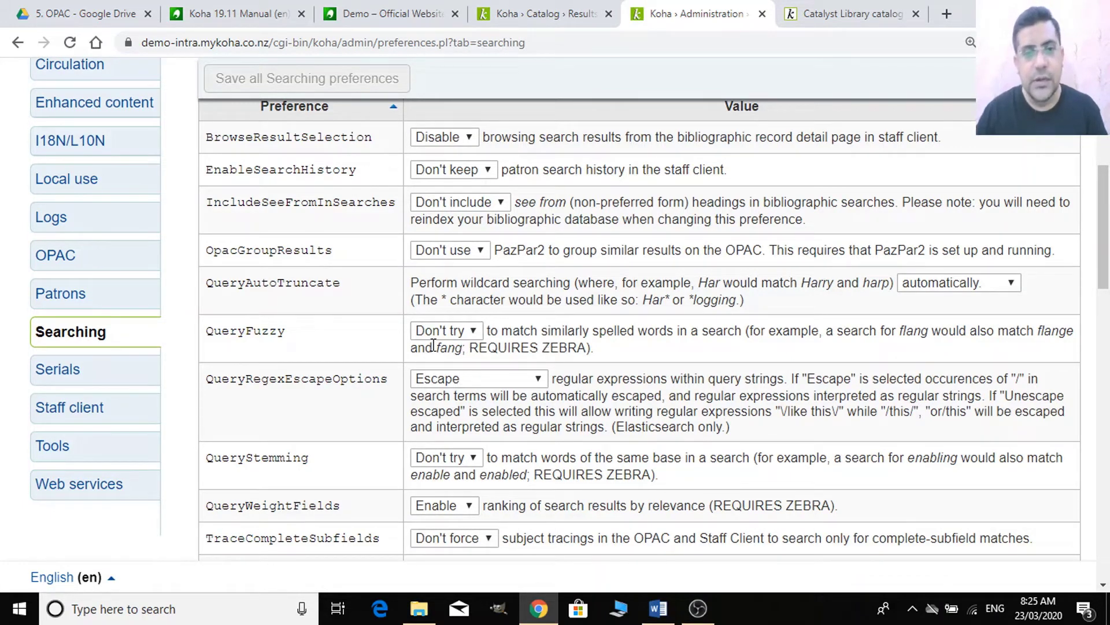
left_click(462, 332)
left_click(452, 363)
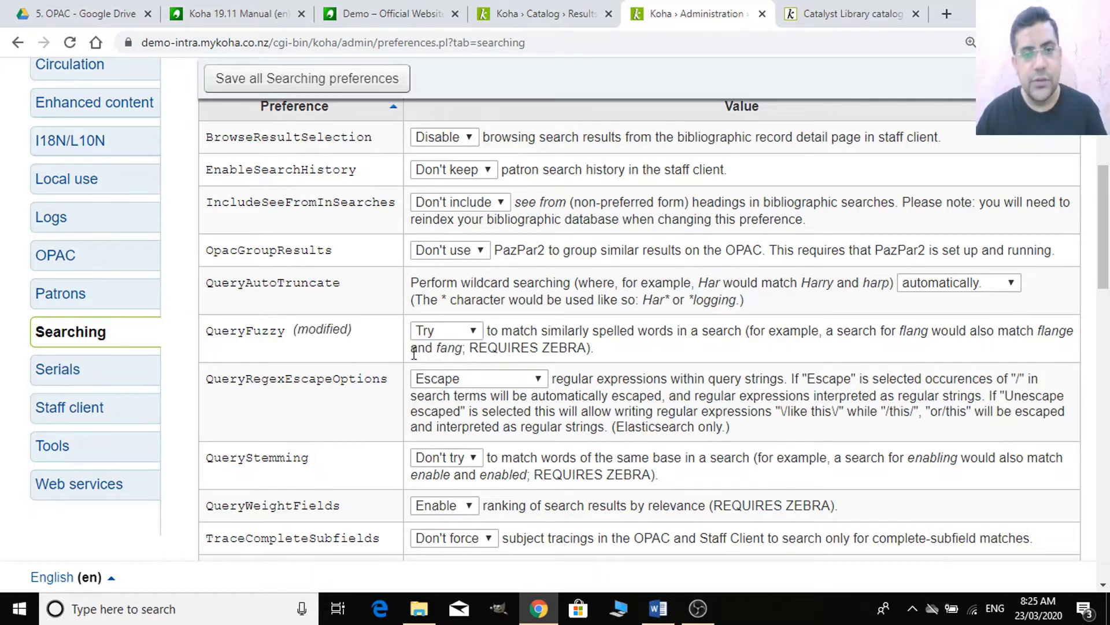
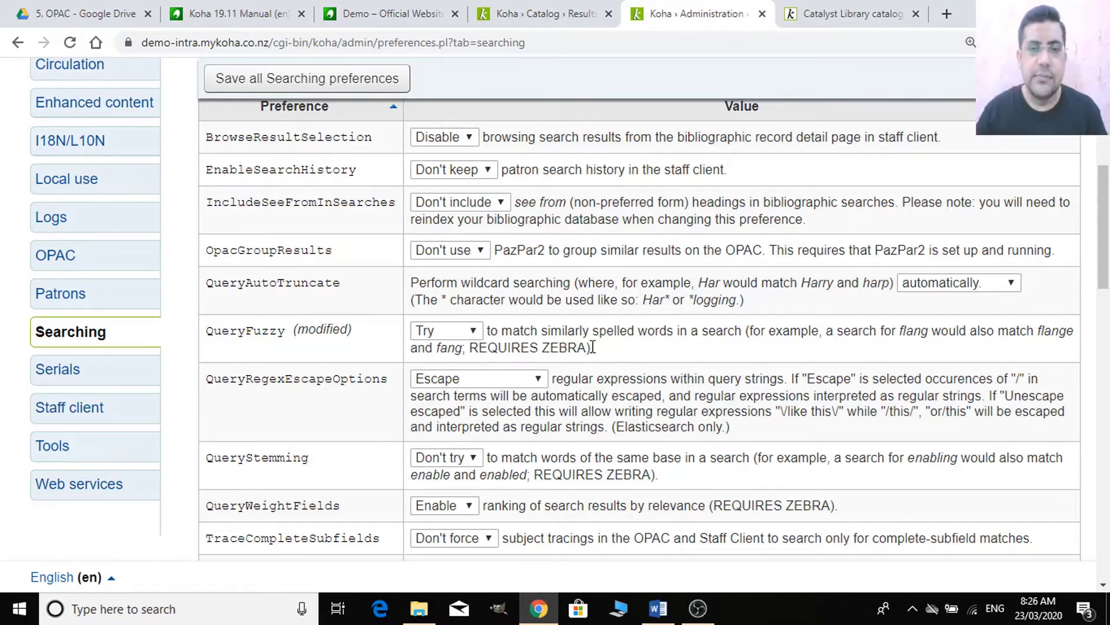
- Scroll the Searching preferences past the QueryFuzzy note to the Results Display table
left_click_drag(587, 347, 549, 350)
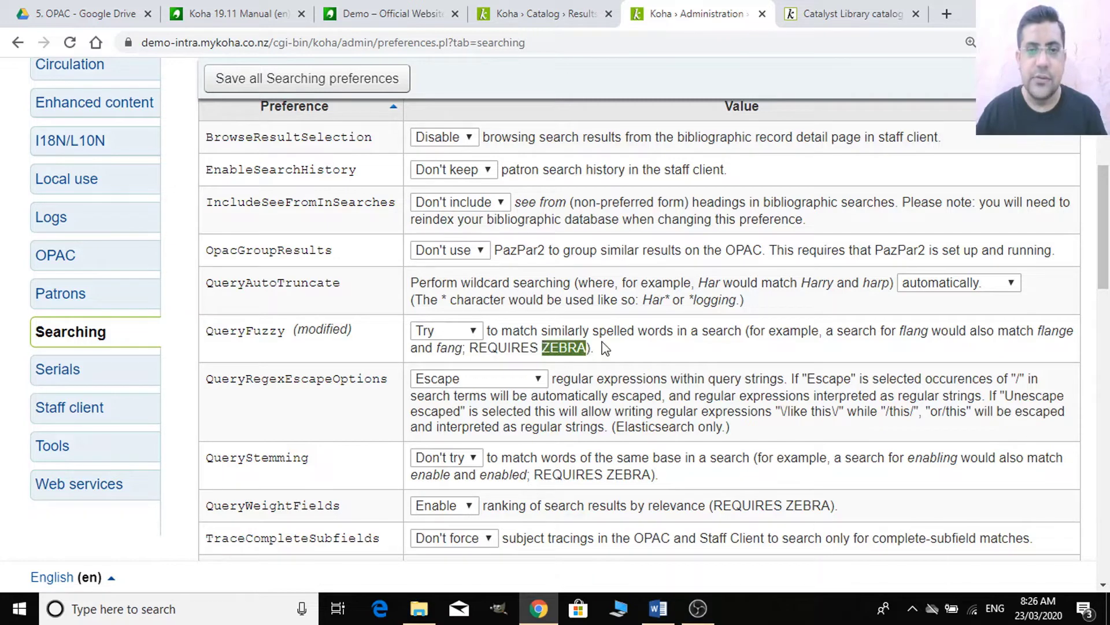
left_click(603, 353)
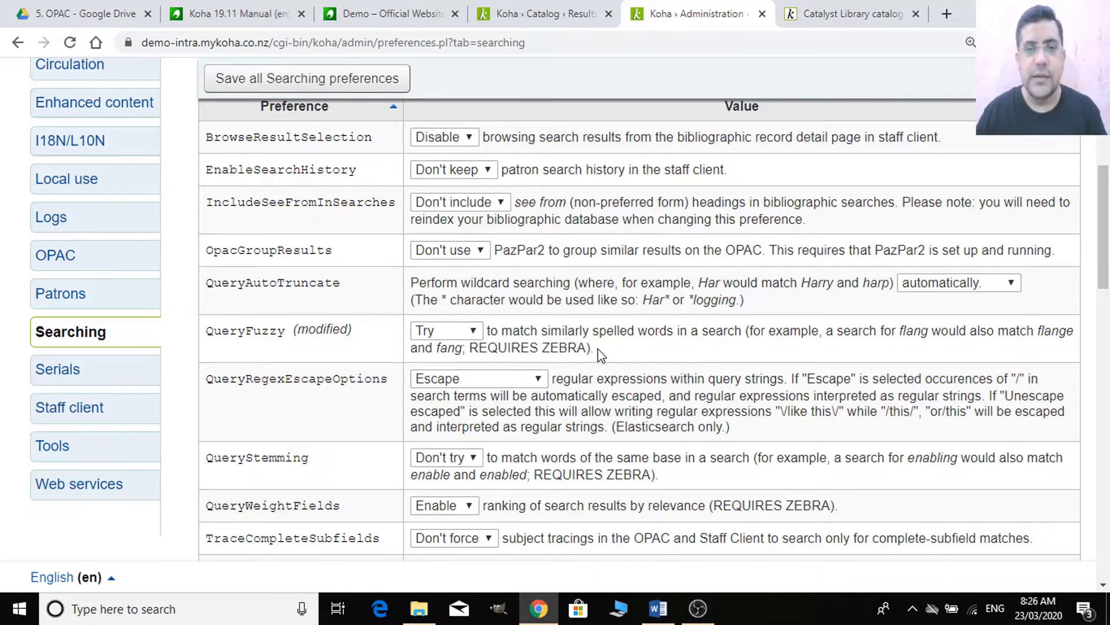
scroll(574, 364, "down", 3)
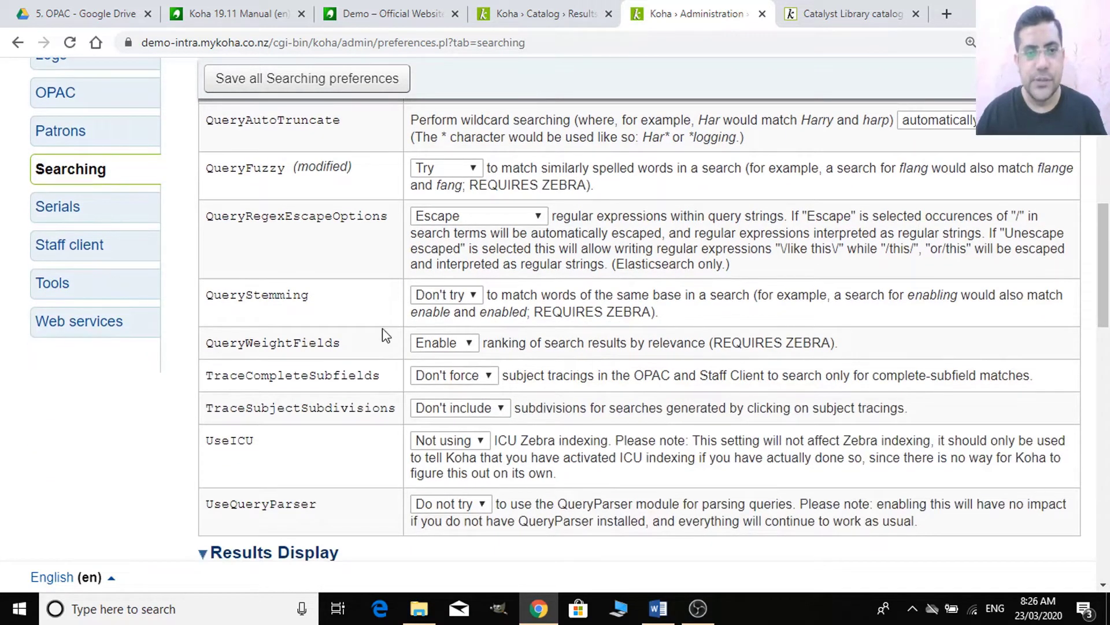
scroll(382, 338, "down", 3)
scroll(281, 318, "down", 1)
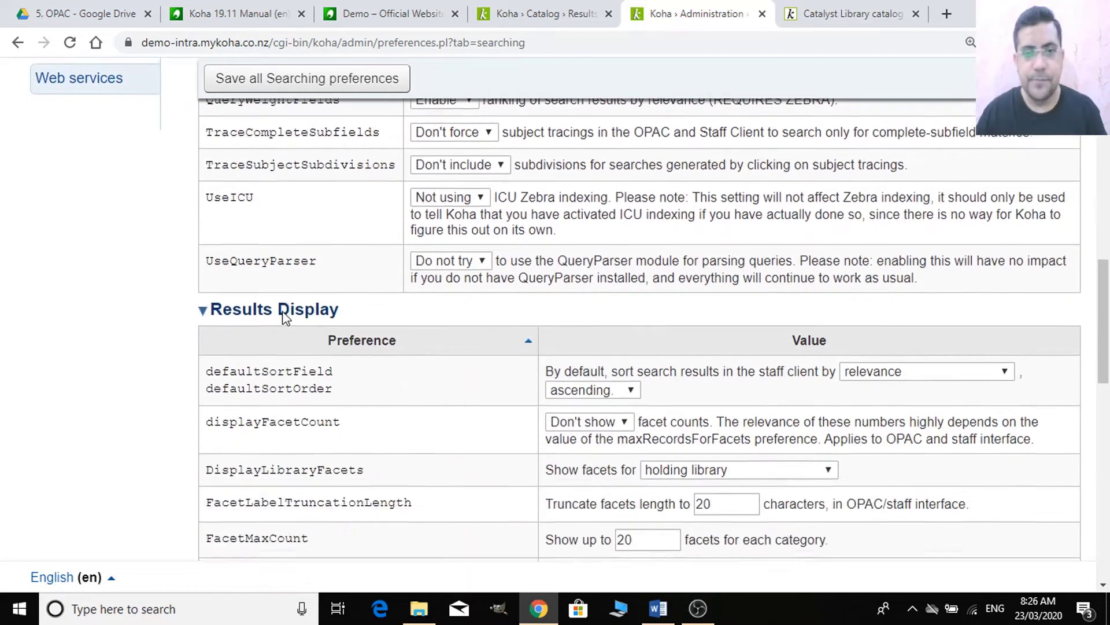
scroll(514, 330, "down", 2)
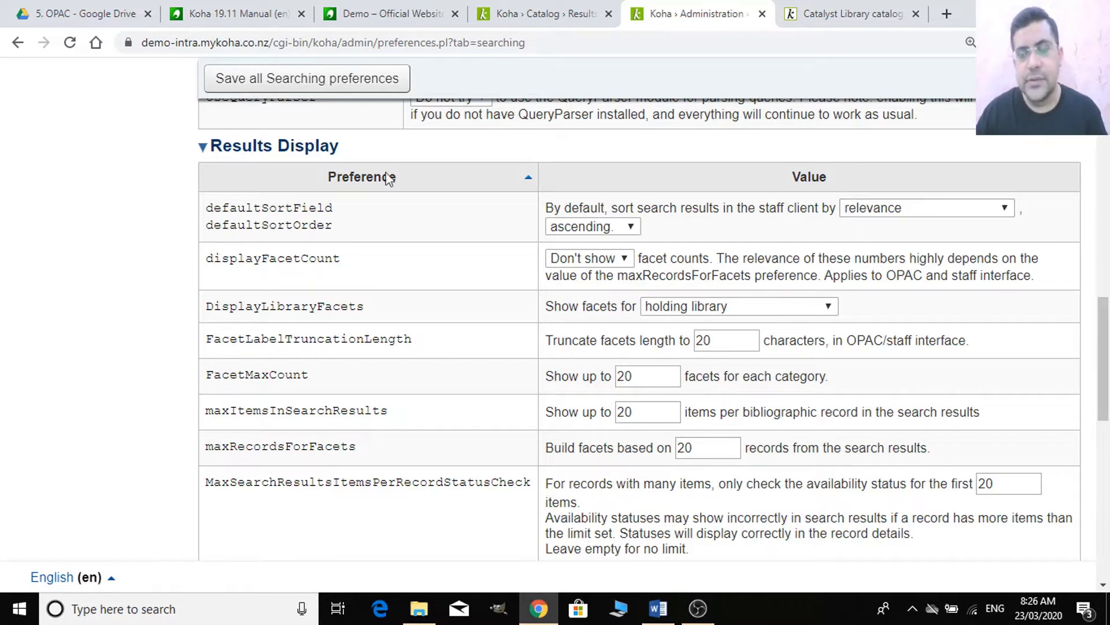
- Change the staff-client defaultSortField from relevance to title, keeping ascending order
left_click(924, 215)
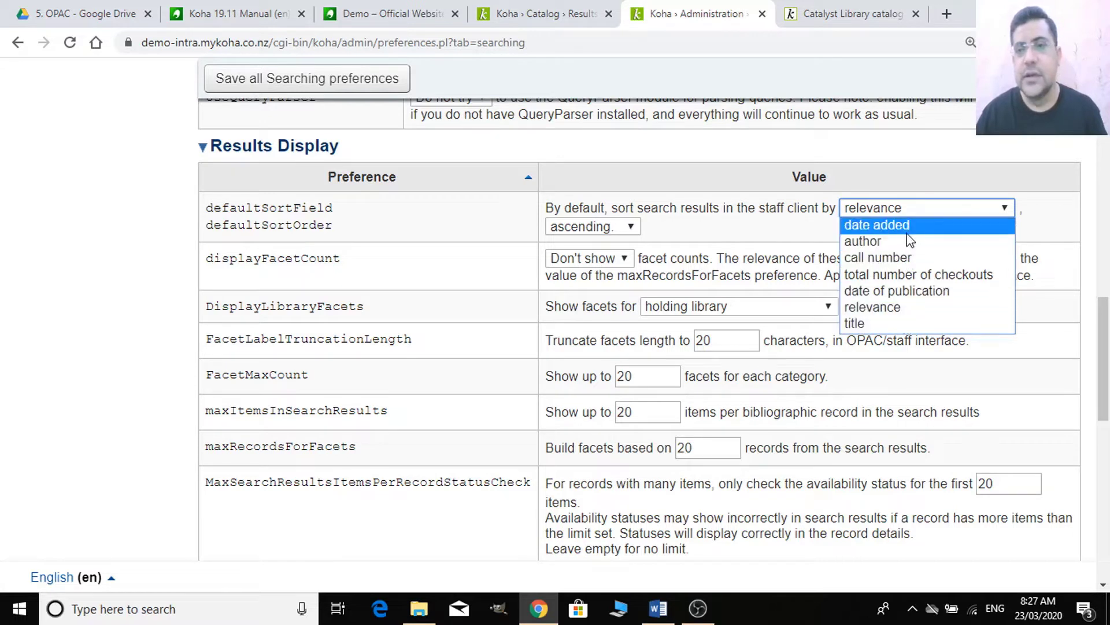
left_click(886, 323)
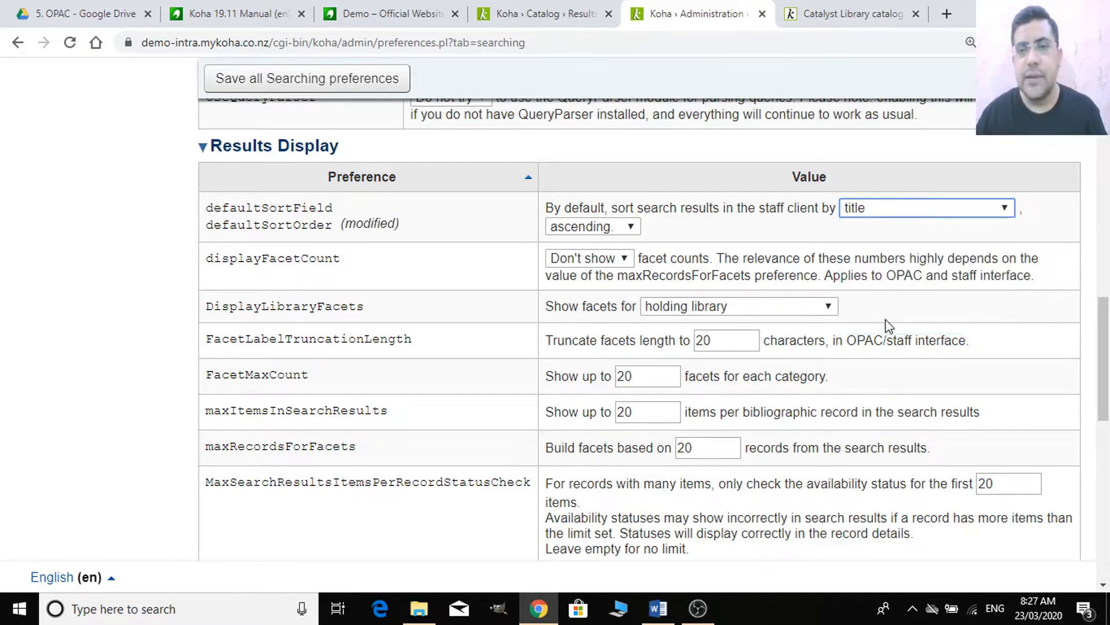
left_click(586, 227)
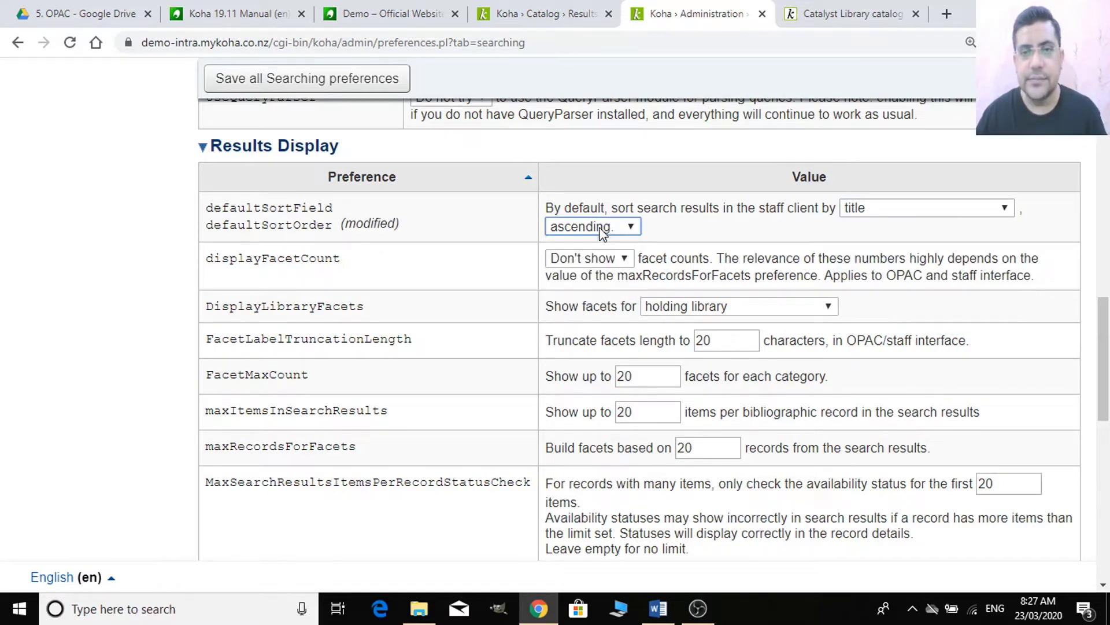
left_click(897, 208)
left_click(897, 209)
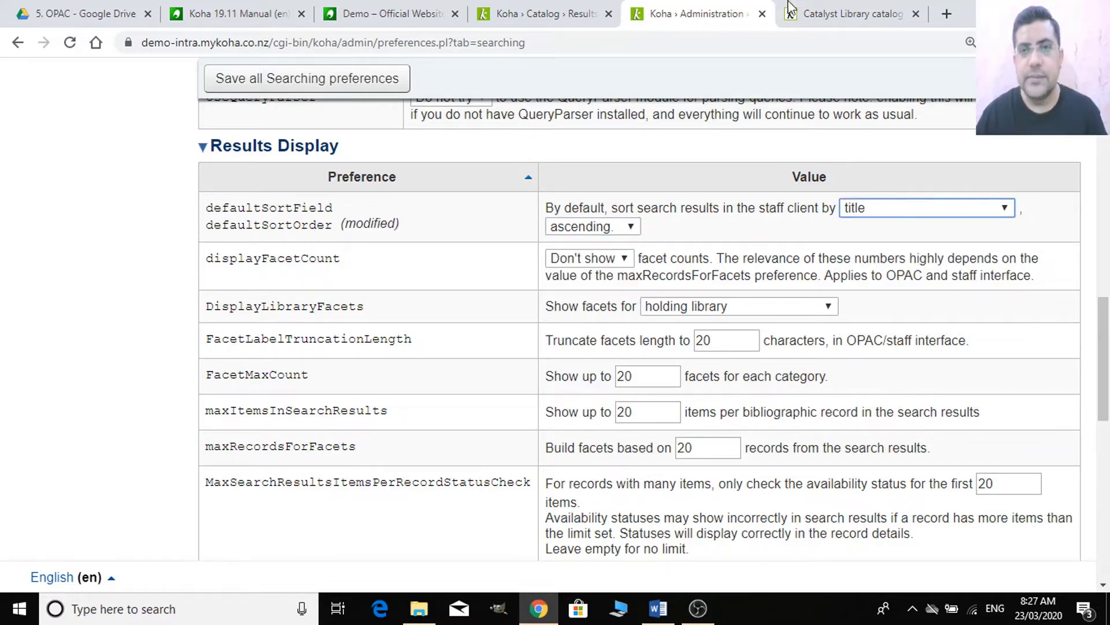
left_click(875, 8)
- From the staff home page, run an advanced search limited to the Books item type
left_click(572, 10)
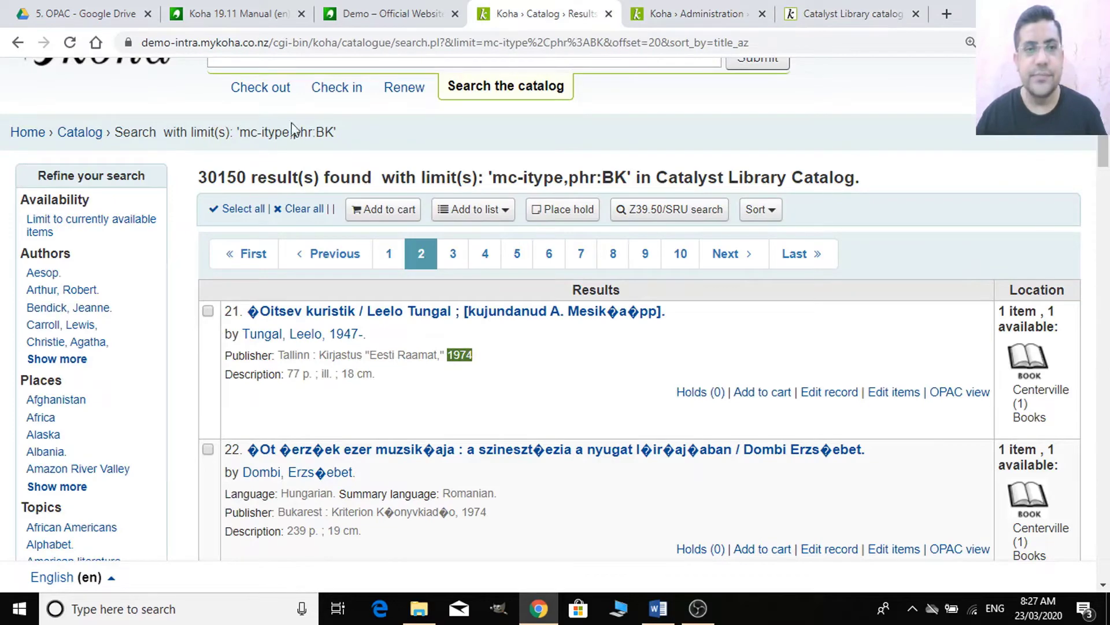
left_click(37, 134)
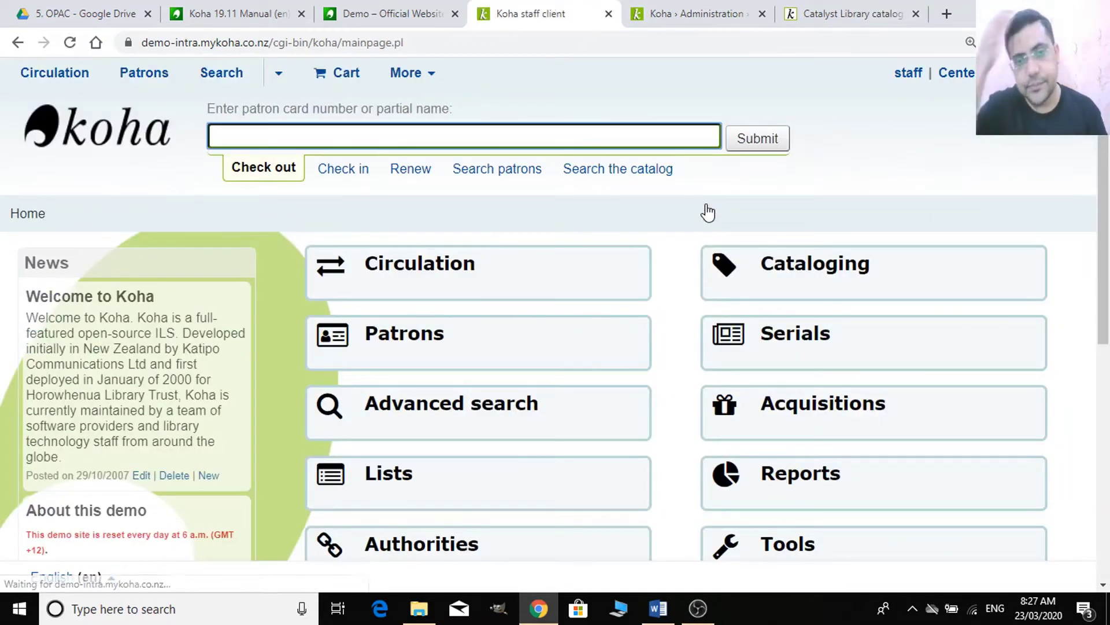
scroll(833, 280, "down", 4)
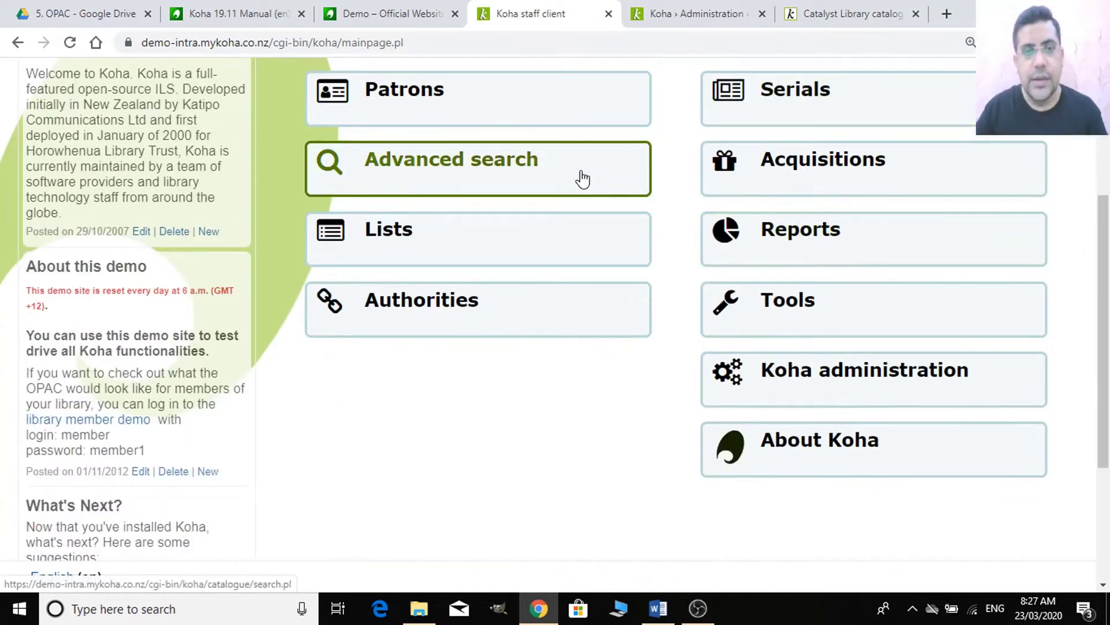
left_click(579, 177)
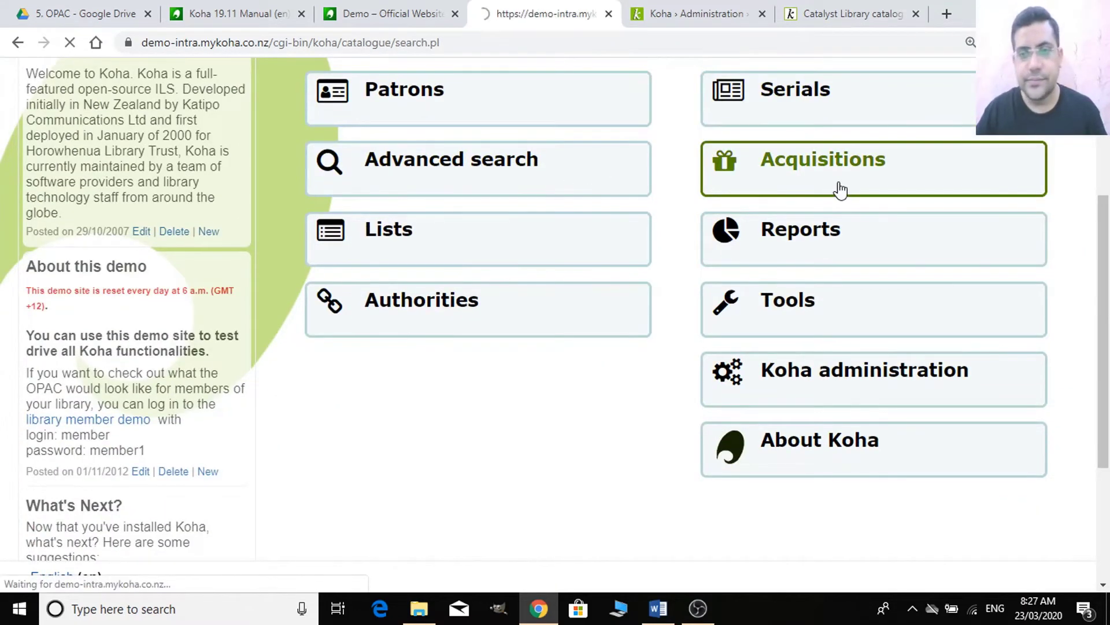
scroll(541, 255, "down", 5)
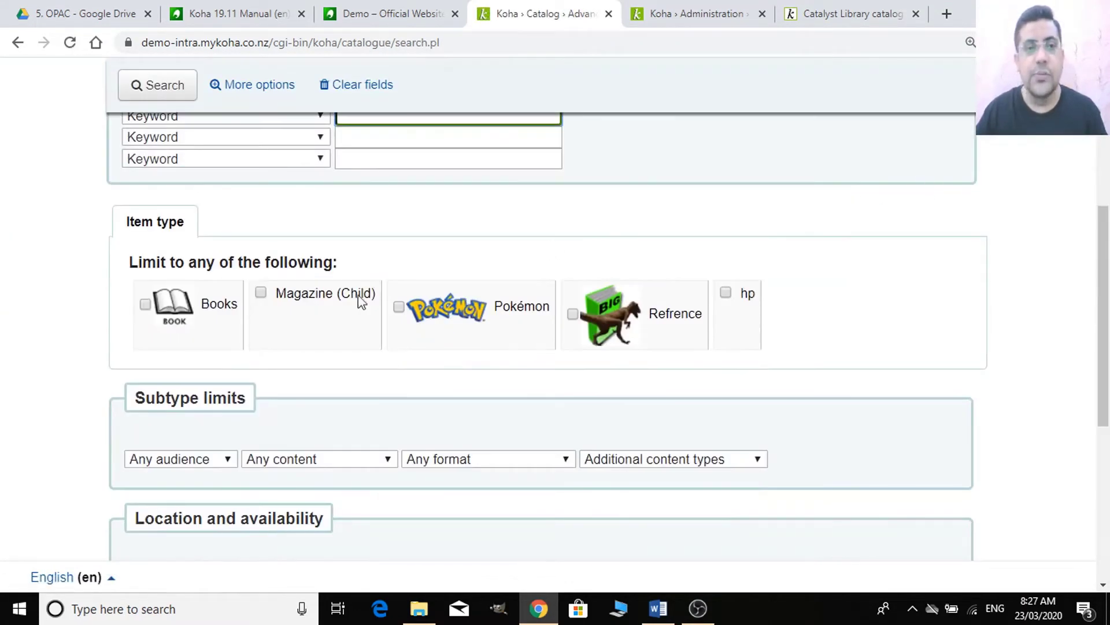
left_click(145, 304)
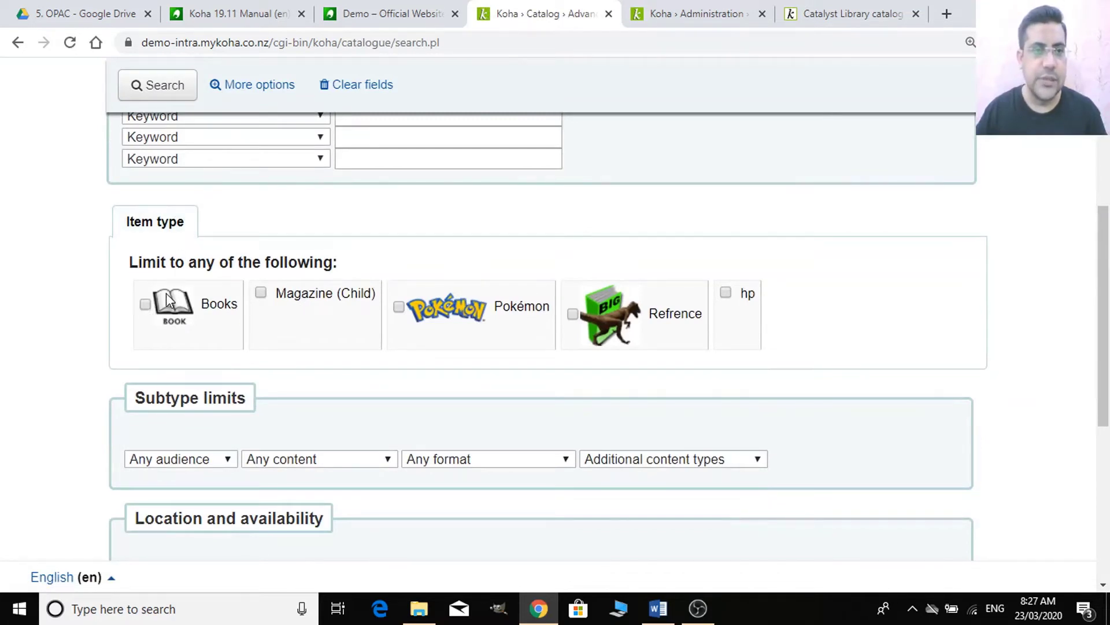
left_click(176, 84)
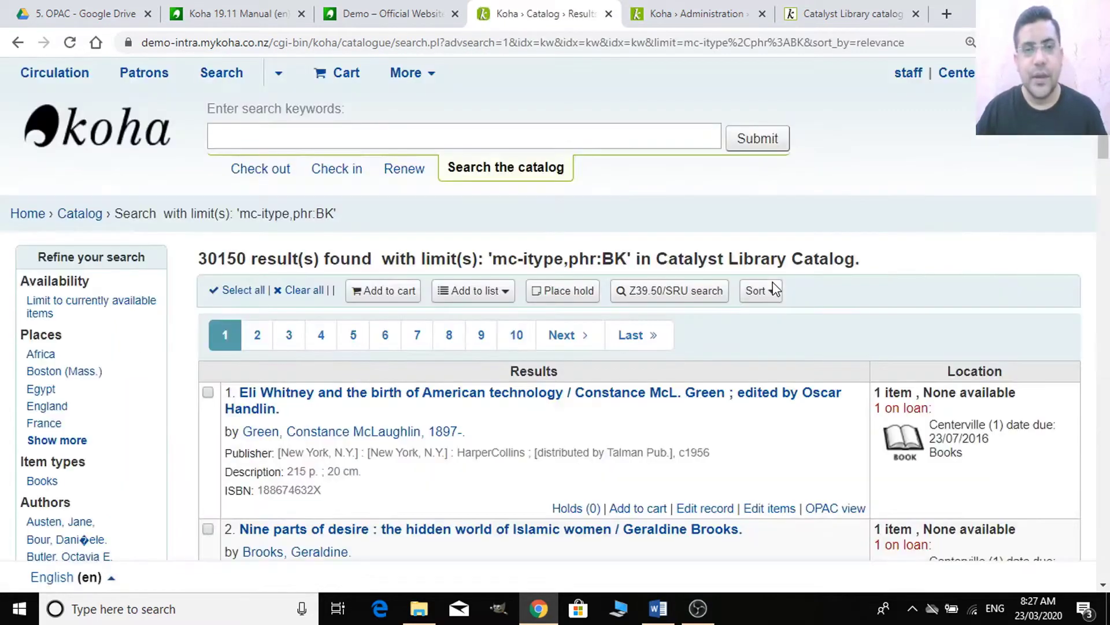
- Scroll through the 30150 Books results, then return to the Searching preferences
scroll(654, 362, "down", 2)
scroll(654, 363, "down", 1)
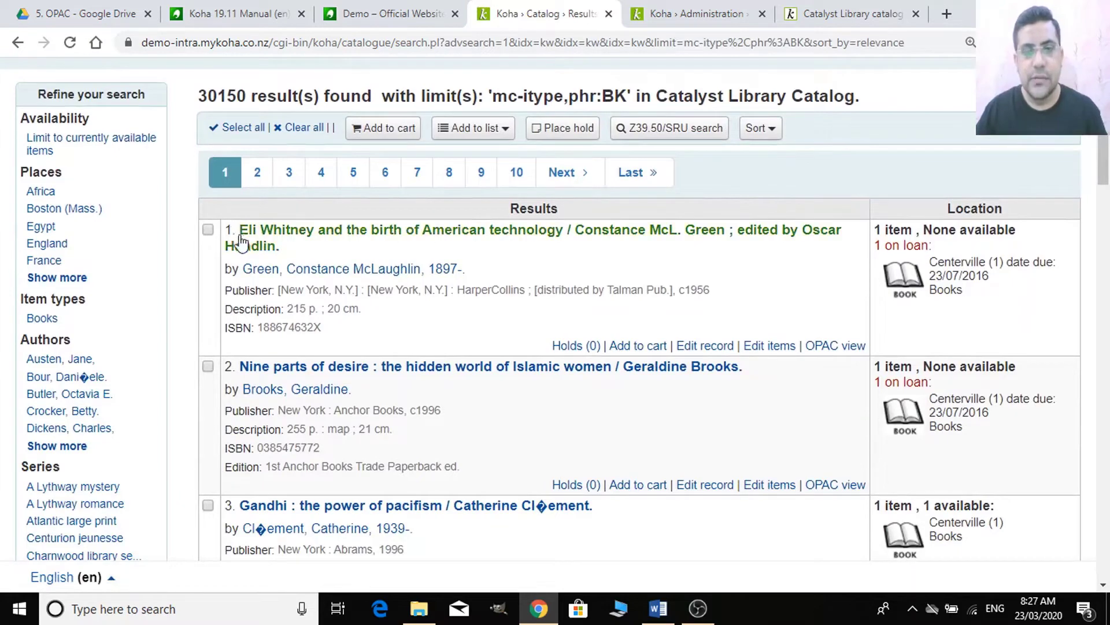
scroll(206, 247, "down", 3)
scroll(220, 284, "down", 15)
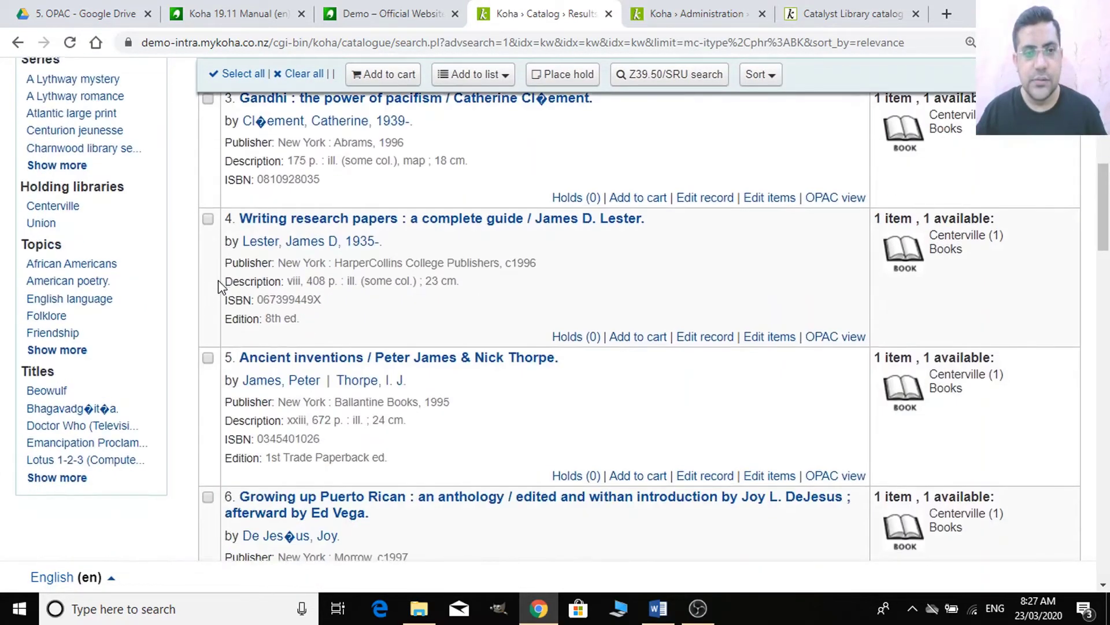
scroll(226, 284, "down", 8)
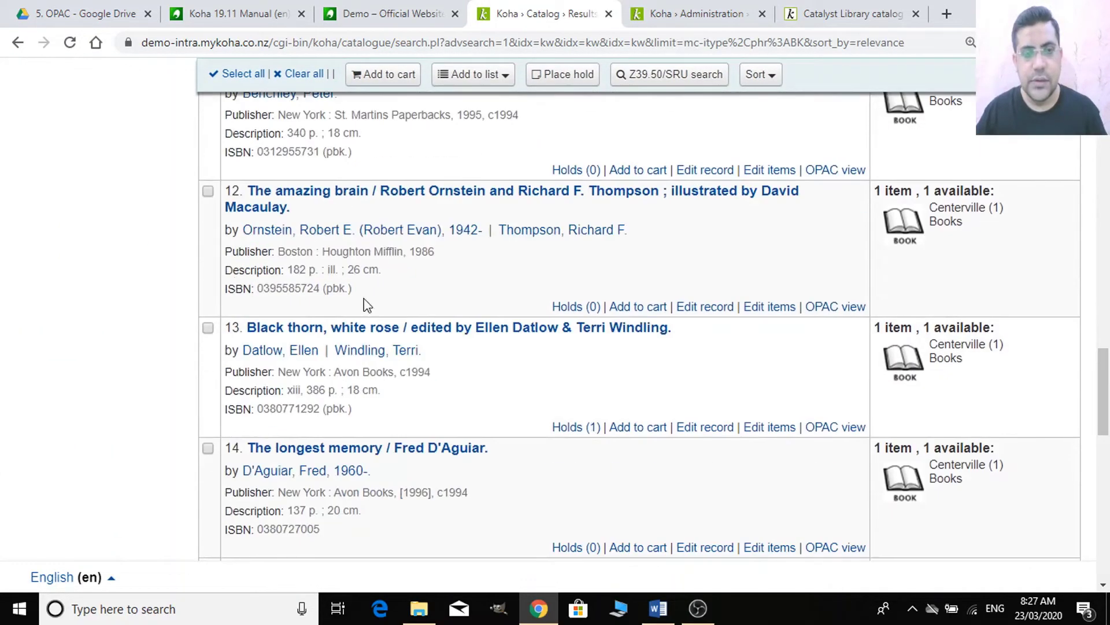
scroll(628, 330, "up", 6)
scroll(630, 318, "up", 20)
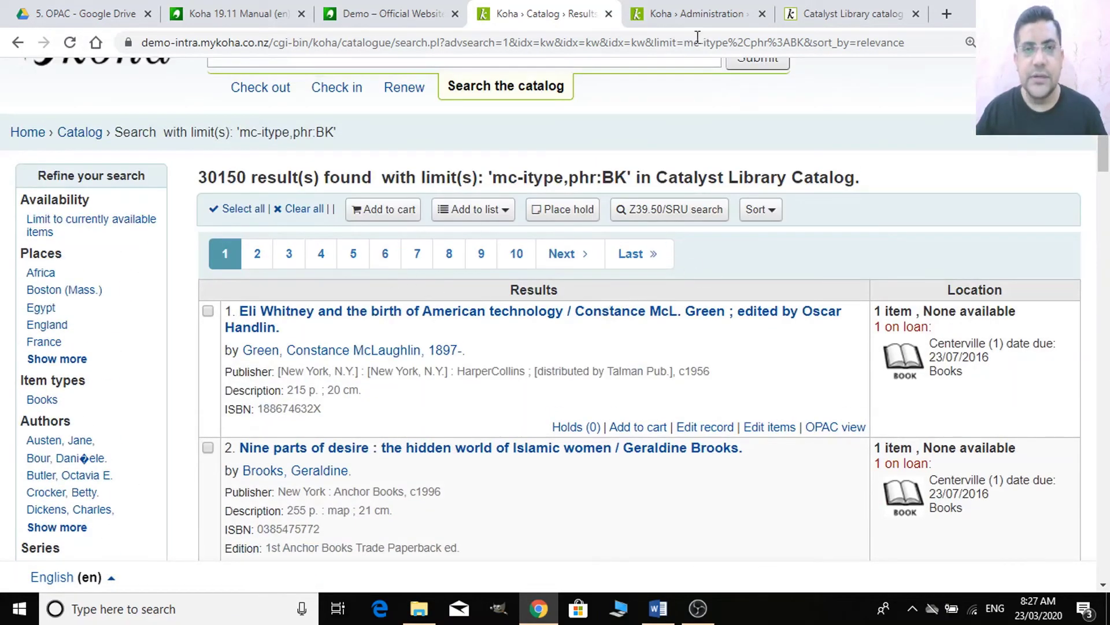
left_click(737, 13)
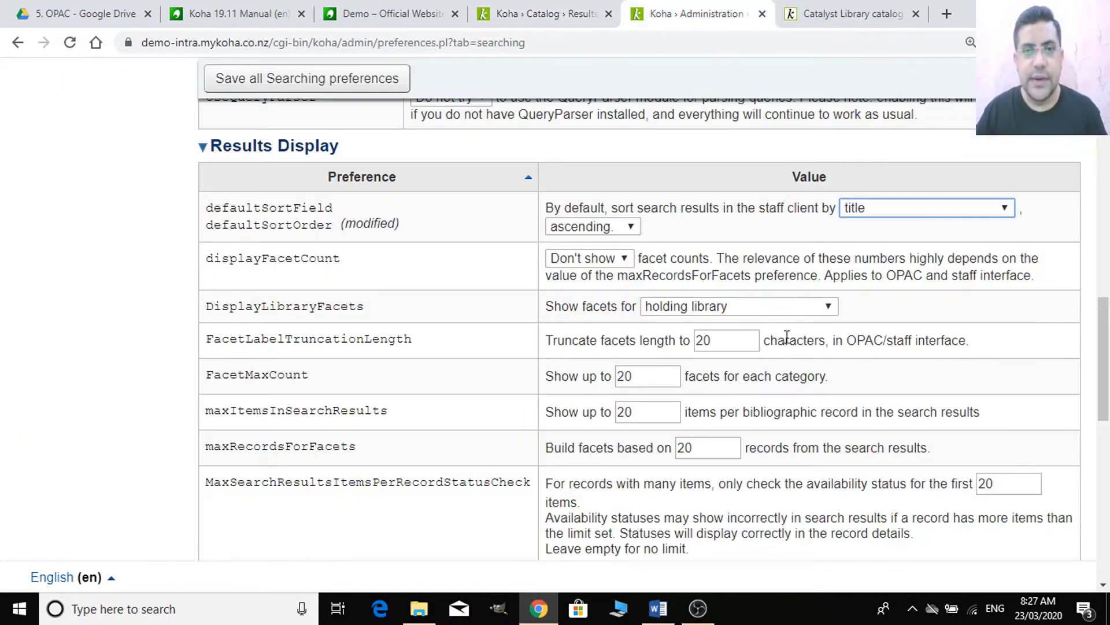
- Keep title as sort field, set defaultSortOrder to 'from A to Z', and save all Searching preferences
left_click(931, 219)
left_click(931, 219)
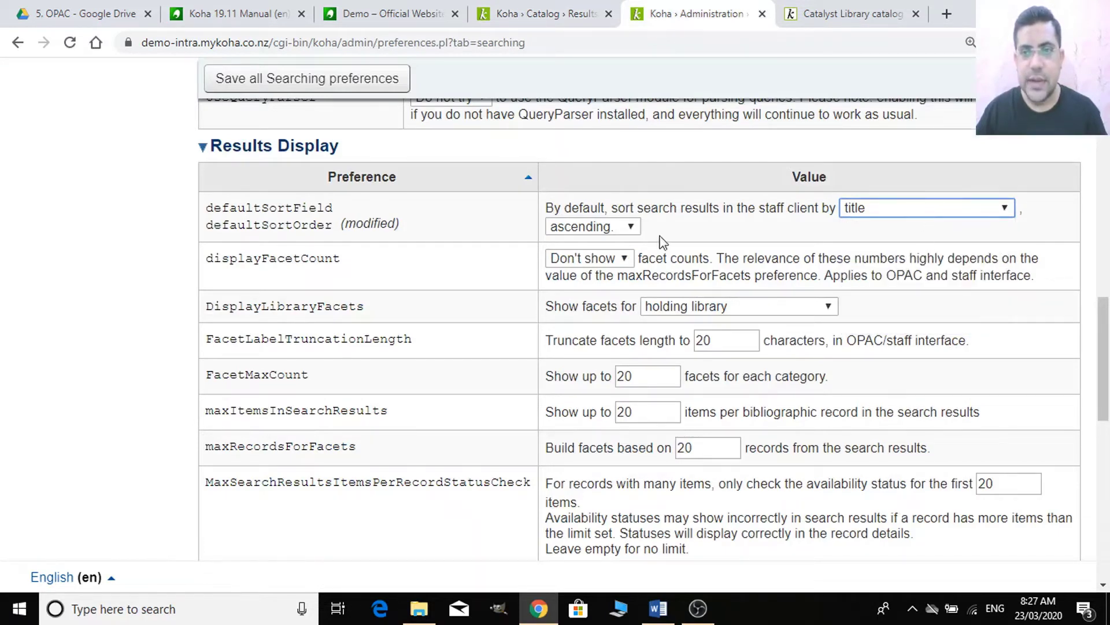
left_click(630, 226)
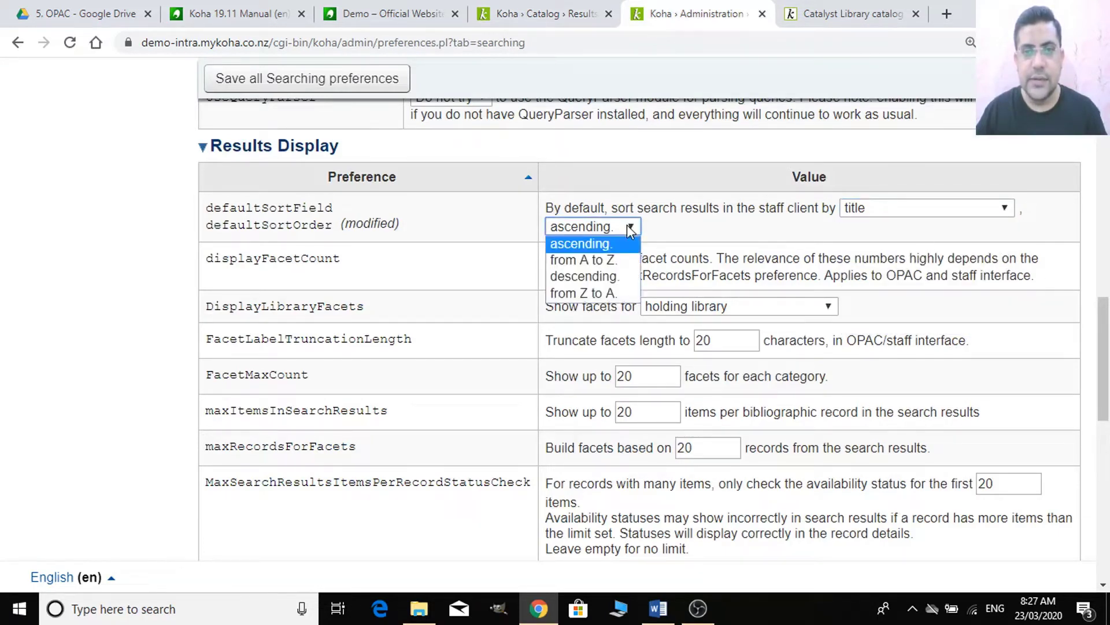
left_click(613, 260)
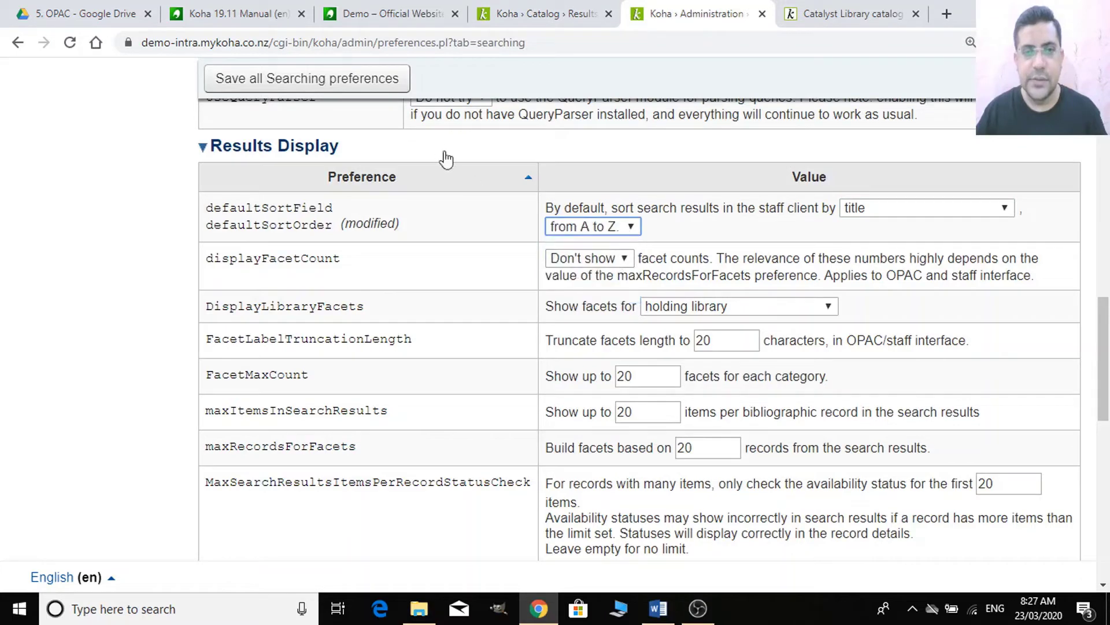
left_click(387, 89)
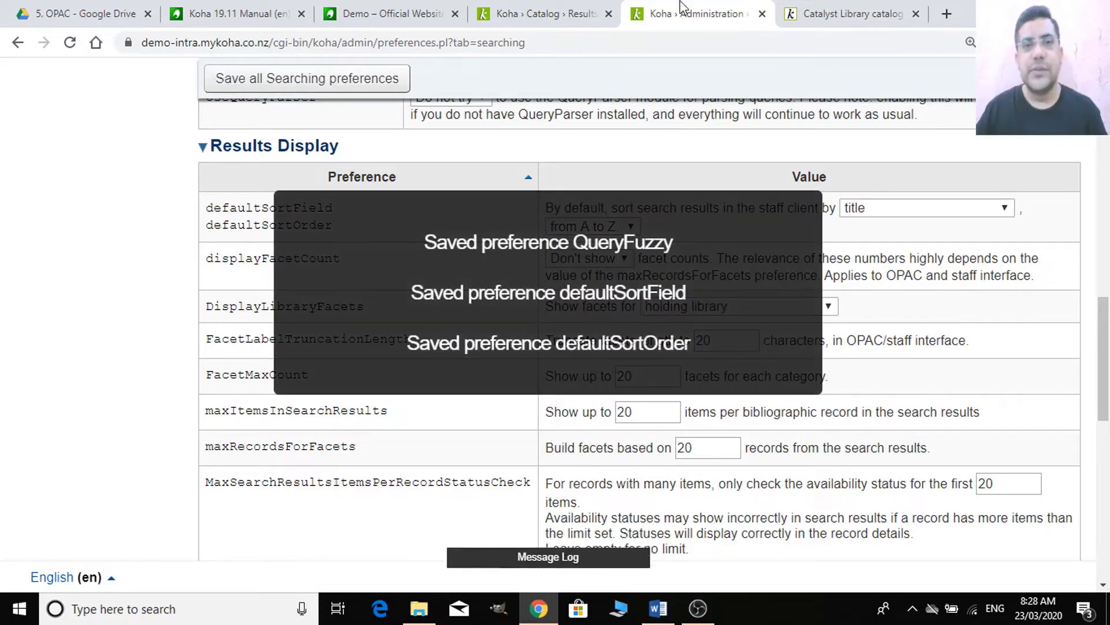
left_click(564, 10)
double_click(590, 42)
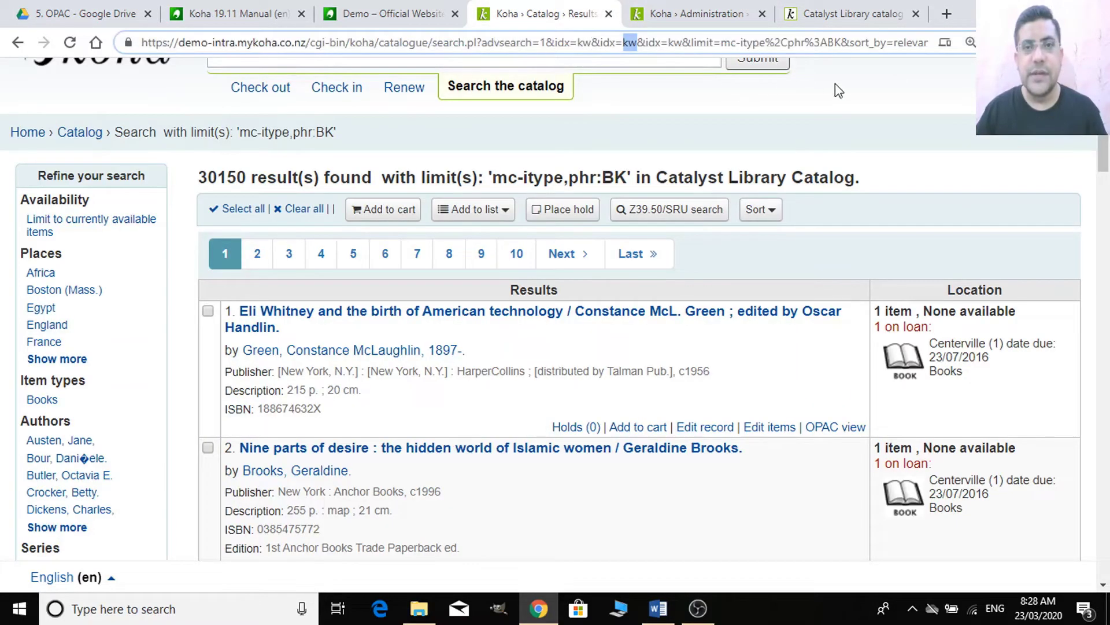
- Rerun the staff advanced catalog search limited to the Books item type
left_click(69, 43)
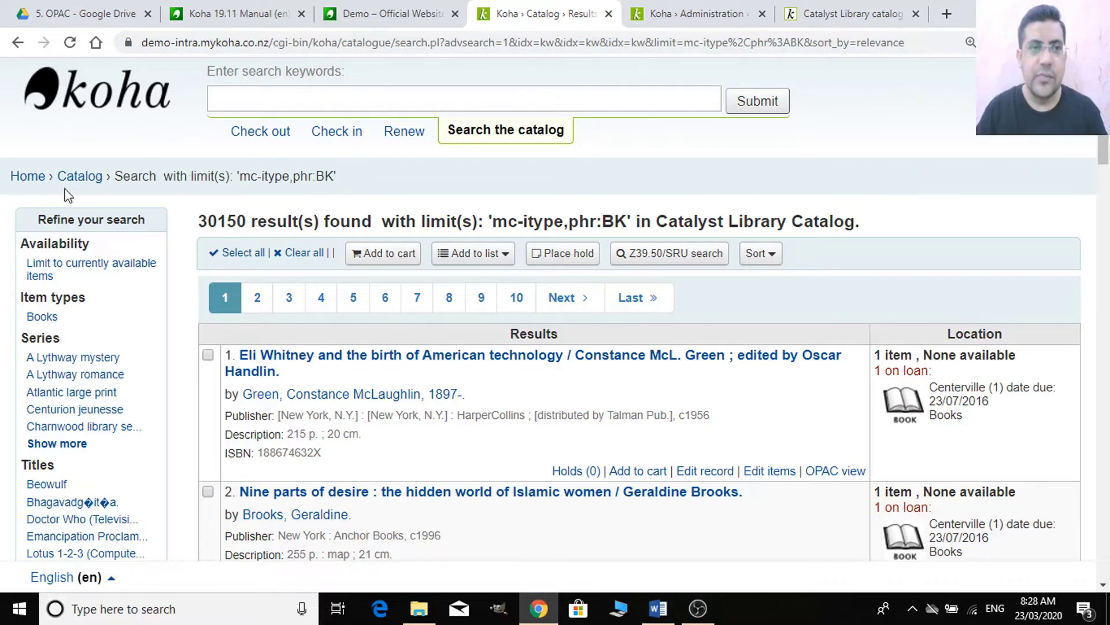
left_click(35, 180)
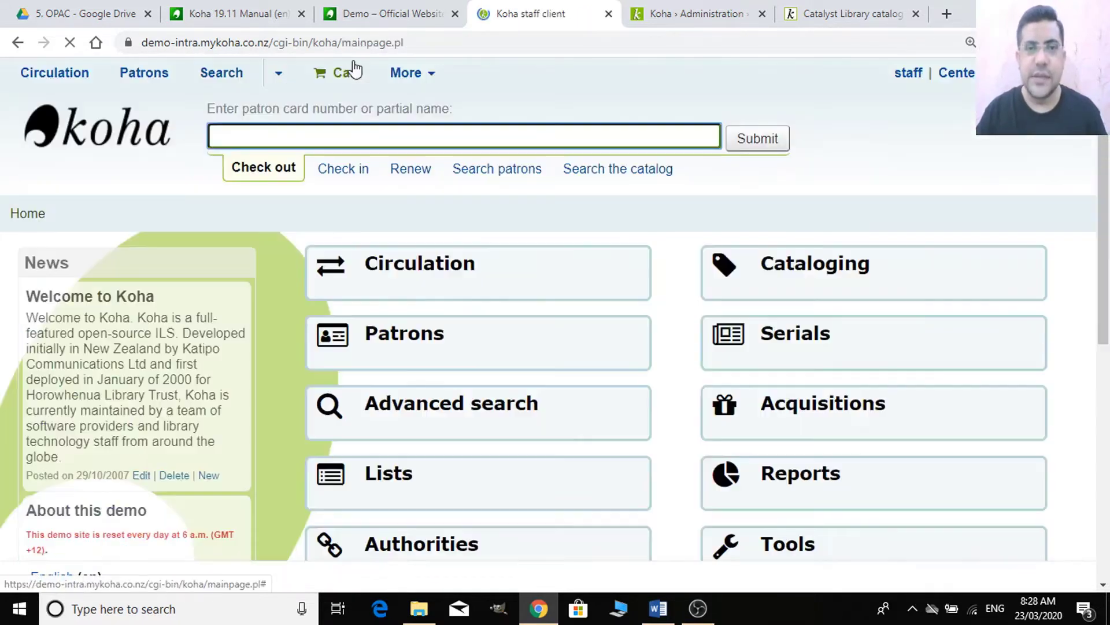
scroll(817, 396, "down", 3)
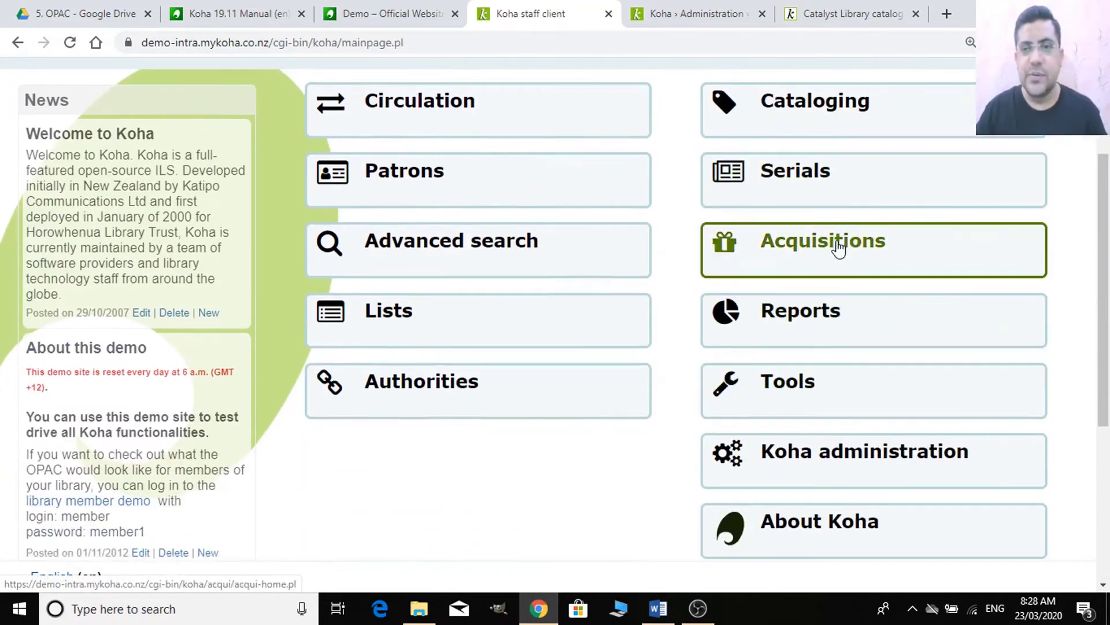
left_click(575, 260)
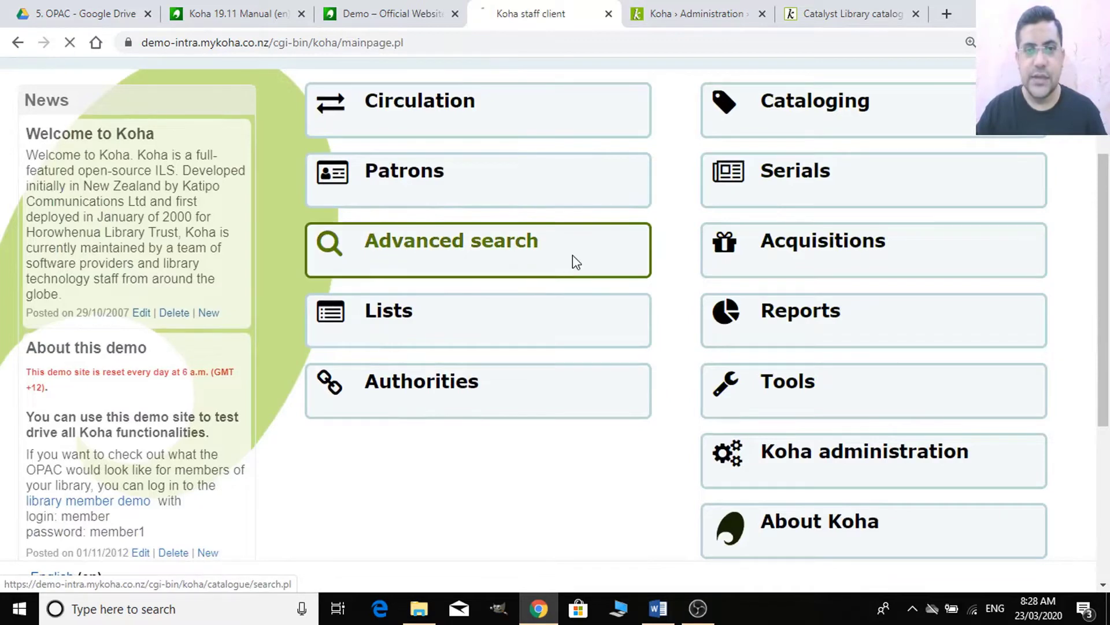
scroll(566, 391, "down", 3)
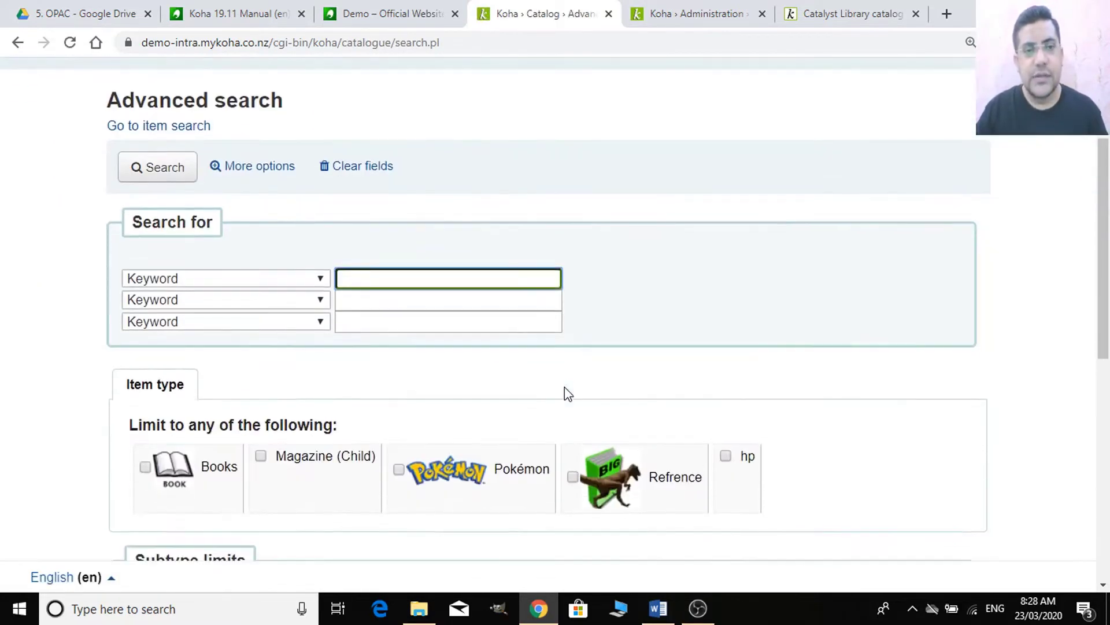
scroll(254, 312, "down", 4)
left_click(179, 234)
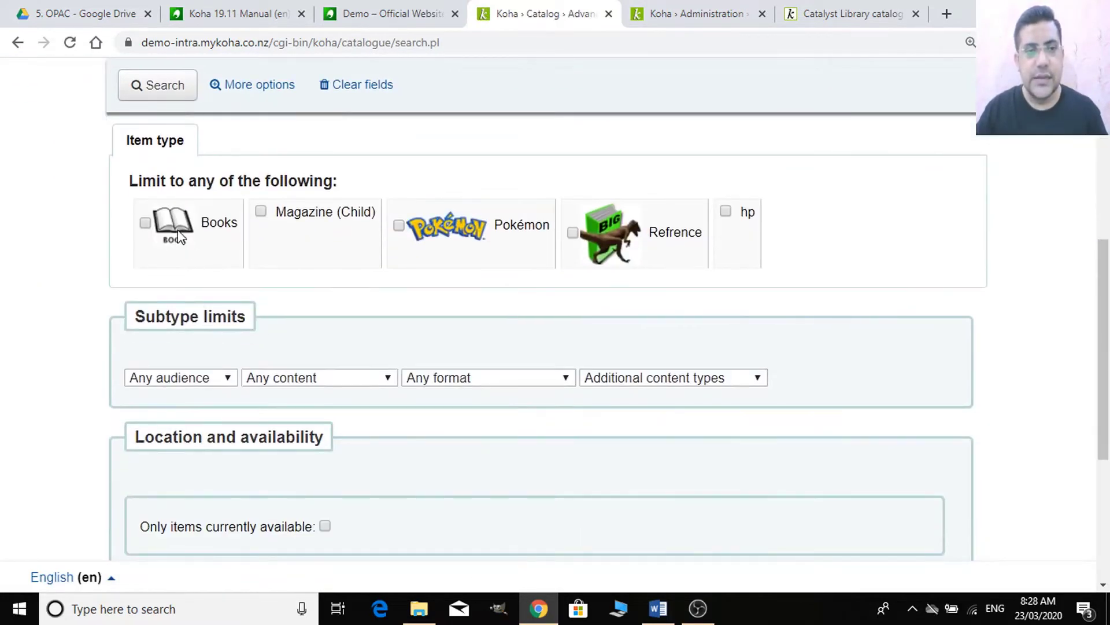
left_click(175, 88)
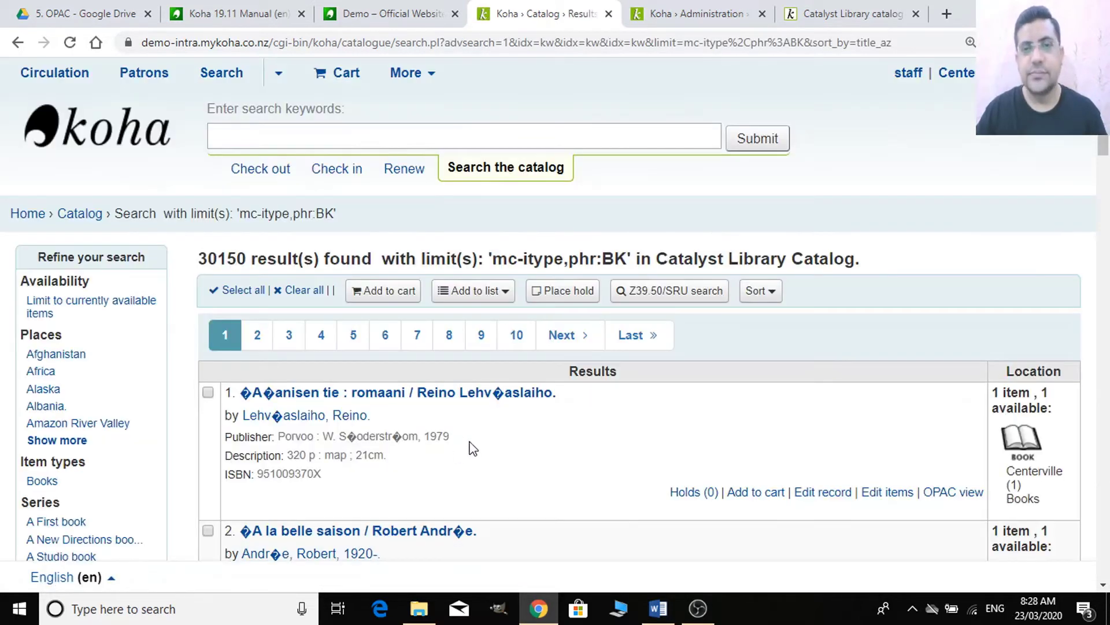
- Scroll the Books results, now sorted alphabetically by title, then return to Searching preferences
scroll(328, 428, "down", 2)
scroll(341, 440, "down", 2)
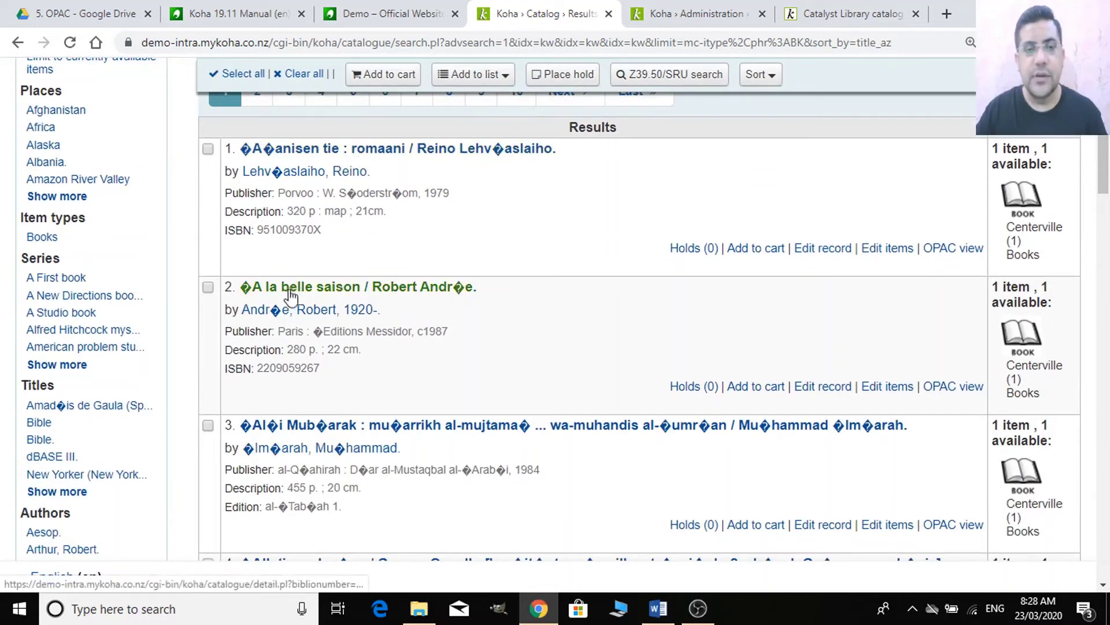
scroll(341, 422, "down", 7)
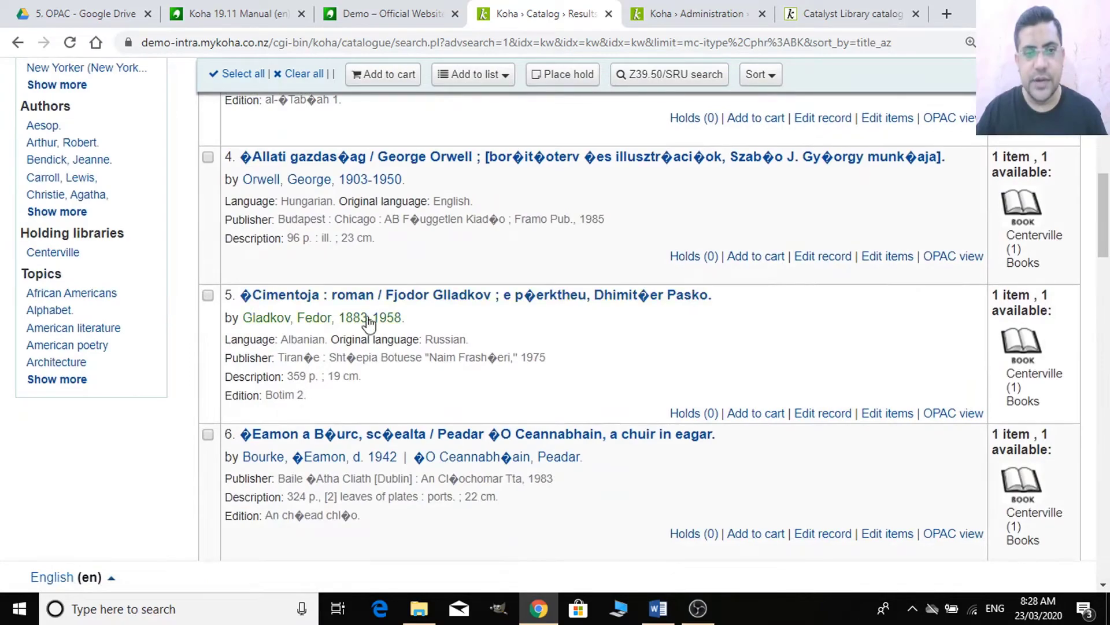
scroll(343, 409, "down", 4)
scroll(323, 393, "down", 18)
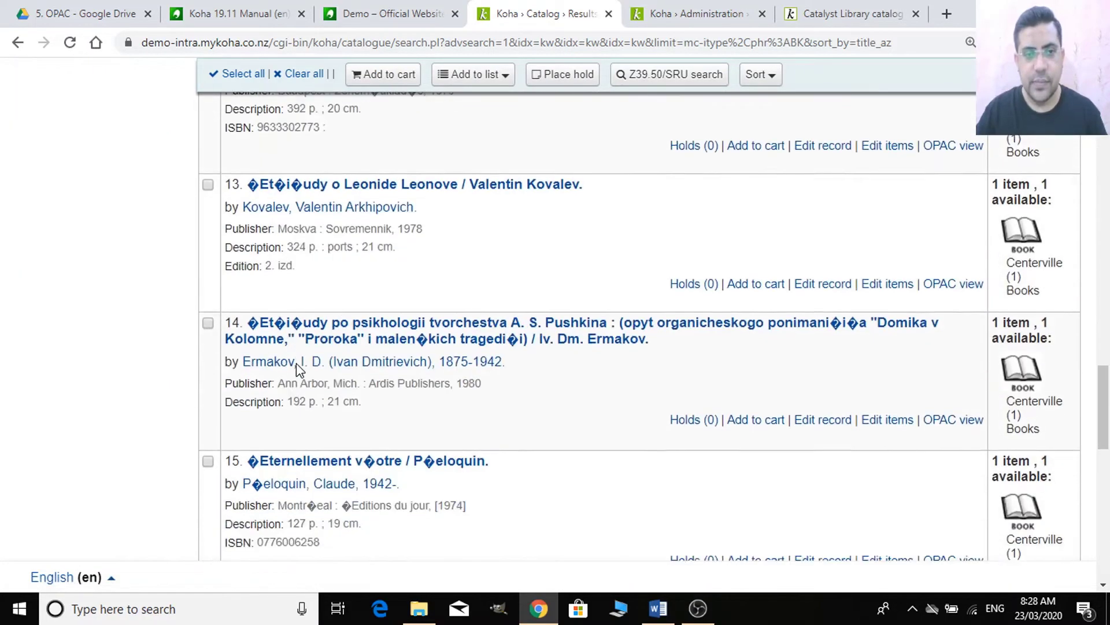
scroll(299, 370, "down", 7)
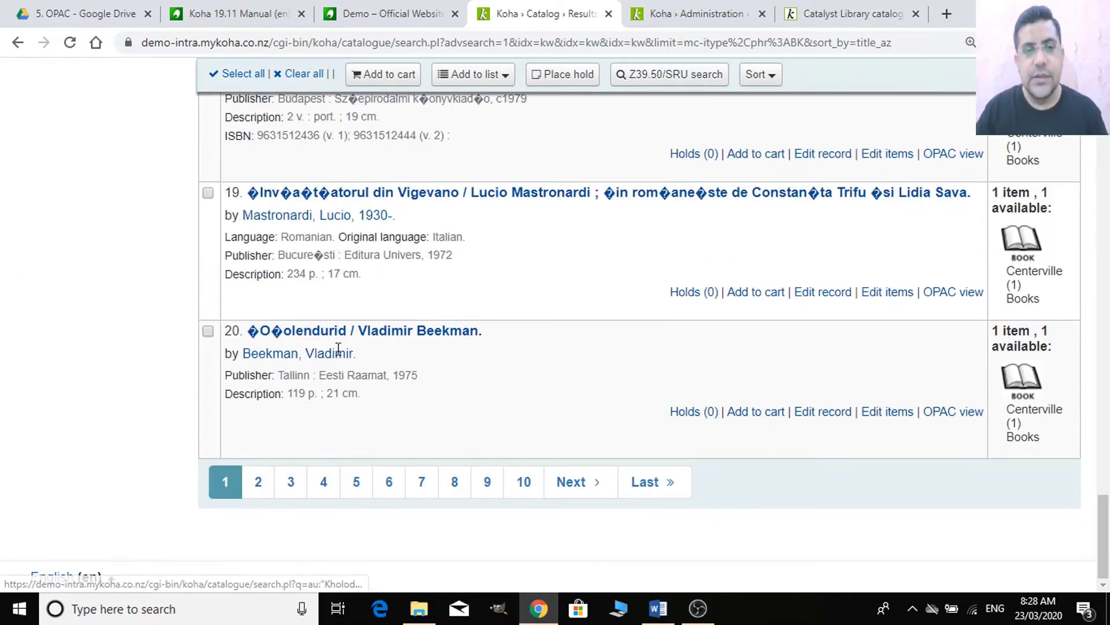
left_click(726, 8)
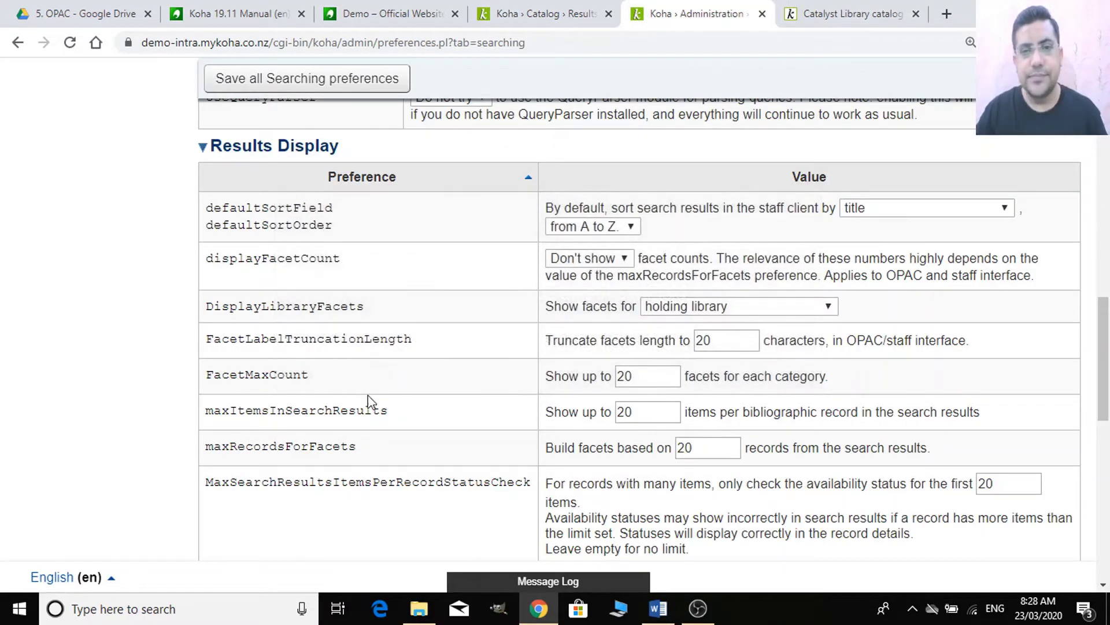
- Check that maxItemsInSearchResults is 20, then go back to the Books search results
scroll(548, 317, "down", 3)
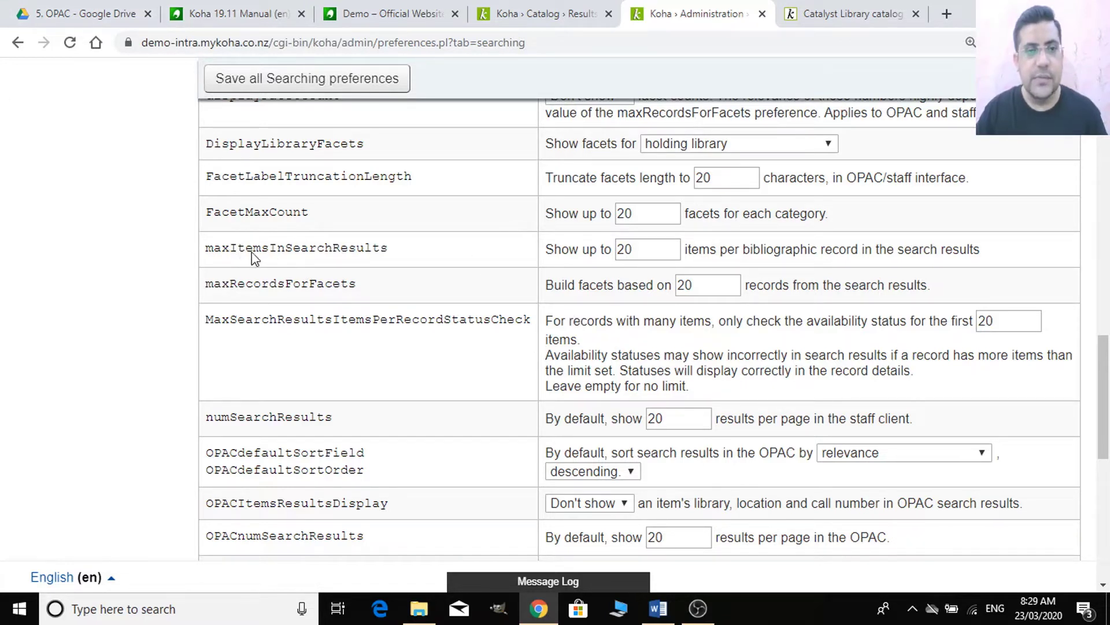
left_click(654, 249)
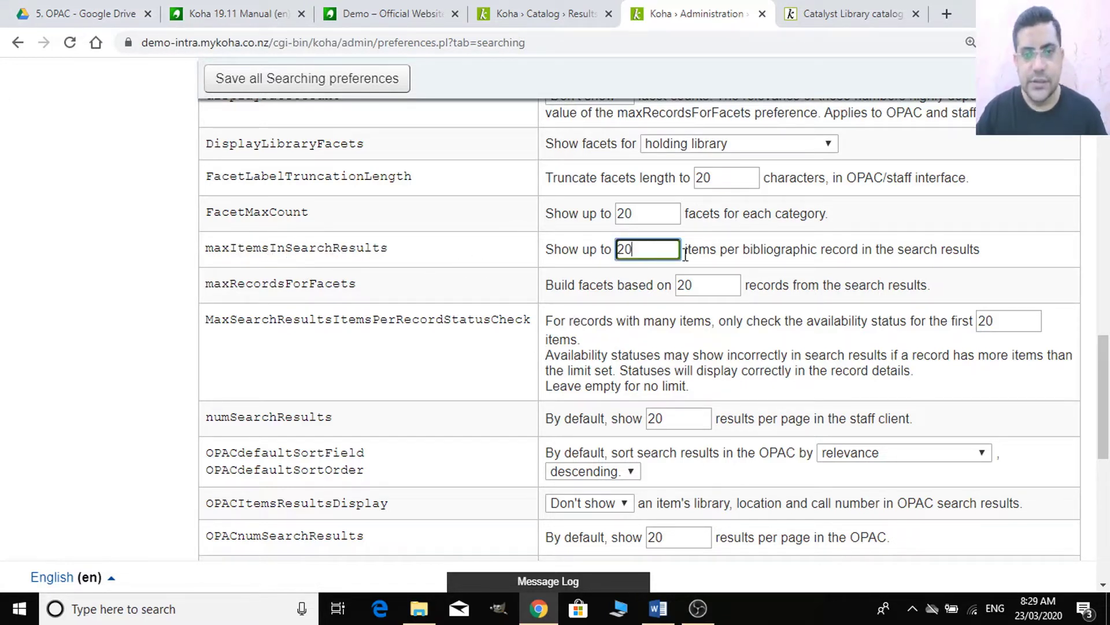
left_click(544, 13)
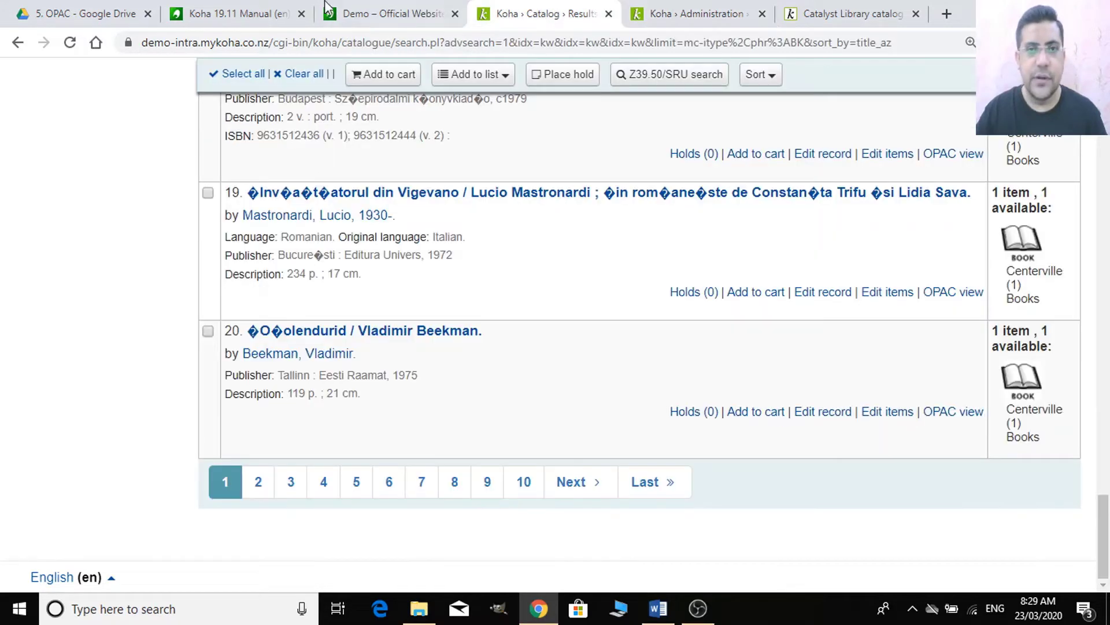
- Go from the OPAC book detail page back to its Books search results
left_click(365, 13)
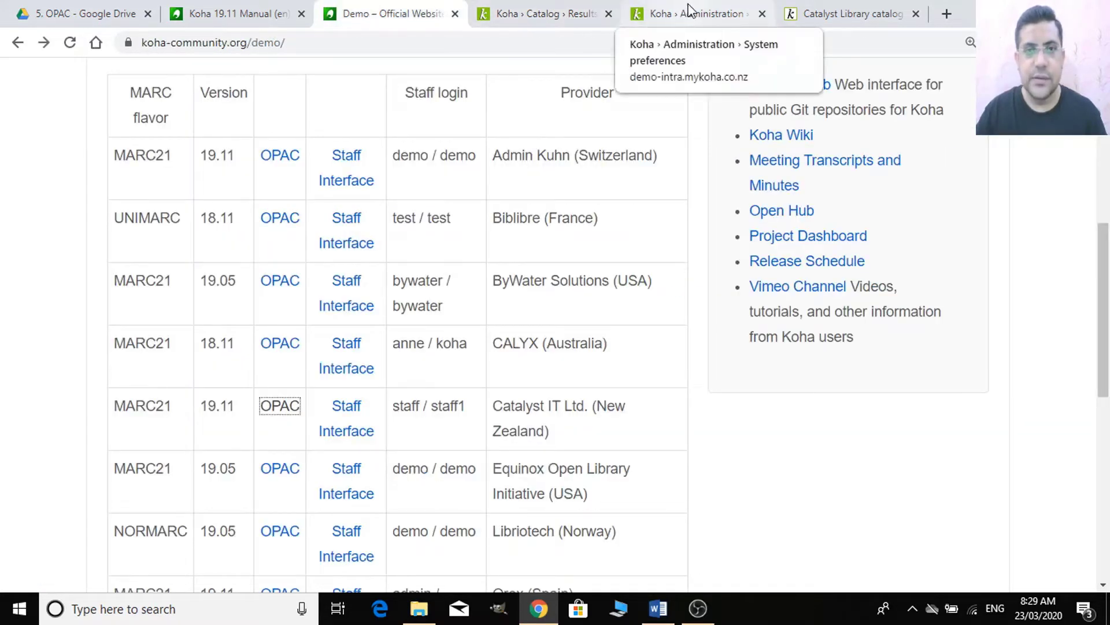
left_click(683, 15)
left_click(584, 6)
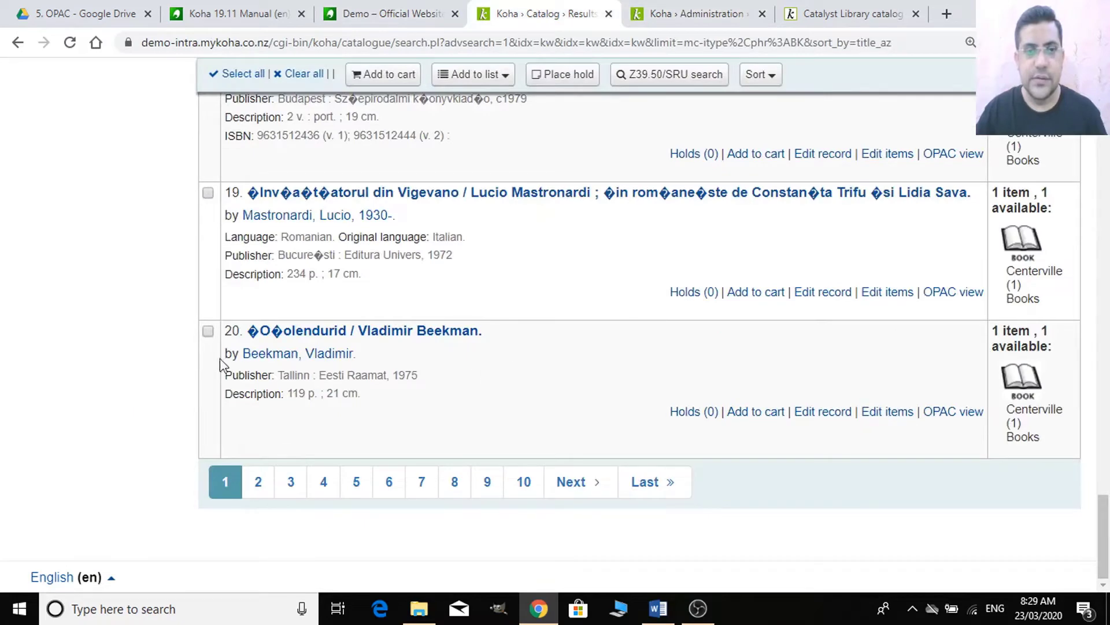
left_click(848, 8)
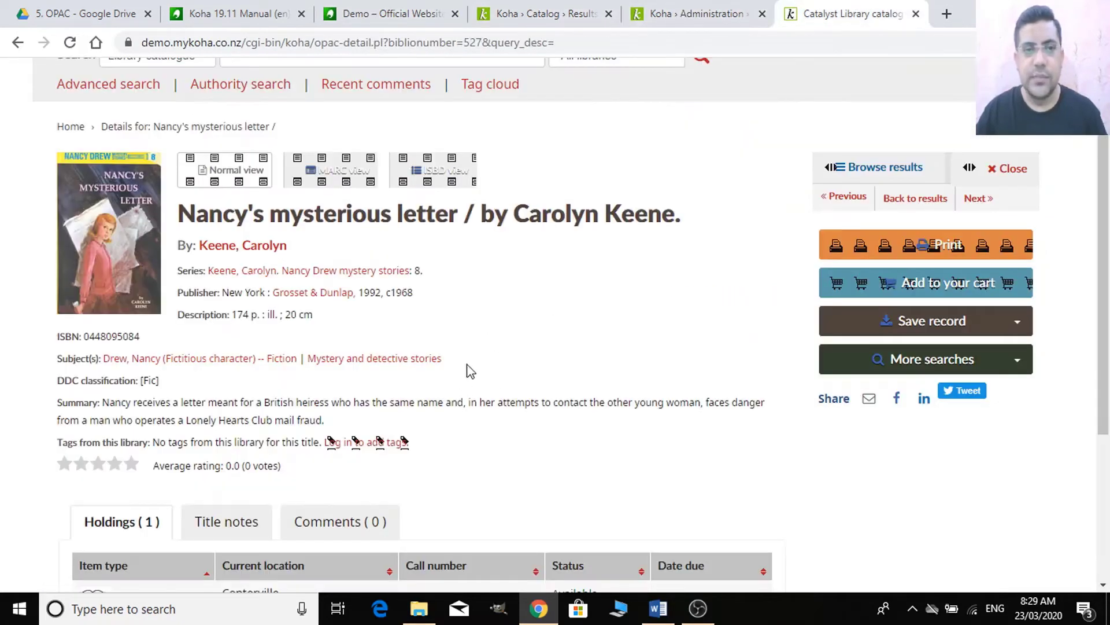
left_click(18, 42)
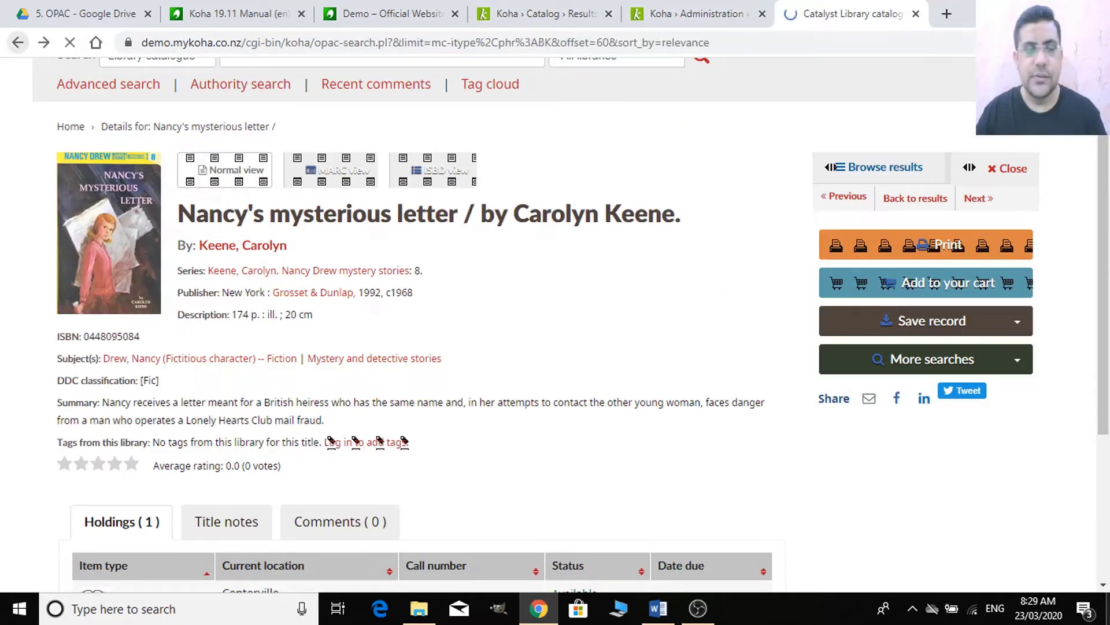
- Scroll the OPAC results to page 4 (items 61–80), then return to Searching preferences
scroll(696, 505, "down", 5)
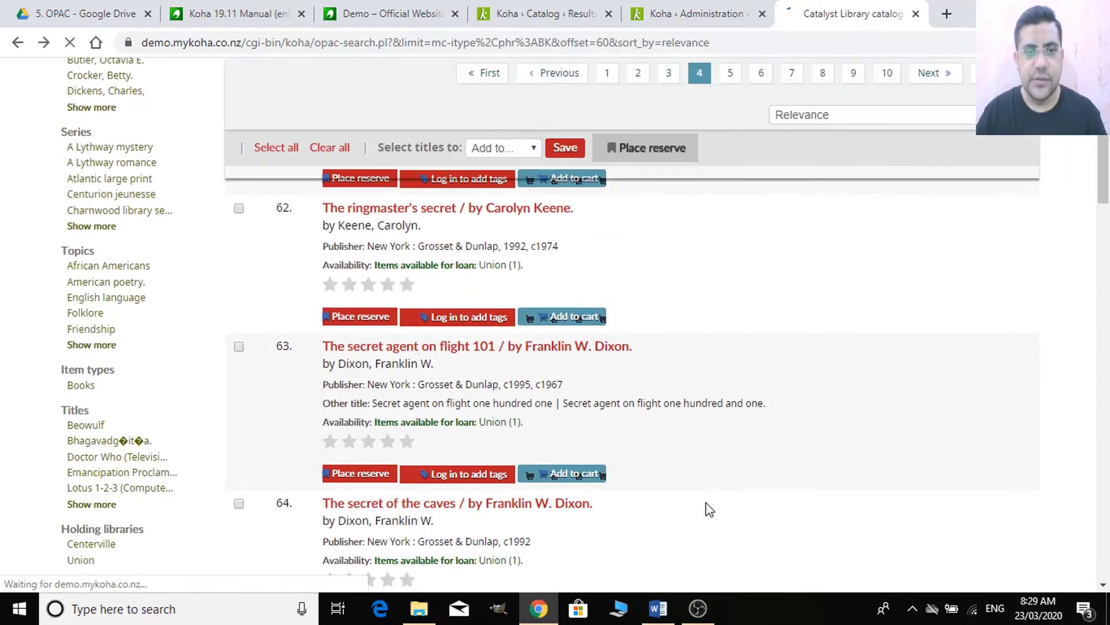
scroll(709, 509, "down", 15)
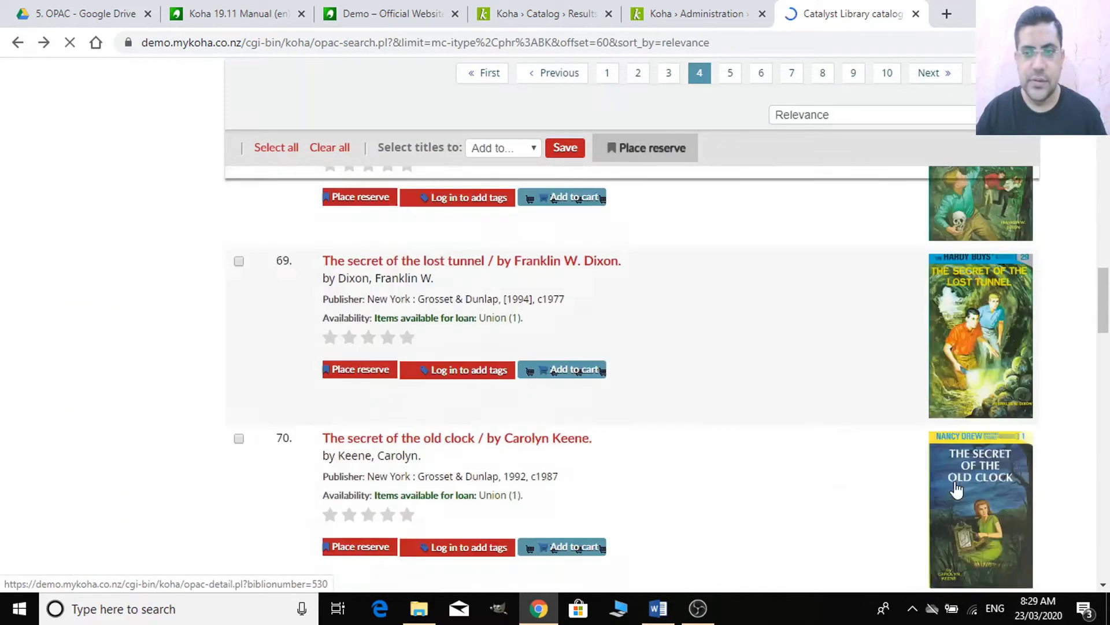
left_click_drag(1102, 324, 1103, 142)
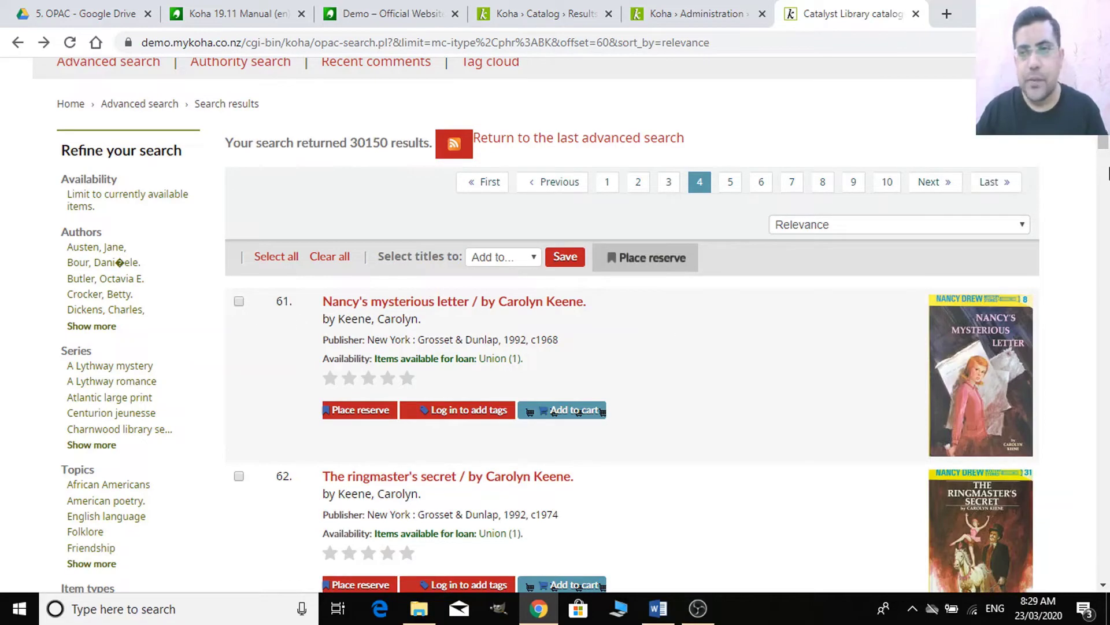
mouse_move(1103, 144)
left_mouse_down()
mouse_move(1093, 523)
mouse_move(1083, 528)
mouse_move(1097, 523)
mouse_move(1101, 174)
mouse_move(1090, 141)
left_mouse_up()
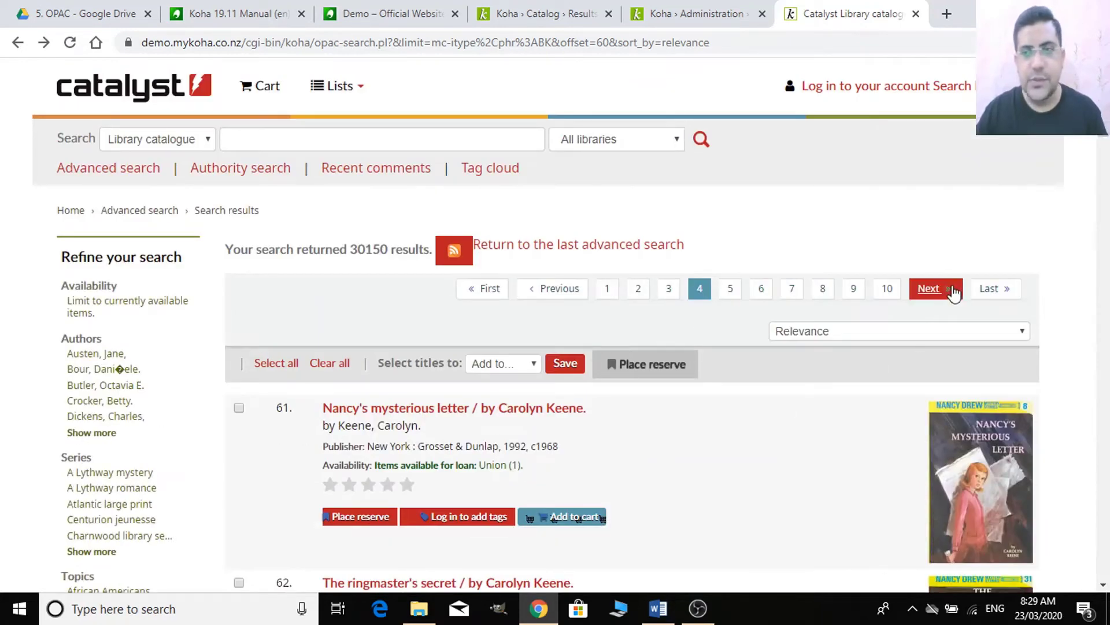
scroll(1091, 168, "down", 6)
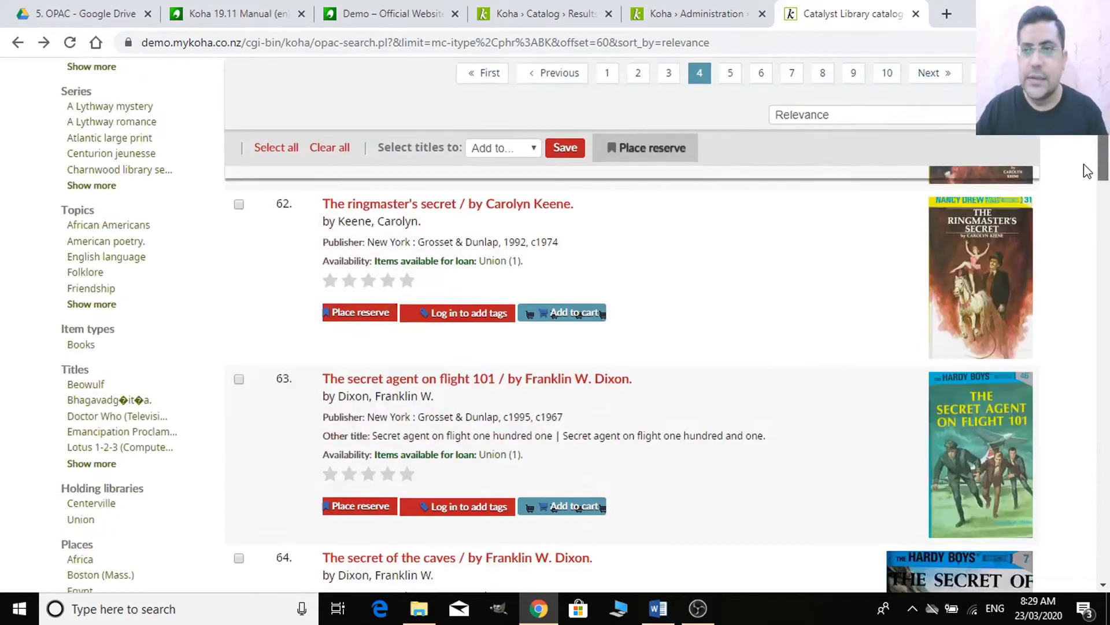
scroll(1090, 168, "up", 6)
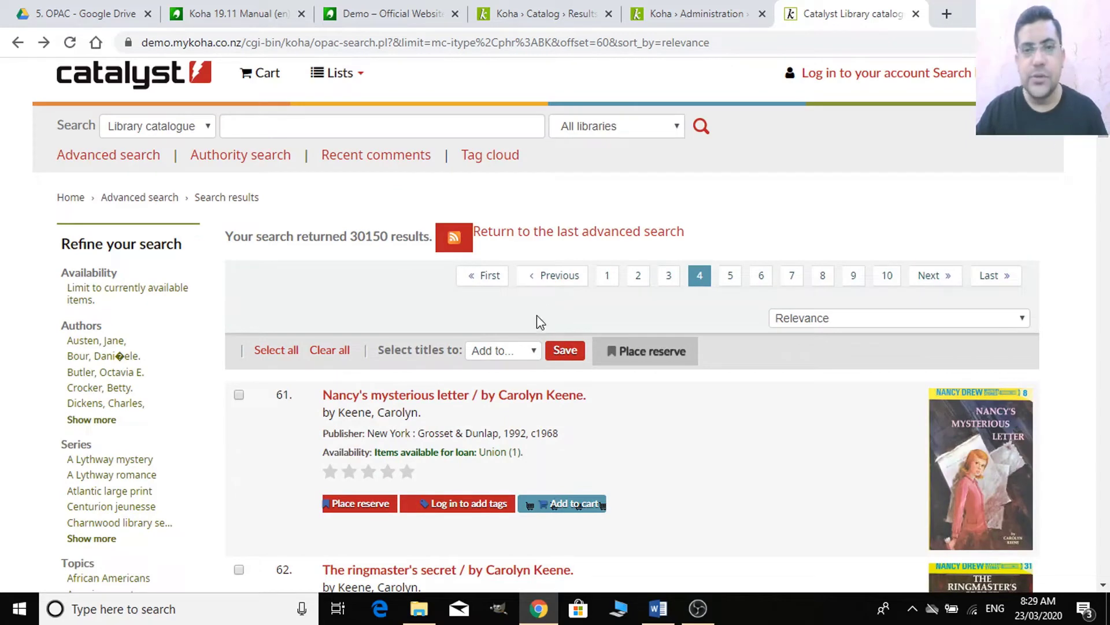
left_click(673, 7)
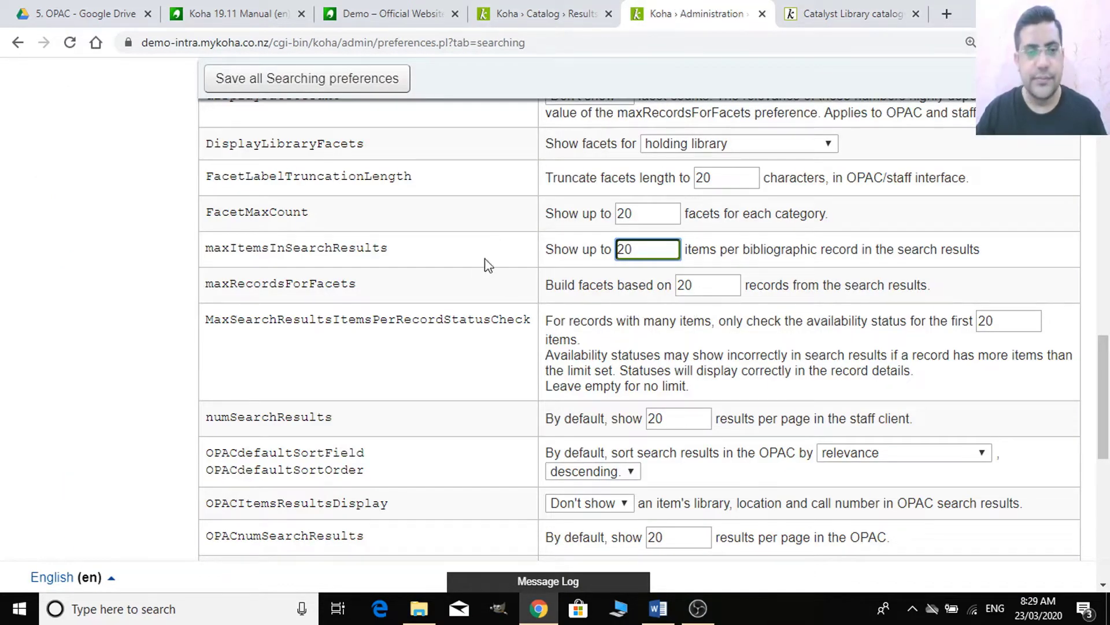
- Review the OPAC defaultSortField choices, leaving it on relevance
scroll(466, 294, "down", 1)
scroll(324, 258, "down", 1)
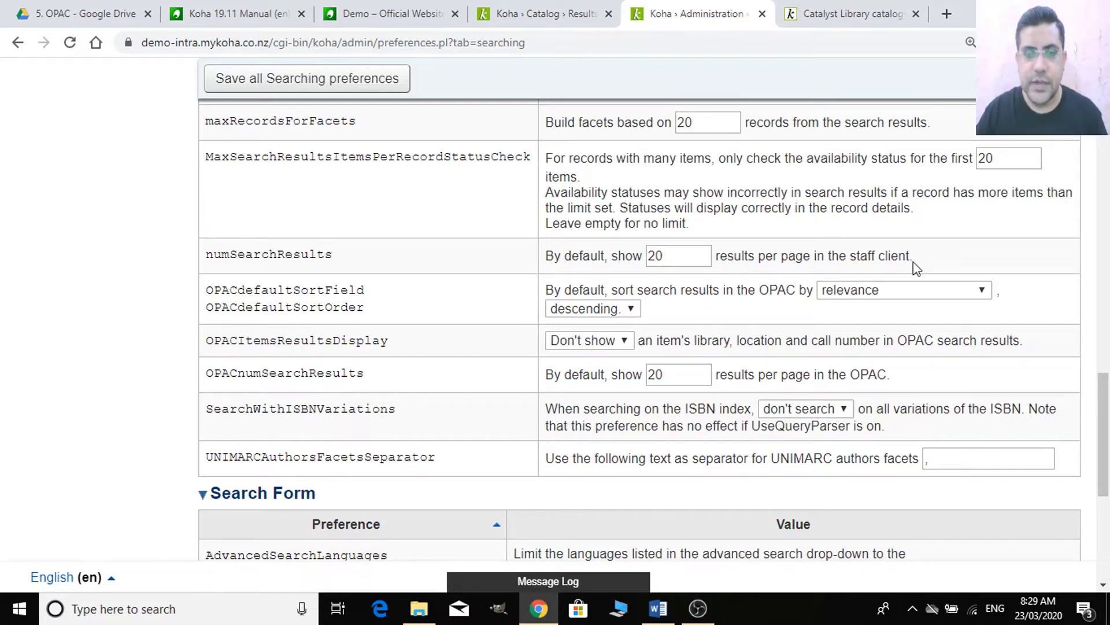
scroll(277, 219, "down", 3)
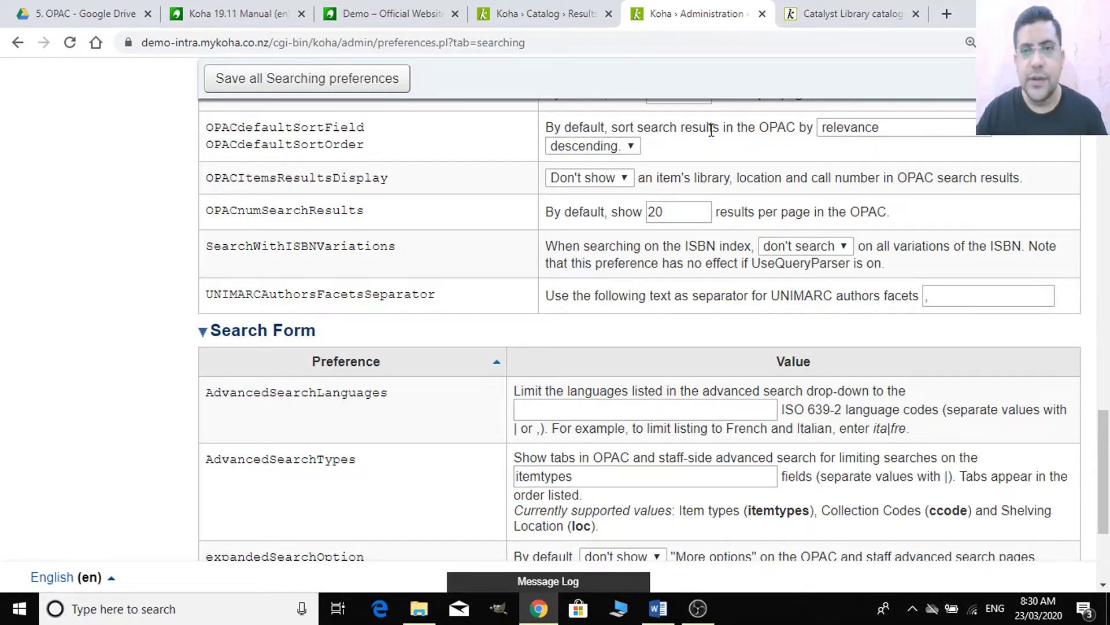
left_click(891, 134)
left_click(891, 135)
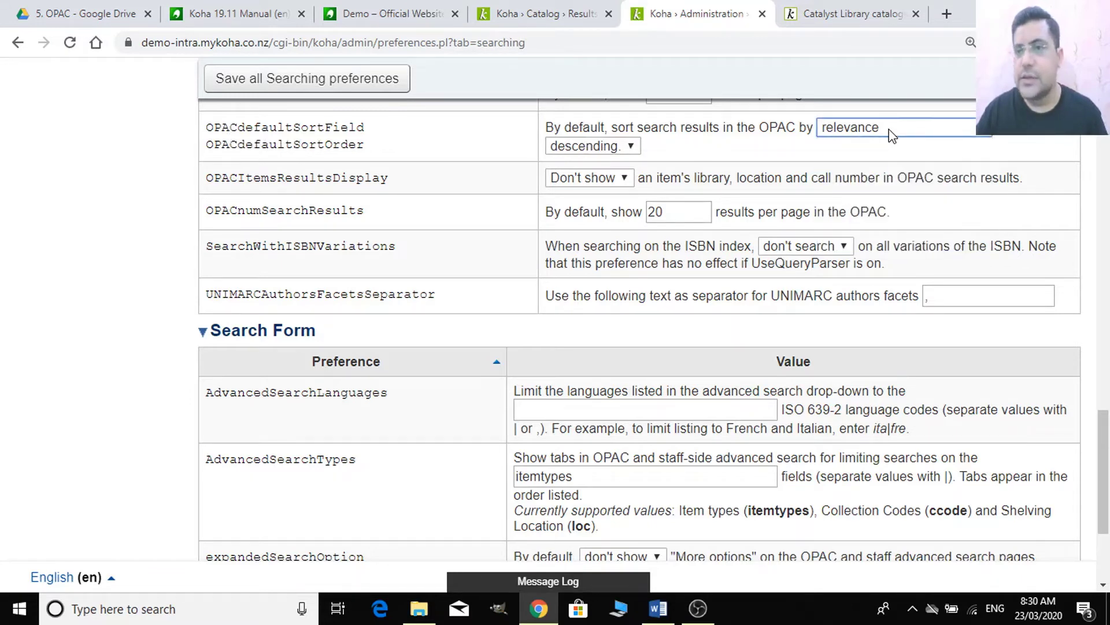
left_click(891, 134)
scroll(772, 282, "up", 7)
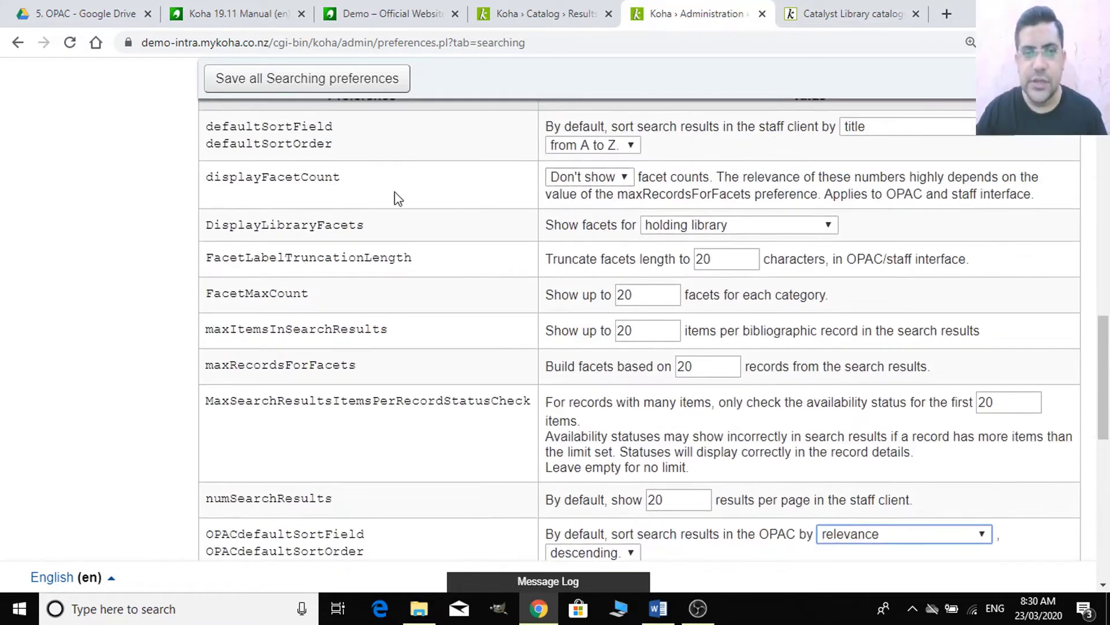
scroll(414, 229, "down", 7)
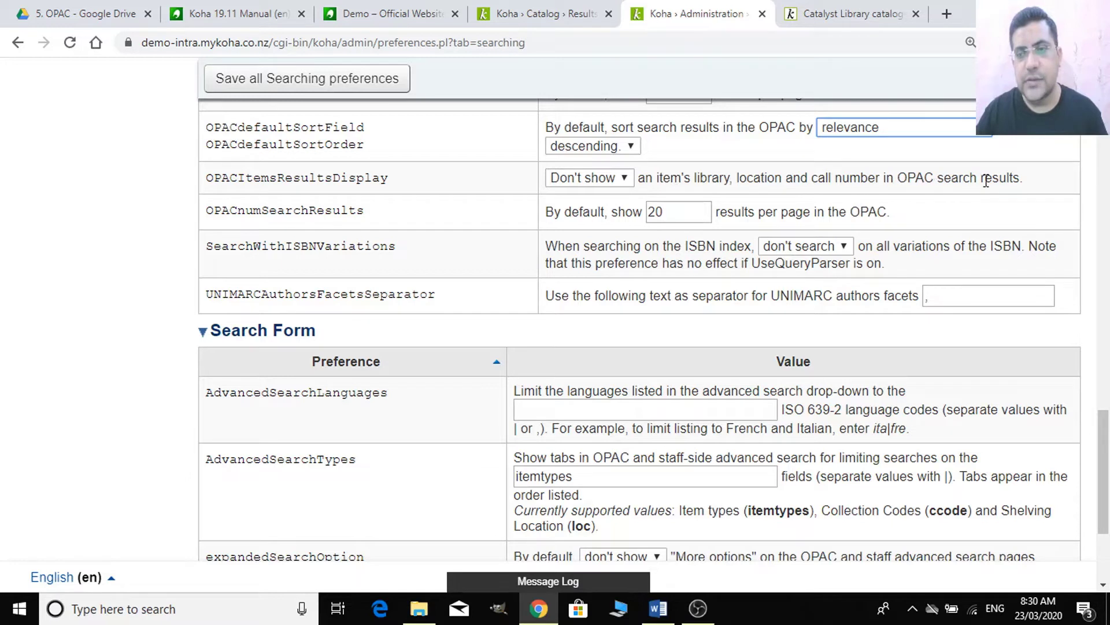
- Set OPACItemsResultsDisplay to Show to display each item's library, location and call number
left_click(629, 184)
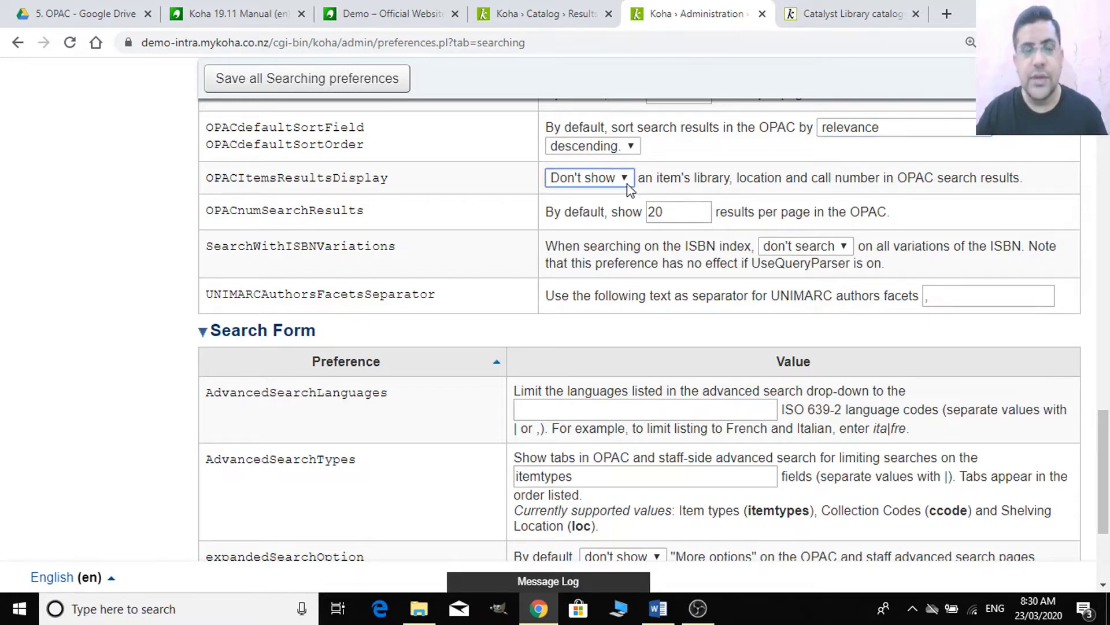
left_click(629, 187)
left_click(602, 210)
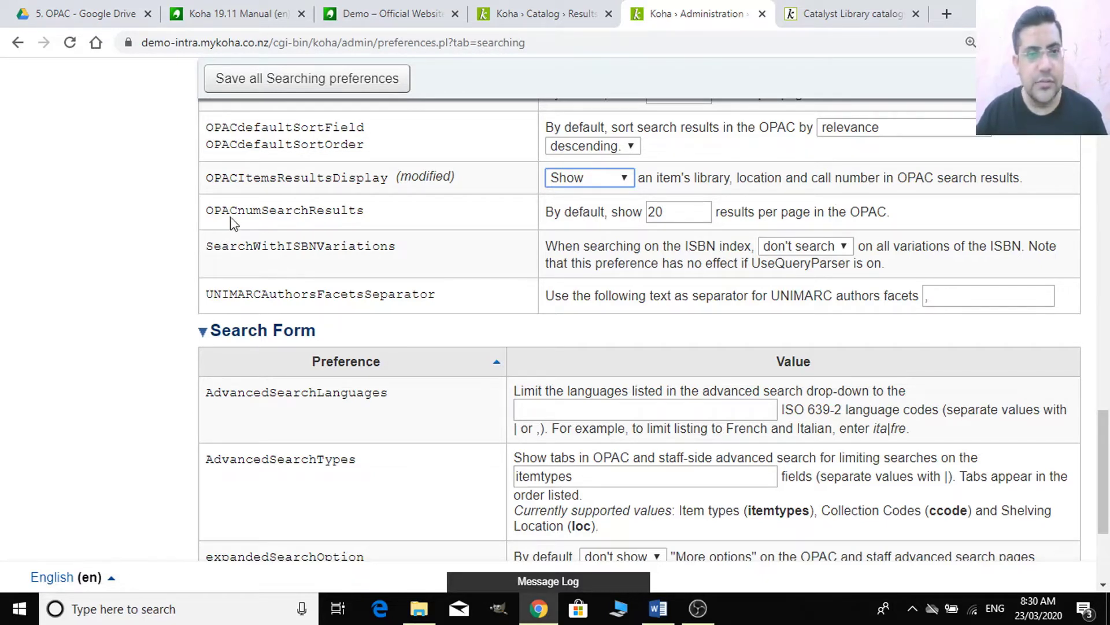
scroll(386, 303, "down", 1)
scroll(387, 303, "down", 1)
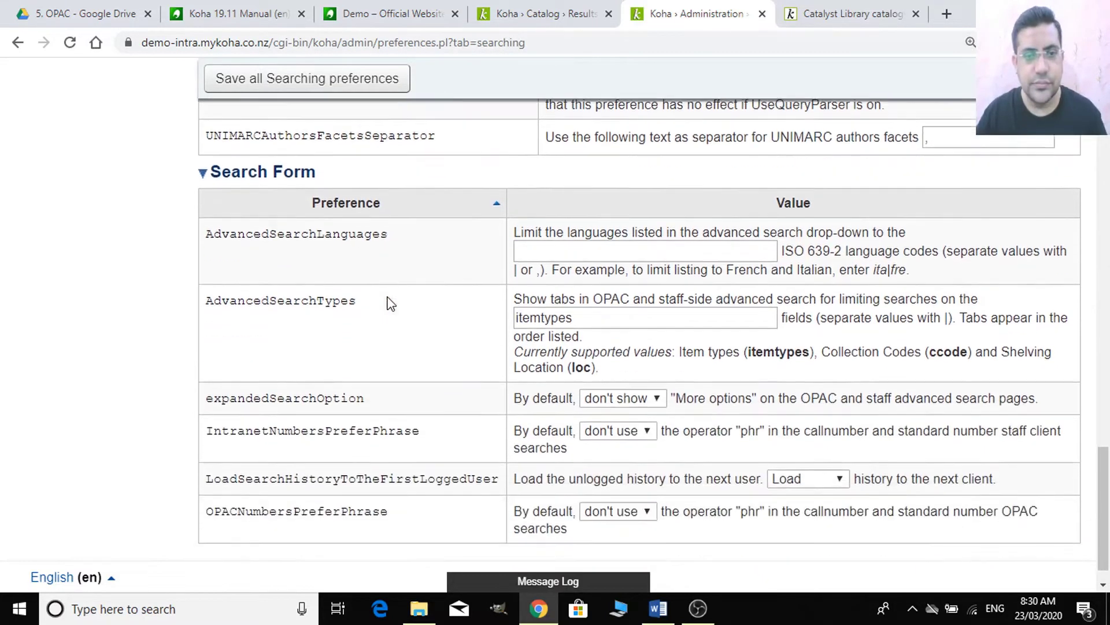
scroll(394, 295, "down", 1)
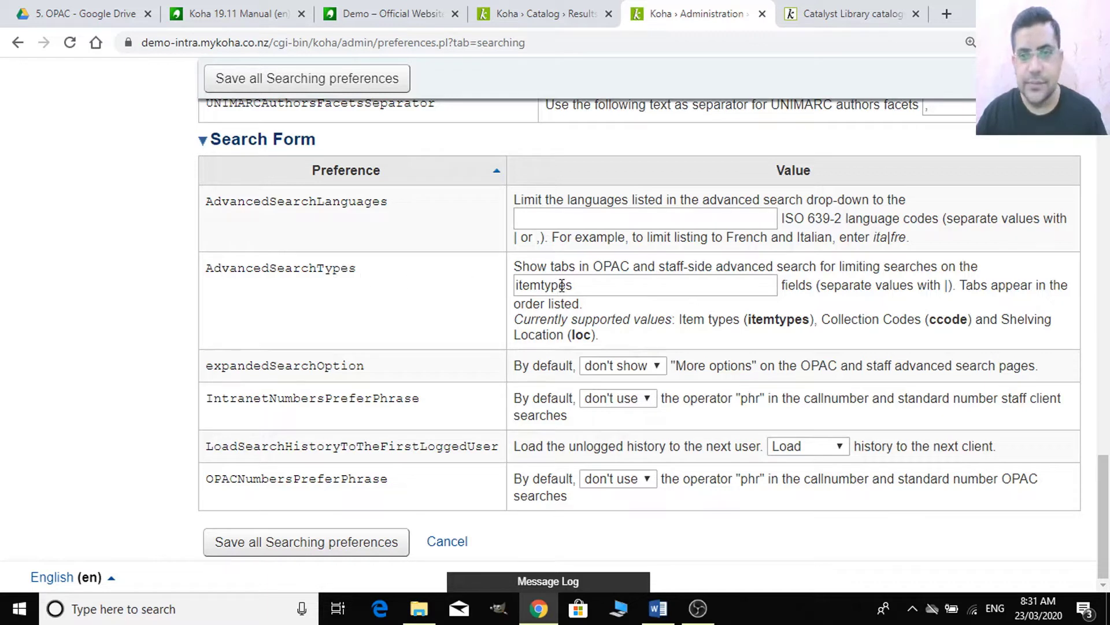
double_click(598, 286)
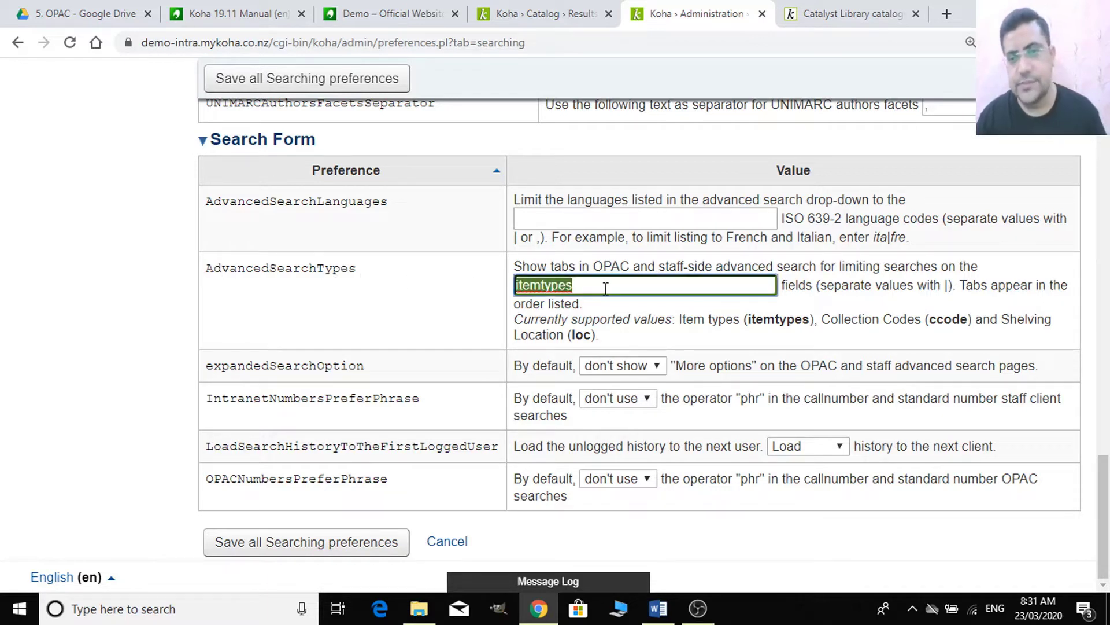
left_click(393, 315)
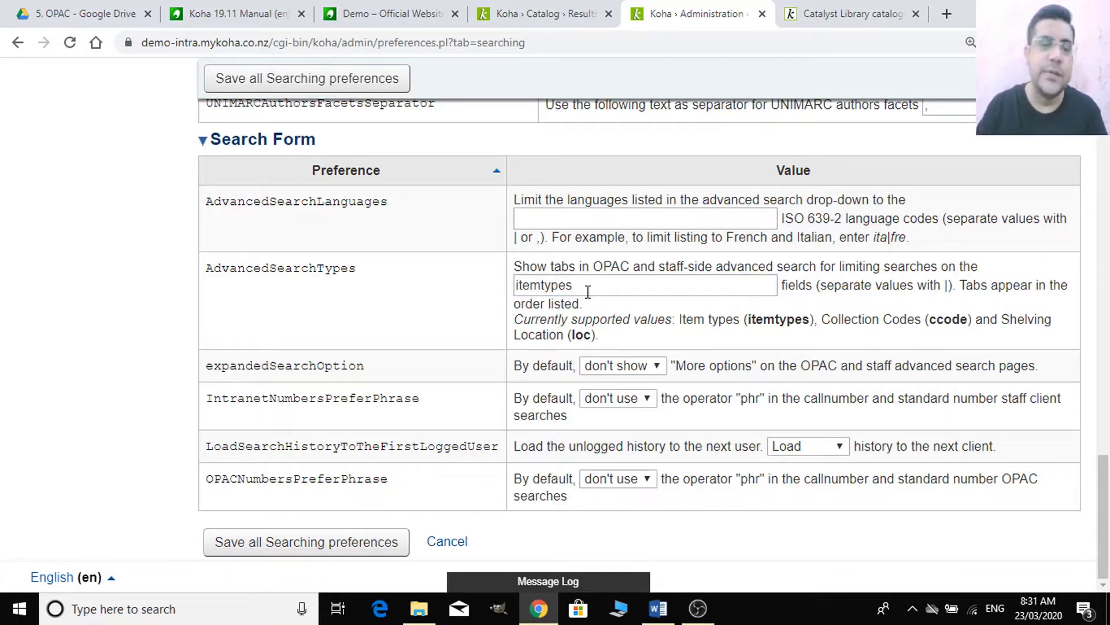
- Go from the catalog results to the staff home page and into Koha administration
left_click(544, 14)
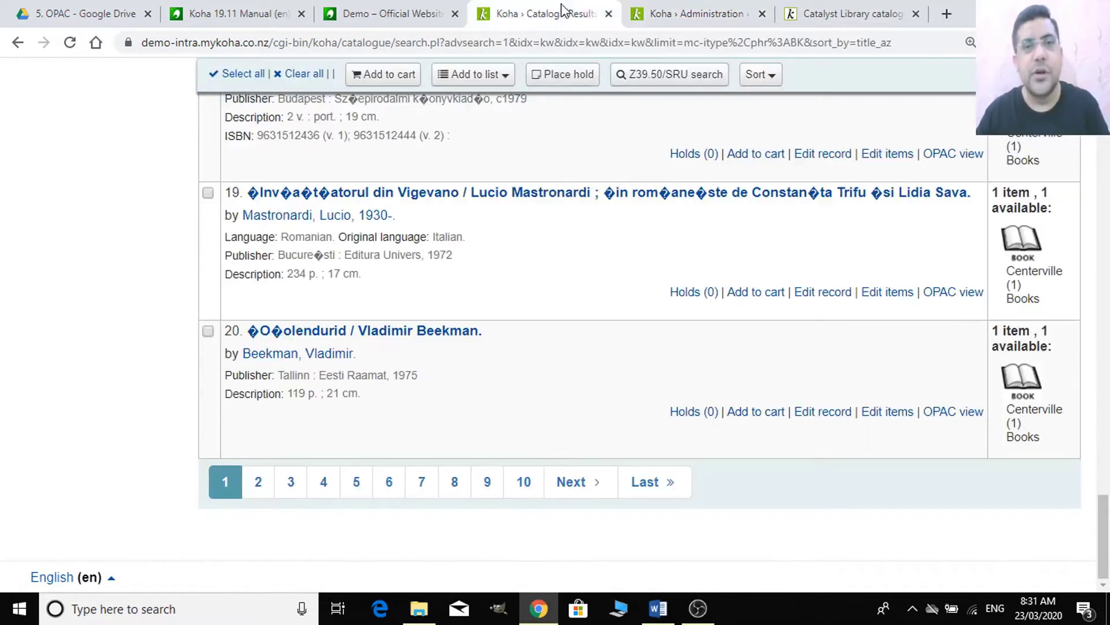
scroll(508, 339, "up", 15)
scroll(512, 335, "up", 20)
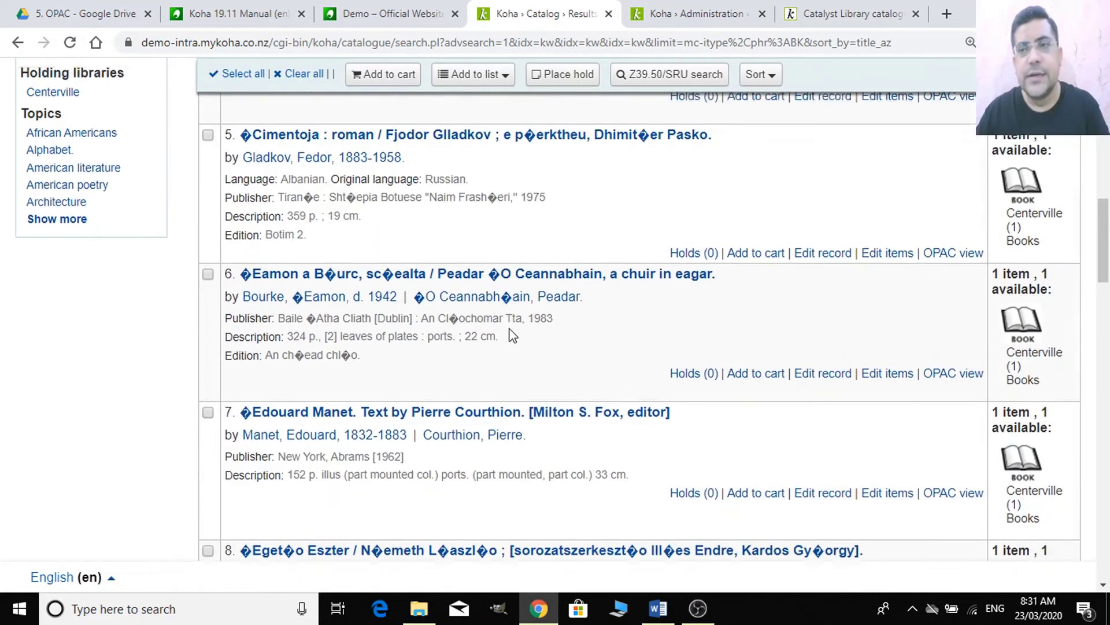
left_click(33, 220)
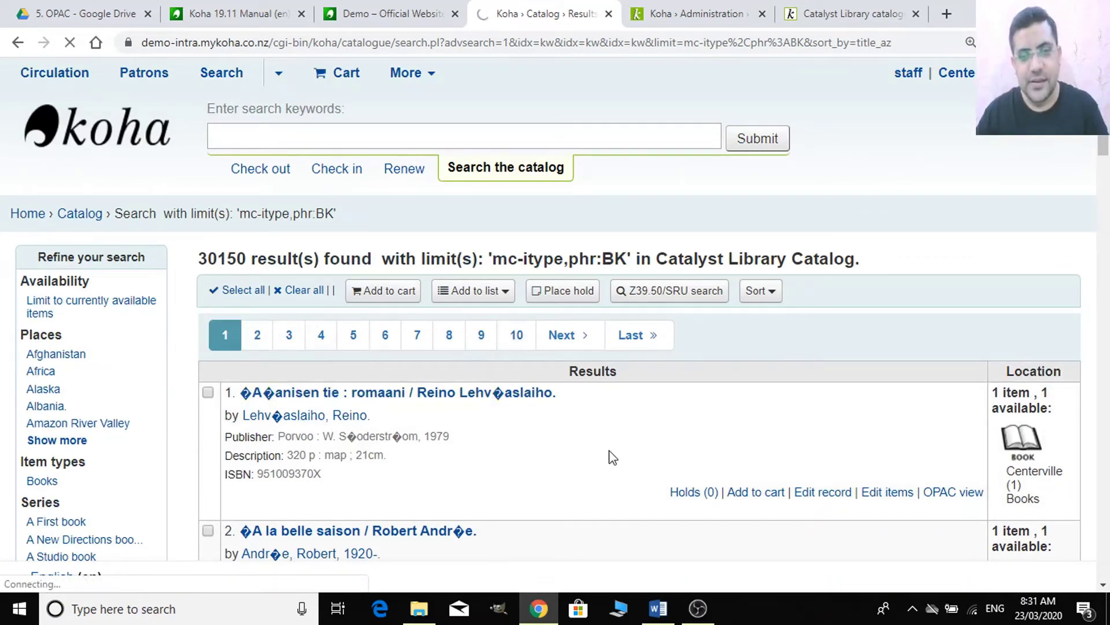
scroll(614, 455, "down", 5)
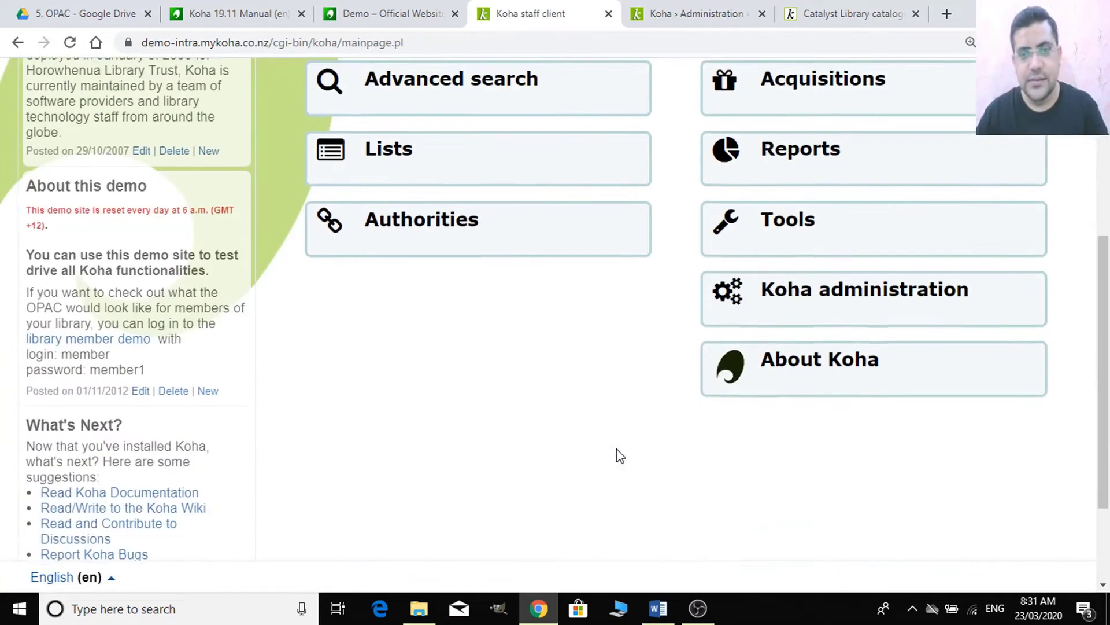
left_click(851, 288)
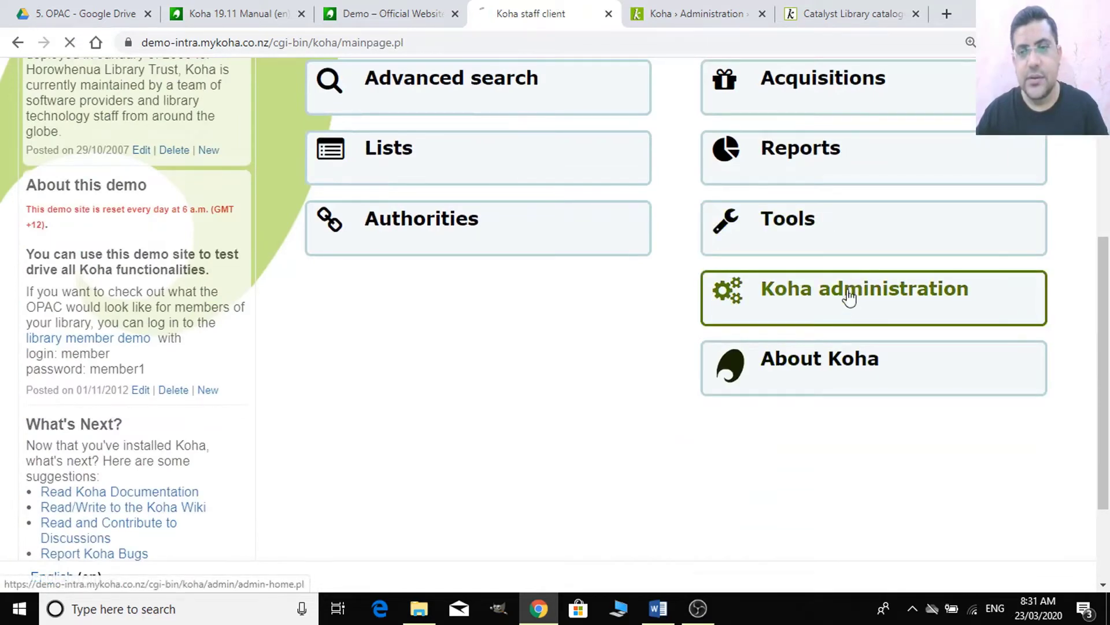
- Browse the Authorized values category list through LOC, then return to Searching preferences
scroll(258, 399, "down", 7)
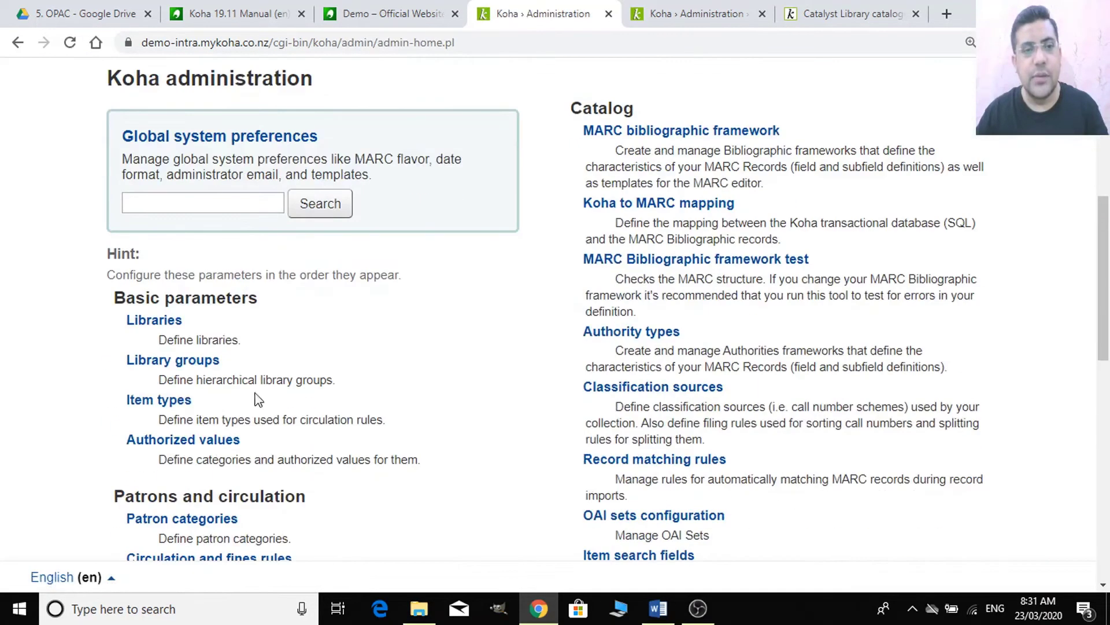
left_click(167, 444)
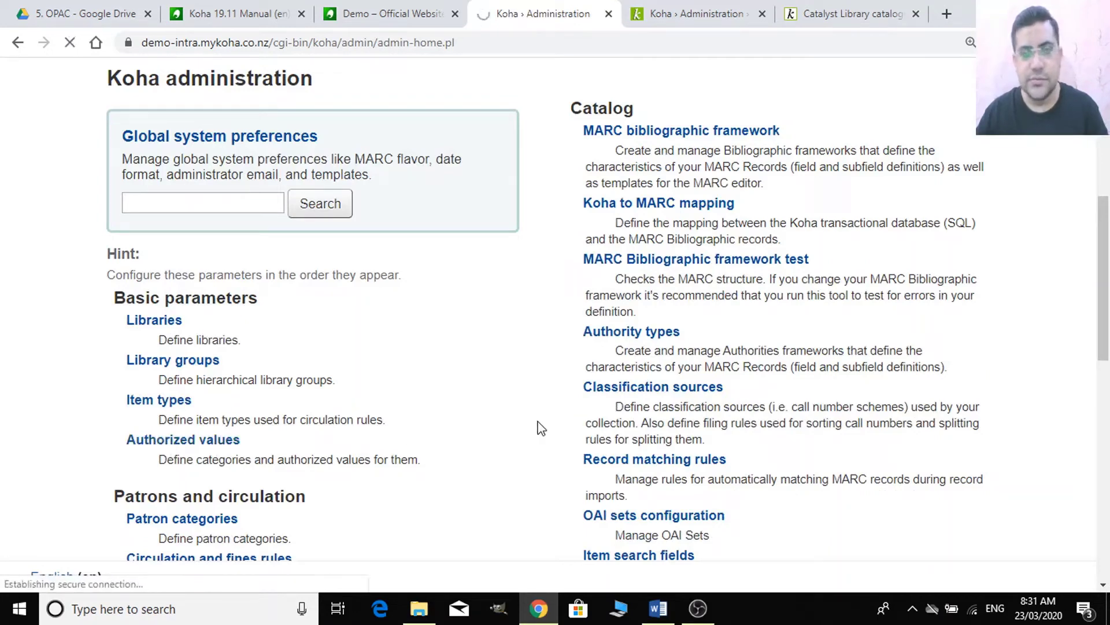
scroll(546, 425, "down", 5)
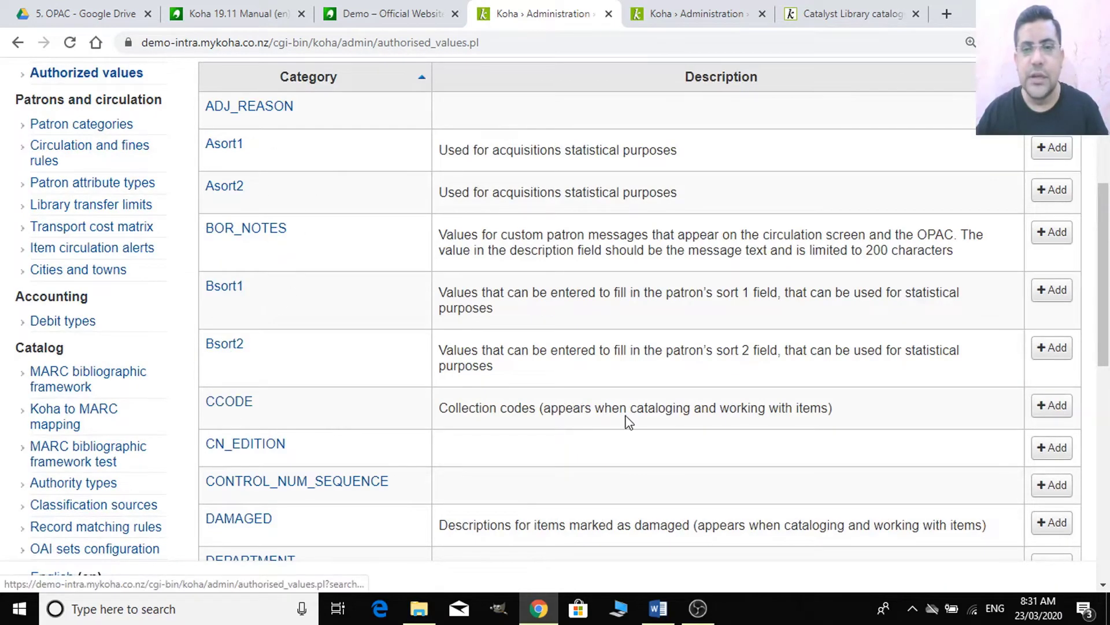
scroll(324, 422, "down", 1)
scroll(252, 356, "up", 1)
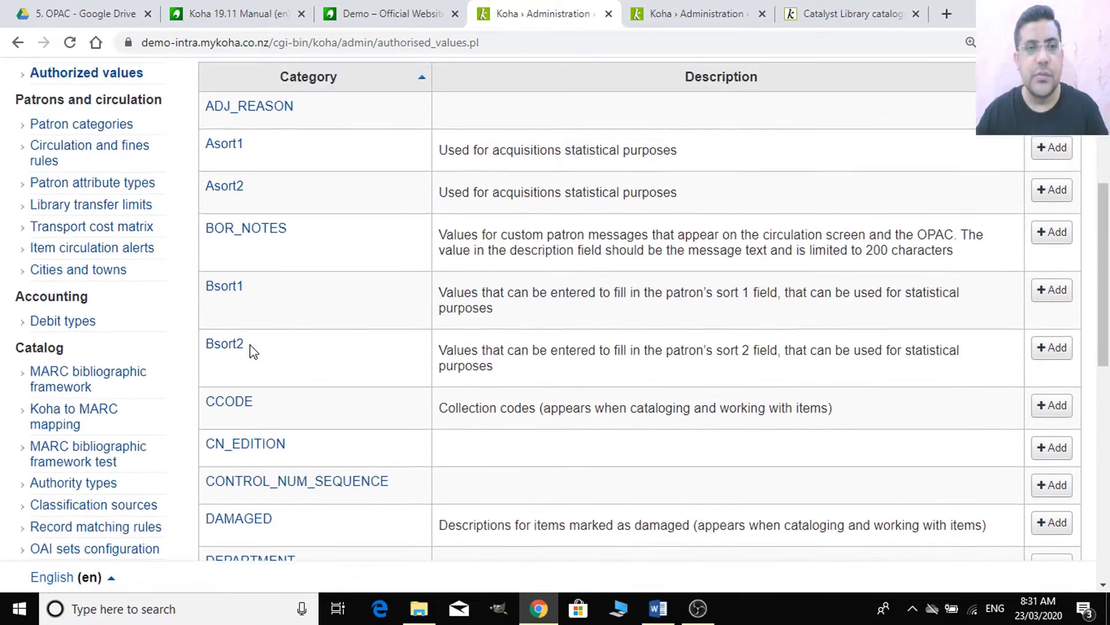
scroll(249, 312, "down", 5)
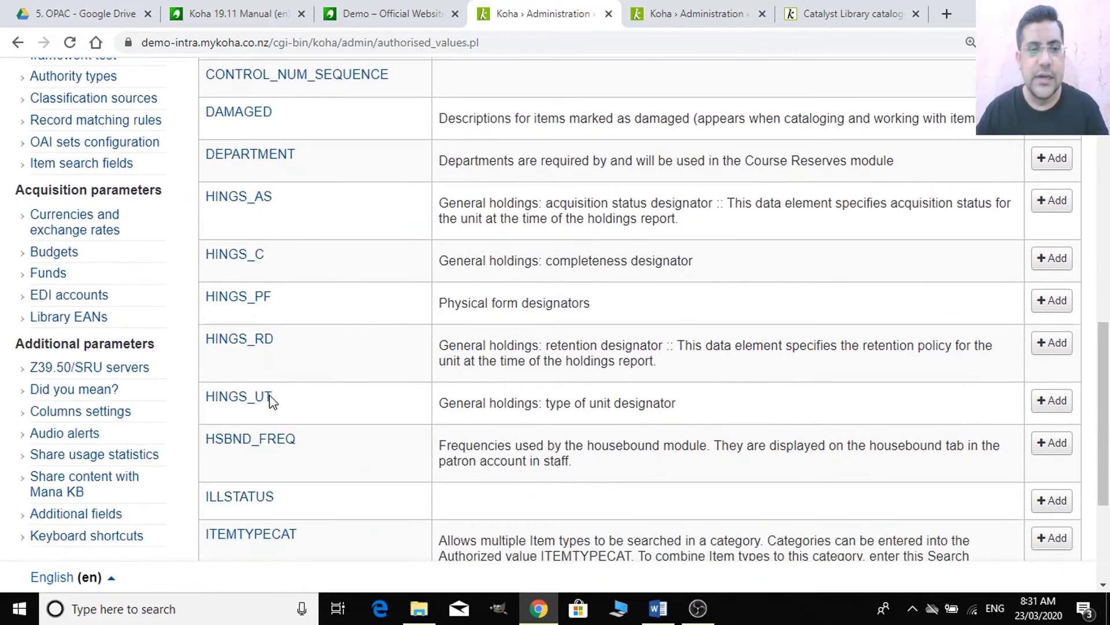
scroll(469, 421, "down", 2)
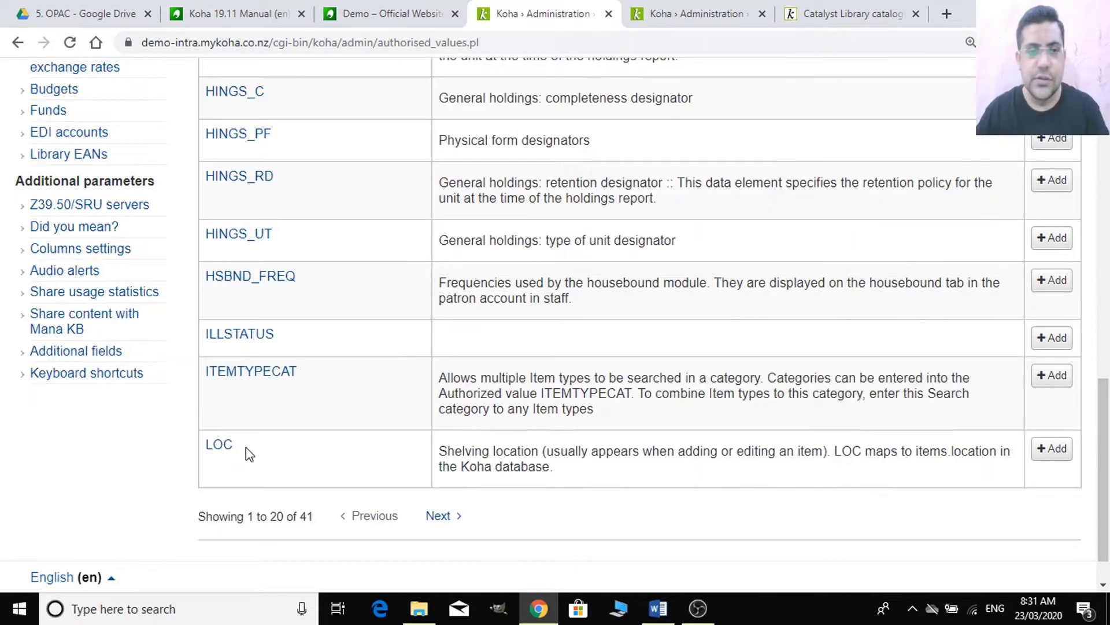
left_click(696, 12)
scroll(696, 258, "up", 6)
- Select the itemtypes value in the AdvancedSearchTypes preference
scroll(659, 255, "up", 3)
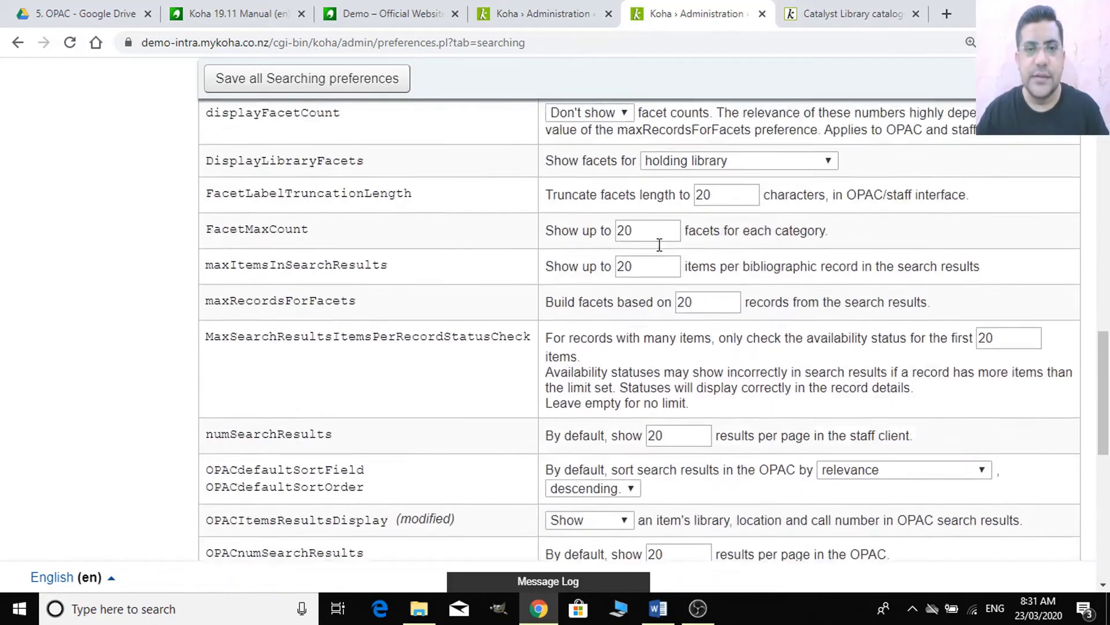
scroll(660, 254, "down", 9)
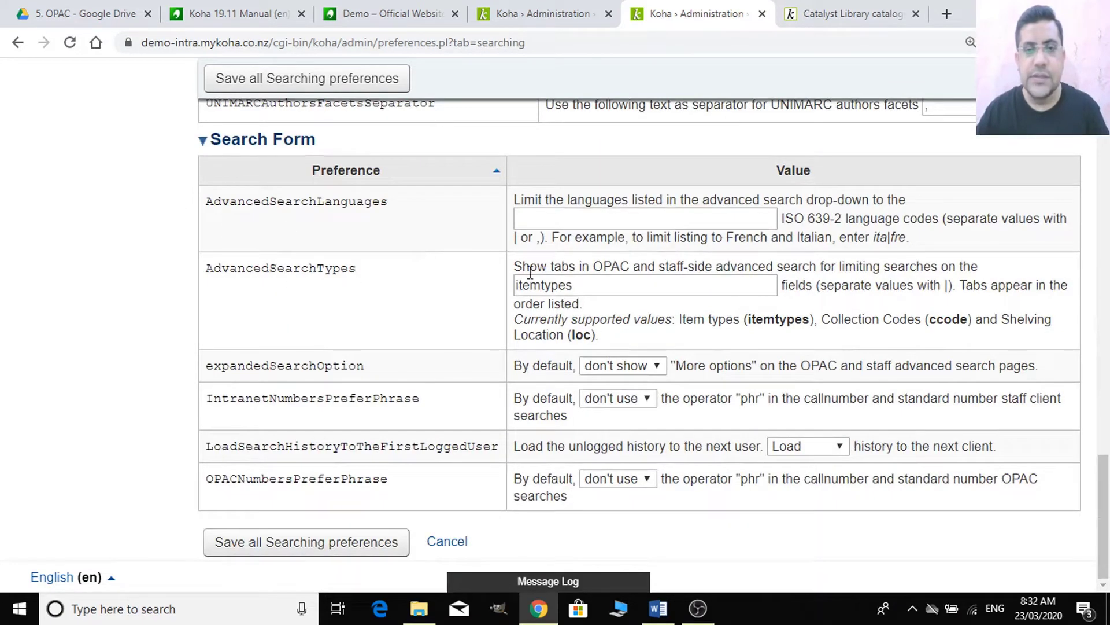
left_click(588, 282)
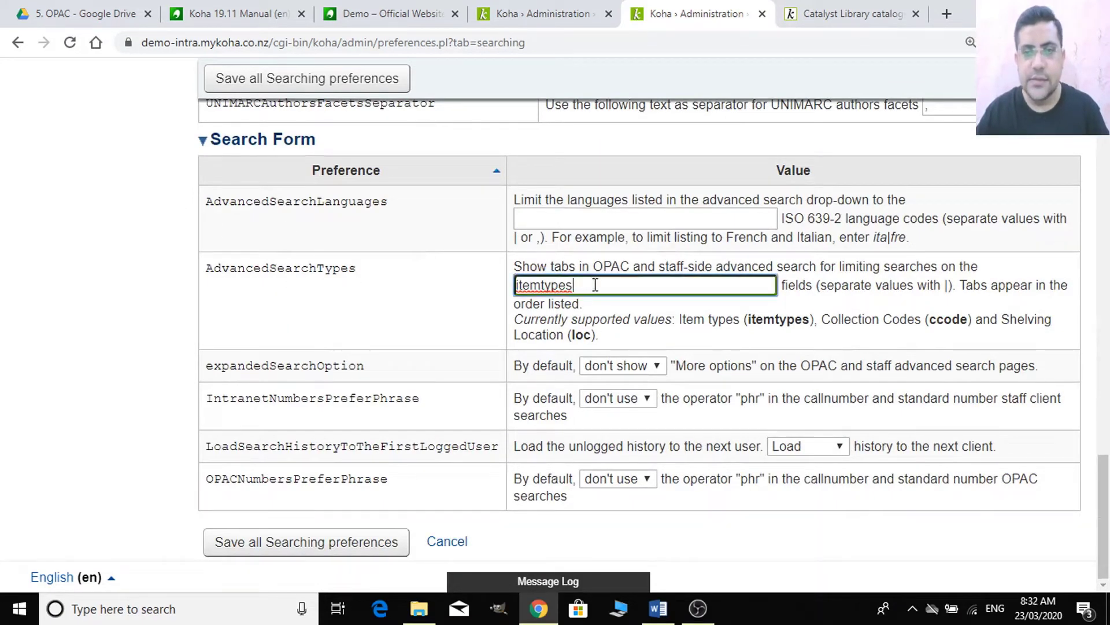
double_click(595, 285)
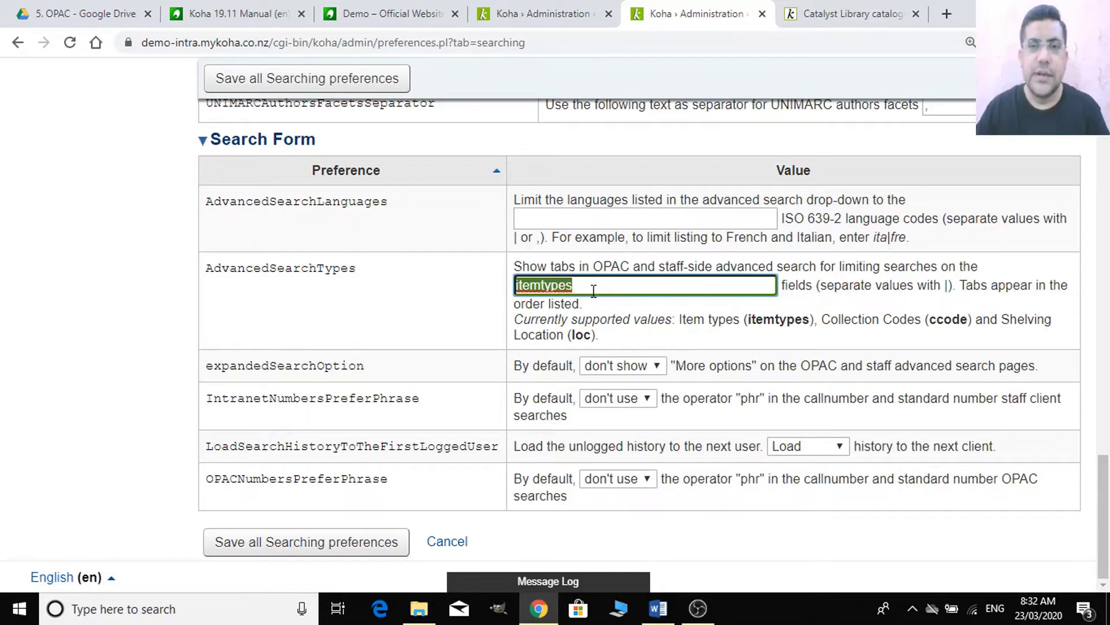
- Check the OPAC advanced search Item type limits (Books, Magazine (Child), Pokémon, Refrence, hp)
left_click(830, 9)
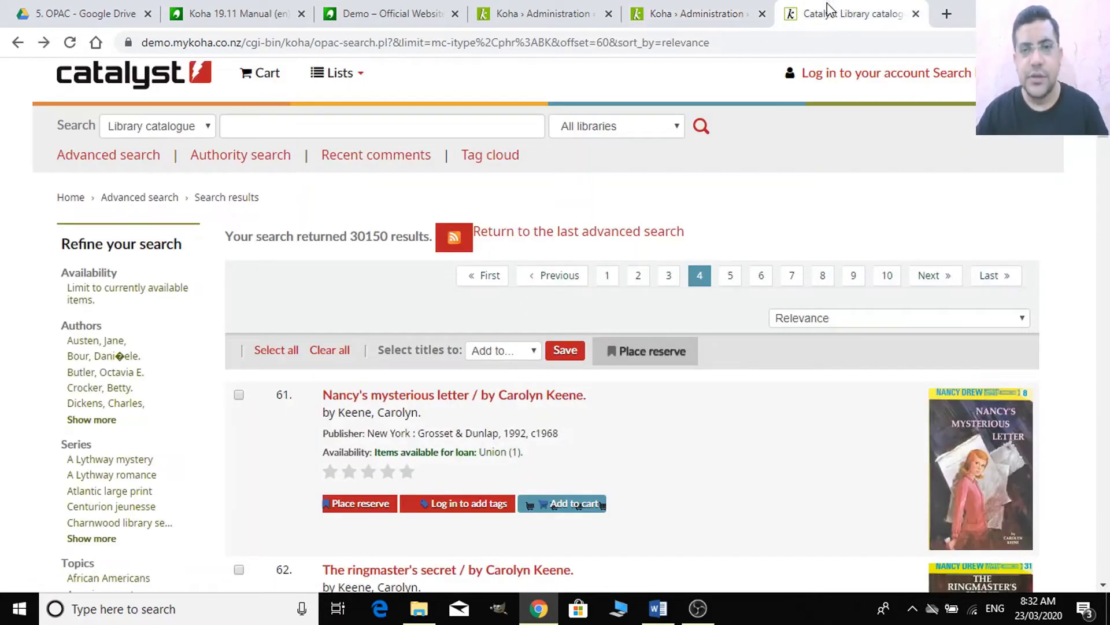
left_click(117, 162)
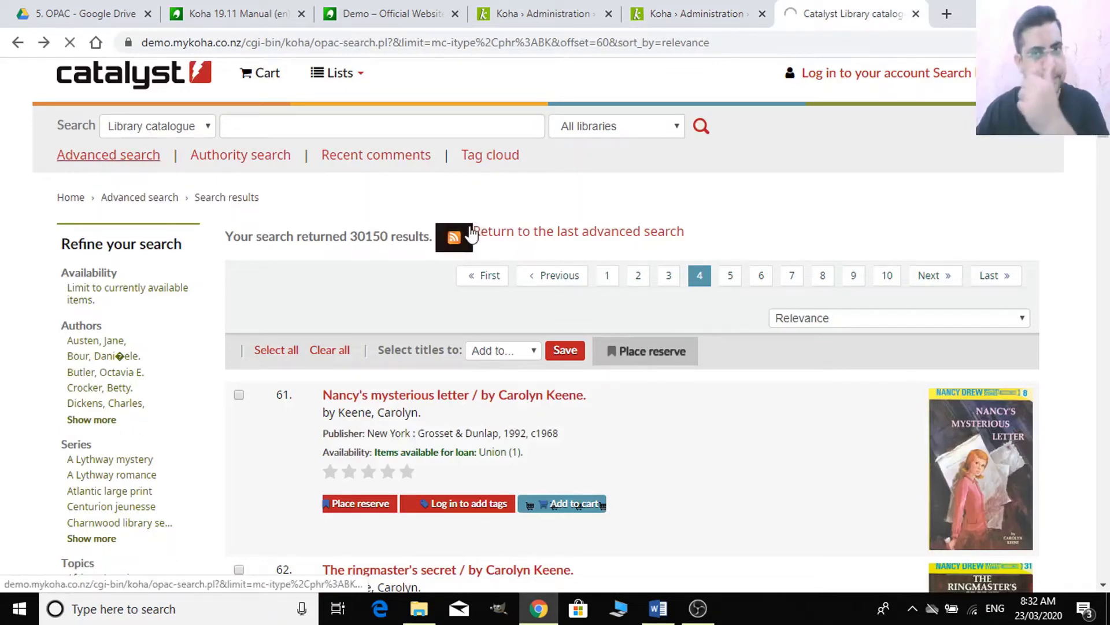
scroll(509, 319, "down", 1)
scroll(508, 319, "down", 4)
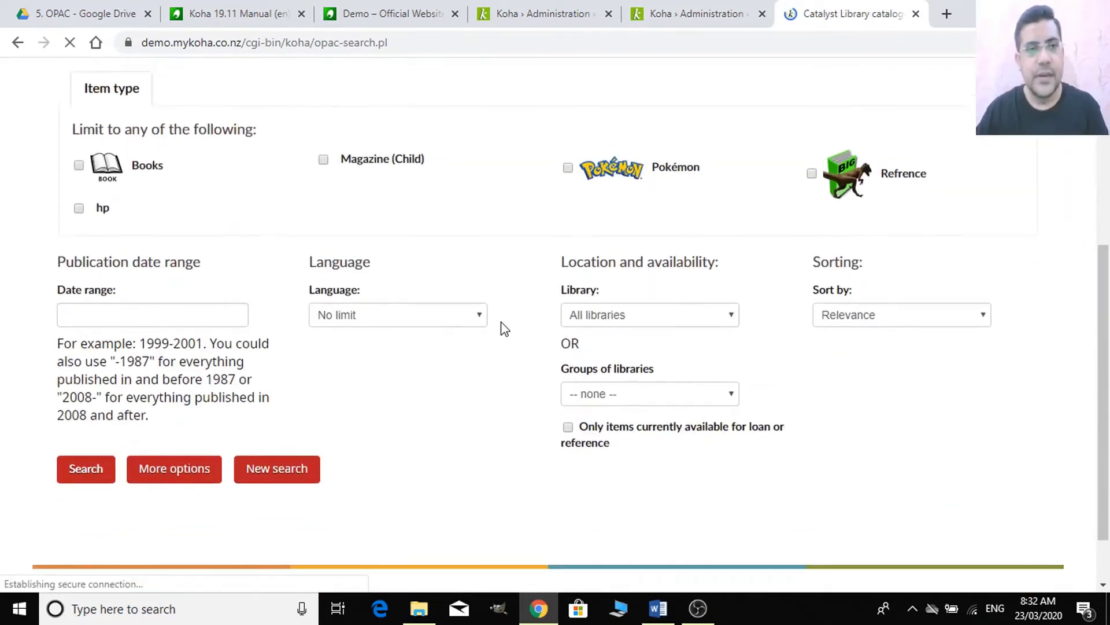
scroll(503, 325, "up", 4)
scroll(223, 346, "down", 1)
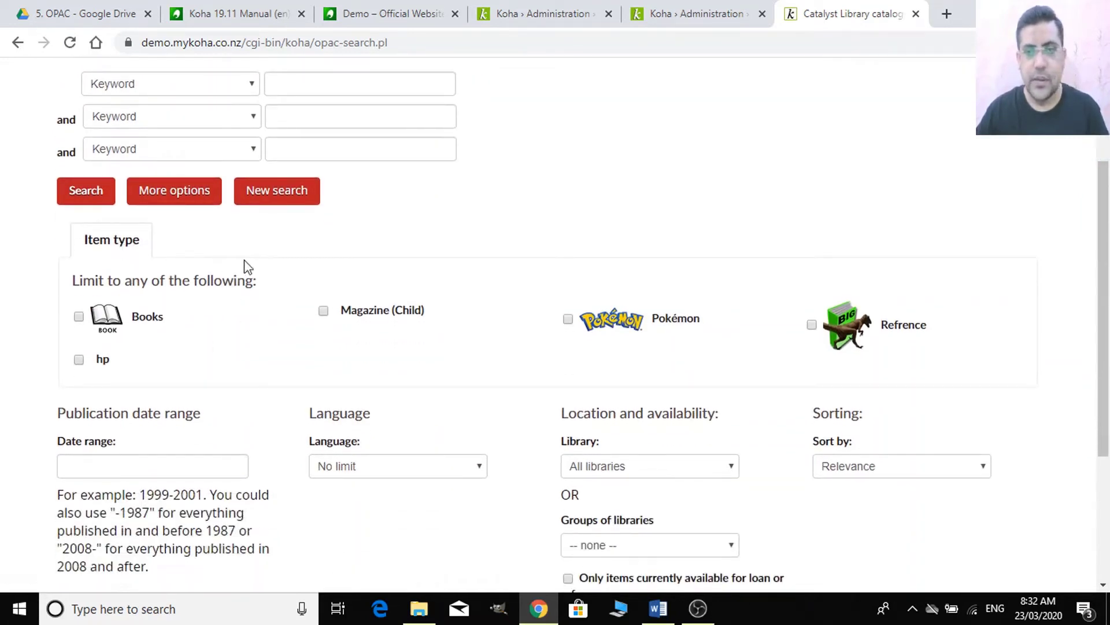
left_click(661, 10)
- Append |loc to AdvancedSearchTypes, making it itemtypes|loc, and save the Searching preferences
left_click(603, 291)
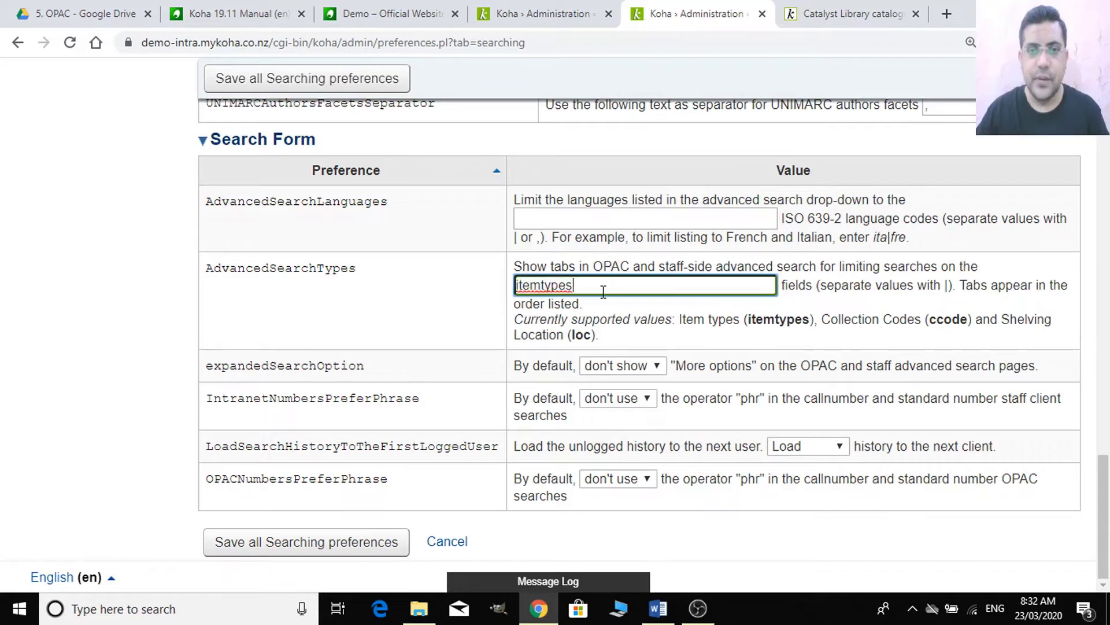
type("|")
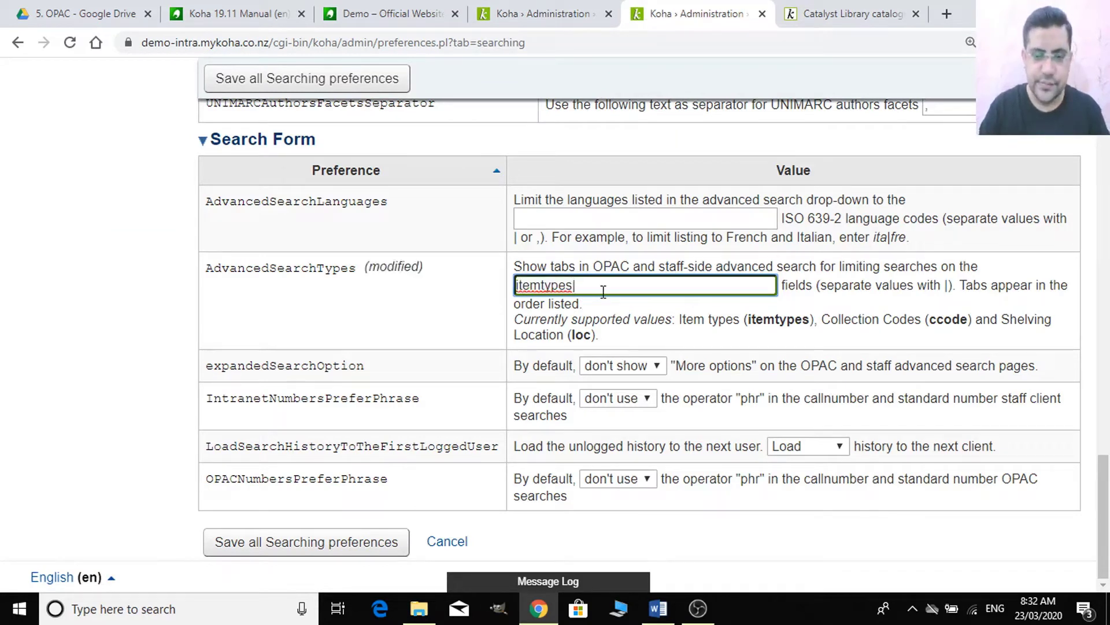
type("loc")
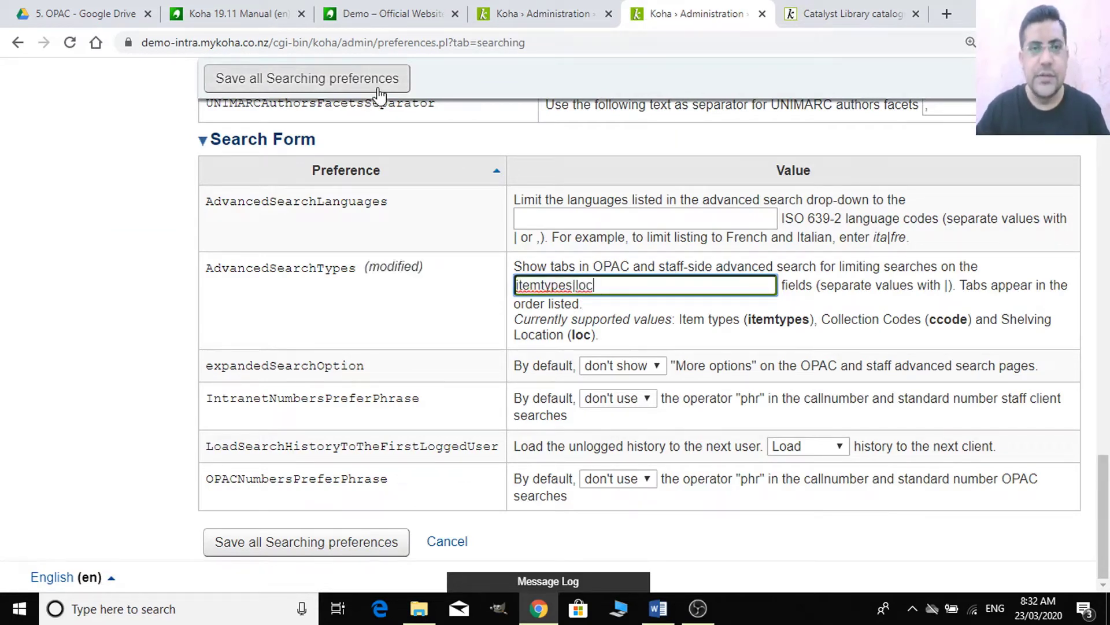
left_click(375, 86)
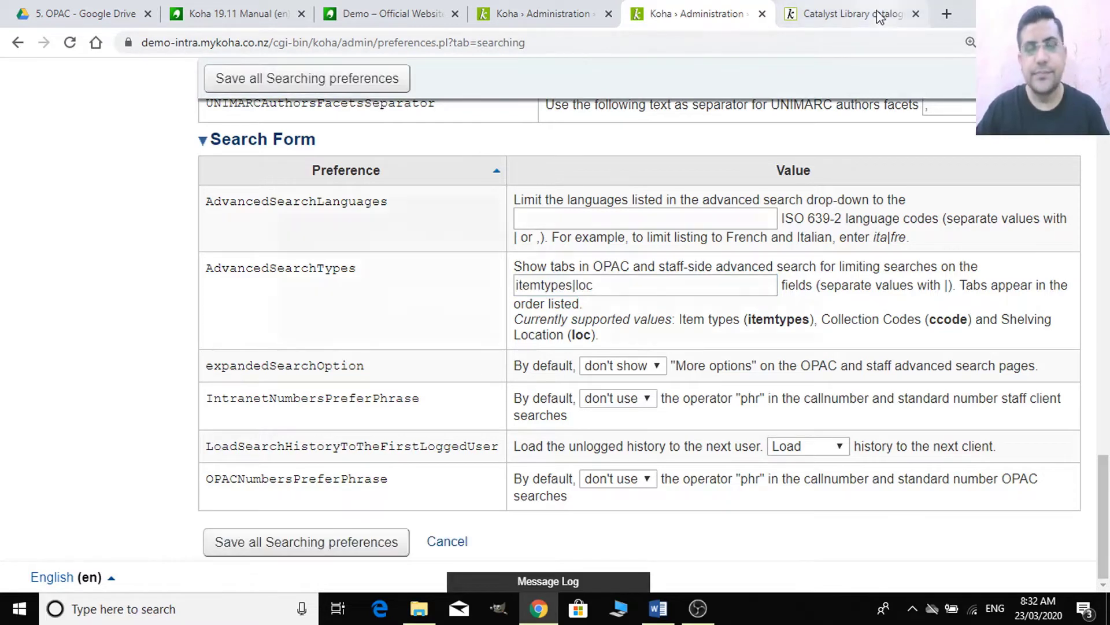
- Reload the OPAC advanced search to show the new Shelving location tab, then return to Search Form preferences
left_click(879, 16)
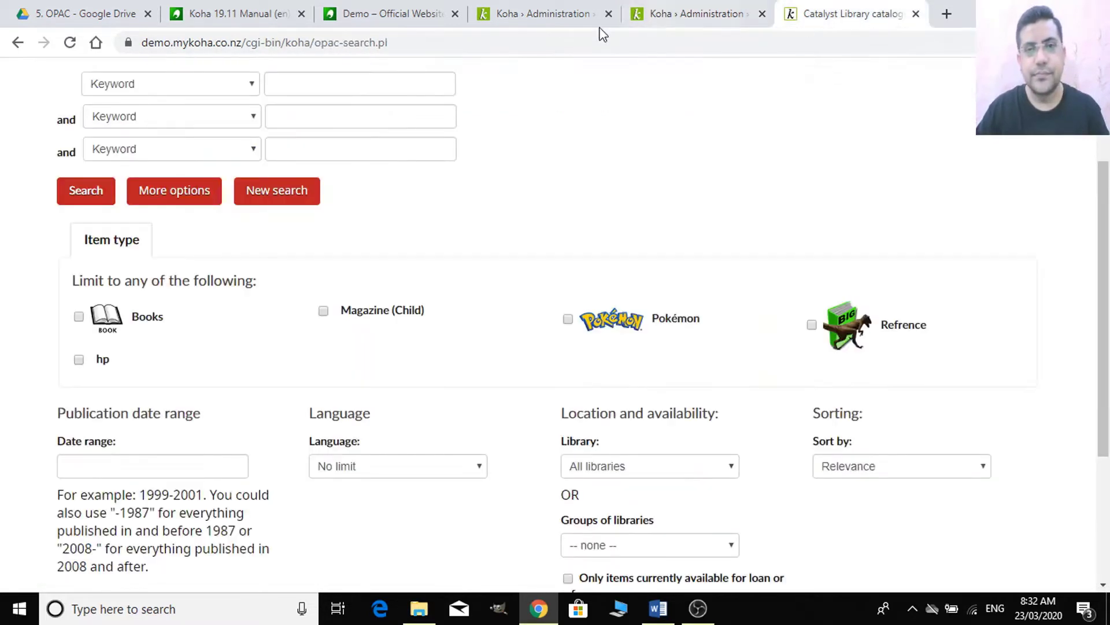
left_click(553, 45)
key("Return")
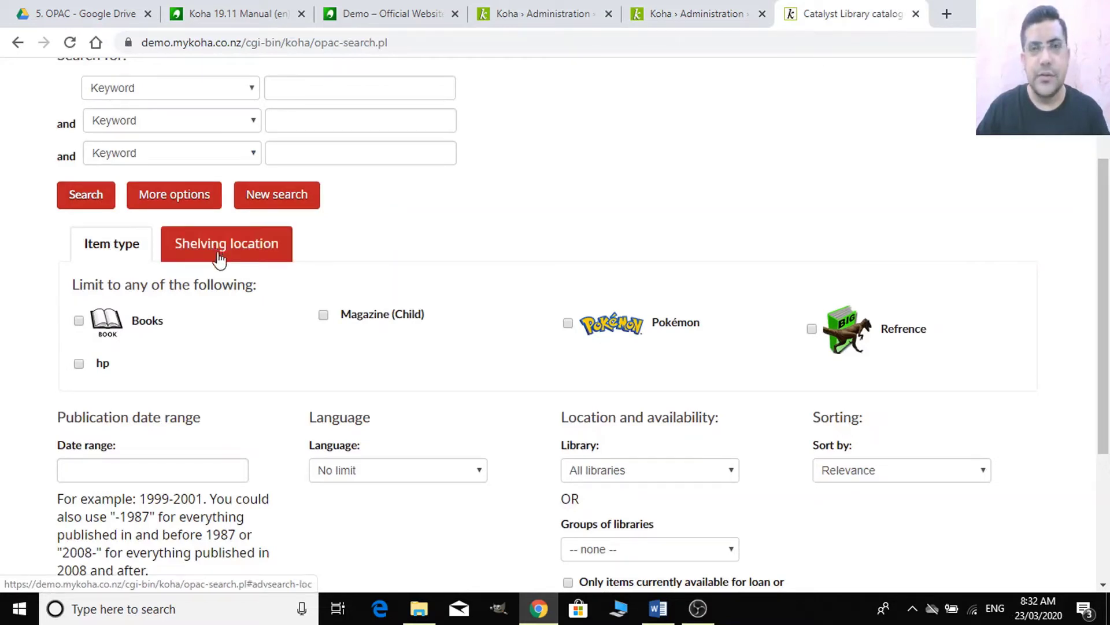
left_click(735, 8)
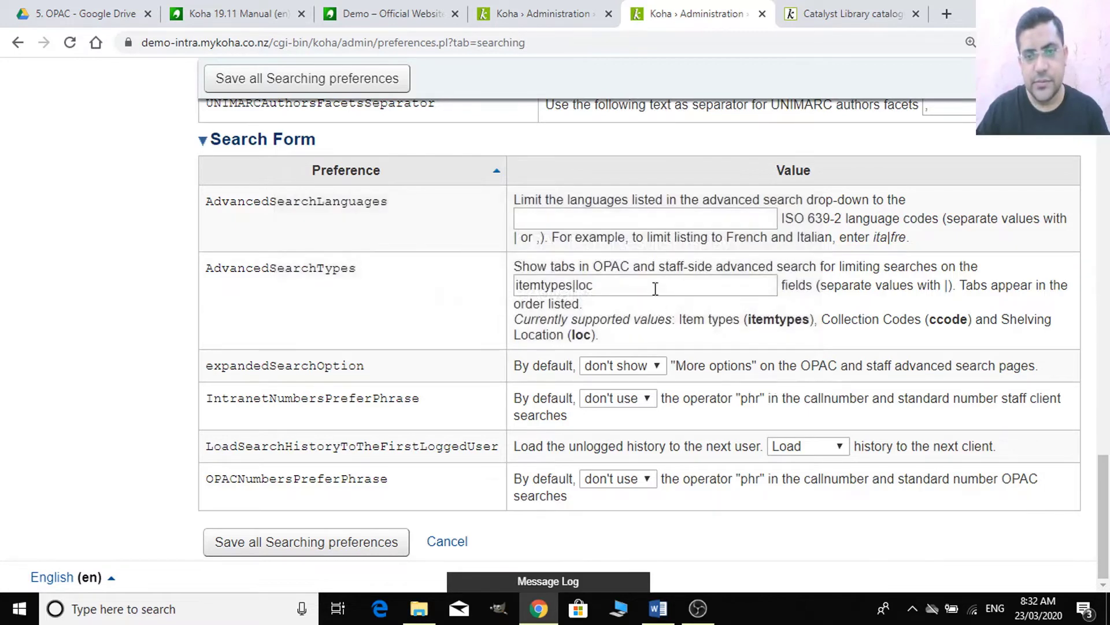
- Change AdvancedSearchTypes to itemtypes|loc|ccode and save the Searching preferences
left_click(663, 285)
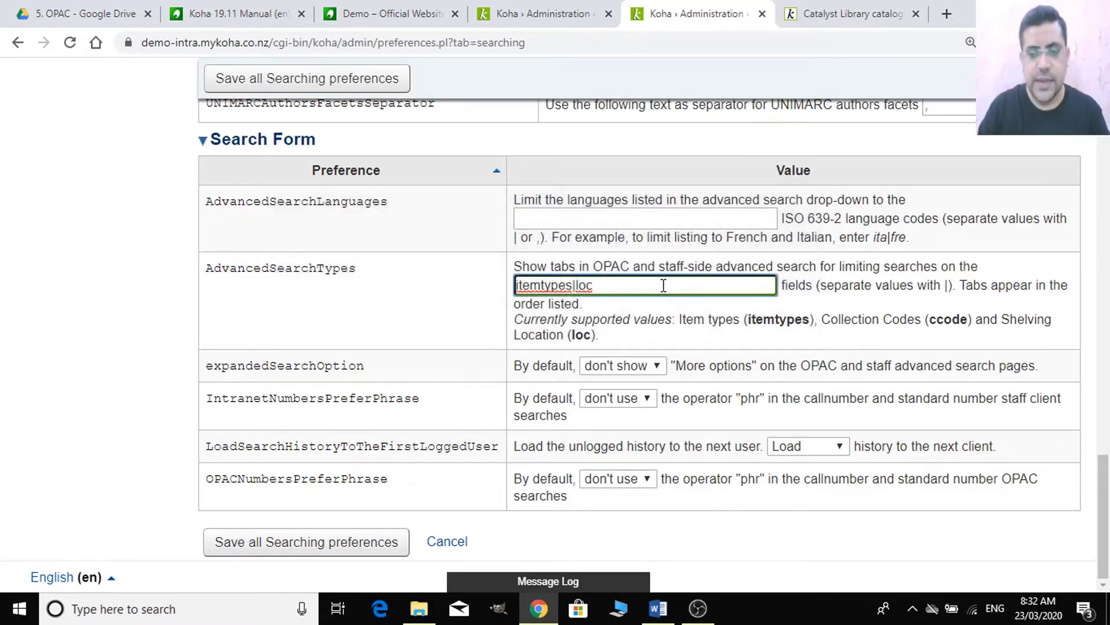
type("|ccode")
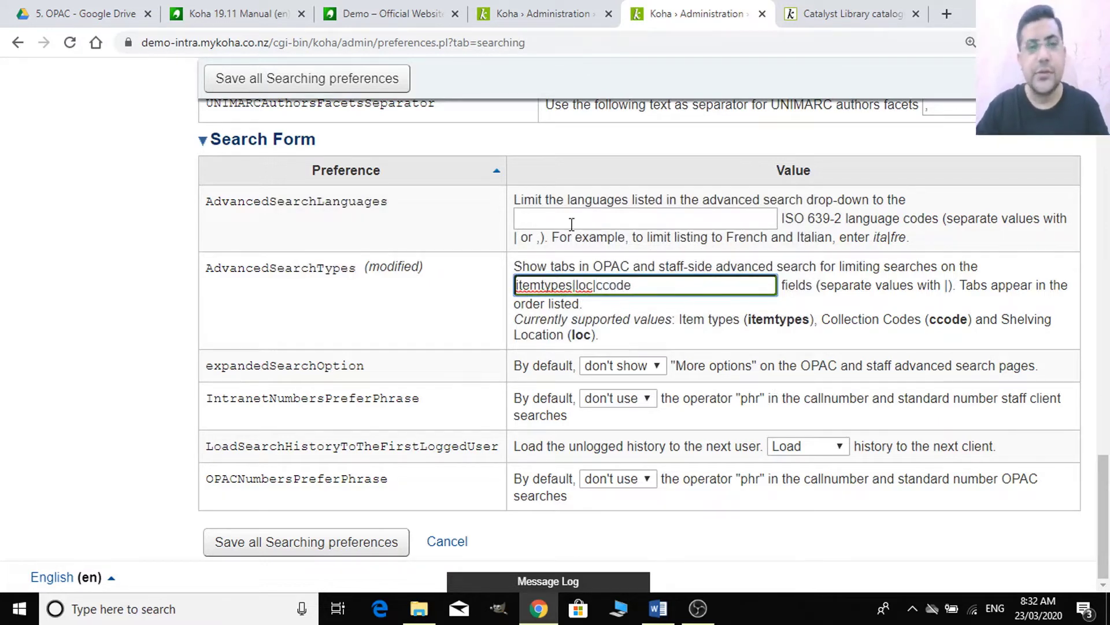
left_click(379, 82)
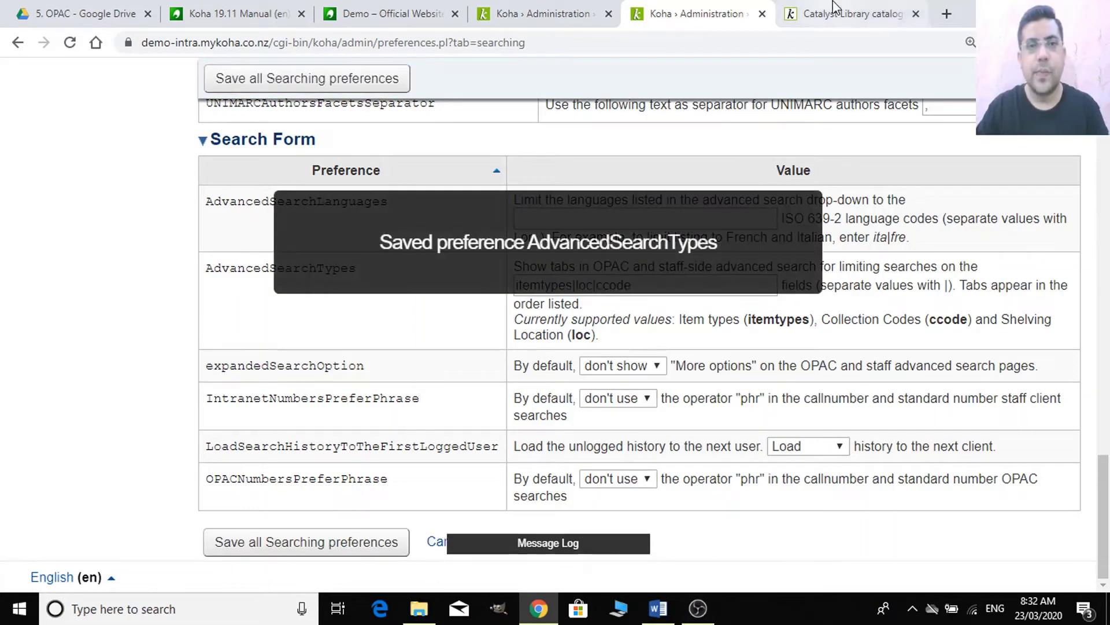
- Reload the OPAC advanced search page to pick up the Collection tab
left_click(837, 12)
left_click(448, 45)
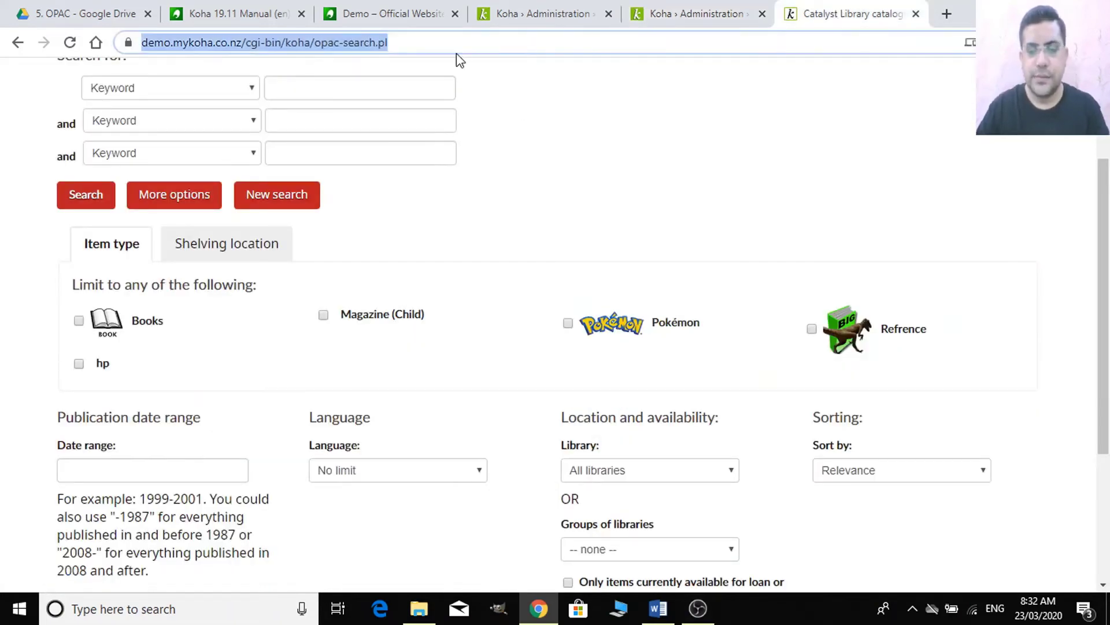
key("Return")
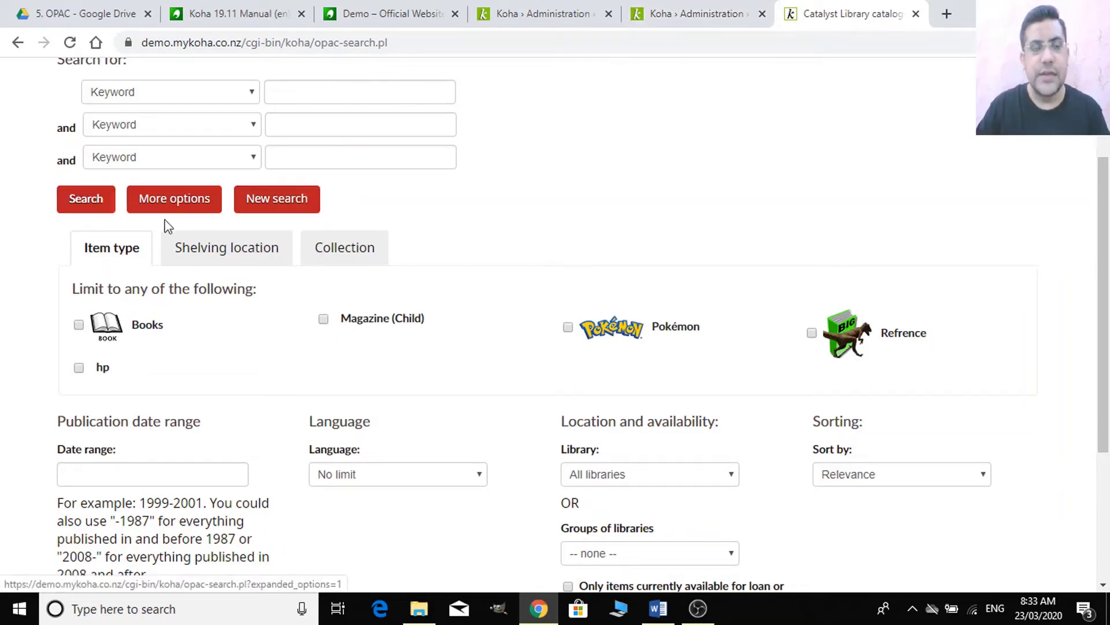
- Look over the LOC and CCODE authorised value categories, then go back to the Search Form preferences
left_click(680, 13)
left_click(554, 4)
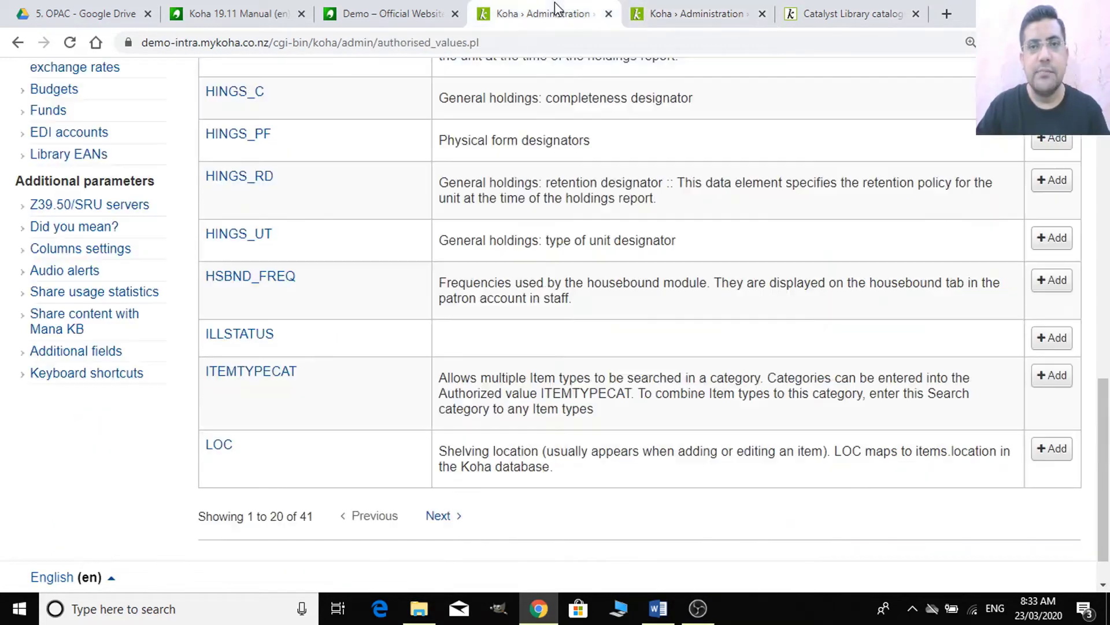
scroll(266, 398, "up", 3)
scroll(267, 393, "up", 10)
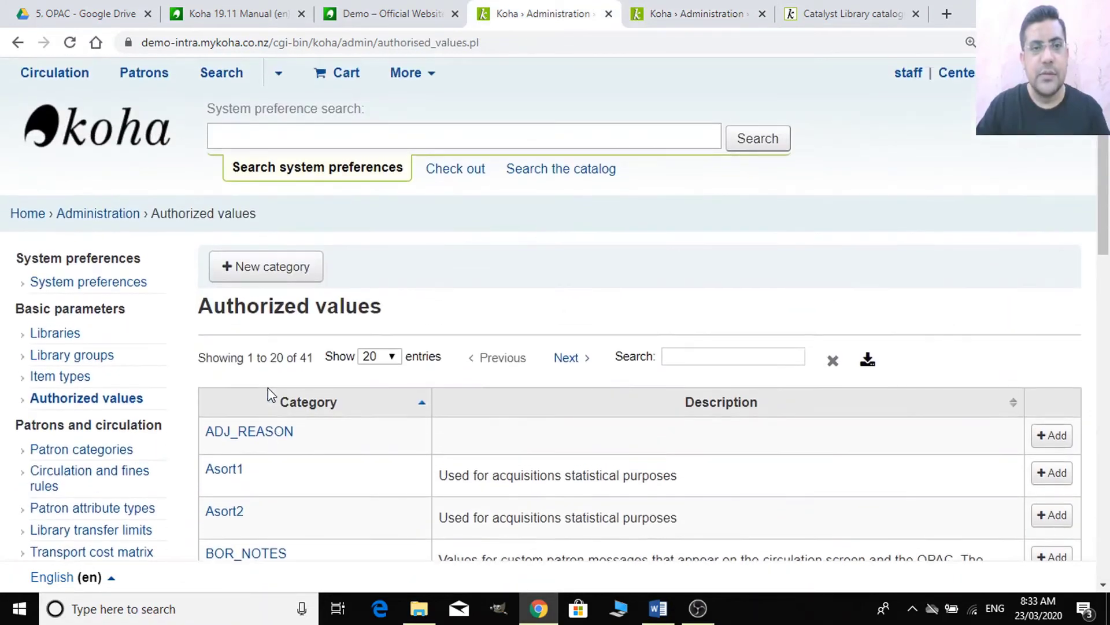
left_click(844, 13)
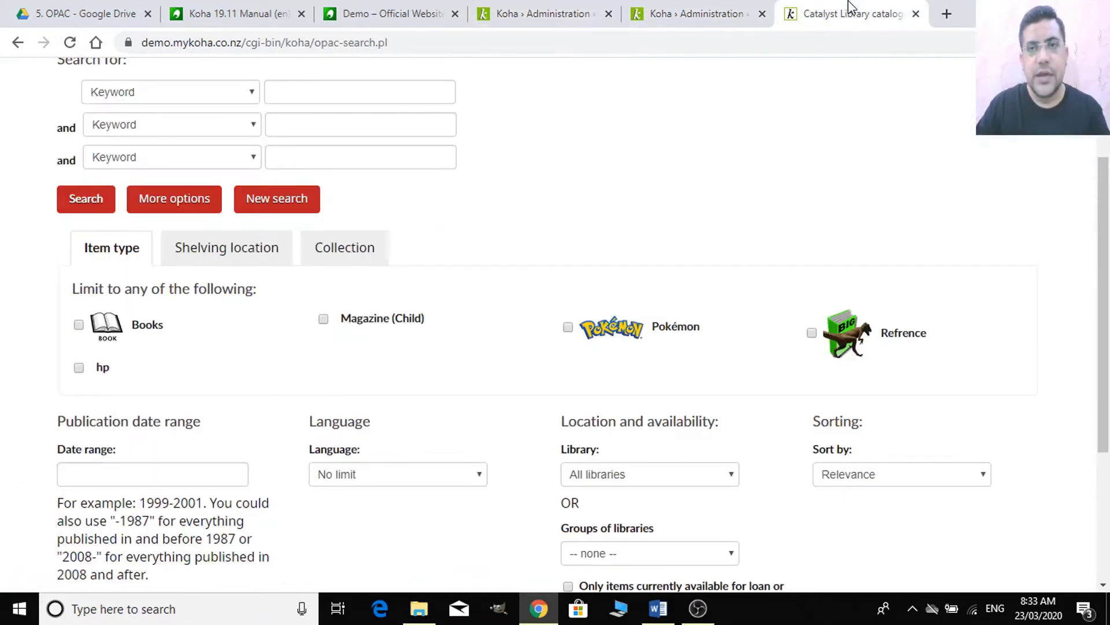
left_click(508, 14)
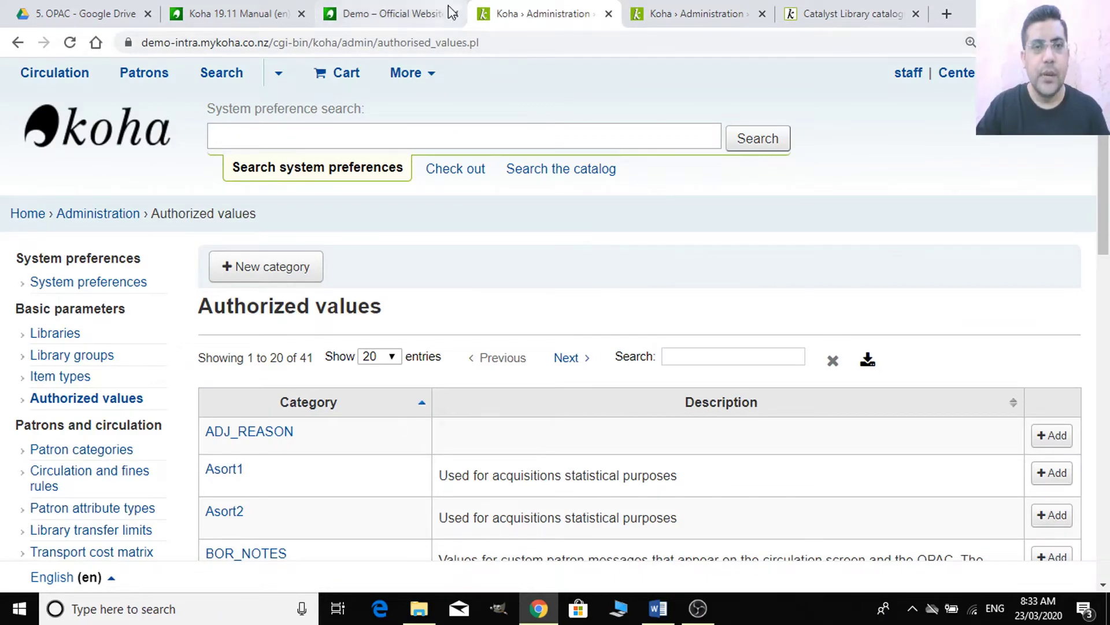
scroll(502, 340, "down", 7)
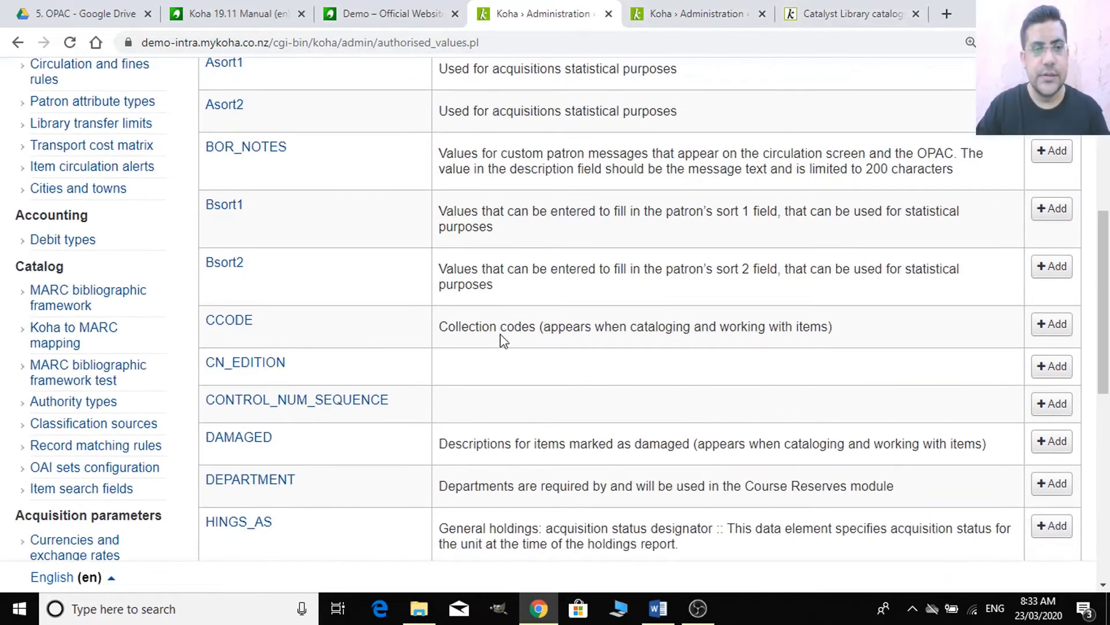
left_click(644, 9)
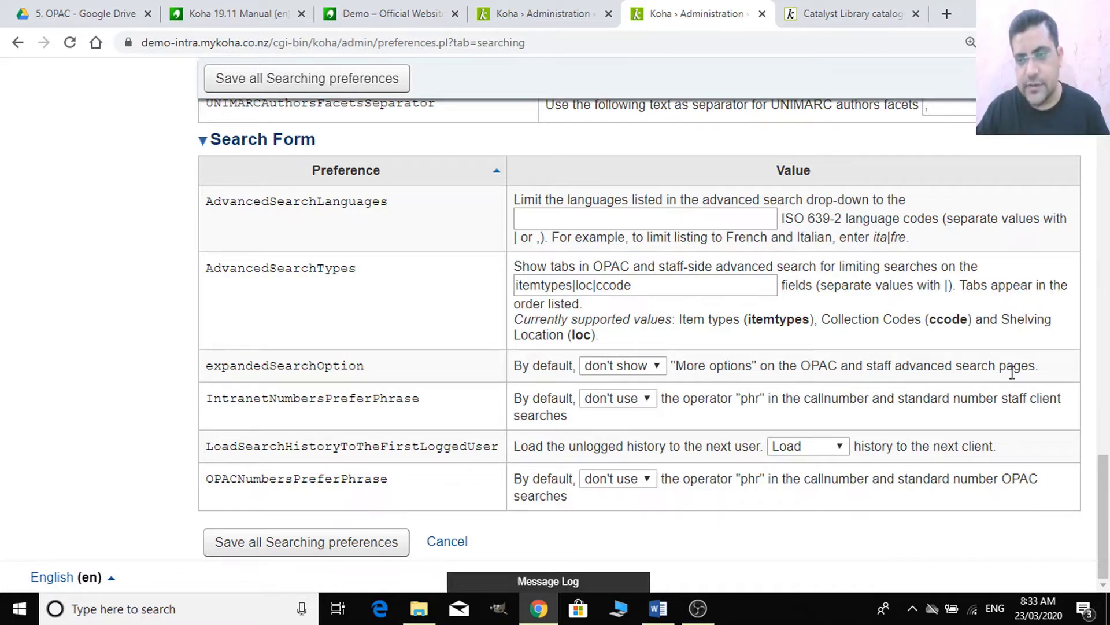
- Check the expandedSearchOption choices, leaving it at don't show
left_click(646, 370)
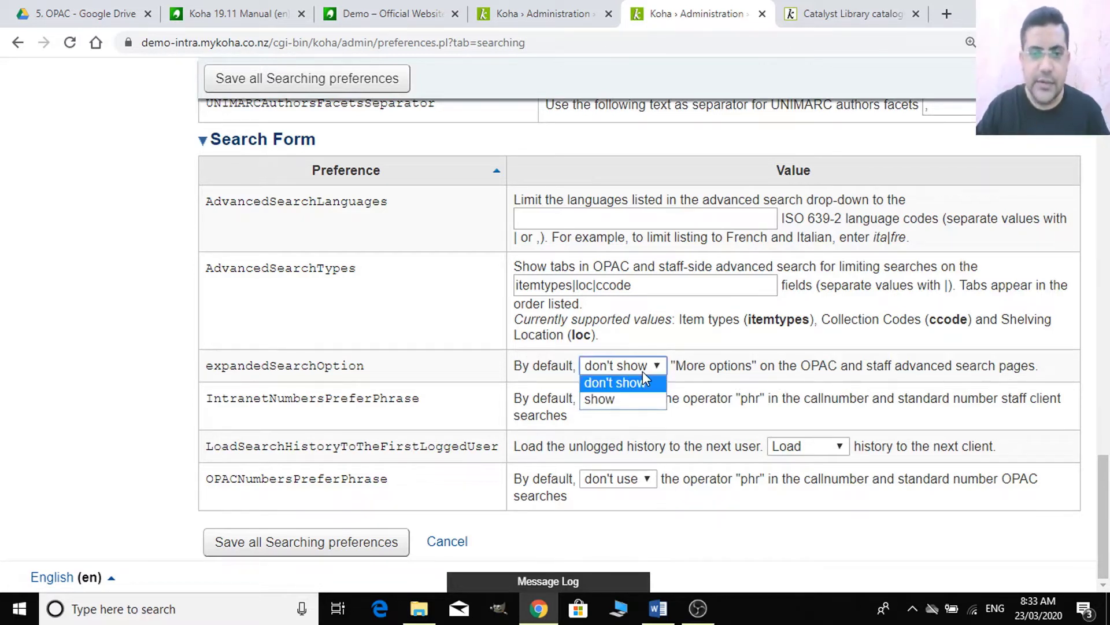
left_click(596, 383)
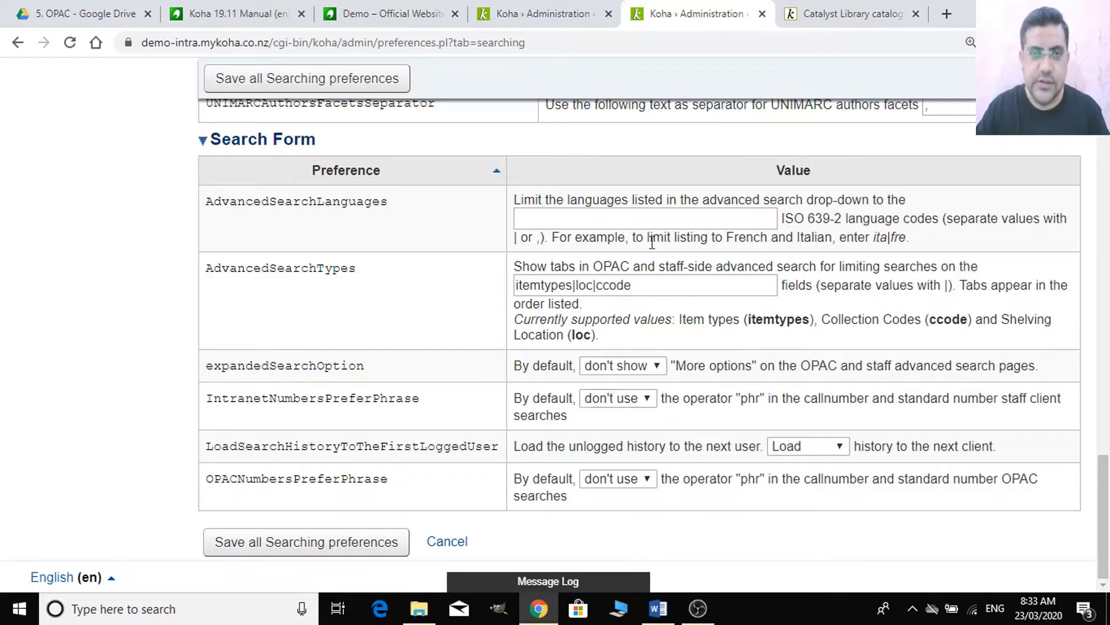
left_click(838, 9)
left_click(679, 13)
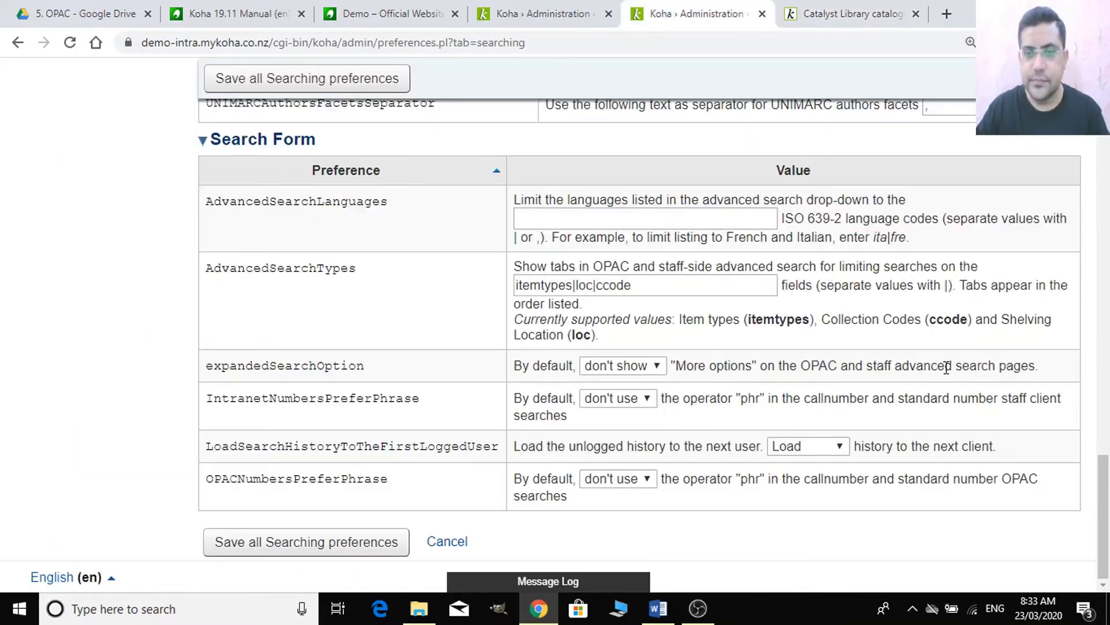
- Inspect the compact OPAC advanced search form, keeping Keyword on the first two search lines, zoomed in
left_click(844, 13)
scroll(460, 408, "up", 3)
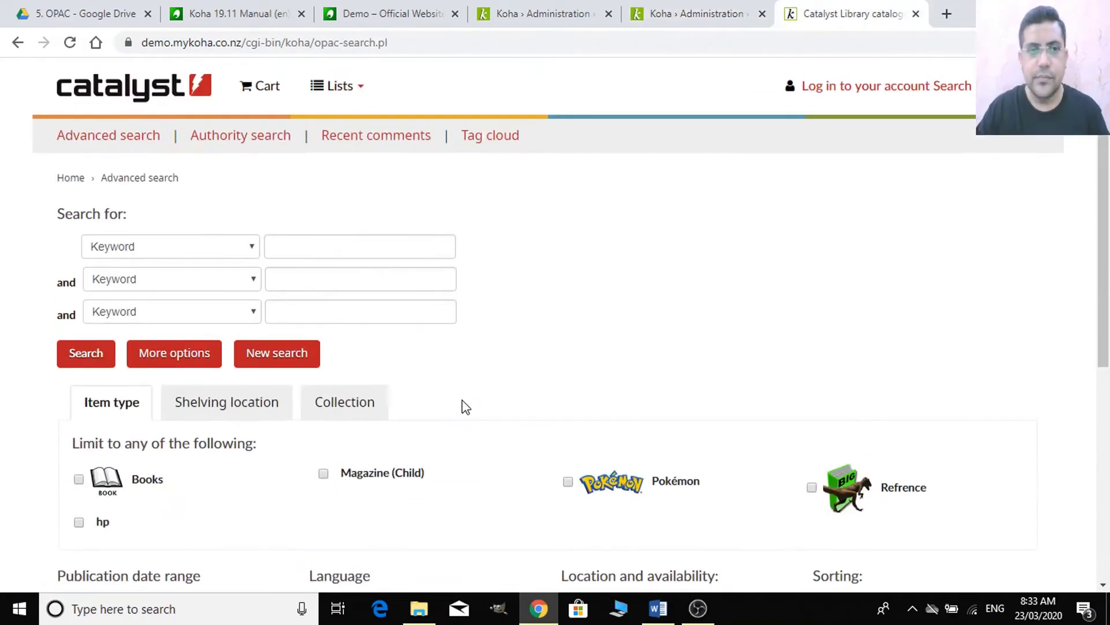
scroll(301, 361, "down", 5)
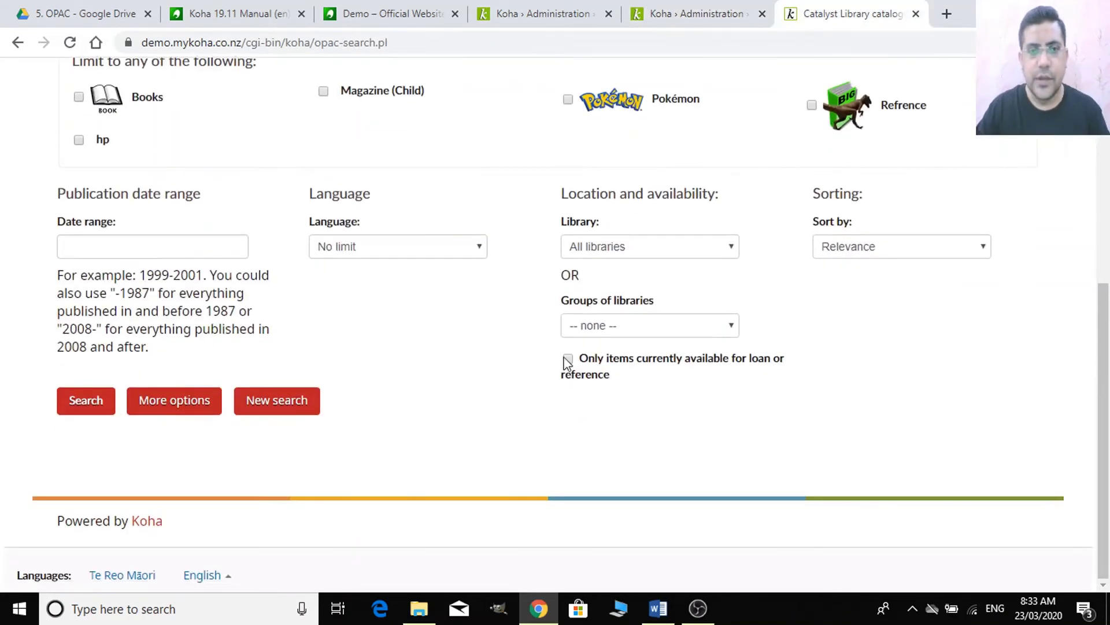
scroll(532, 427, "up", 5)
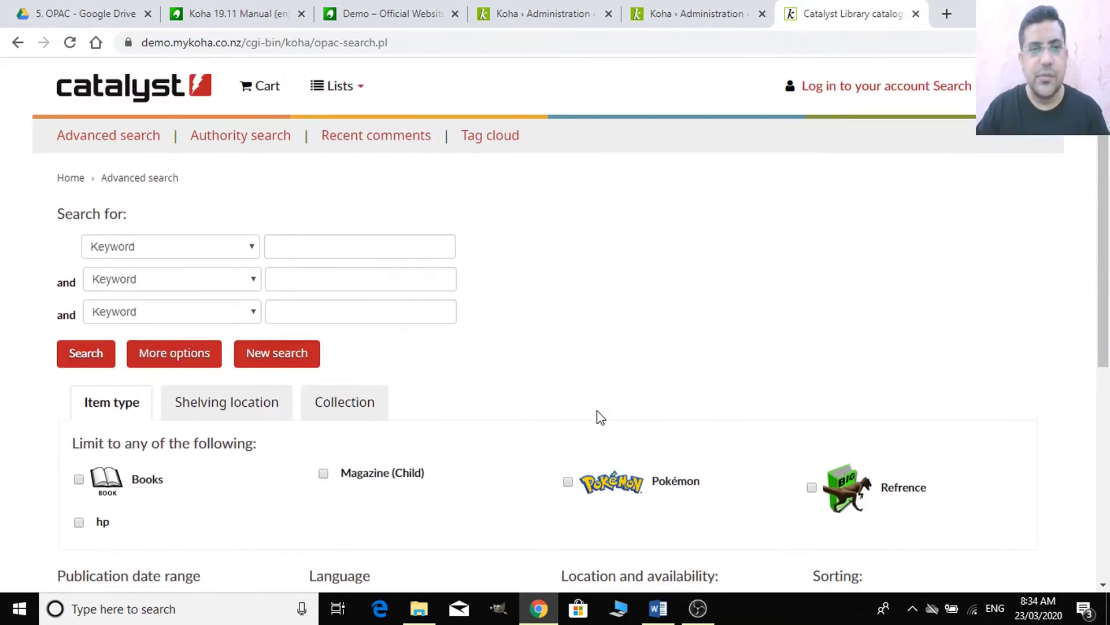
left_click(153, 286)
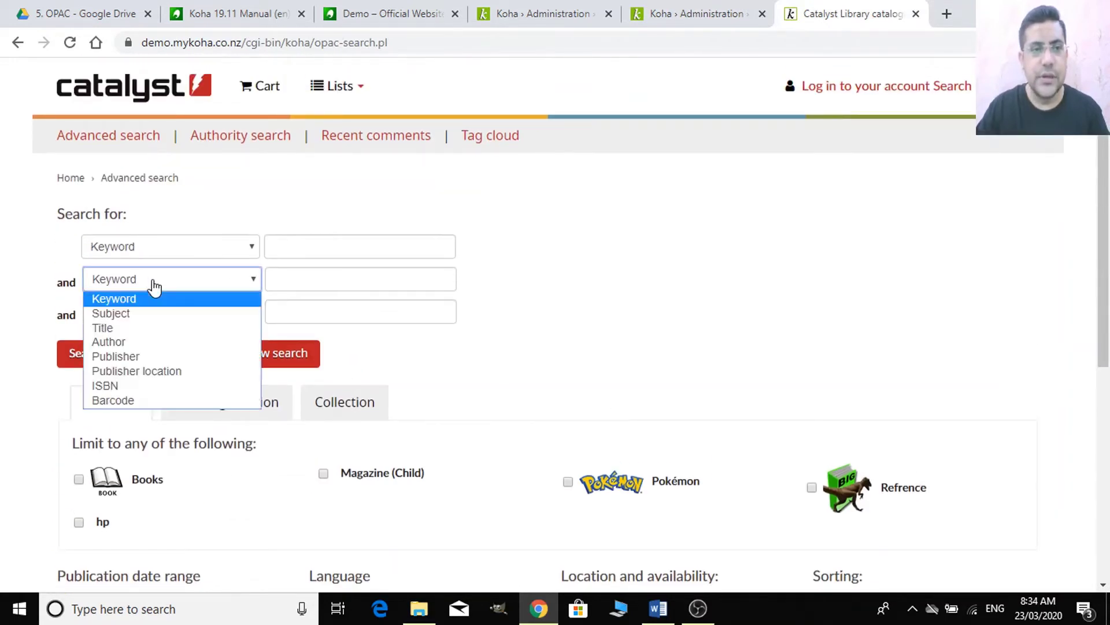
left_click(145, 295)
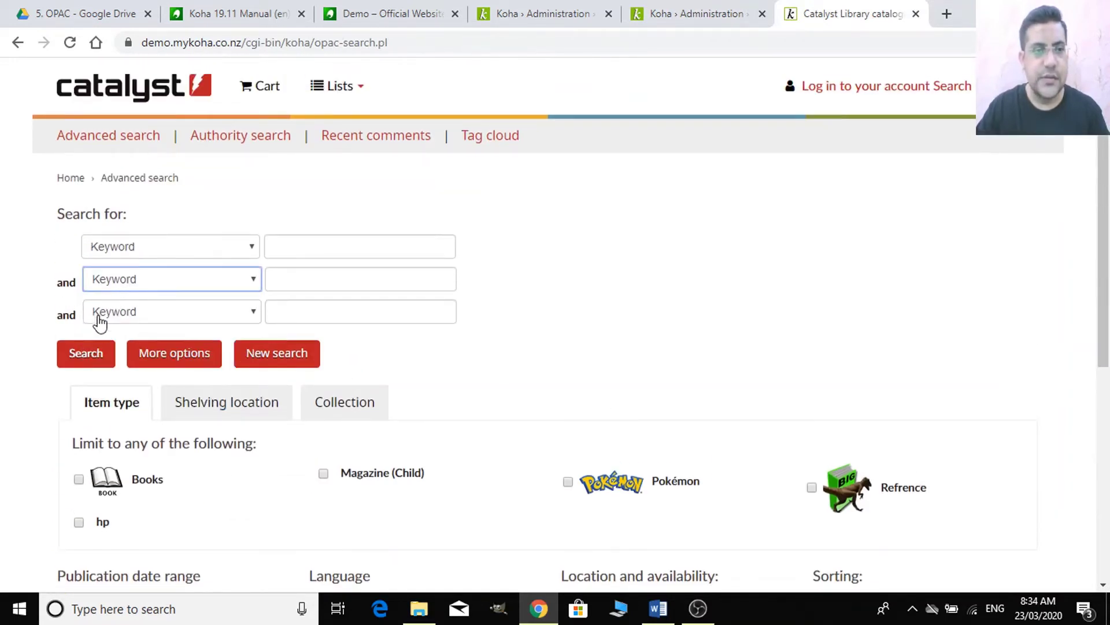
left_click(144, 247)
left_click(144, 247)
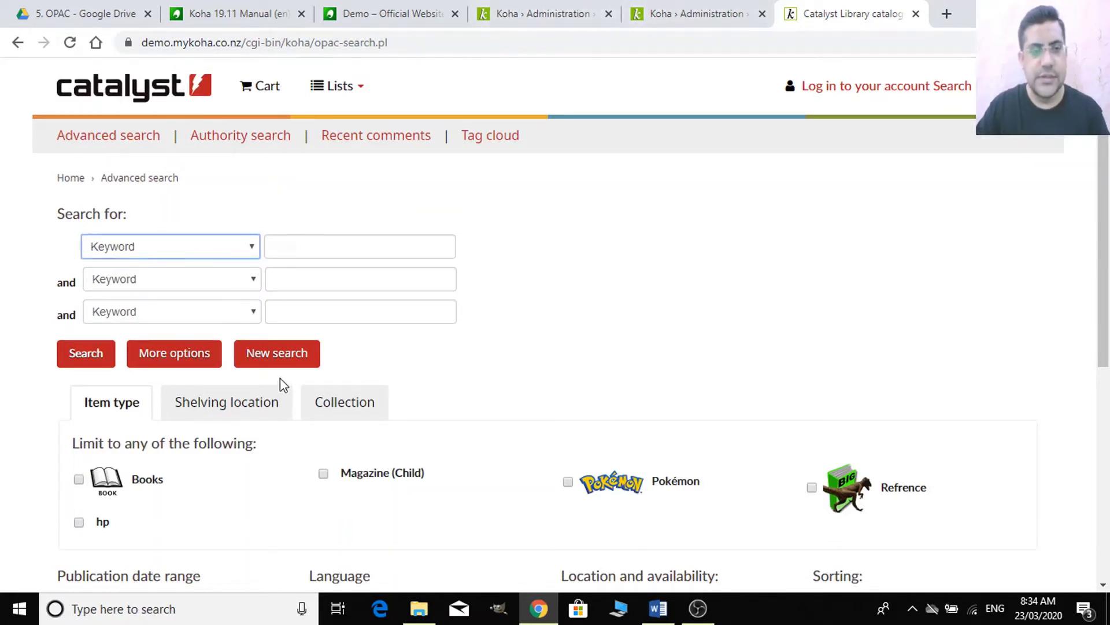
key("ctrl+plus")
key("ctrl+plus")
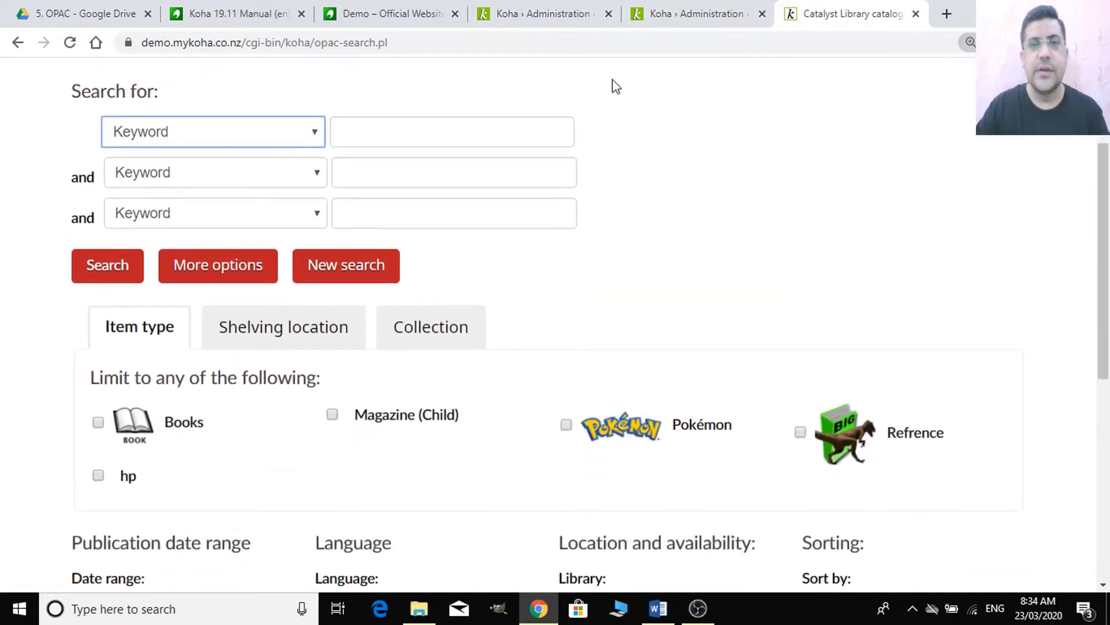
scroll(321, 382, "down", 6)
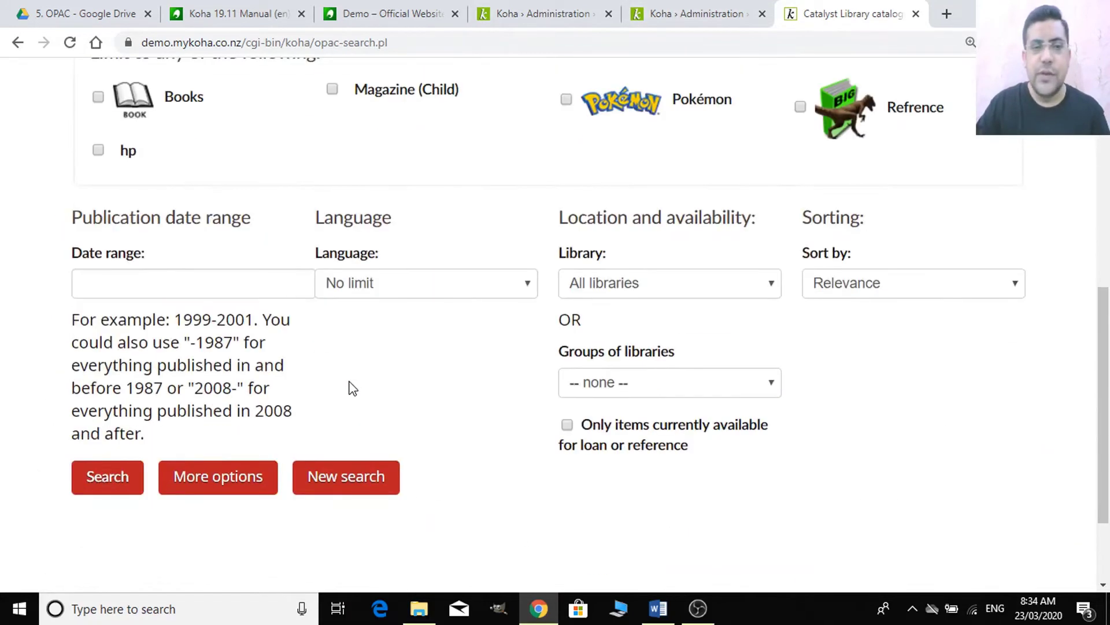
scroll(349, 386, "up", 6)
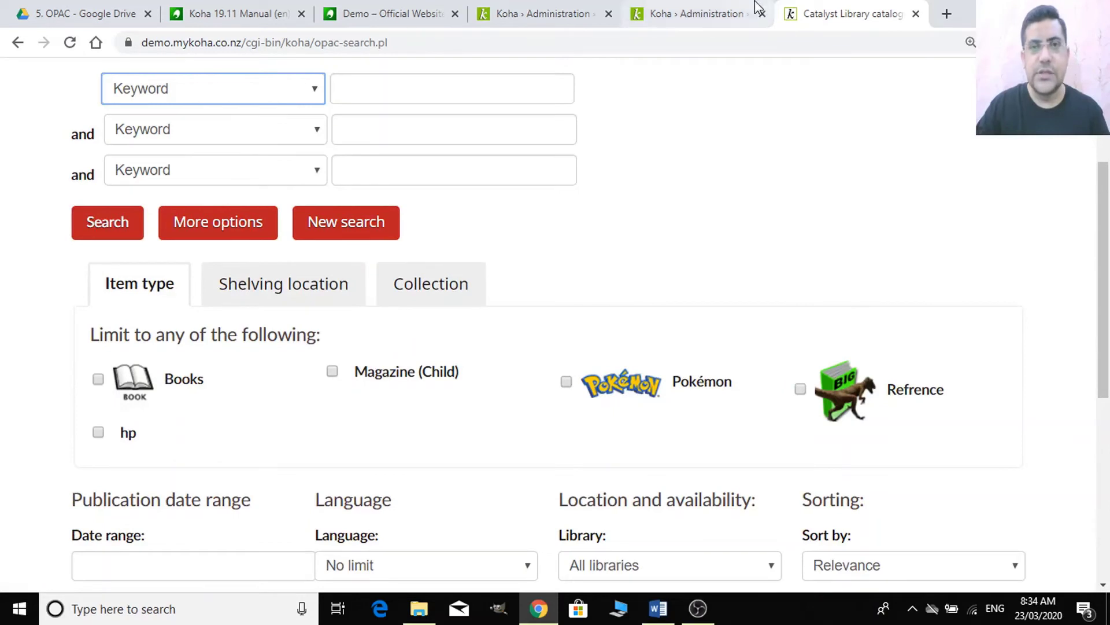
- Set expandedSearchOption to show and save the Searching preferences
left_click(711, 17)
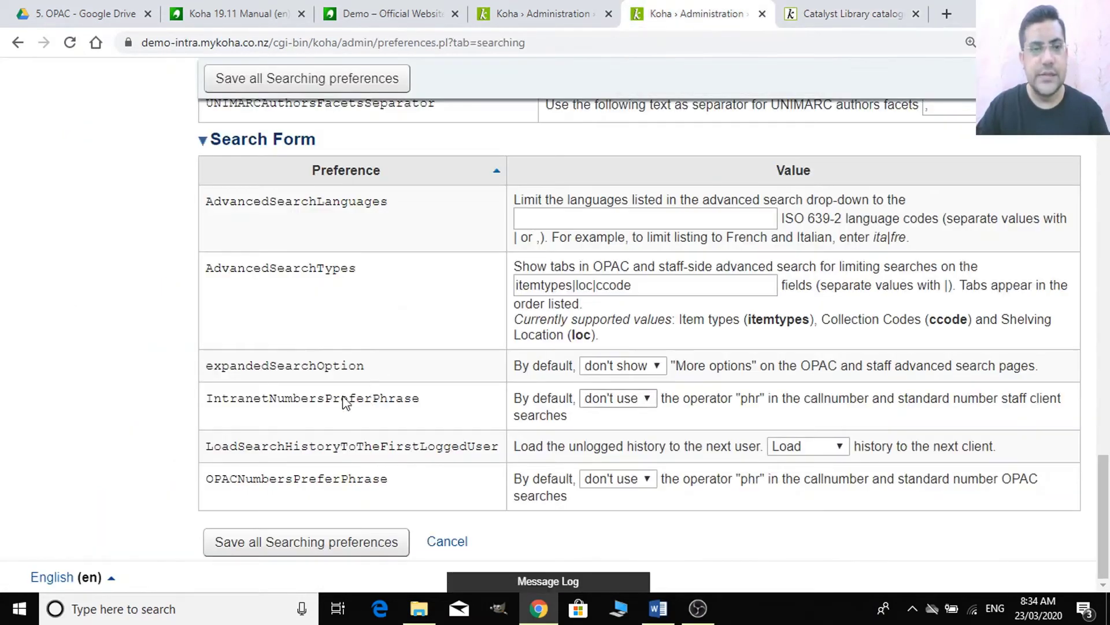
left_click(629, 369)
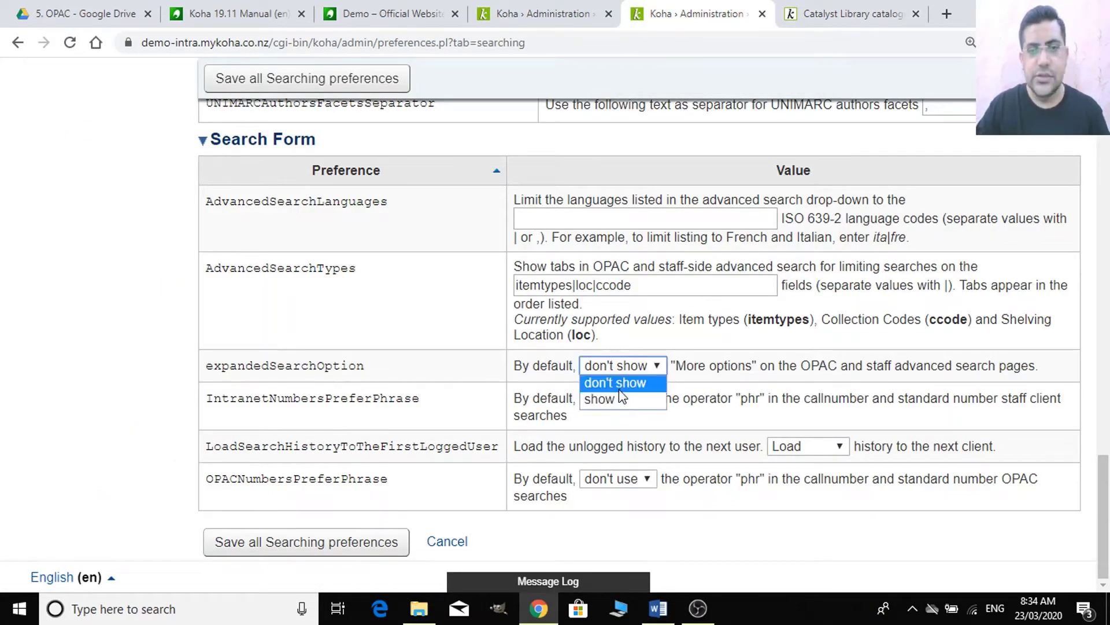
left_click(619, 405)
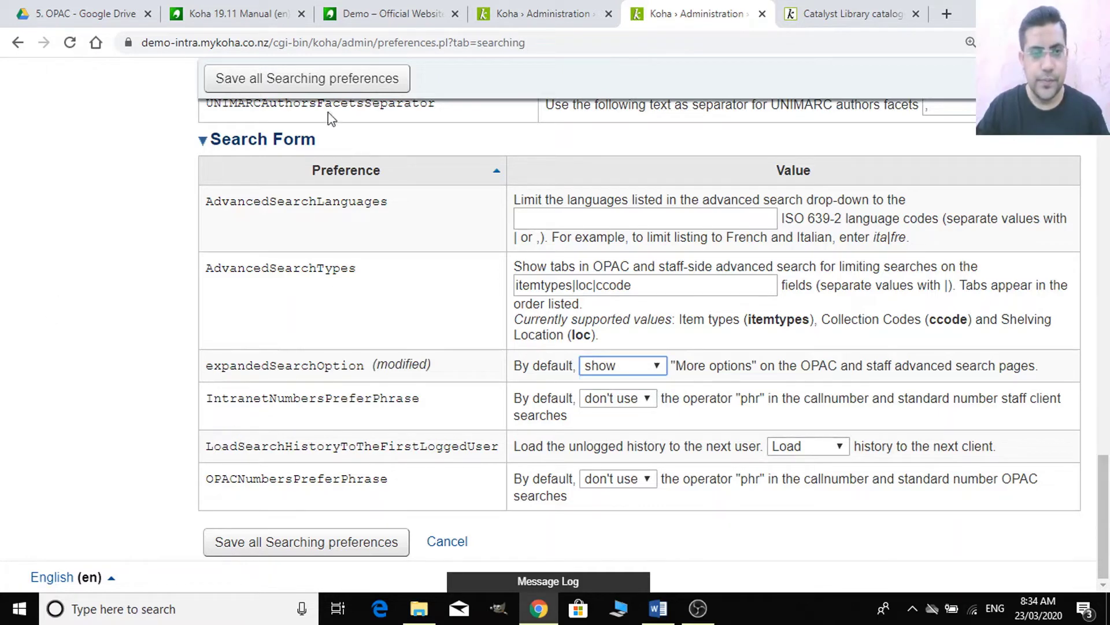
left_click(342, 80)
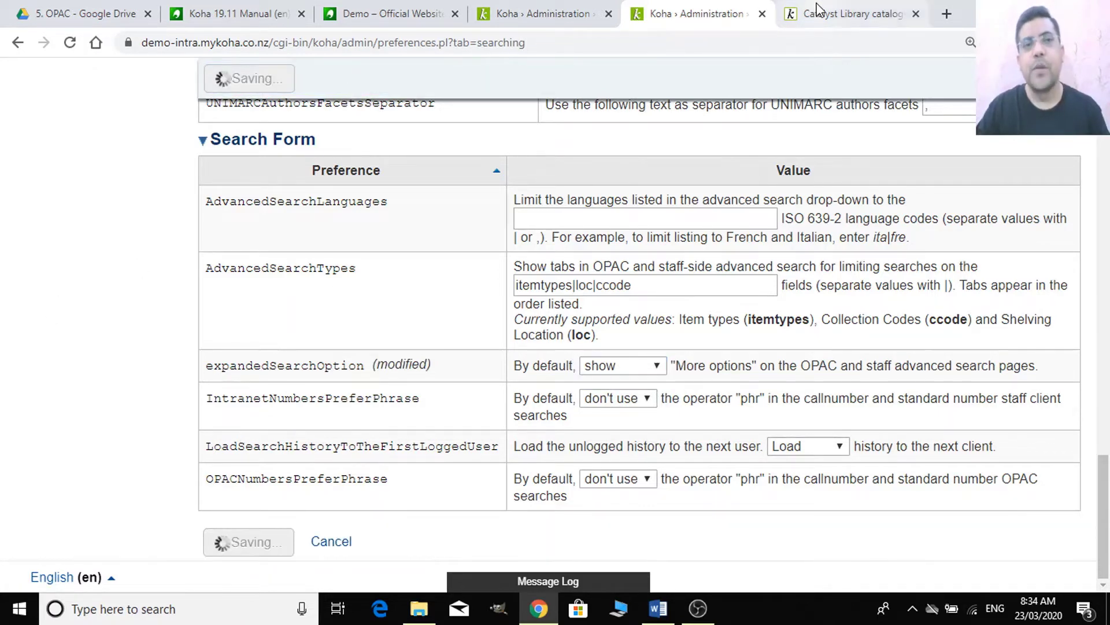
- Reload the OPAC advanced search, then remove one search row and add two more
left_click(818, 13)
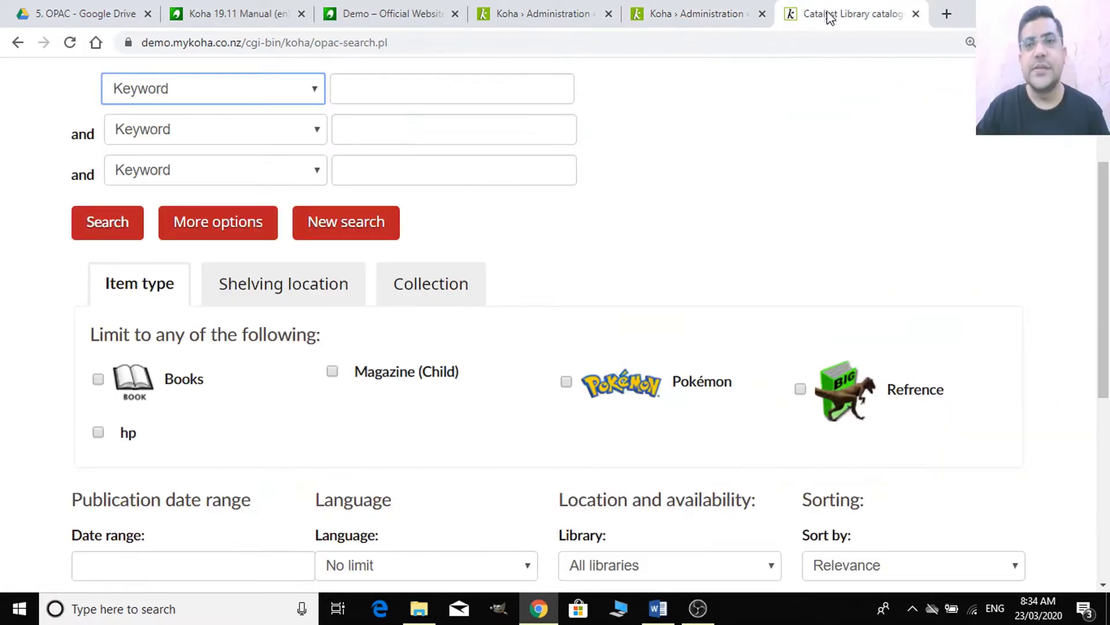
double_click(617, 40)
key("Return")
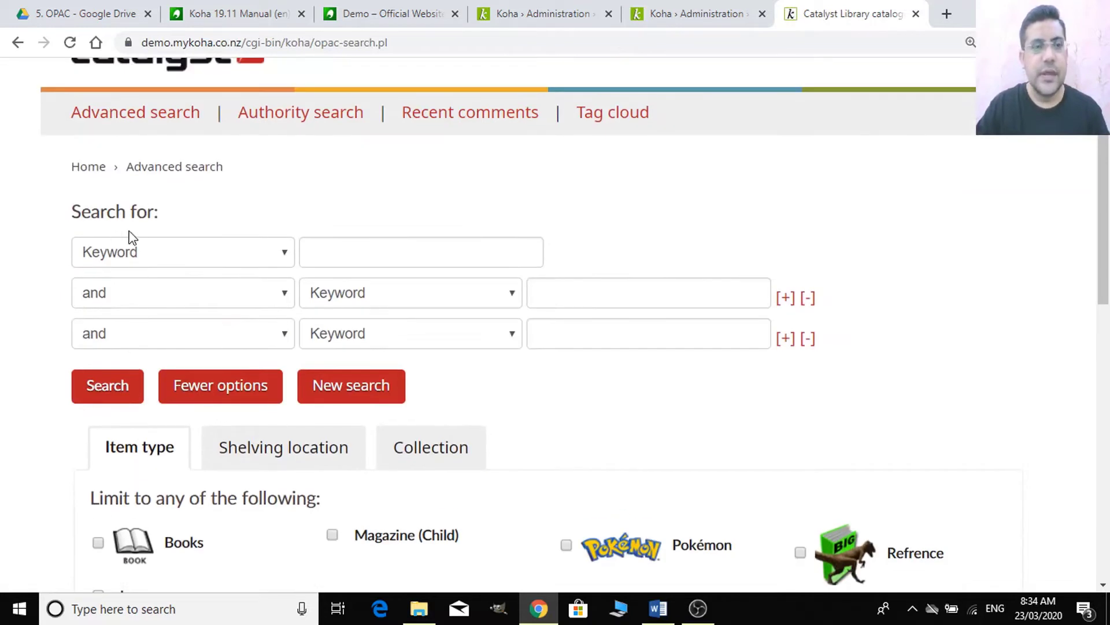
left_click(174, 301)
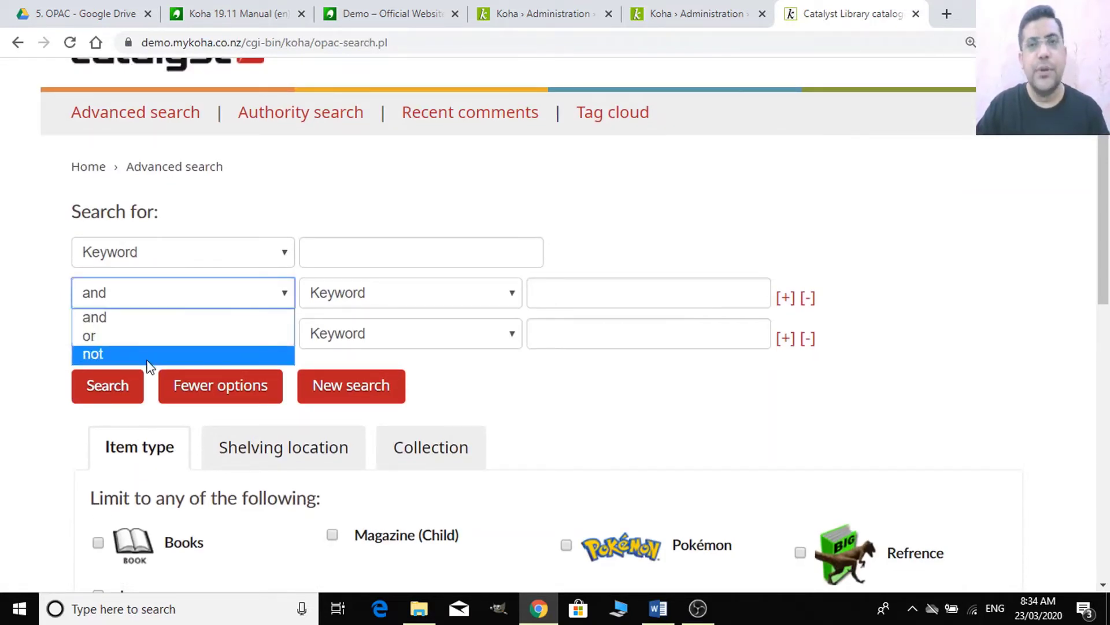
left_click(35, 329)
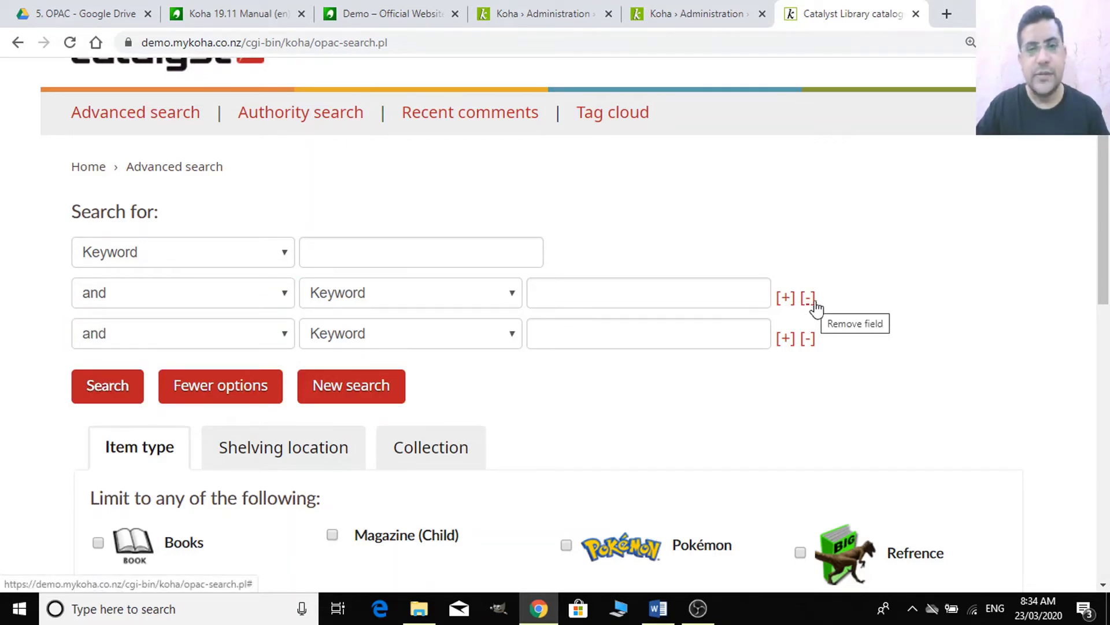
left_click(814, 302)
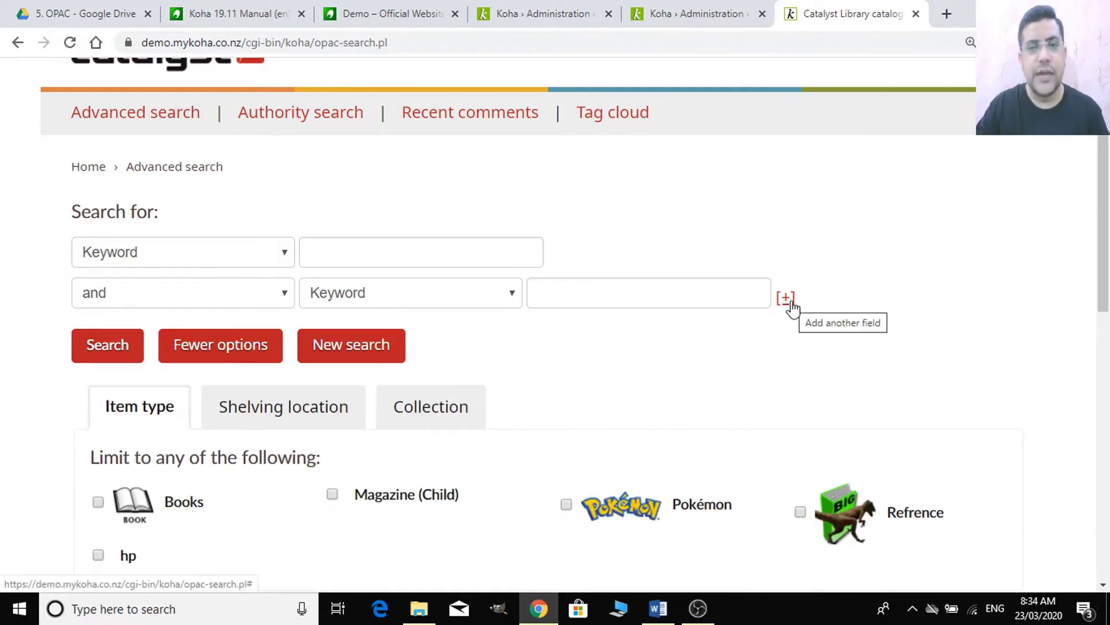
double_click(790, 301)
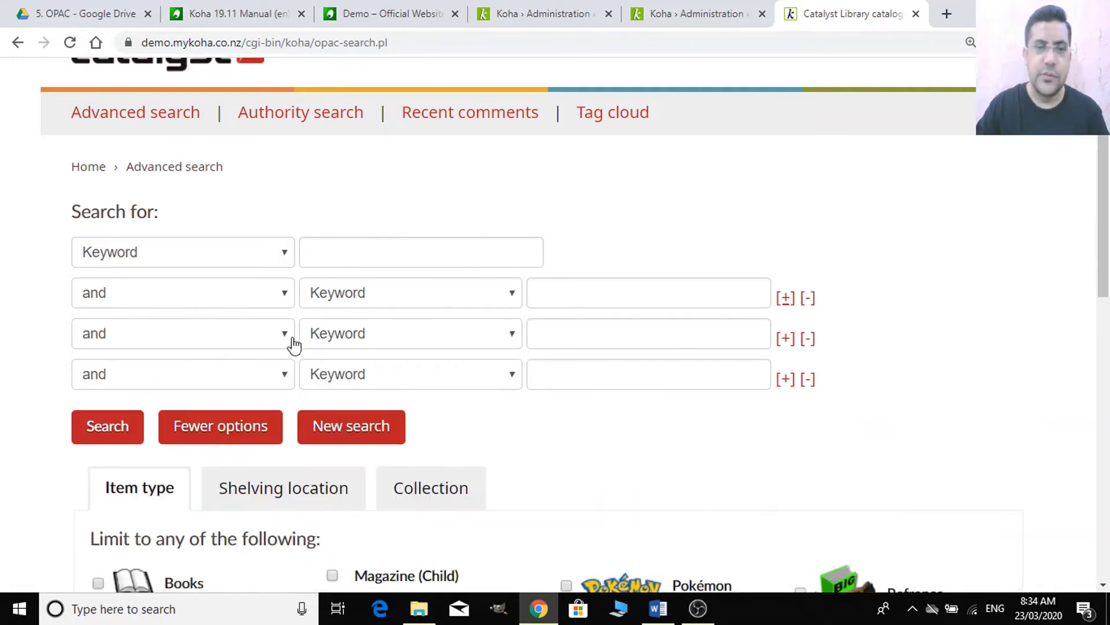
- Review field and operator choices for the third and fourth rows, keeping 'and'
left_click(442, 345)
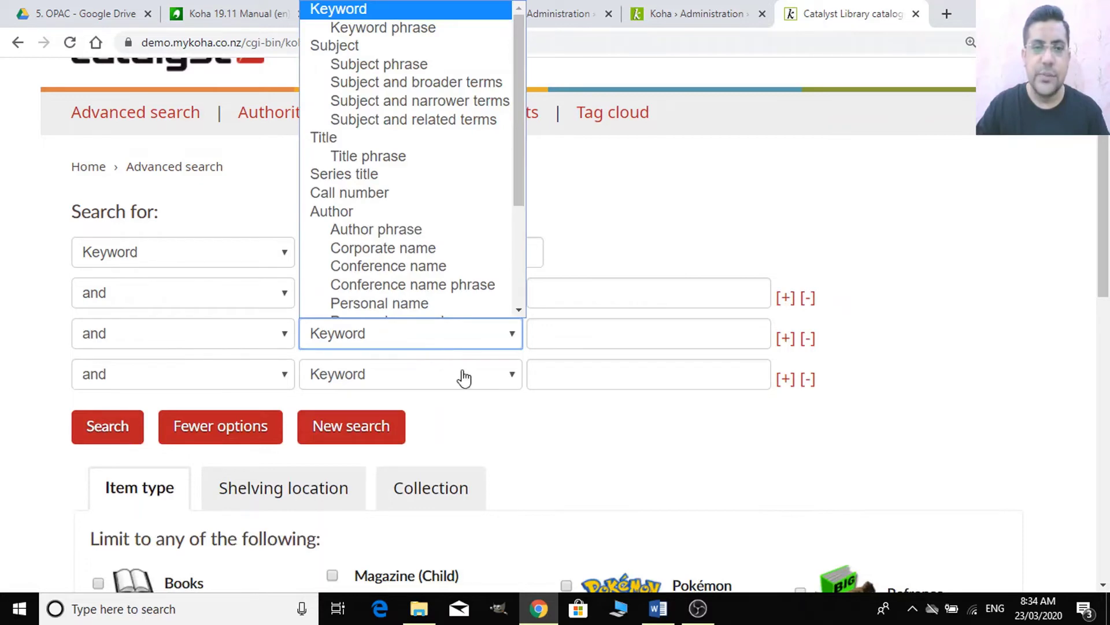
left_click(411, 370)
left_click(144, 373)
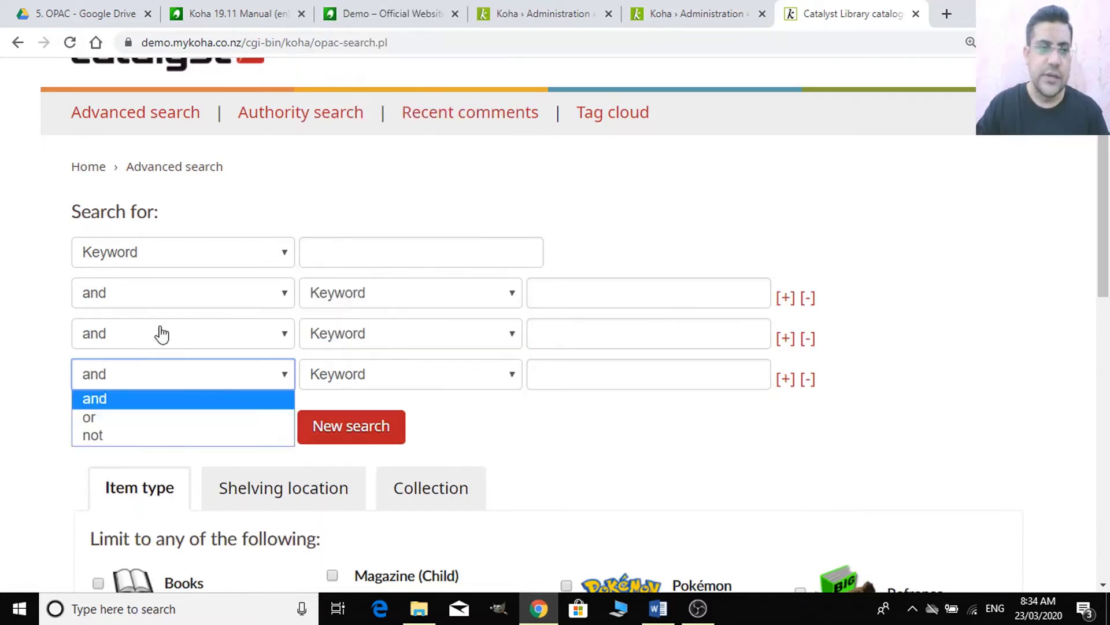
left_click(158, 332)
left_click(834, 373)
scroll(647, 414, "down", 1)
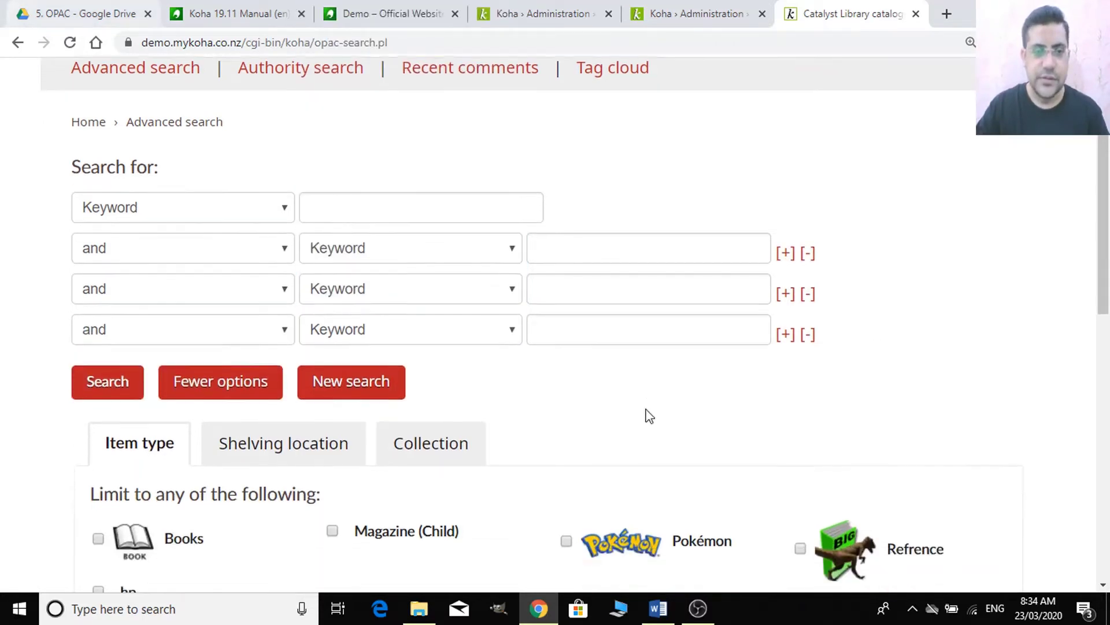
scroll(590, 380, "up", 2)
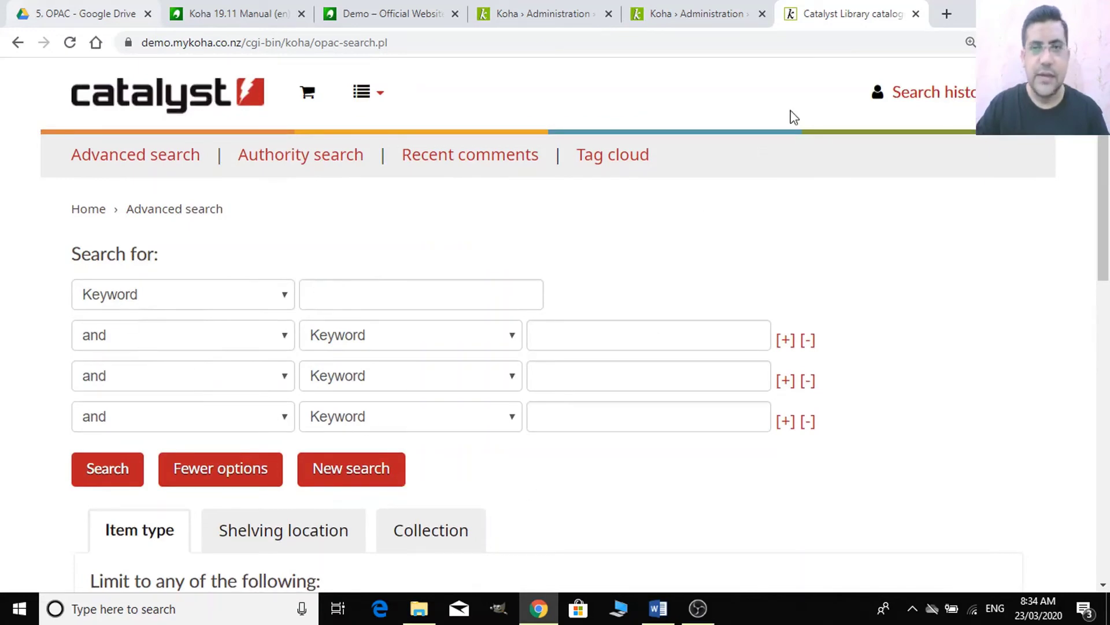
left_click(697, 14)
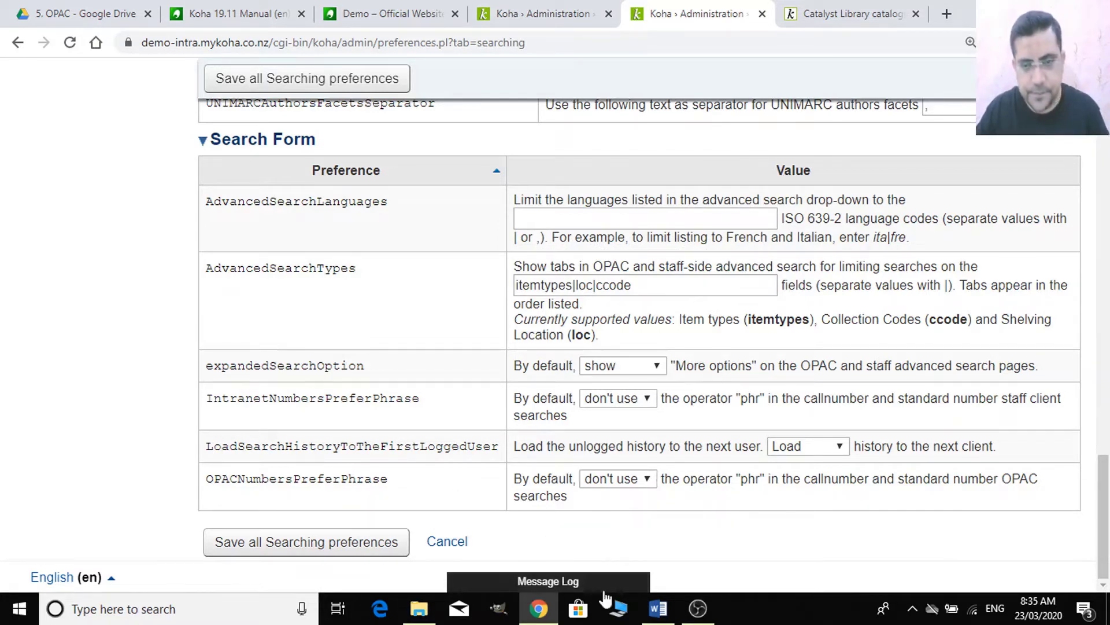
- Expand the Word notes' Searching heading to list OPACItemsResultsDisplay, OPACnumSearchResults and AdvancedSearchTypes
left_click(658, 607)
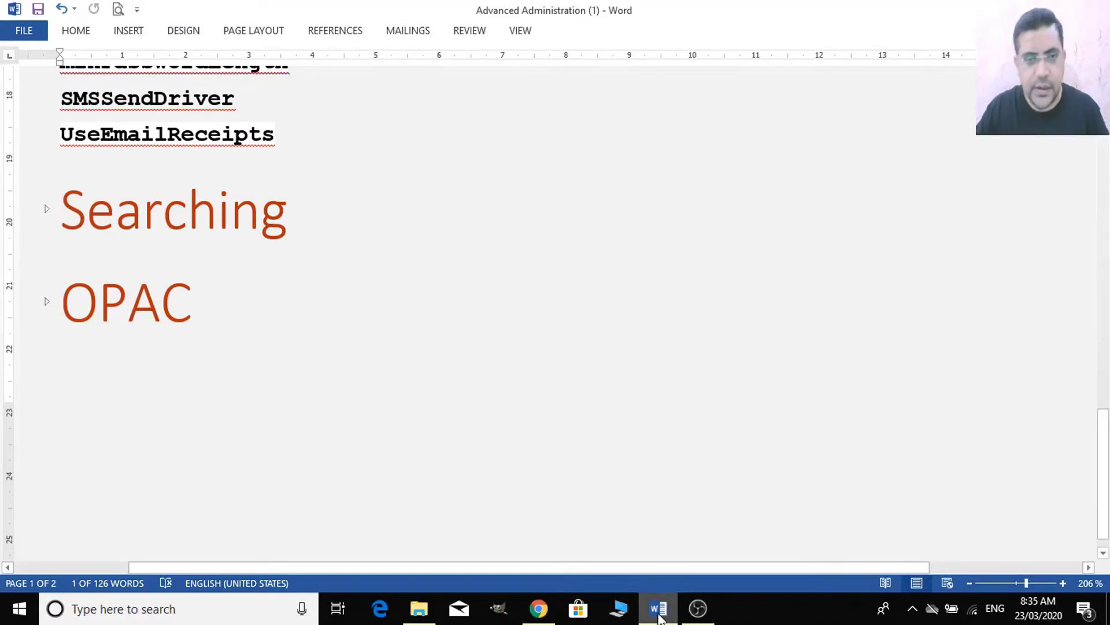
left_click(42, 215)
scroll(241, 396, "down", 5)
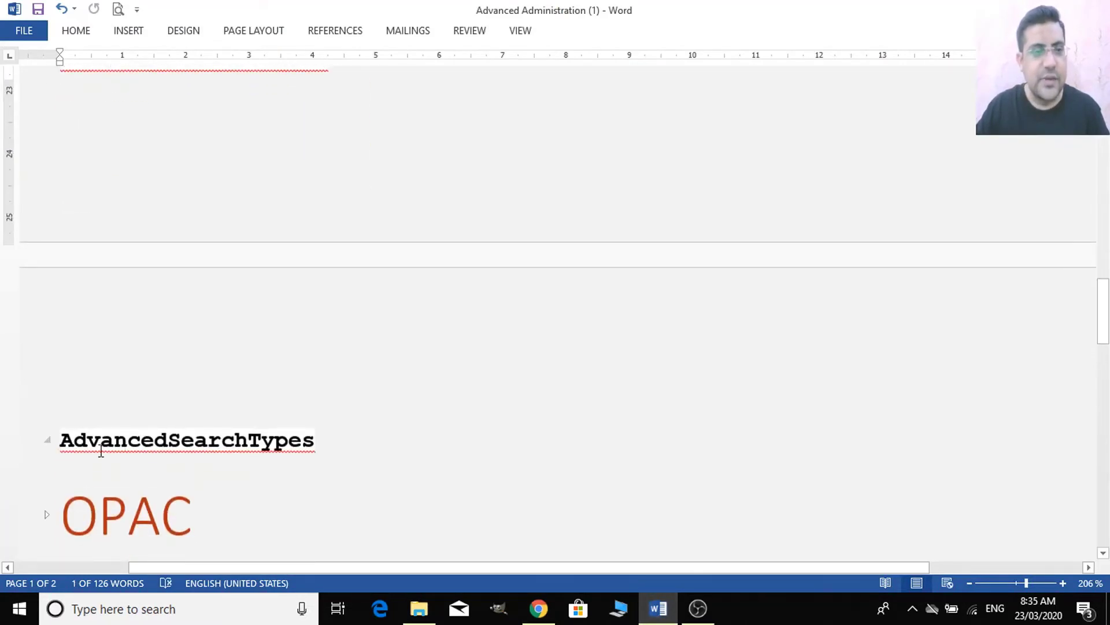
scroll(231, 459, "up", 2)
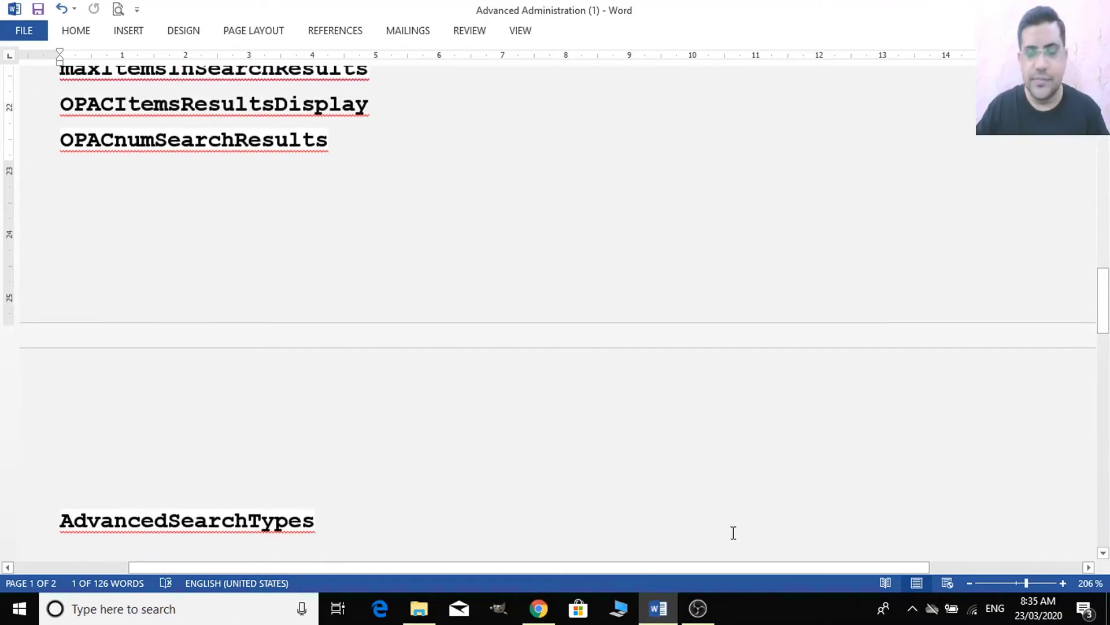
left_click(547, 617)
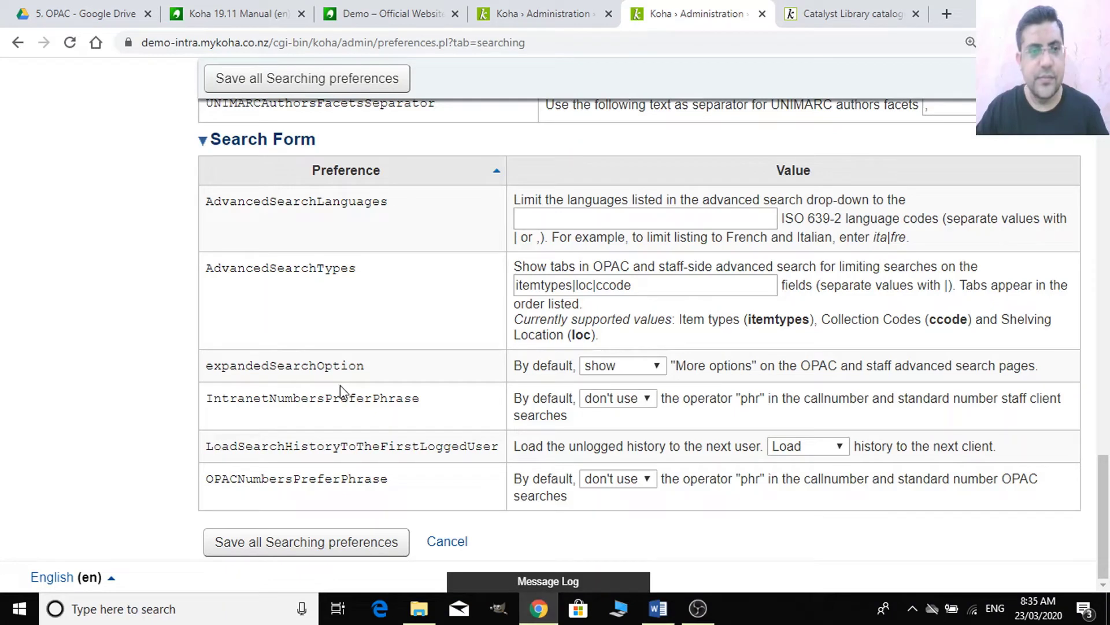
double_click(645, 287)
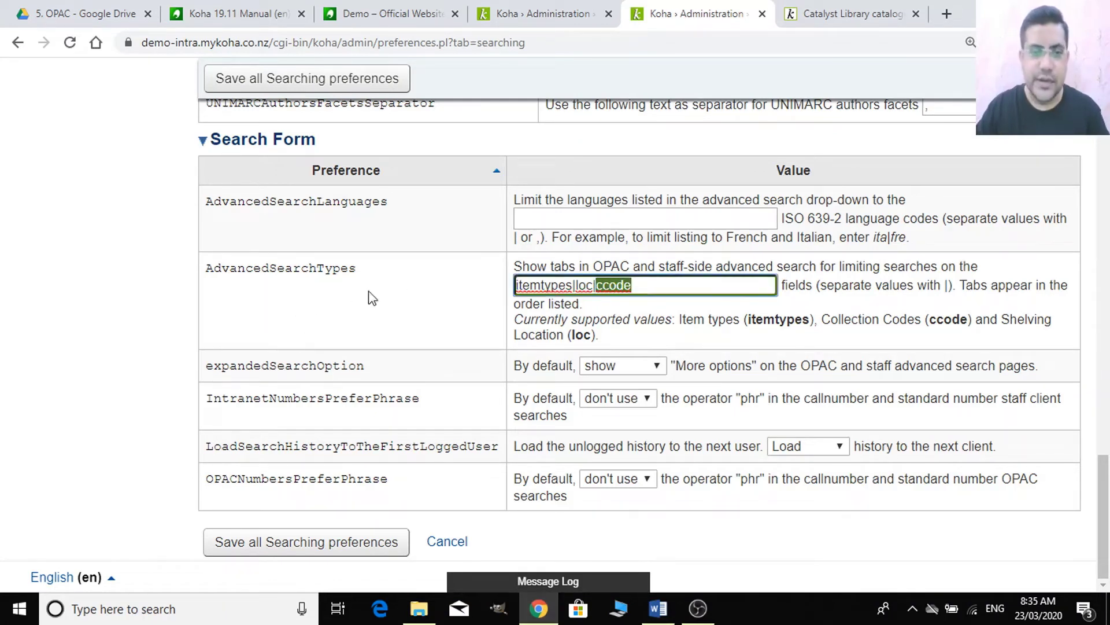
left_click(460, 293)
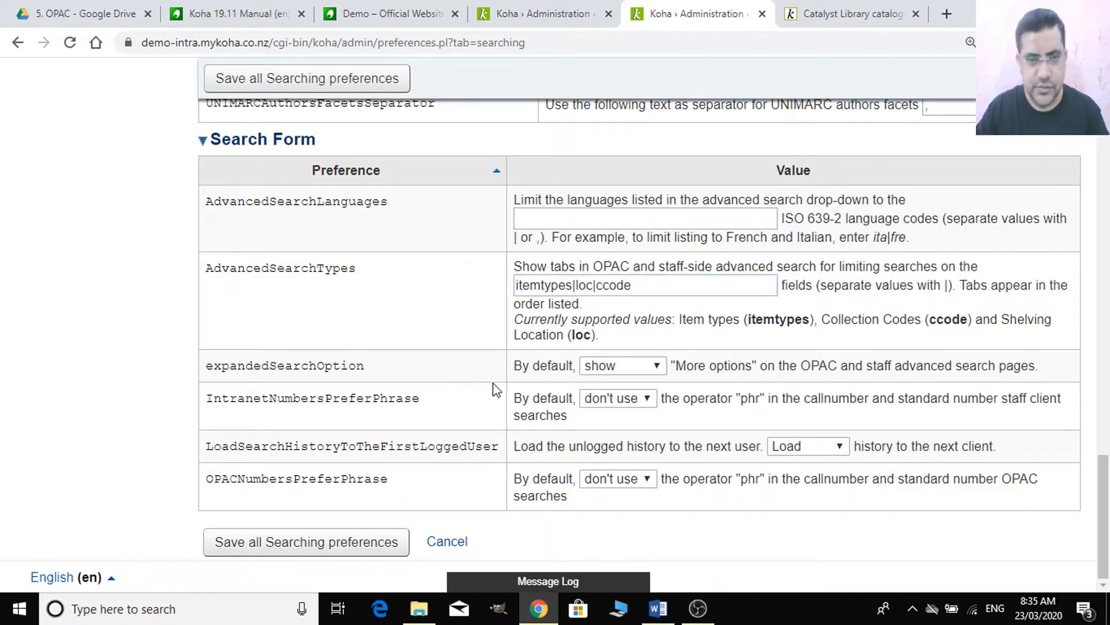
scroll(411, 353, "up", 20)
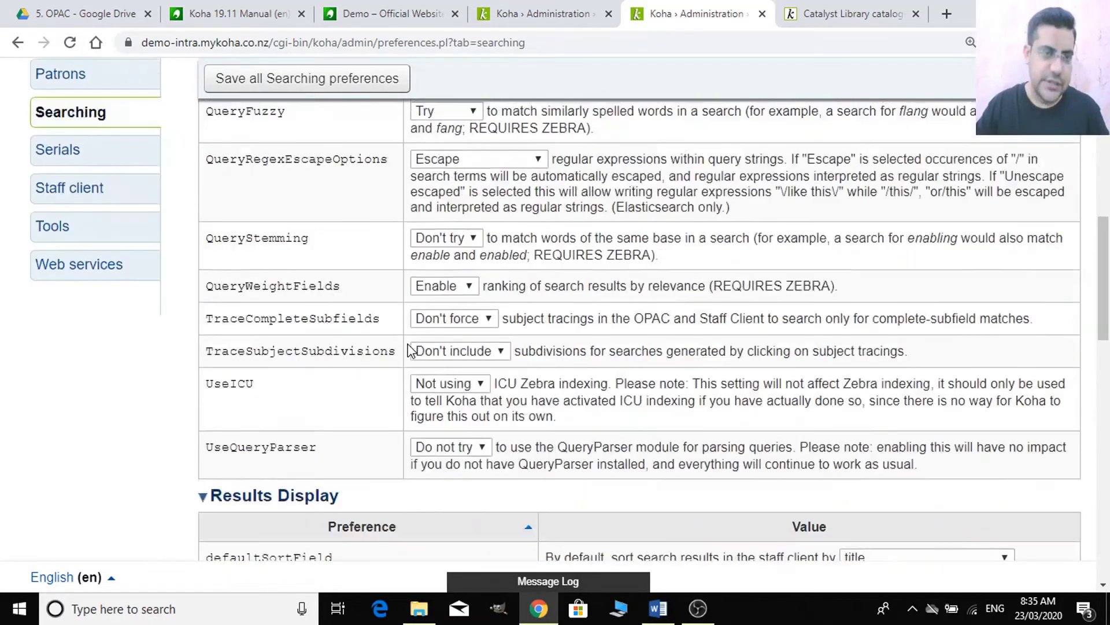
scroll(300, 357, "down", 15)
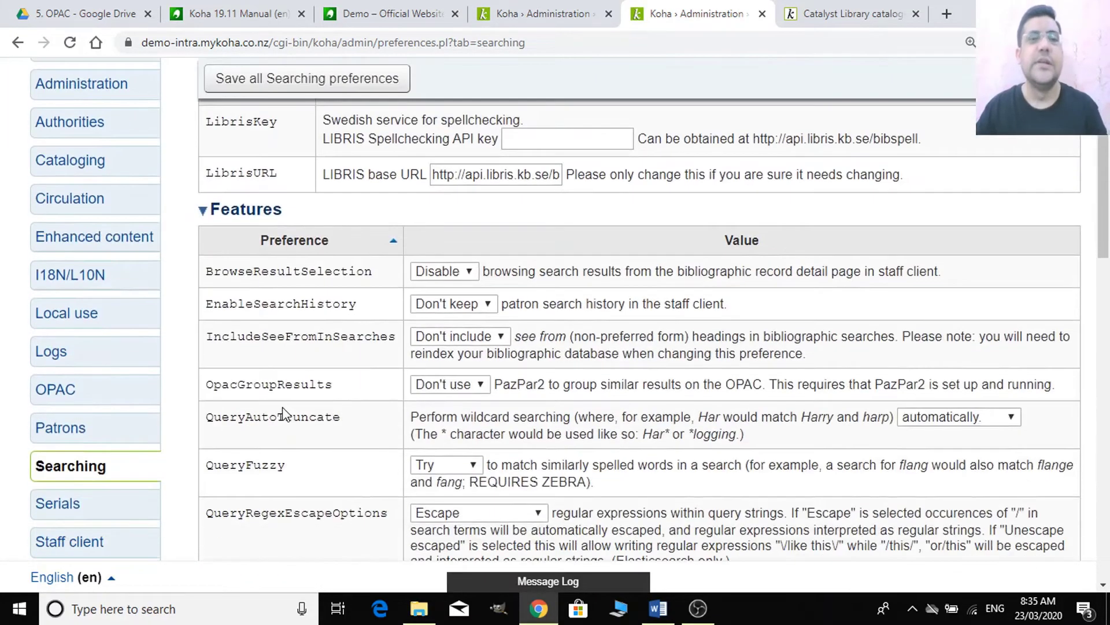
scroll(280, 404, "down", 9)
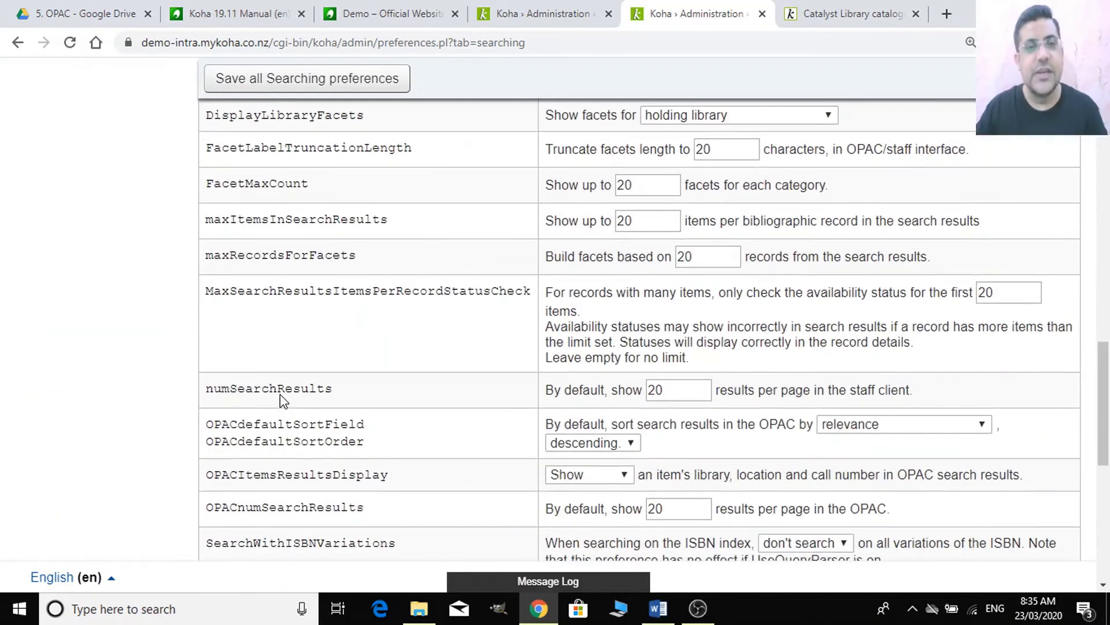
scroll(289, 397, "up", 11)
scroll(291, 396, "up", 15)
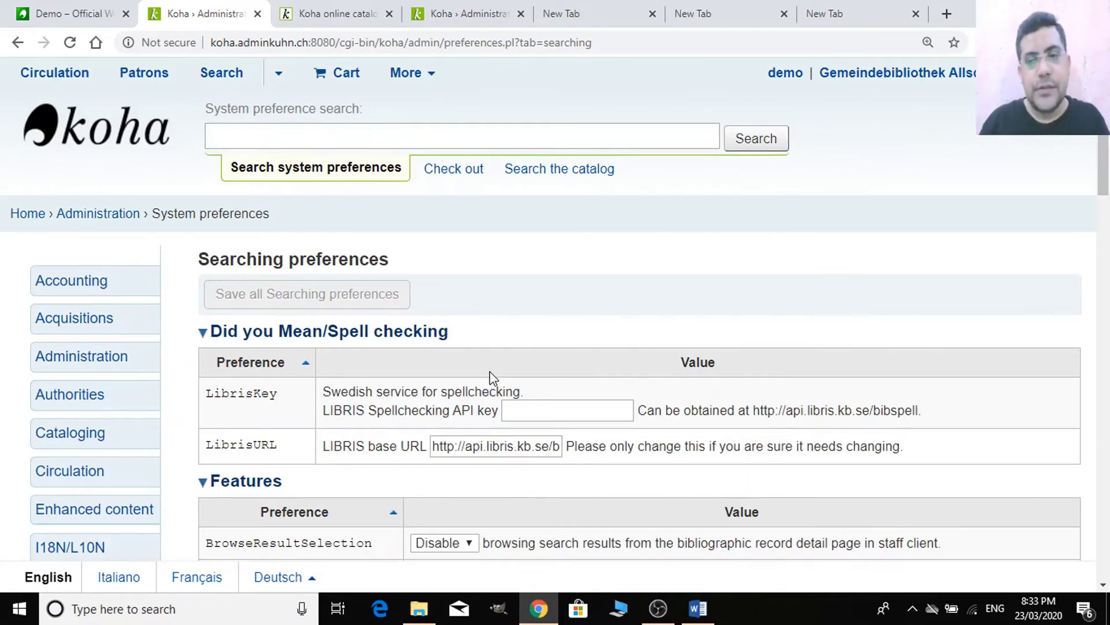
- Go to the I18N/L10N preferences page from the preferences sidebar
scroll(454, 382, "down", 4)
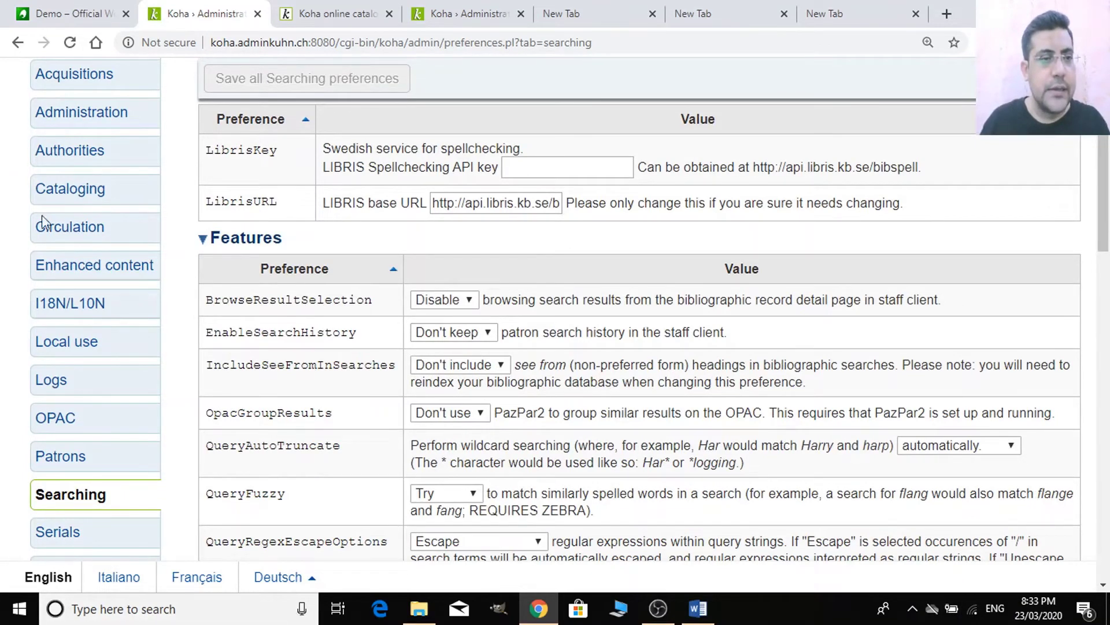
scroll(345, 364, "down", 3)
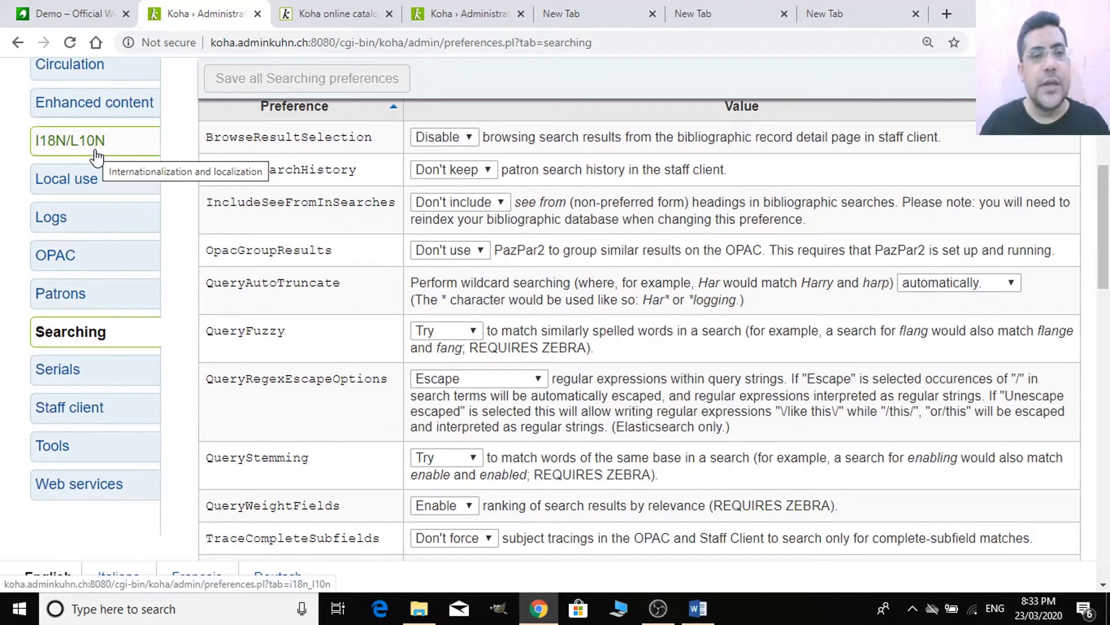
scroll(97, 156, "up", 3)
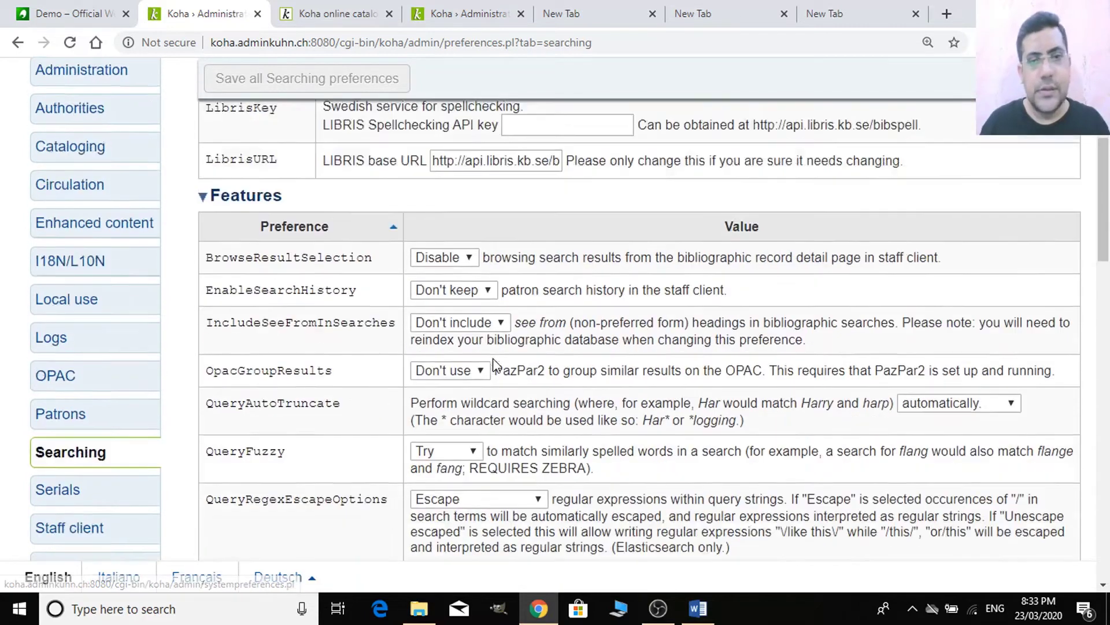
left_click(116, 315)
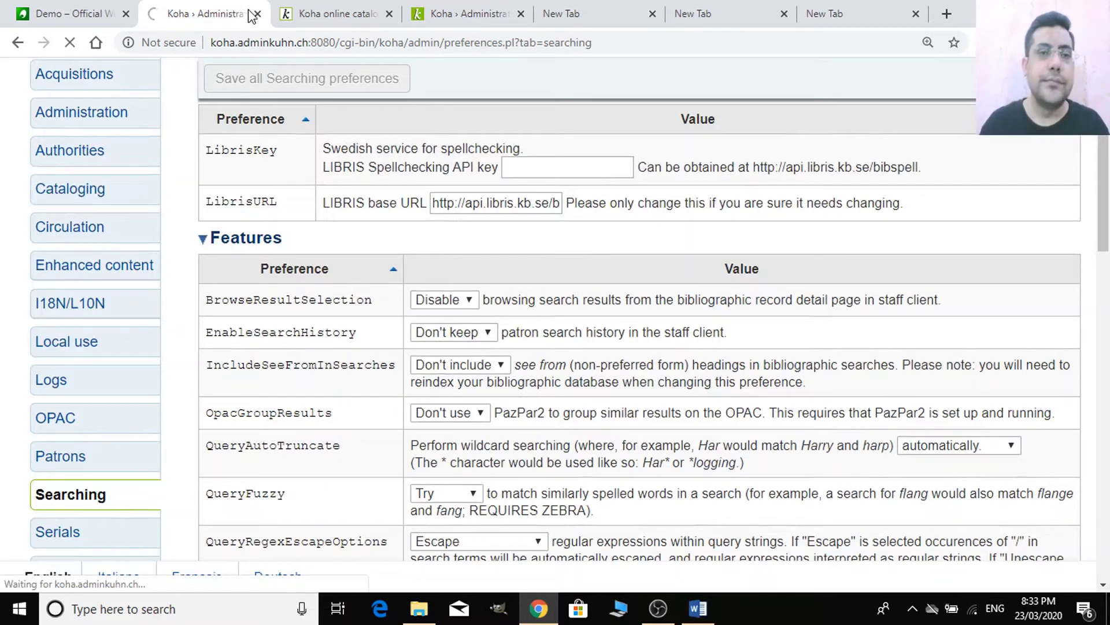
scroll(539, 342, "up", 3)
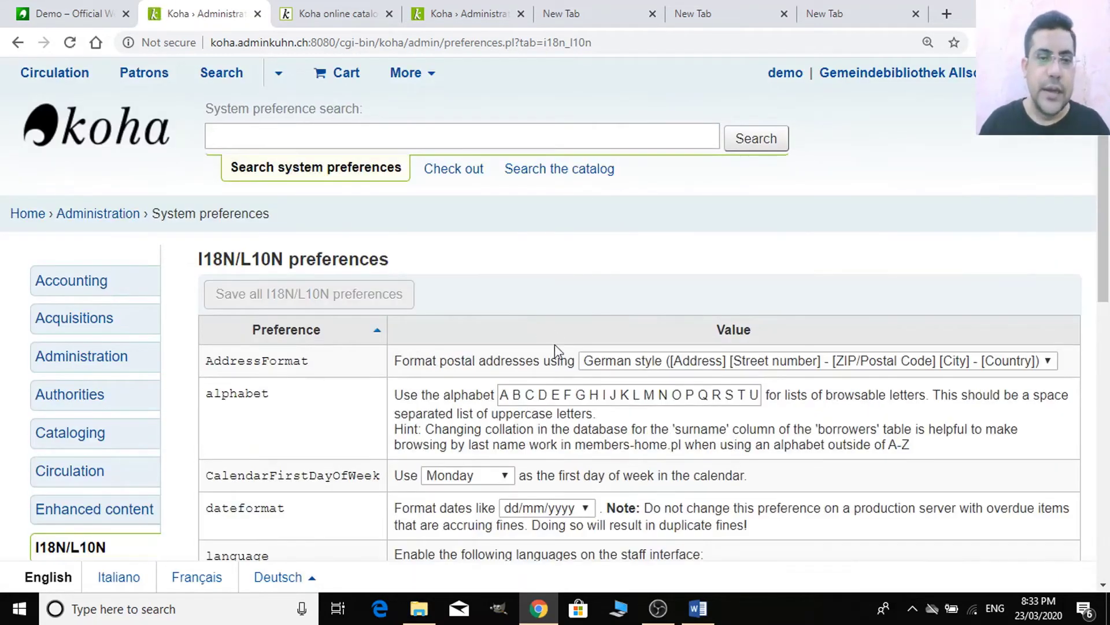
- Change the AddressFormat preference from German style to US style
scroll(554, 344, "down", 1)
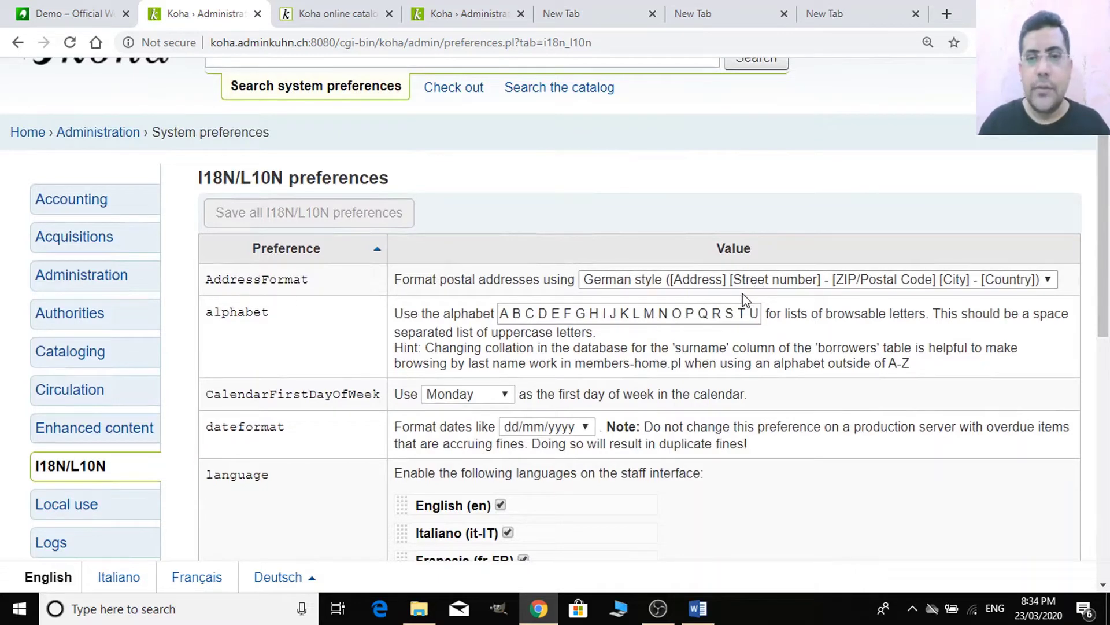
scroll(760, 298, "down", 1)
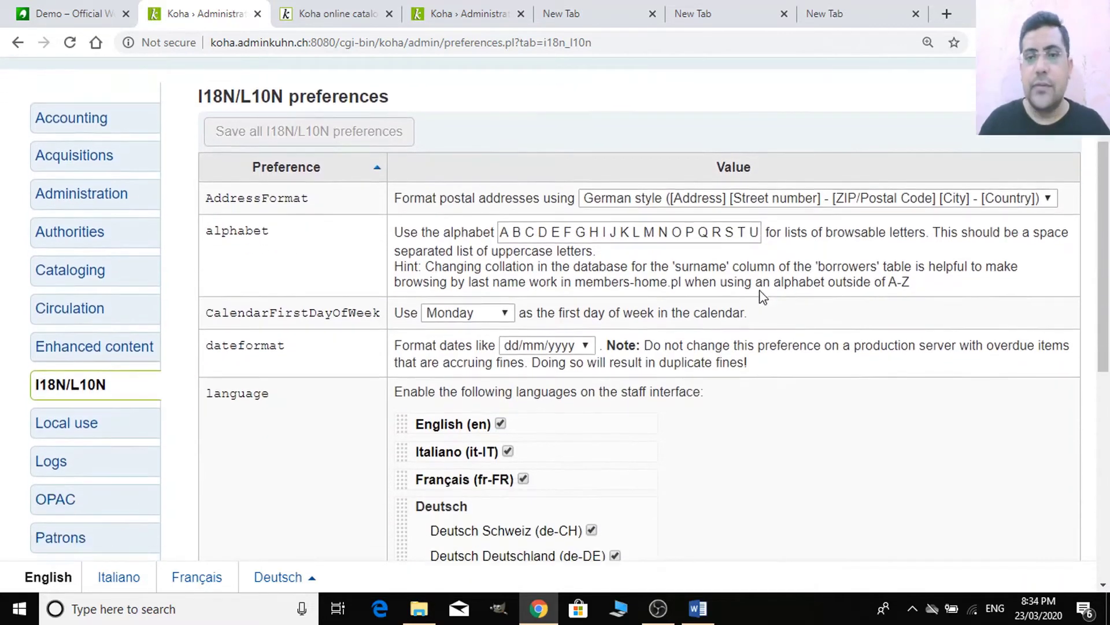
left_click(703, 202)
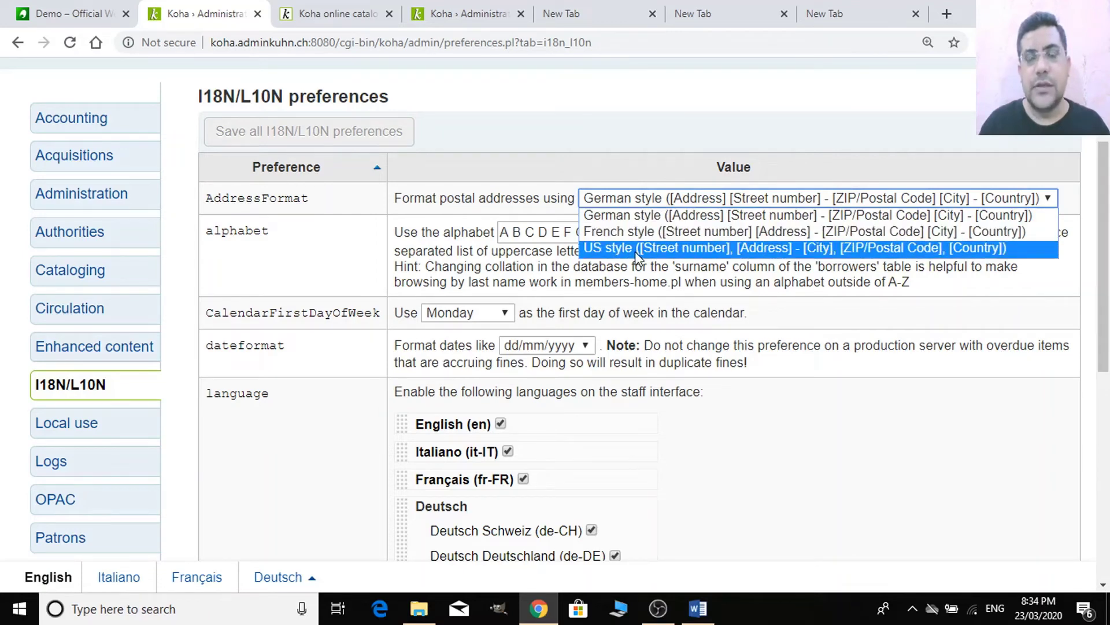
left_click(720, 127)
scroll(726, 168, "up", 2)
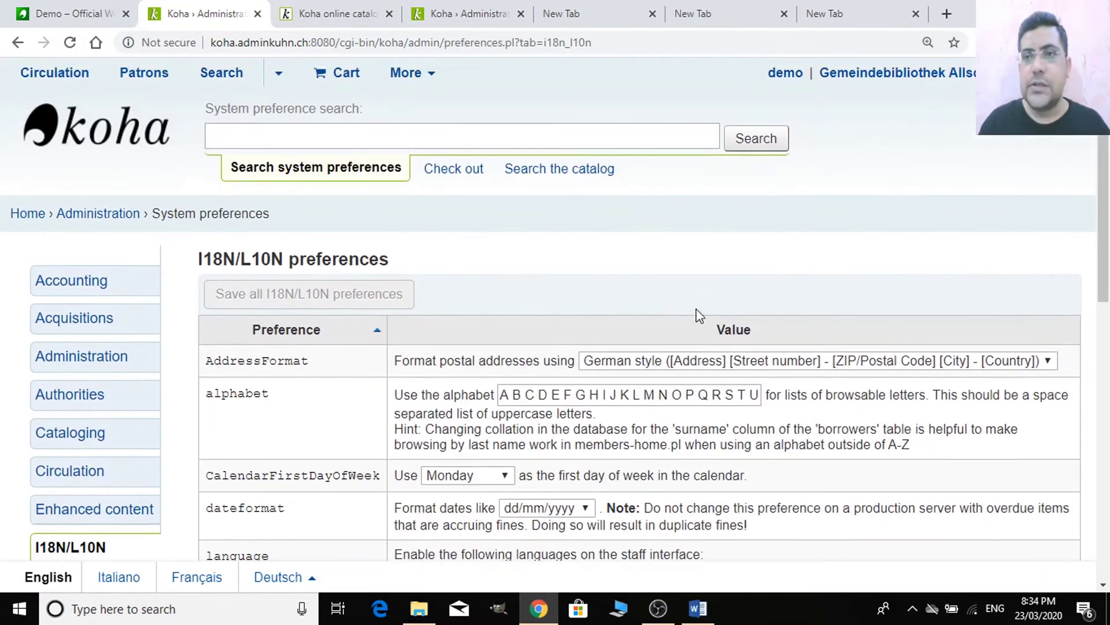
scroll(787, 128, "down", 2)
scroll(689, 302, "up", 2)
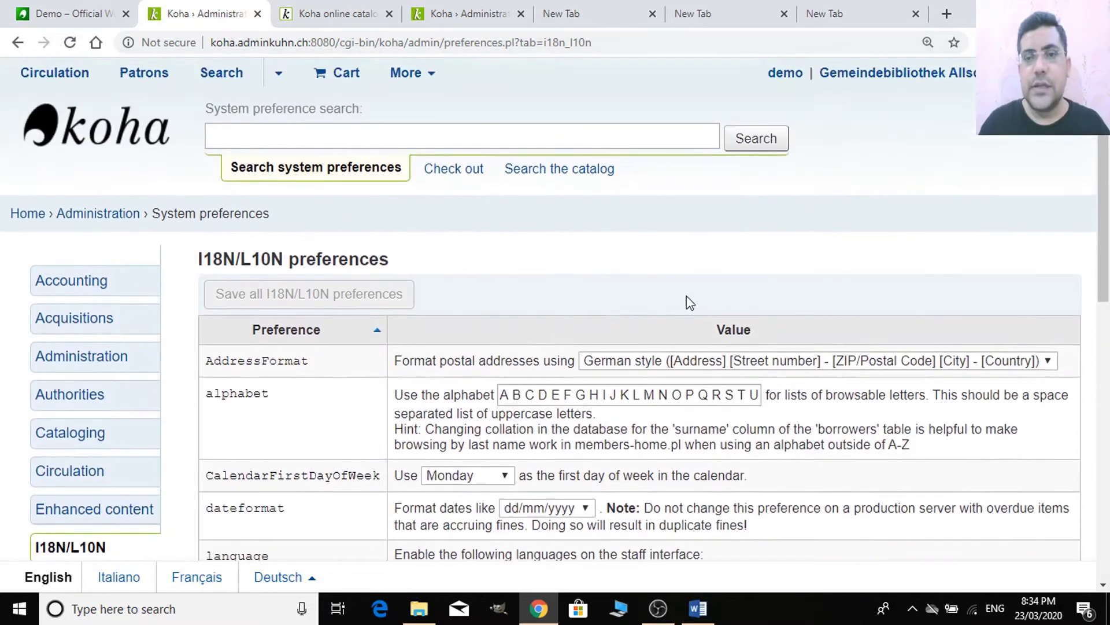
left_click(640, 368)
scroll(640, 368, "down", 2)
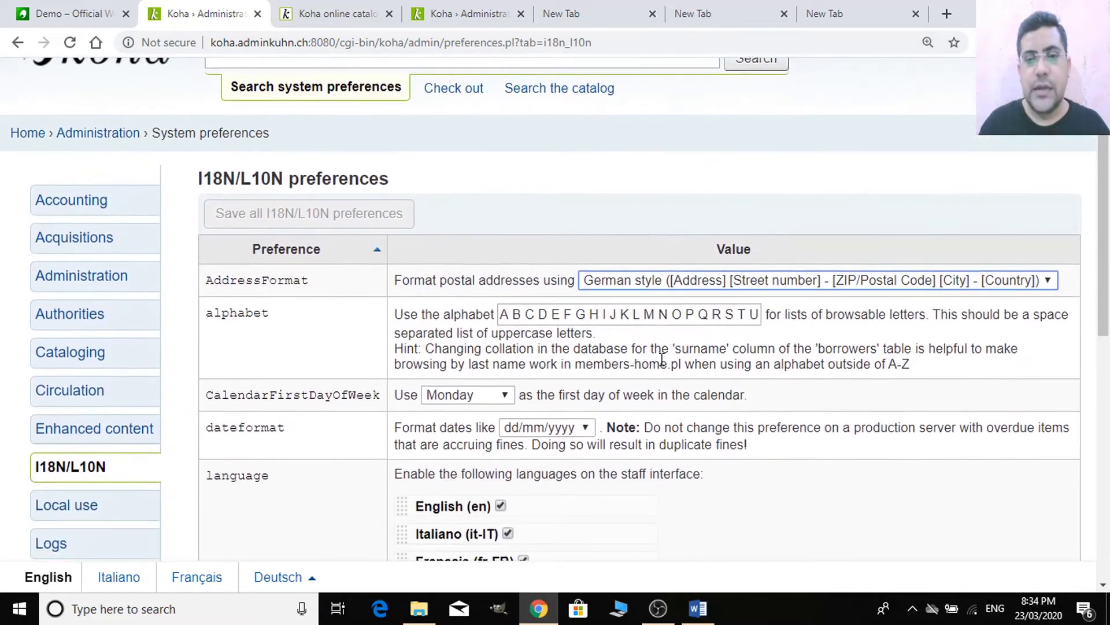
left_click(678, 286)
left_click(663, 332)
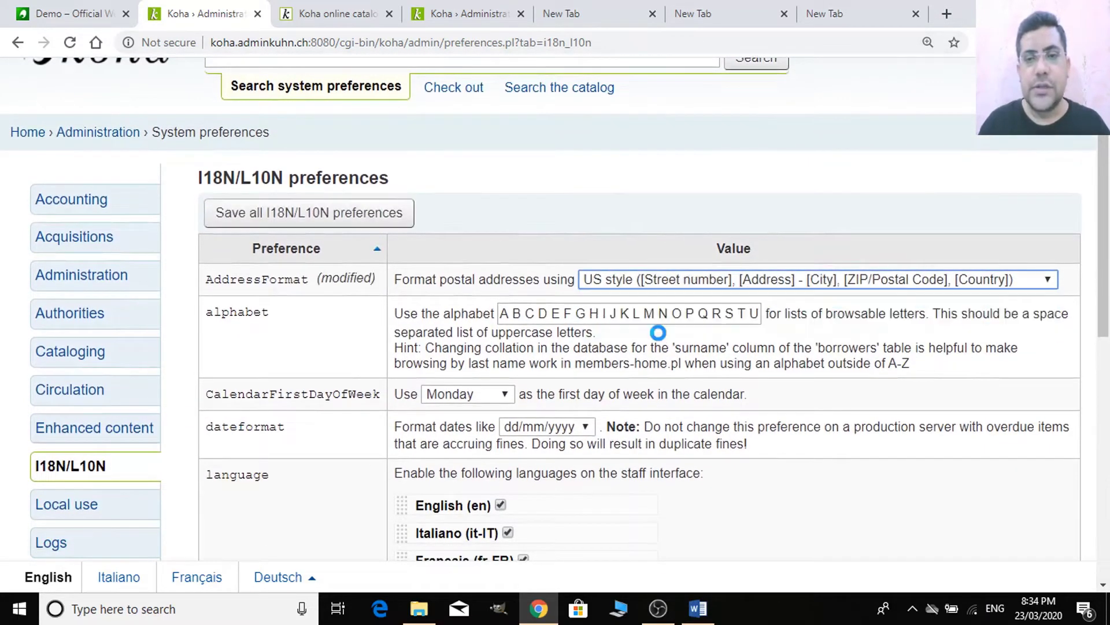
- Try Friday and Sunday for CalendarFirstDayOfWeek, then set it back to Monday
scroll(708, 367, "down", 2)
scroll(715, 372, "down", 2)
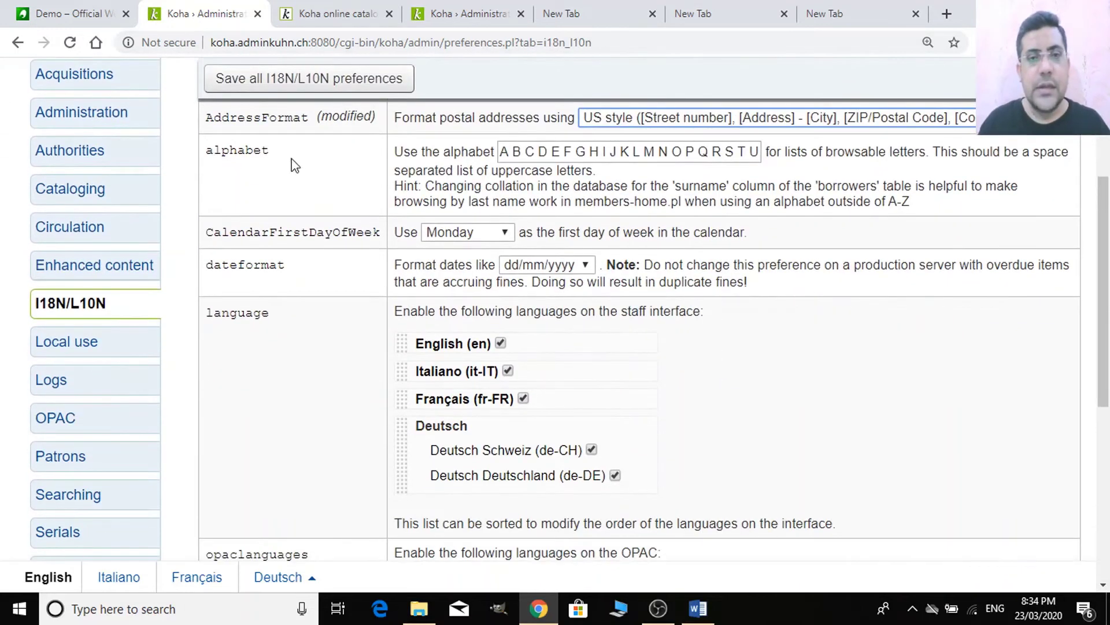
left_click(720, 154)
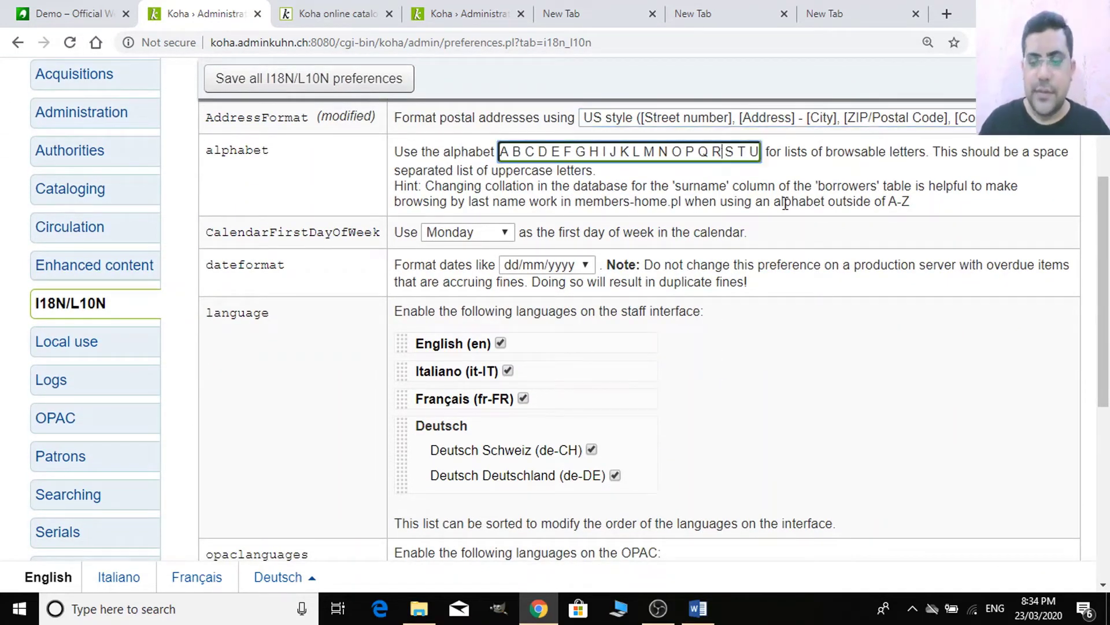
key("Right")
key("Right")
key("Right")
key("Right")
key("Right")
key("Right")
key("Right")
key("Right")
key("Right")
key("Right")
key("Right")
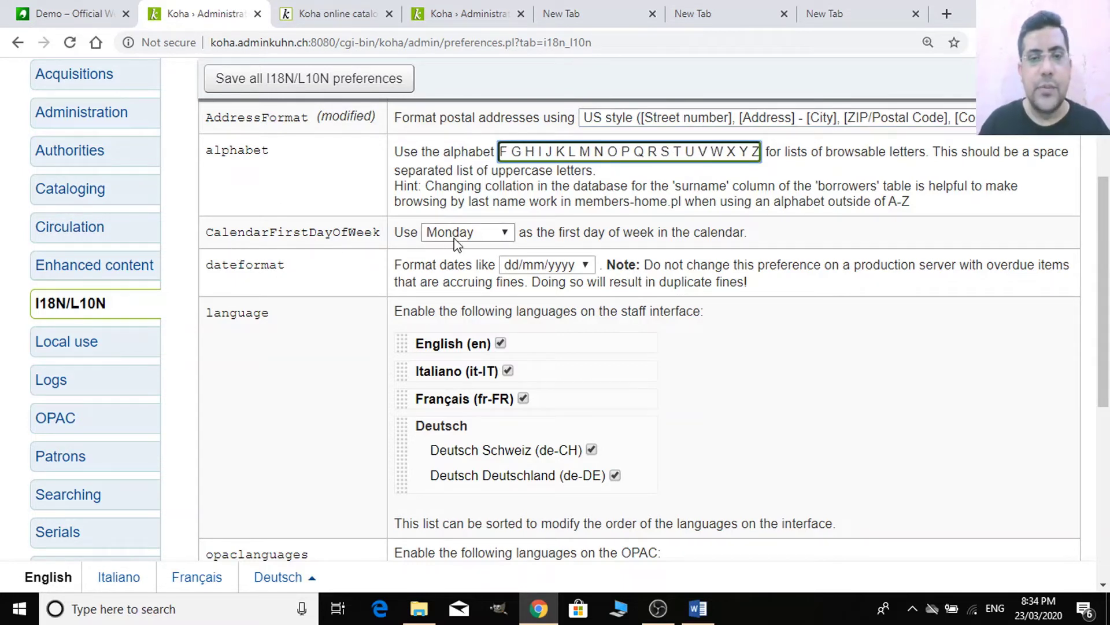
left_click(473, 234)
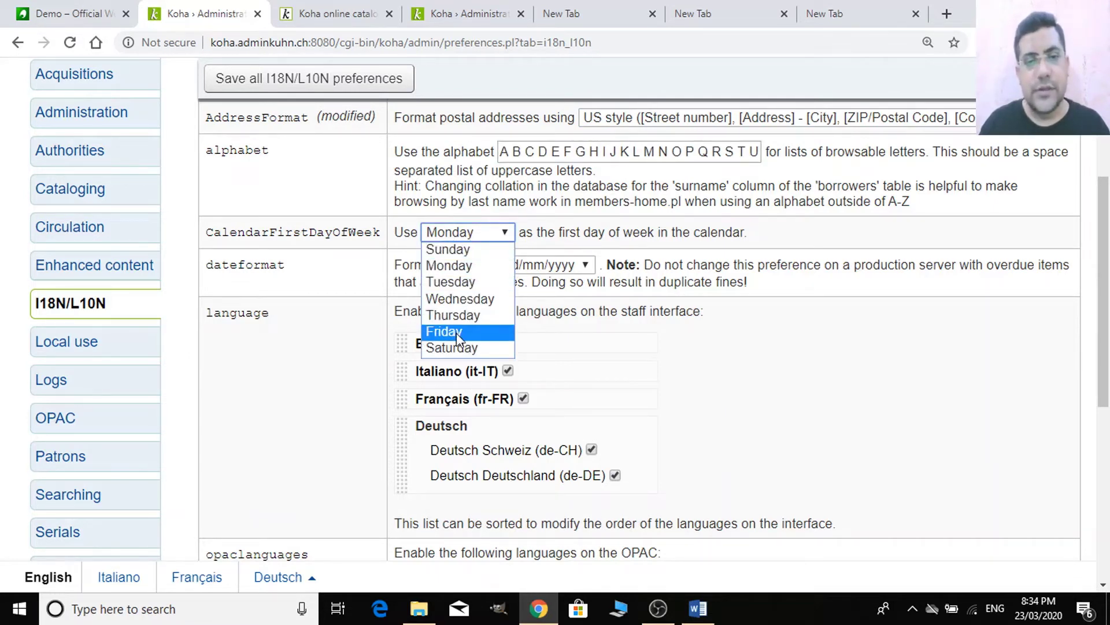
left_click(460, 334)
left_click(483, 239)
left_click(474, 249)
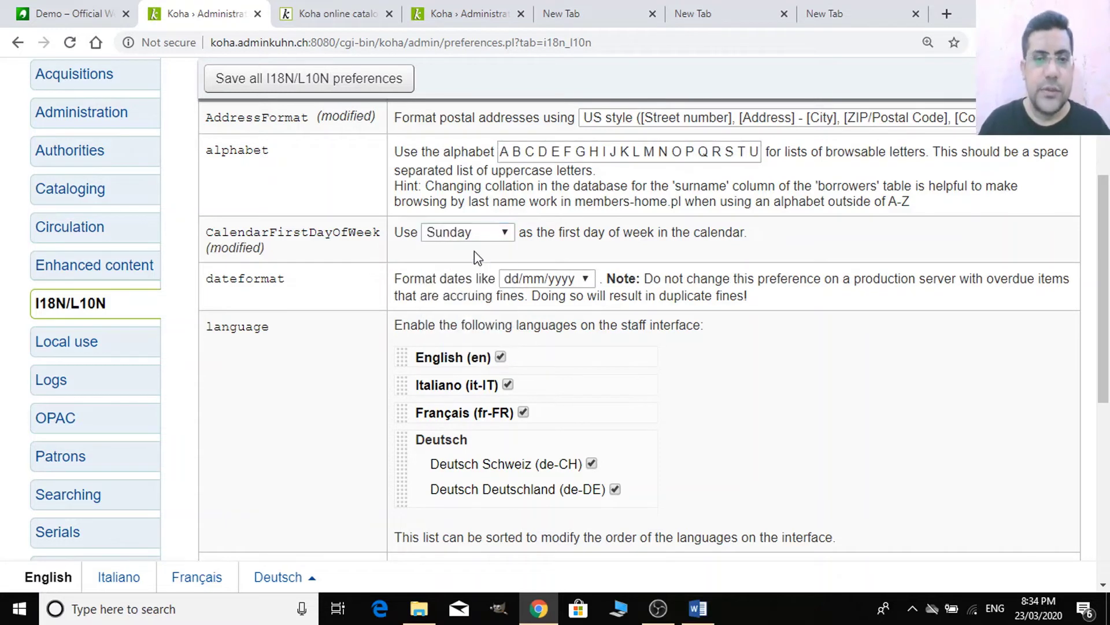
left_click(477, 231)
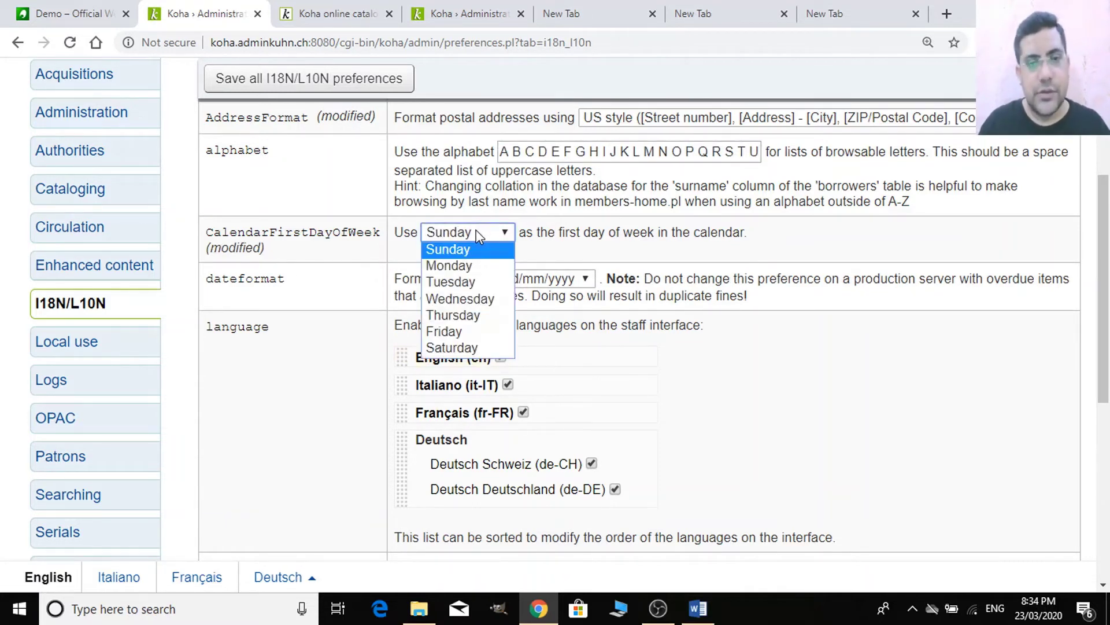
left_click(468, 263)
scroll(578, 280, "down", 2)
scroll(561, 261, "down", 1)
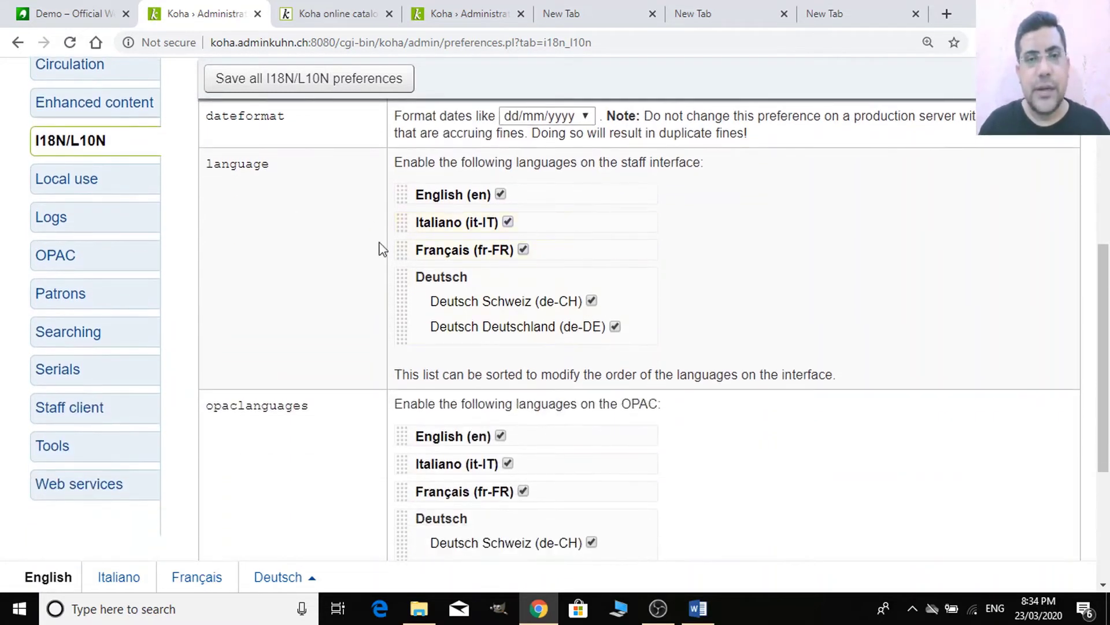
scroll(370, 225, "up", 2)
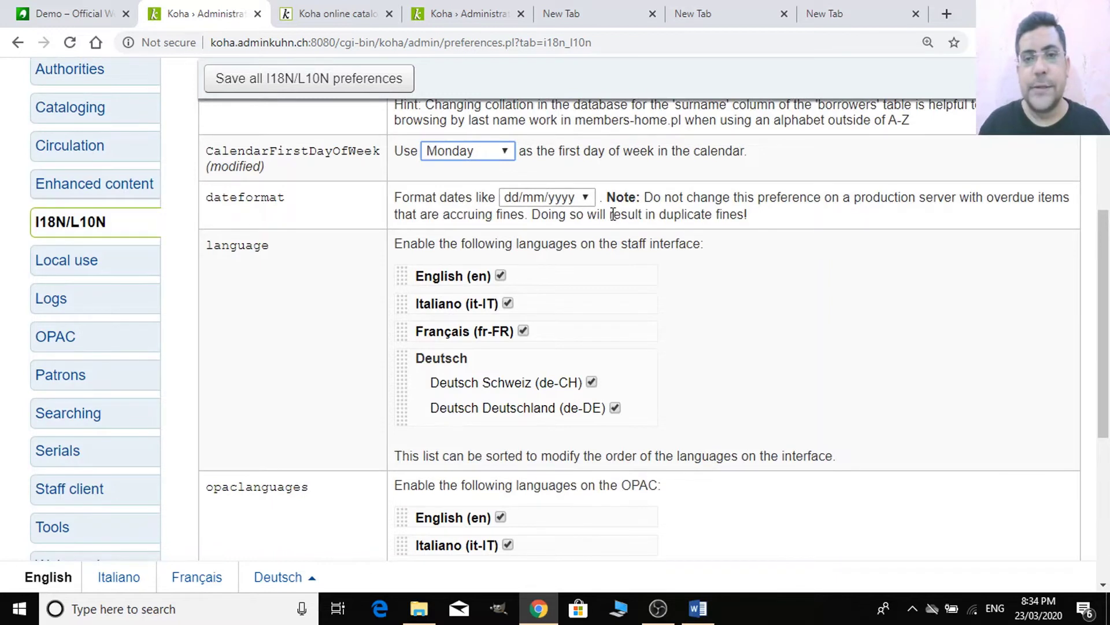
left_click(584, 199)
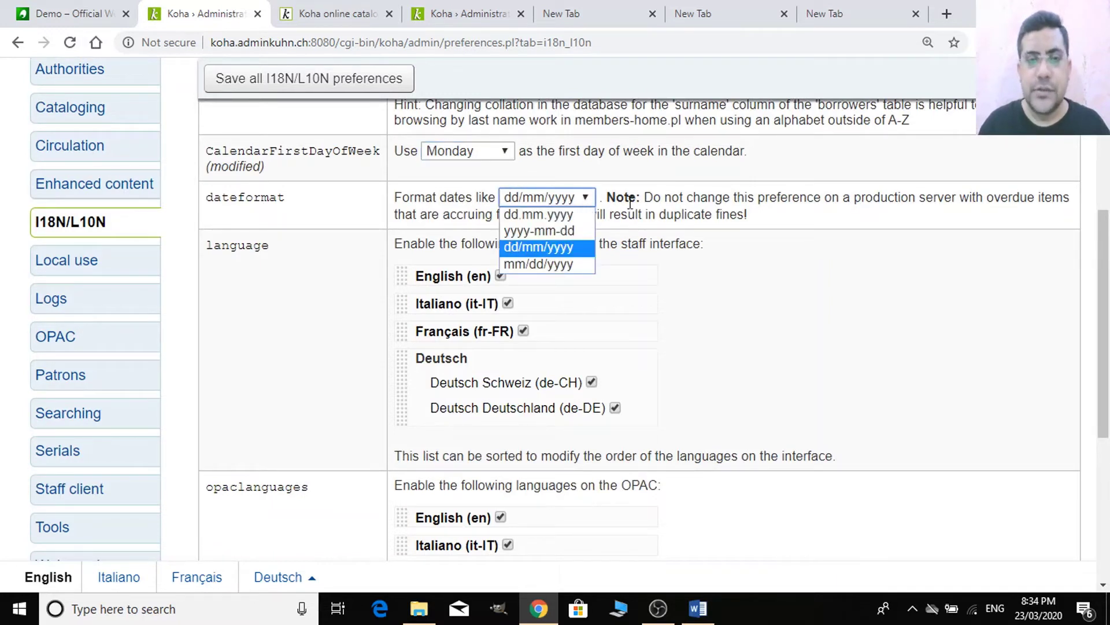
double_click(697, 199)
left_click(761, 223)
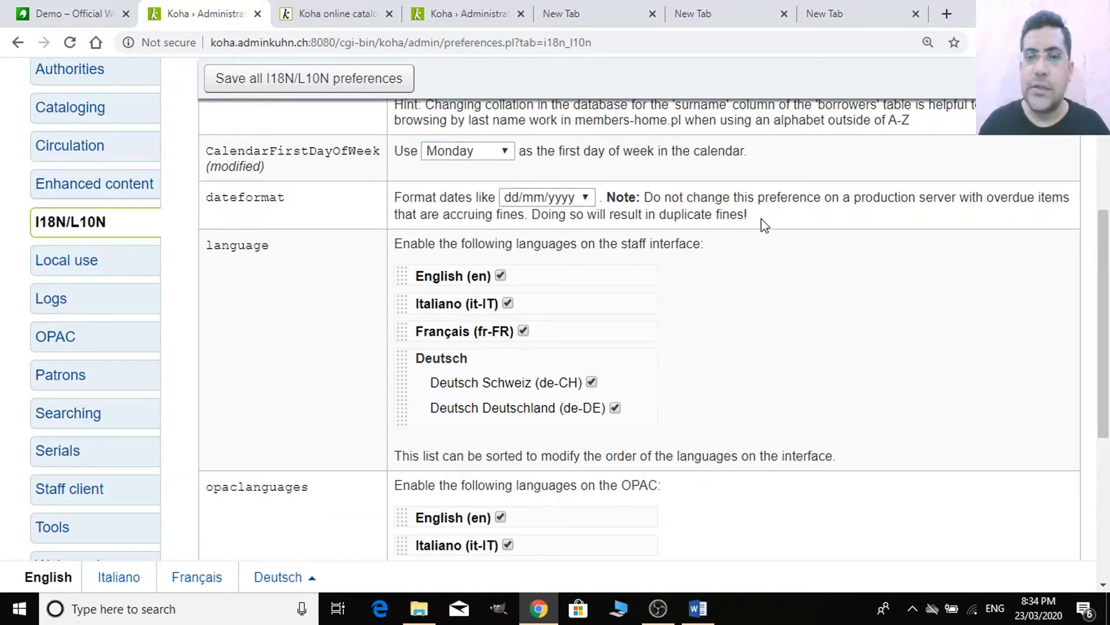
left_click(591, 198)
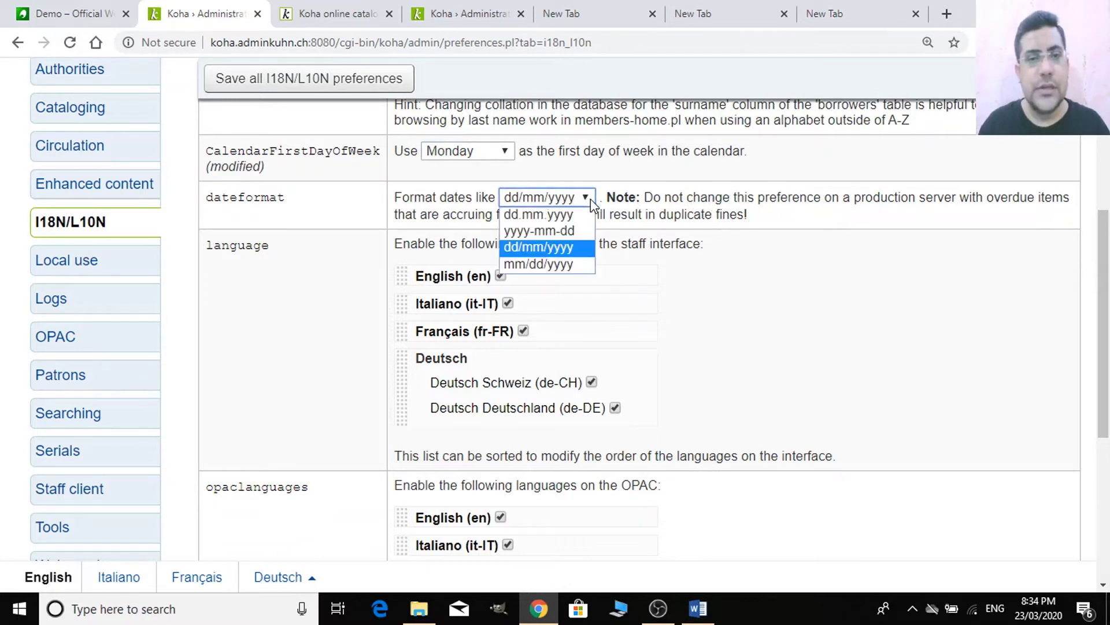
left_click(648, 212)
scroll(646, 245, "down", 3)
scroll(402, 293, "up", 3)
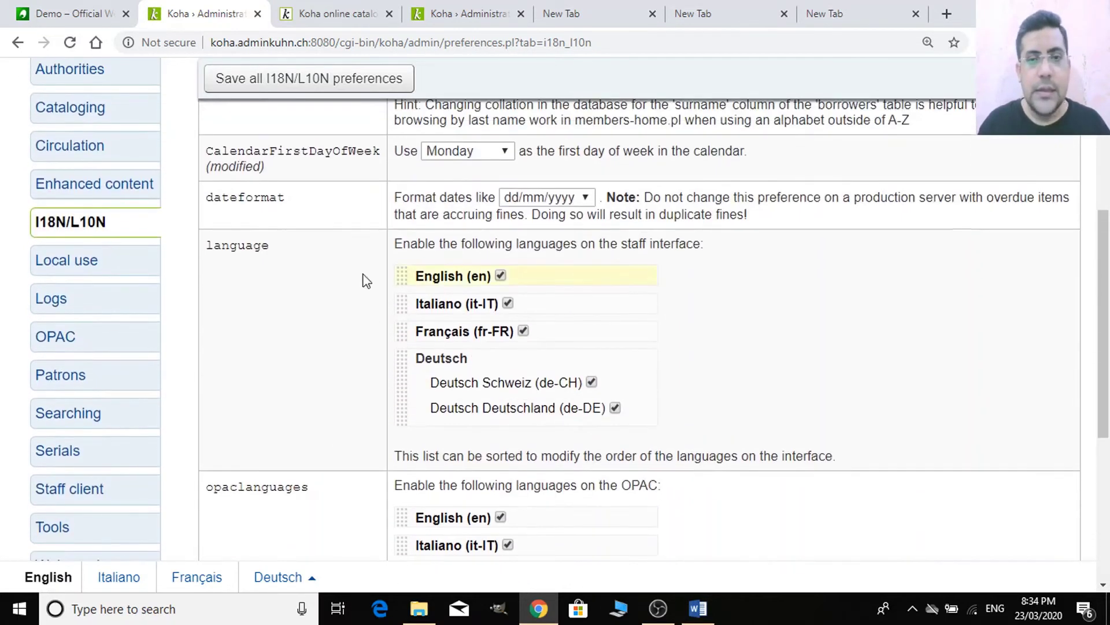
scroll(613, 251, "down", 2)
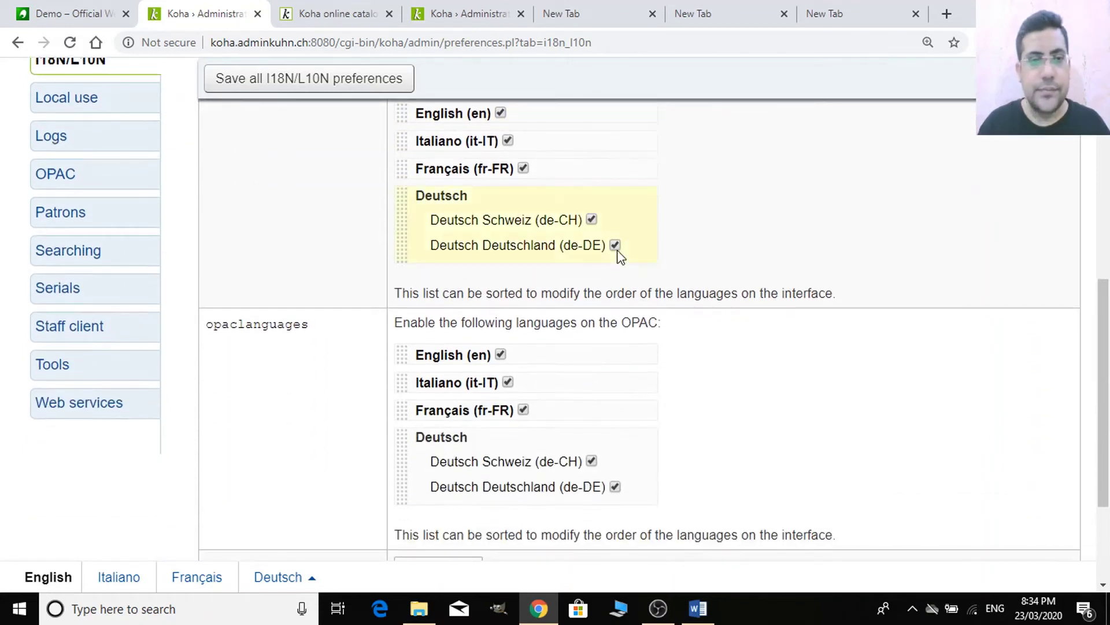
scroll(443, 248, "up", 1)
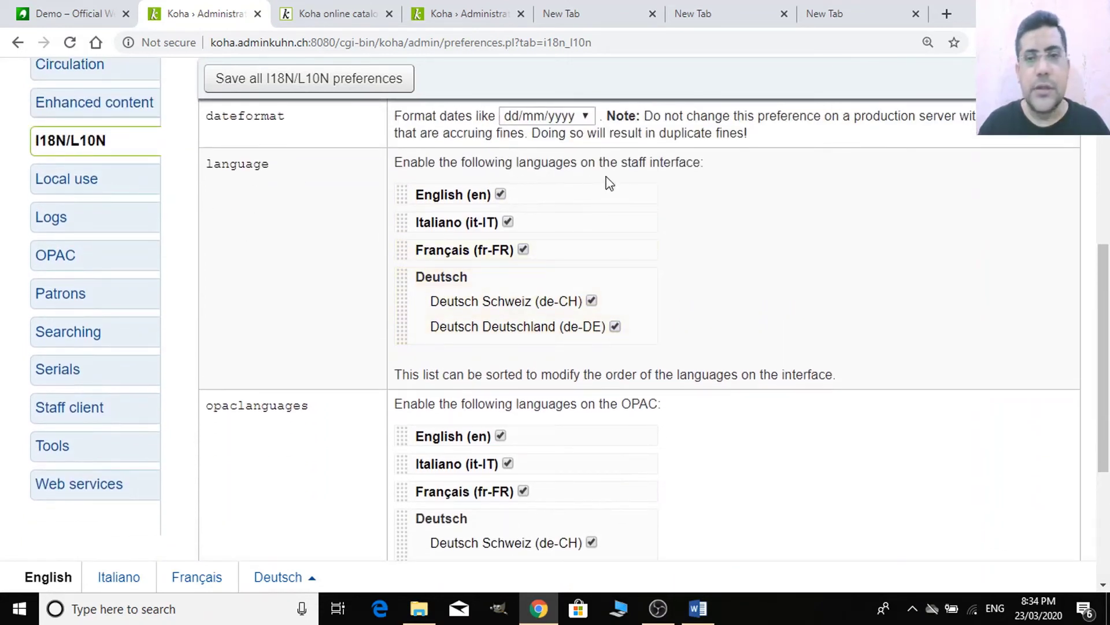
left_click_drag(704, 163, 607, 162)
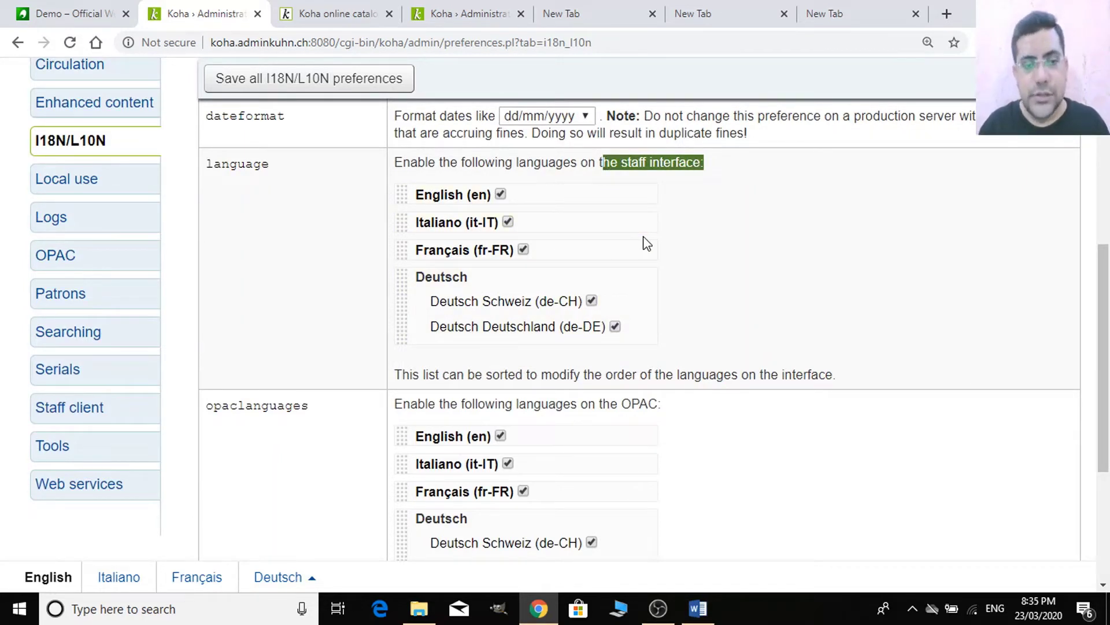
- Uncheck Italiano, Français and Deutsch Schweiz for the staff interface language preference
left_click(327, 11)
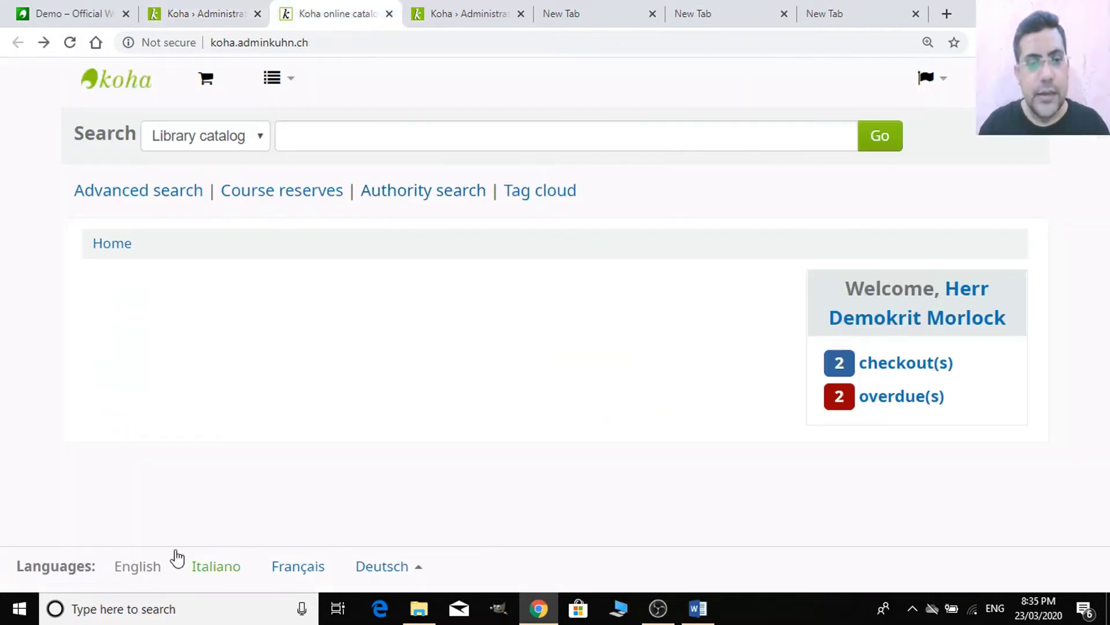
left_click(204, 13)
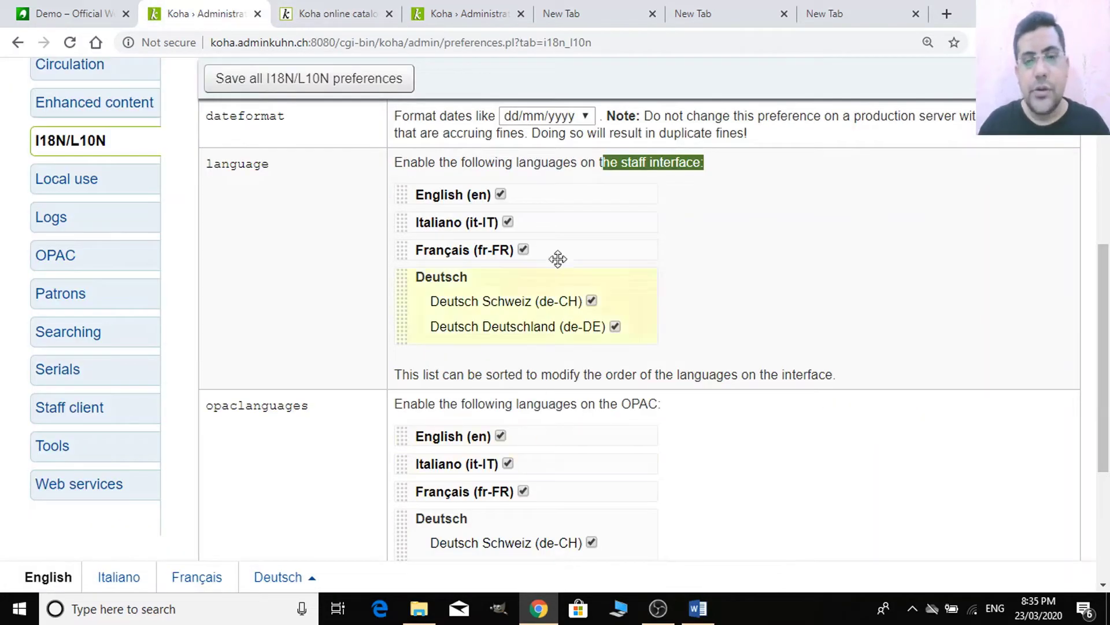
left_click(508, 222)
left_click(523, 250)
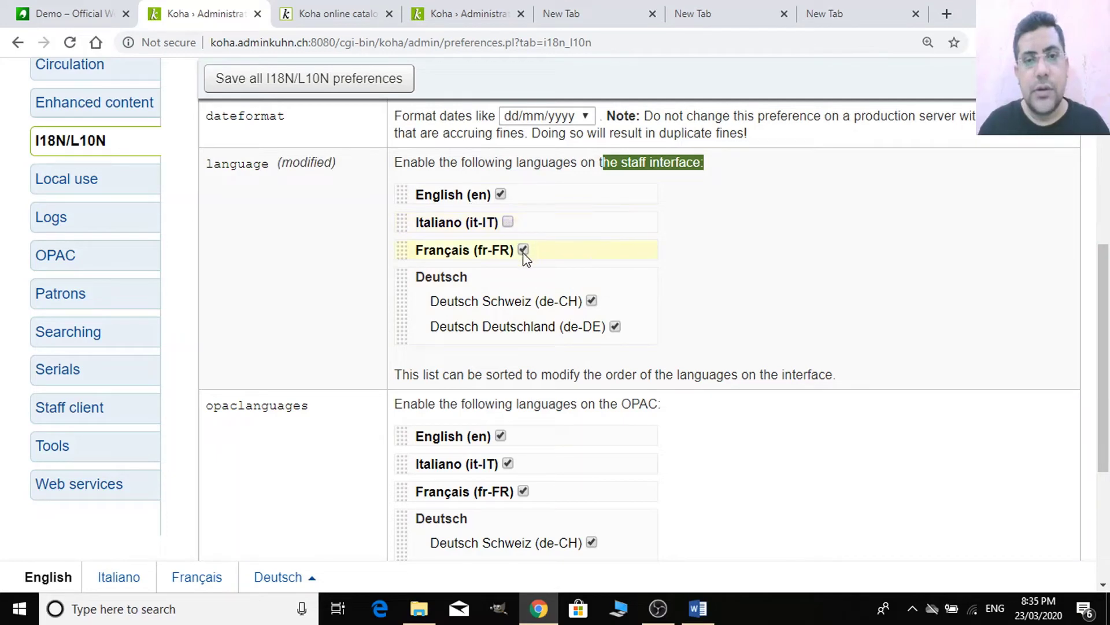
left_click(591, 300)
- Uncheck Italiano and Français under opaclanguages for the OPAC
scroll(595, 397, "down", 2)
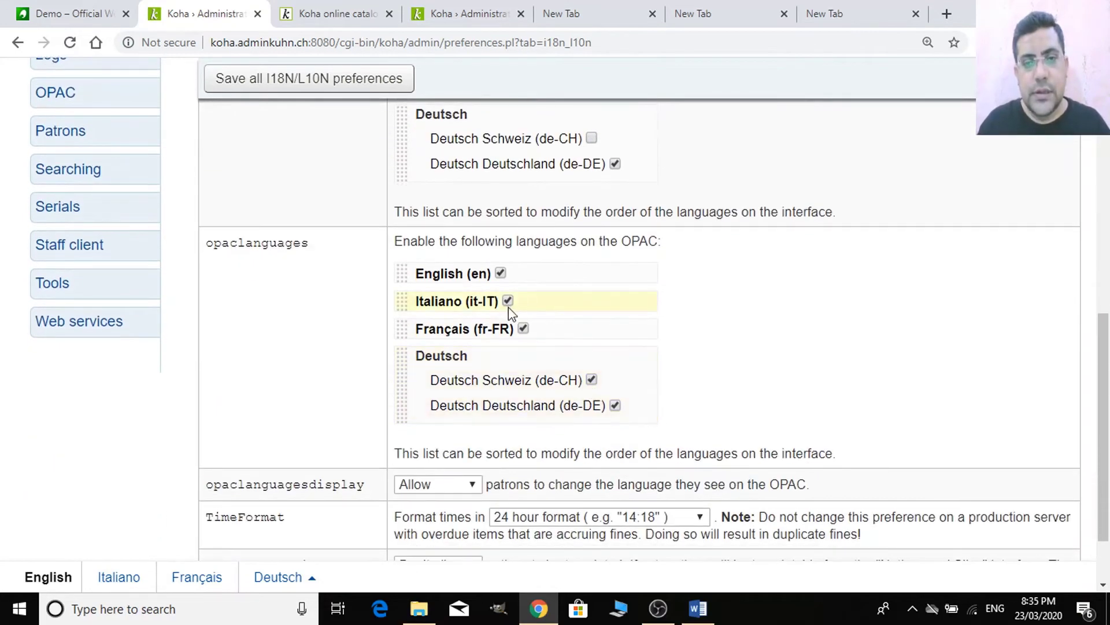
left_click(508, 301)
left_click(523, 328)
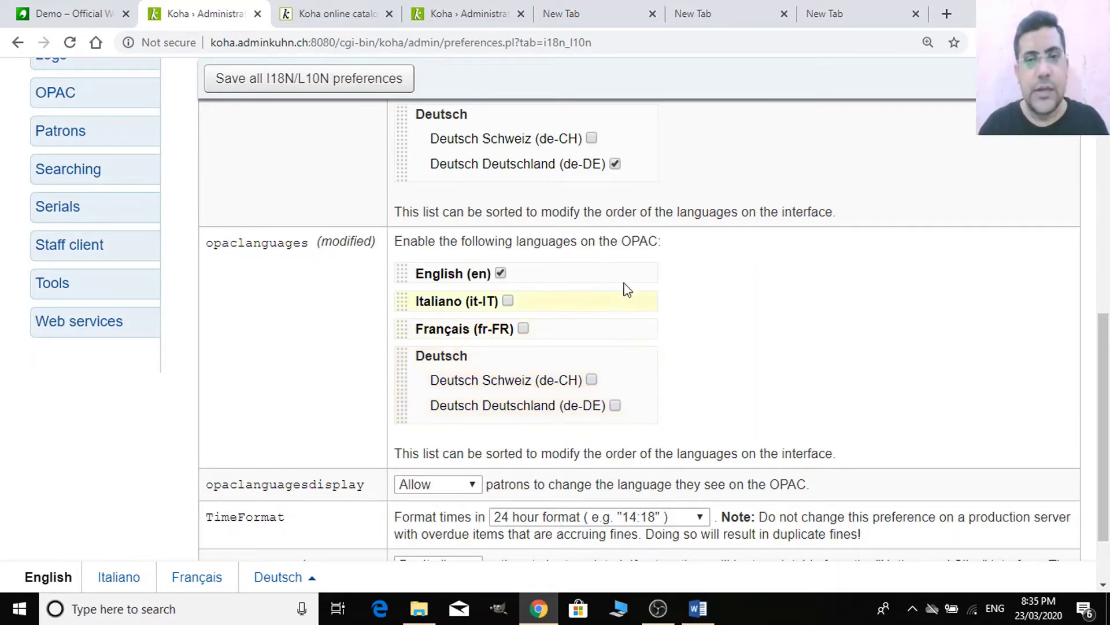
scroll(648, 364, "up", 3)
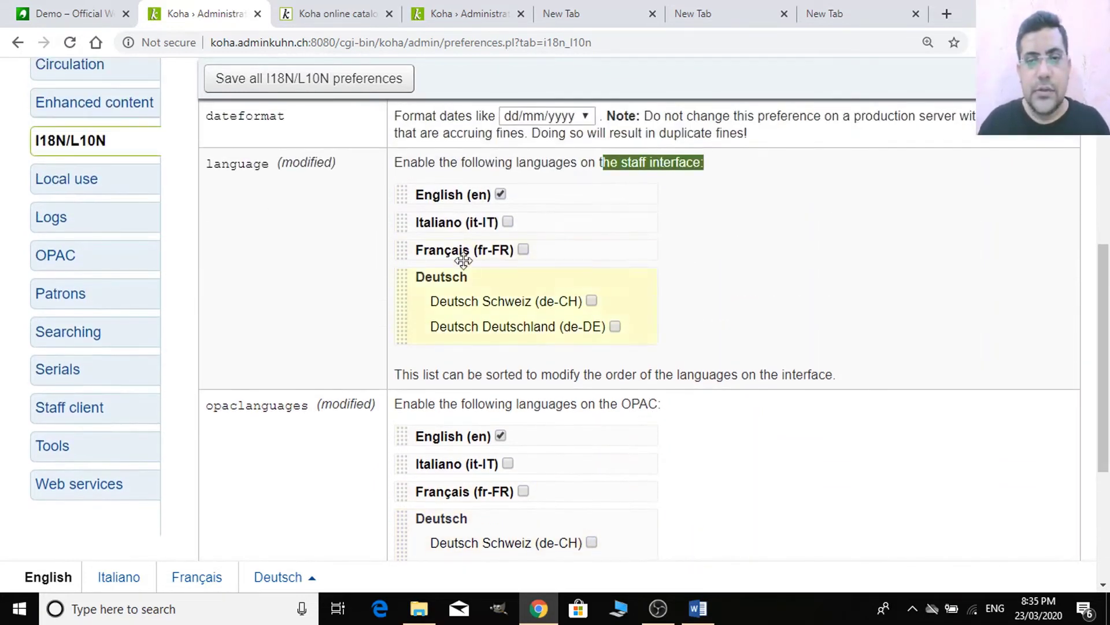
scroll(555, 344, "down", 4)
scroll(556, 345, "up", 3)
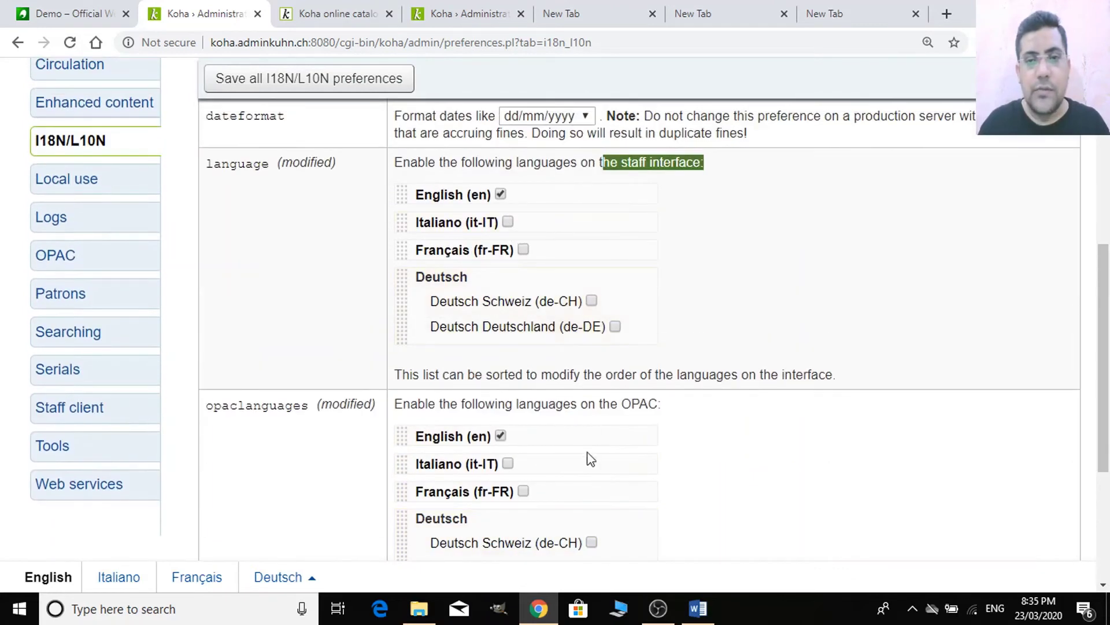
- Save all I18N/L10N preferences and reload to confirm only English stays enabled
scroll(588, 459, "down", 3)
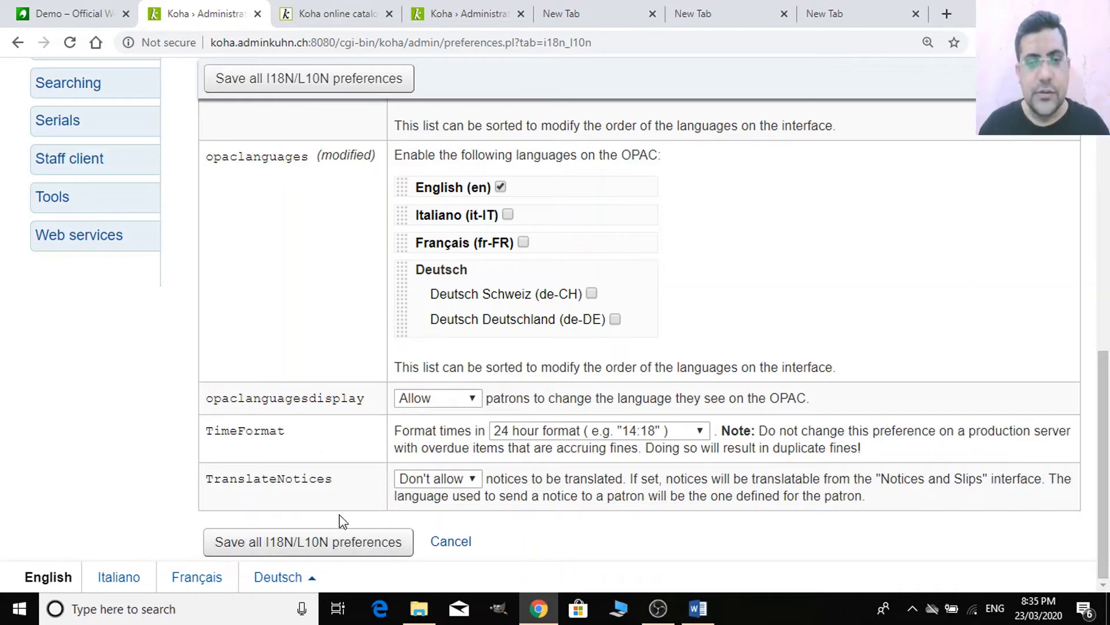
left_click(372, 541)
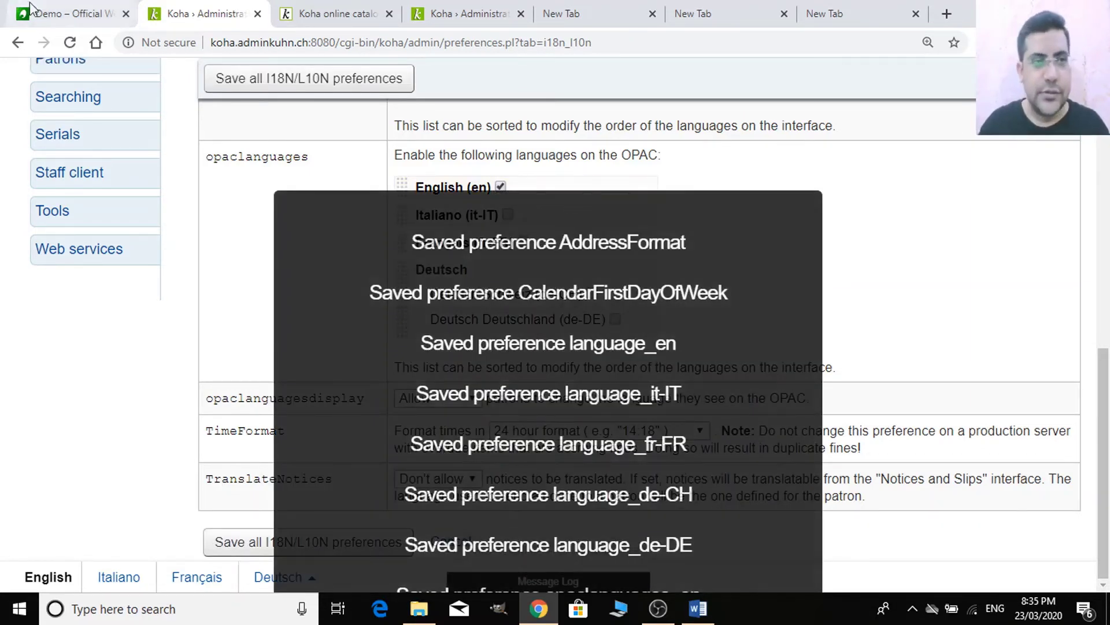
scroll(152, 317, "up", 1)
scroll(151, 317, "up", 3)
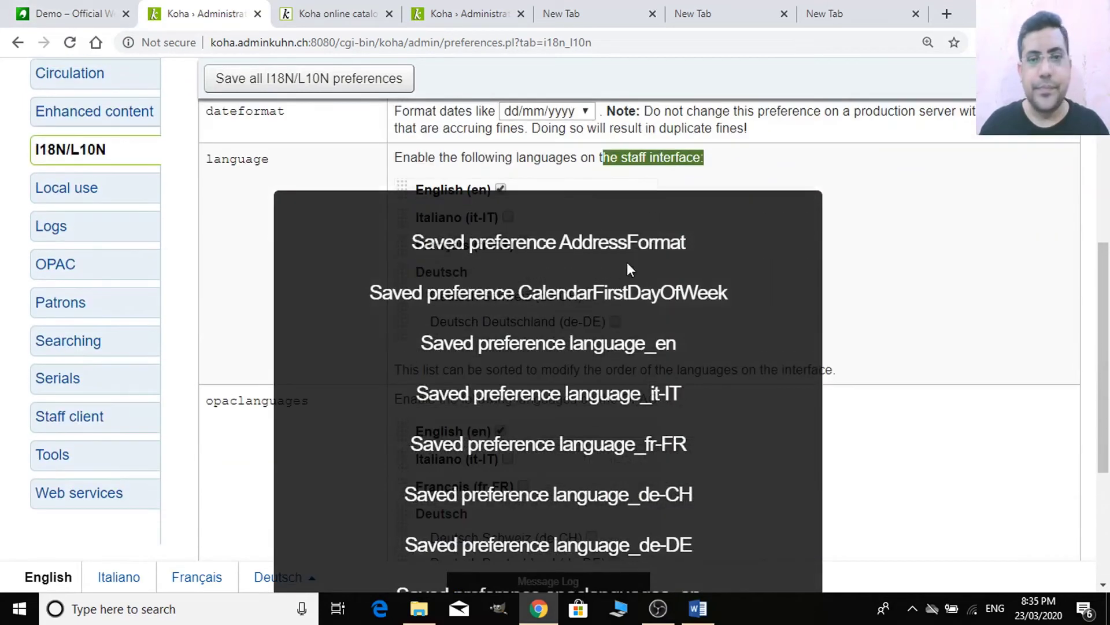
left_click(322, 42)
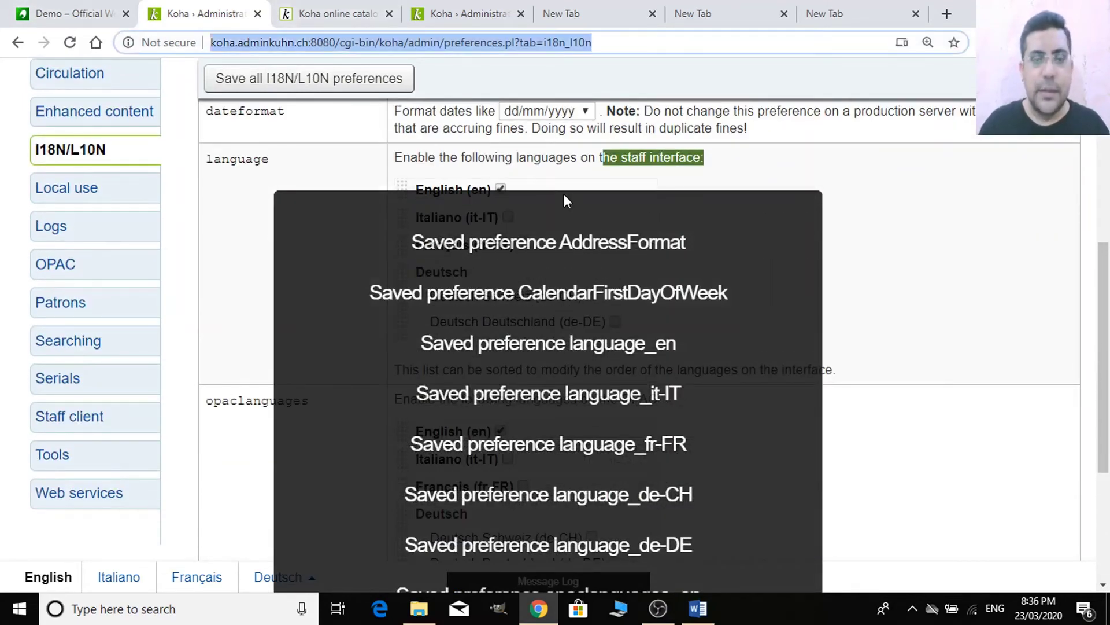
key("Return")
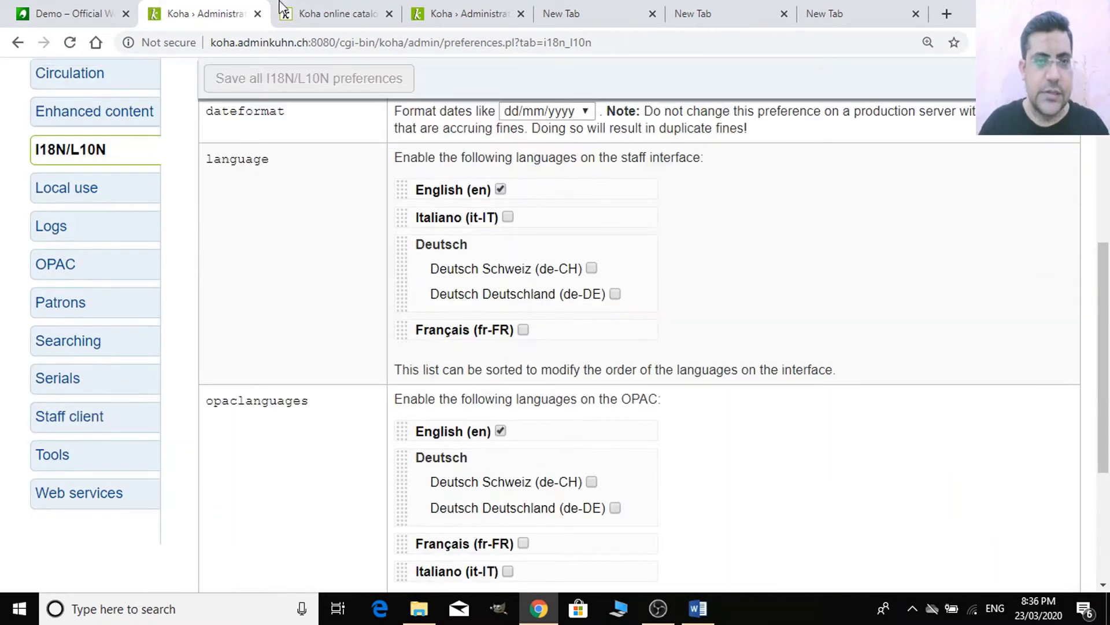
left_click(285, 9)
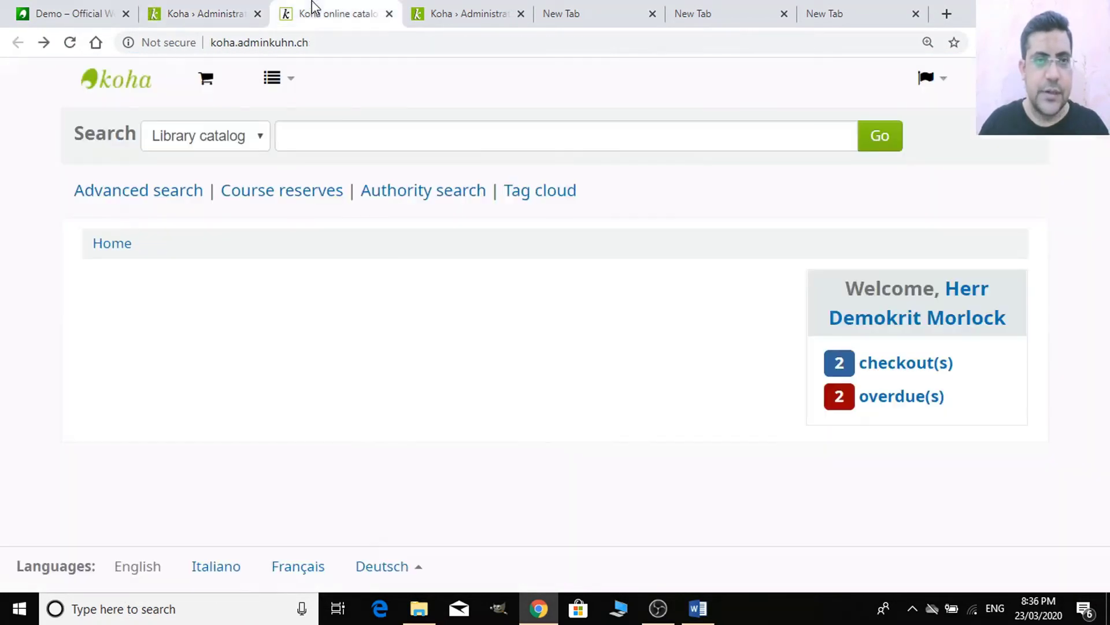
left_click(386, 46)
key("Return")
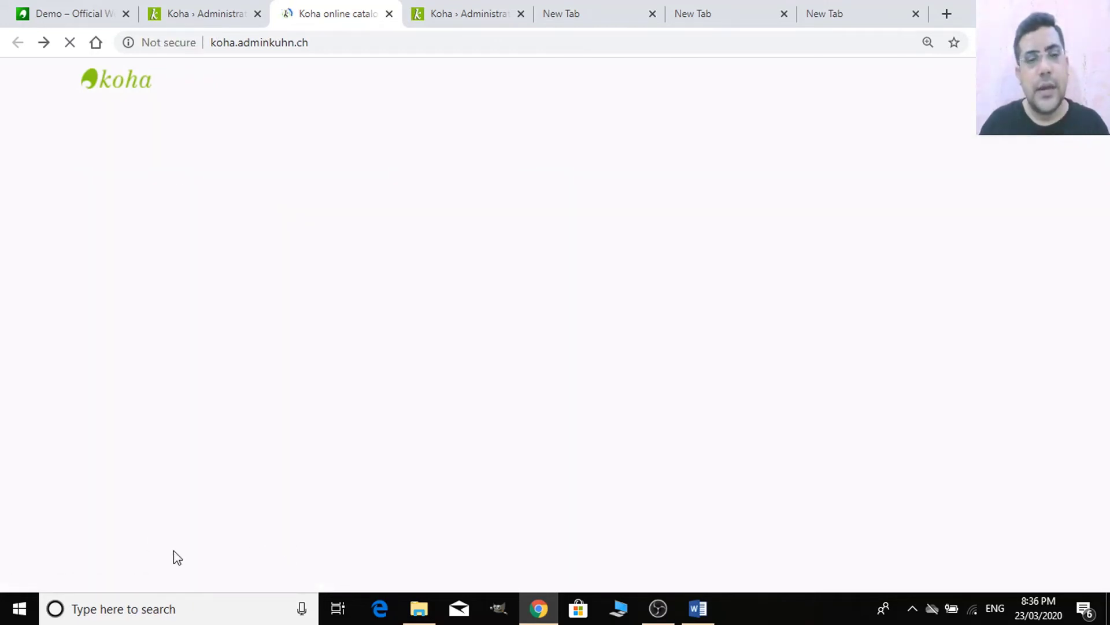
left_click(227, 7)
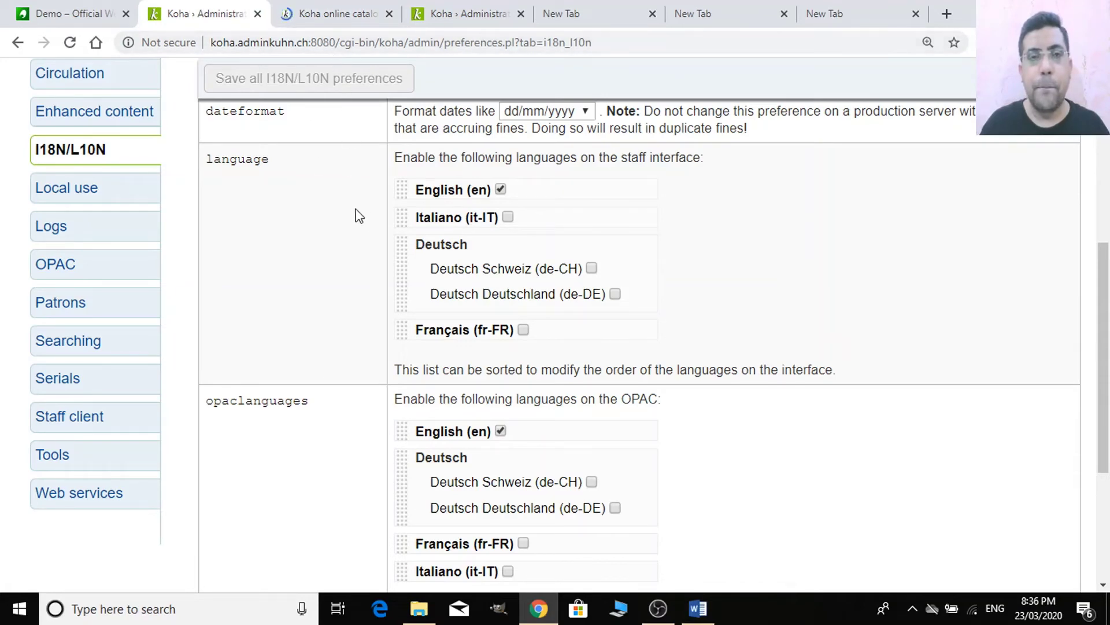
left_click(96, 9)
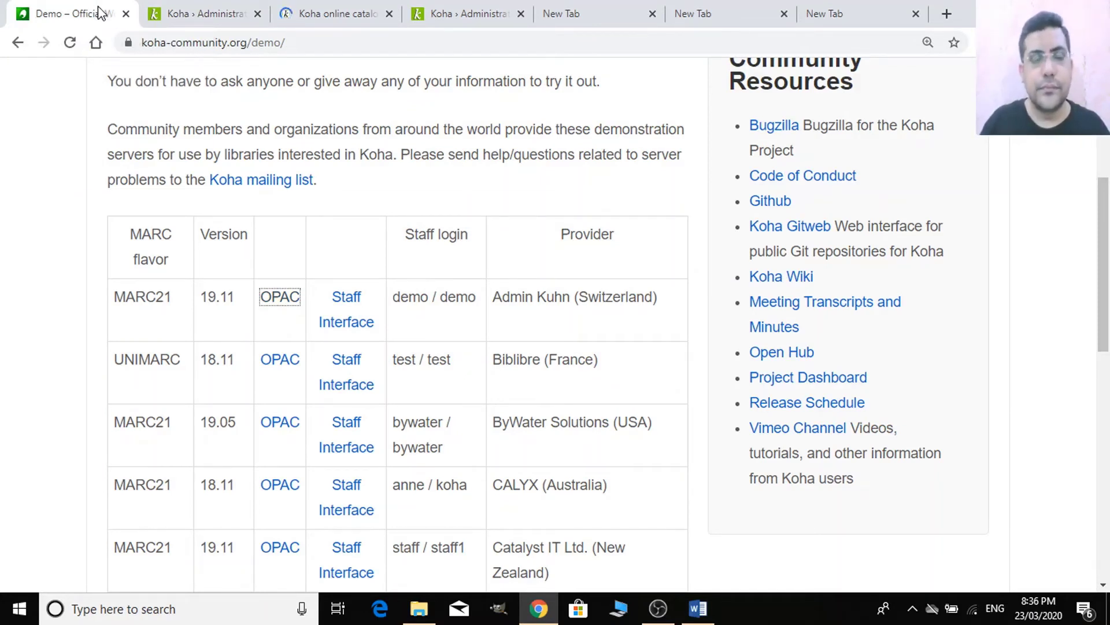
left_click(171, 13)
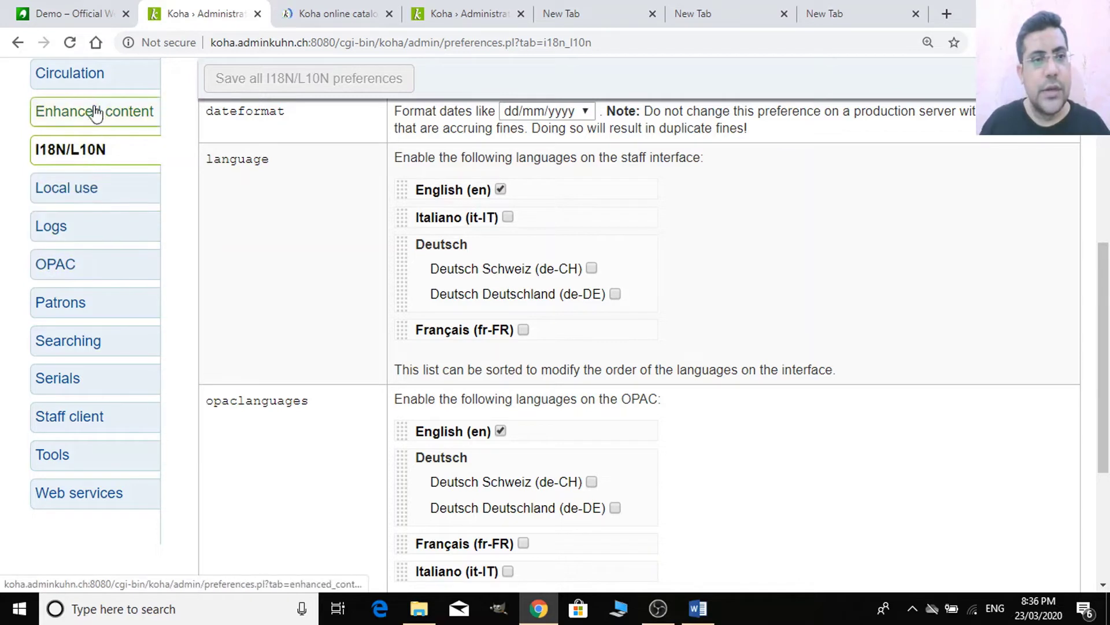
- Open the Local use system preferences and scroll through their settings
left_click(101, 191)
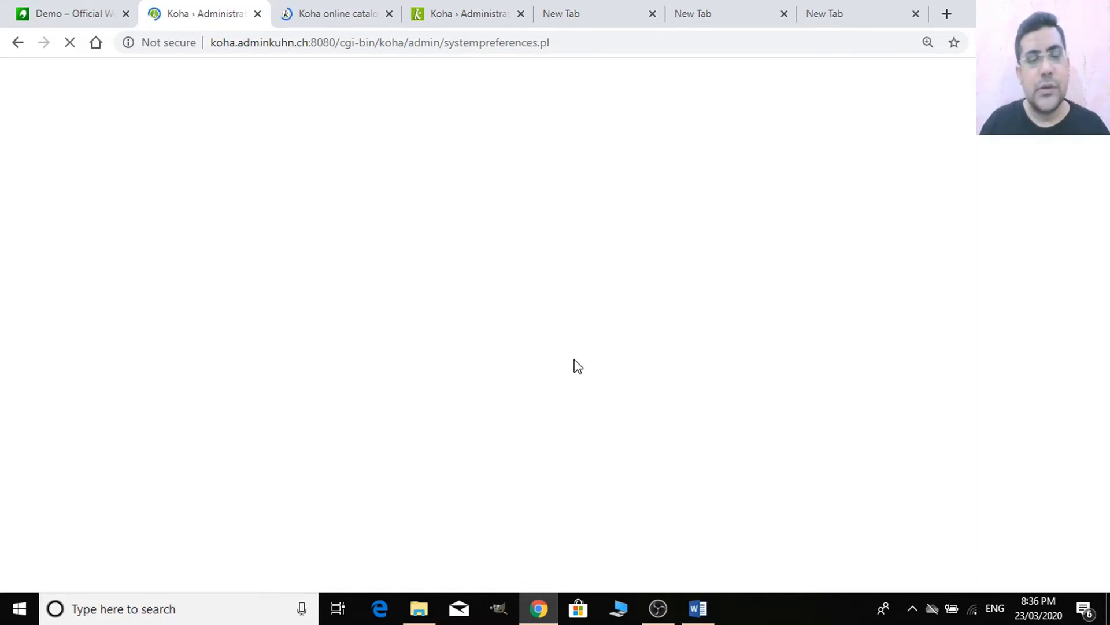
scroll(576, 350, "down", 3)
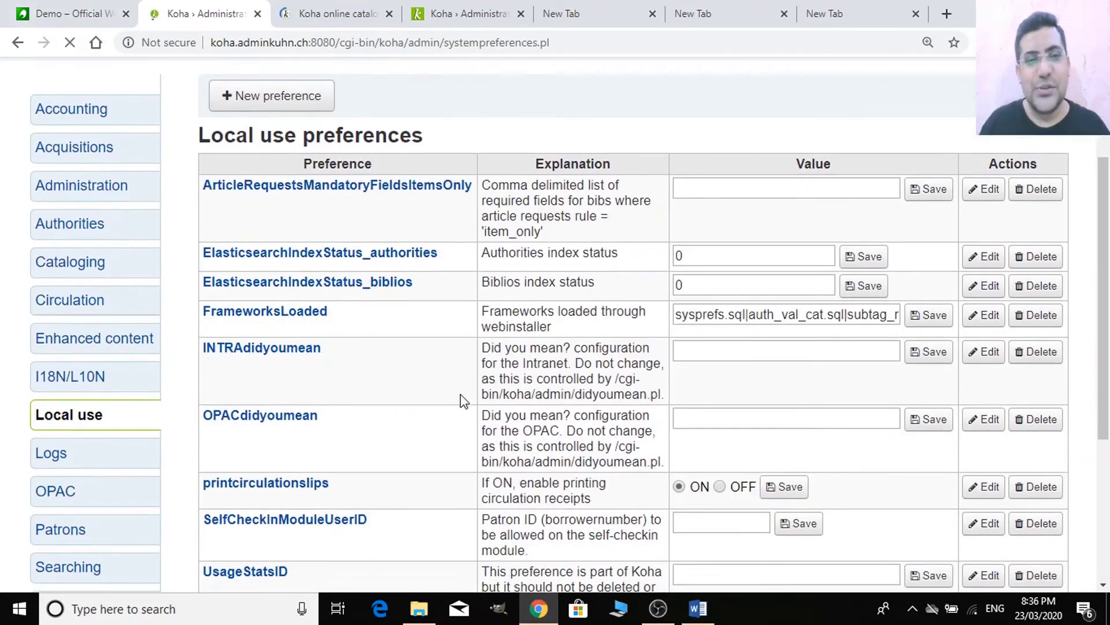
scroll(460, 394, "down", 5)
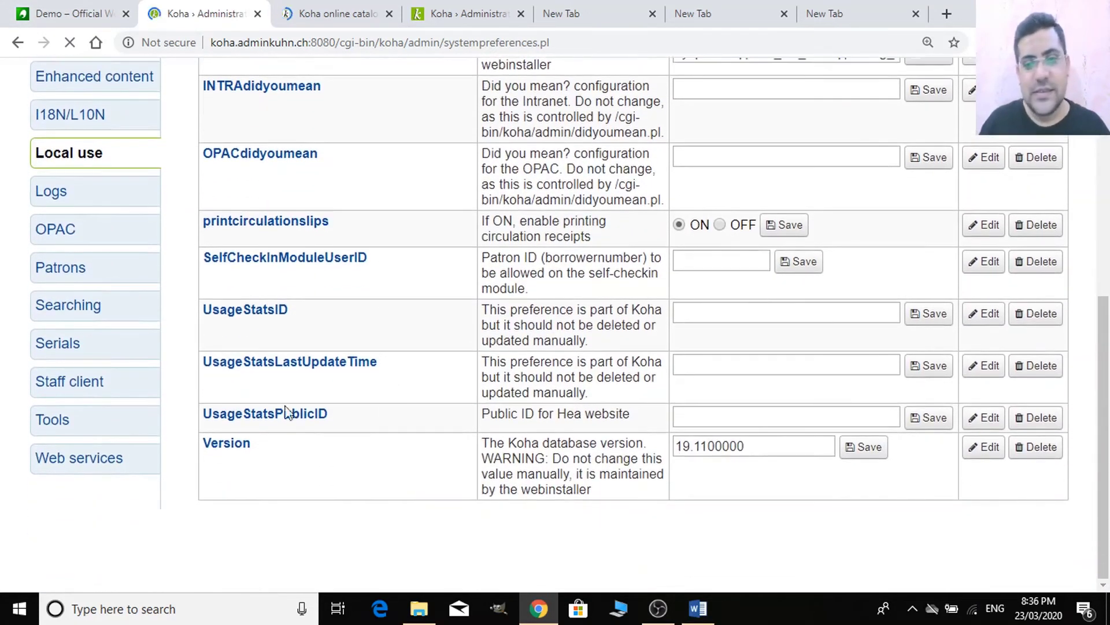
scroll(587, 428, "up", 3)
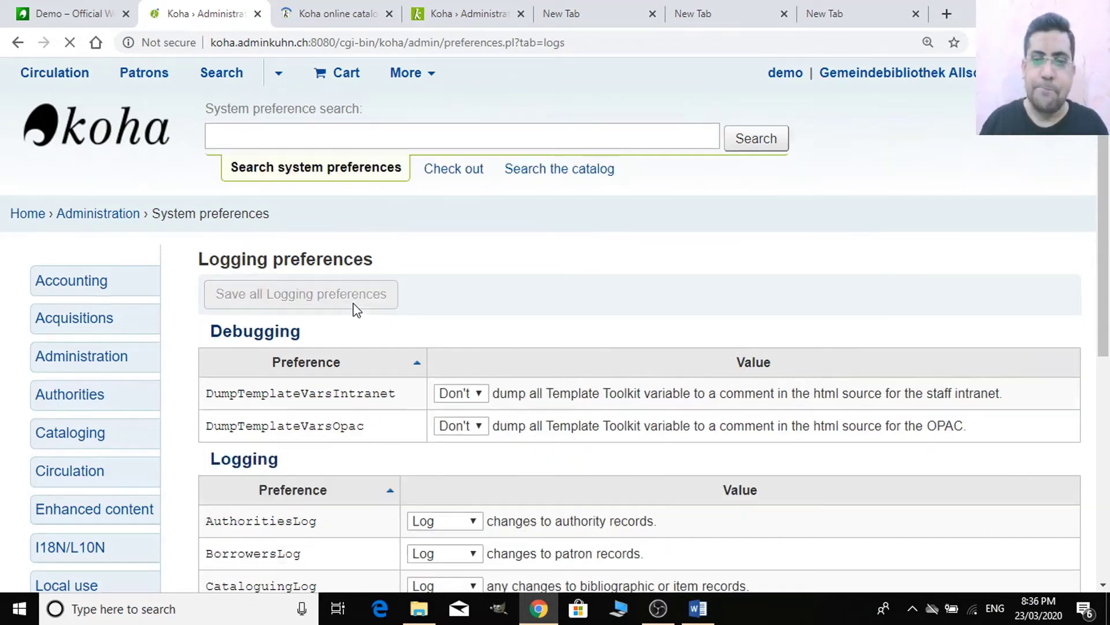
scroll(511, 351, "down", 3)
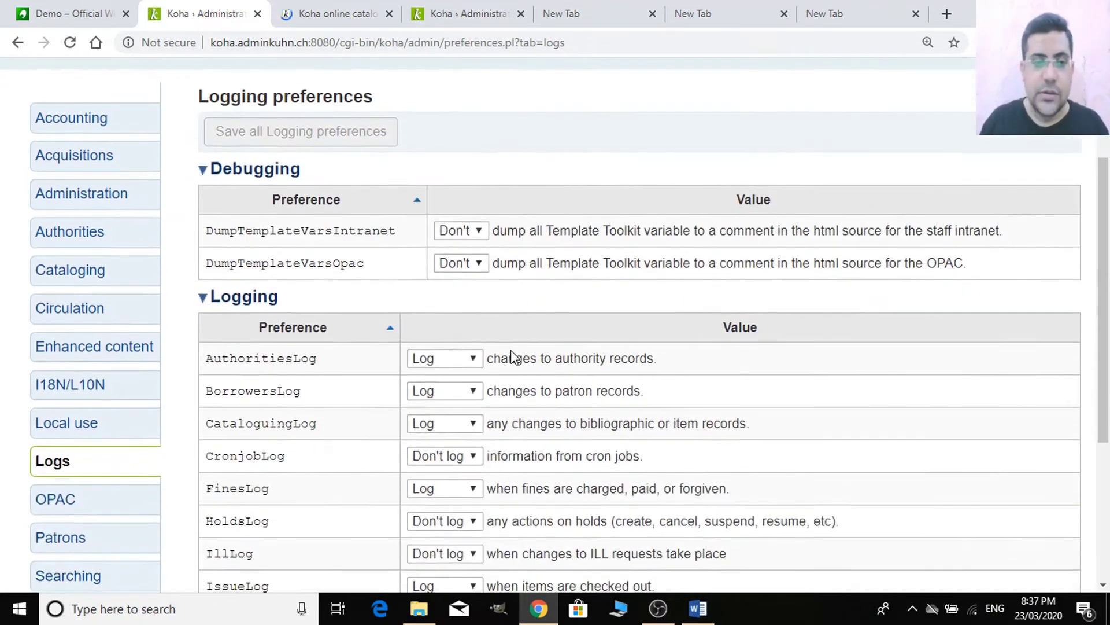
scroll(511, 357, "down", 3)
scroll(511, 357, "up", 5)
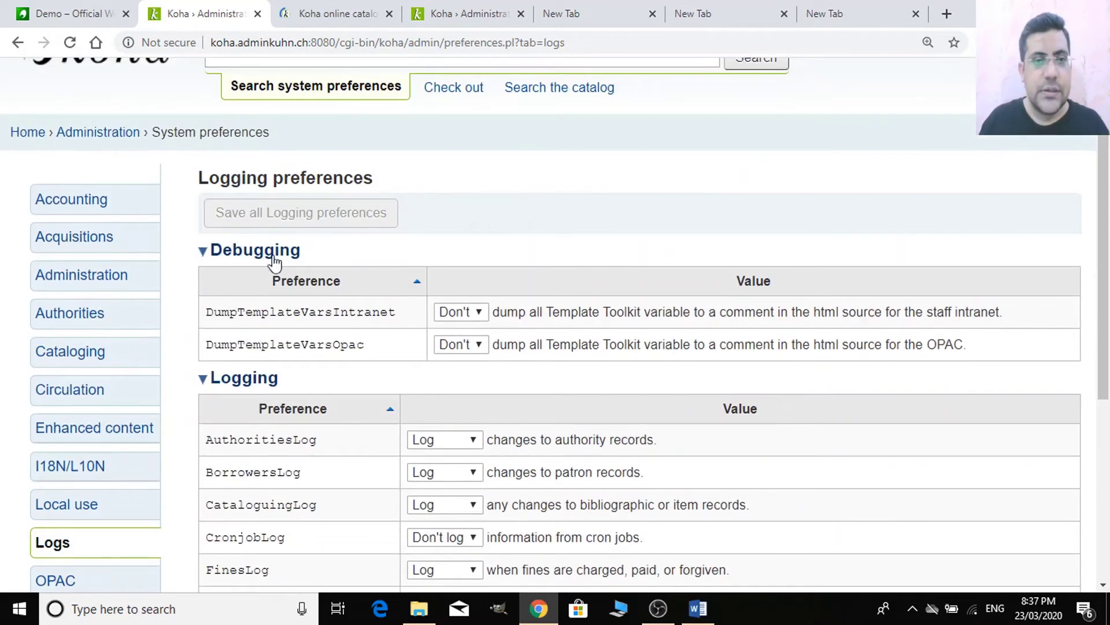
scroll(340, 322, "down", 4)
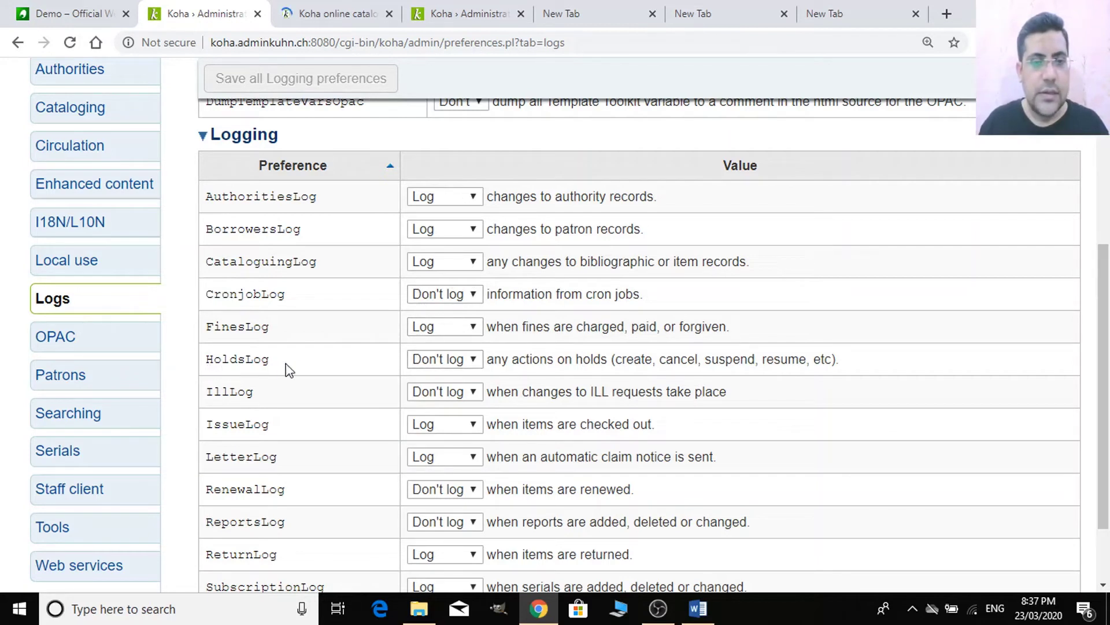
scroll(463, 371, "down", 2)
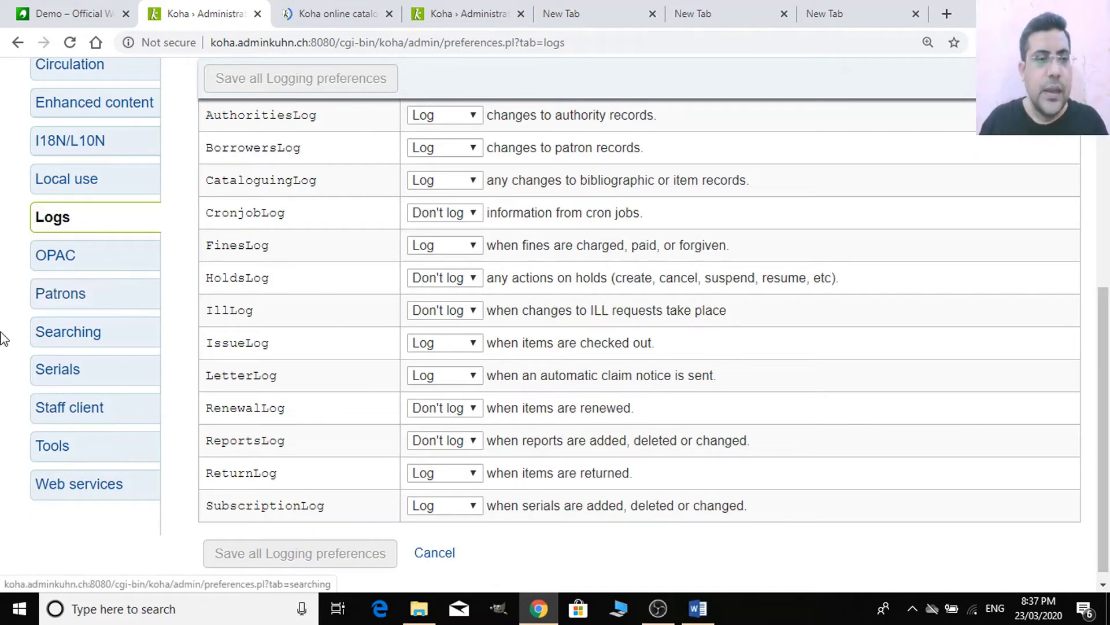
scroll(407, 490, "down", 1)
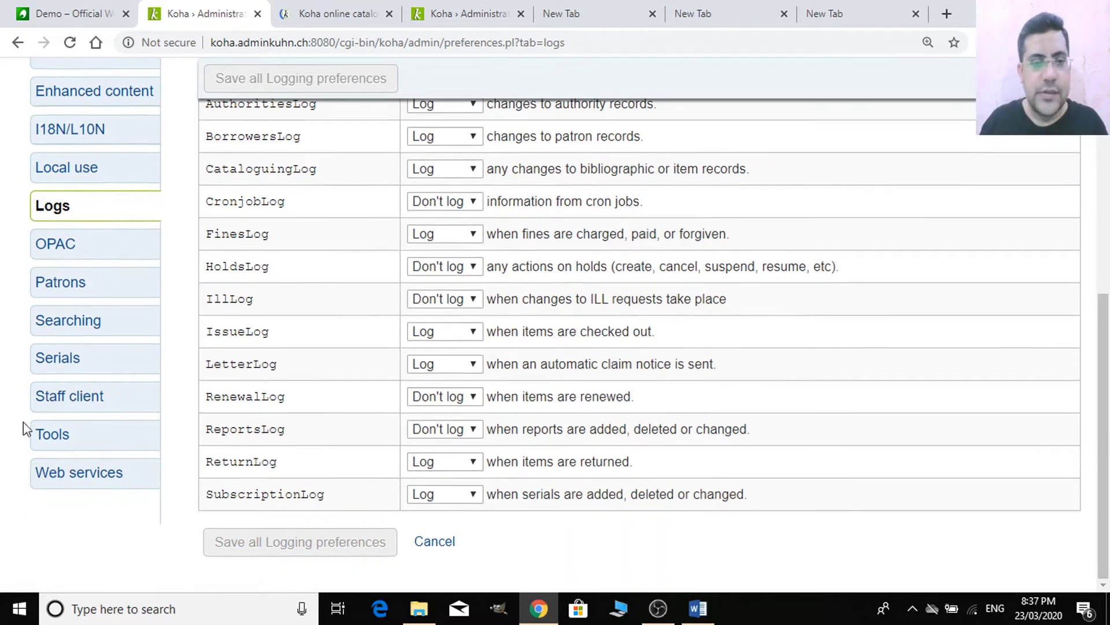
scroll(398, 361, "up", 3)
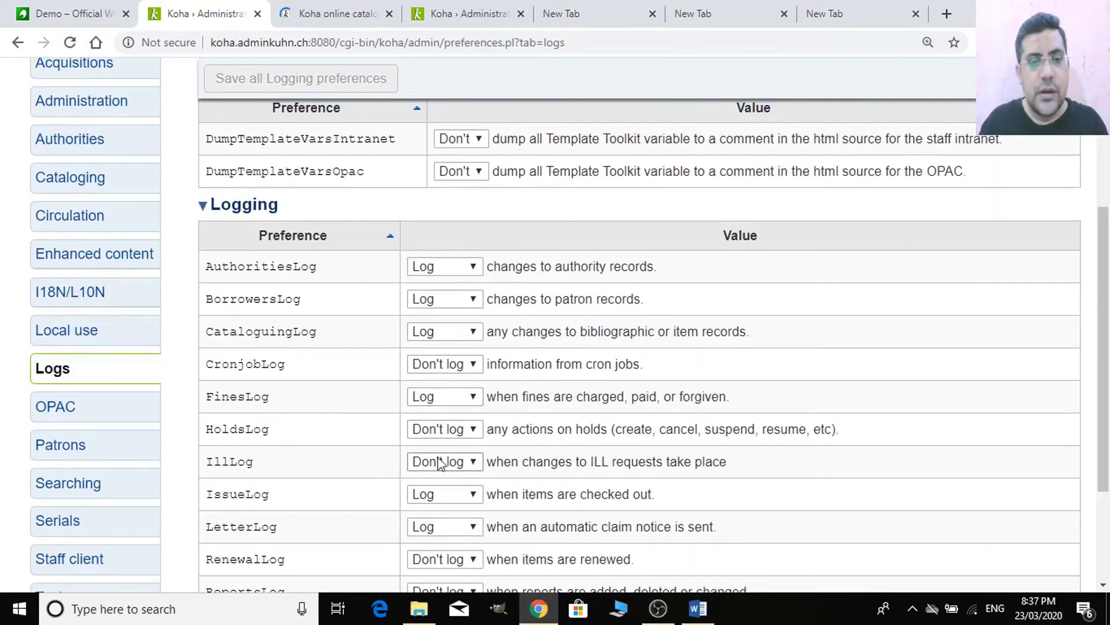
- Set HoldsLog to Log, save the Logging preferences, and go to Staff client preferences
left_click(438, 429)
left_click(455, 463)
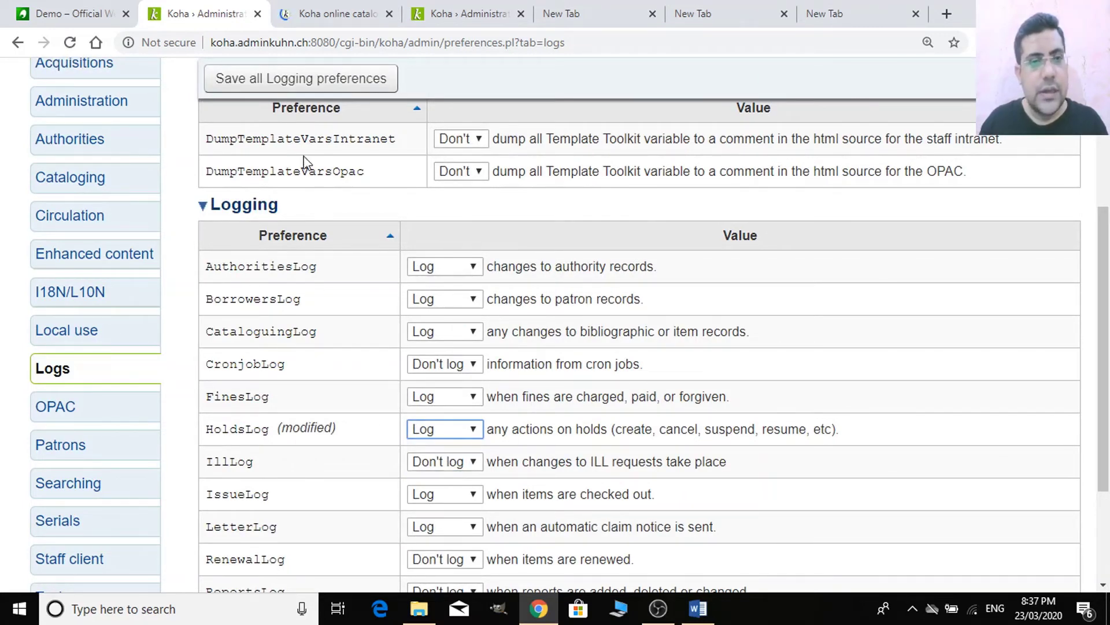
scroll(491, 384, "down", 3)
left_click(353, 84)
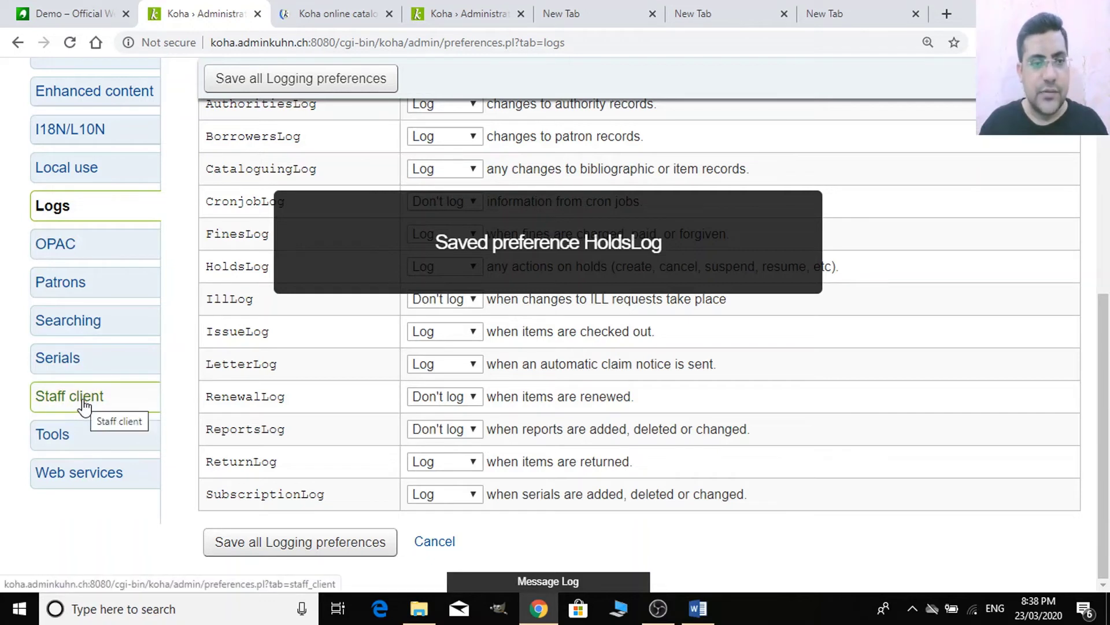
left_click(84, 405)
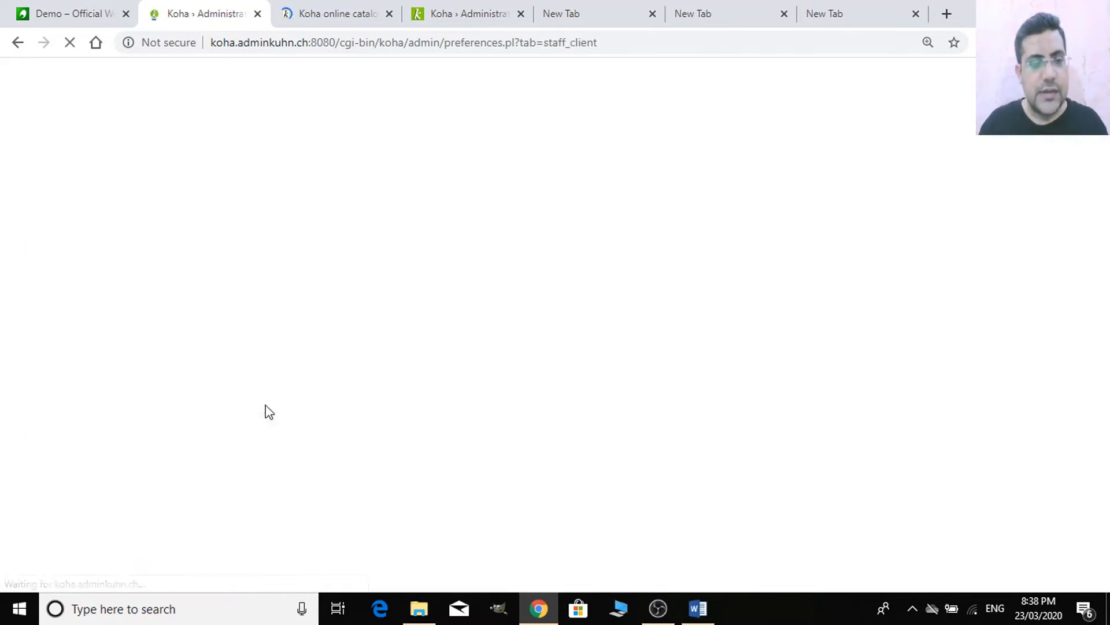
- Glance at the OPAC tab, then come back to the top of Staff Client preferences
left_click(362, 16)
left_click(201, 9)
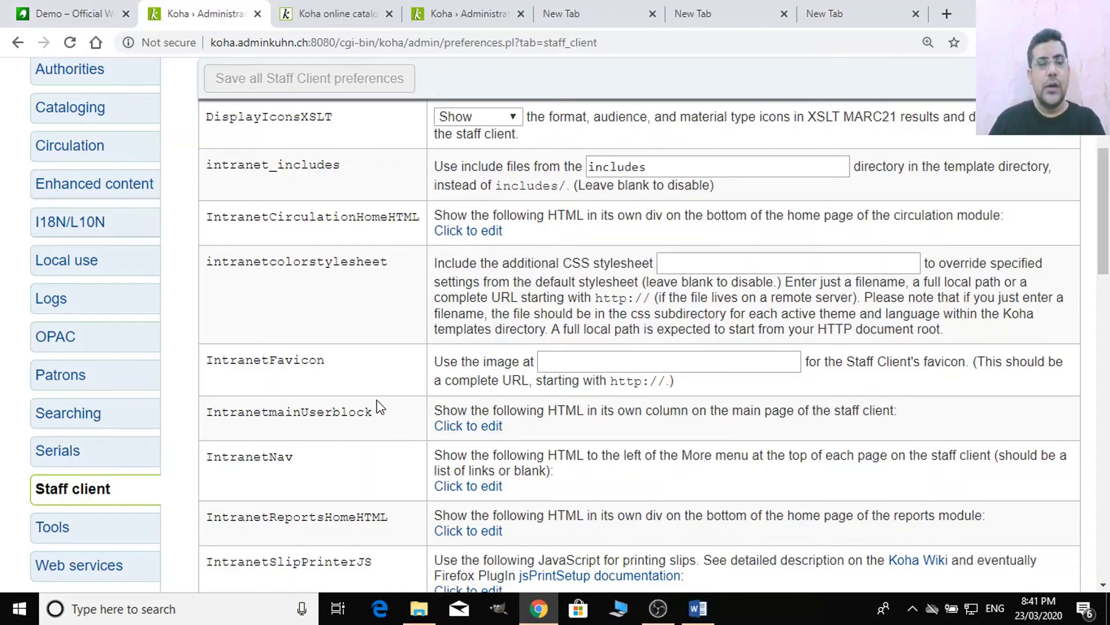
scroll(392, 412, "down", 1)
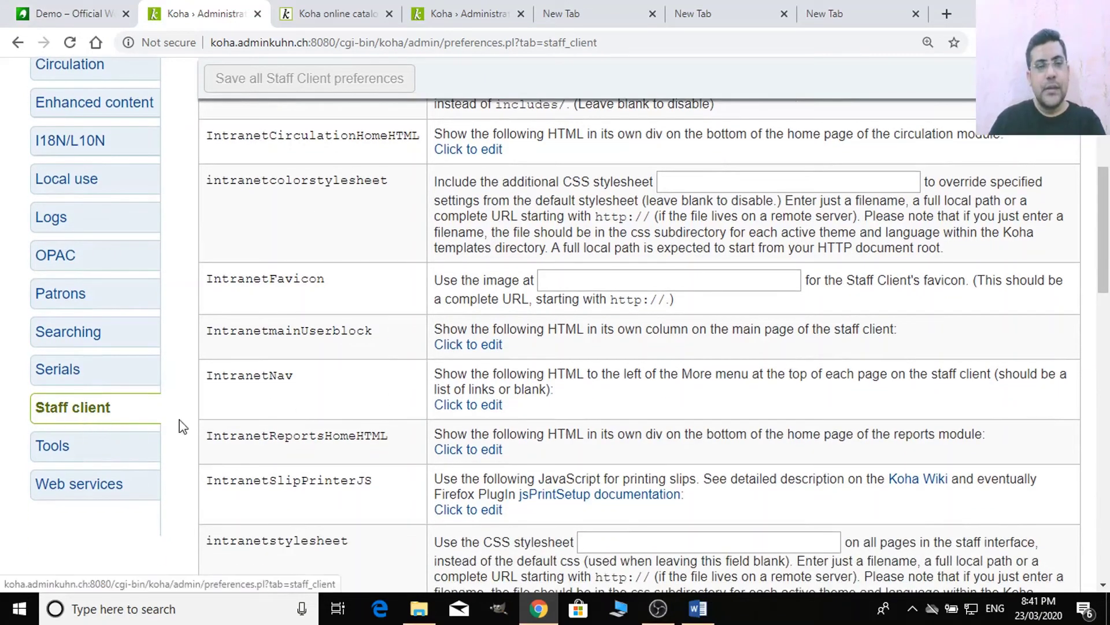
scroll(428, 407, "up", 5)
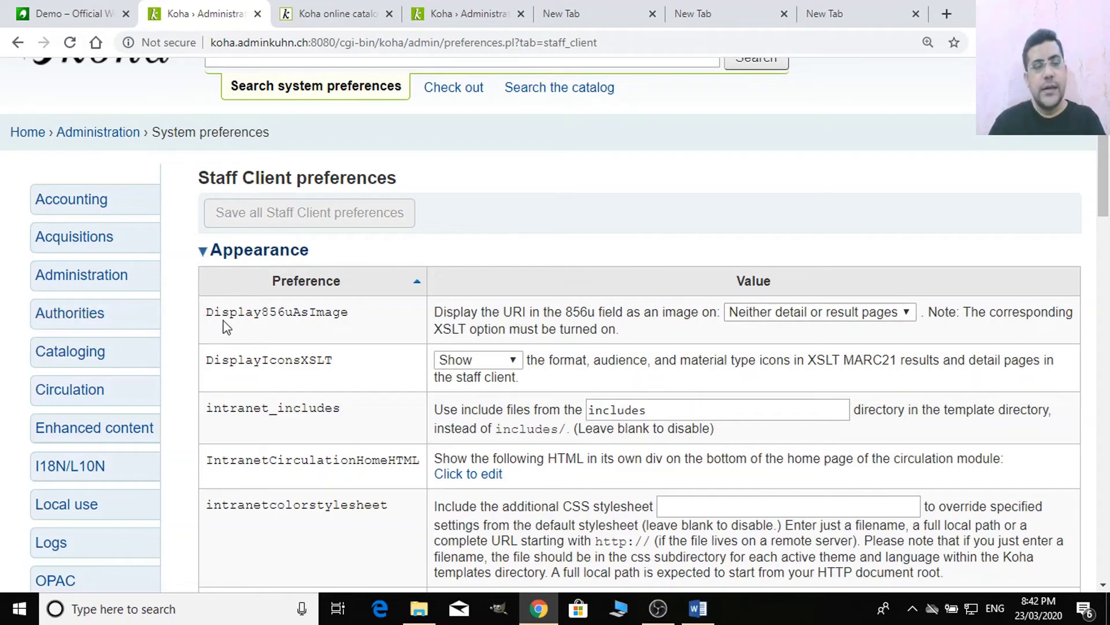
- Set Display856uAsImage to 'Both result and detail pages' and move down to IntranetFavicon
left_click(812, 309)
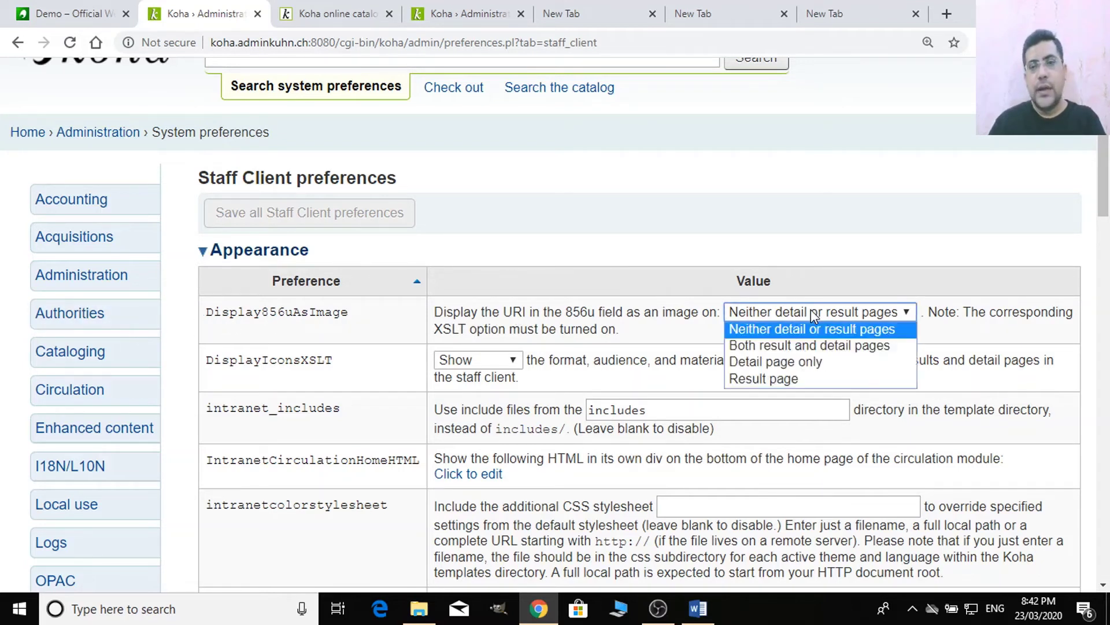
left_click(814, 346)
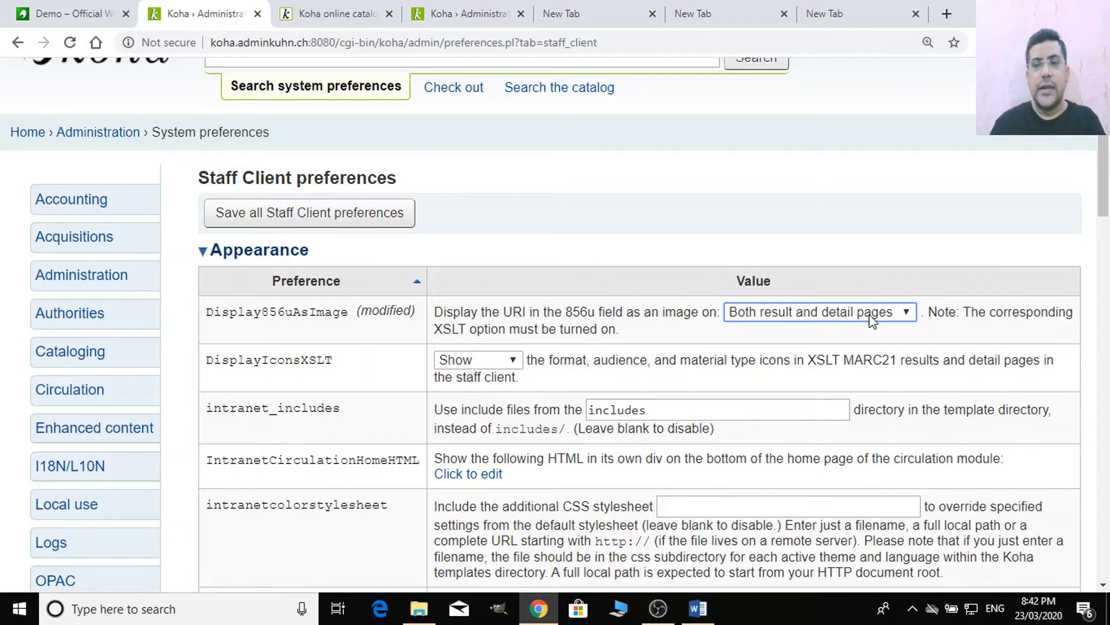
scroll(361, 396, "down", 3)
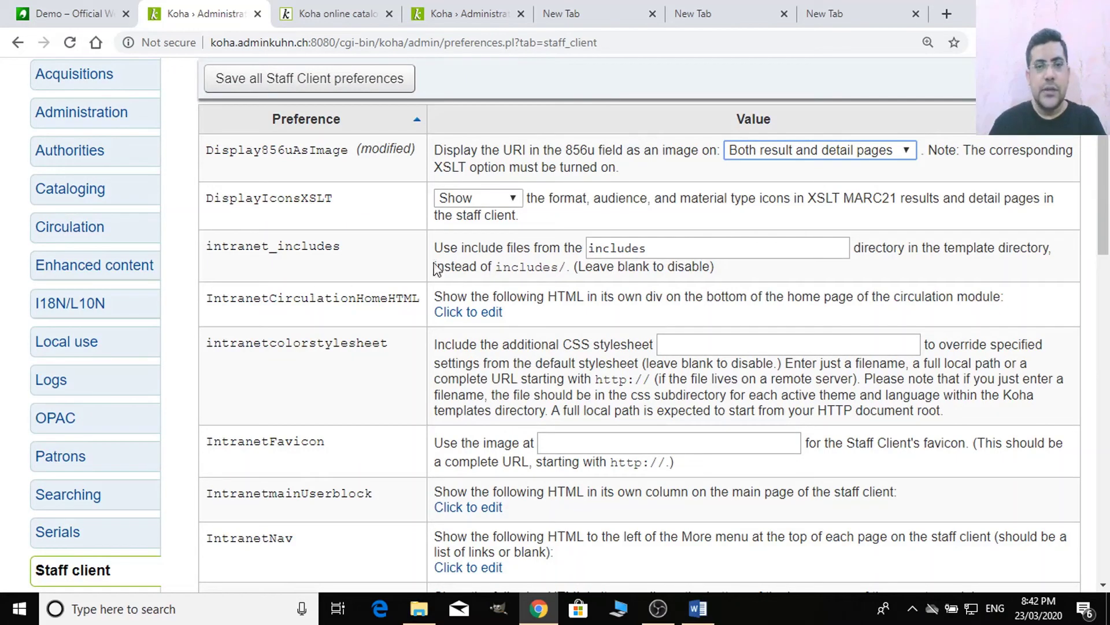
scroll(397, 323, "down", 3)
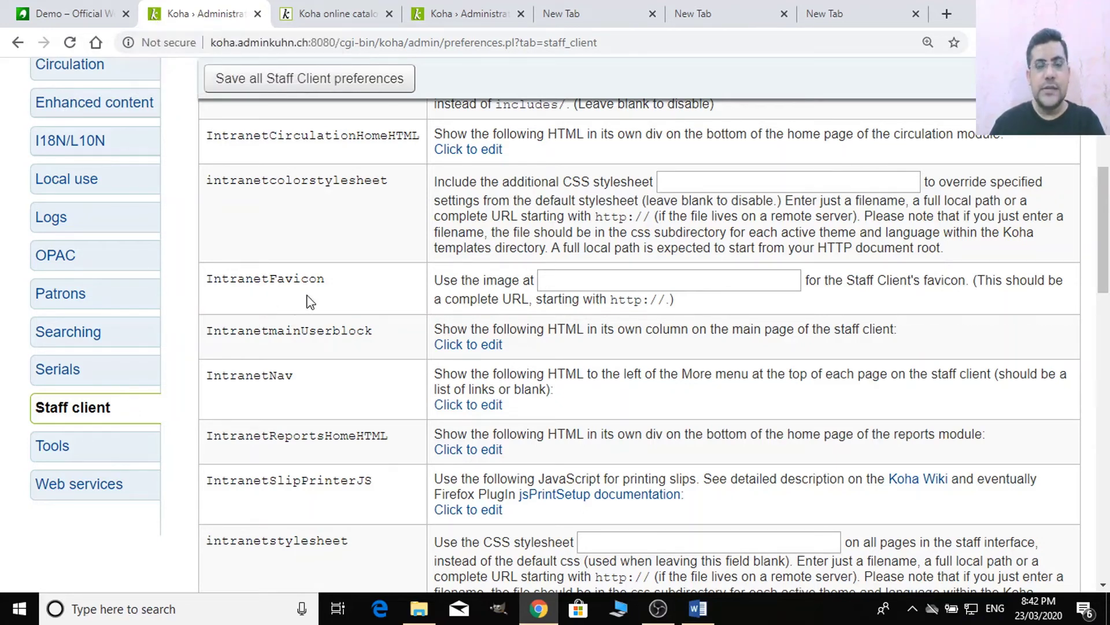
left_click(540, 281)
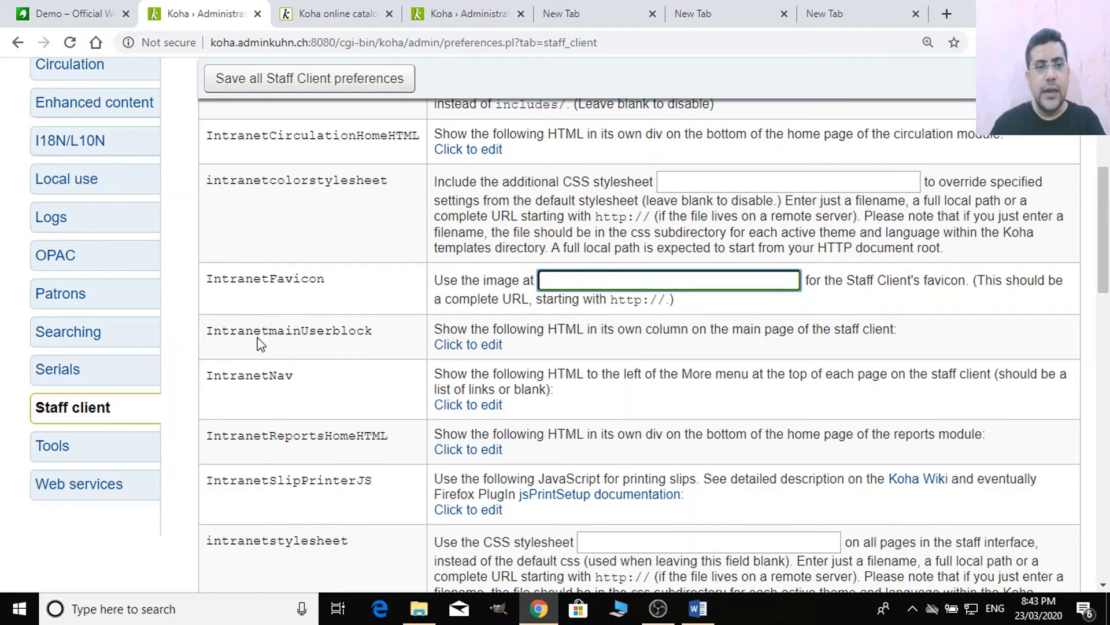
- Start editing IntranetmainUserblock and open the staff home page in a second tab
left_click(477, 346)
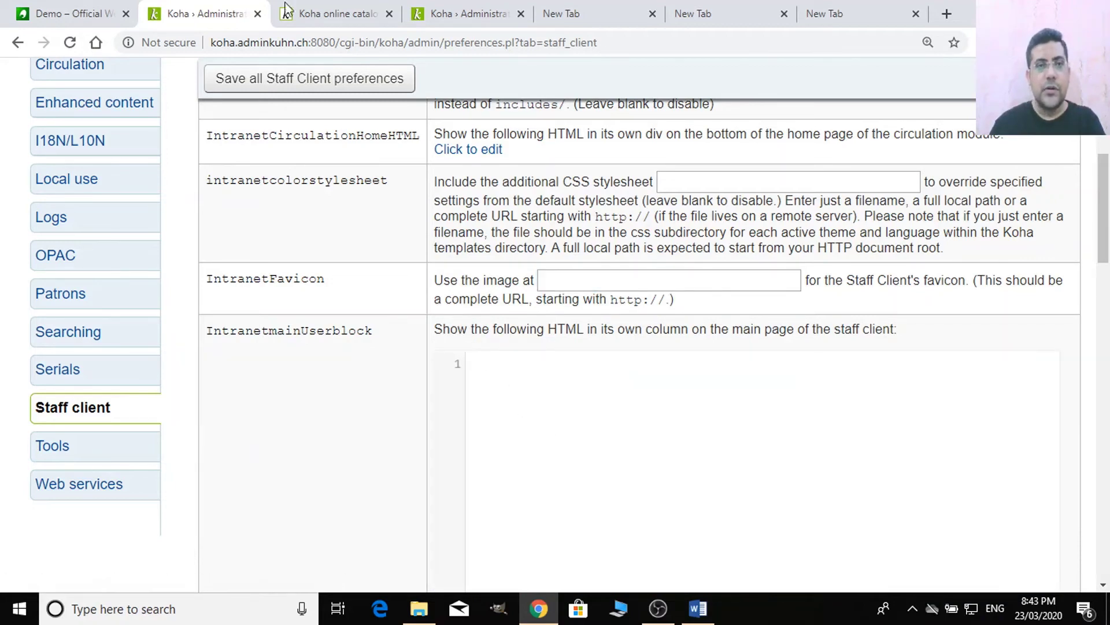
scroll(409, 329, "up", 7)
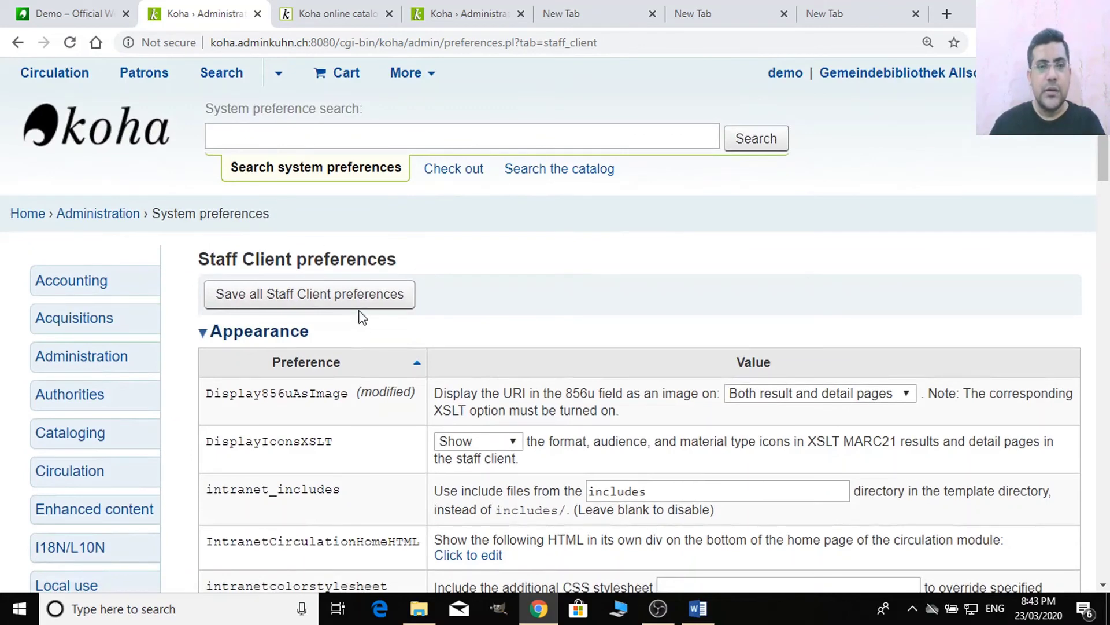
right_click(14, 214)
left_click(78, 226)
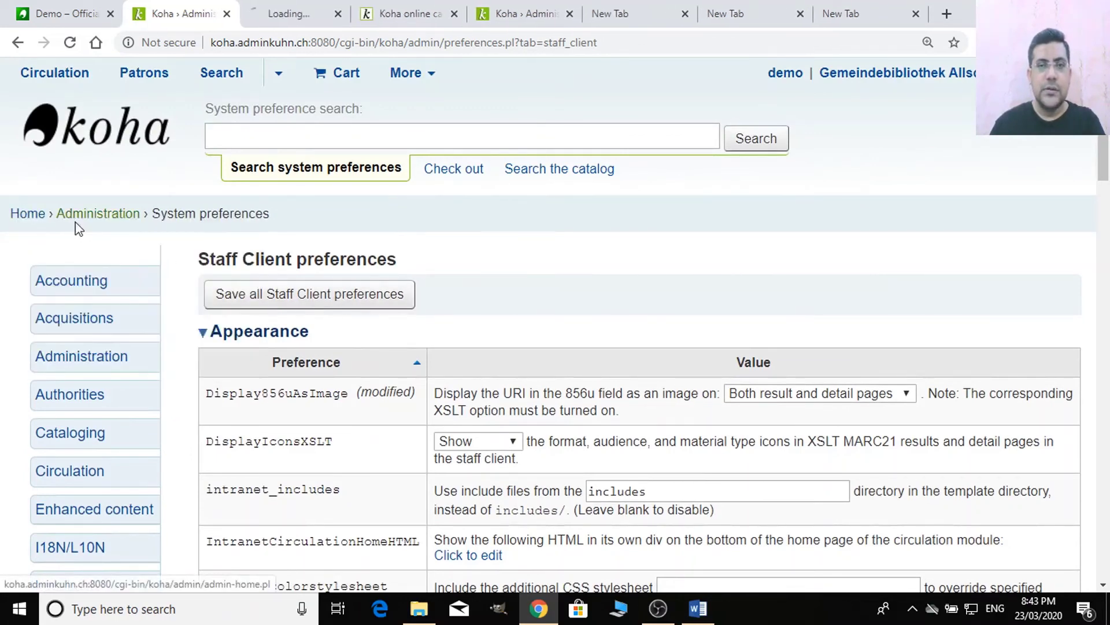
left_click(288, 13)
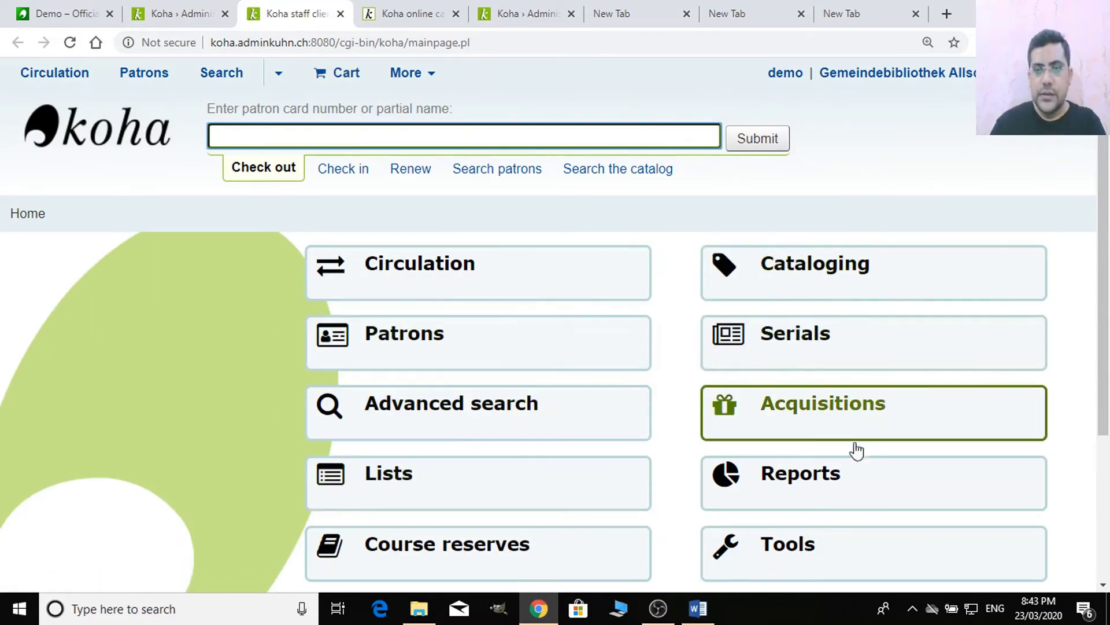
left_click(184, 14)
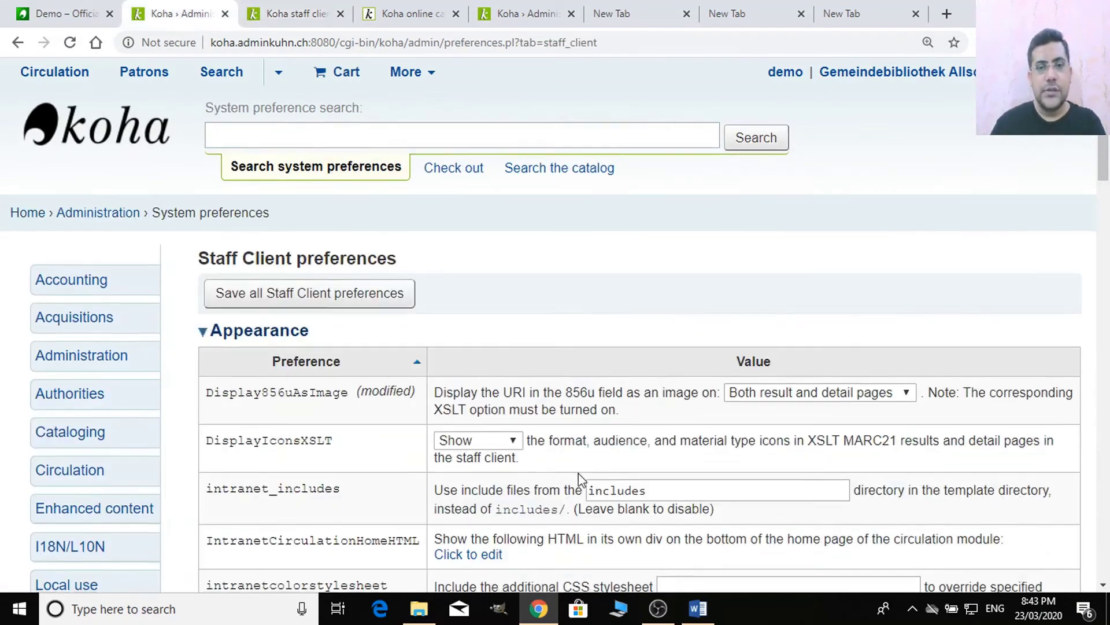
scroll(579, 473, "down", 10)
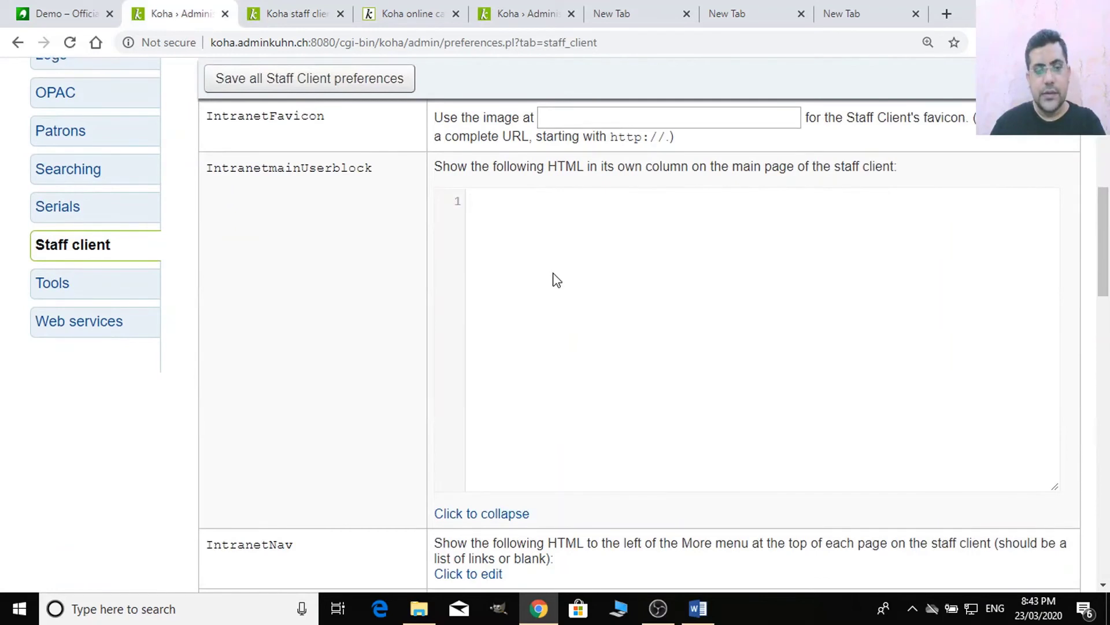
- Enter 'Welcome to Koha' in the IntranetmainUserblock editor with a capital W
type("welocome to Koha")
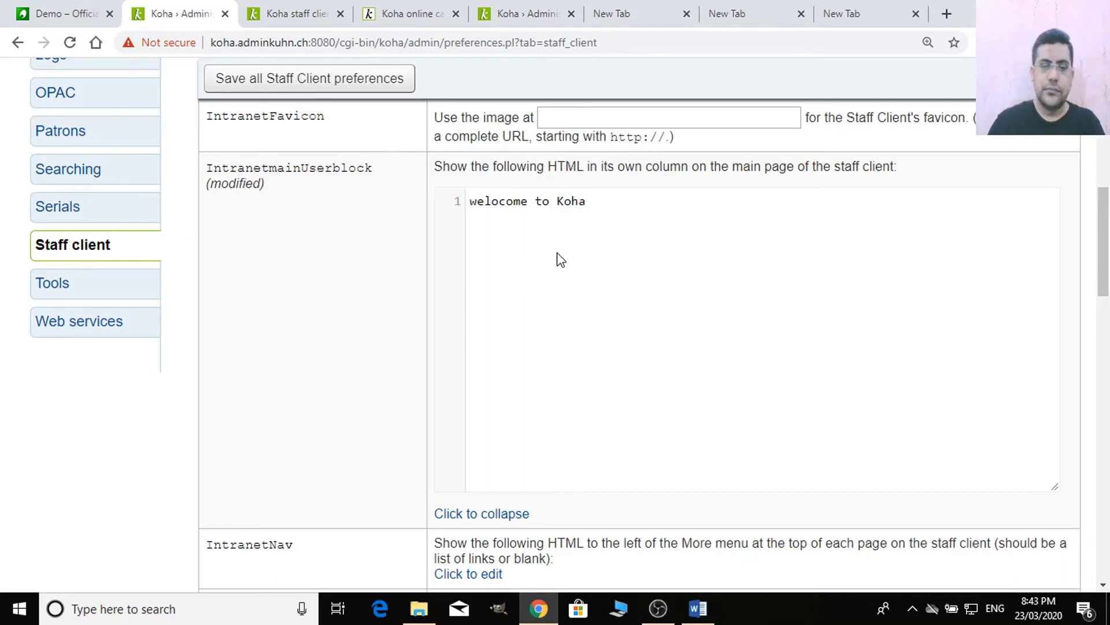
key("BackSpace")
type("W")
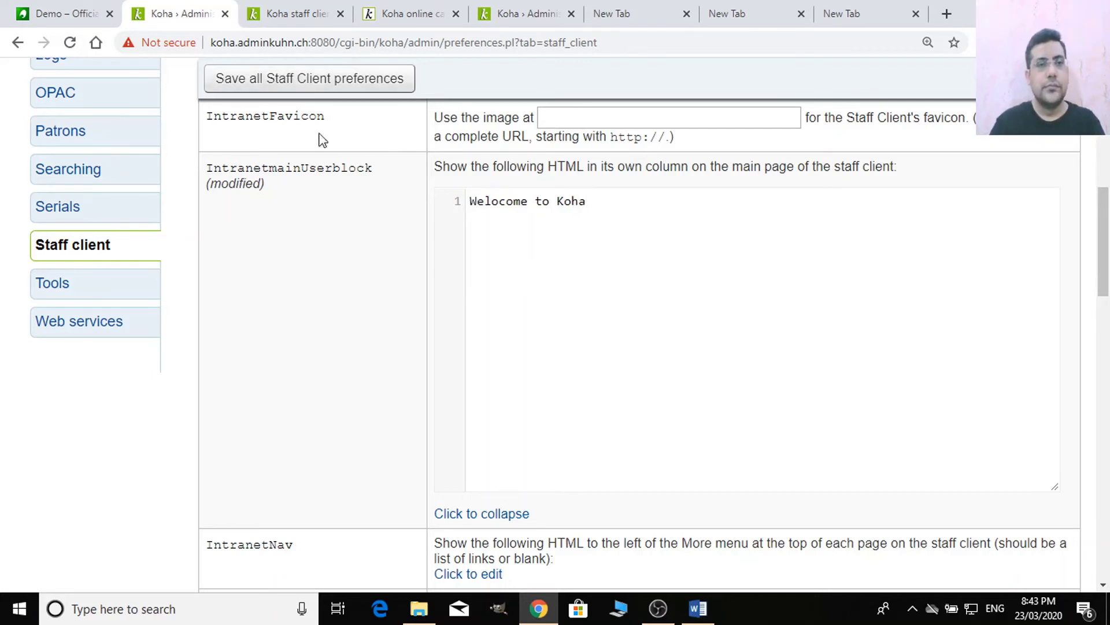
scroll(306, 310, "down", 2)
scroll(345, 404, "down", 1)
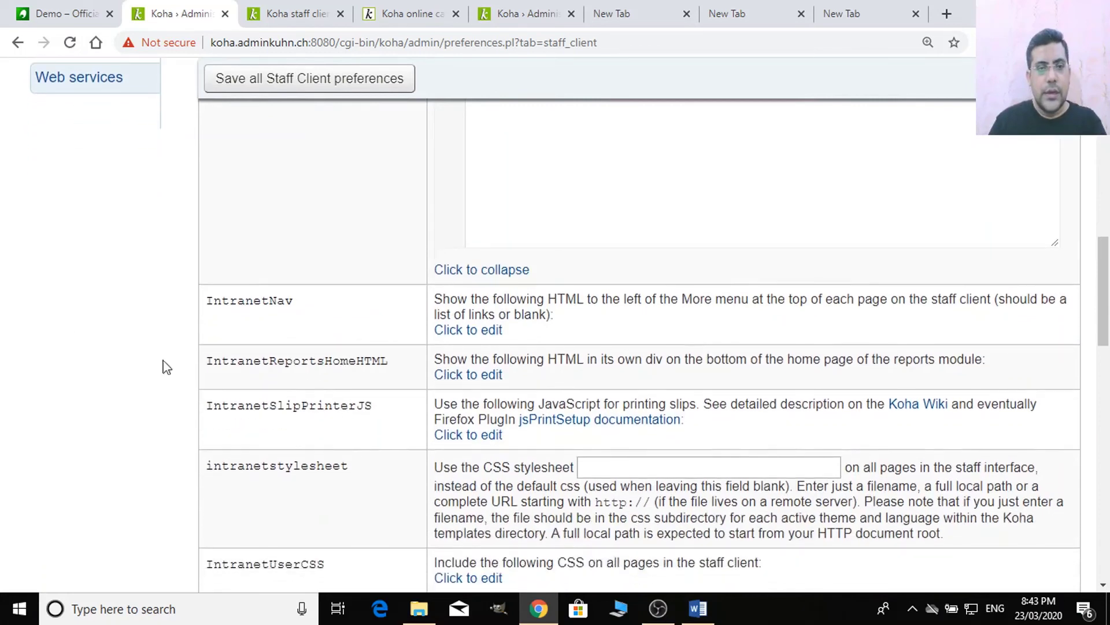
- Compare the staff home page with the Staff Client preferences, reviewing the remaining settings
left_click(276, 5)
left_click(163, 8)
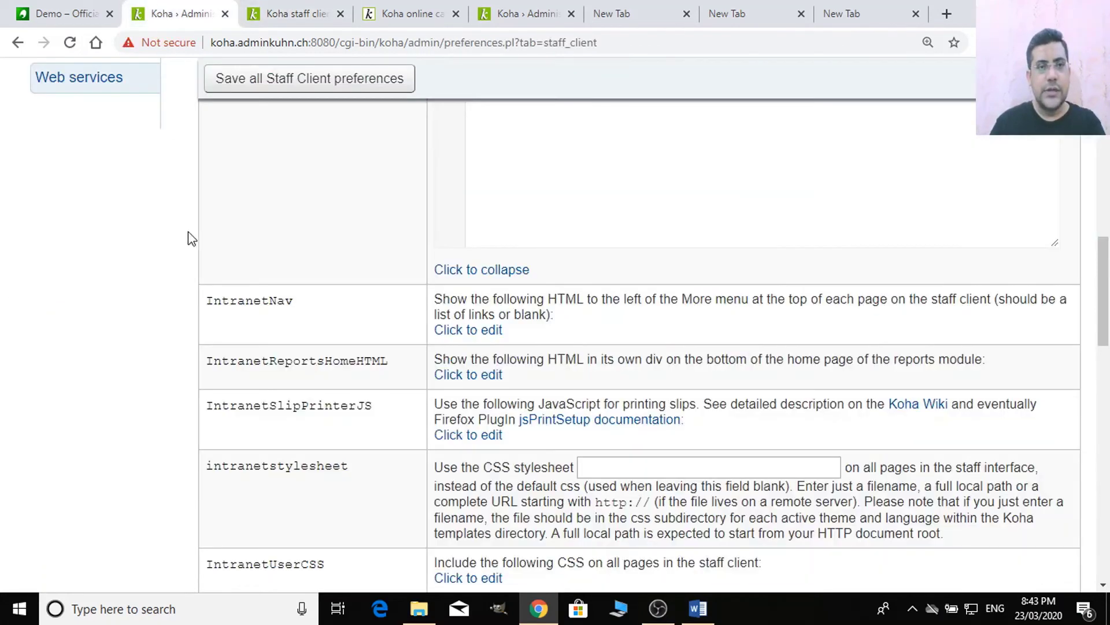
scroll(178, 255, "up", 10)
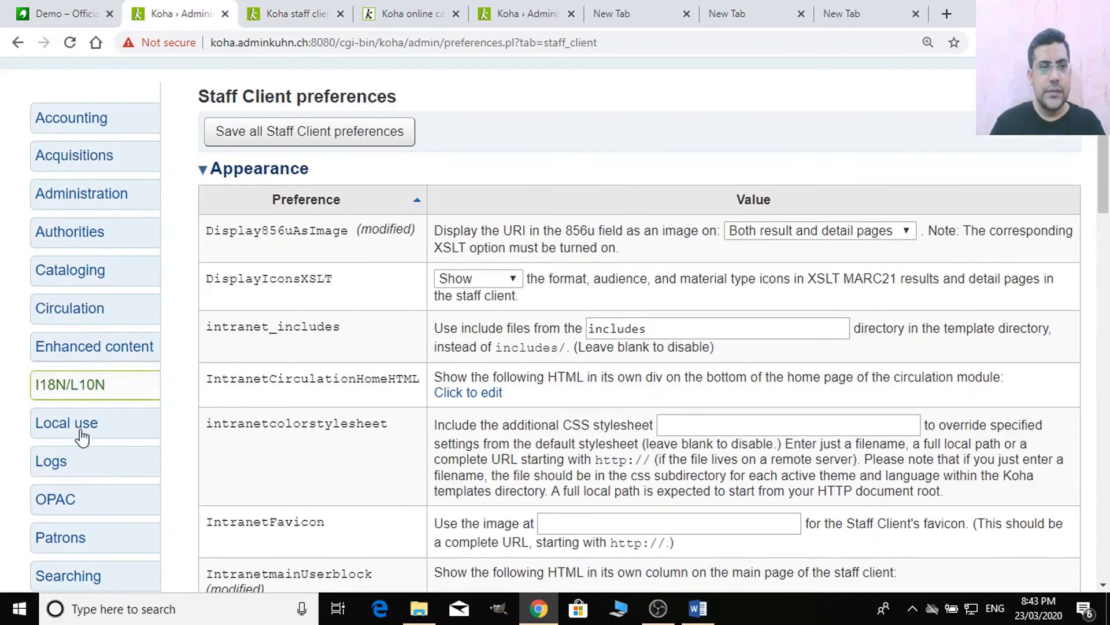
scroll(92, 290, "up", 3)
key("ctrl+Tab")
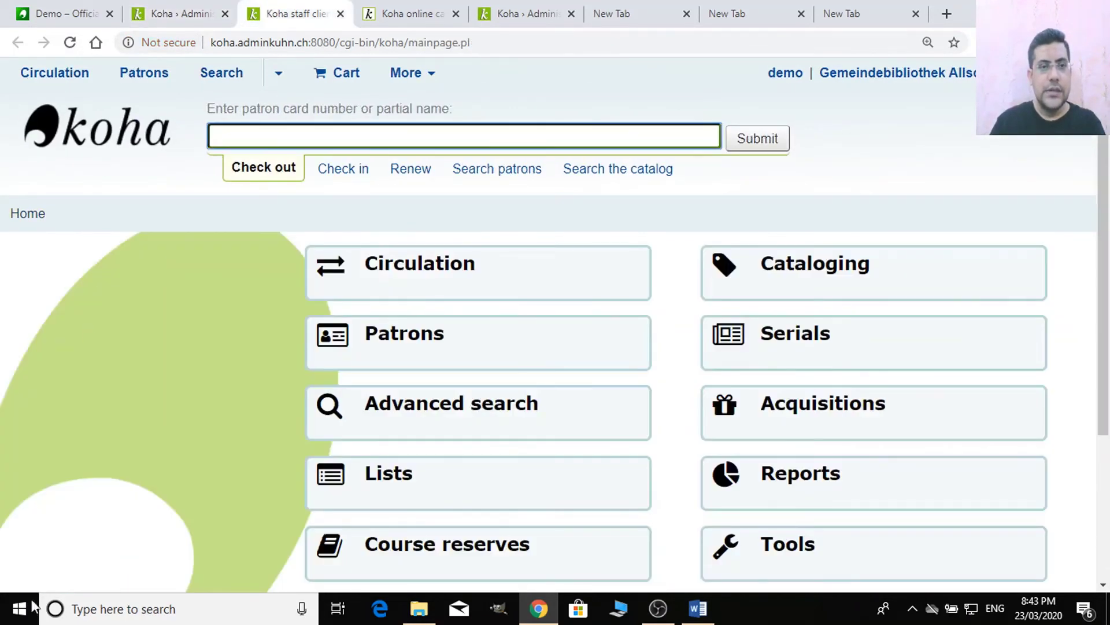
scroll(91, 271, "down", 2)
left_click(144, 18)
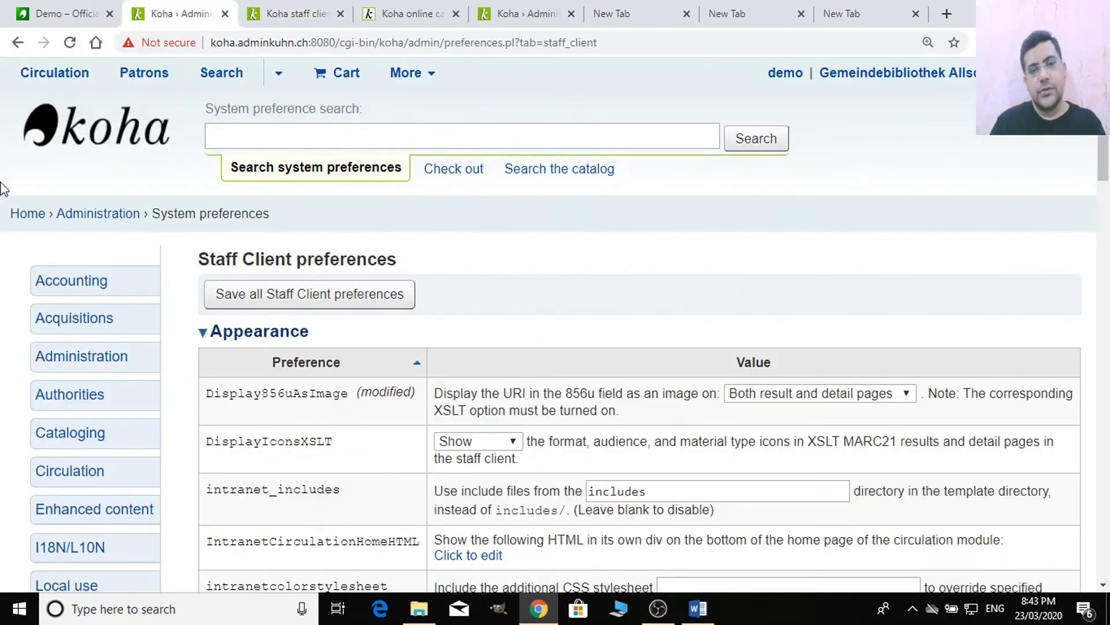
scroll(543, 476, "down", 8)
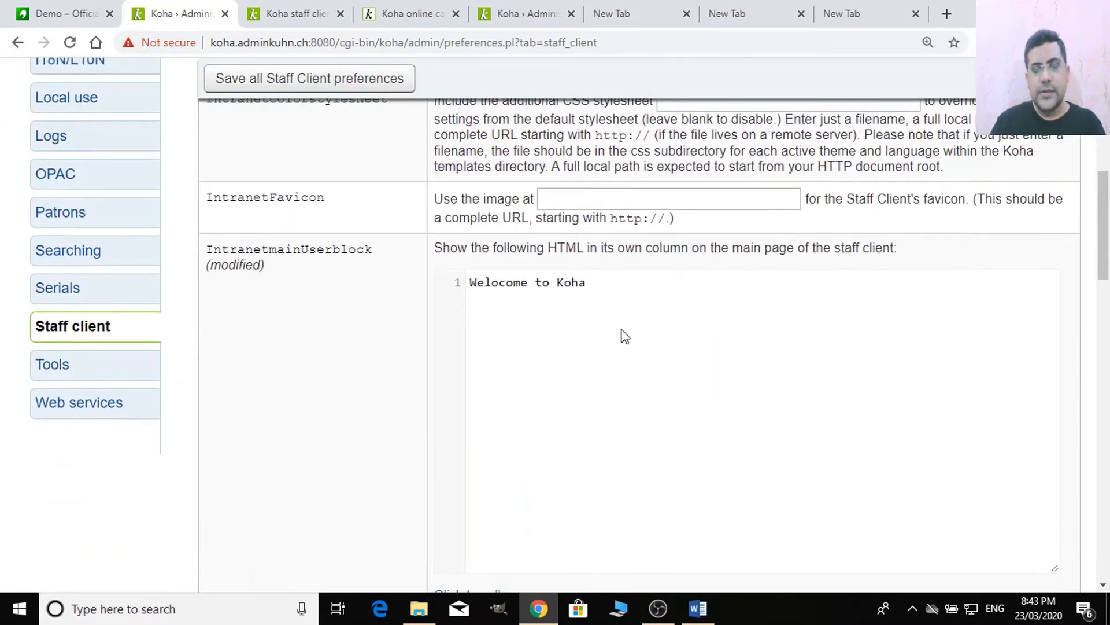
scroll(619, 334, "down", 6)
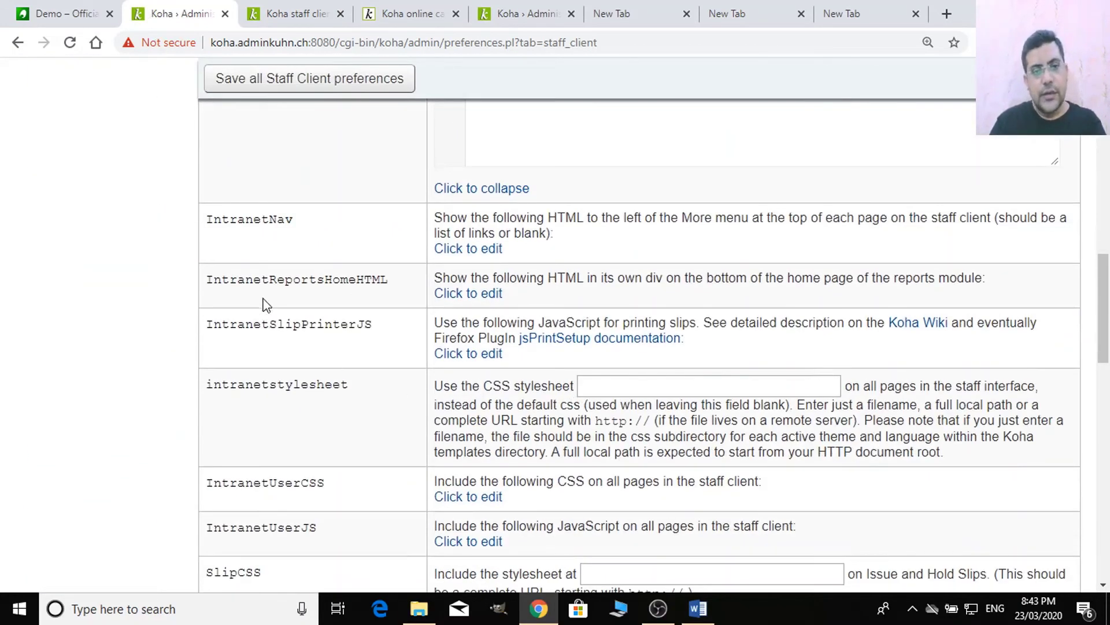
scroll(325, 347, "down", 1)
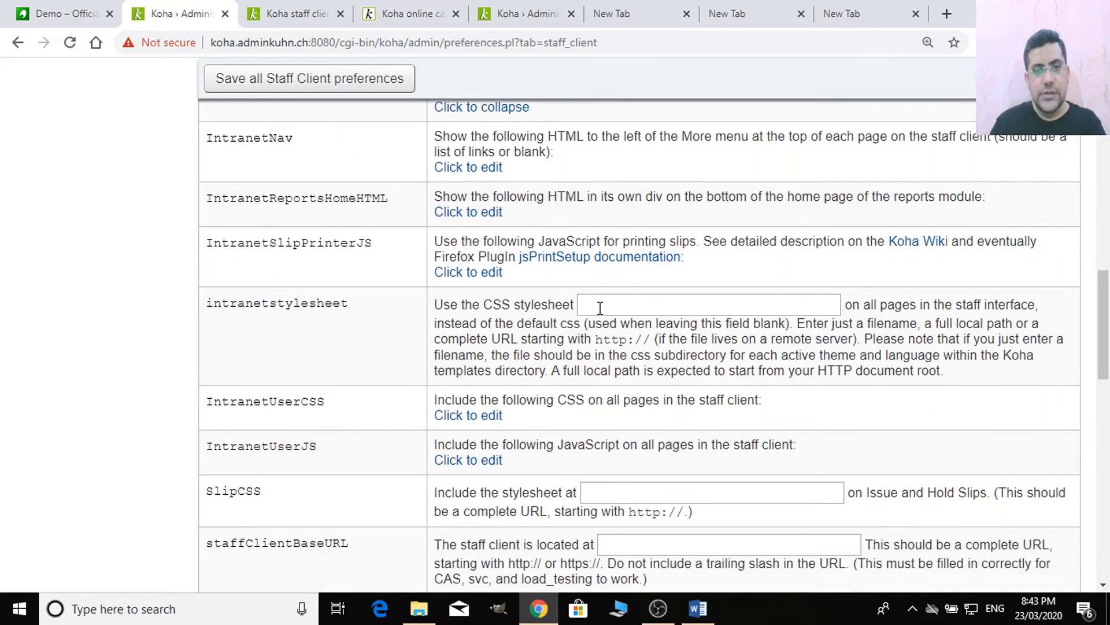
scroll(137, 195, "down", 3)
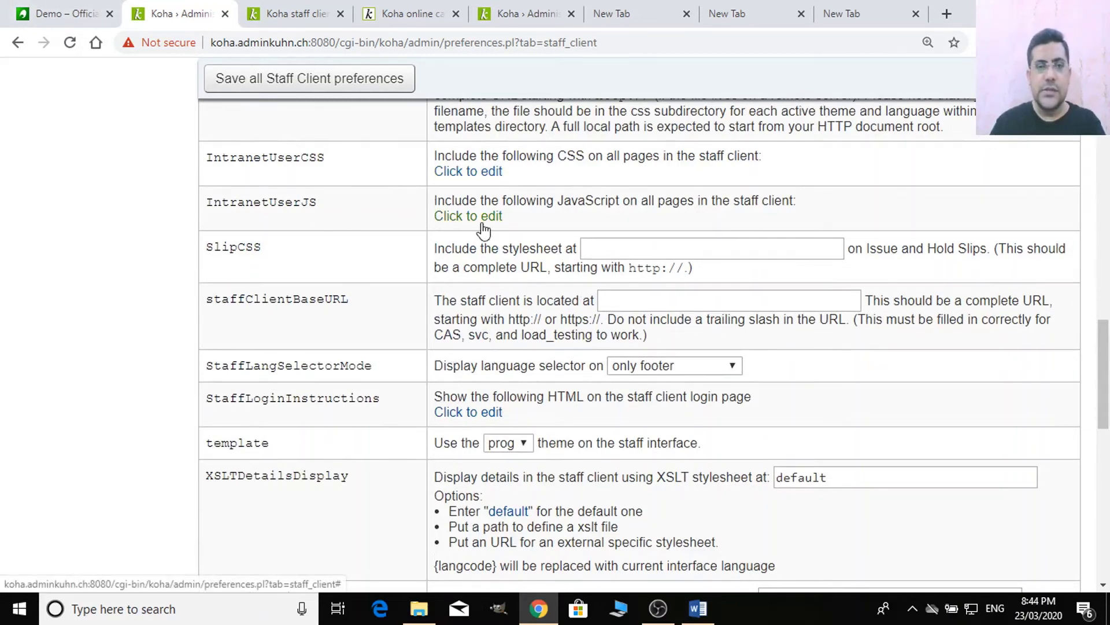
scroll(497, 431, "down", 10)
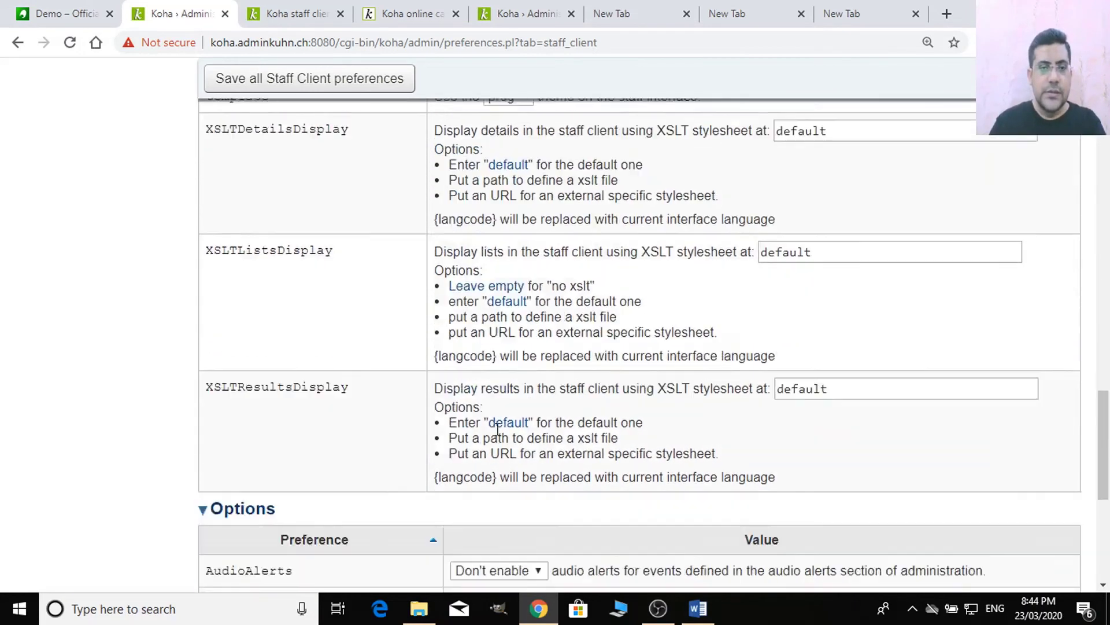
scroll(496, 429, "up", 5)
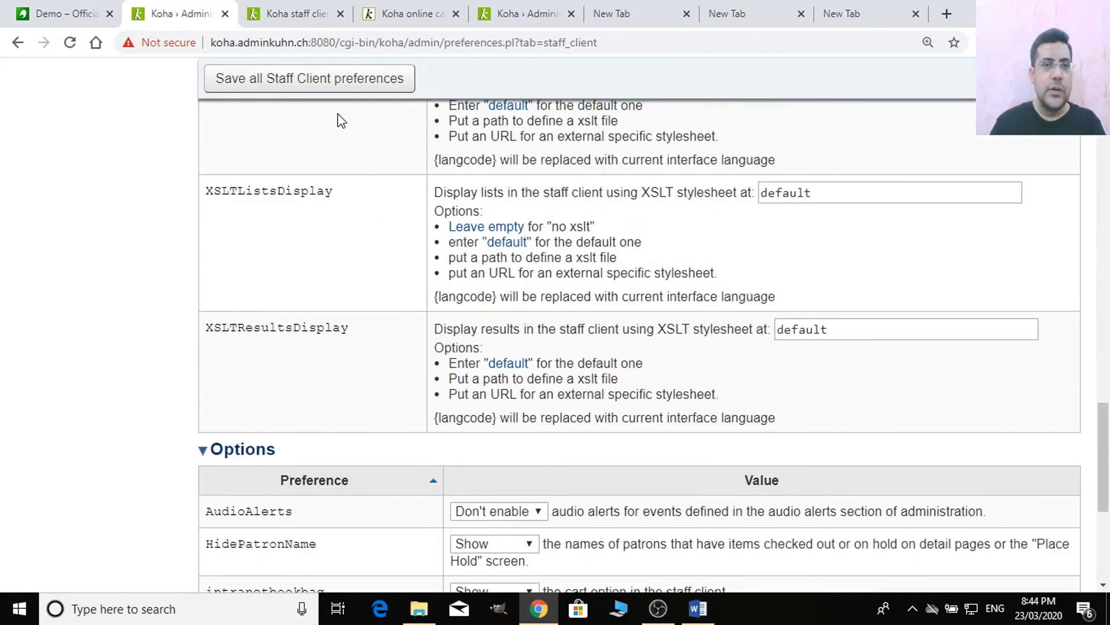
- Save all Staff Client preferences and reload the home page to see the Welcome block
left_click(340, 86)
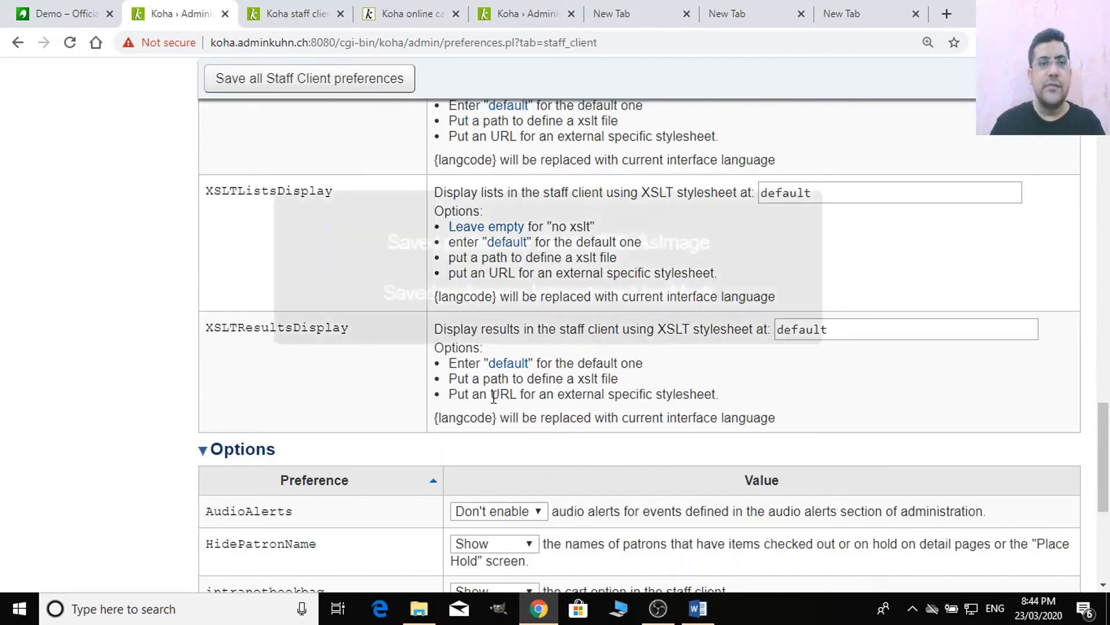
left_click(292, 16)
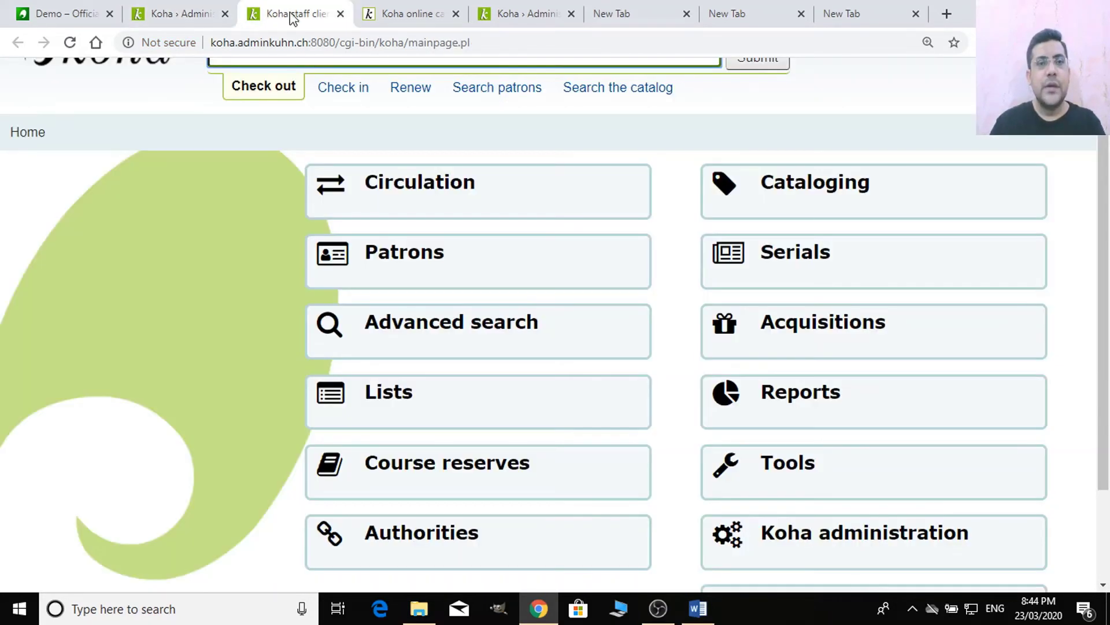
left_click(332, 42)
key("Return")
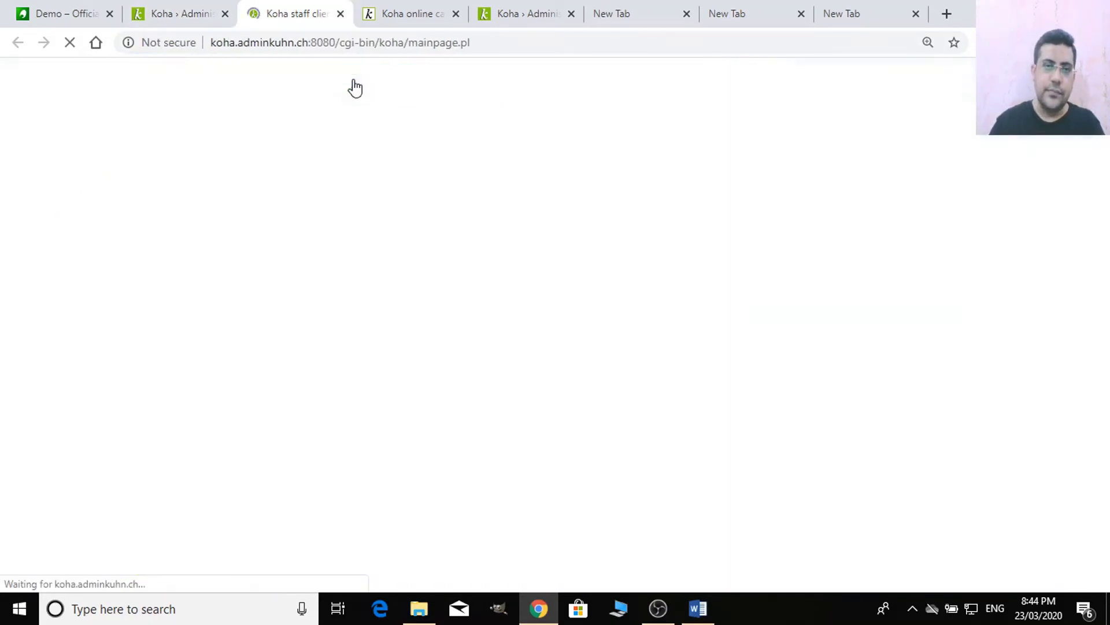
scroll(275, 276, "down", 4)
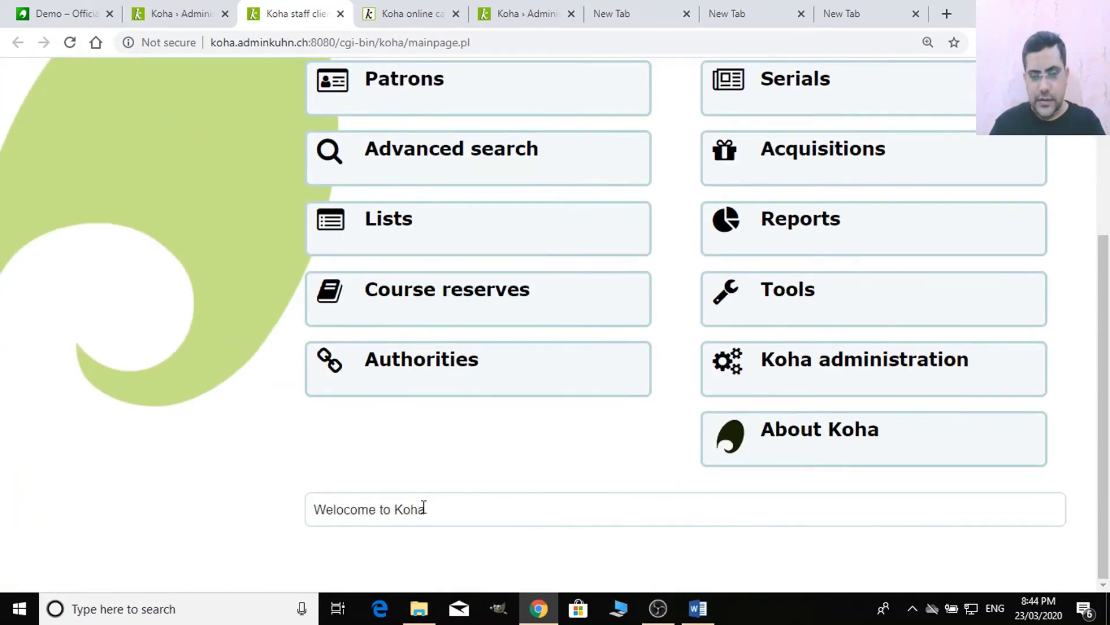
scroll(345, 423, "up", 5)
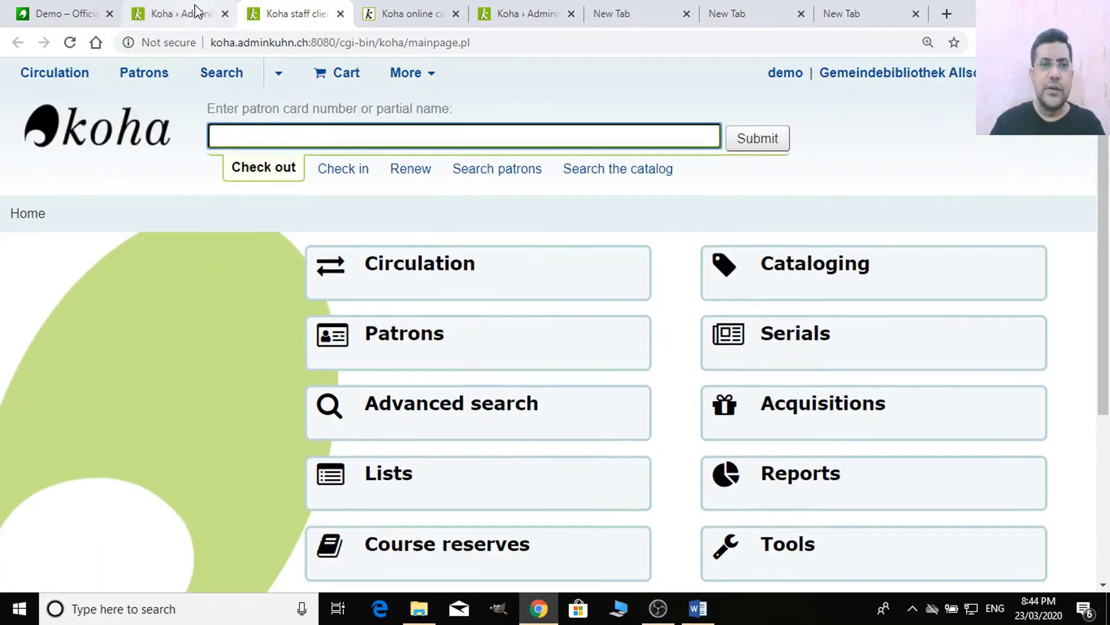
- Review the saved preferences page, then log out of the staff client
left_click(196, 12)
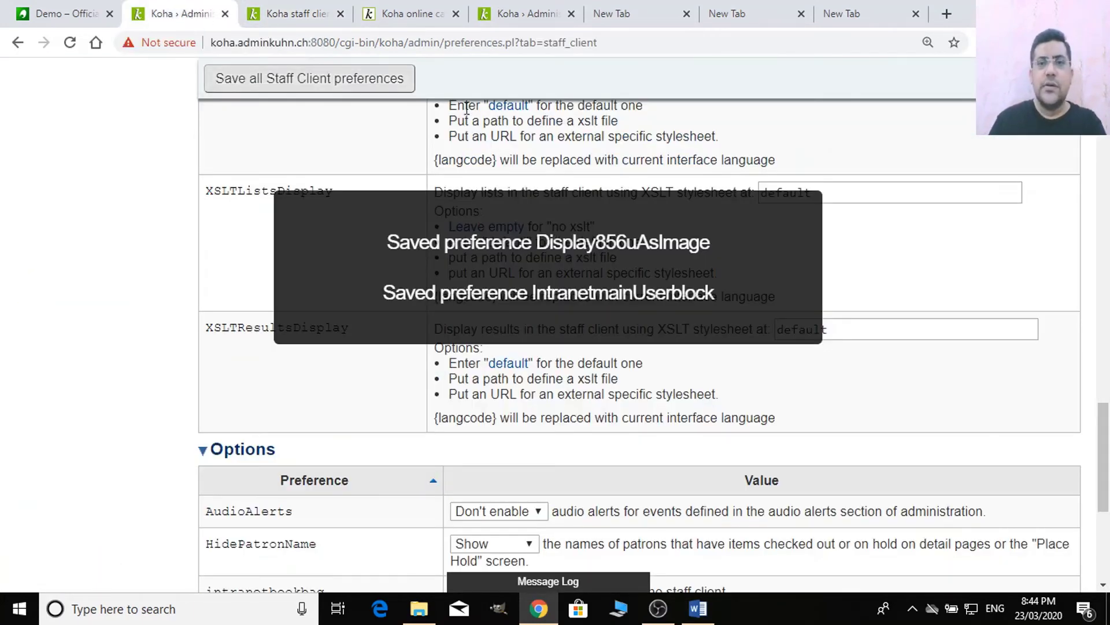
scroll(567, 265, "up", 5)
scroll(564, 265, "up", 15)
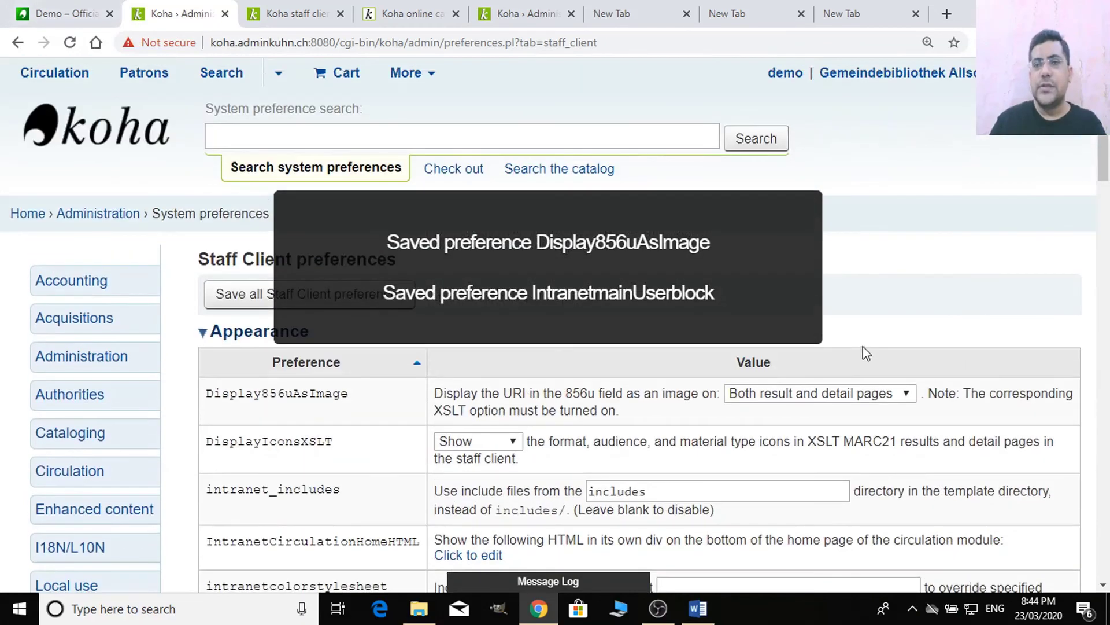
scroll(349, 448, "down", 10)
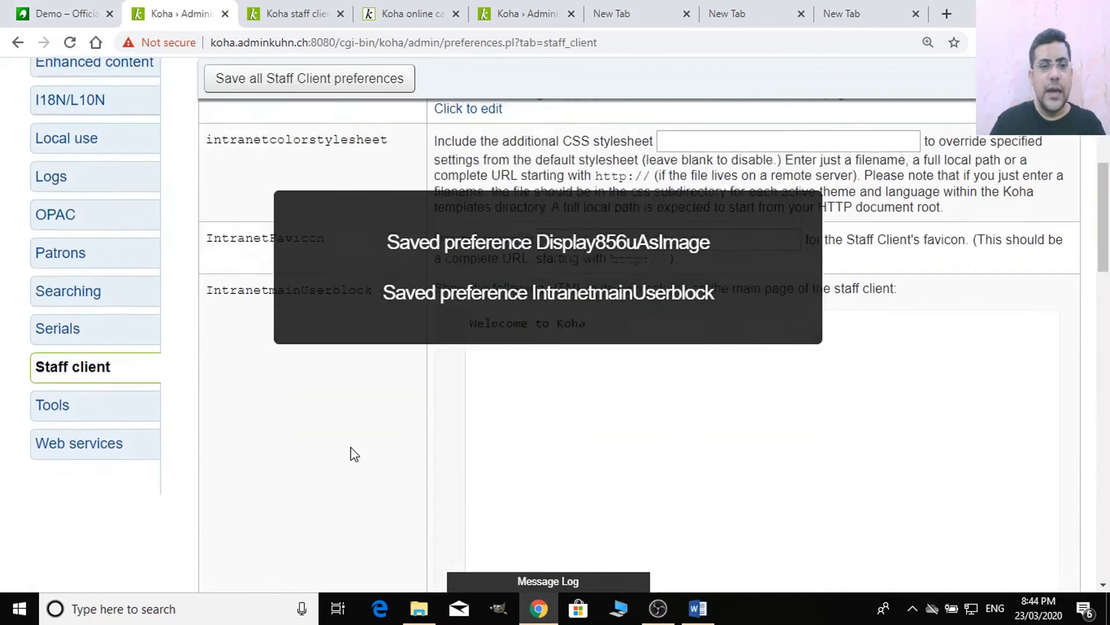
scroll(349, 452, "down", 3)
scroll(359, 463, "up", 15)
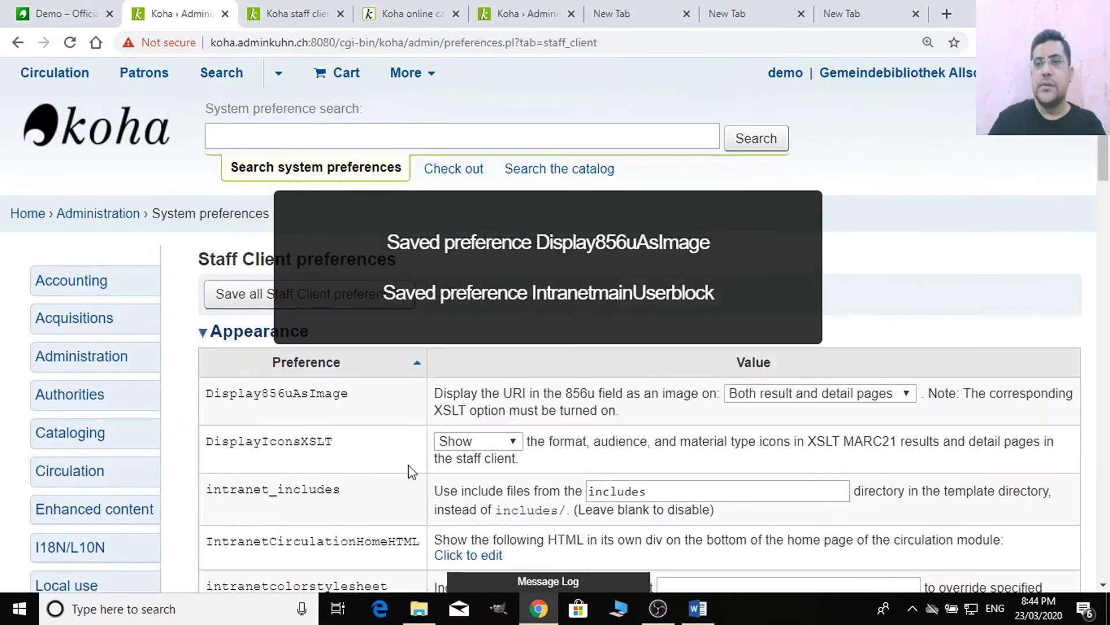
left_click(947, 72)
left_click(921, 194)
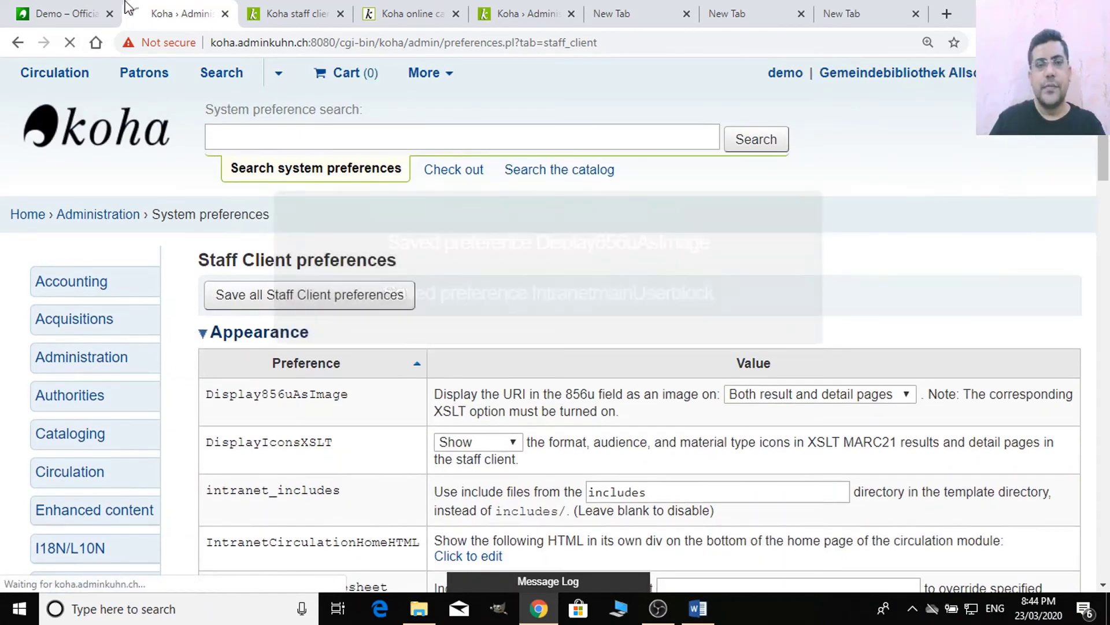
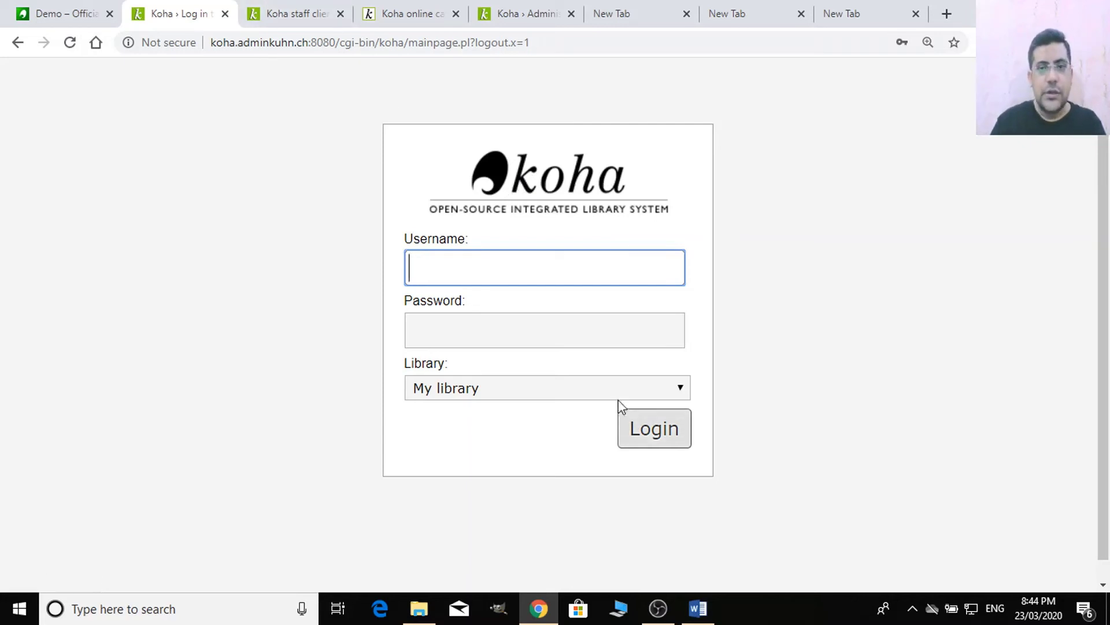
- Sign in to the staff client with the saved staff login
left_click(558, 267)
left_click(530, 330)
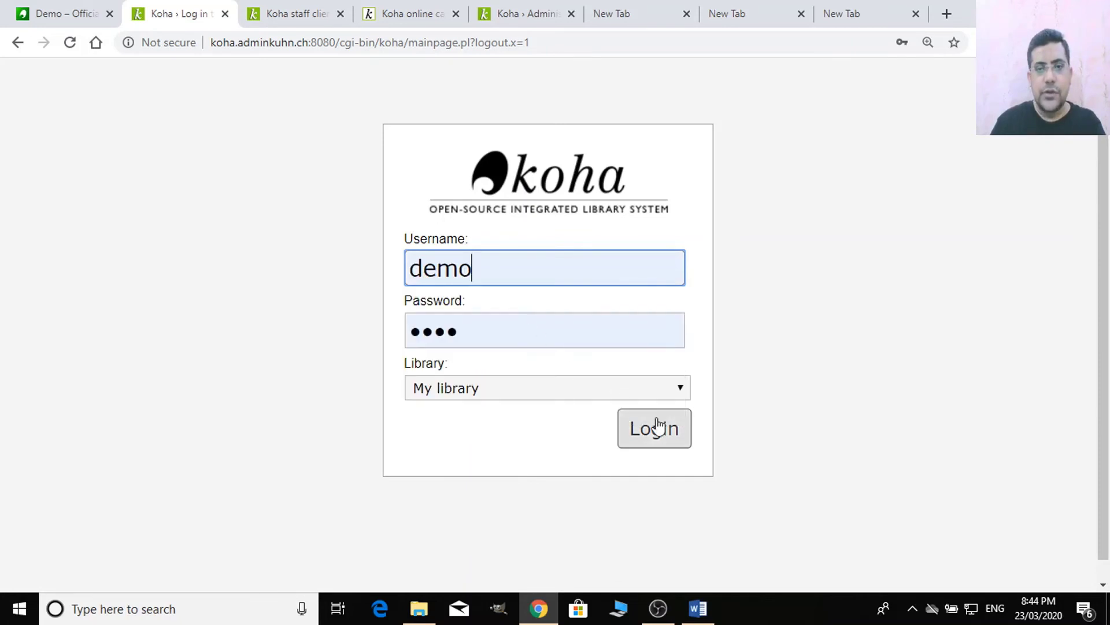
left_click(653, 428)
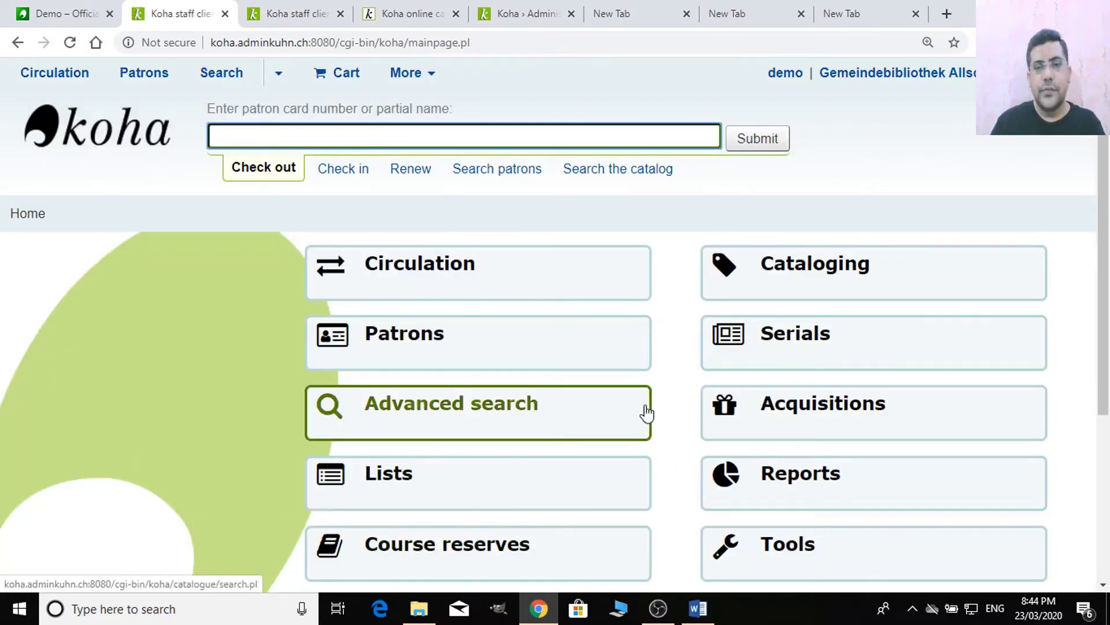
scroll(644, 411, "down", 4)
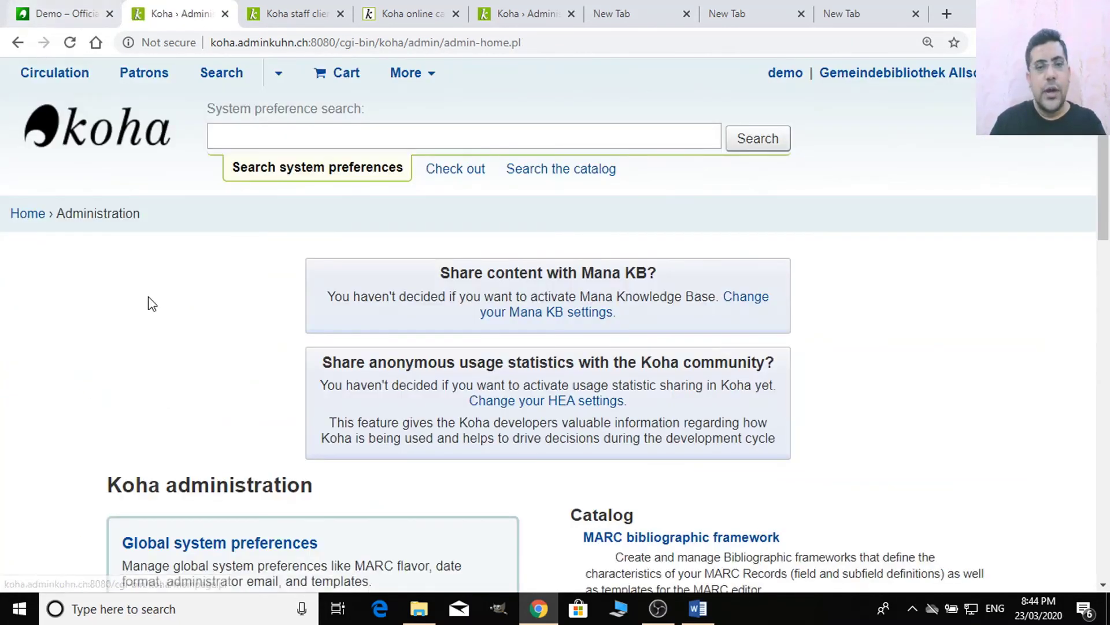
scroll(289, 241, "down", 8)
- Open Global system preferences > Staff client and start editing the empty IntranetUserJS
double_click(297, 215)
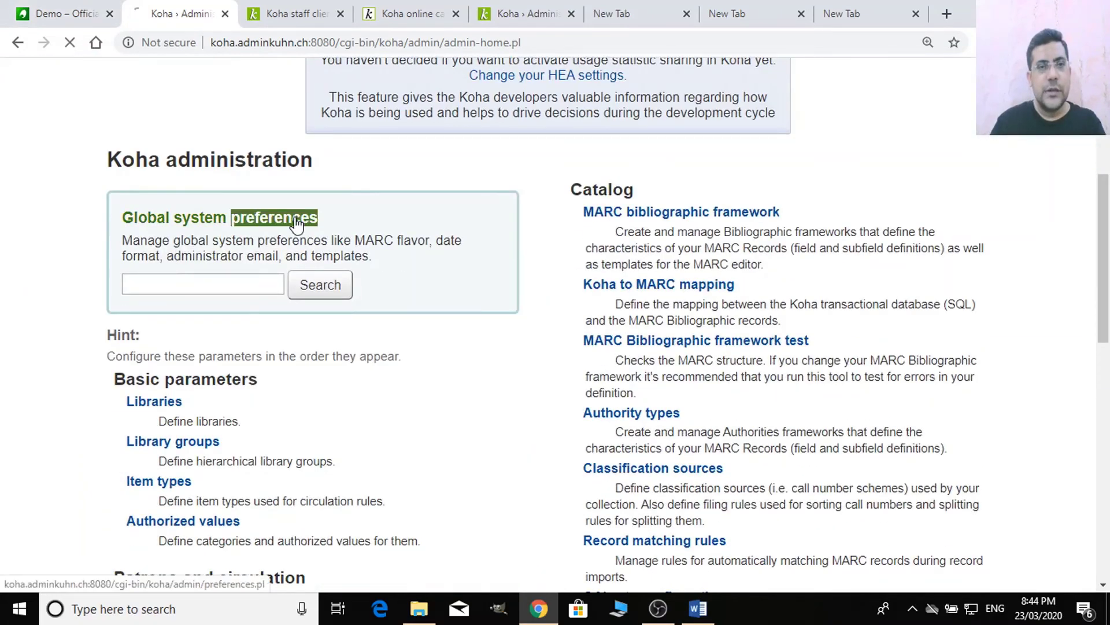
scroll(514, 392, "down", 8)
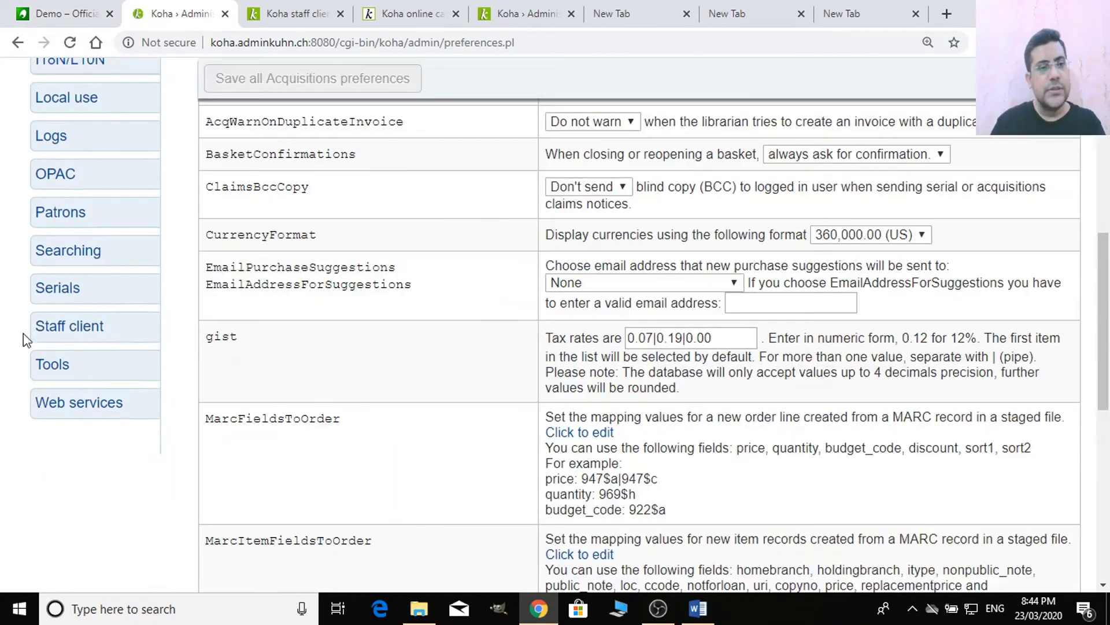
left_click(86, 336)
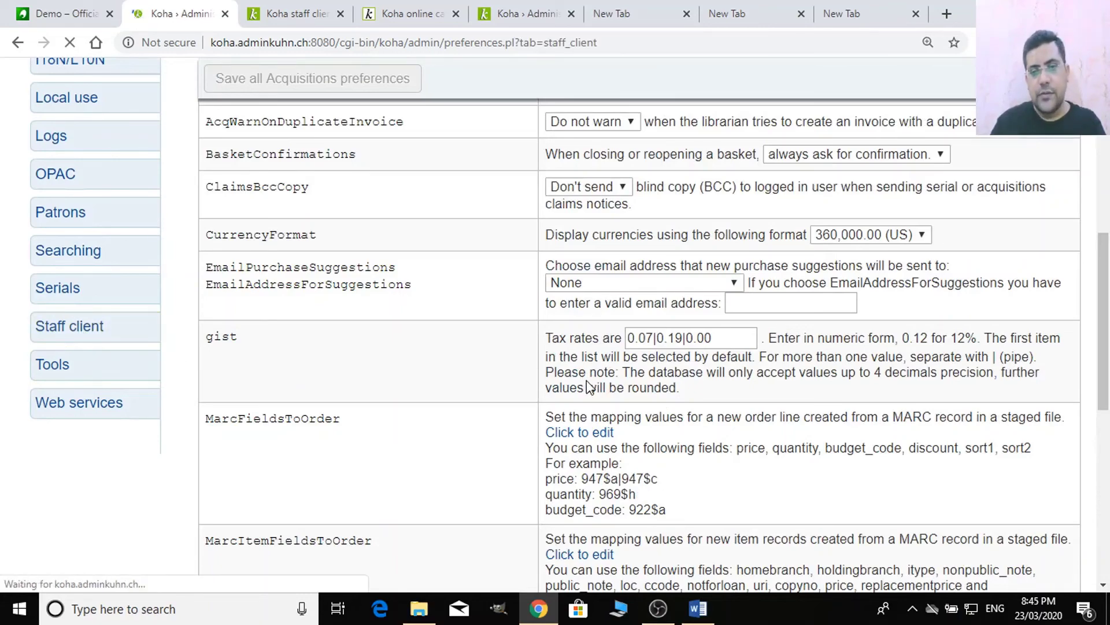
scroll(589, 385, "down", 15)
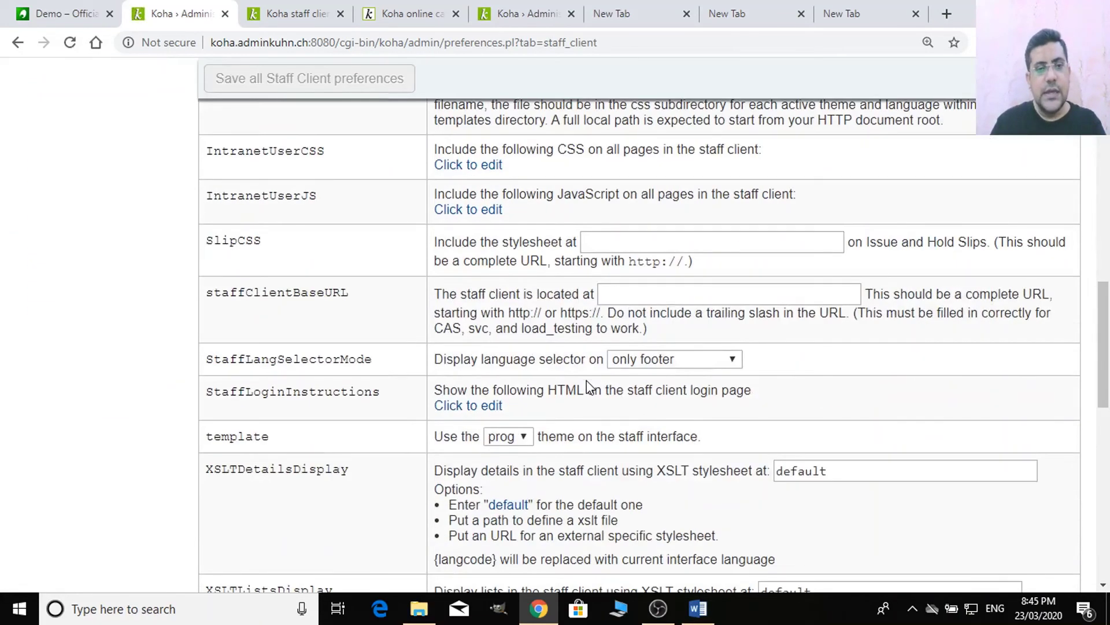
scroll(588, 385, "down", 5)
scroll(589, 386, "up", 6)
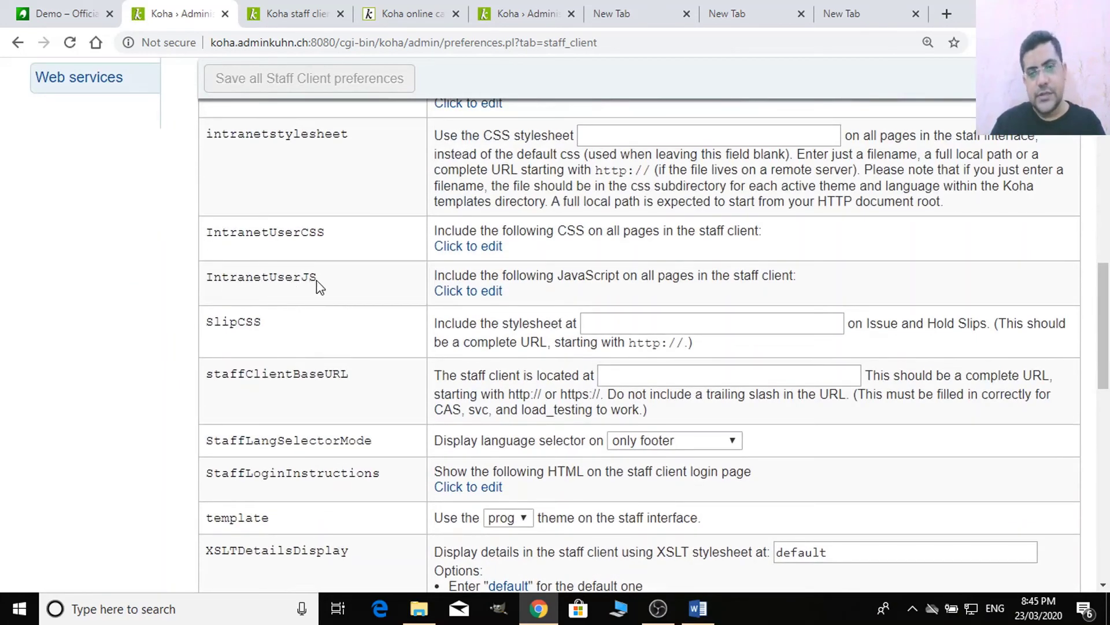
left_click(478, 291)
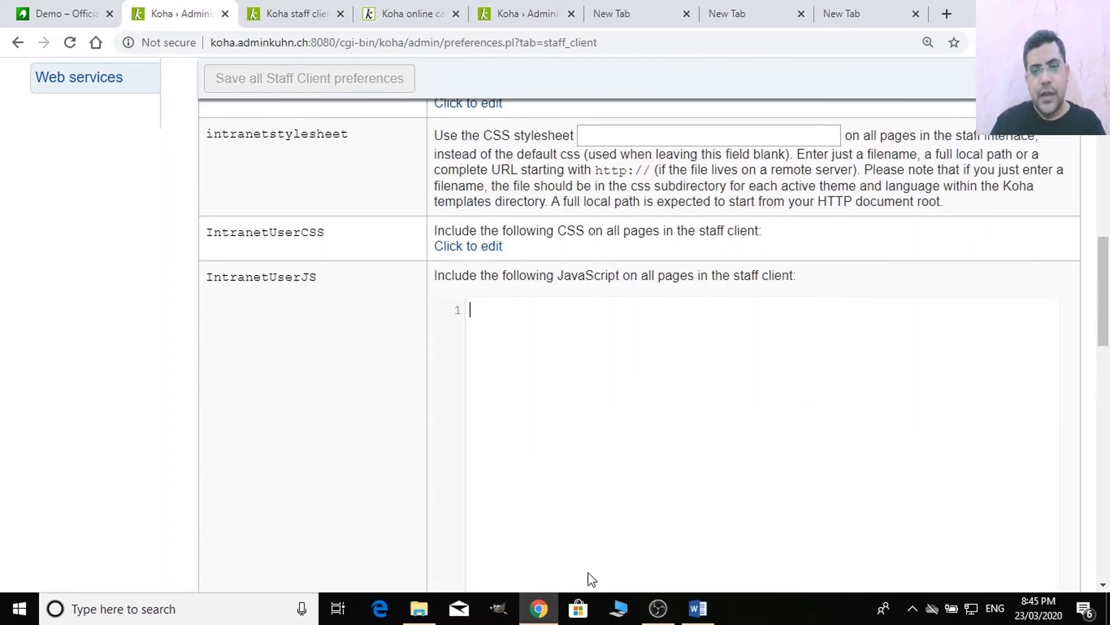
- Switch to the Word document and review the style and script code block
left_click(698, 608)
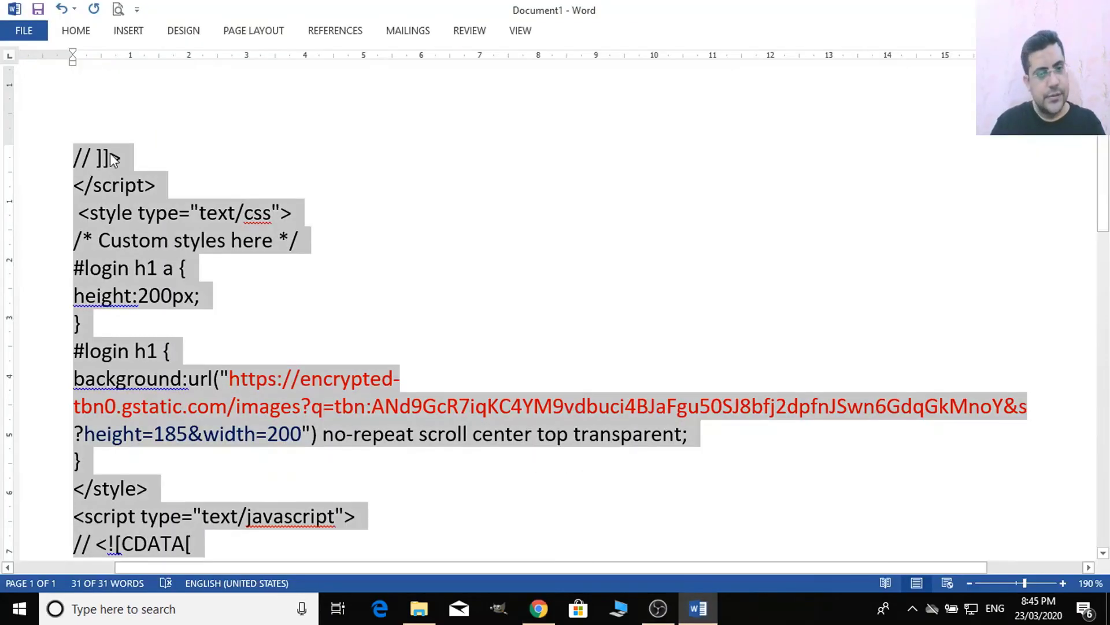
scroll(384, 404, "down", 3)
left_click(401, 444)
scroll(146, 218, "up", 4)
scroll(223, 322, "down", 3)
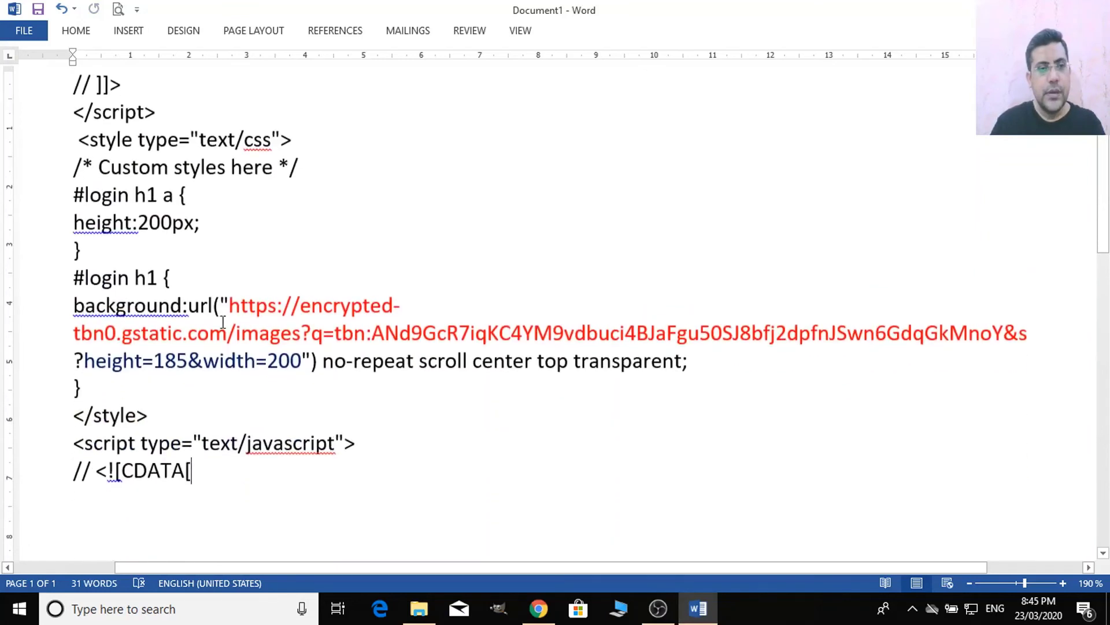
left_click_drag(77, 86, 225, 480)
left_click(456, 431)
double_click(457, 443)
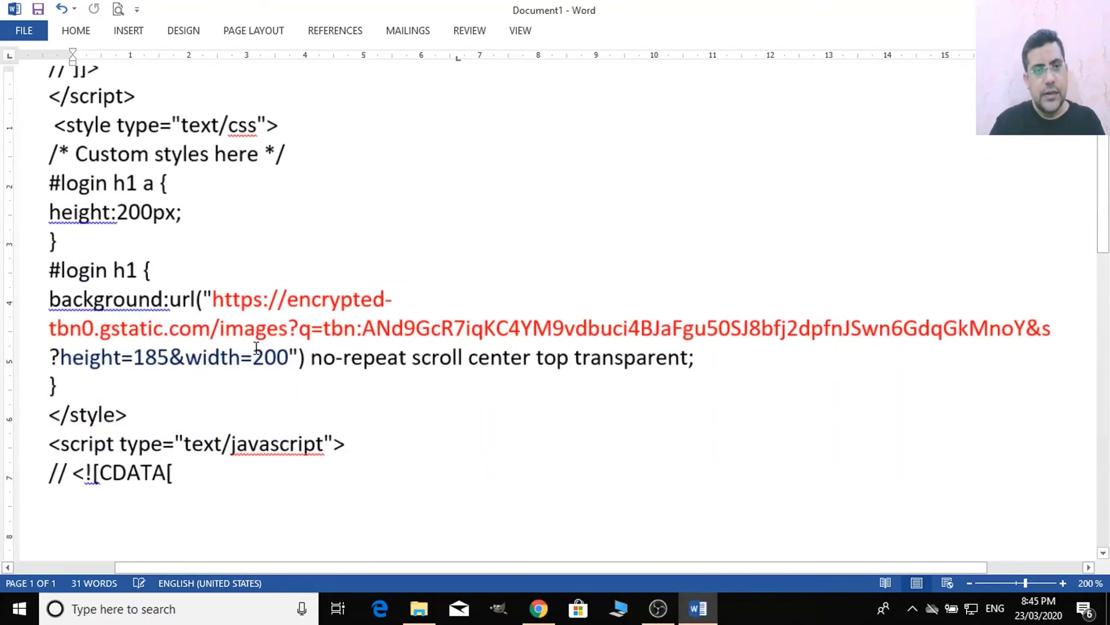
scroll(217, 283, "up", 1)
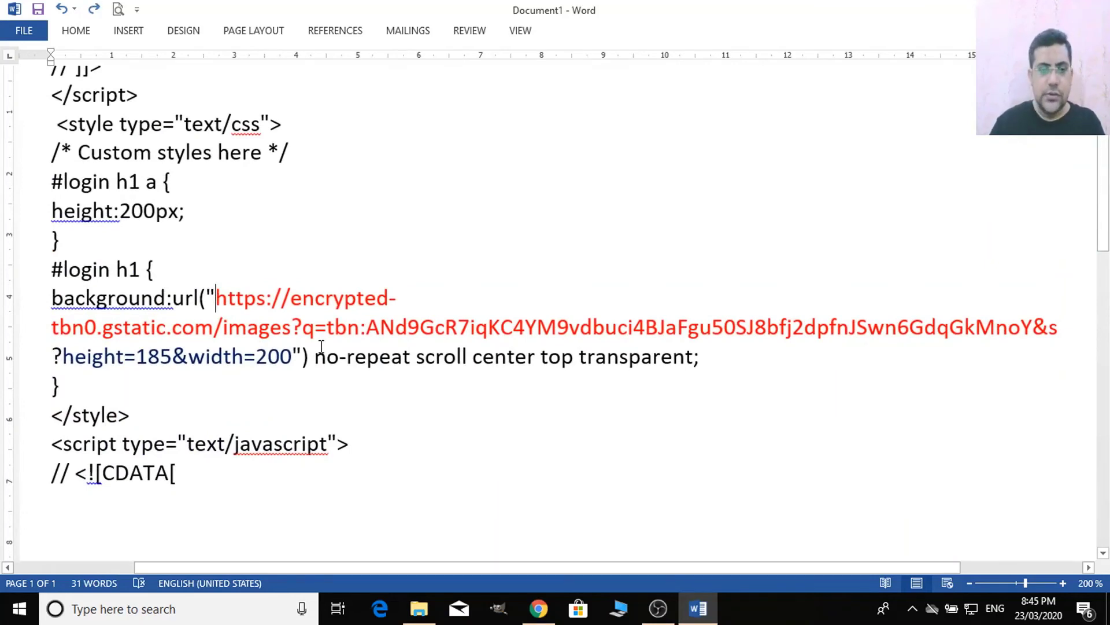
- Inspect the logo image URL and its height=185&width=200 size parameters
key("shift+Right")
key("shift+Right")
key("shift+Right")
key("shift+Right")
key("shift+Right")
key("shift+Right")
key("shift+Right")
key("shift+Right")
key("shift+Right")
key("shift+Right")
key("shift+Right")
key("shift+Right")
key("shift+Right")
key("shift+Right")
key("shift+Right")
key("shift+Right")
key("shift+Right")
key("shift+Right")
key("shift+Right")
key("shift+Right")
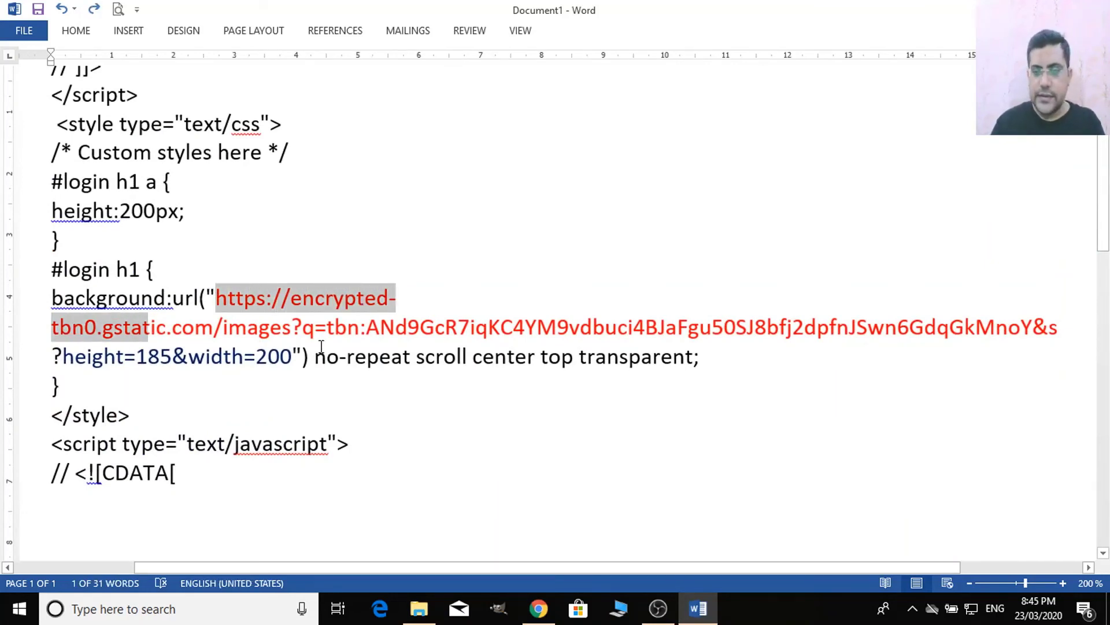
key("shift+Right")
key("shift+Right")
key("shift+Right")
key("shift+Right")
key("shift+Right")
key("shift+Right")
key("shift+Right")
key("shift+Right")
key("shift+Right")
key("shift+Right")
key("shift+Right")
key("shift+Right")
key("shift+Right")
key("shift+Right")
key("shift+Right")
key("shift+Right")
key("shift+Right")
key("shift+Right")
key("shift+Right")
key("shift+Right")
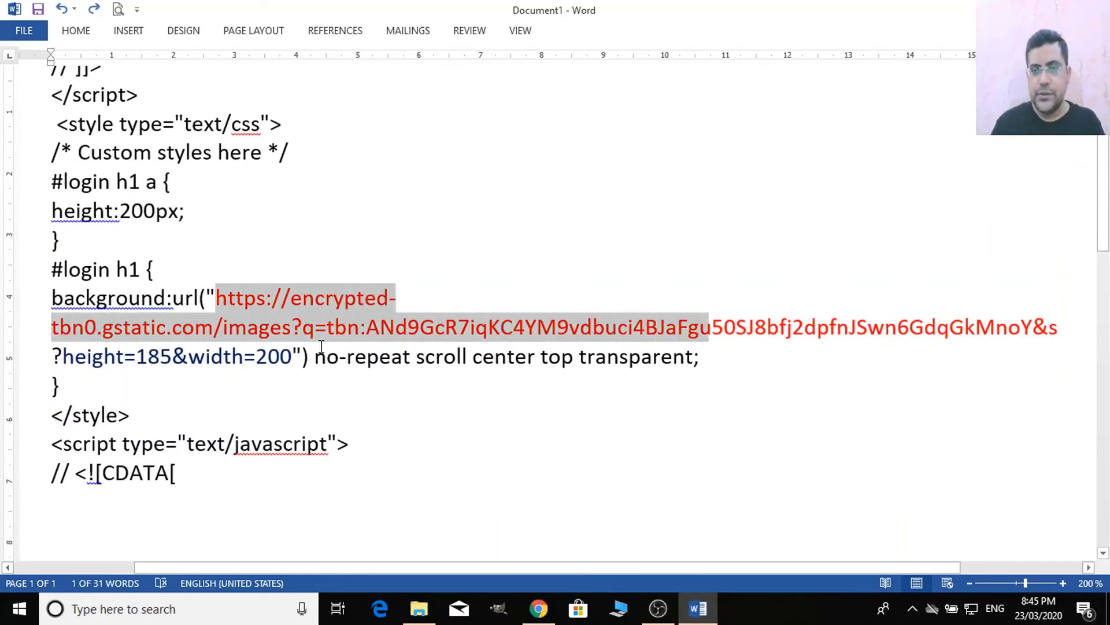
key("shift+Right")
key("shift+Right")
key("shift+Right")
key("shift+Right")
key("shift+Right")
key("shift+Right")
key("shift+Right")
key("shift+Right")
key("shift+Right")
key("shift+Right")
key("shift+Right")
key("shift+Right")
key("shift+Right")
key("shift+Right")
key("shift+Right")
key("shift+Right")
key("shift+Right")
key("shift+Right")
key("shift+Right")
key("shift+Right")
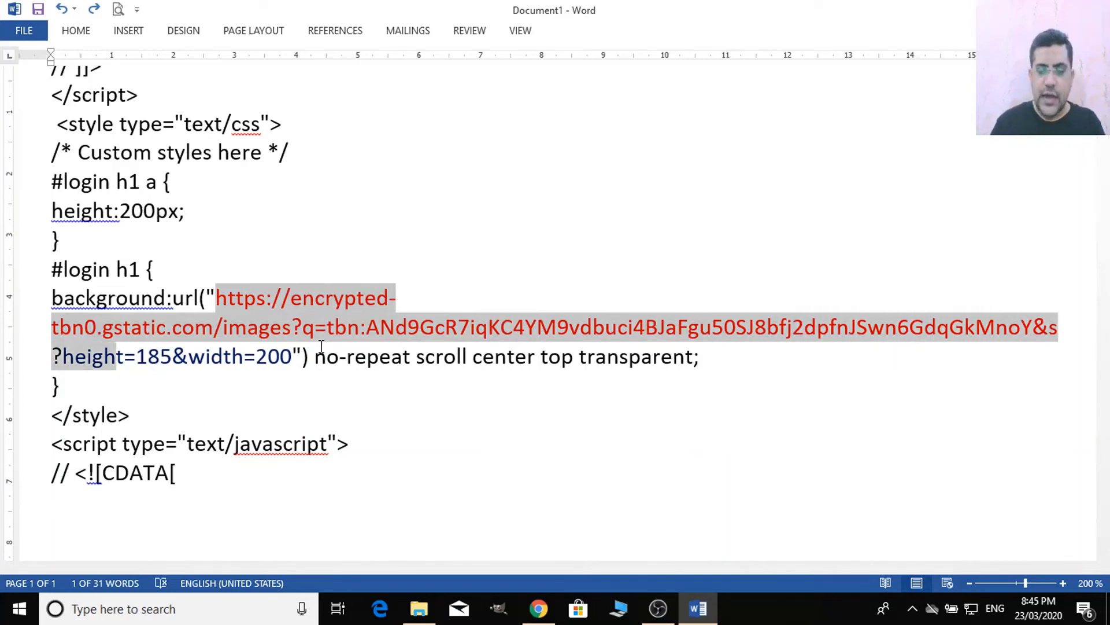
key("shift+Left")
key("shift+Left")
key("shift+Left")
key("shift+Left")
key("shift+Left")
key("shift+Left")
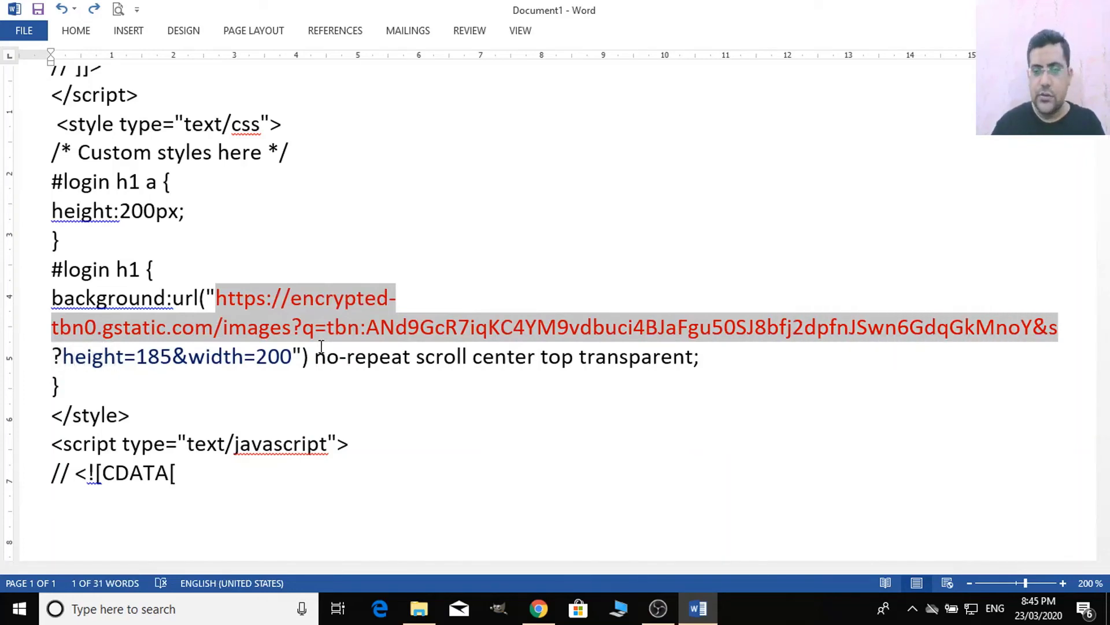
scroll(278, 324, "down", 1)
left_click(294, 284)
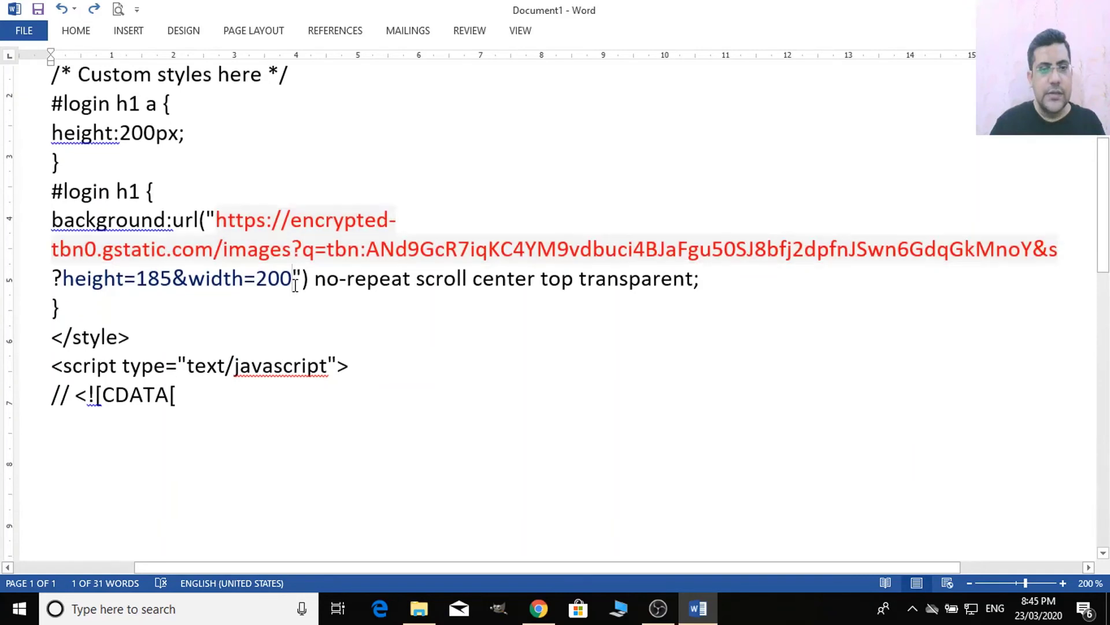
left_click_drag(294, 284, 82, 281)
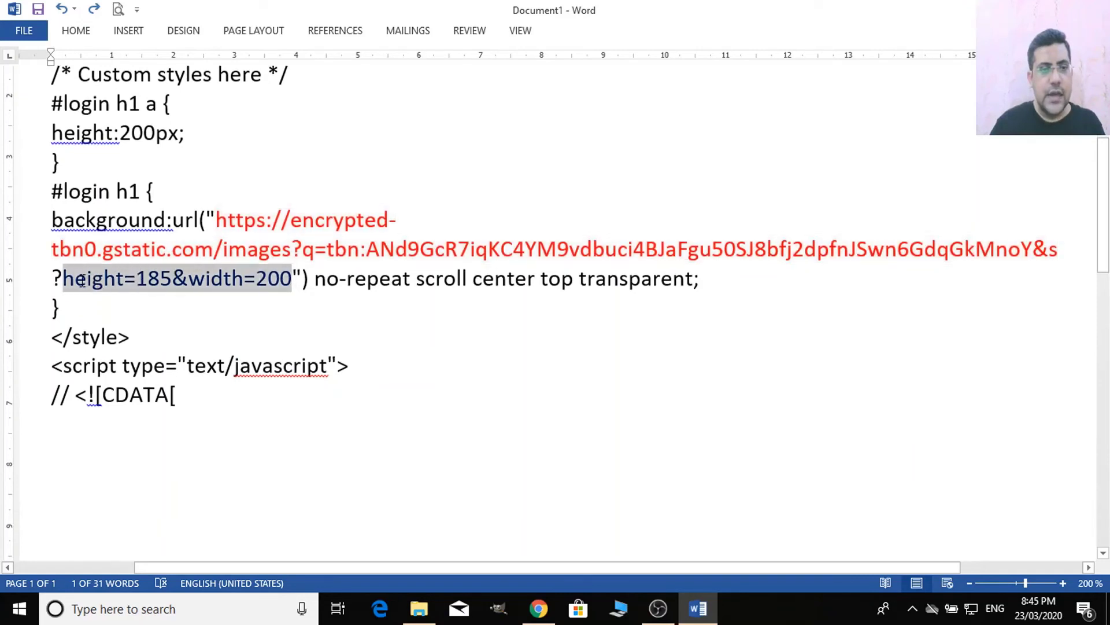
left_click(137, 281)
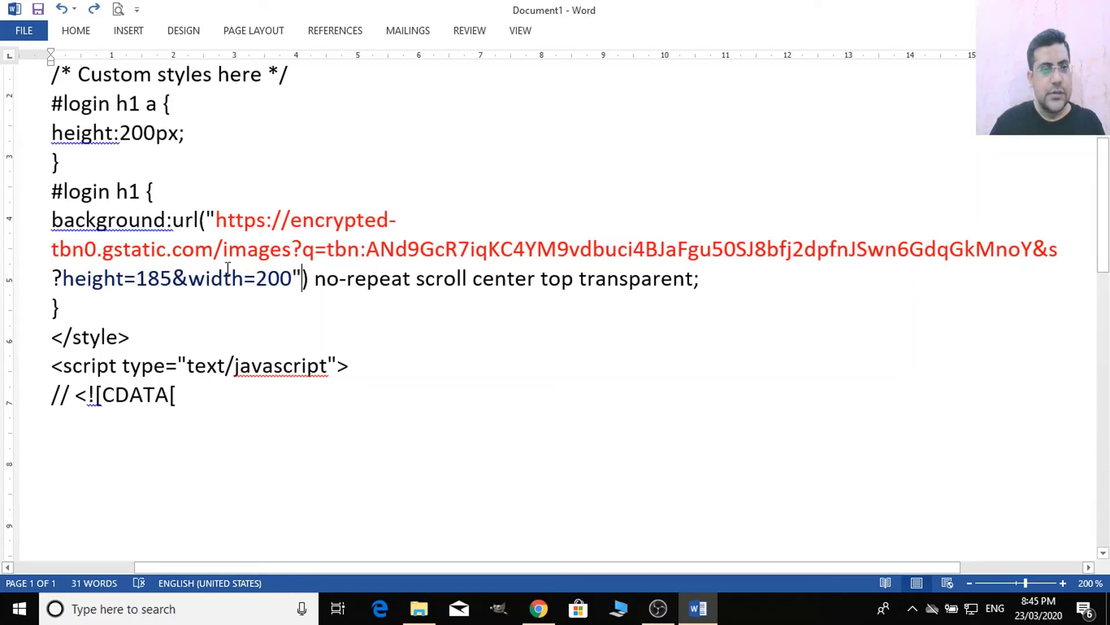
left_click_drag(218, 219, 556, 246)
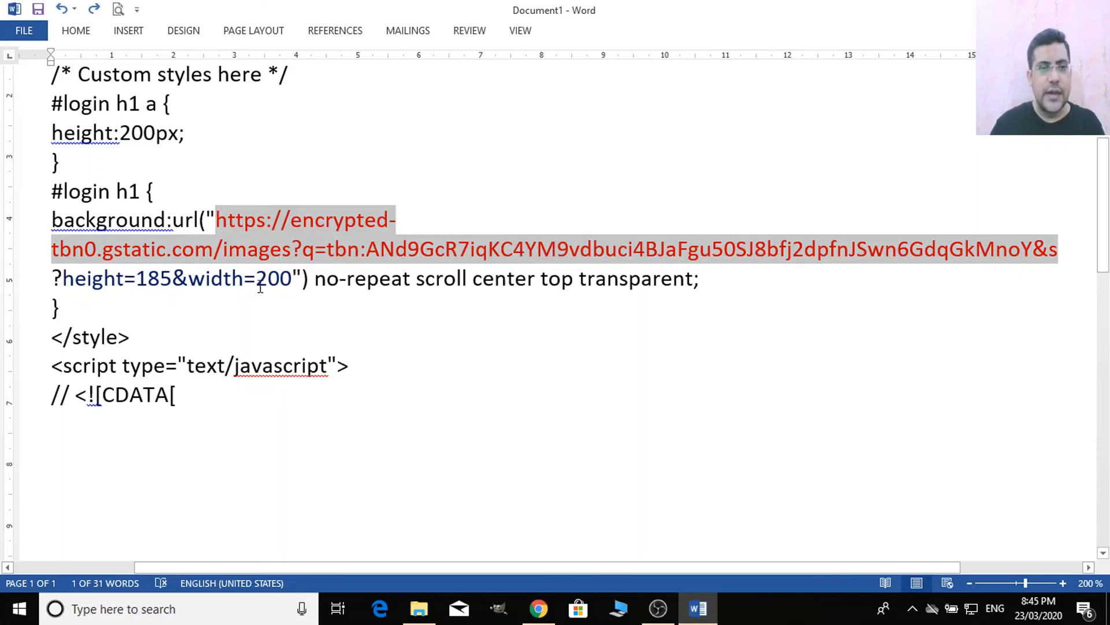
left_click(388, 416)
- Paste back the closing style and script lines, then select the whole code
scroll(393, 417, "up", 3)
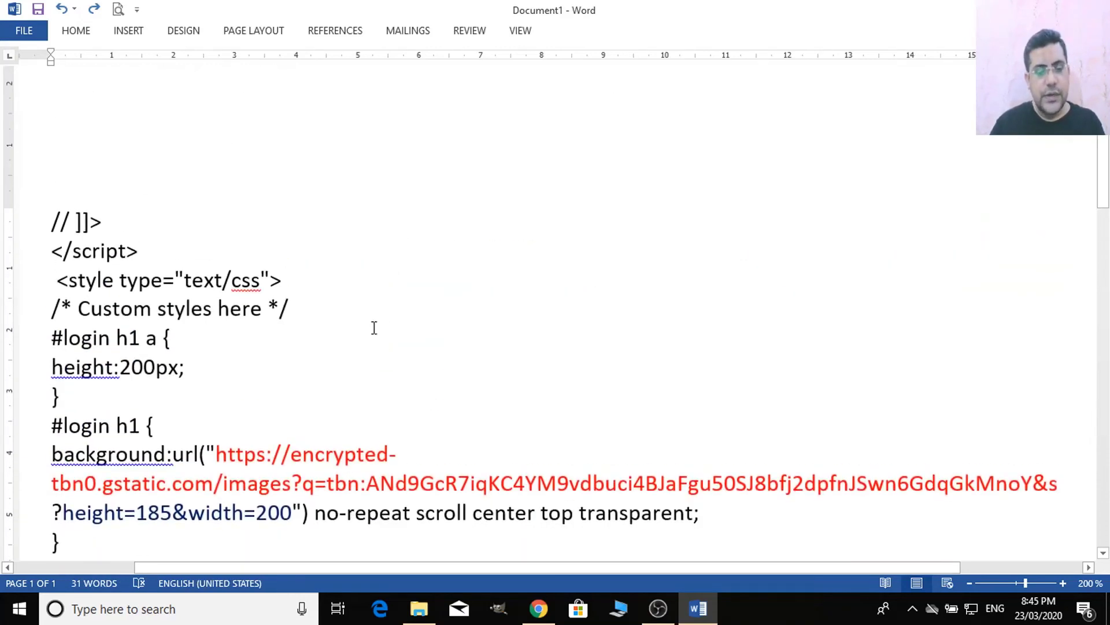
type("</style> <script type=\"text/javascript\"> // <![CDATA[")
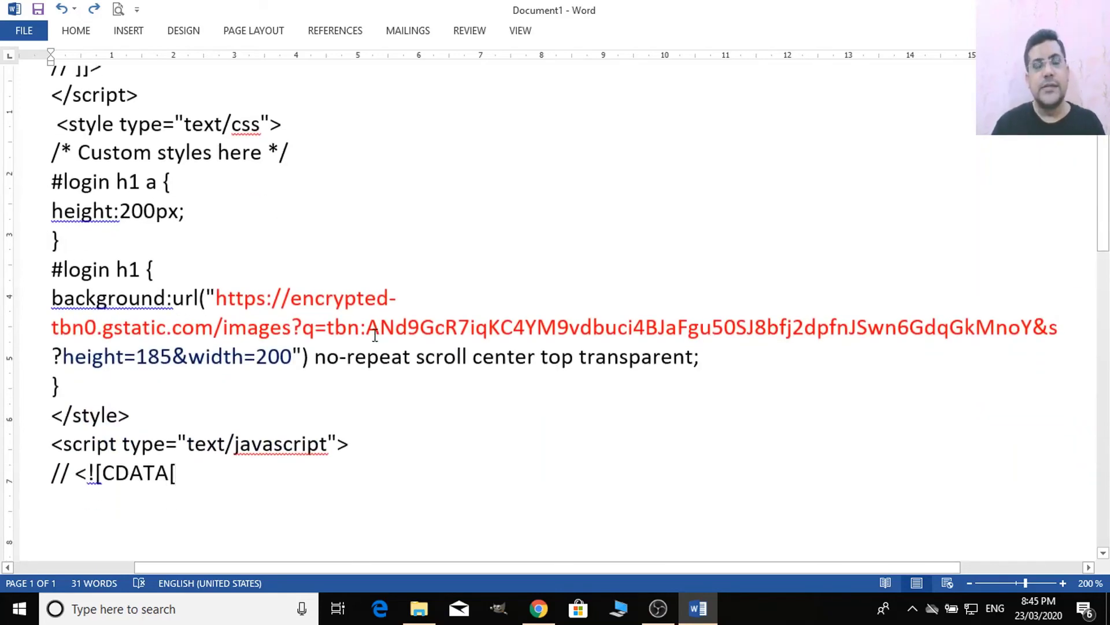
key("ctrl+a")
key("ctrl+c")
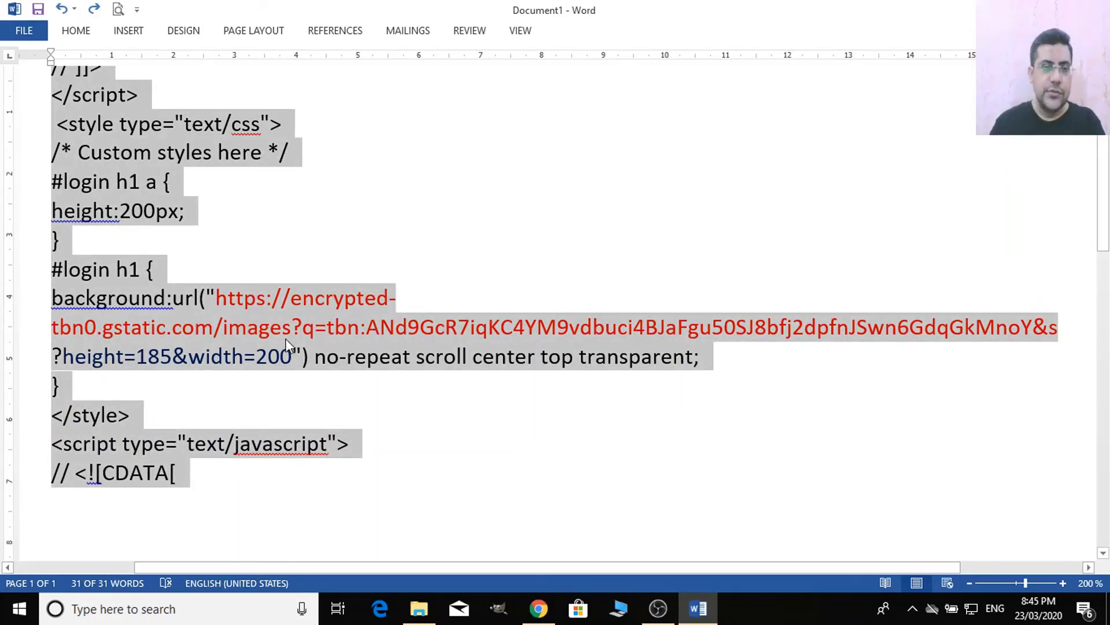
key("alt+Tab")
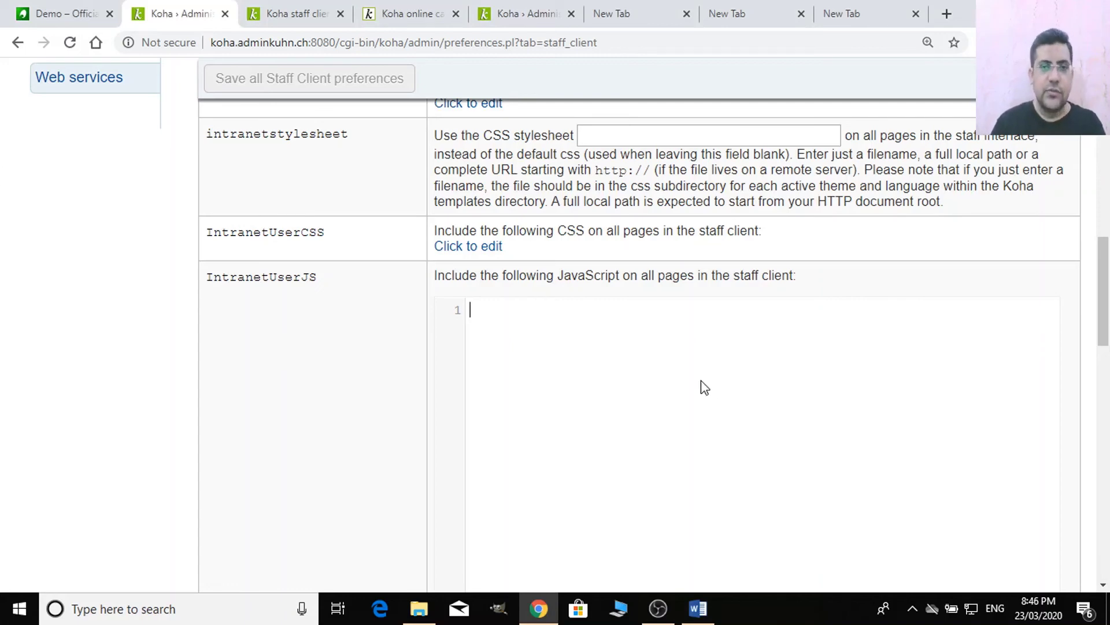
- Paste the copied code into IntranetUserJS and save the Staff Client preferences
scroll(636, 381, "up", 2)
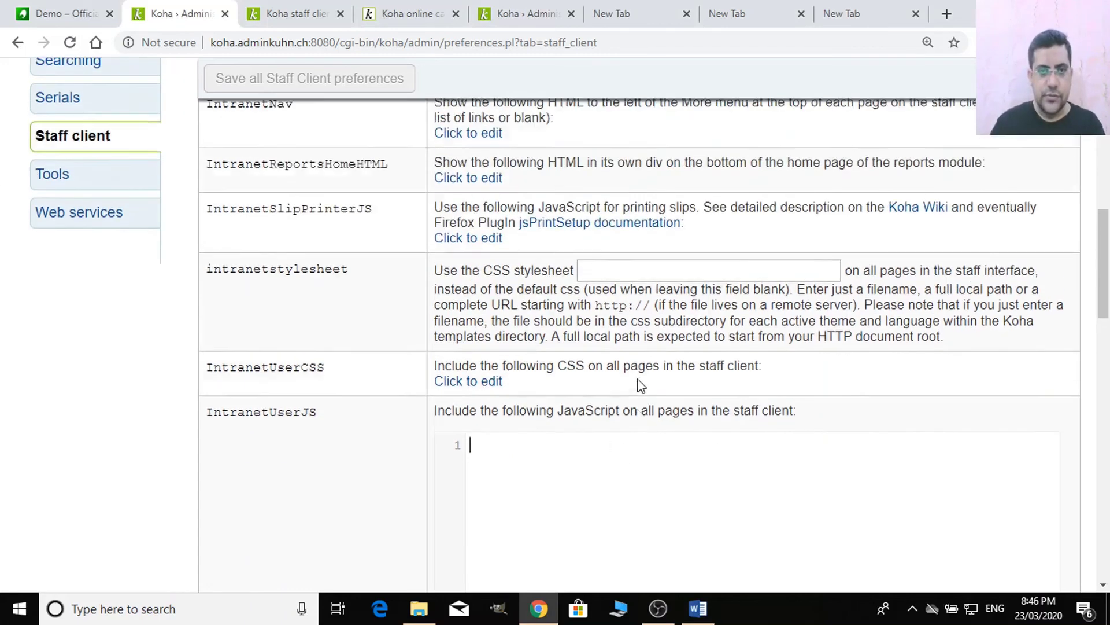
scroll(664, 411, "down", 2)
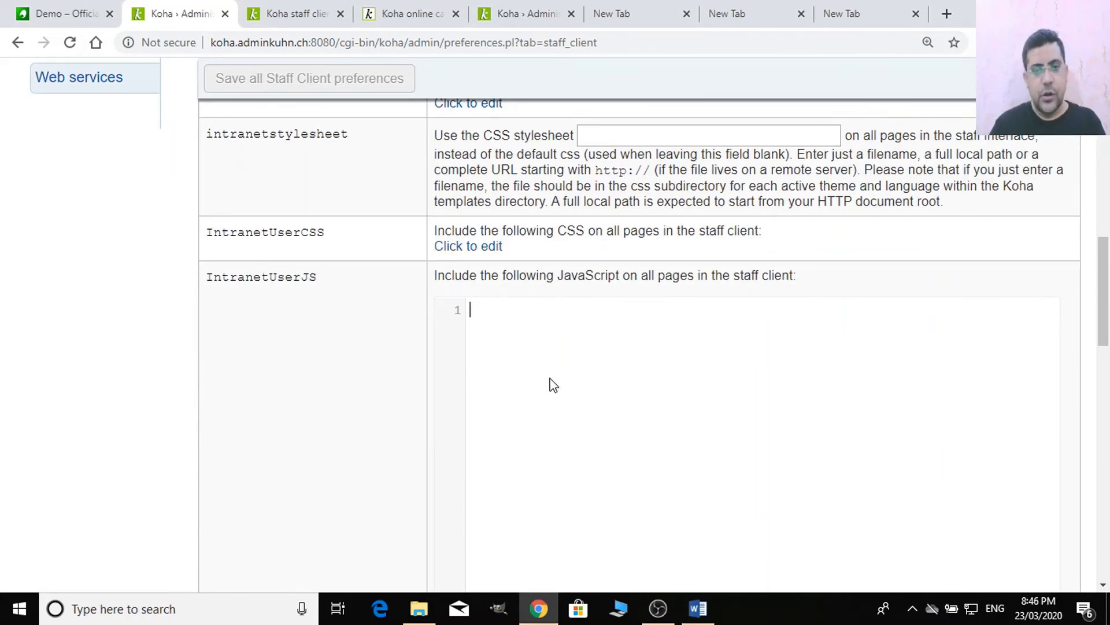
key("ctrl+v")
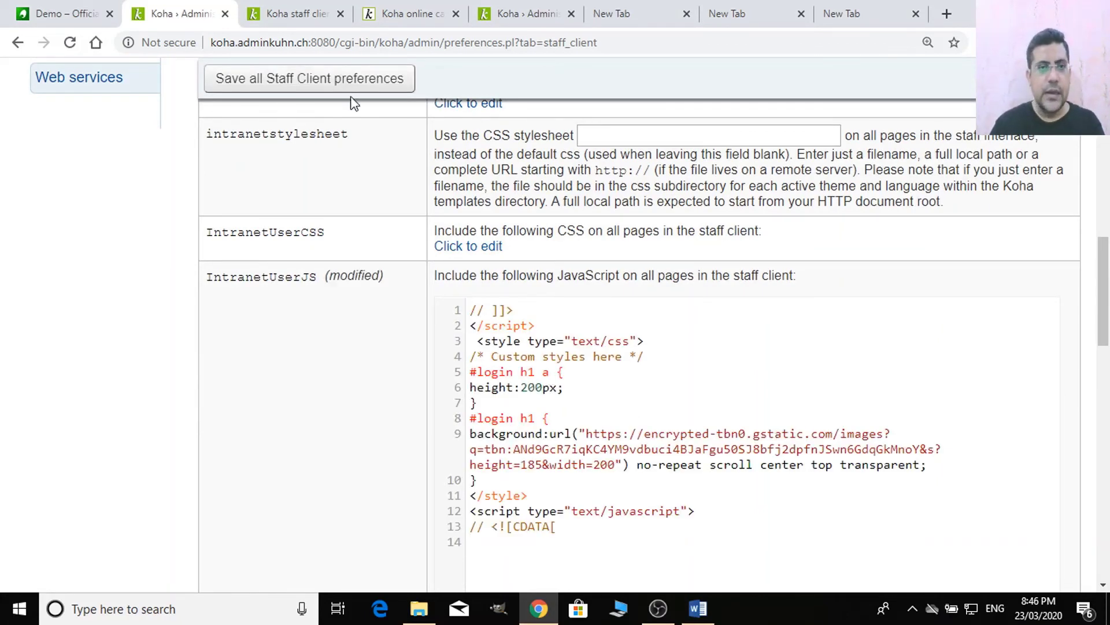
left_click(355, 86)
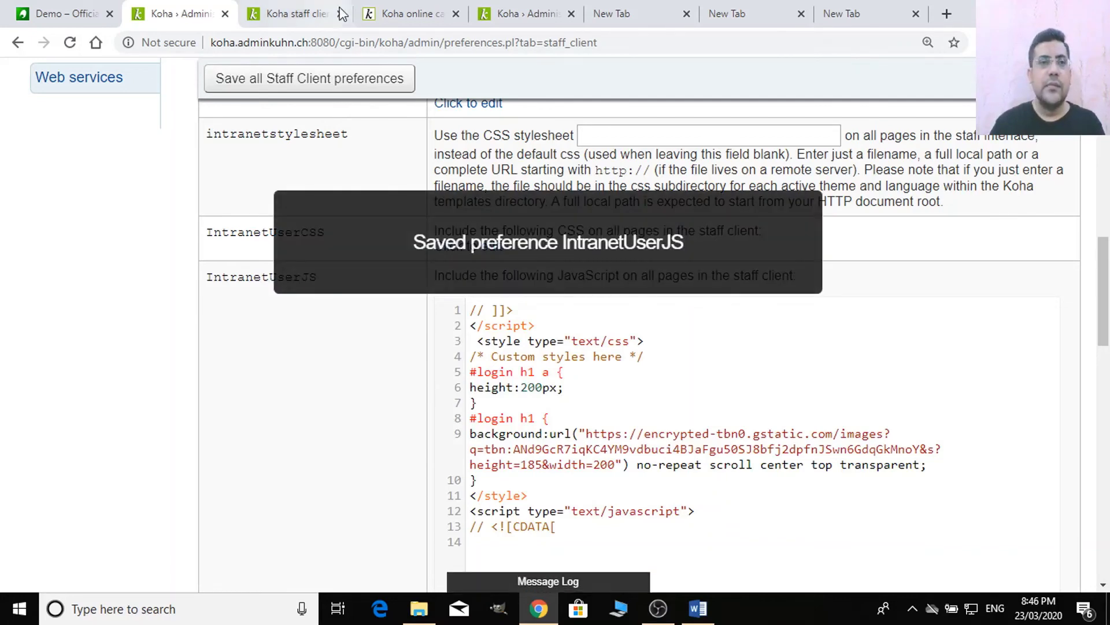
- Check the staff home page, then log out to view the new login logo
left_click(342, 14)
left_click(178, 9)
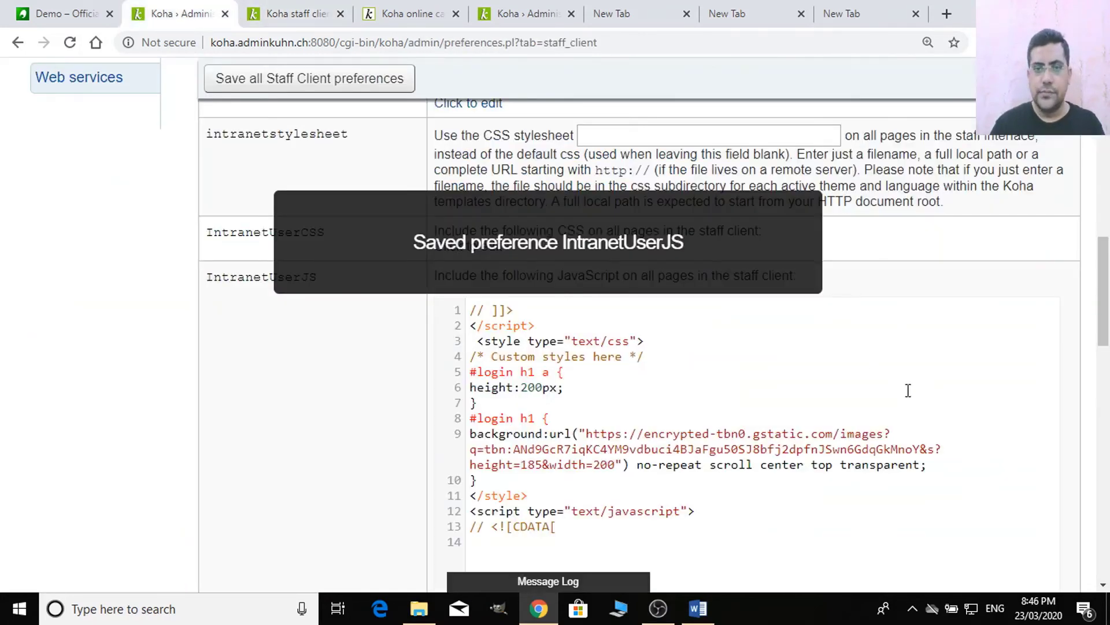
scroll(908, 390, "up", 11)
left_click(998, 73)
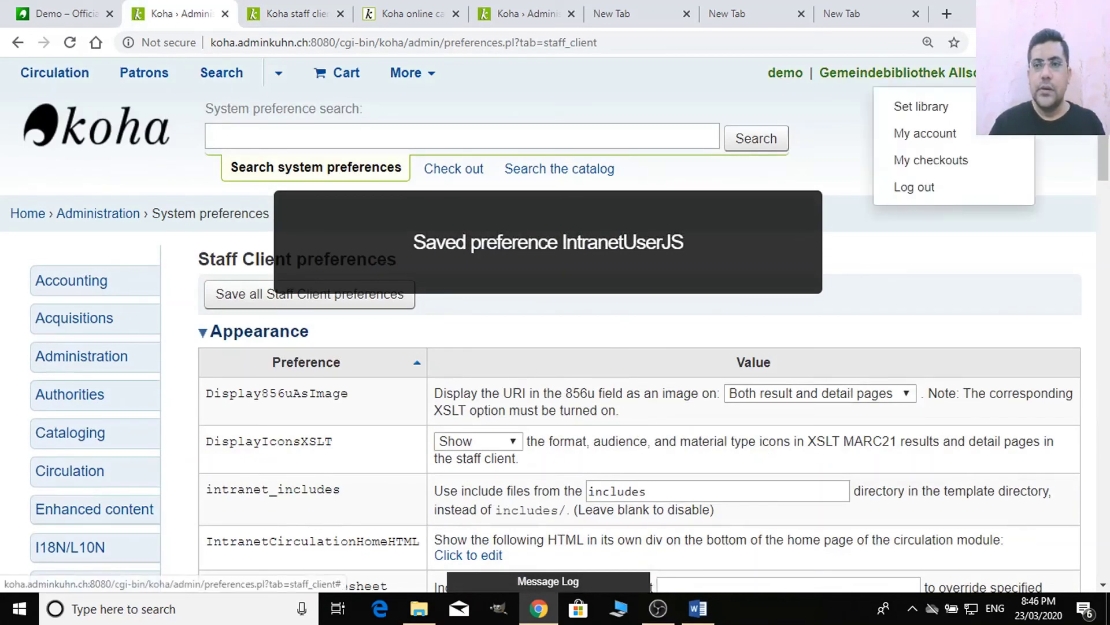
left_click(949, 190)
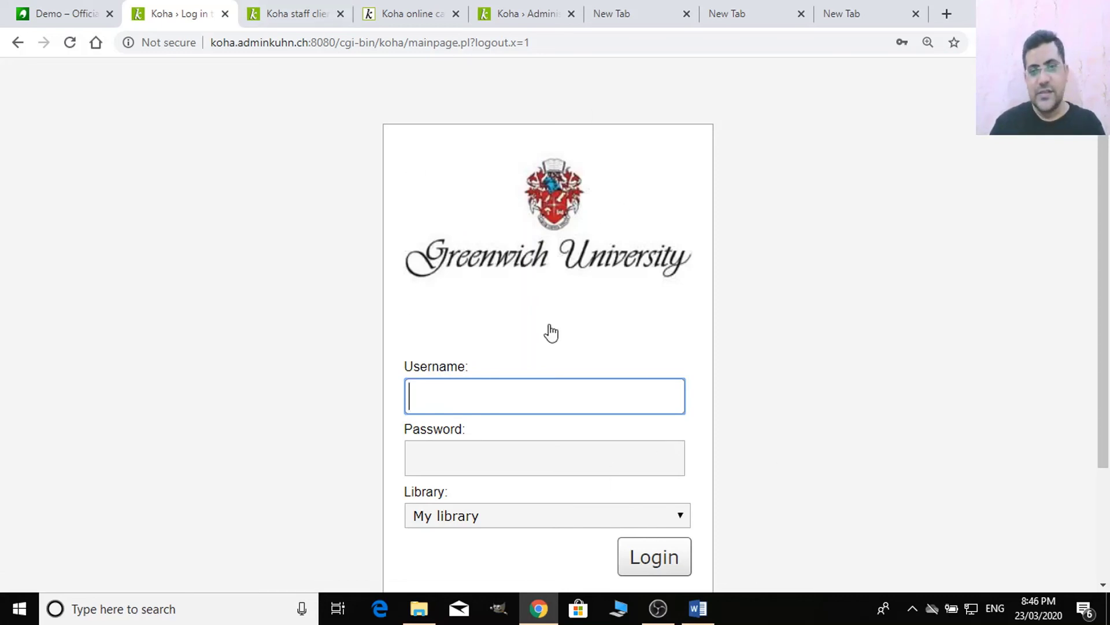
- Sign back in with the saved staff login
scroll(565, 471, "down", 3)
left_click(538, 248)
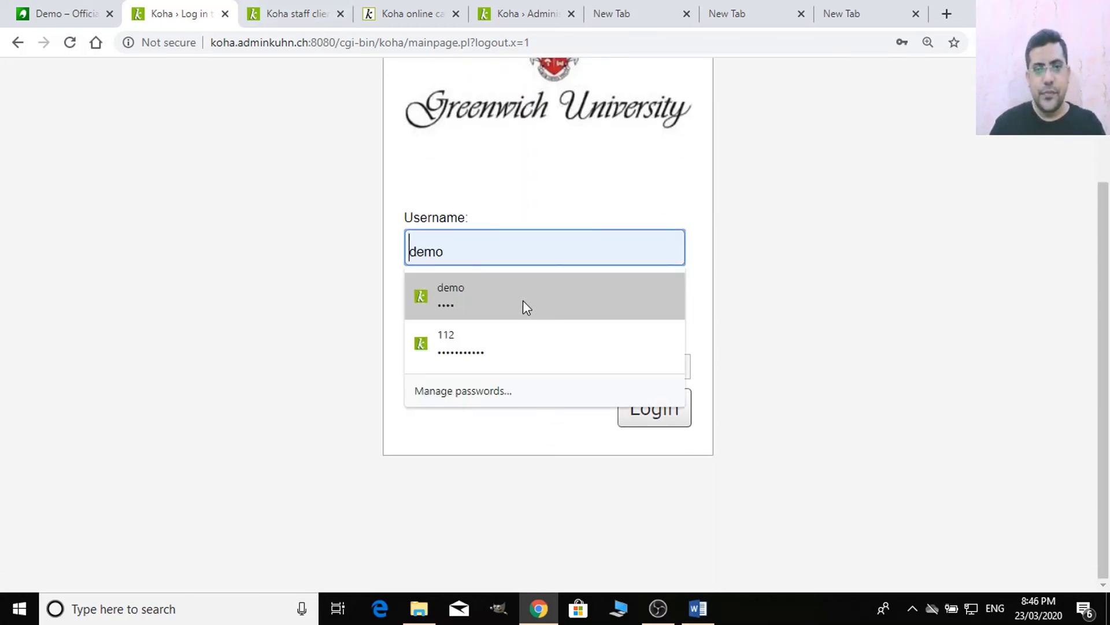
left_click(523, 300)
left_click(653, 407)
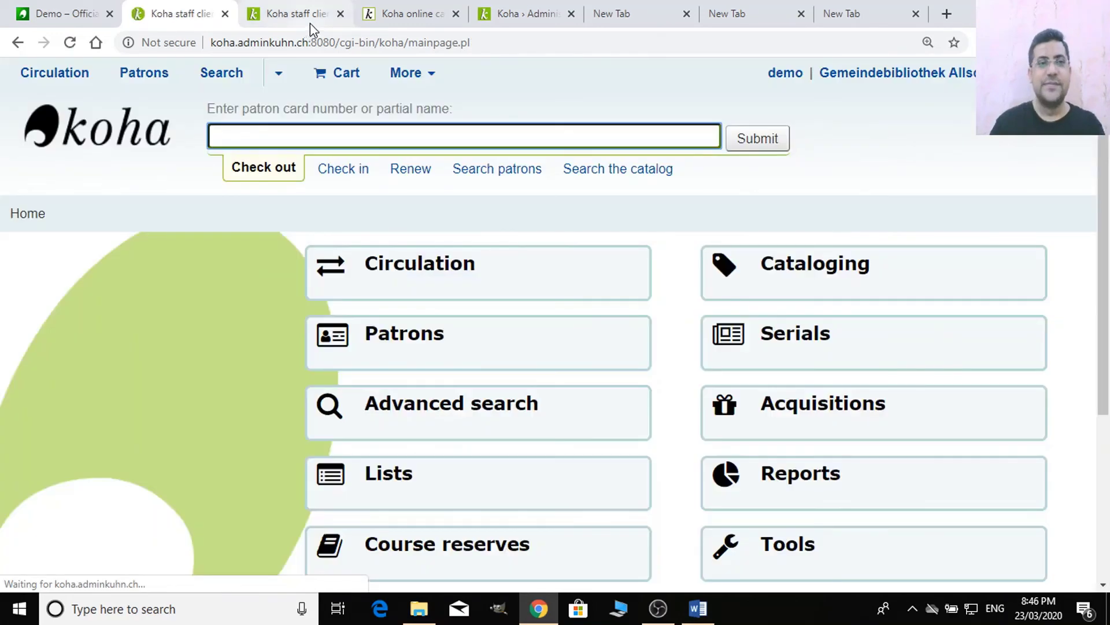
- Open Administration > Global system preferences > Staff client
scroll(535, 359, "down", 4)
left_click(860, 374)
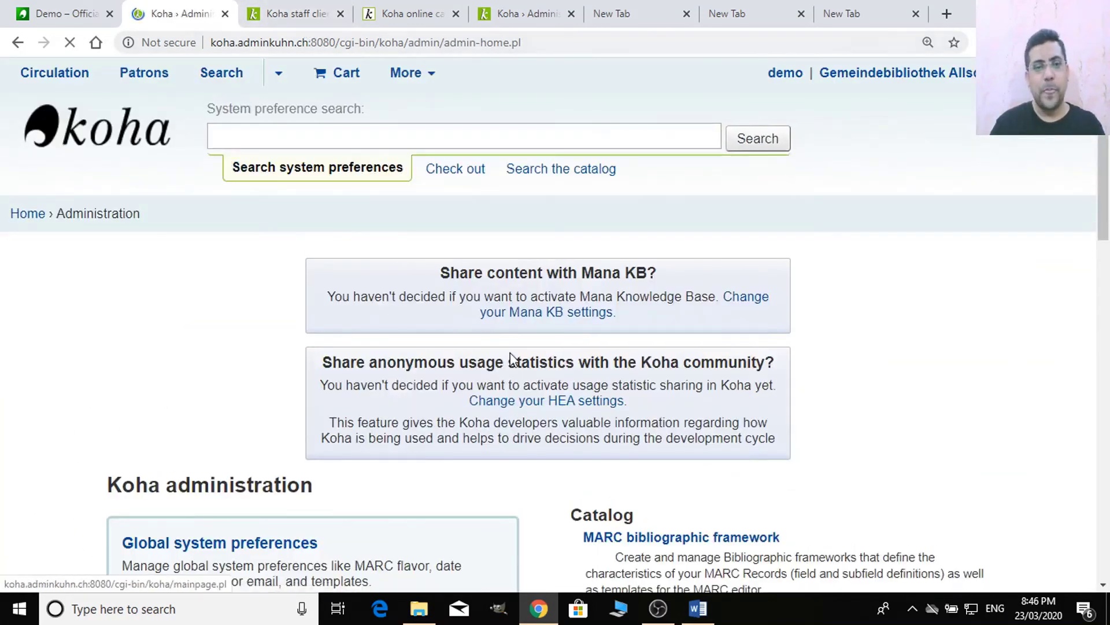
scroll(511, 405, "down", 7)
left_click(282, 137)
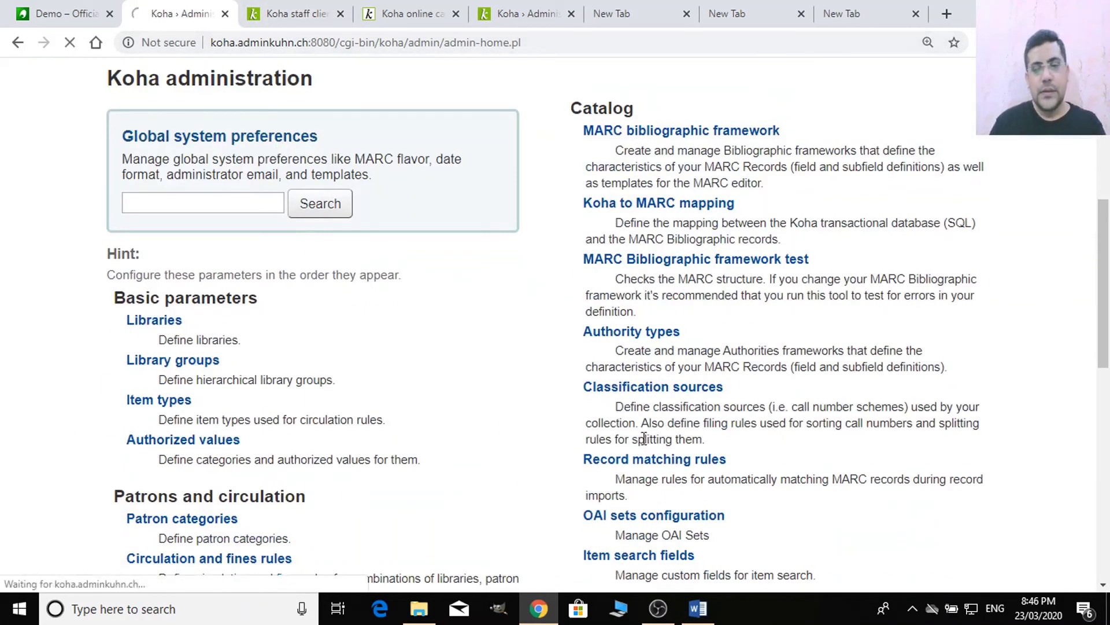
scroll(643, 442, "down", 8)
scroll(643, 442, "down", 5)
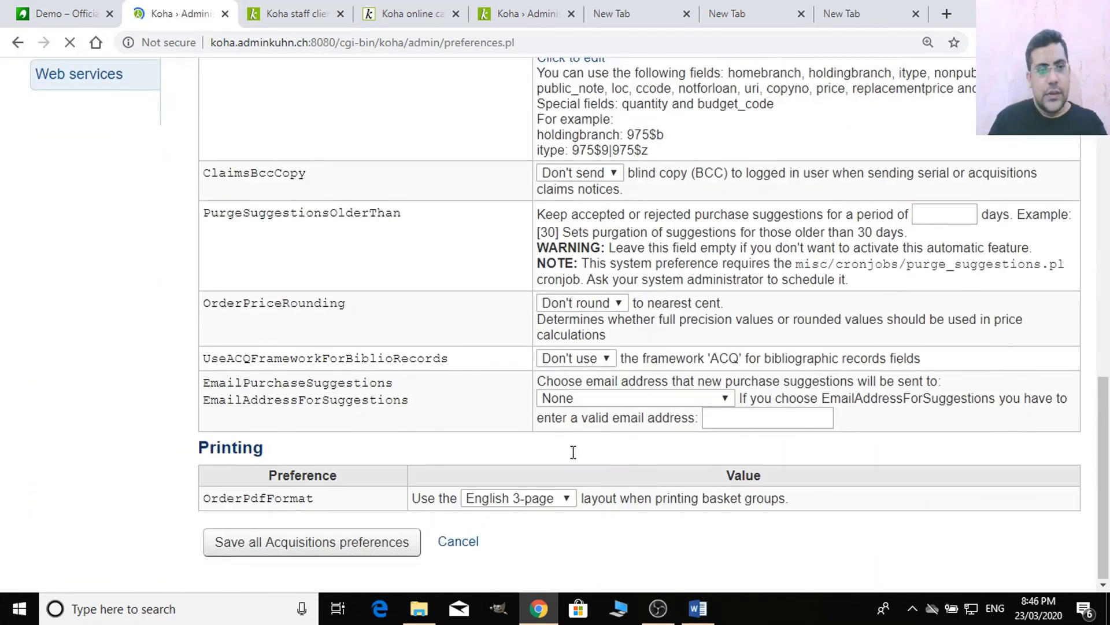
scroll(573, 448, "up", 5)
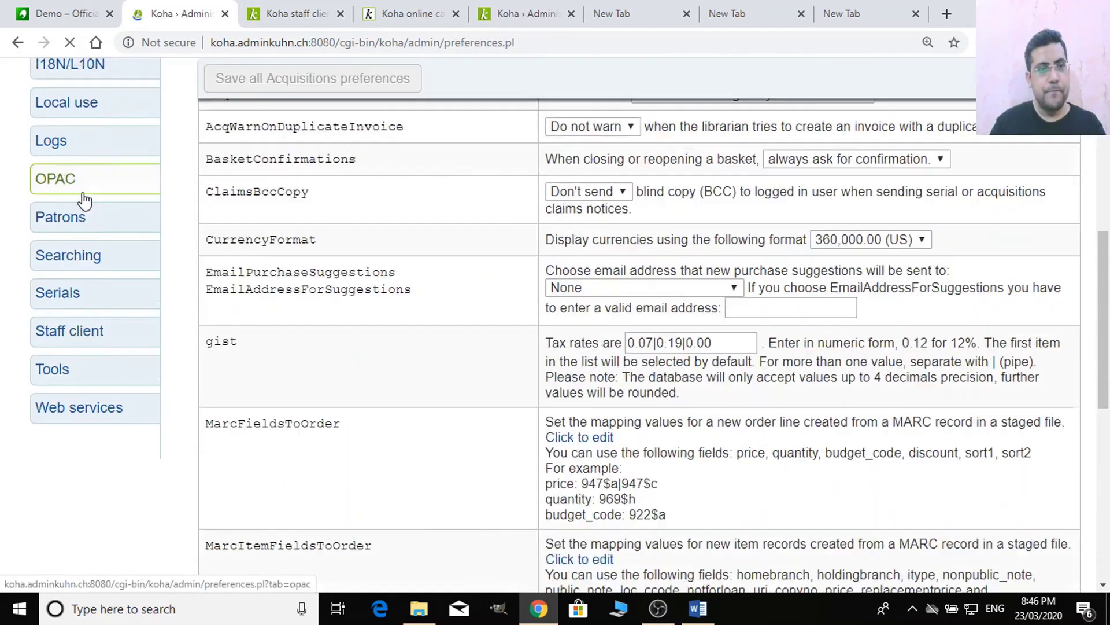
left_click(77, 336)
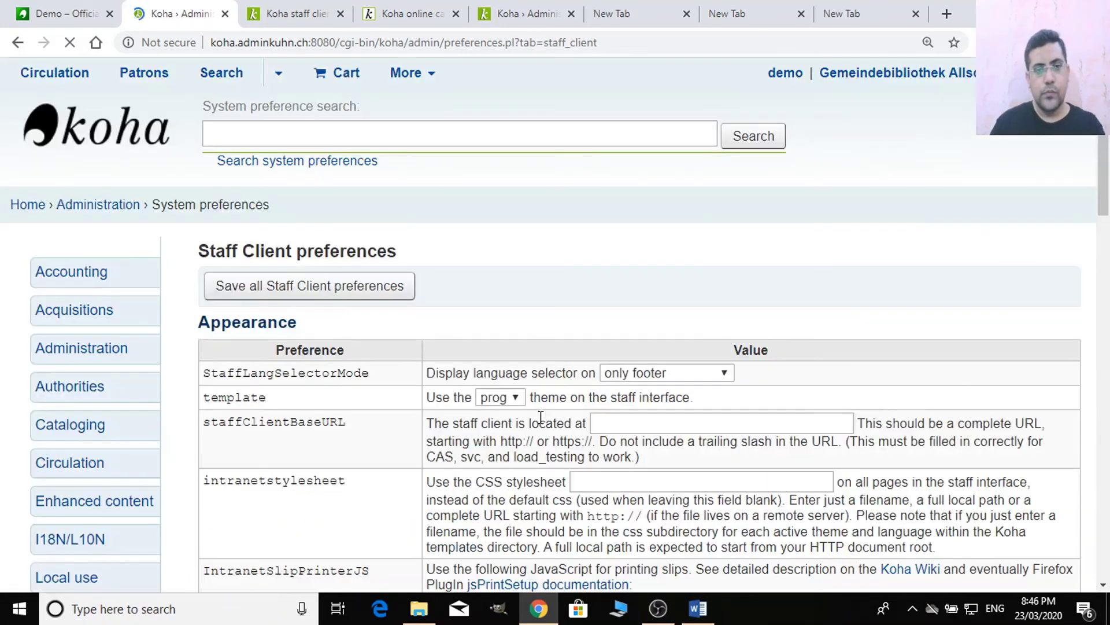
- Expand IntranetUserJS and delete all of its code
scroll(540, 417, "down", 10)
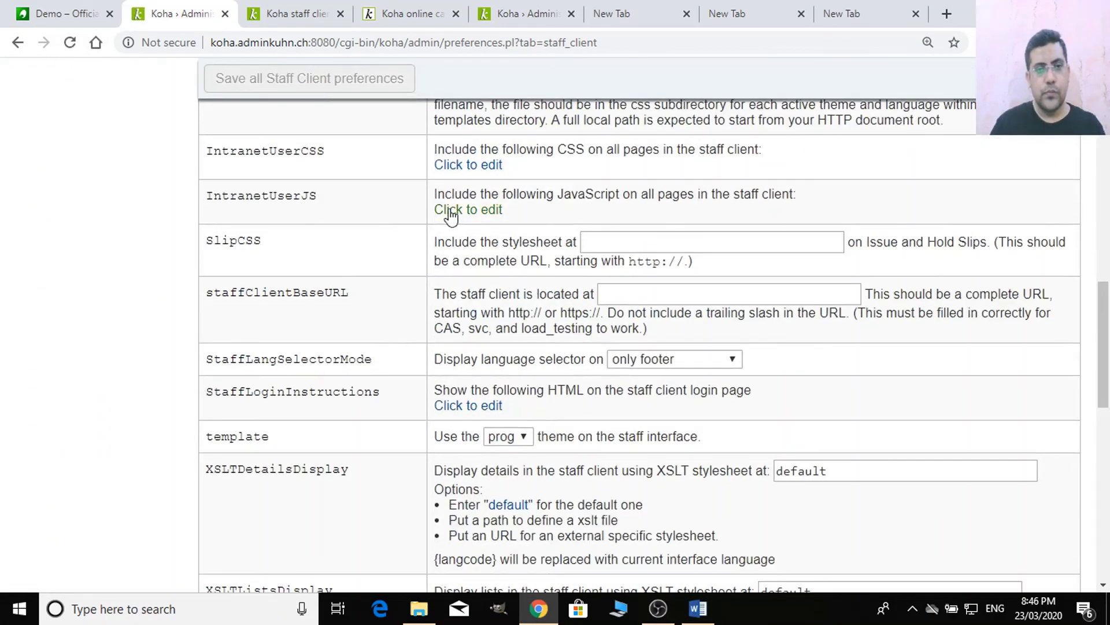
left_click(452, 211)
key("ctrl+a")
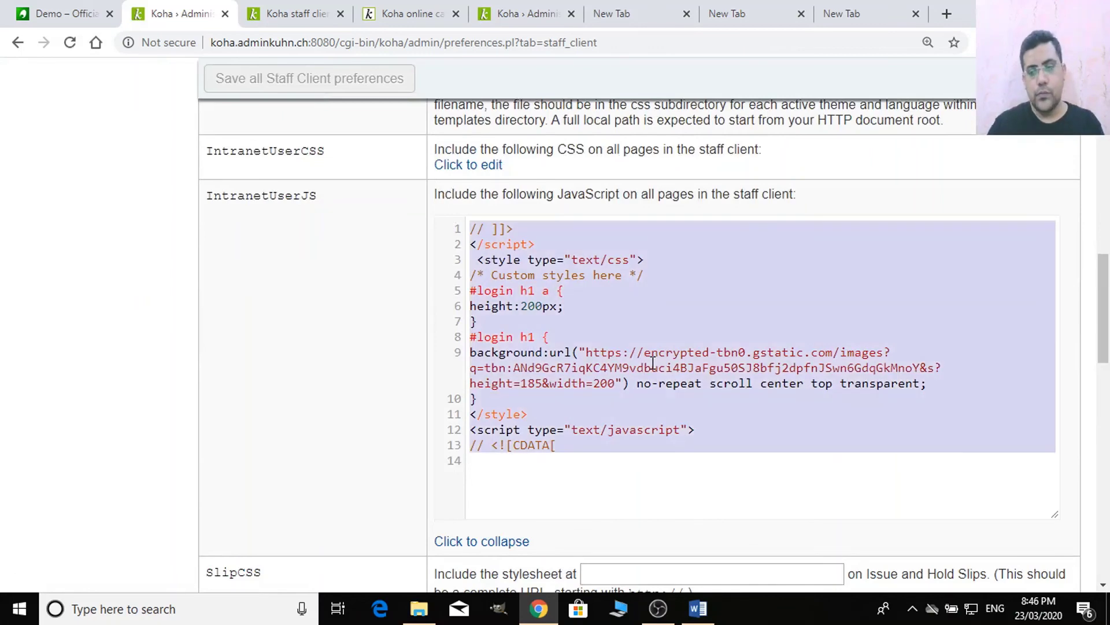
key("Delete")
scroll(636, 365, "down", 10)
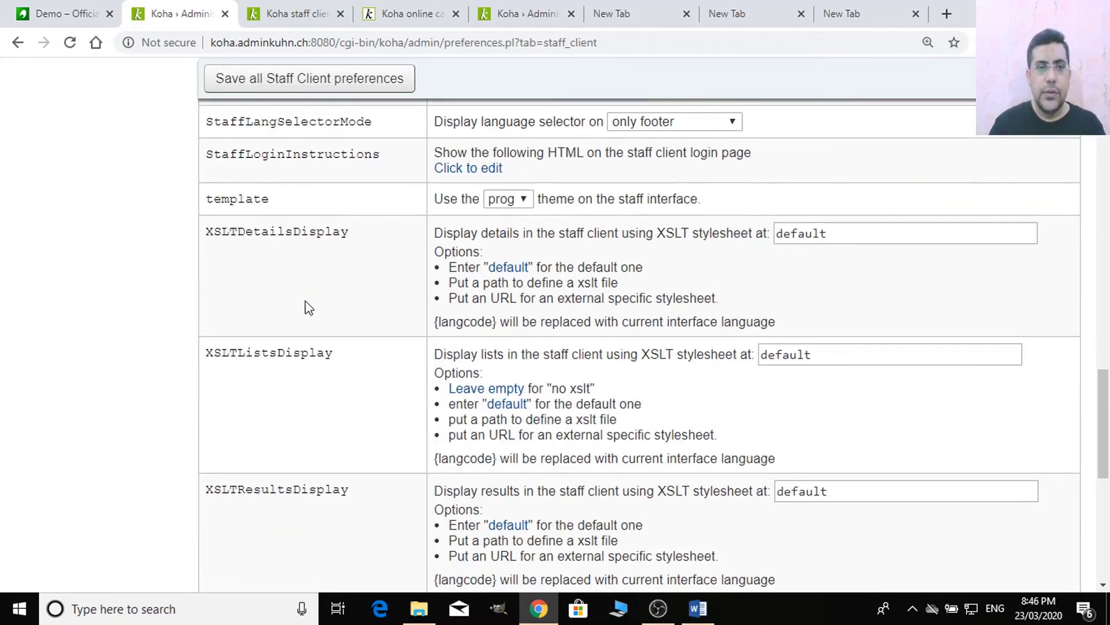
scroll(300, 229, "down", 8)
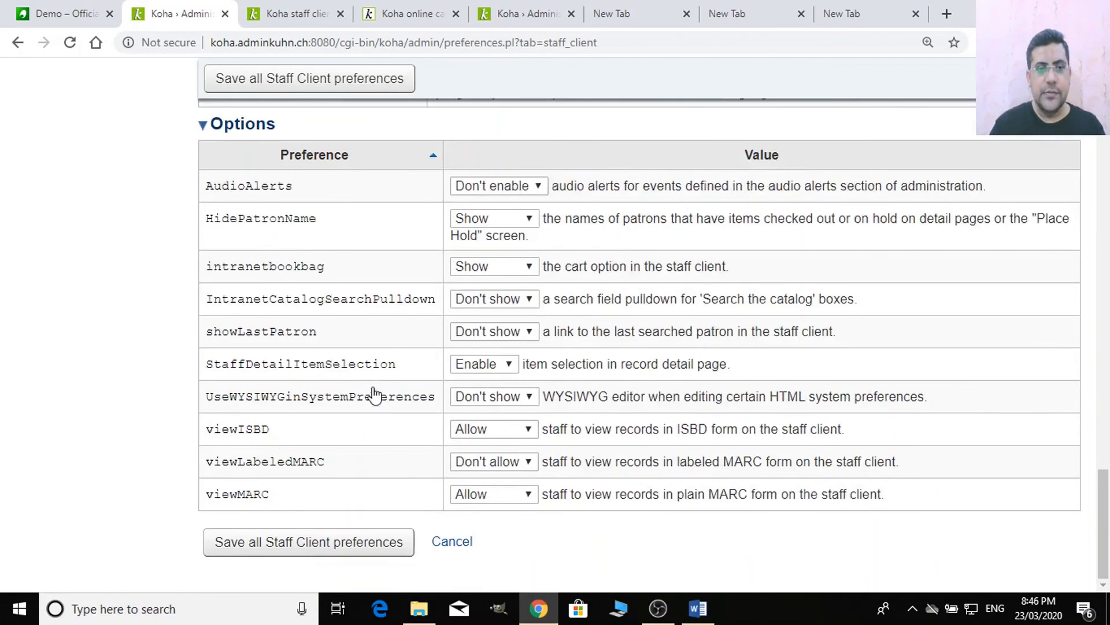
scroll(395, 399, "up", 10)
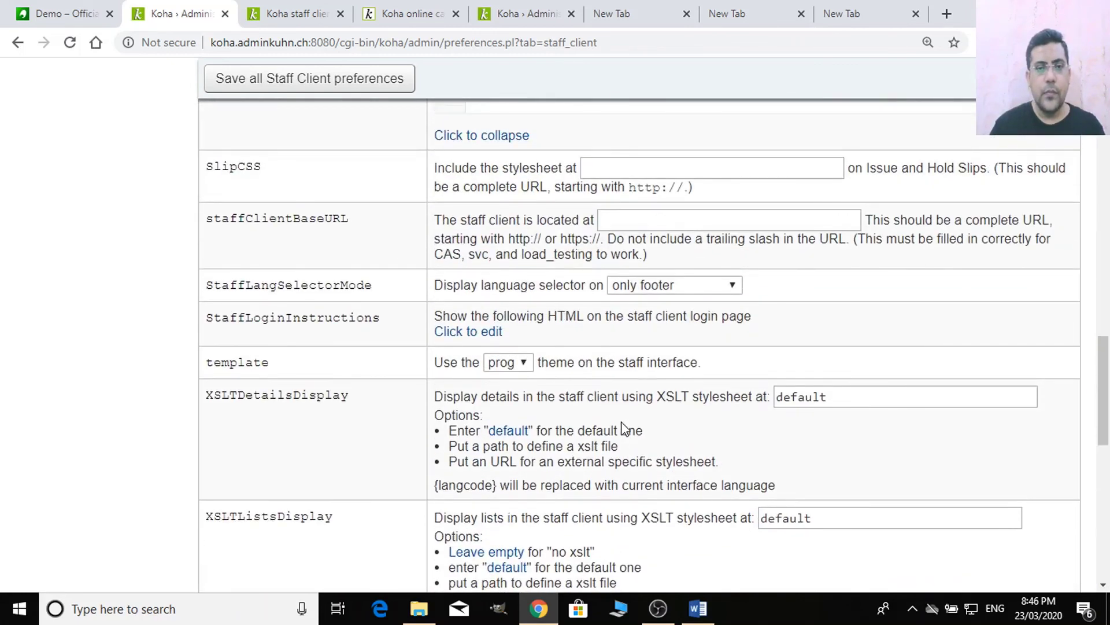
scroll(597, 429, "down", 4)
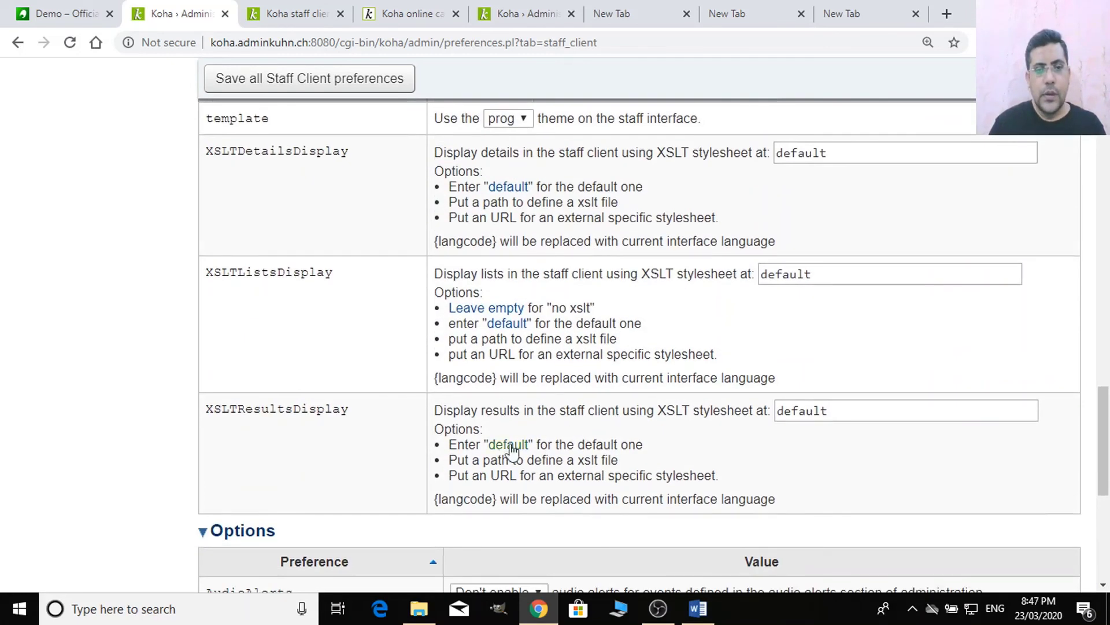
scroll(511, 449, "down", 7)
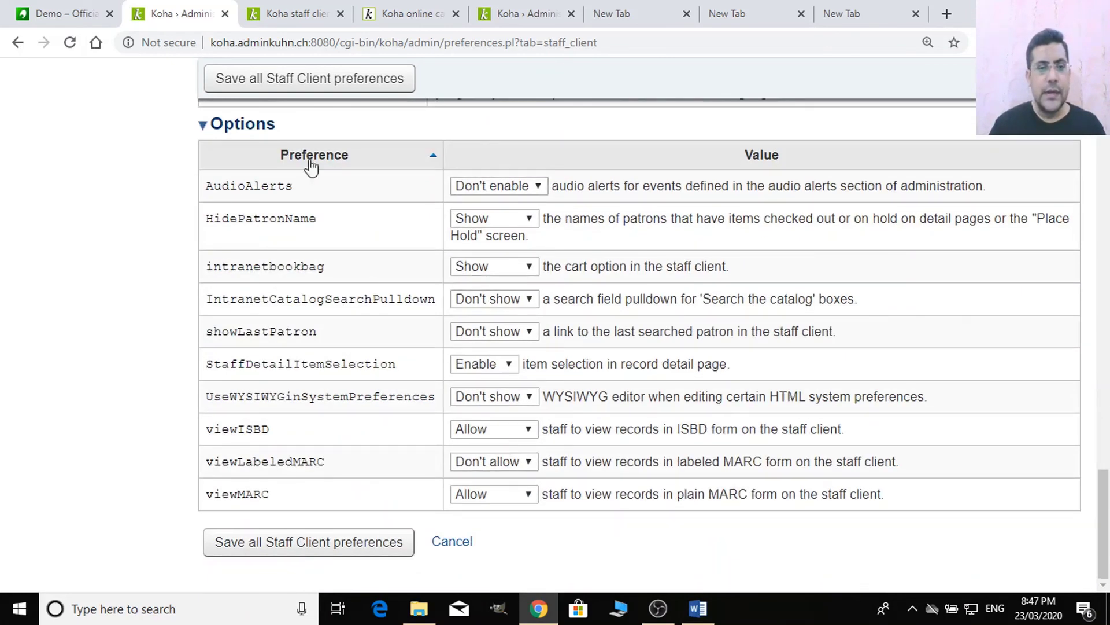
scroll(679, 394, "up", 20)
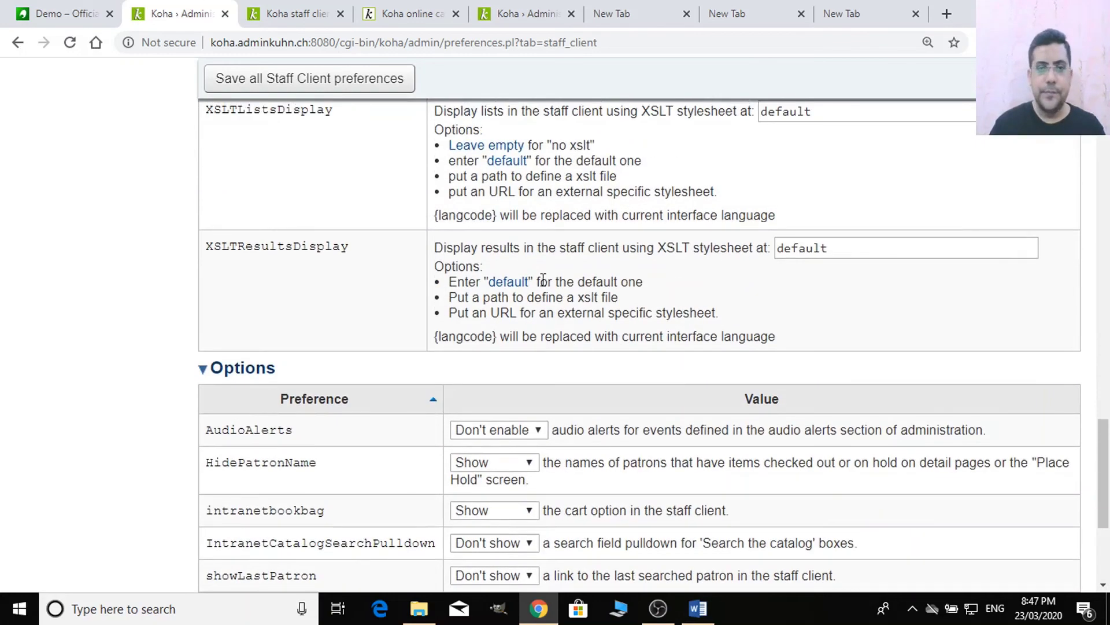
scroll(504, 322, "up", 4)
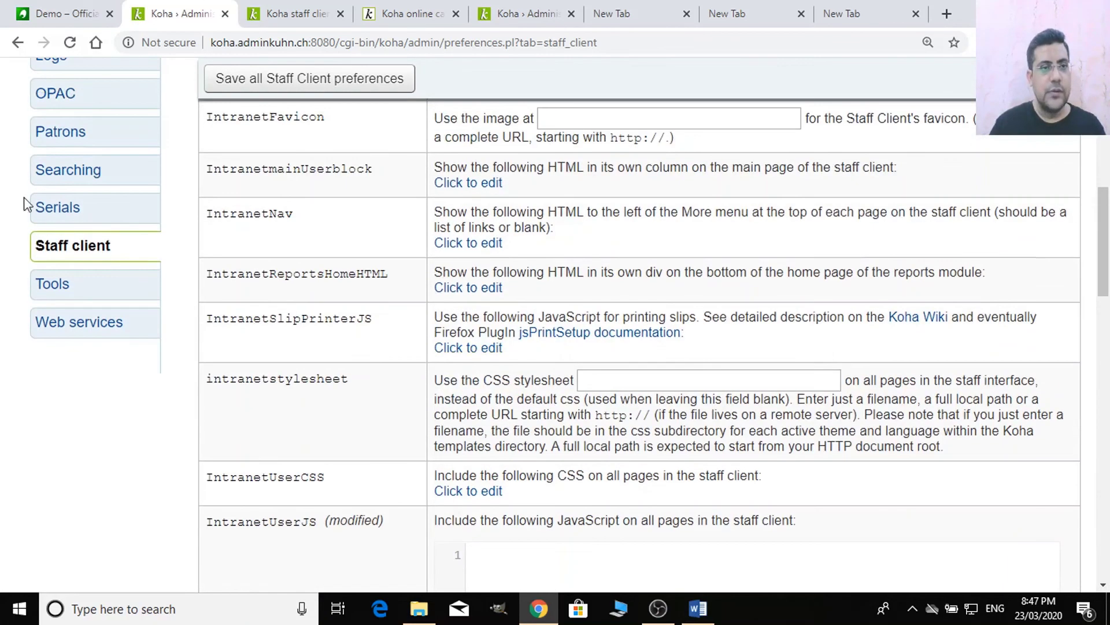
- Leave for Tools preferences without saving, then return to Staff client preferences
left_click(80, 292)
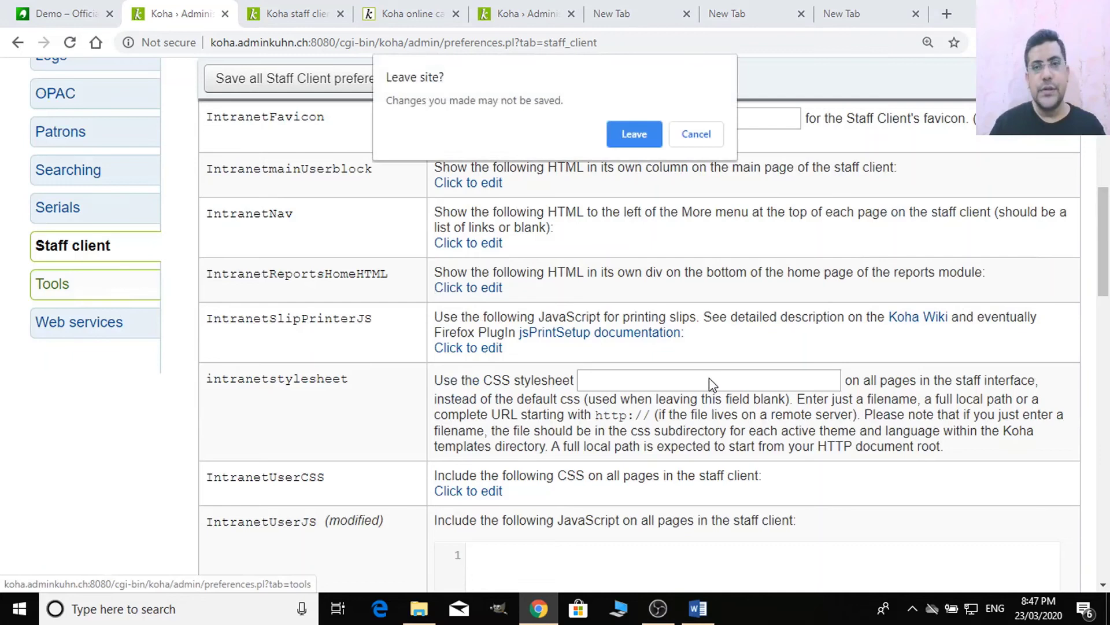
left_click(633, 134)
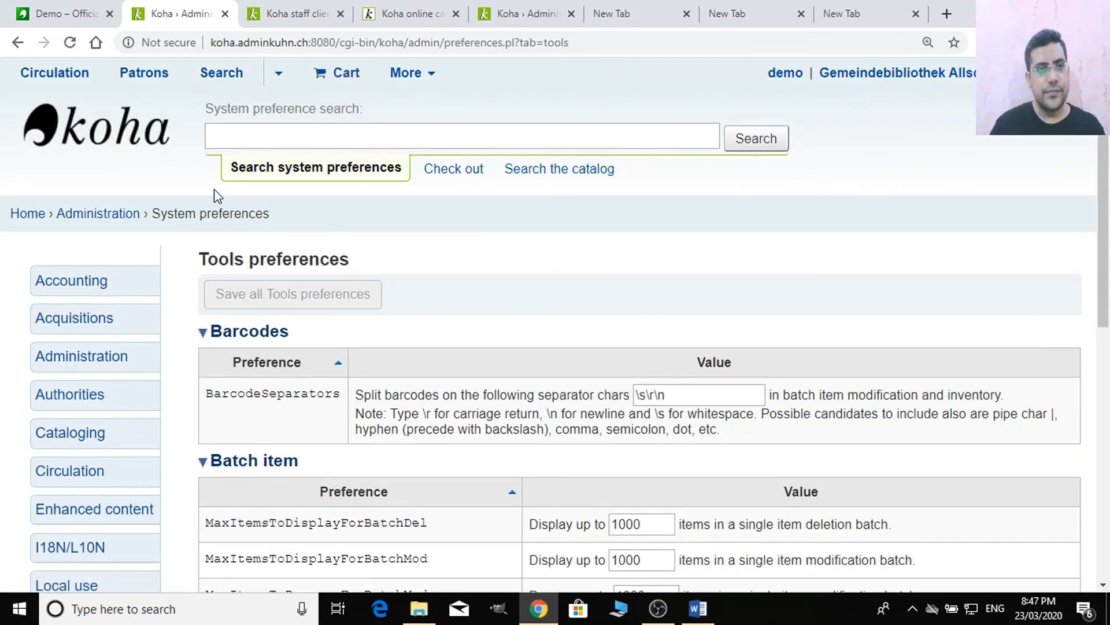
scroll(217, 197, "down", 5)
left_click(128, 407)
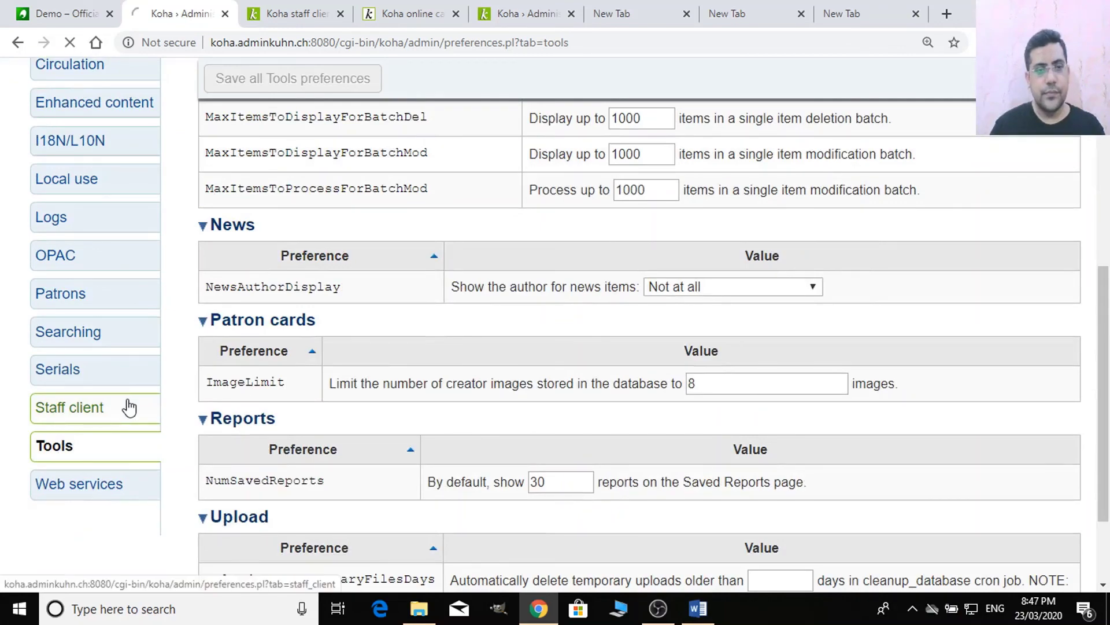
scroll(534, 311, "down", 8)
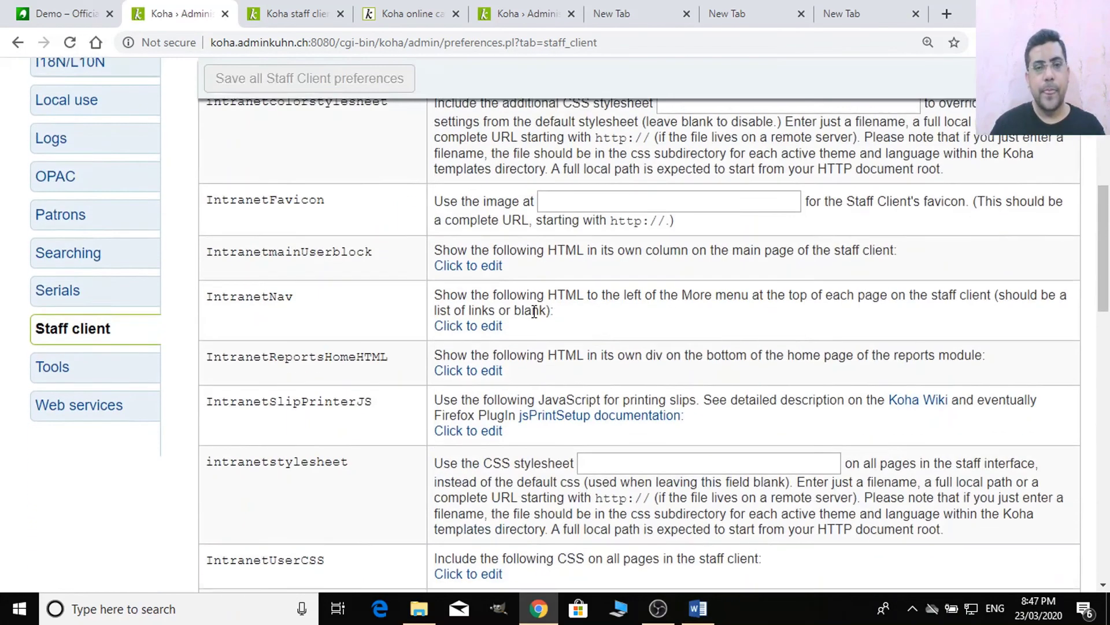
scroll(534, 311, "down", 7)
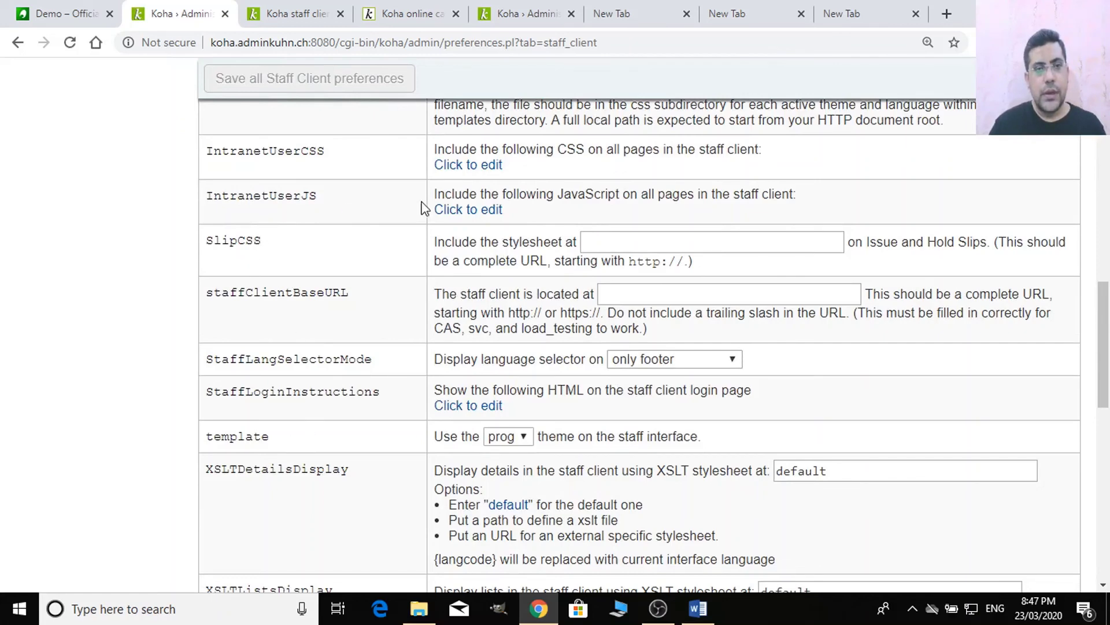
- Clear all IntranetUserJS code again and save the emptied preference
left_click(448, 210)
double_click(544, 305)
key("ctrl+a")
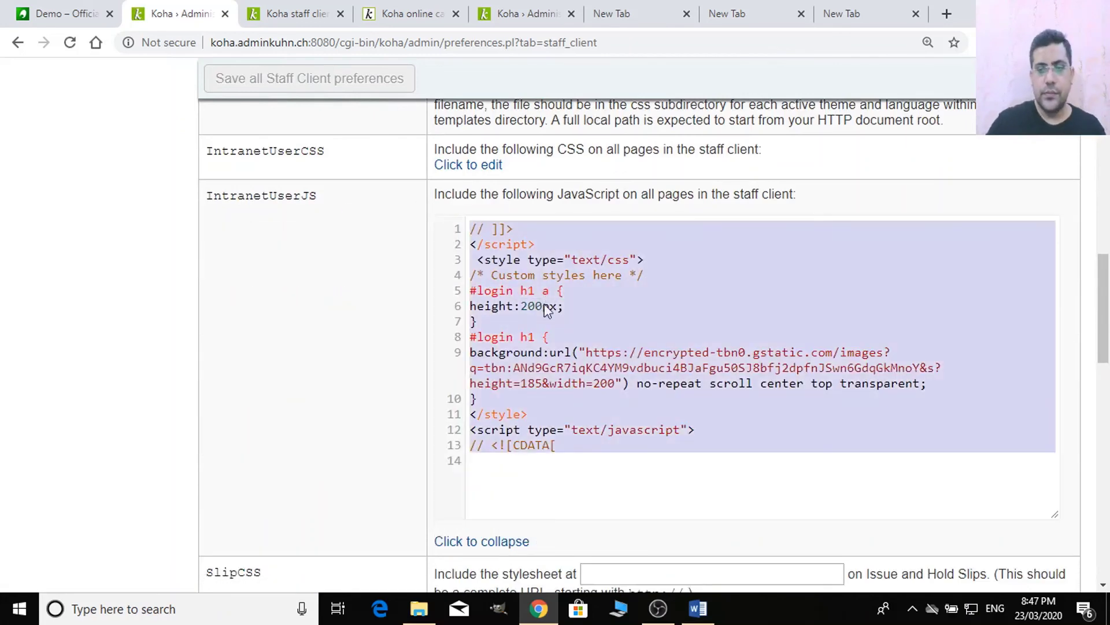
key("Delete")
left_click(237, 78)
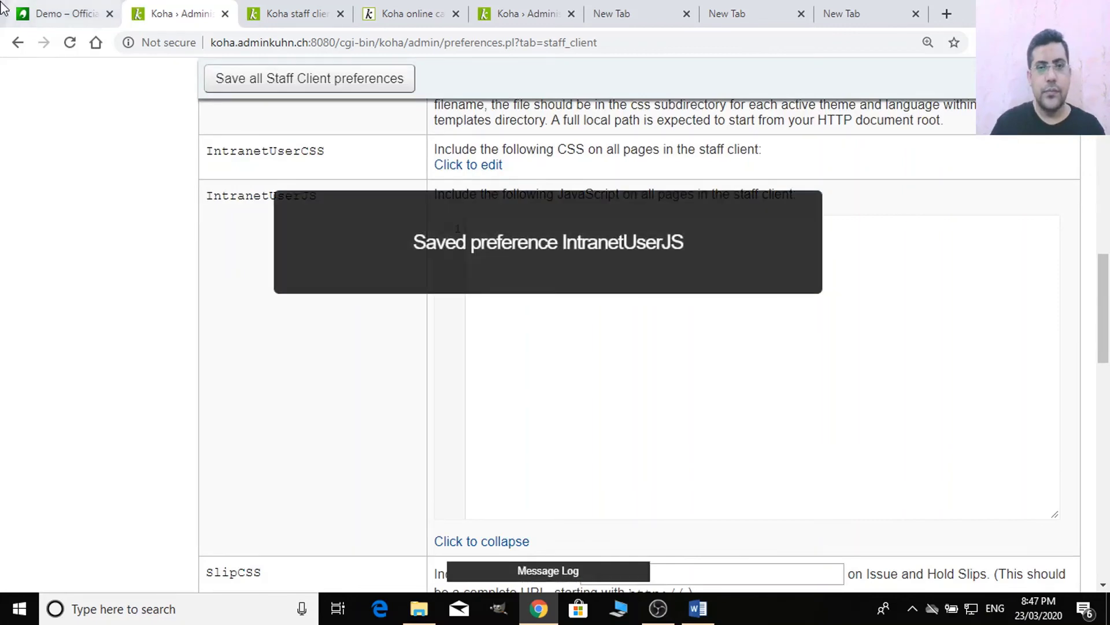
scroll(118, 174, "up", 7)
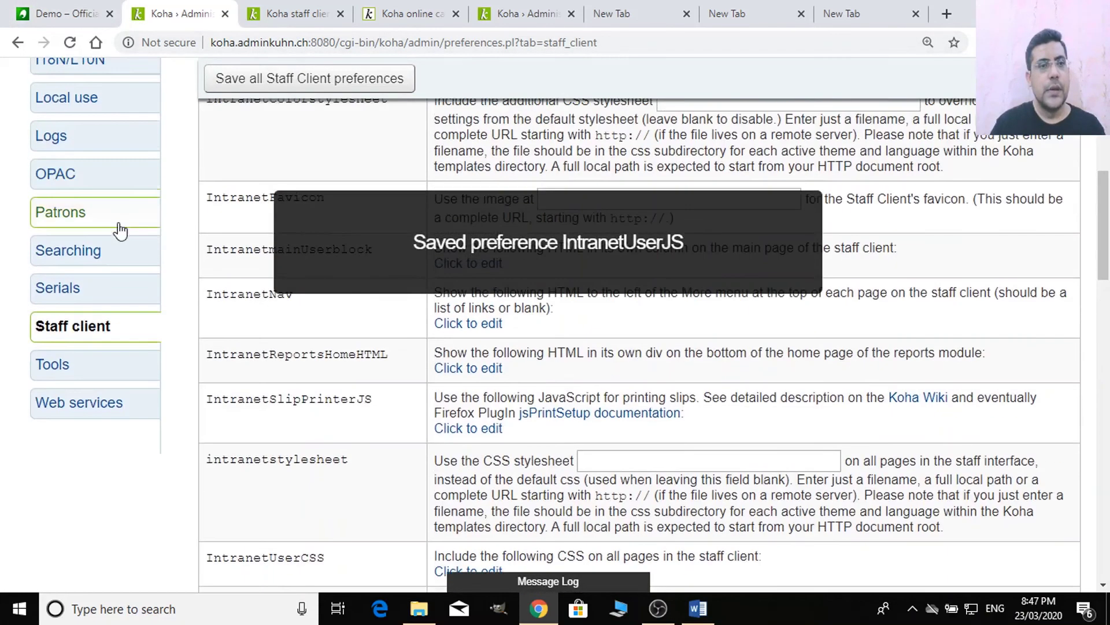
- Open Tools preferences and collapse the Barcodes, Batch item, News and Upload sections
left_click(53, 364)
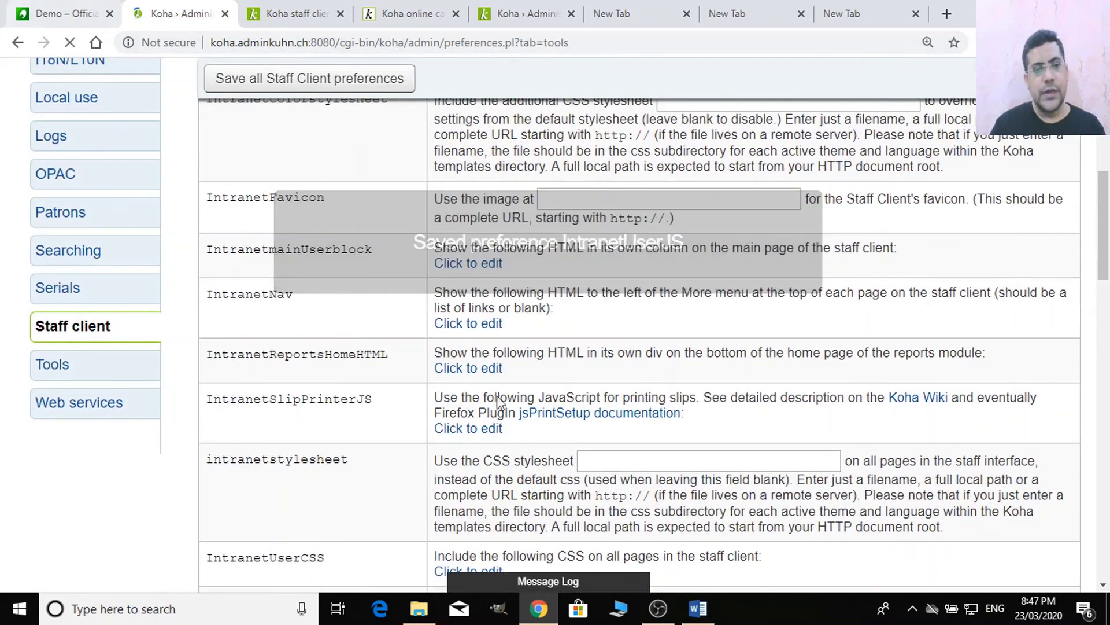
scroll(590, 463, "down", 5)
scroll(351, 340, "up", 4)
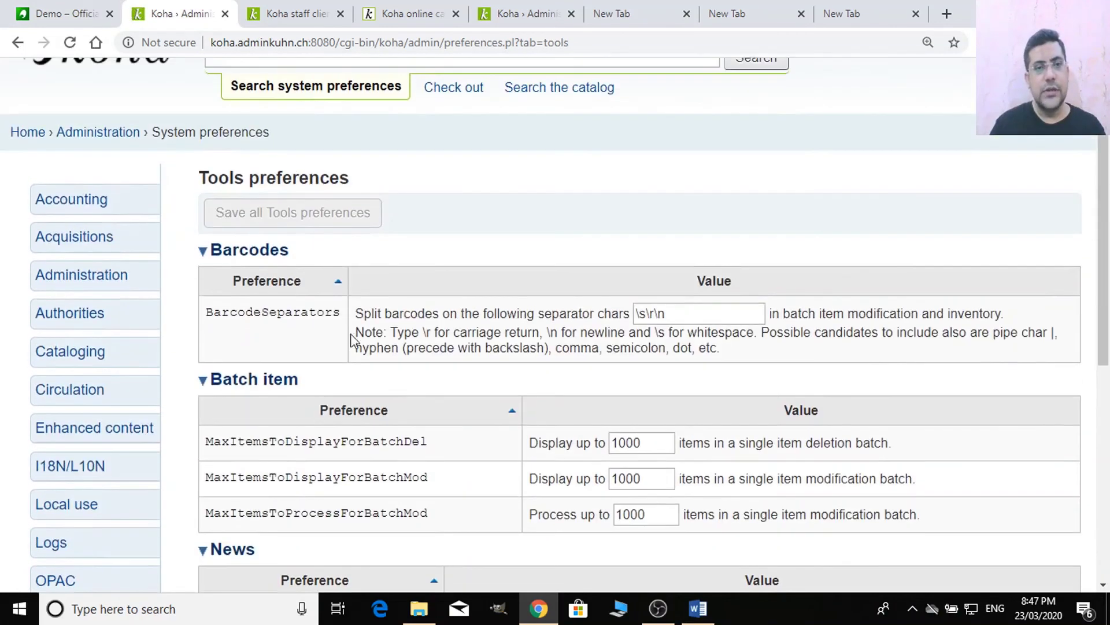
left_click(282, 251)
left_click(264, 276)
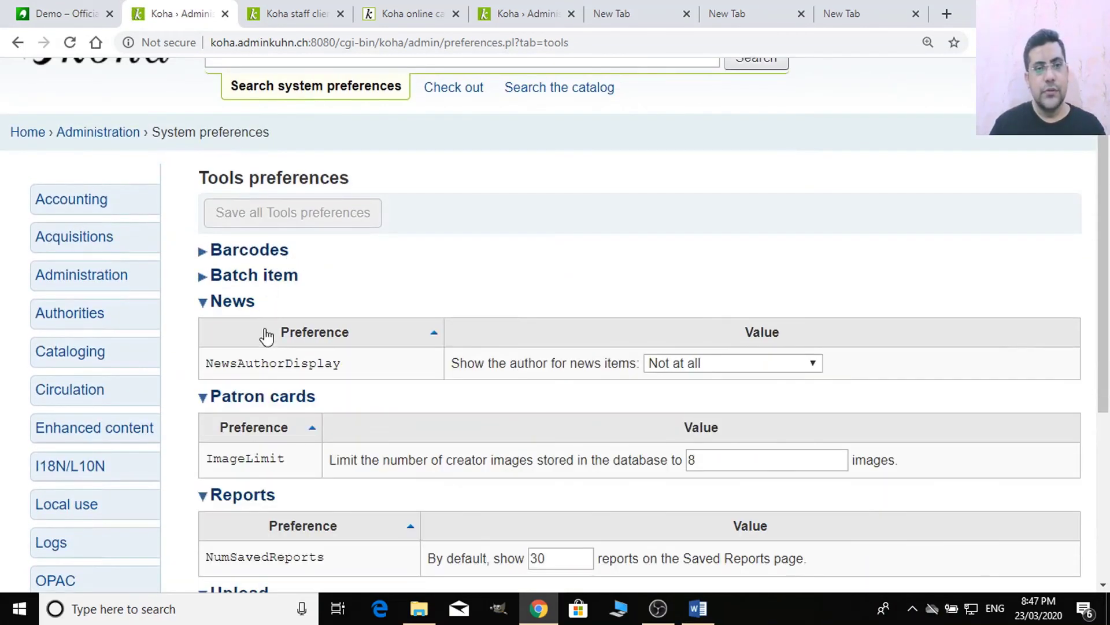
left_click(247, 305)
left_click(258, 328)
left_click(258, 355)
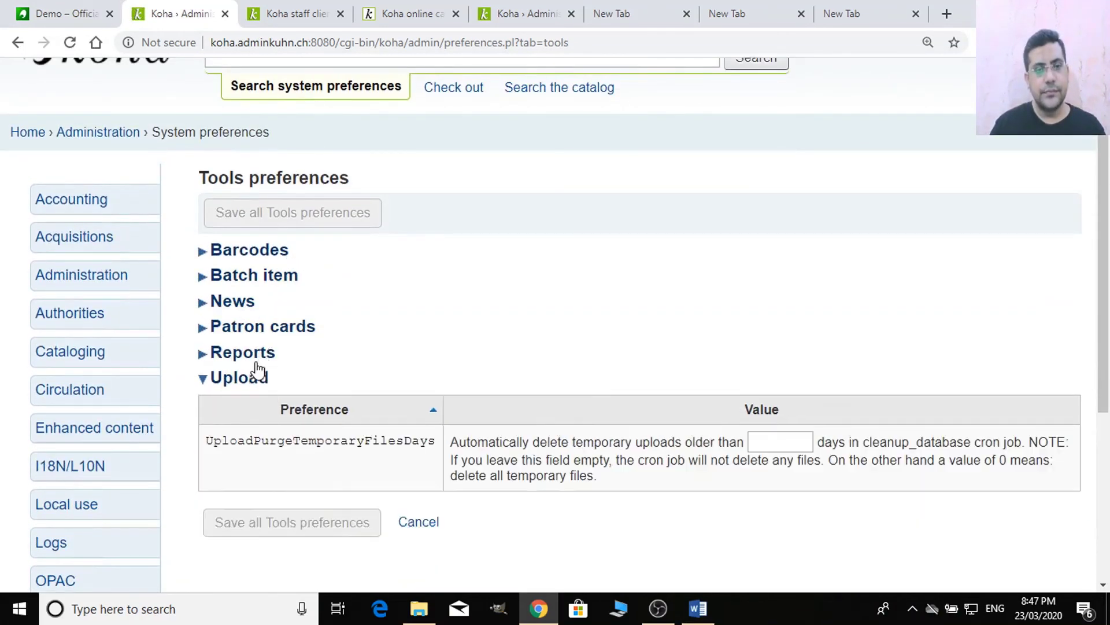
left_click(258, 388)
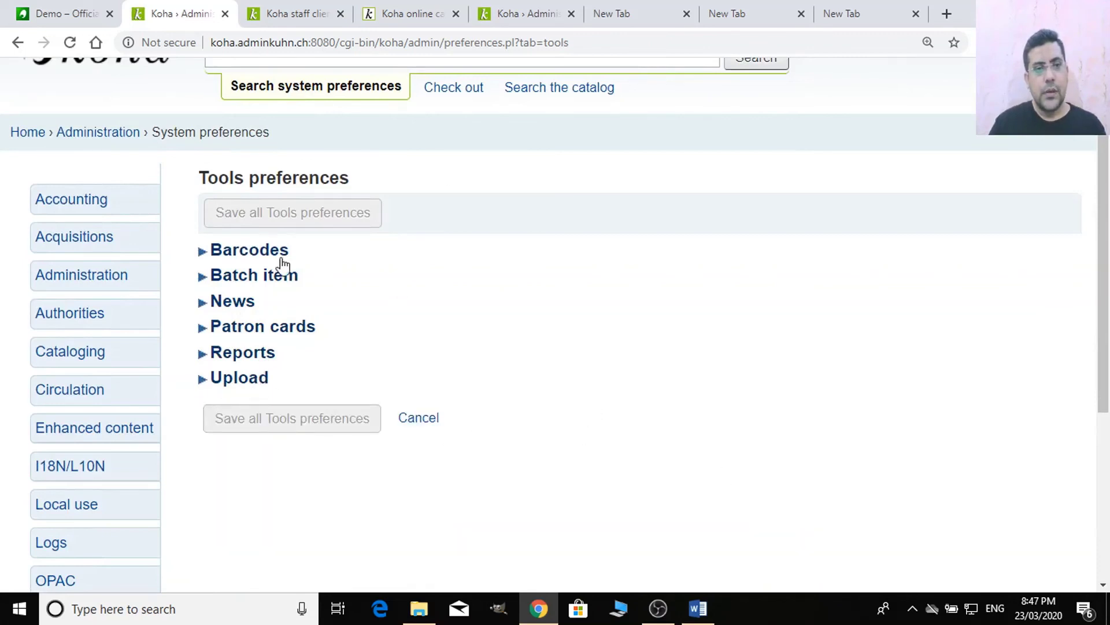
- Expand and collapse the Barcodes, Batch item and News sections to browse them
left_click(280, 259)
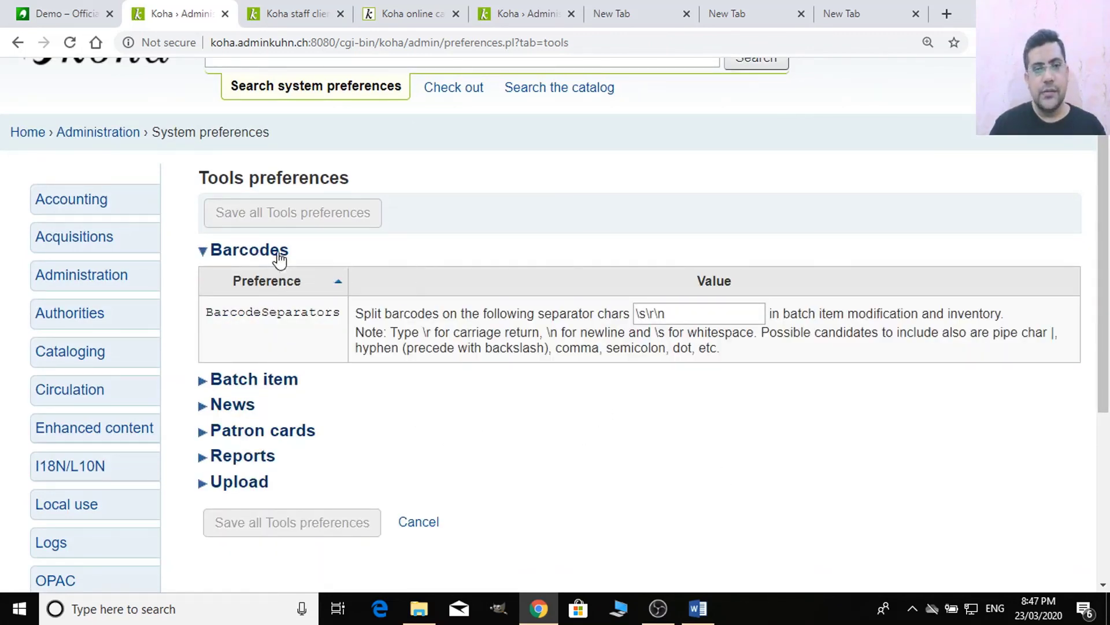
left_click(279, 255)
double_click(241, 279)
left_click(266, 284)
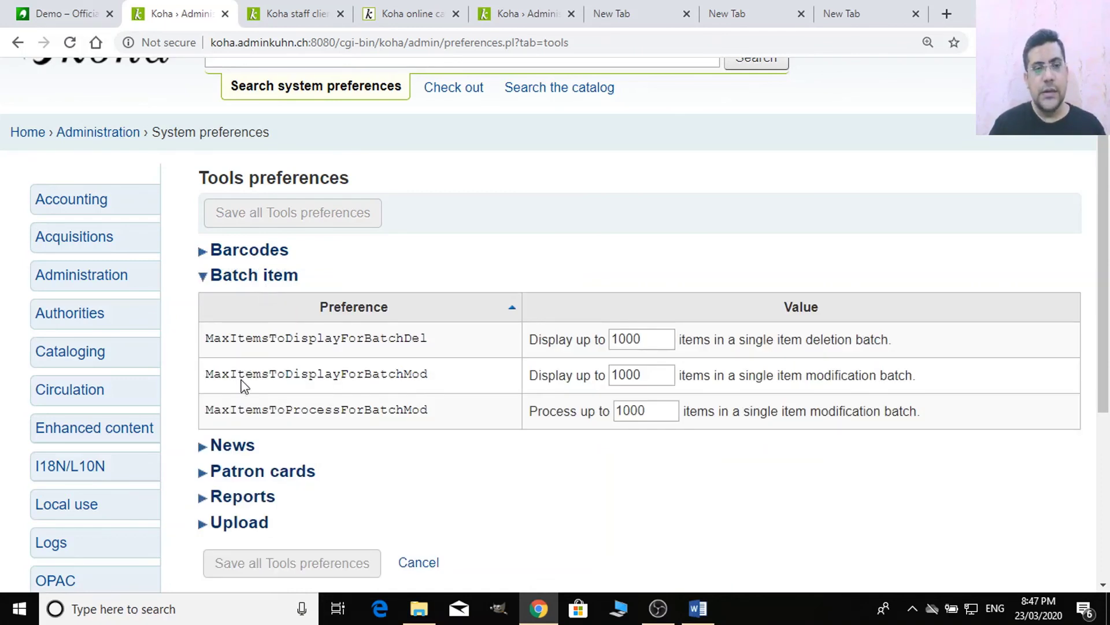
left_click(283, 288)
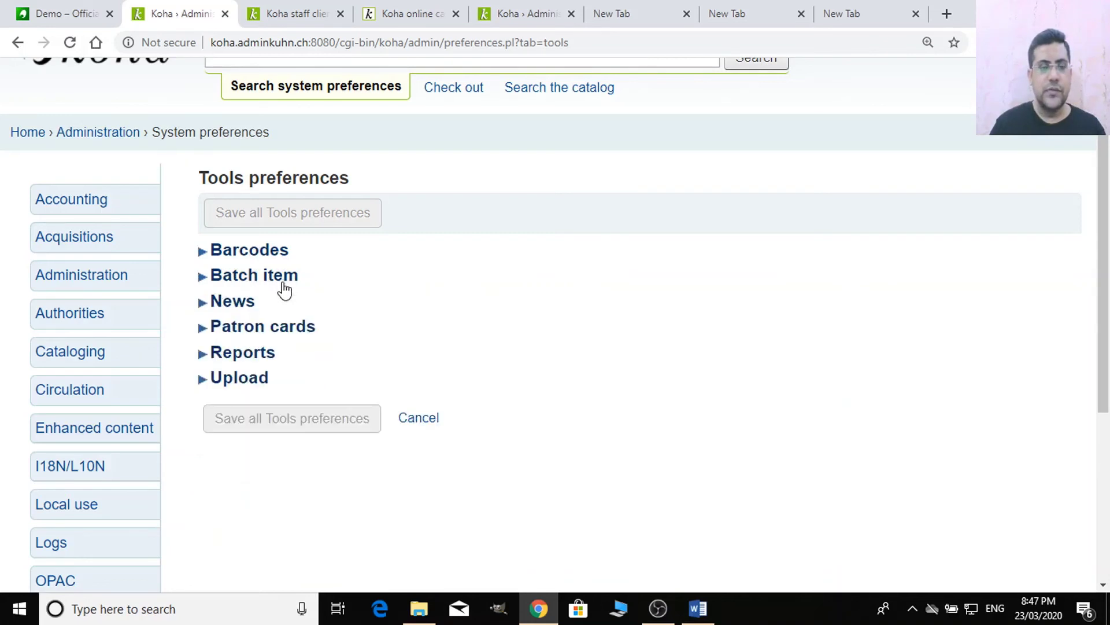
left_click(244, 311)
left_click(243, 311)
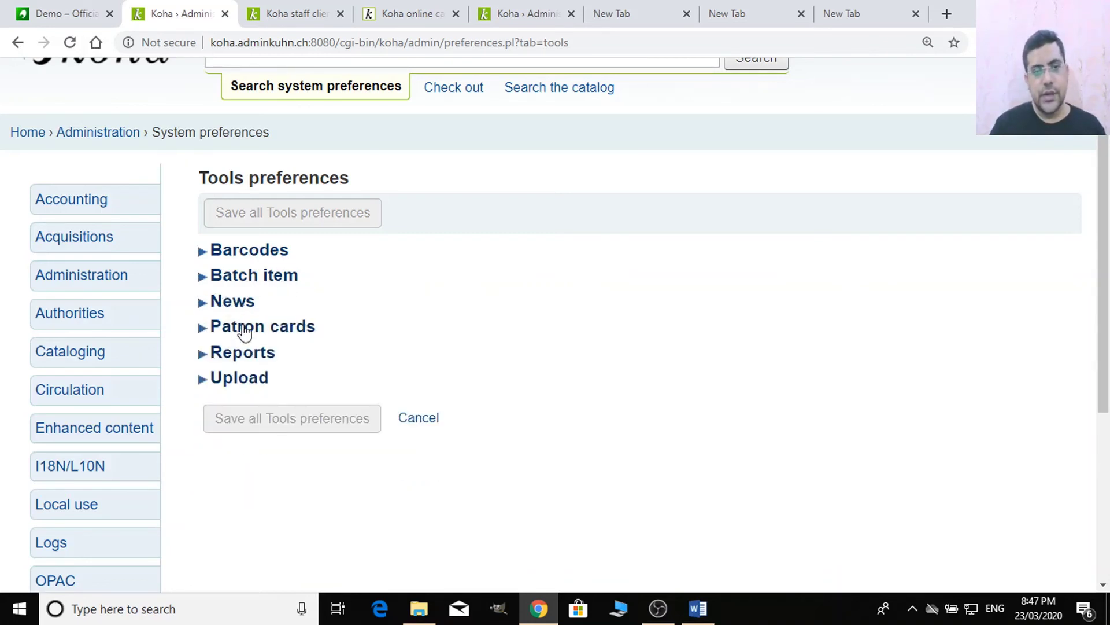
- Set ImageLimit to 5 under Patron cards and NumSavedReports to 30 under Reports
left_click(245, 329)
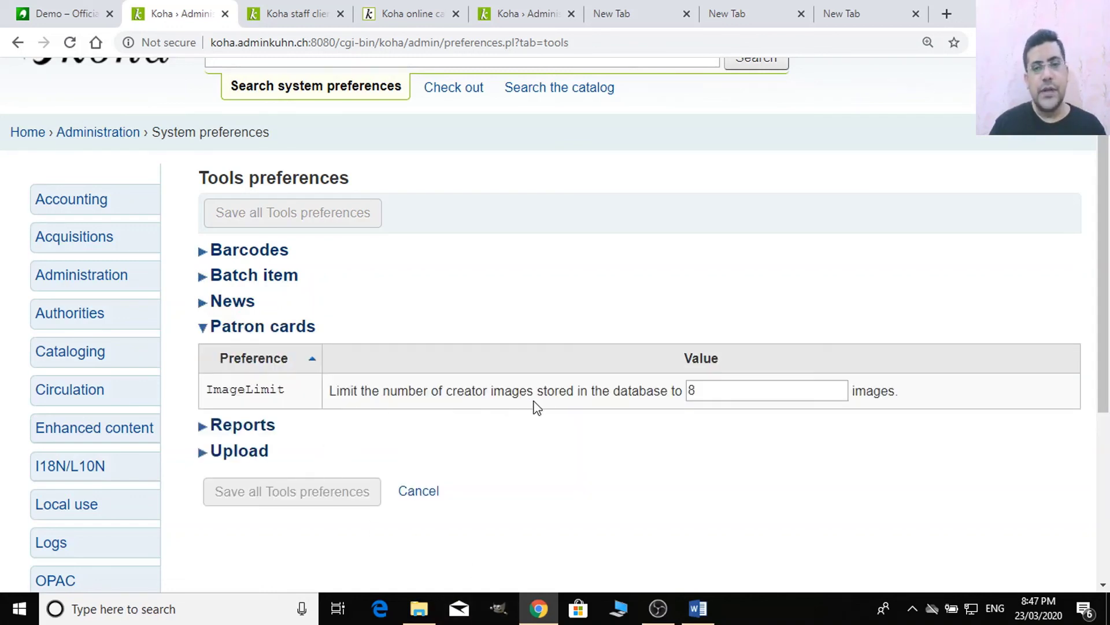
left_click(720, 394)
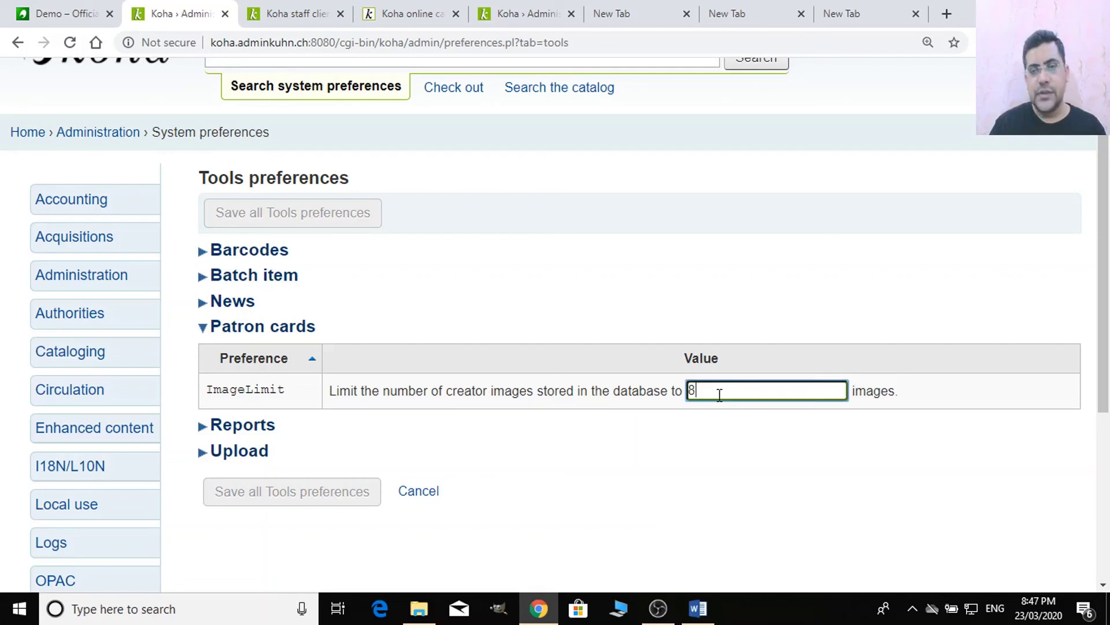
key("BackSpace")
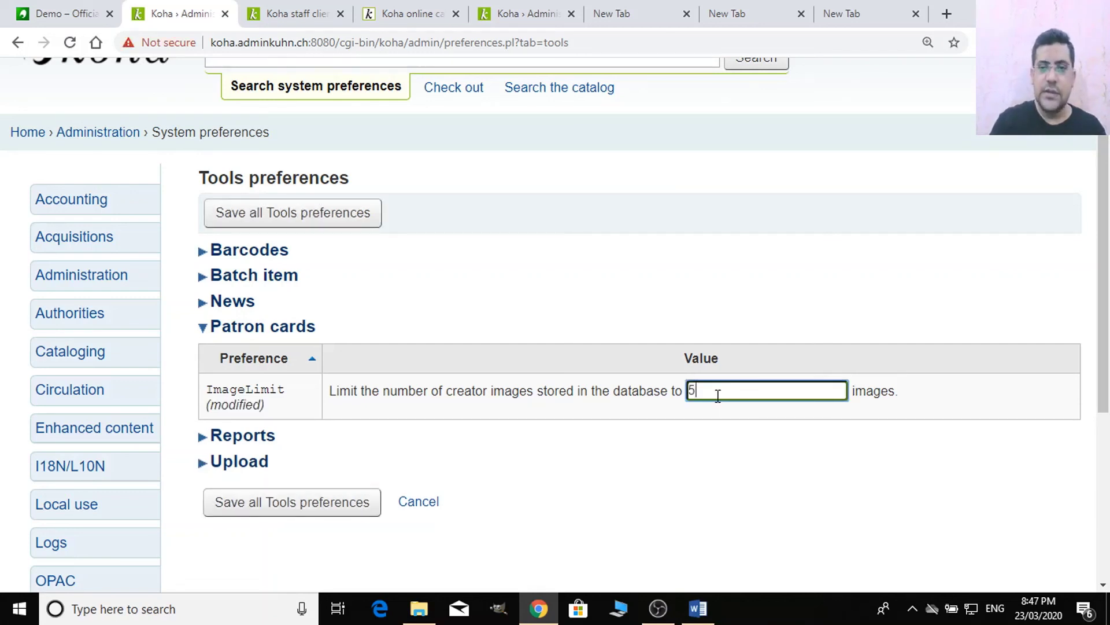
left_click(261, 440)
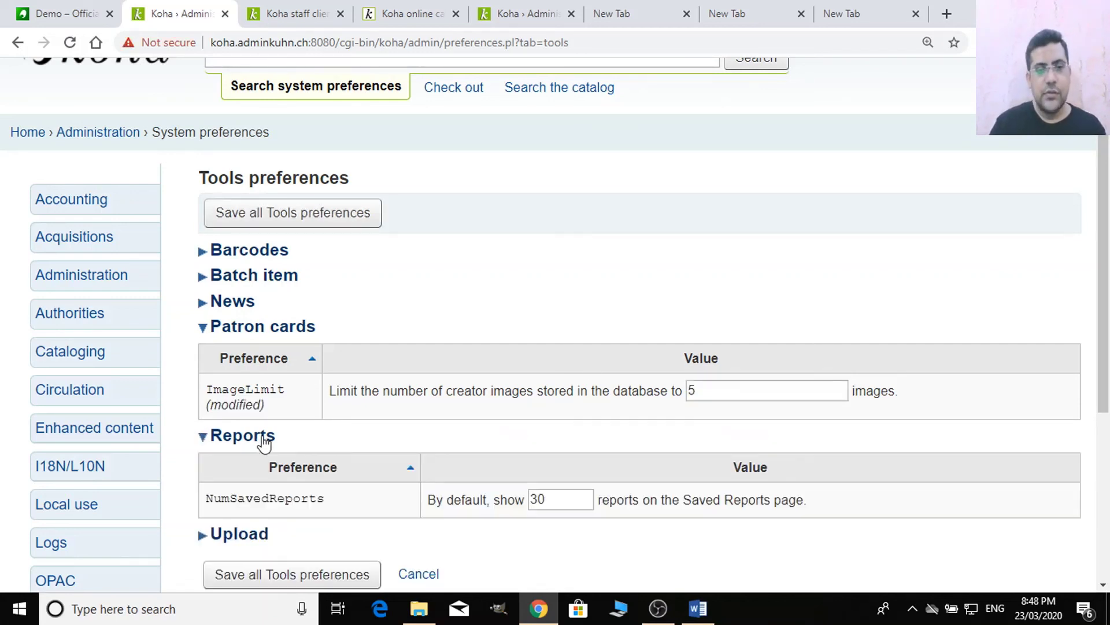
scroll(339, 514, "down", 2)
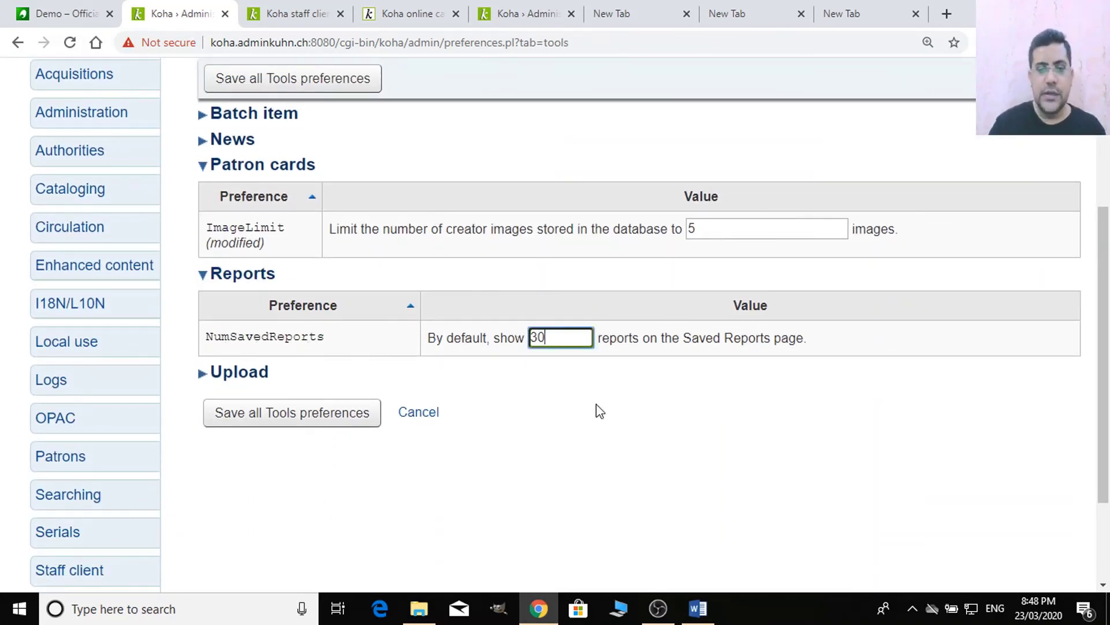
key("BackSpace")
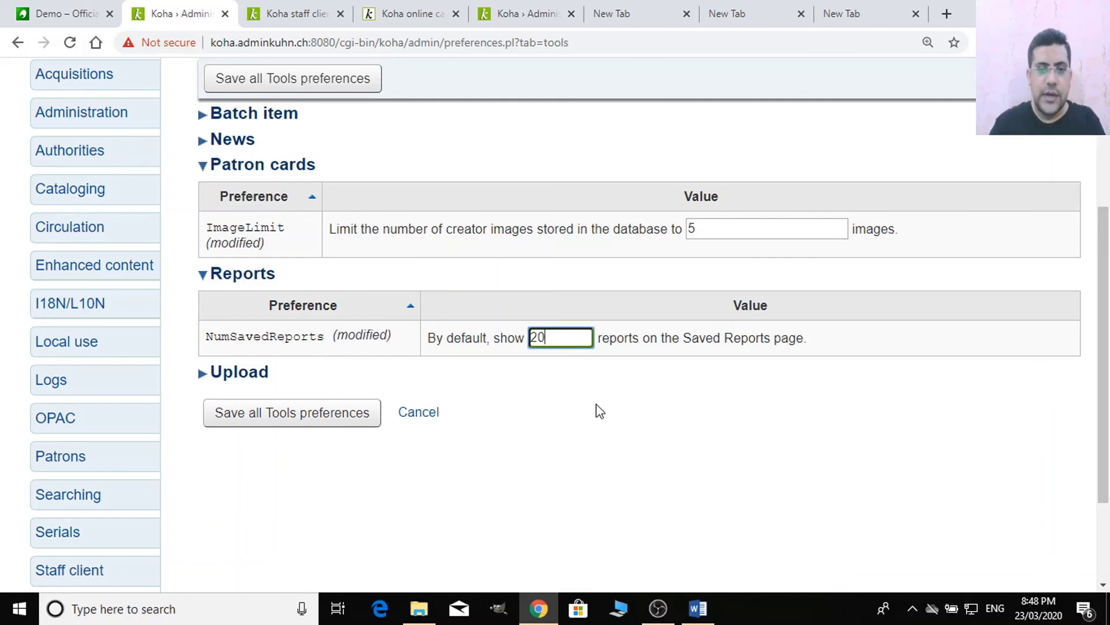
left_click_drag(562, 336, 500, 335)
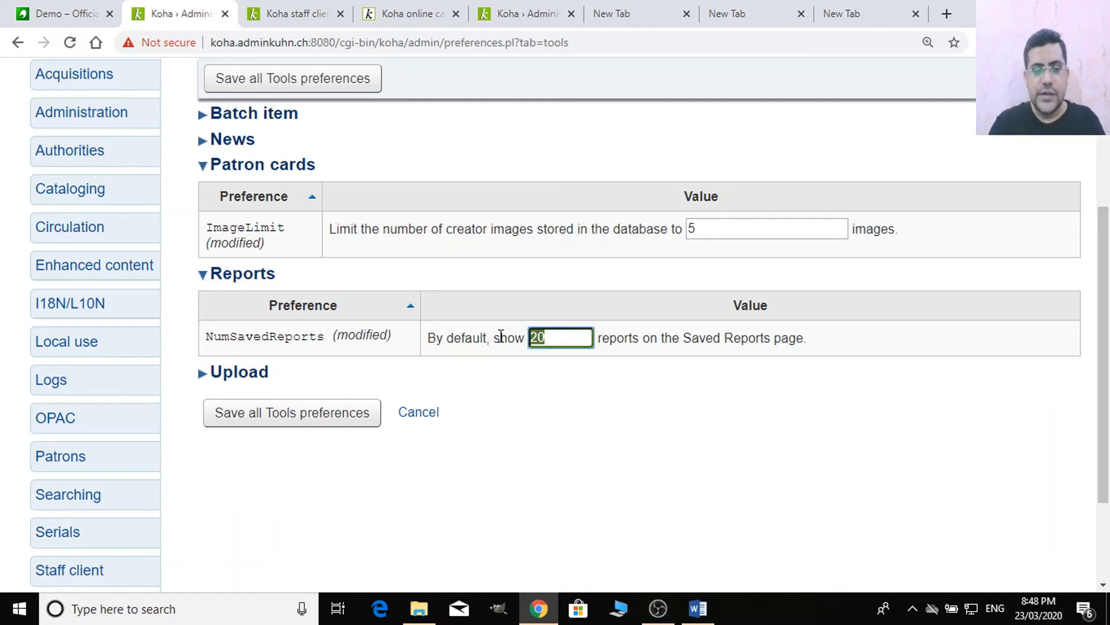
type("30")
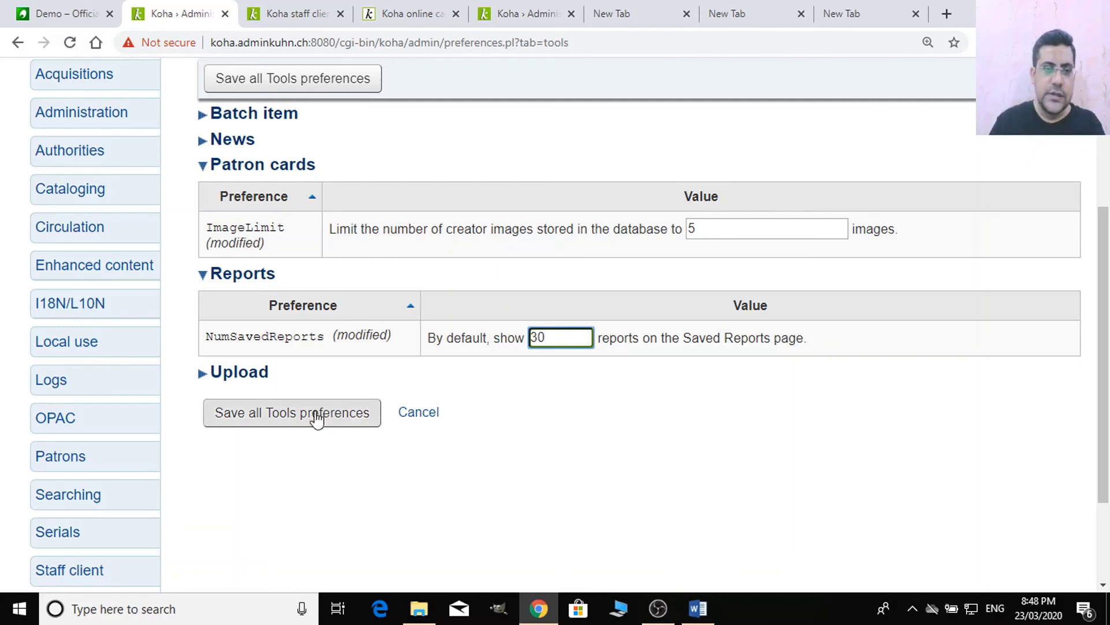
- Save all the changed Tools preferences
left_click(252, 375)
scroll(492, 478, "down", 3)
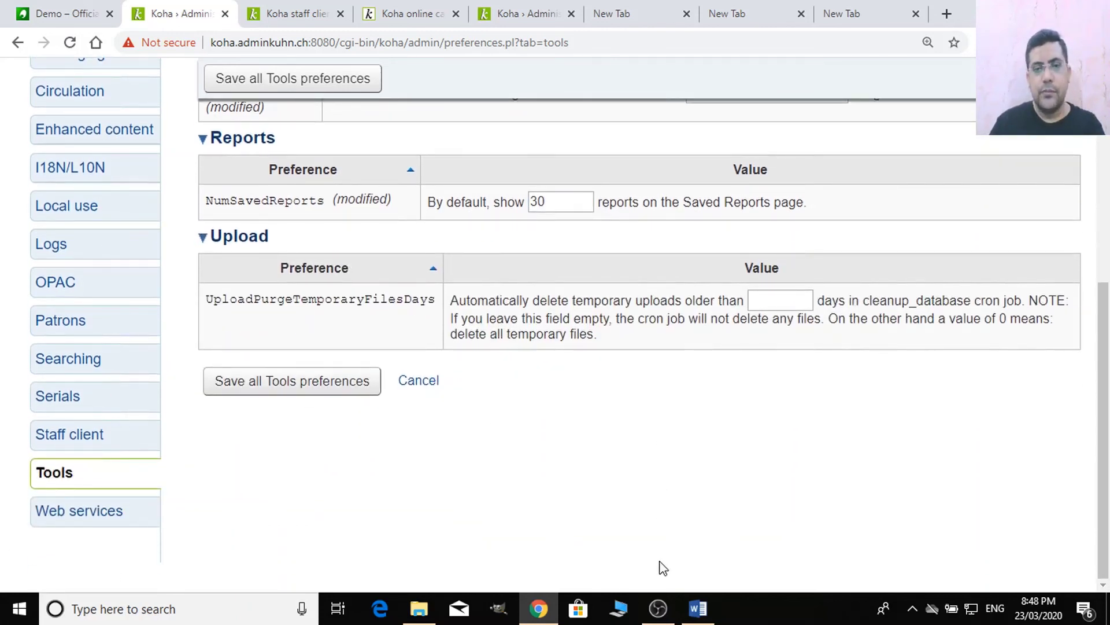
left_click(341, 382)
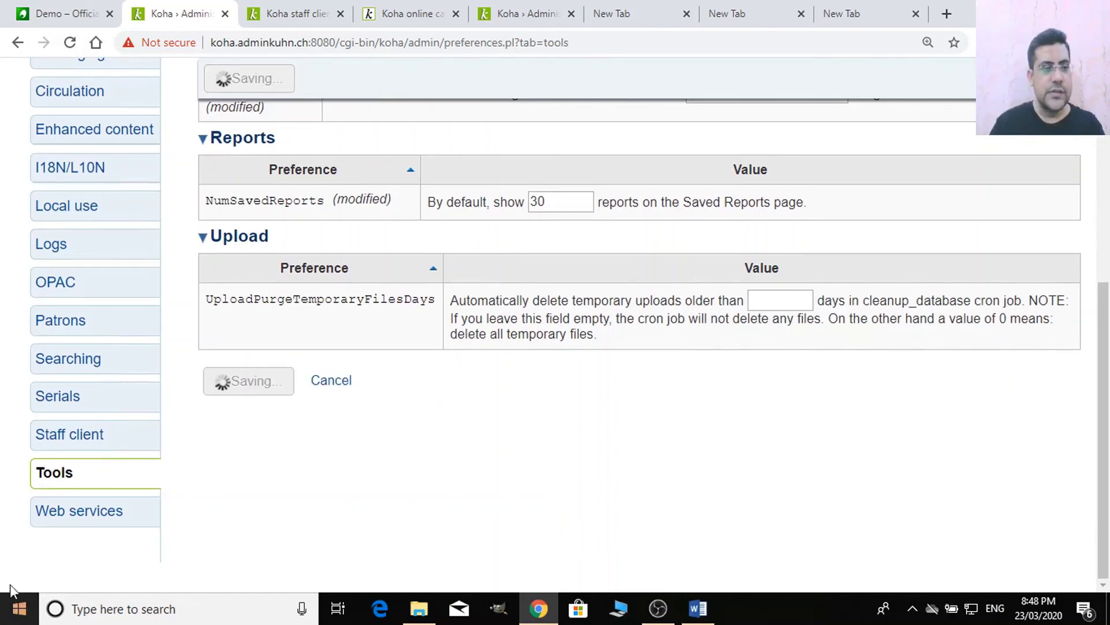
left_click(90, 518)
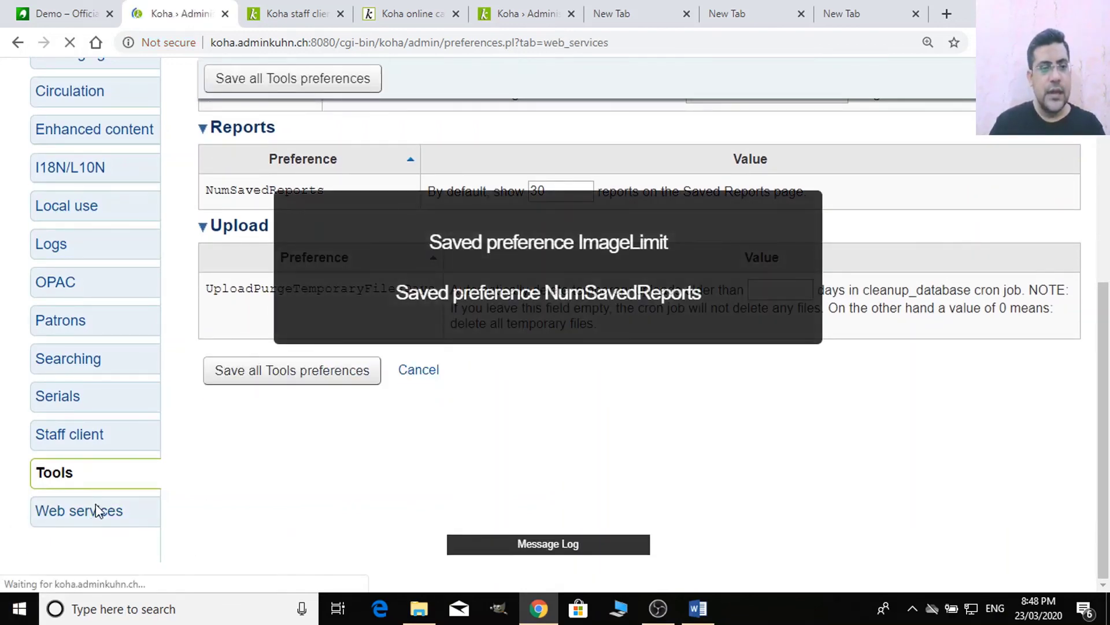
- Scroll through the Web services preferences: ILS-DI, IdRef, Mana KB and OAI-PMH
left_click(98, 517)
scroll(102, 519, "down", 7)
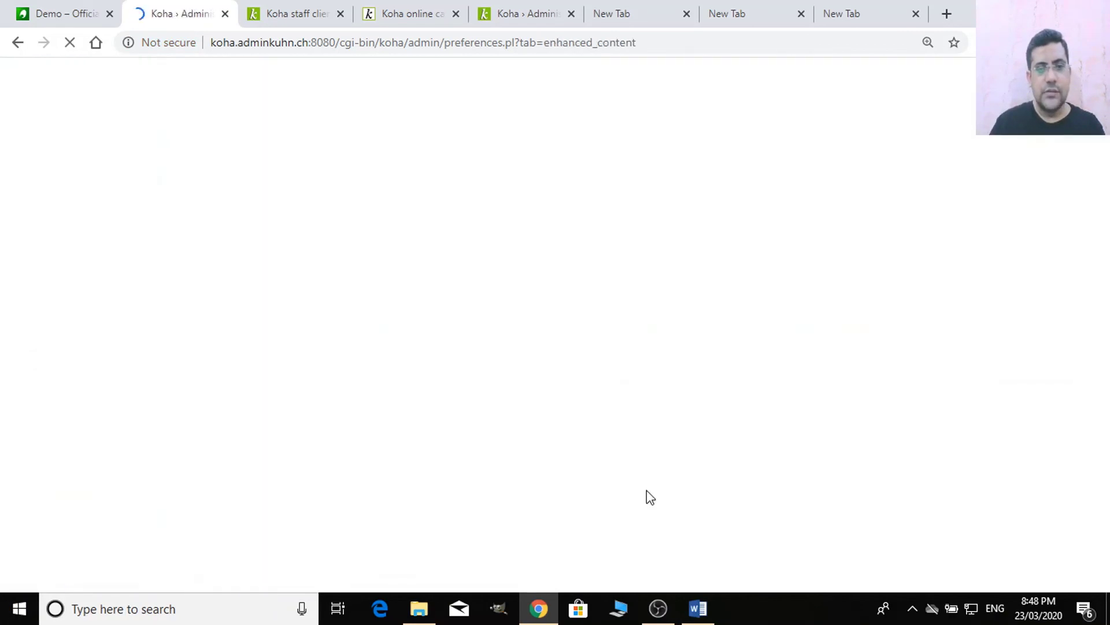
scroll(149, 404, "down", 6)
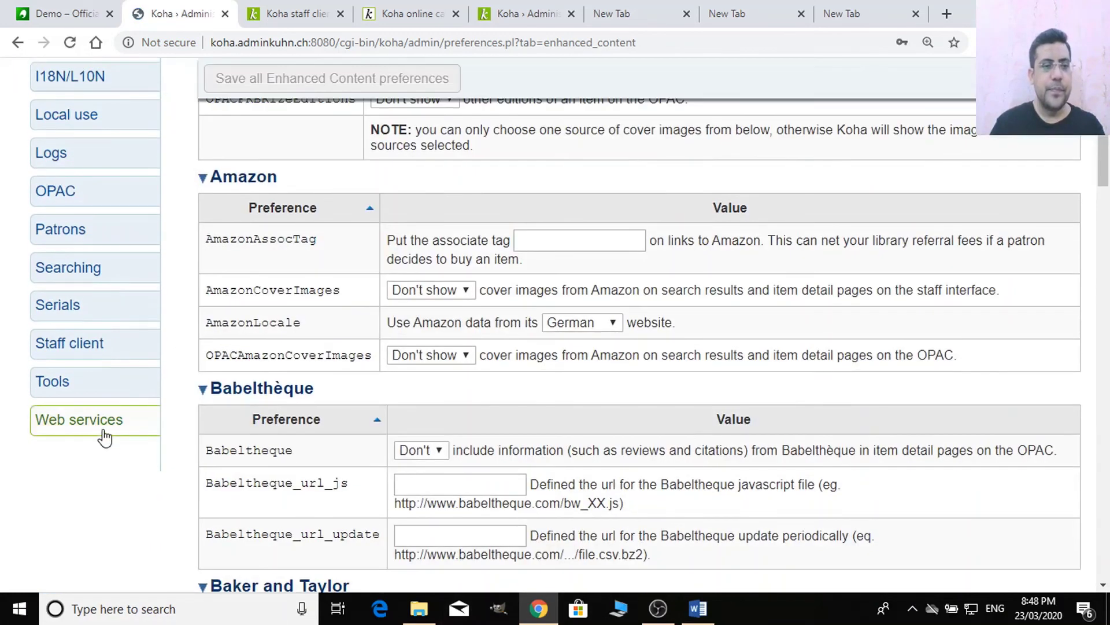
left_click(95, 424)
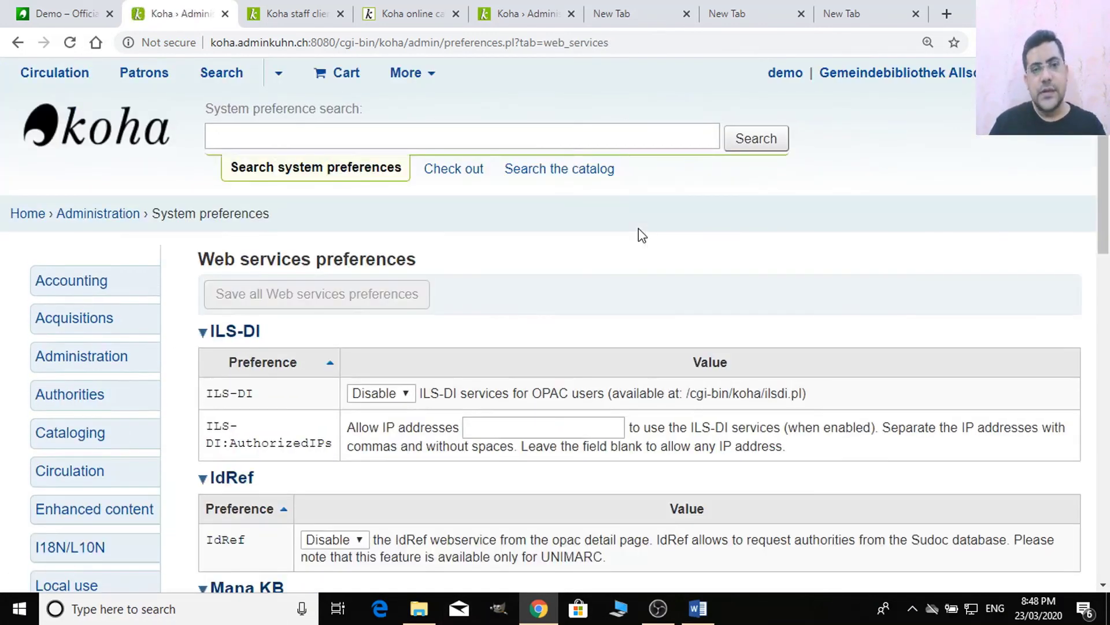
scroll(642, 235, "down", 15)
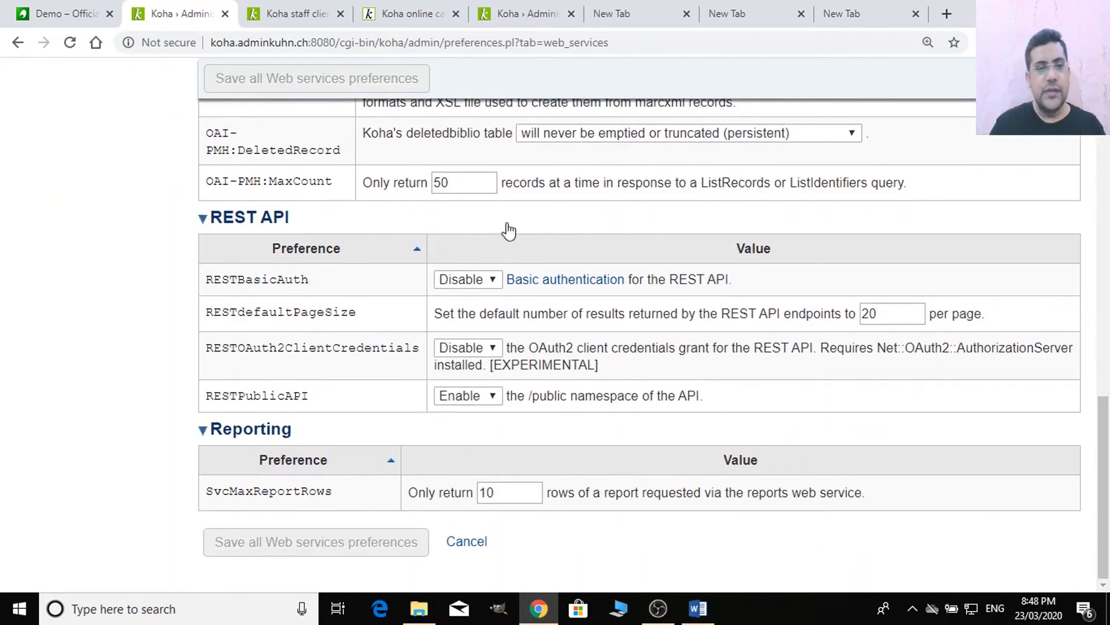
scroll(381, 257, "up", 15)
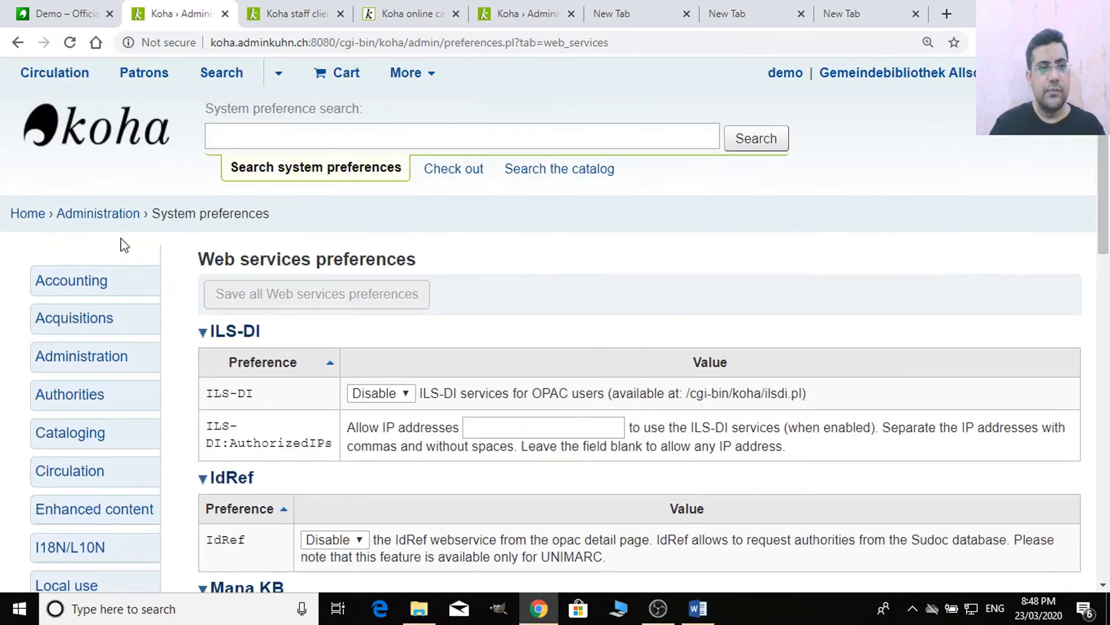
scroll(47, 217, "down", 2)
scroll(52, 209, "up", 2)
scroll(58, 200, "down", 4)
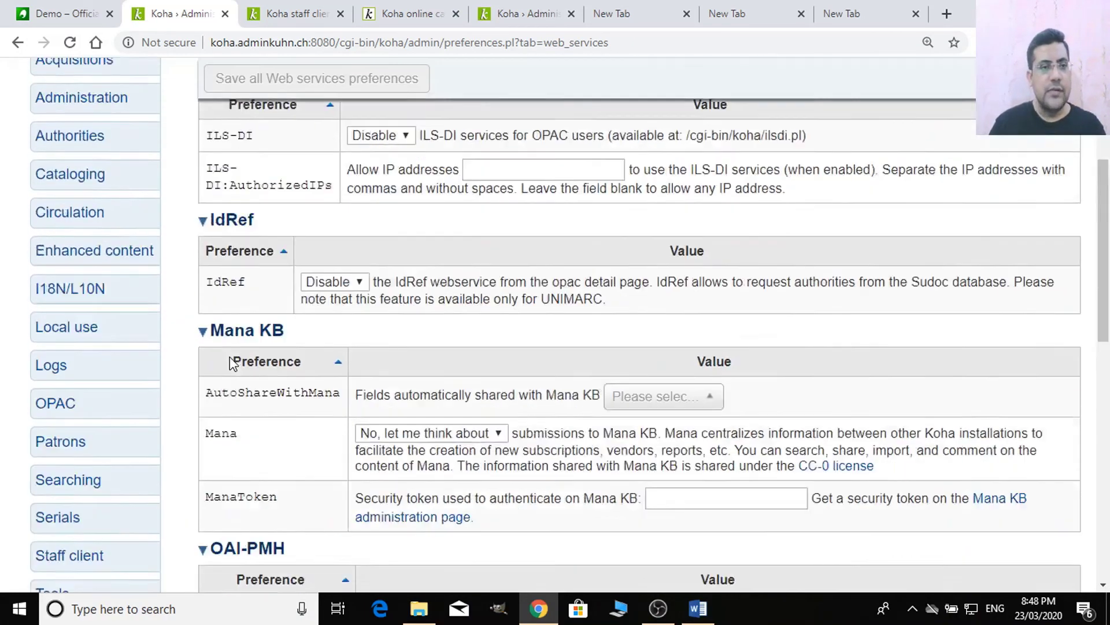
scroll(67, 191, "up", 3)
scroll(87, 376, "down", 5)
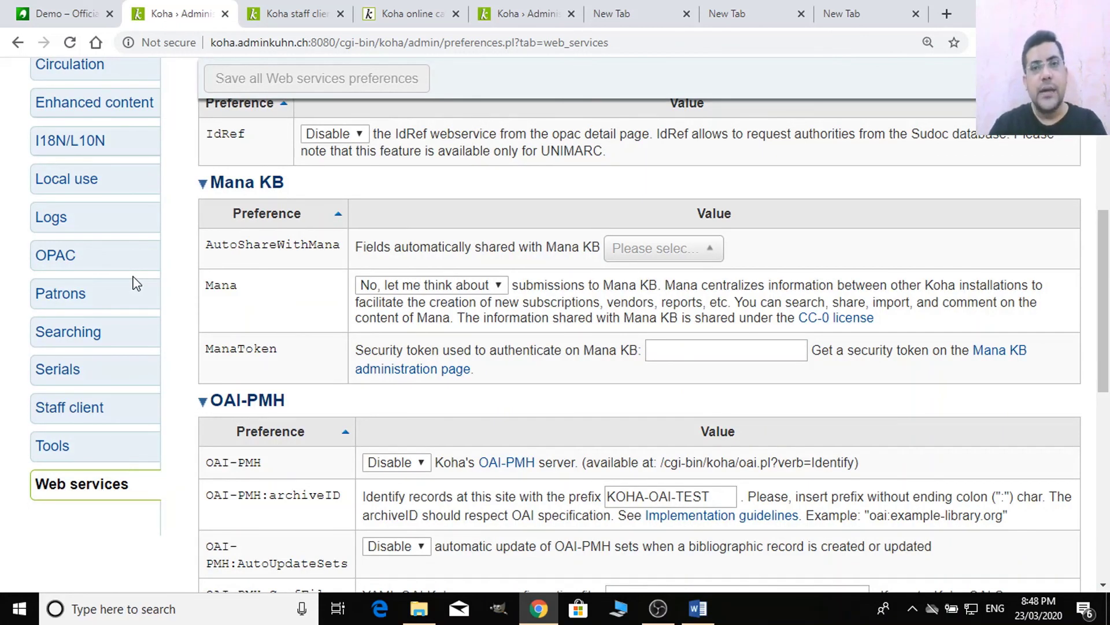
left_click(397, 10)
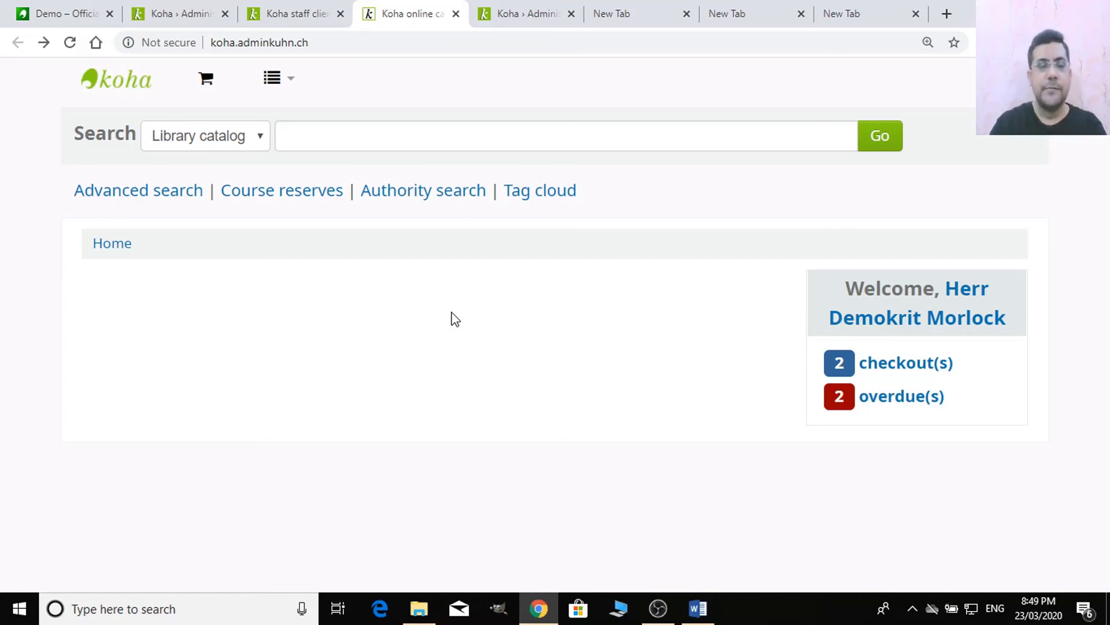
left_click(303, 14)
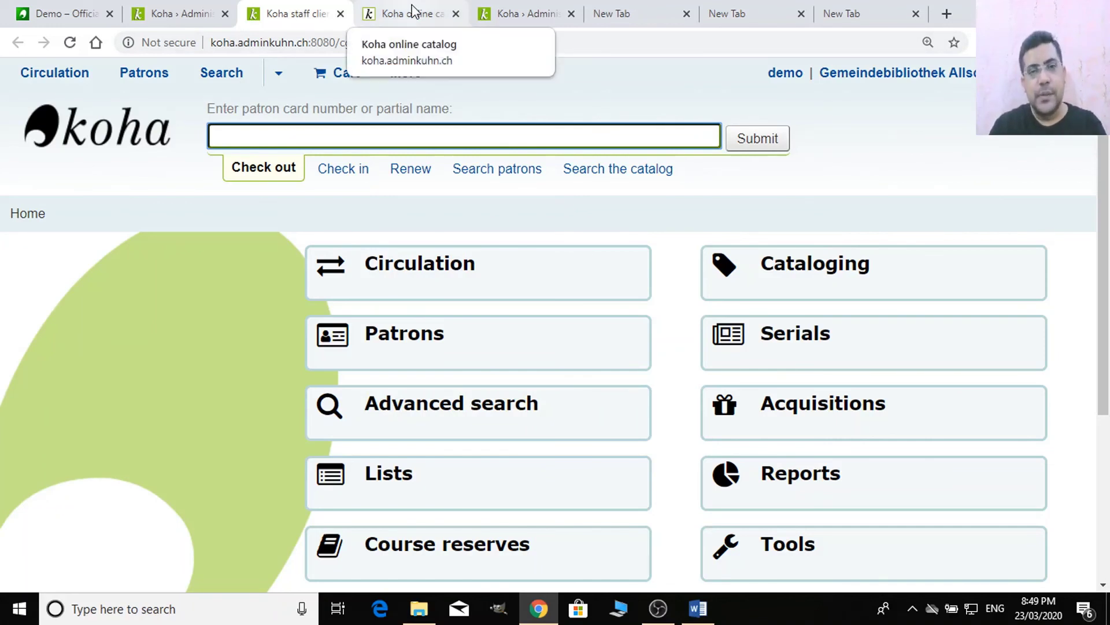
left_click(174, 14)
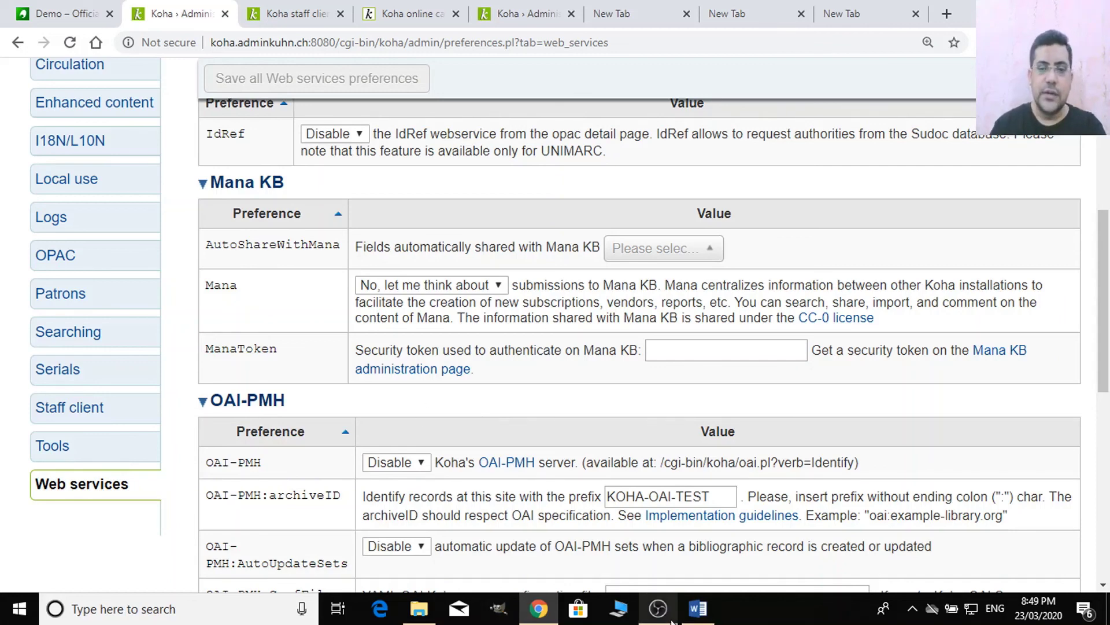
left_click(698, 608)
left_click(590, 476)
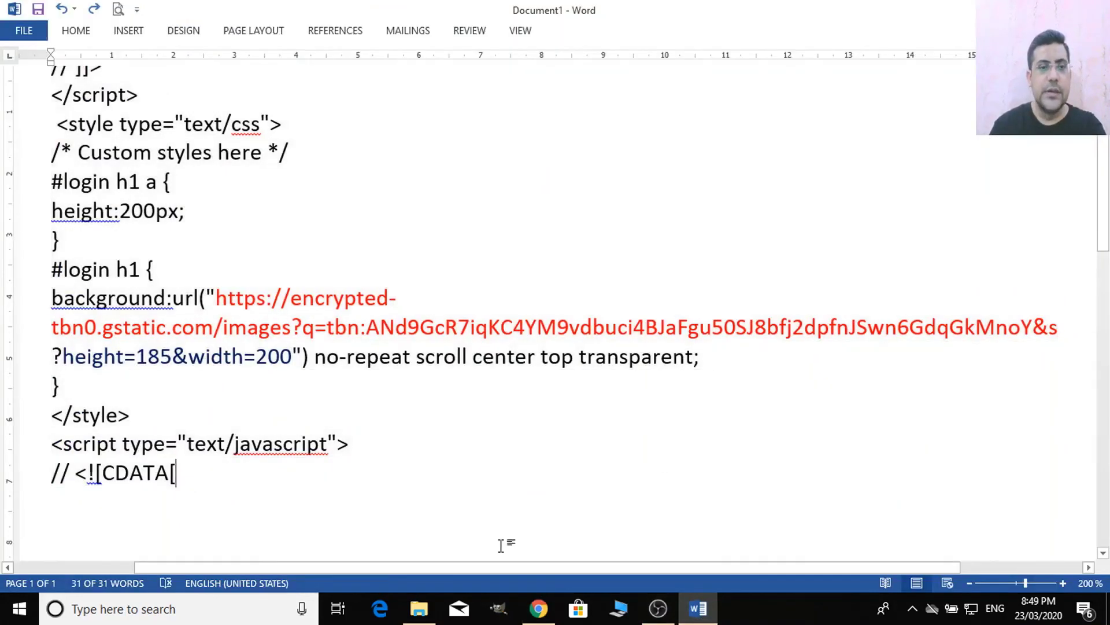
scroll(501, 545, "up", 3)
scroll(367, 513, "down", 5)
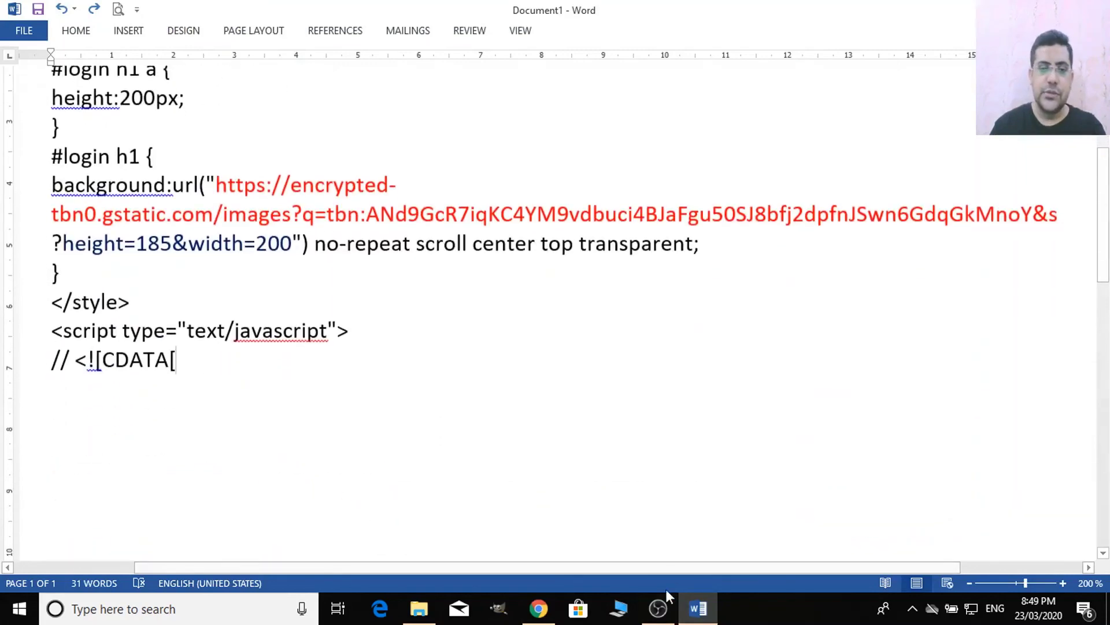
left_click(538, 609)
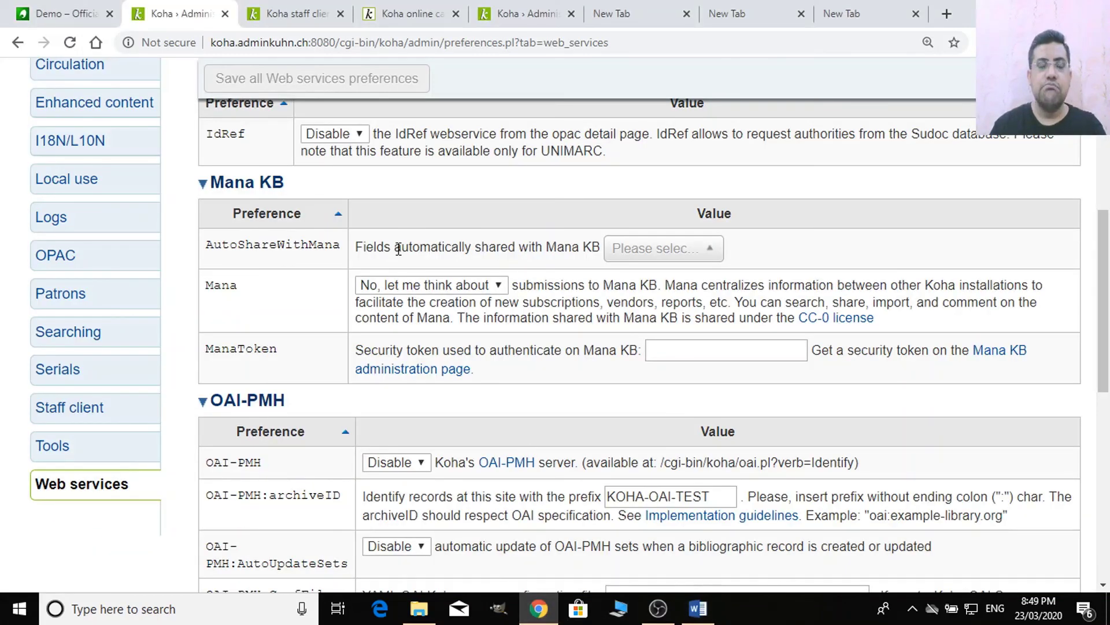